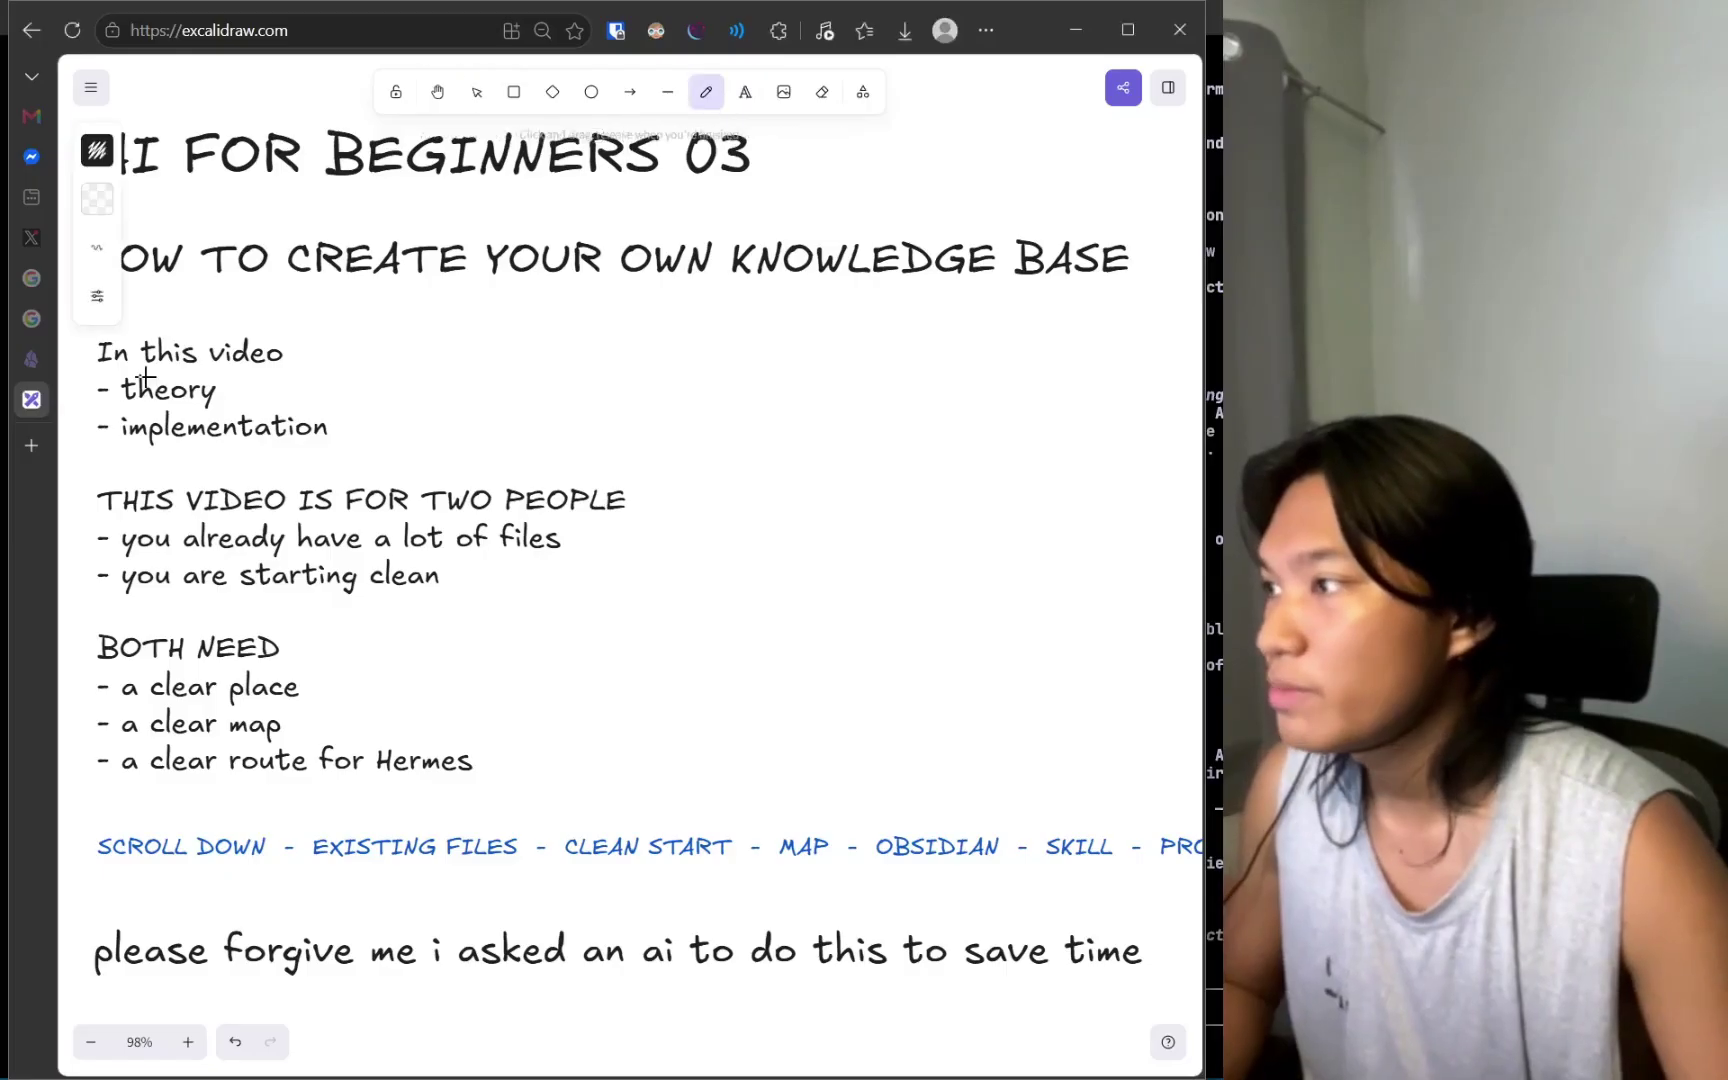
Underline "theory" and "implementation" freehand, and draw two lines branching out from "theory".
left_click_drag(103, 403, 233, 401)
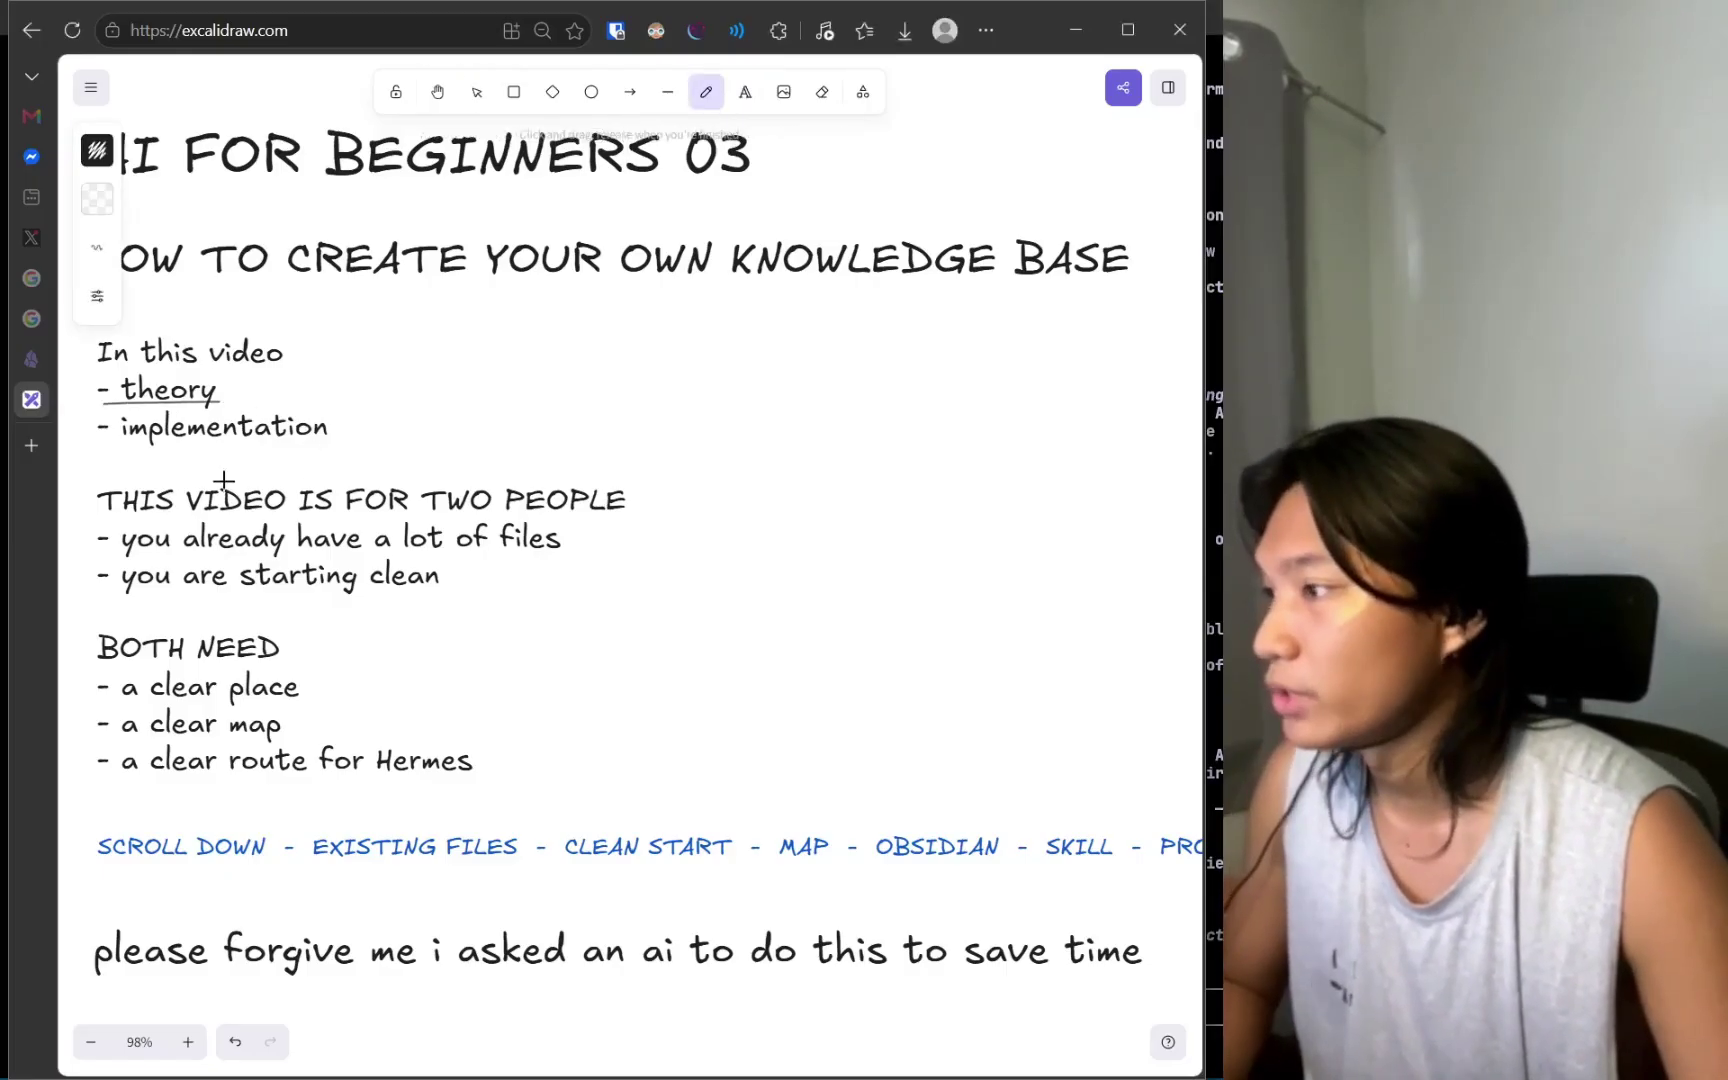
left_click_drag(128, 452, 337, 454)
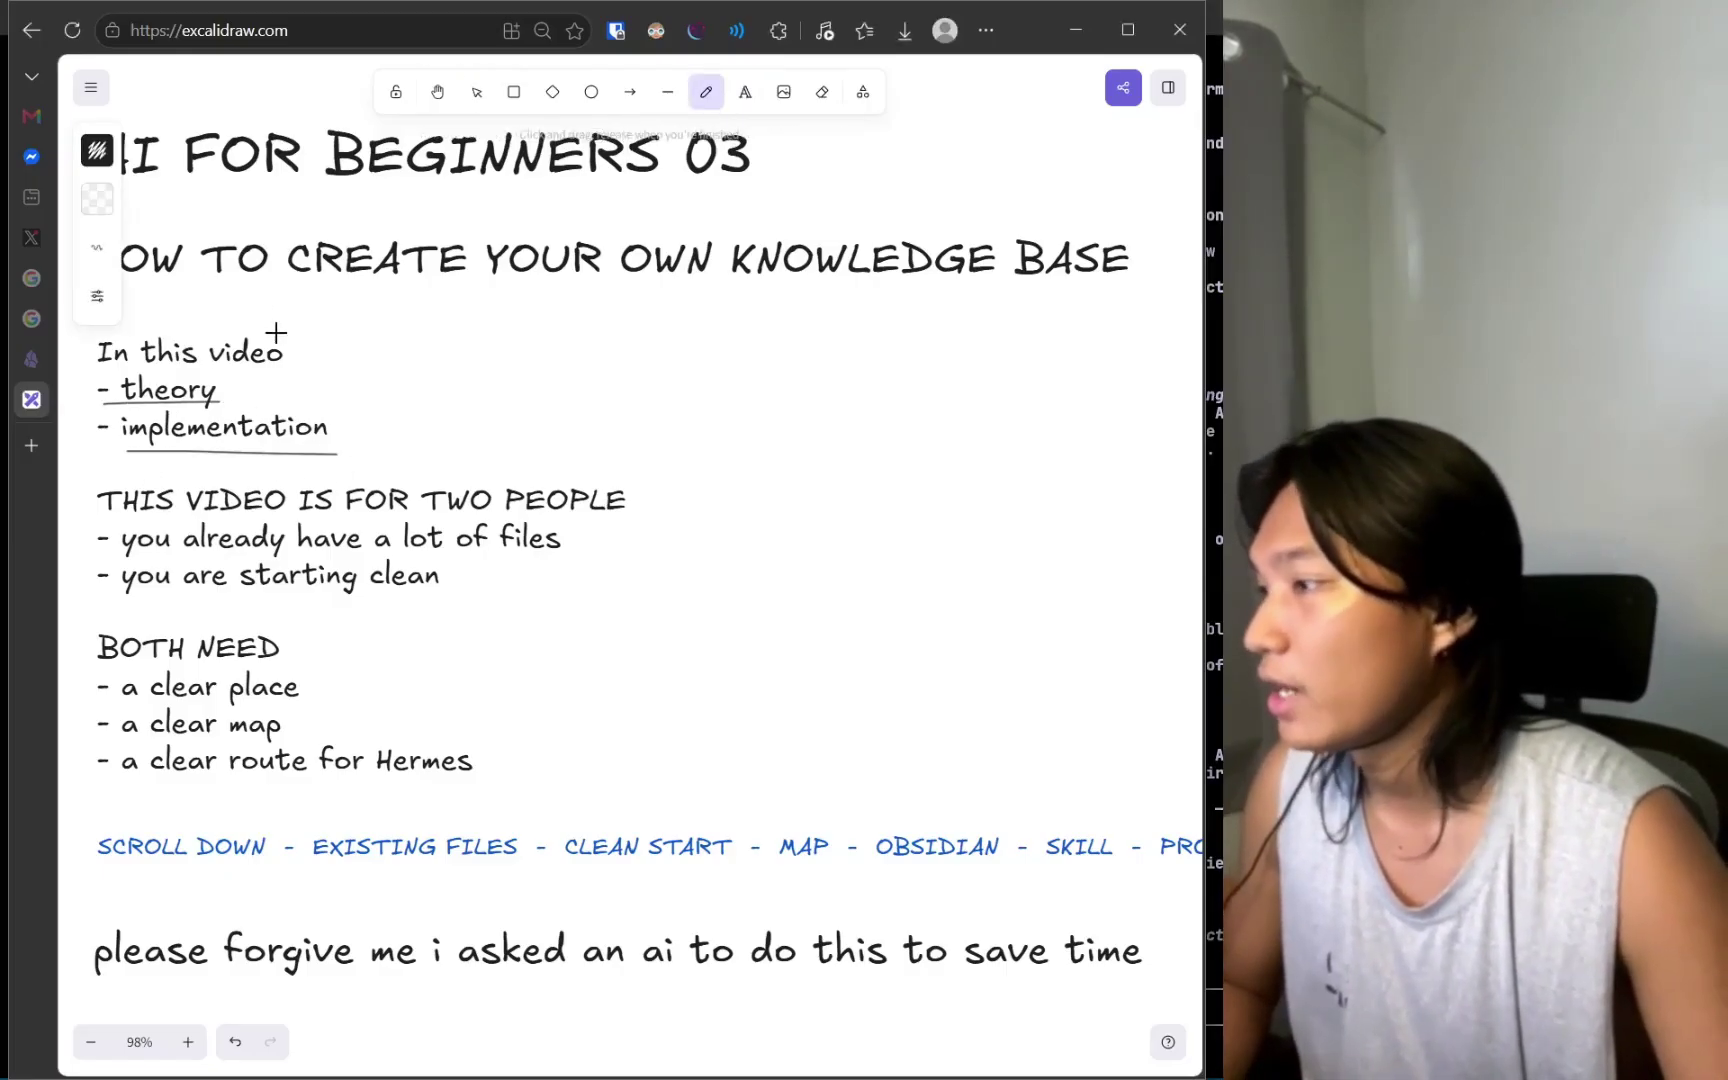
left_click_drag(241, 388, 407, 352)
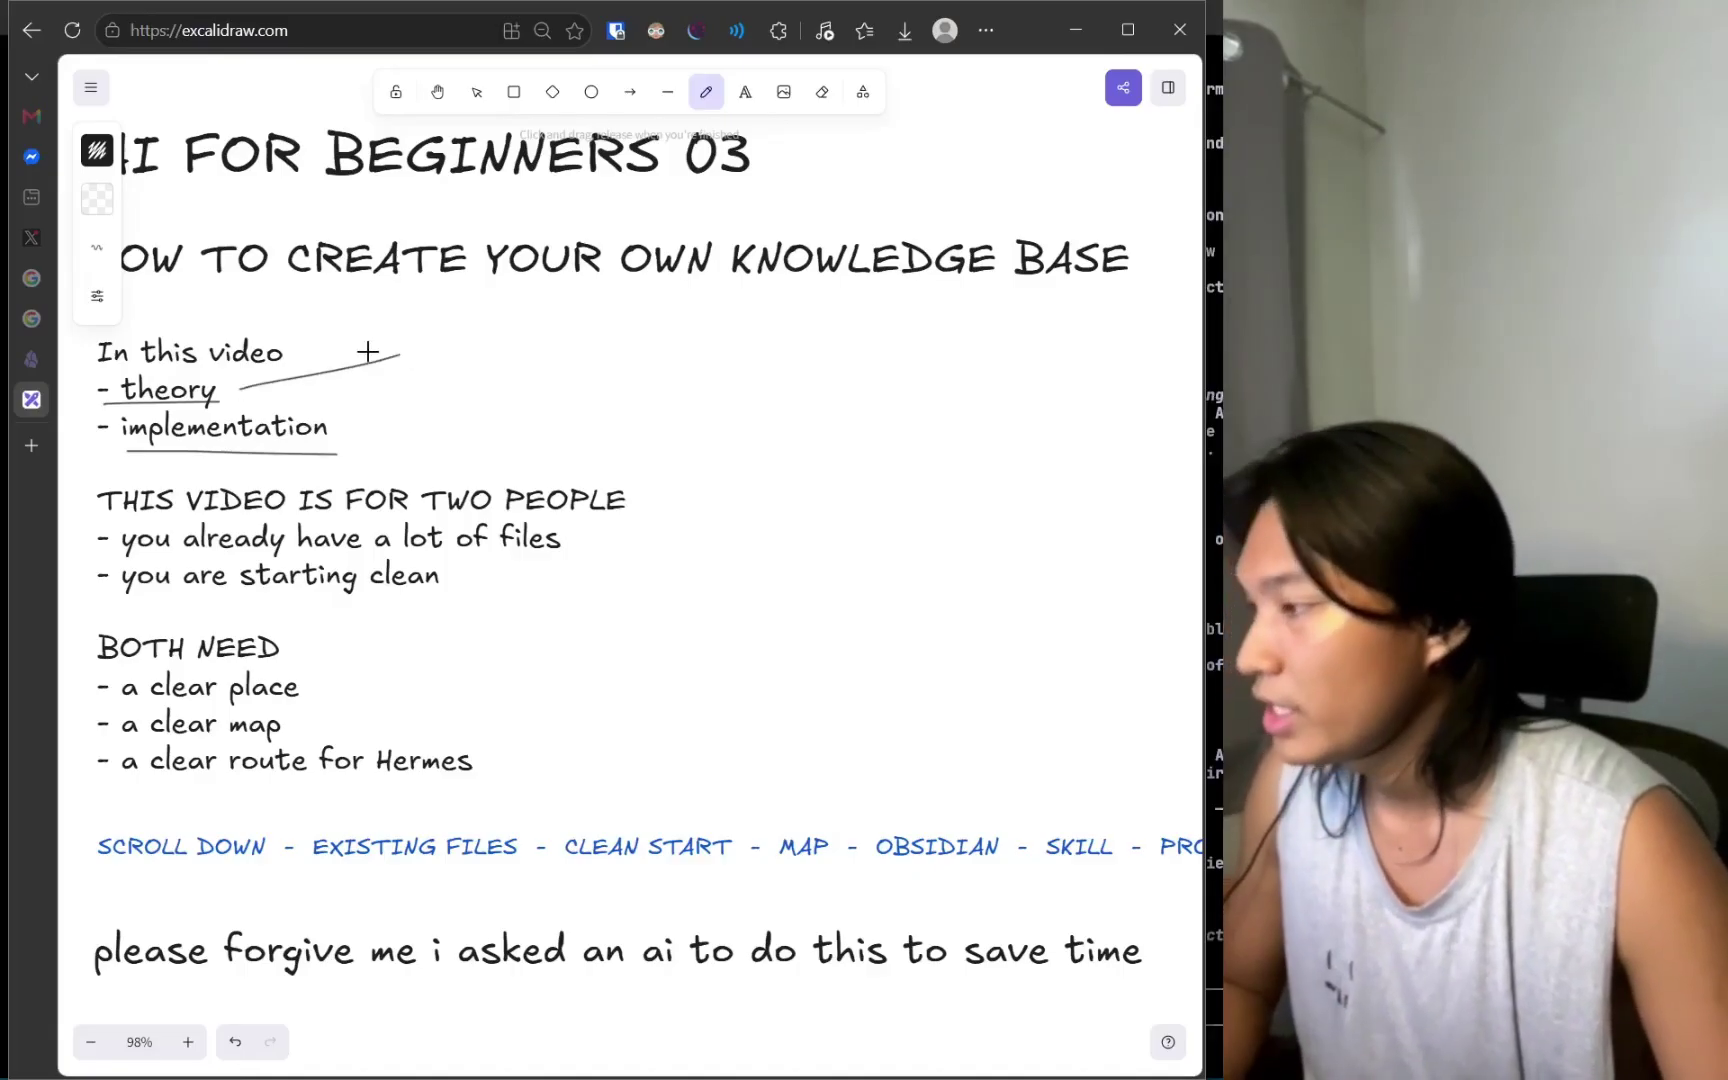
left_click_drag(230, 389, 440, 391)
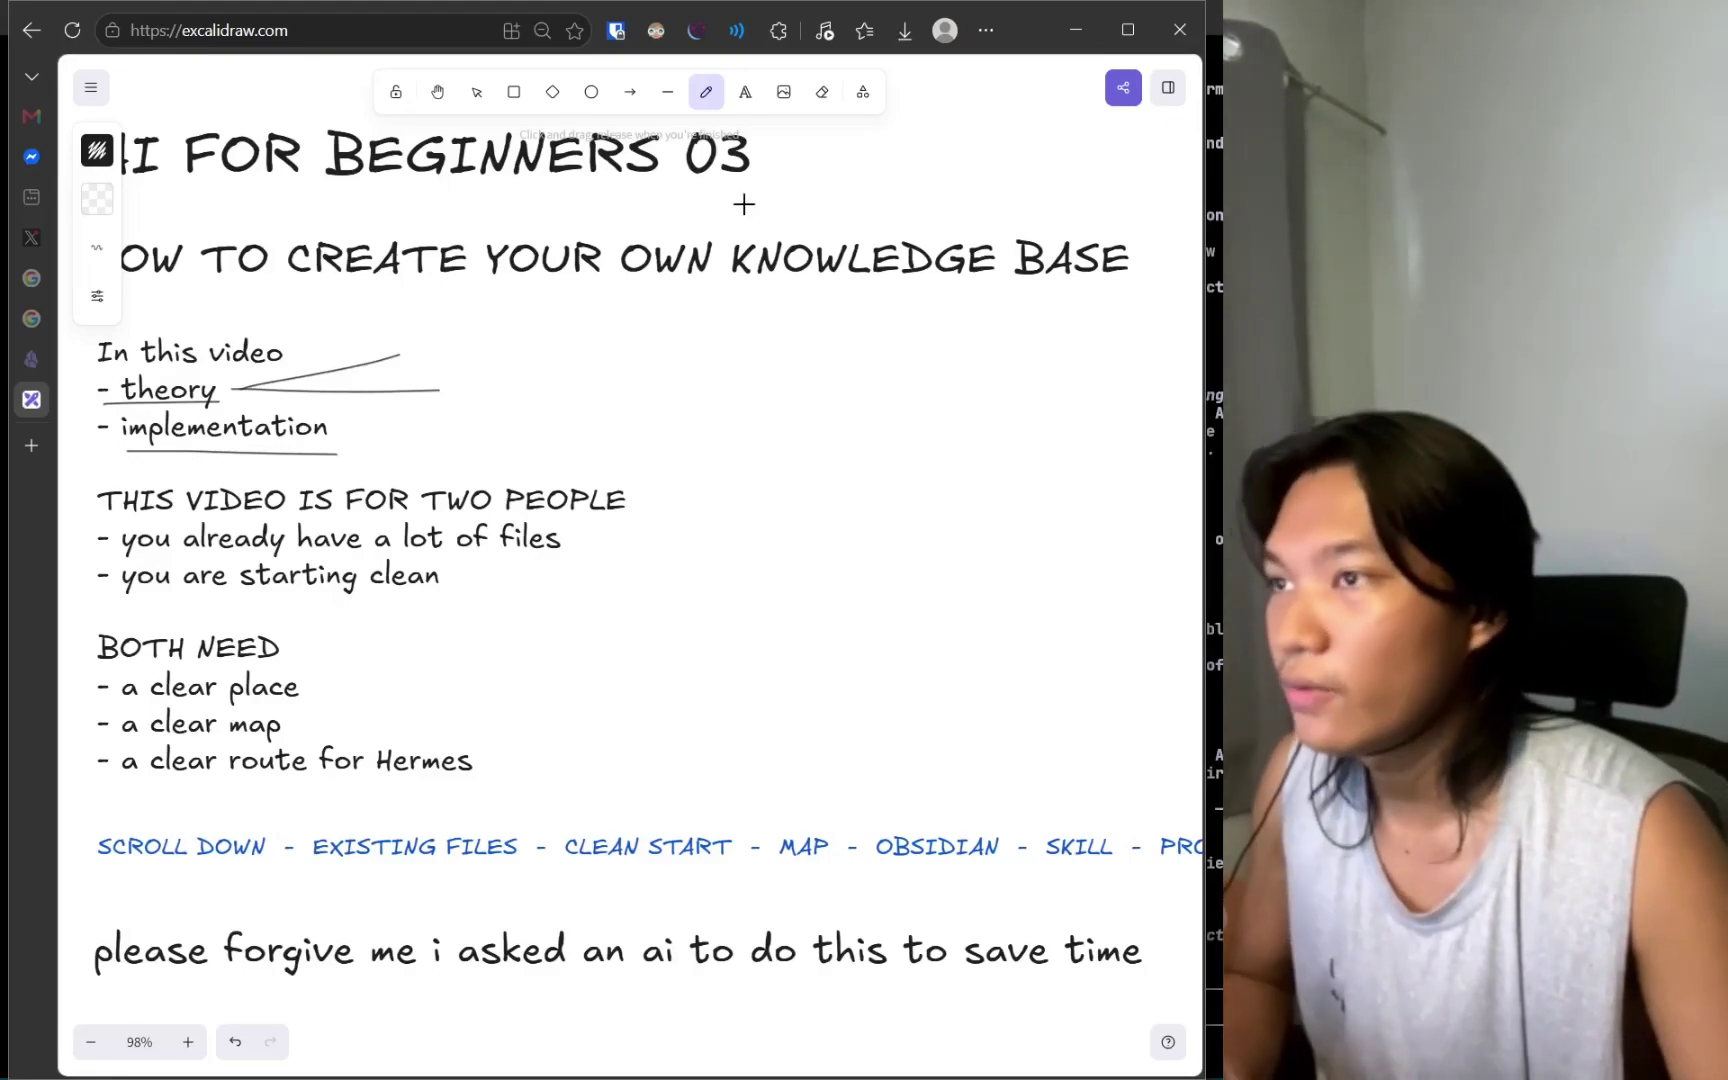
Circle "KNOWLEDGE BASE" in the heading freehand and undo the circling.
left_click_drag(812, 214, 775, 230)
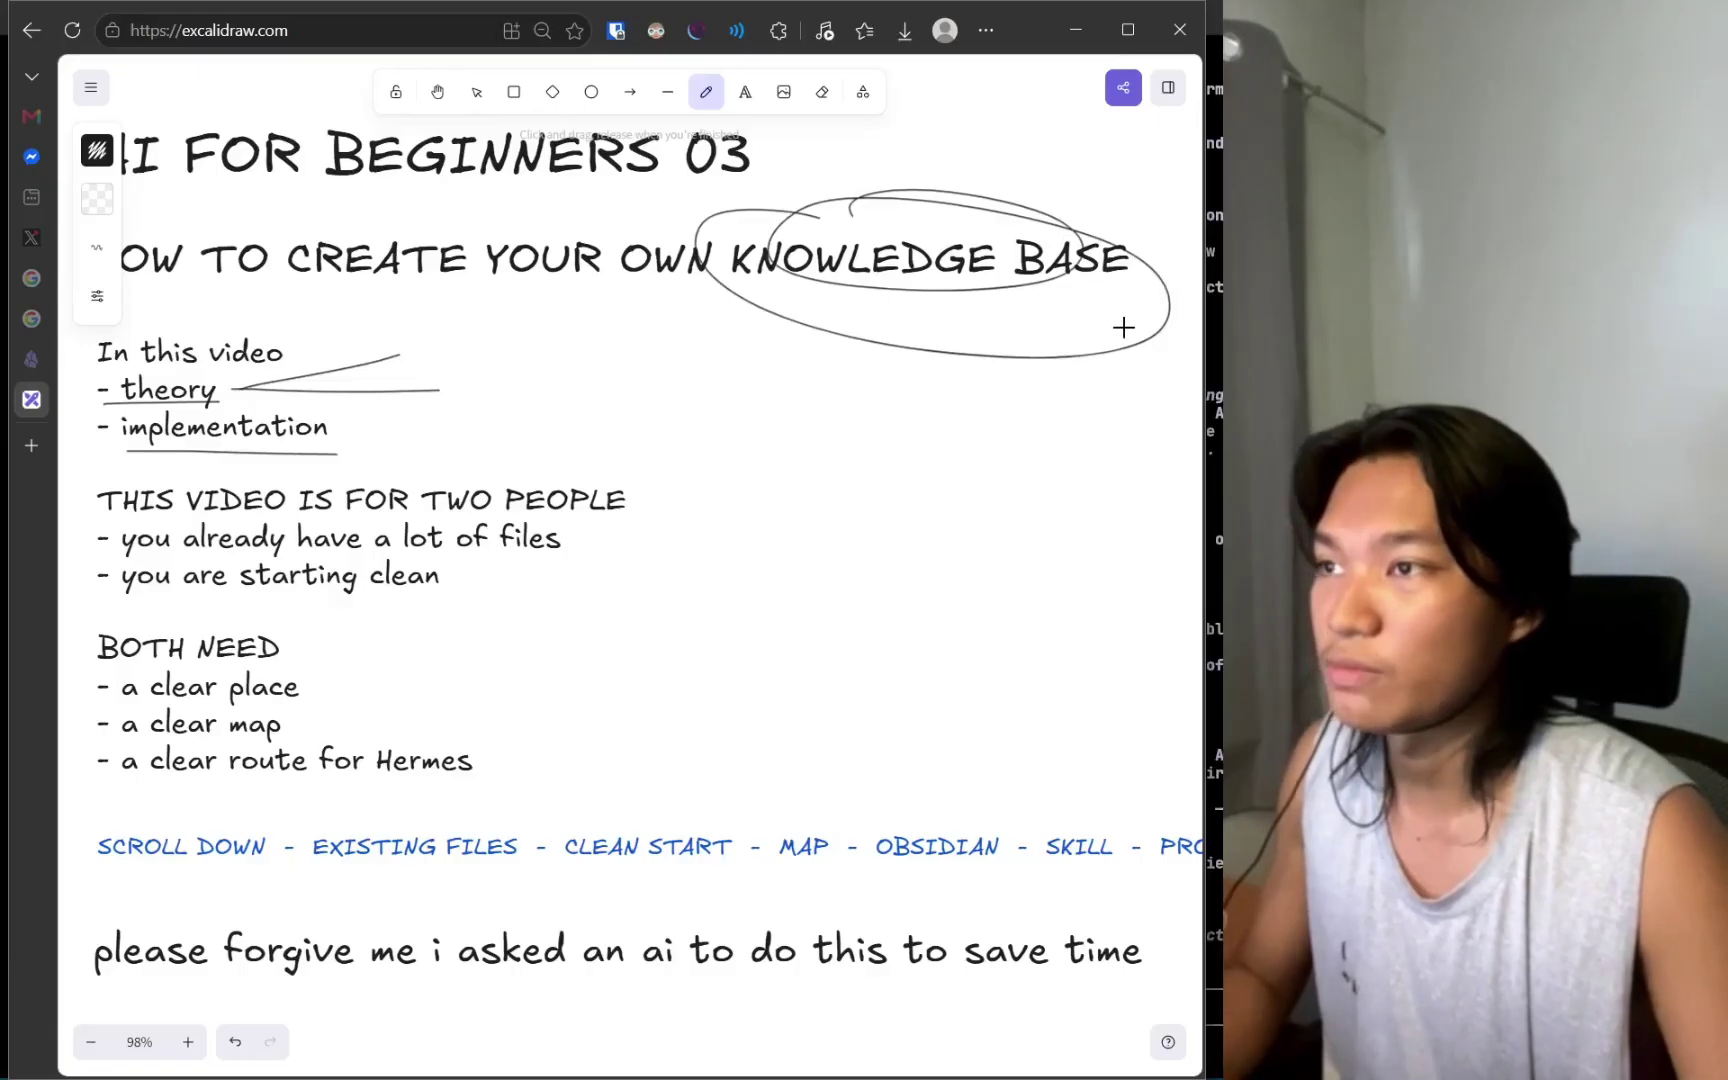
key("ctrl+z")
Examine the "01 YOU ALREADY HAVE FILES" section and the sketch of the gym membership conversation with the AI.
key("h")
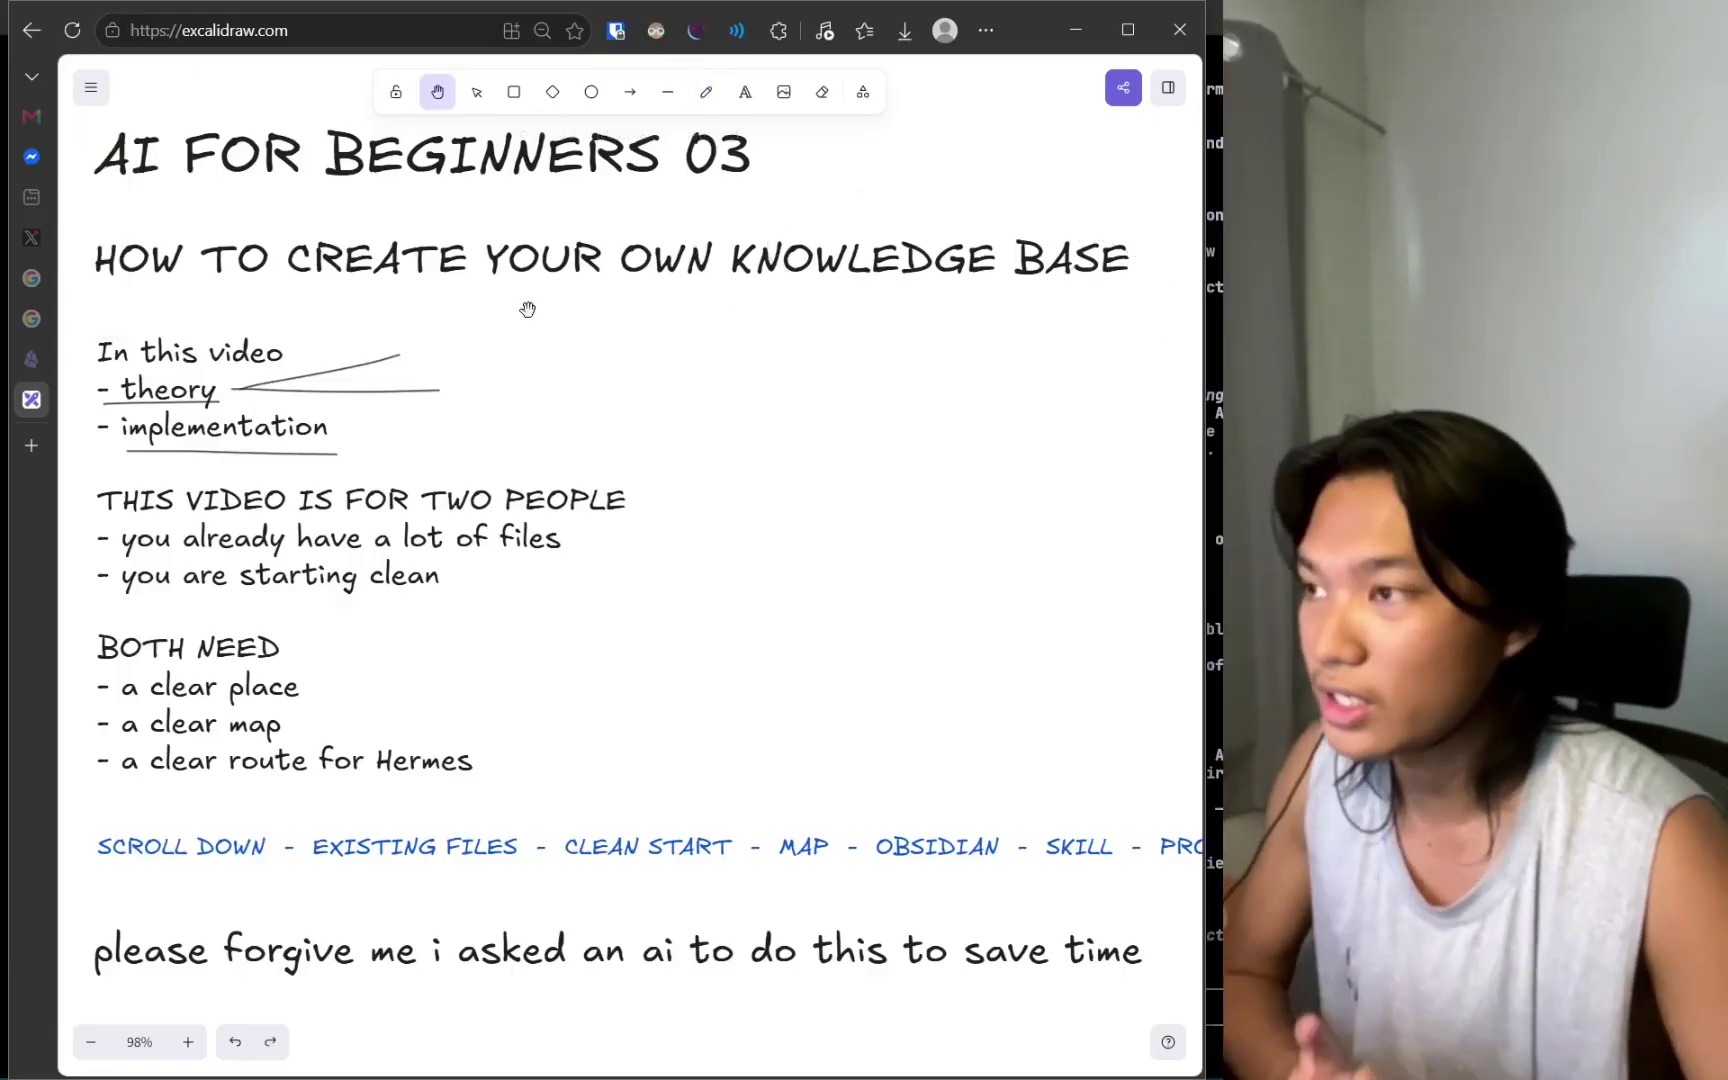
scroll(527, 309, "down", 15)
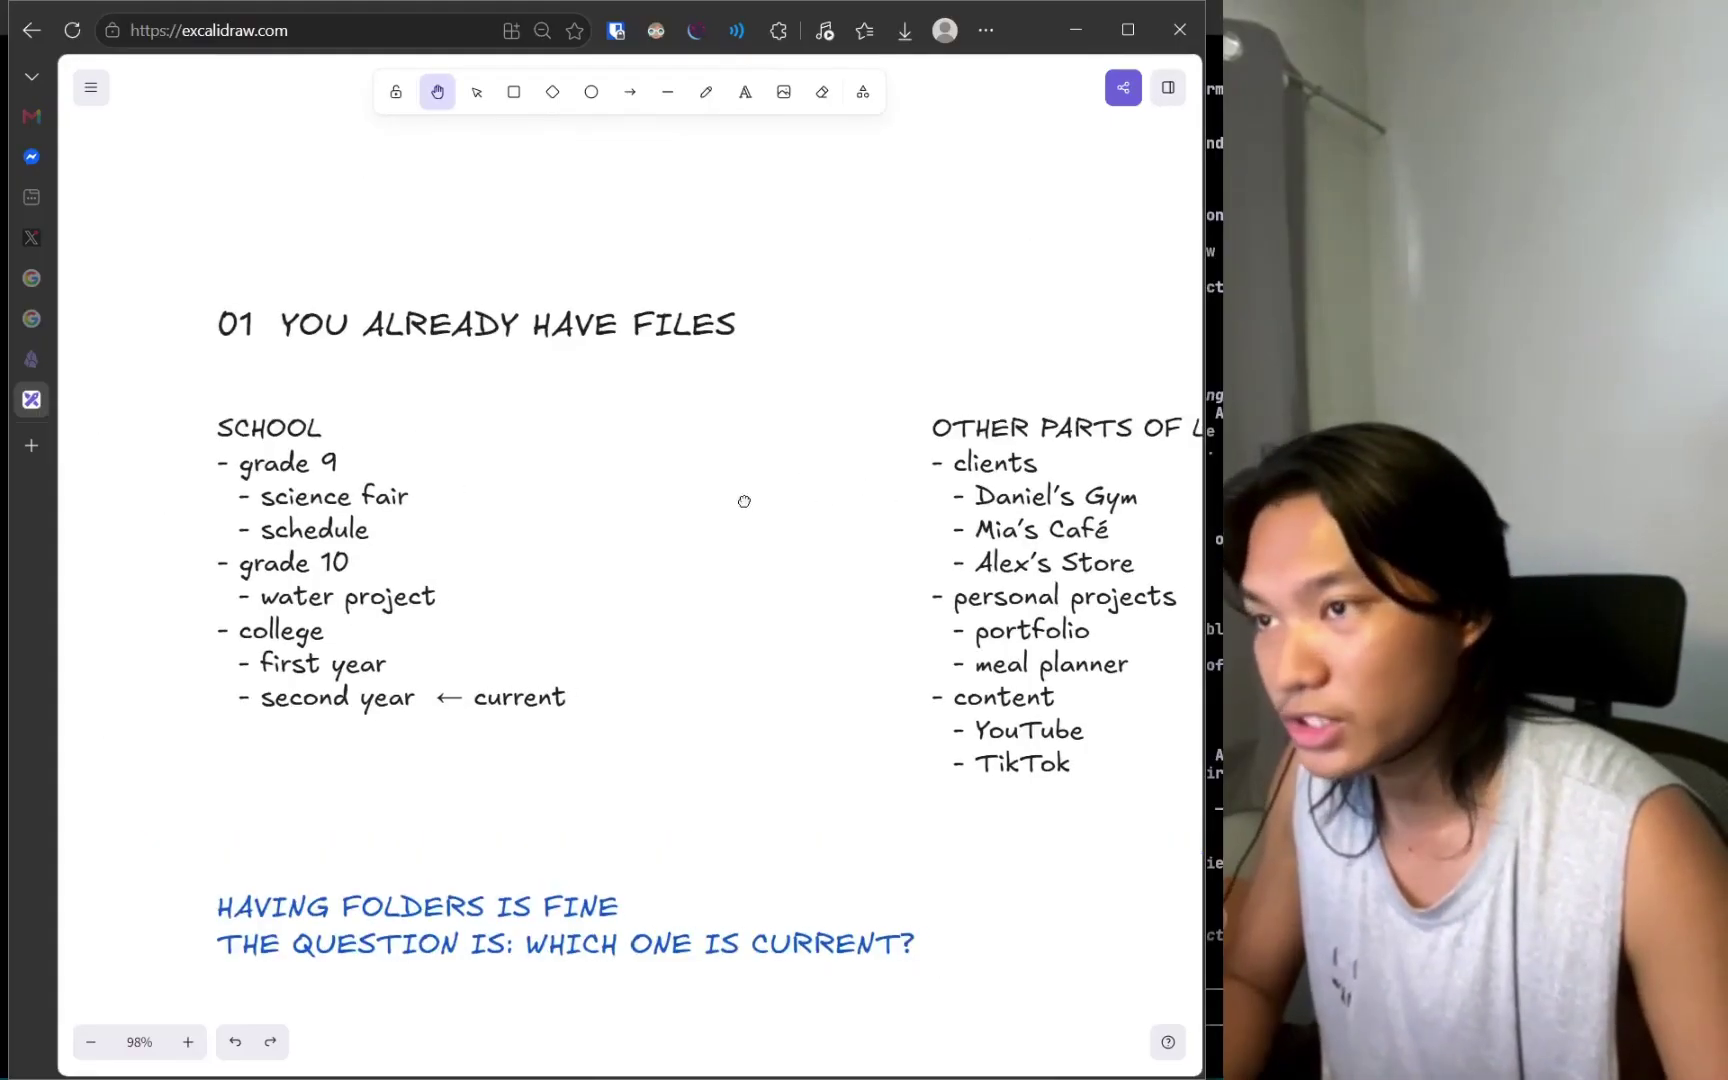
scroll(744, 498, "right", 5)
key("alt+Tab")
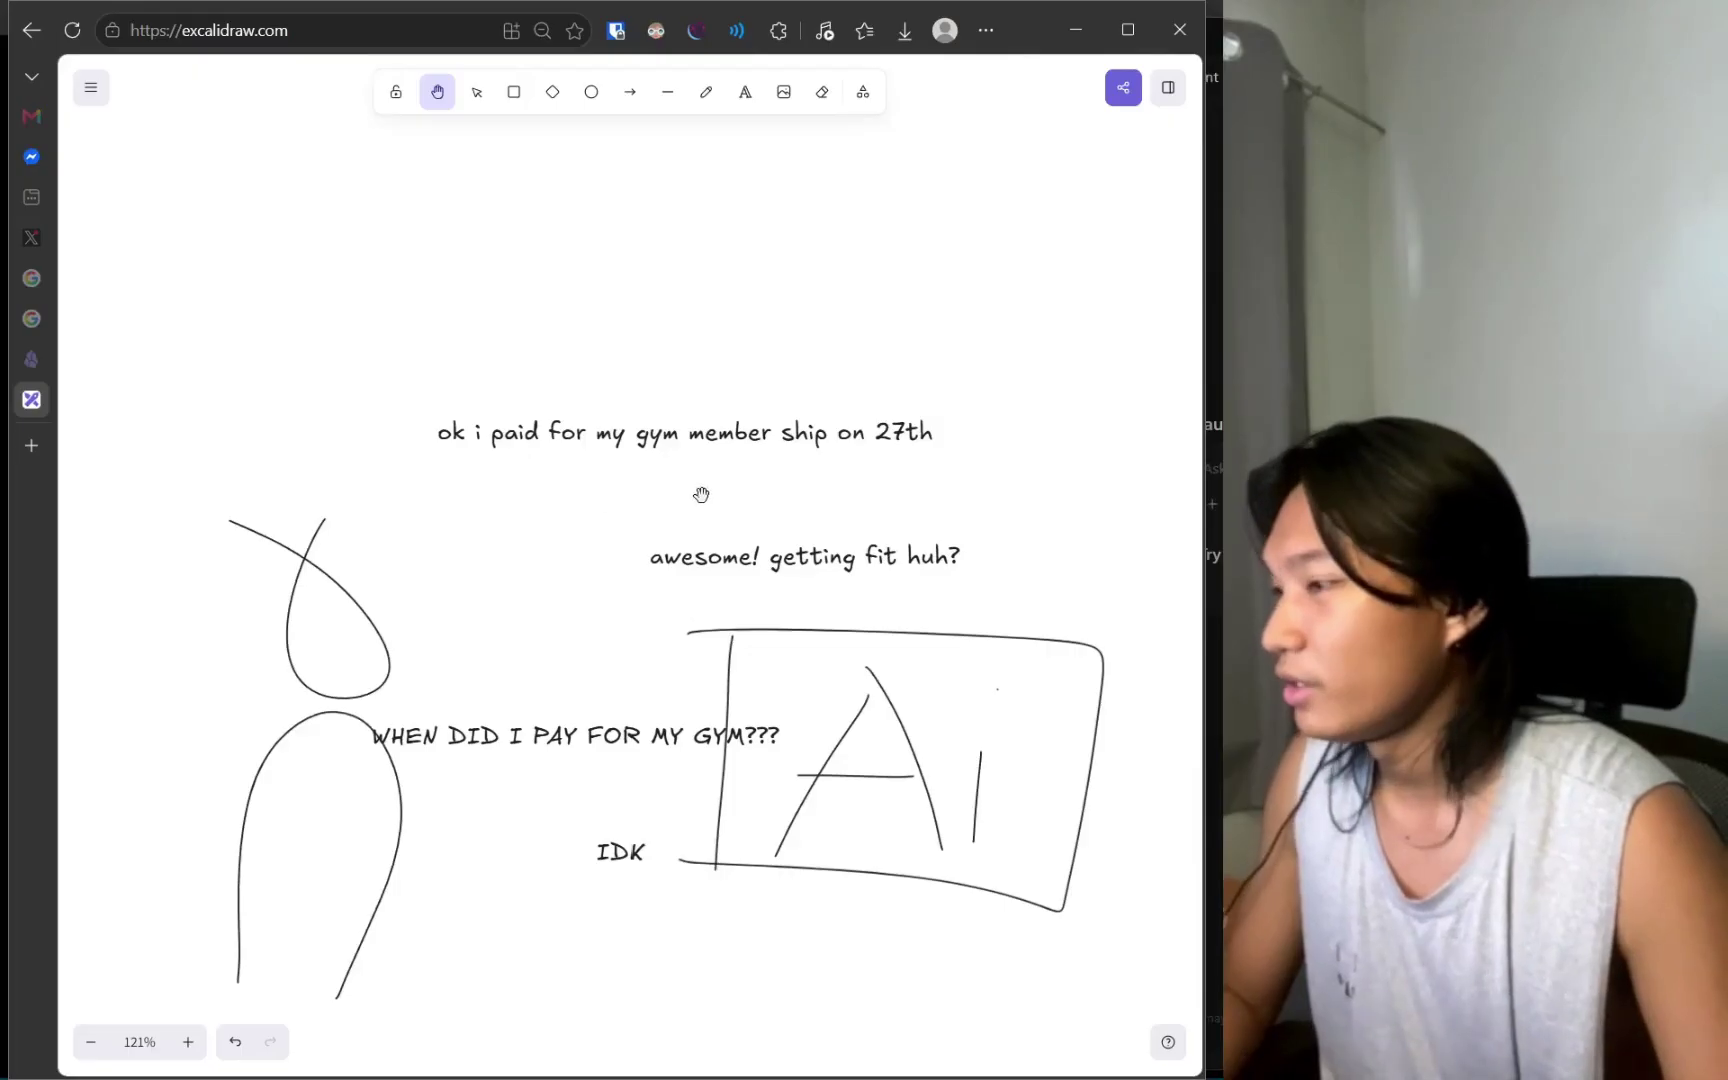
scroll(798, 455, "down", 1)
scroll(798, 455, "right", 1)
scroll(589, 622, "up", 2)
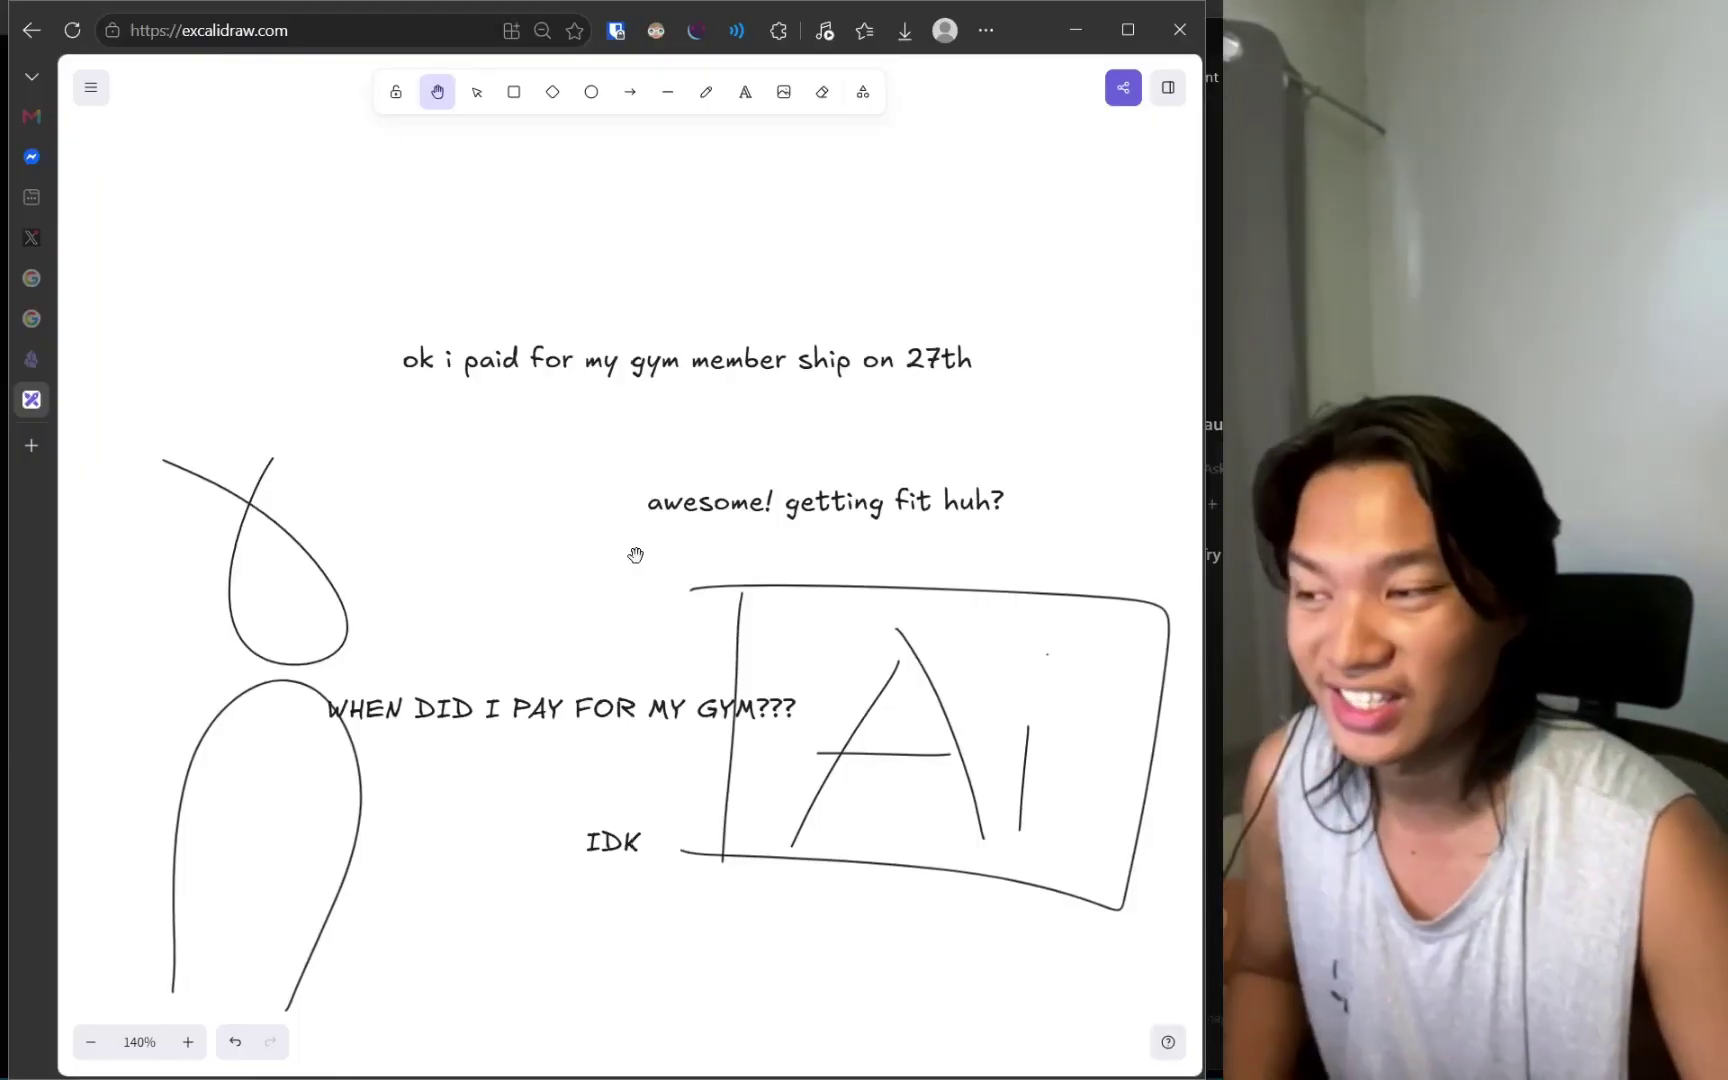
Draw two freehand question marks beside the message about paying for the gym membership on the 27th.
left_click_drag(817, 445, 314, 393)
key("p")
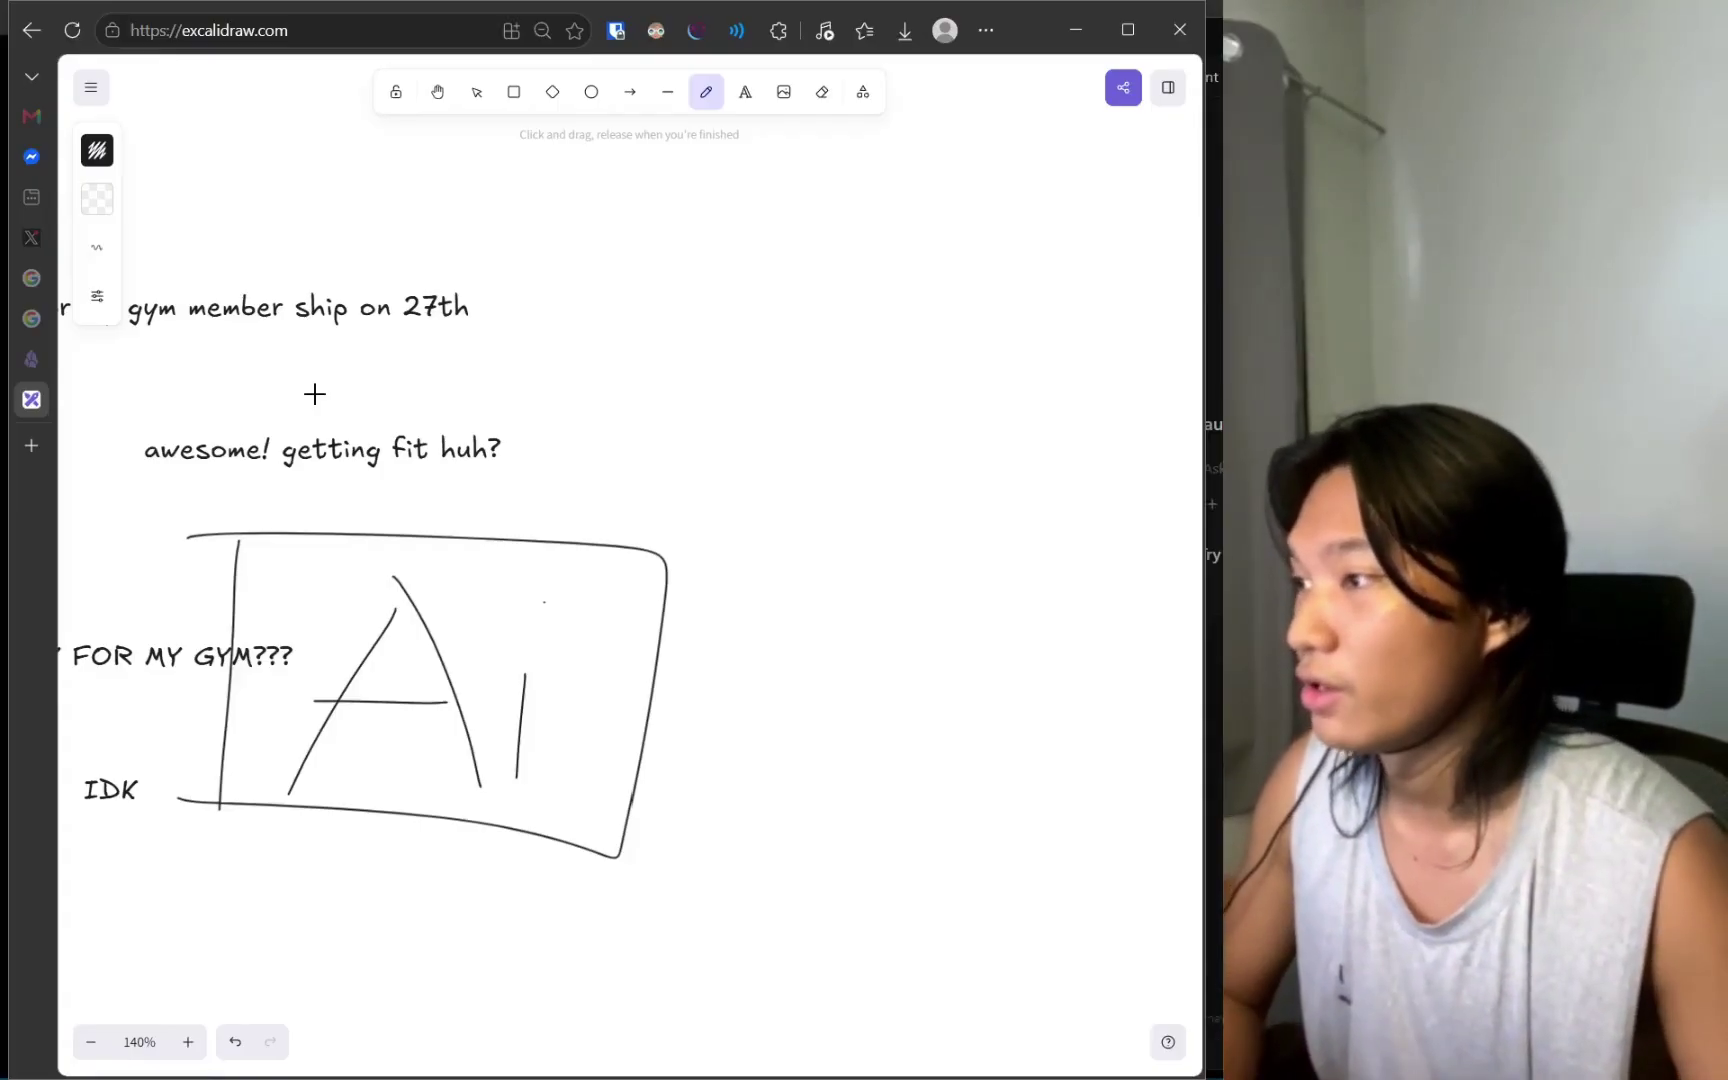
scroll(743, 324, "up", 3)
scroll(743, 324, "left", 5)
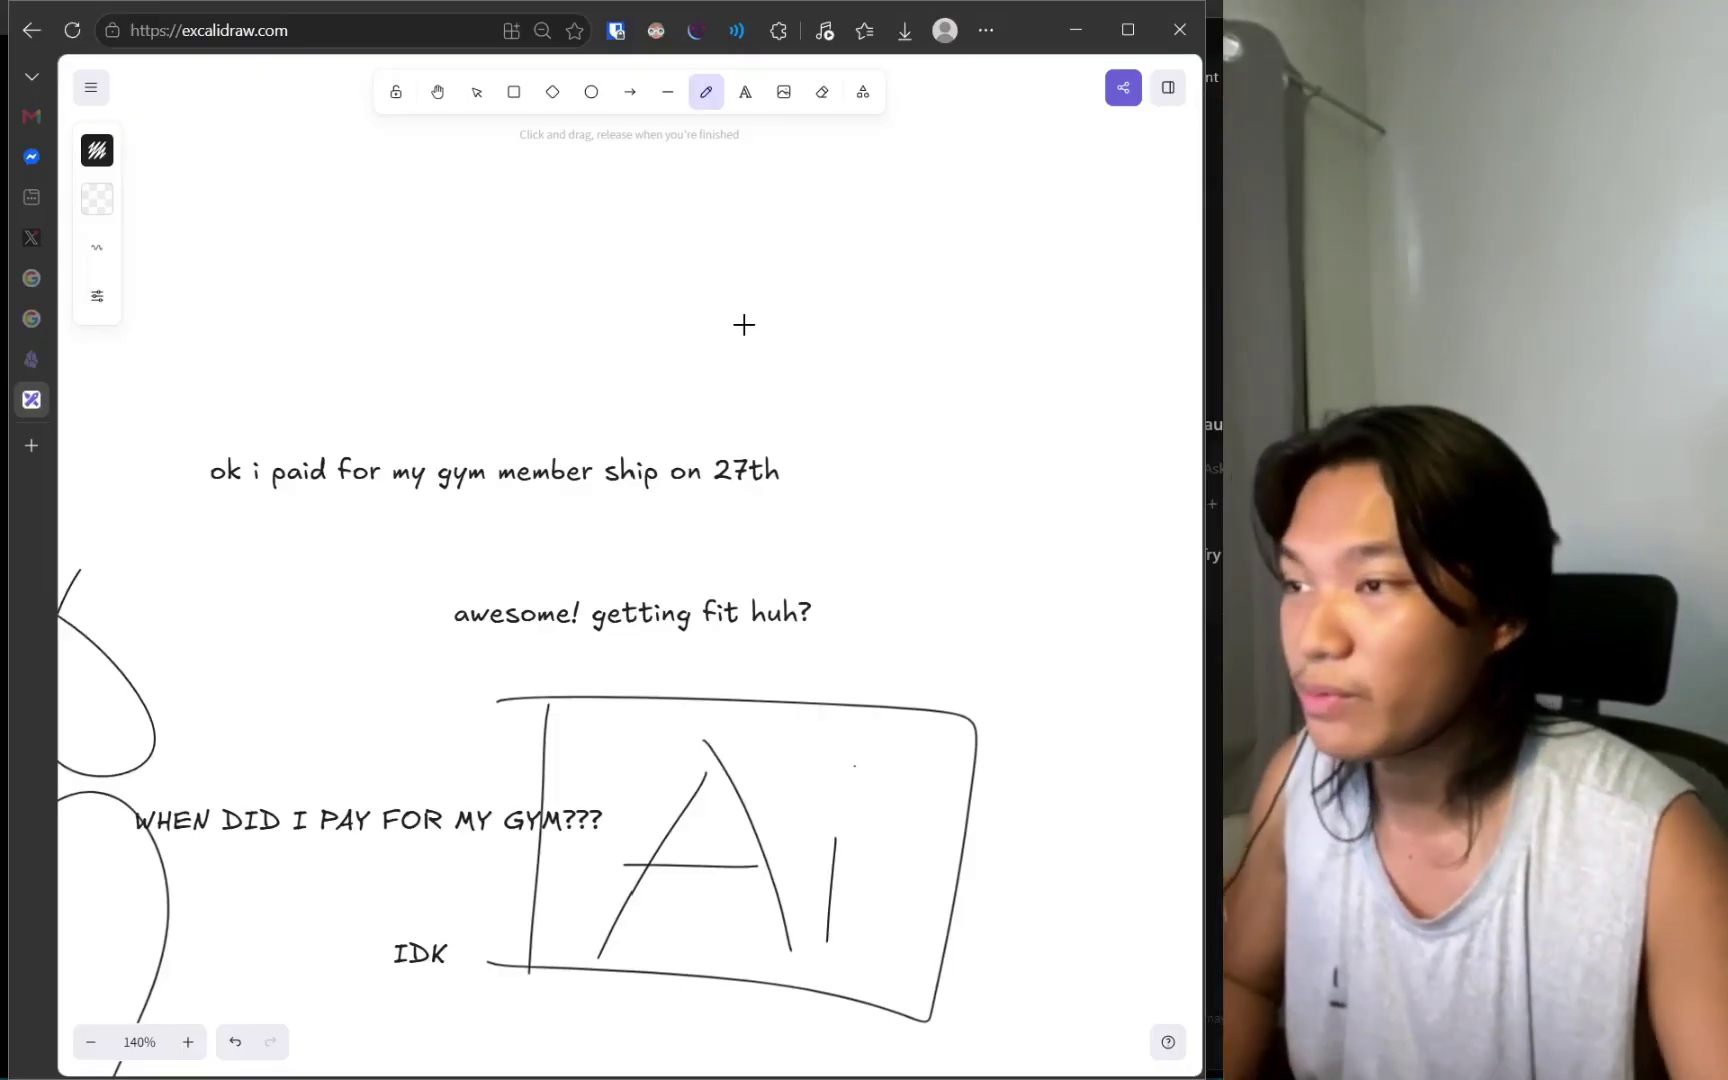
scroll(1007, 525, "up", 2)
scroll(1007, 525, "right", 3)
left_click_drag(625, 513, 706, 565)
left_click(650, 632)
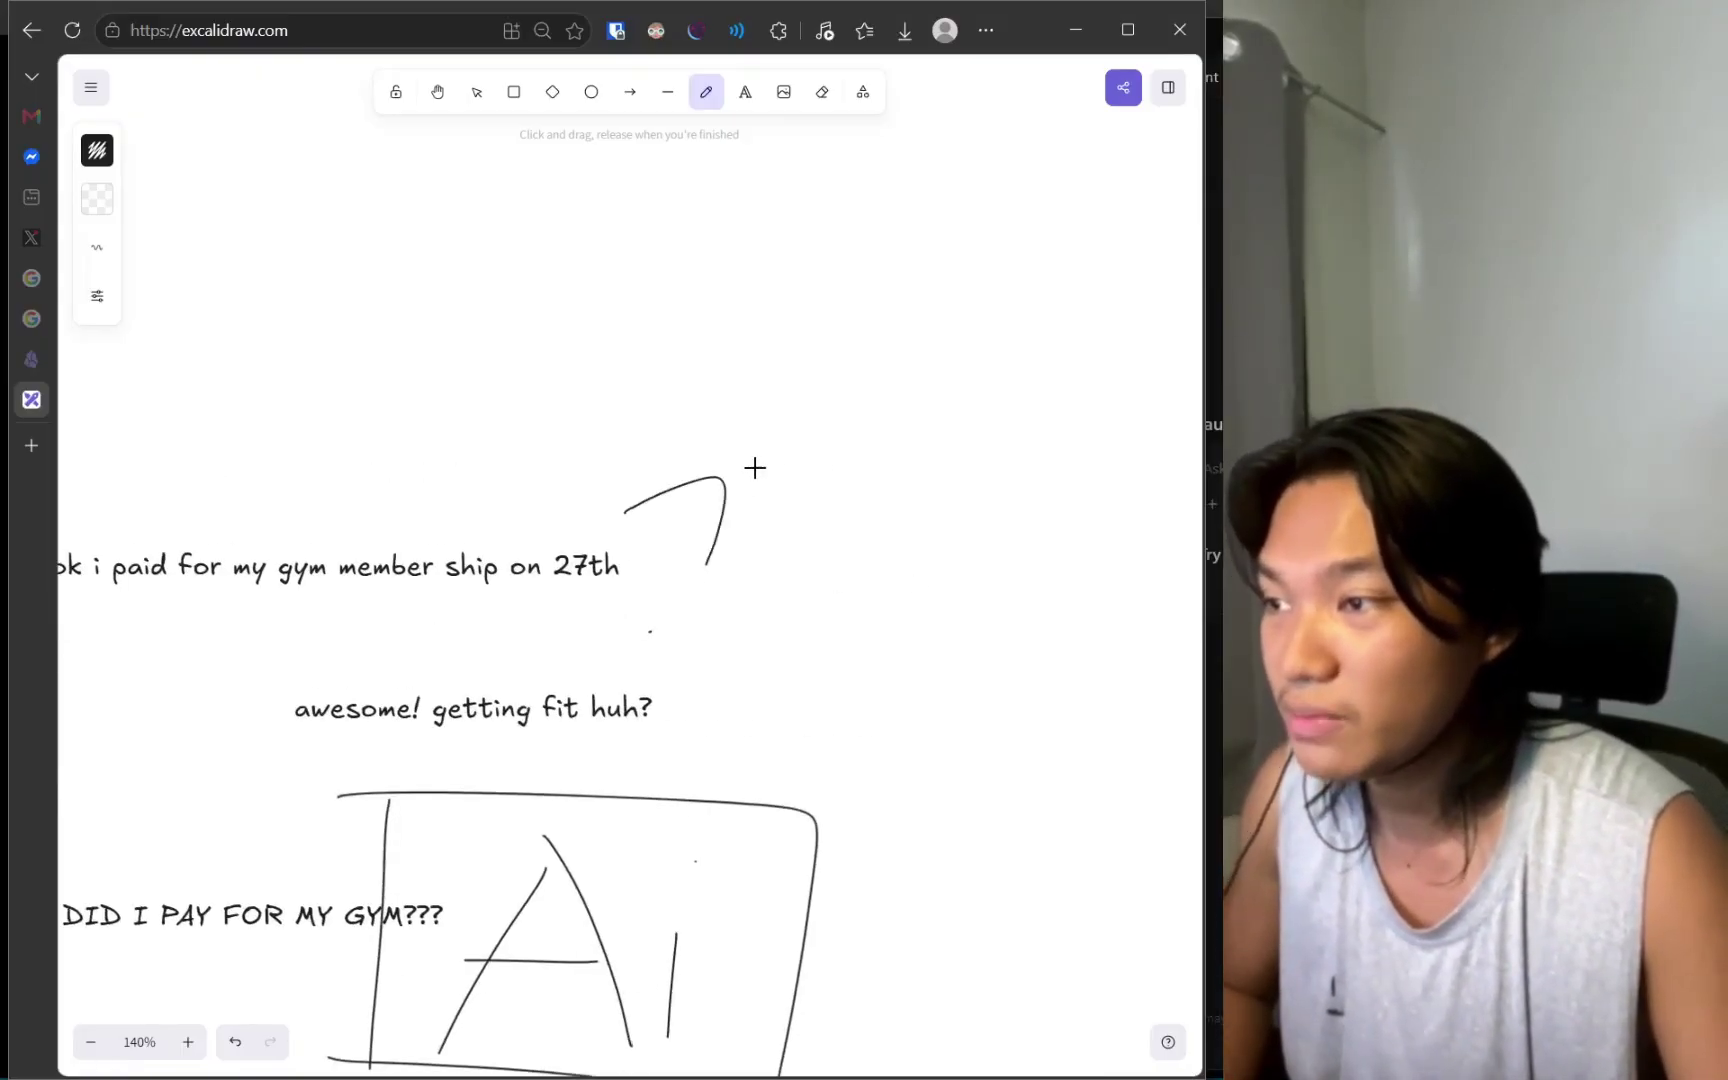
left_click(754, 608)
Circle and scribble over "27th" in the gym payment message, and undo these marks.
scroll(754, 608, "left", 2)
mouse_move(755, 467)
left_mouse_down()
mouse_move(789, 525)
mouse_move(720, 625)
mouse_move(640, 600)
mouse_move(656, 547)
left_mouse_up()
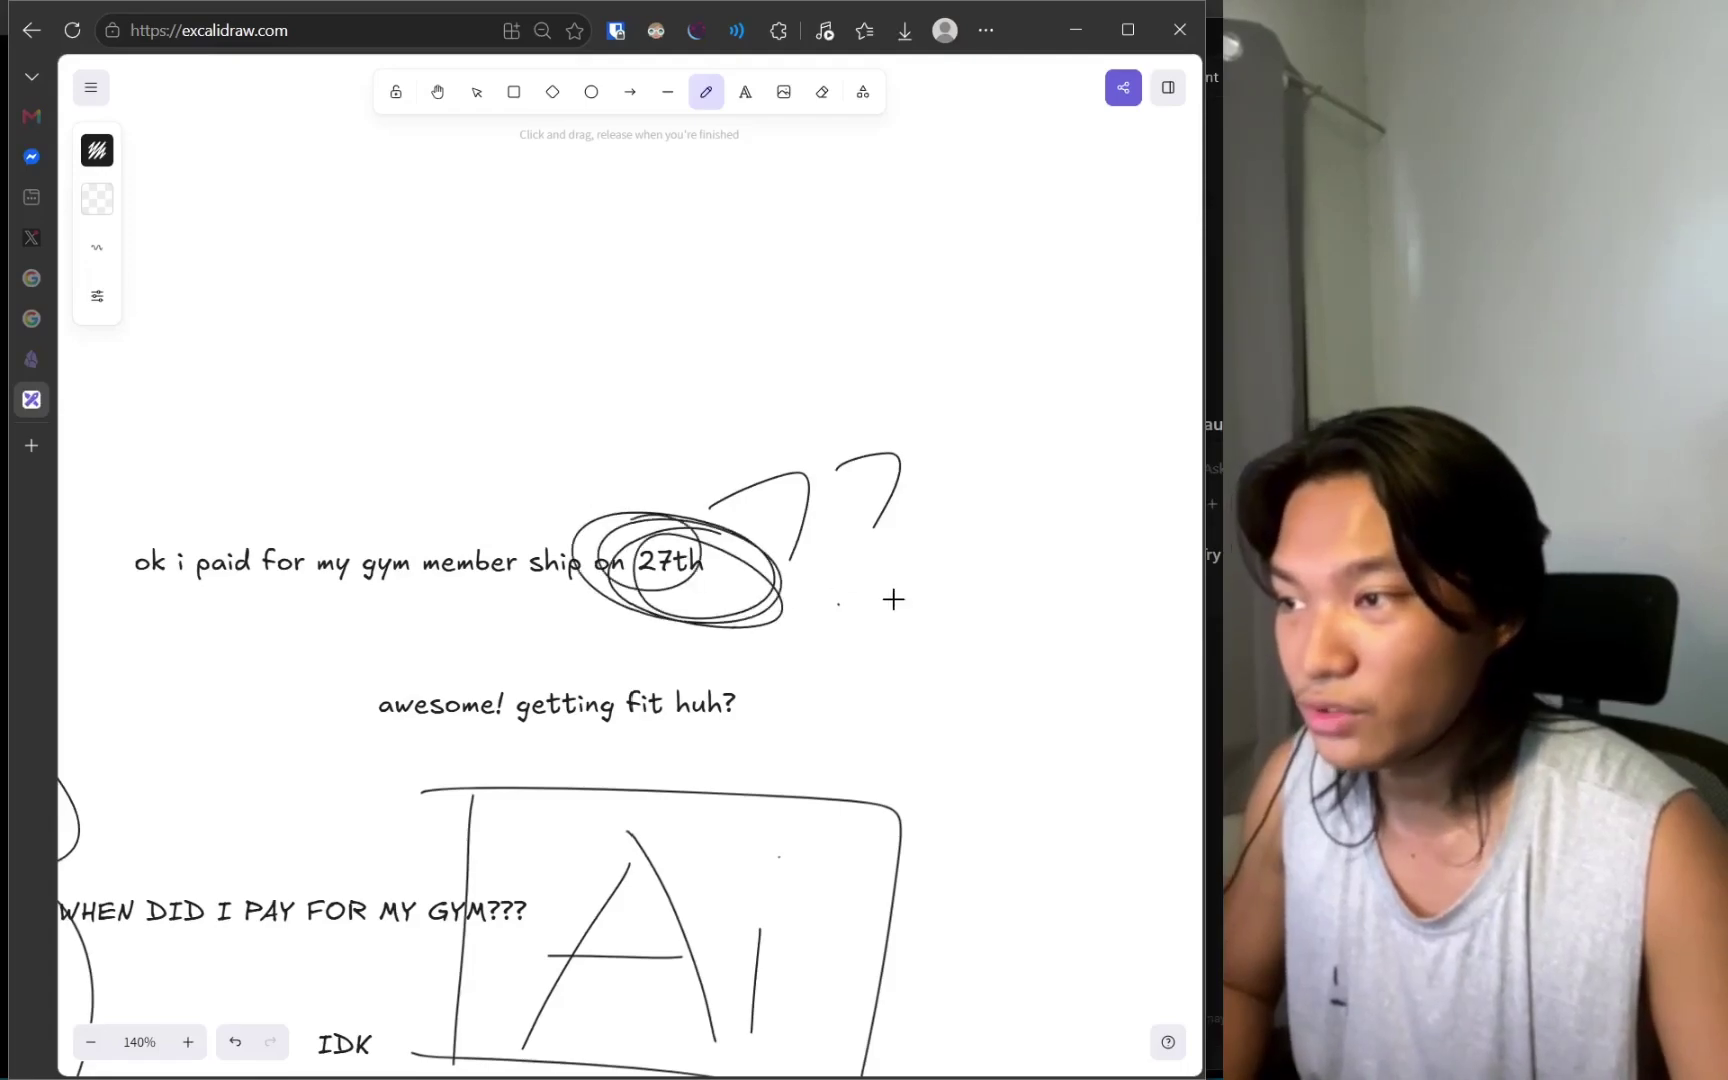
scroll(893, 599, "right", 2)
scroll(893, 599, "down", 1)
scroll(760, 501, "left", 4)
scroll(760, 501, "down", 2)
mouse_move(900, 300)
left_mouse_down()
mouse_move(1040, 340)
mouse_move(880, 300)
mouse_move(906, 311)
left_mouse_up()
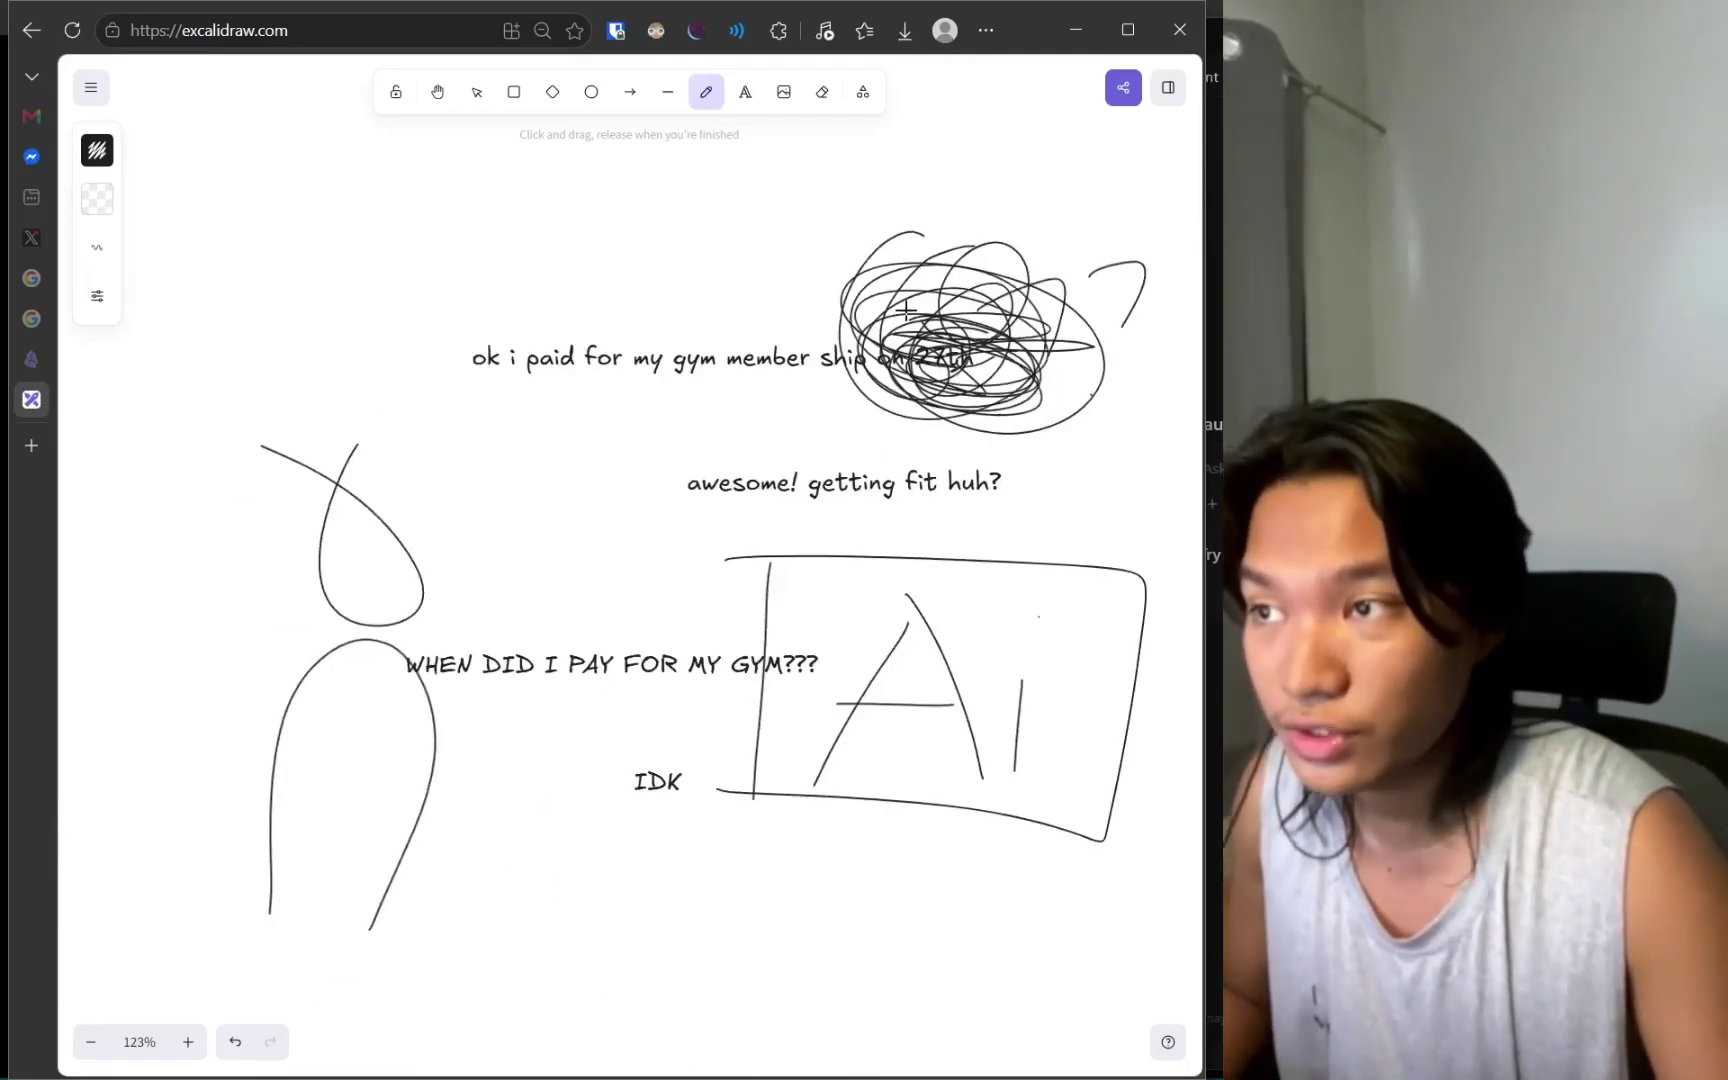
key("ctrl+z")
key("ctrl+z")
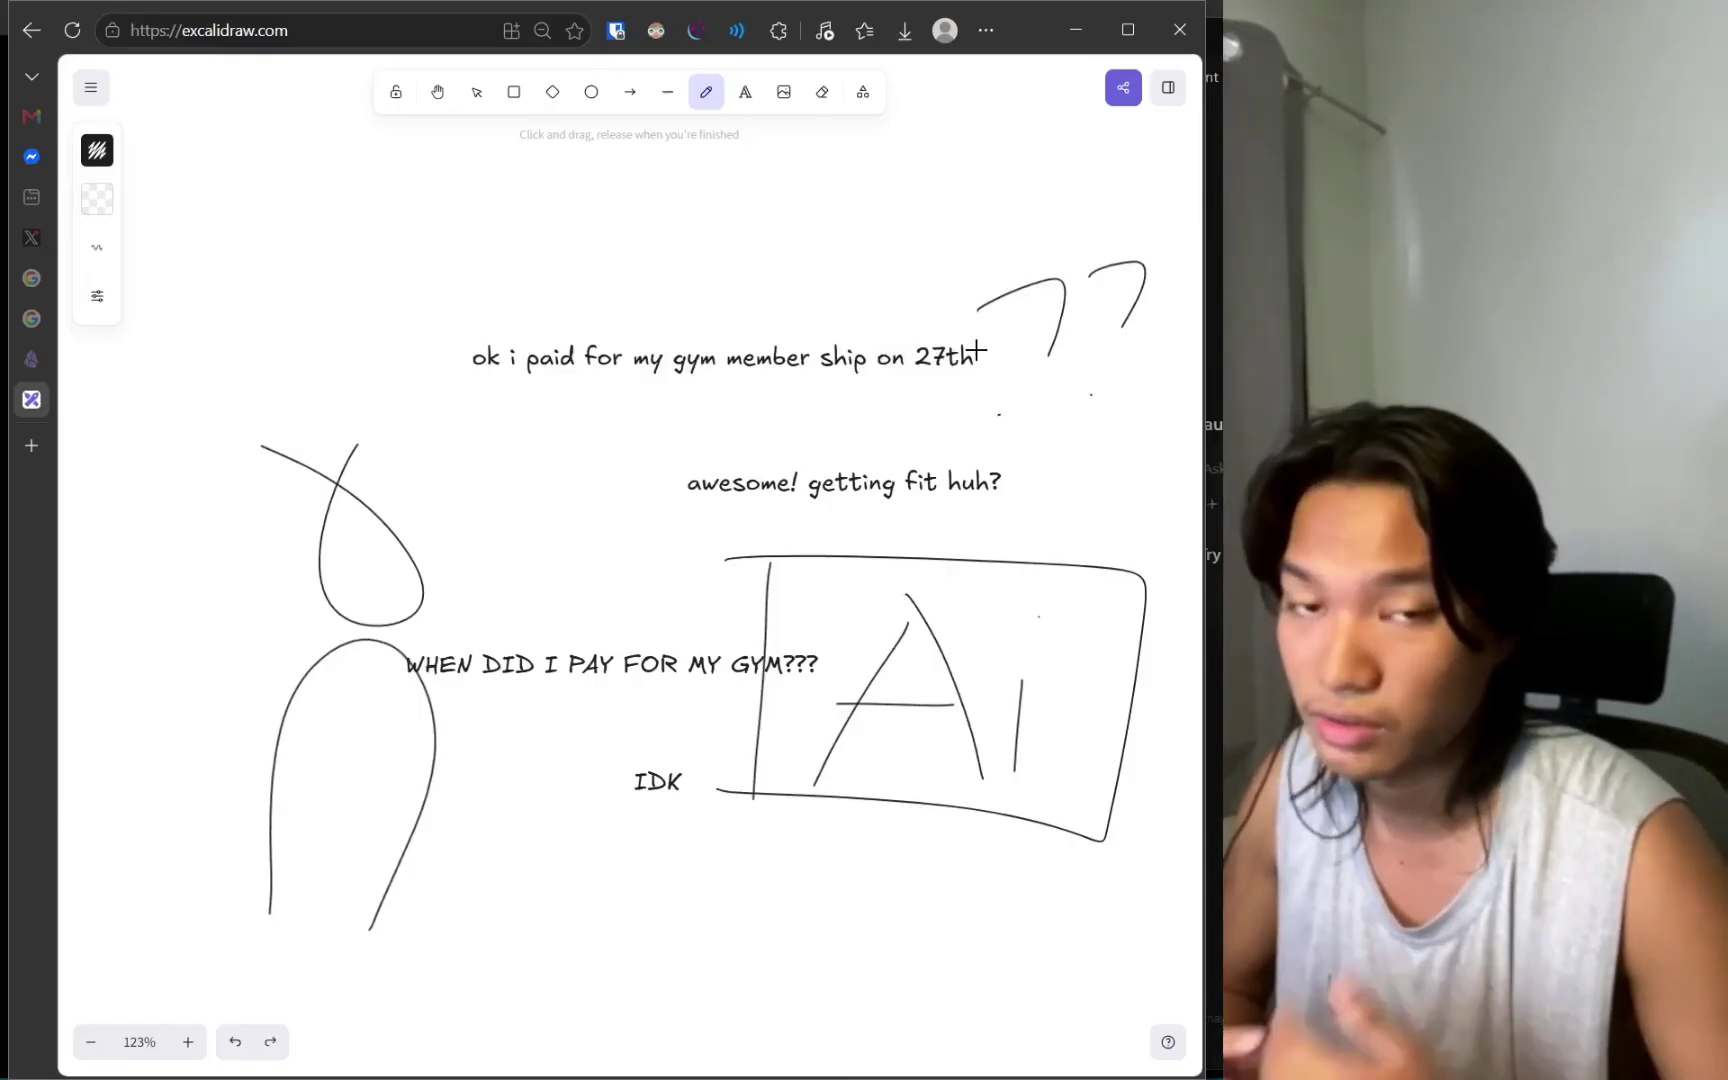
Sketch a second person below the gym conversation, with a question mark beside the head.
scroll(975, 352, "down", 5)
left_click_drag(449, 225, 488, 249)
scroll(721, 359, "up", 2)
scroll(721, 359, "right", 3)
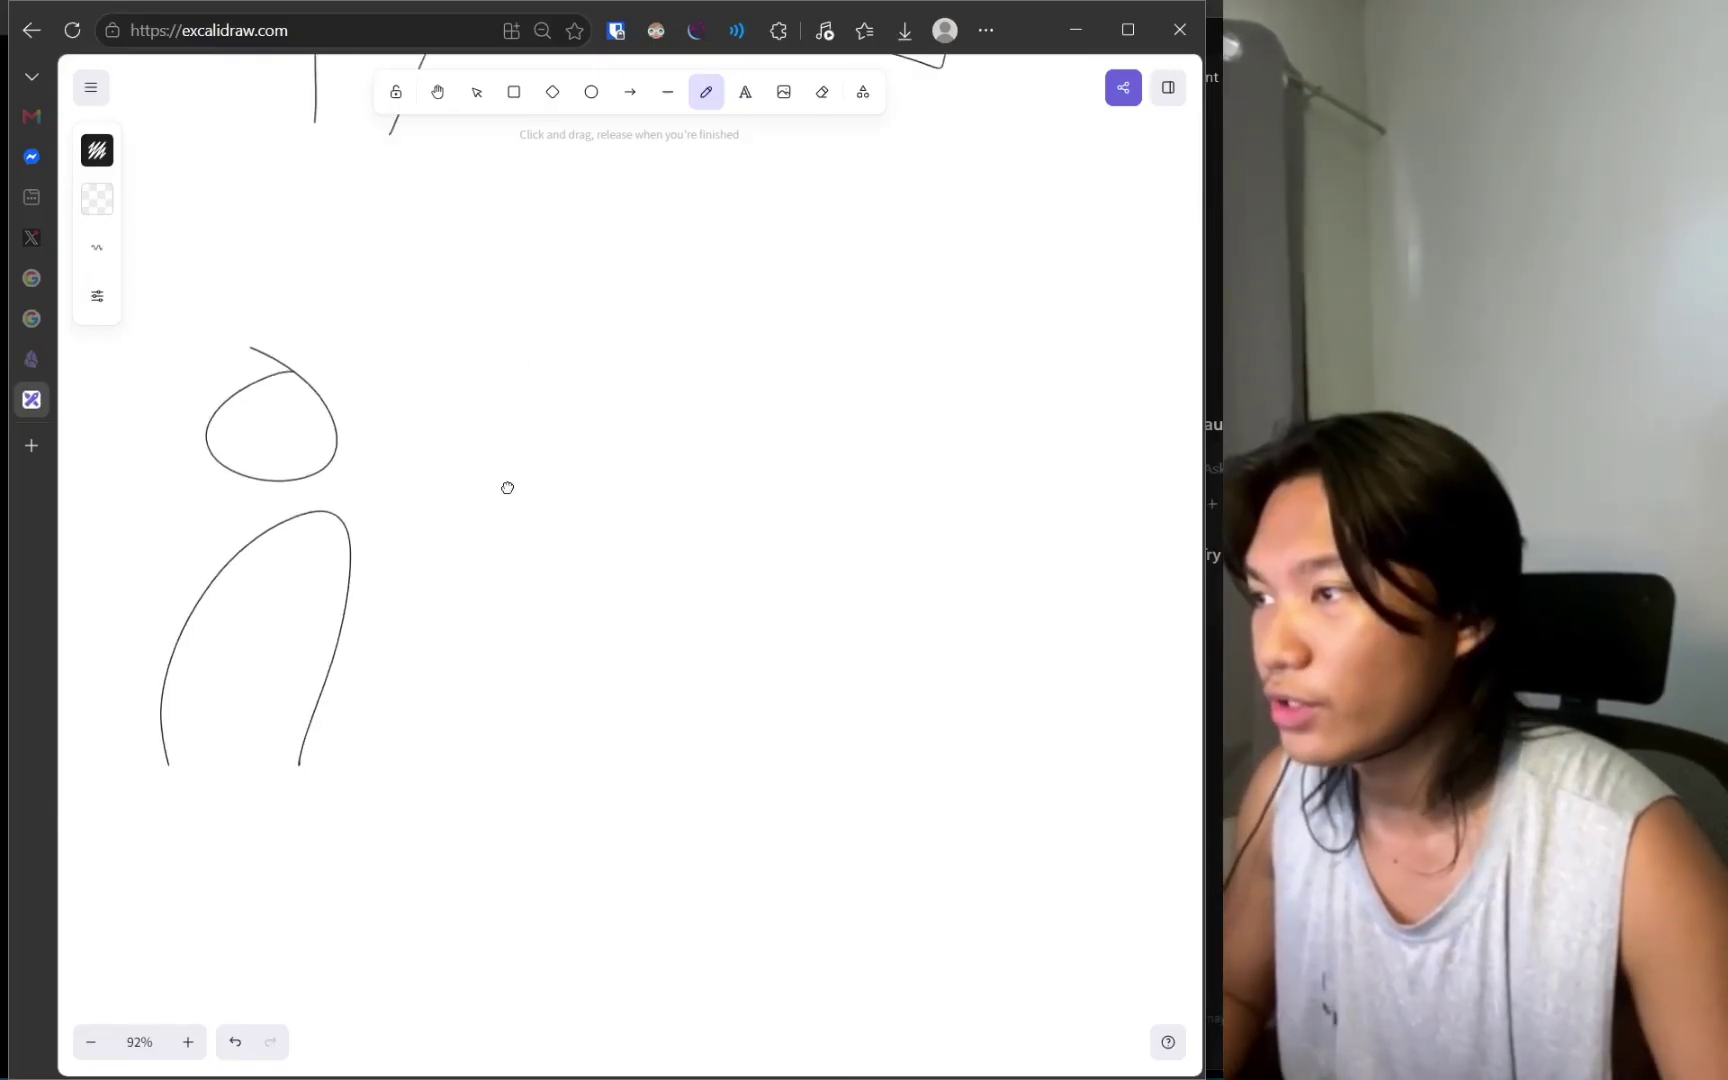
left_click_drag(382, 392, 446, 388)
scroll(544, 498, "up", 2)
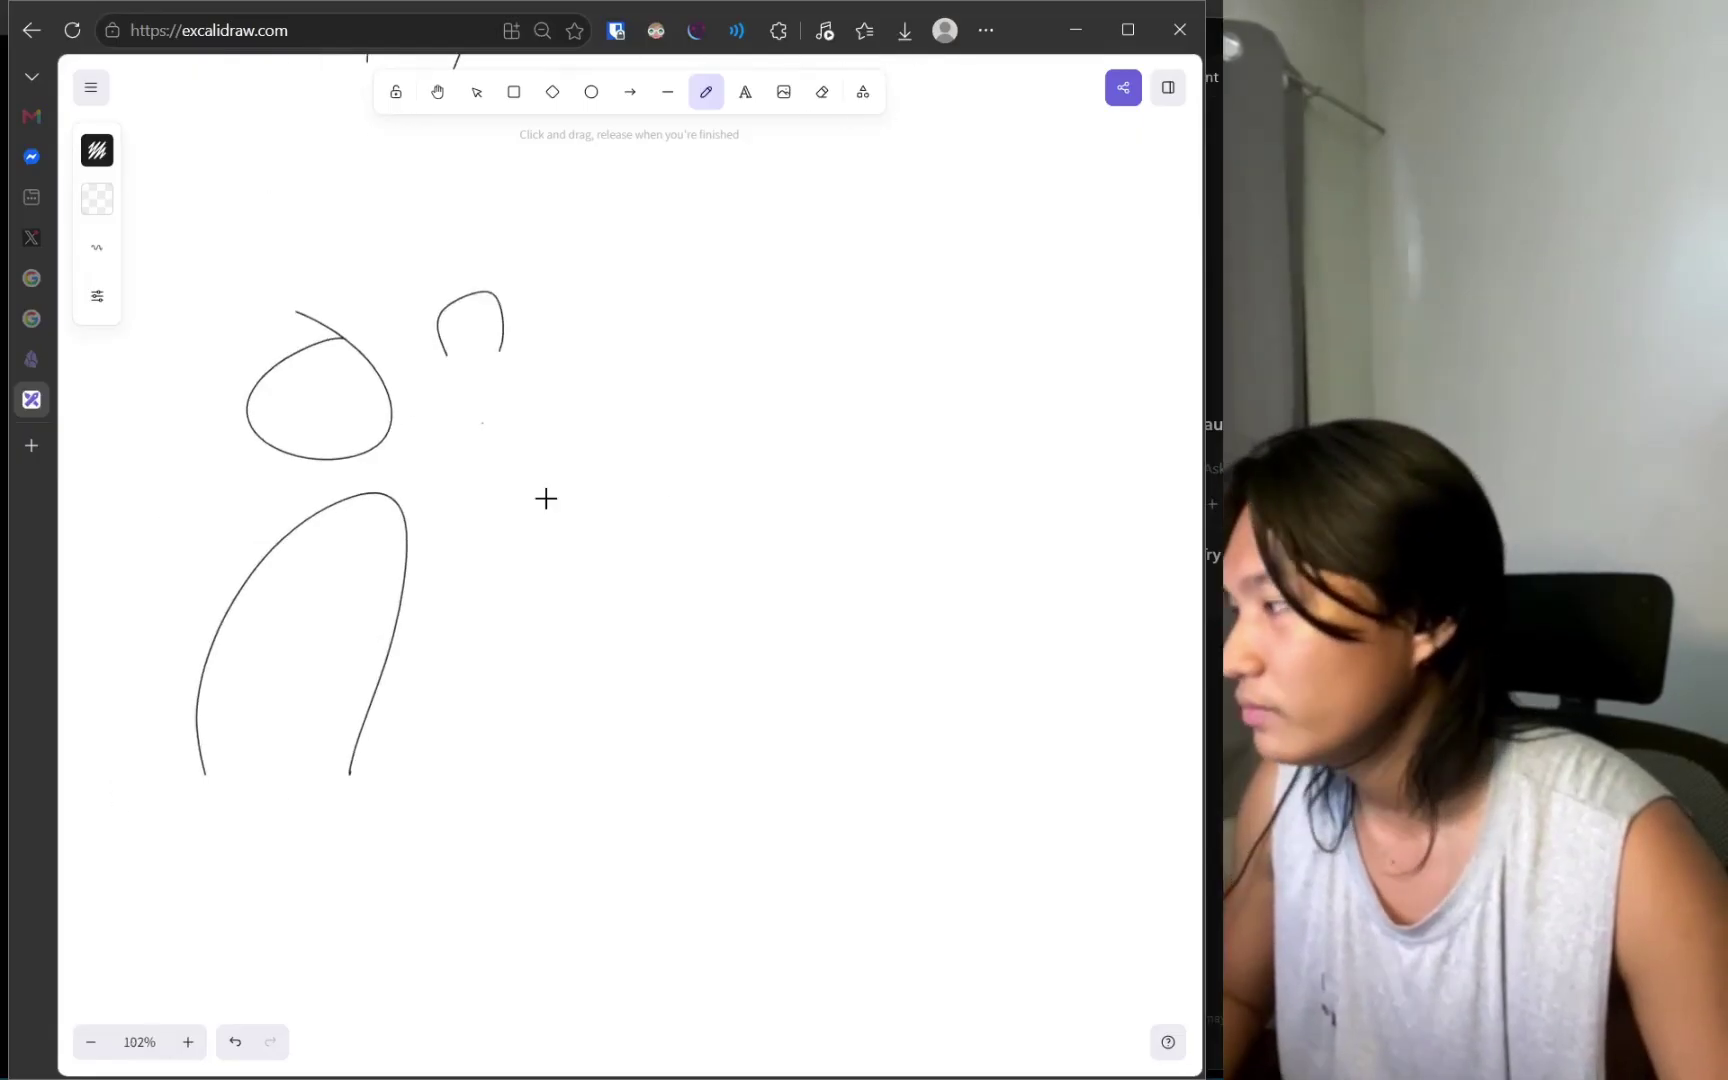
Draw an arrow from the new person to a freehand box and letter "Ai" inside it.
mouse_move(526, 437)
left_mouse_down()
mouse_move(760, 466)
mouse_move(520, 748)
left_mouse_up()
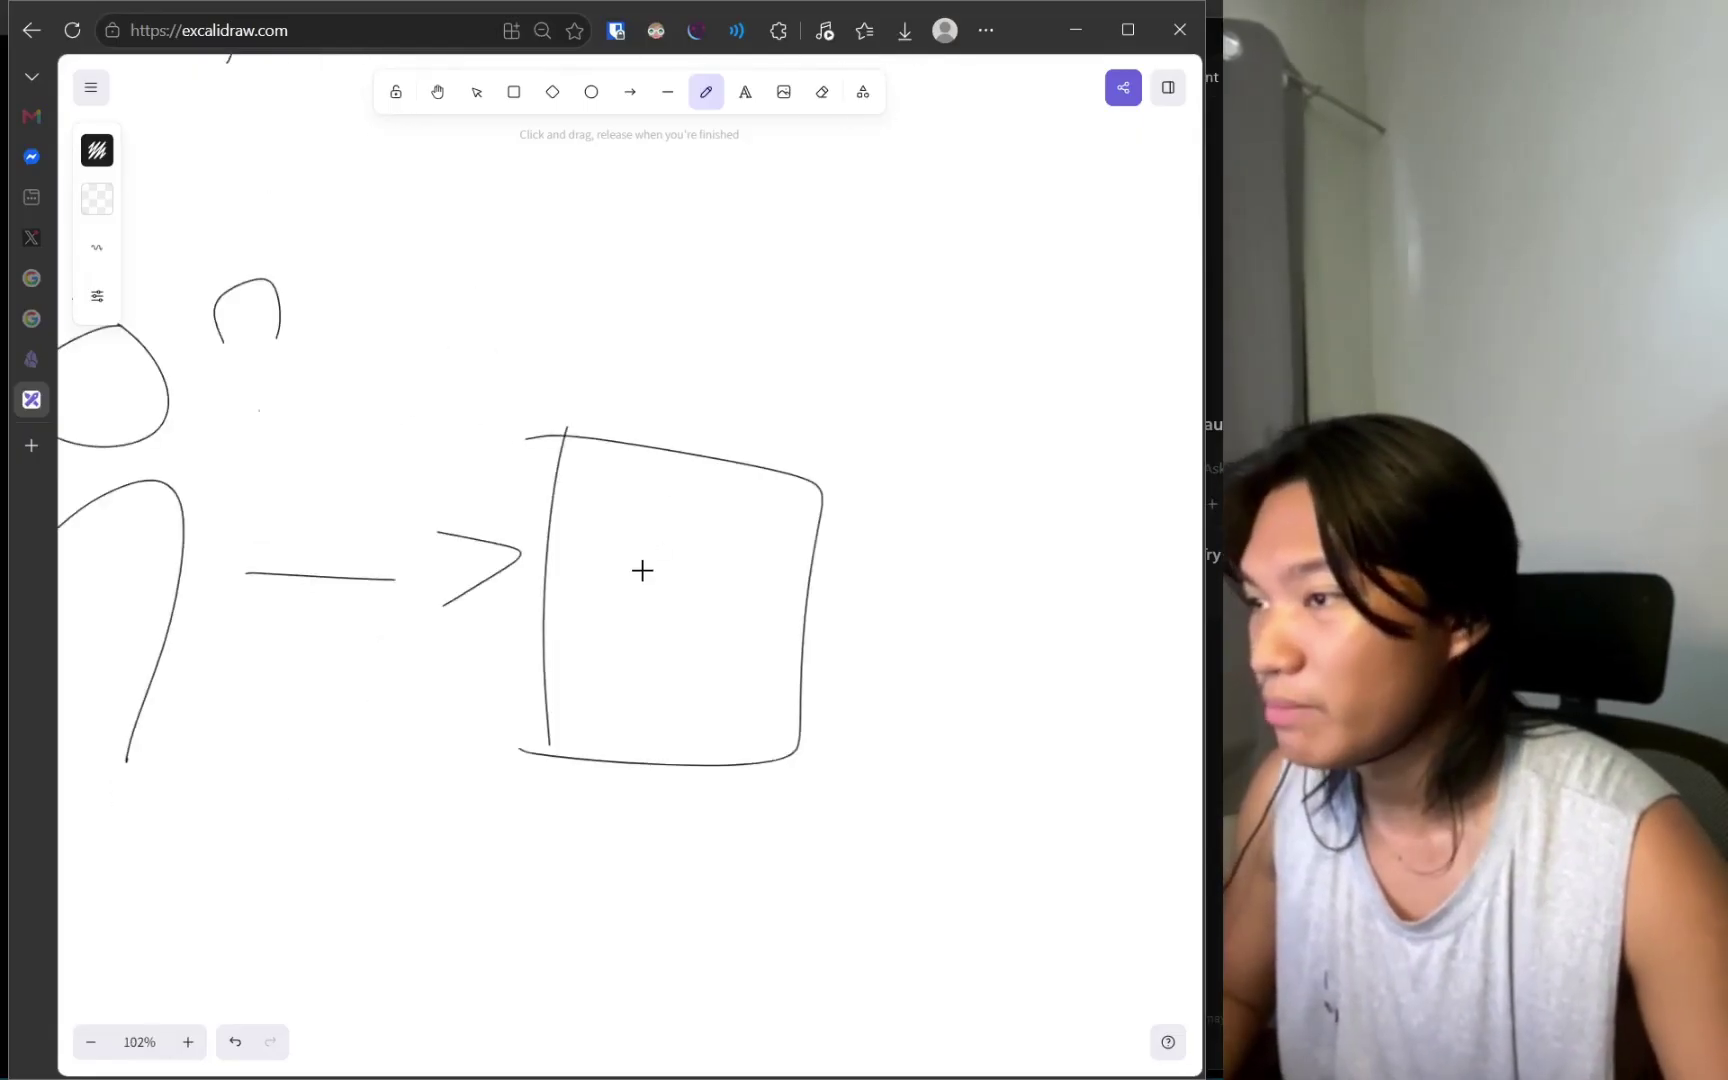
left_click_drag(598, 663, 675, 663)
left_click_drag(605, 602, 688, 607)
left_click_drag(699, 601, 698, 644)
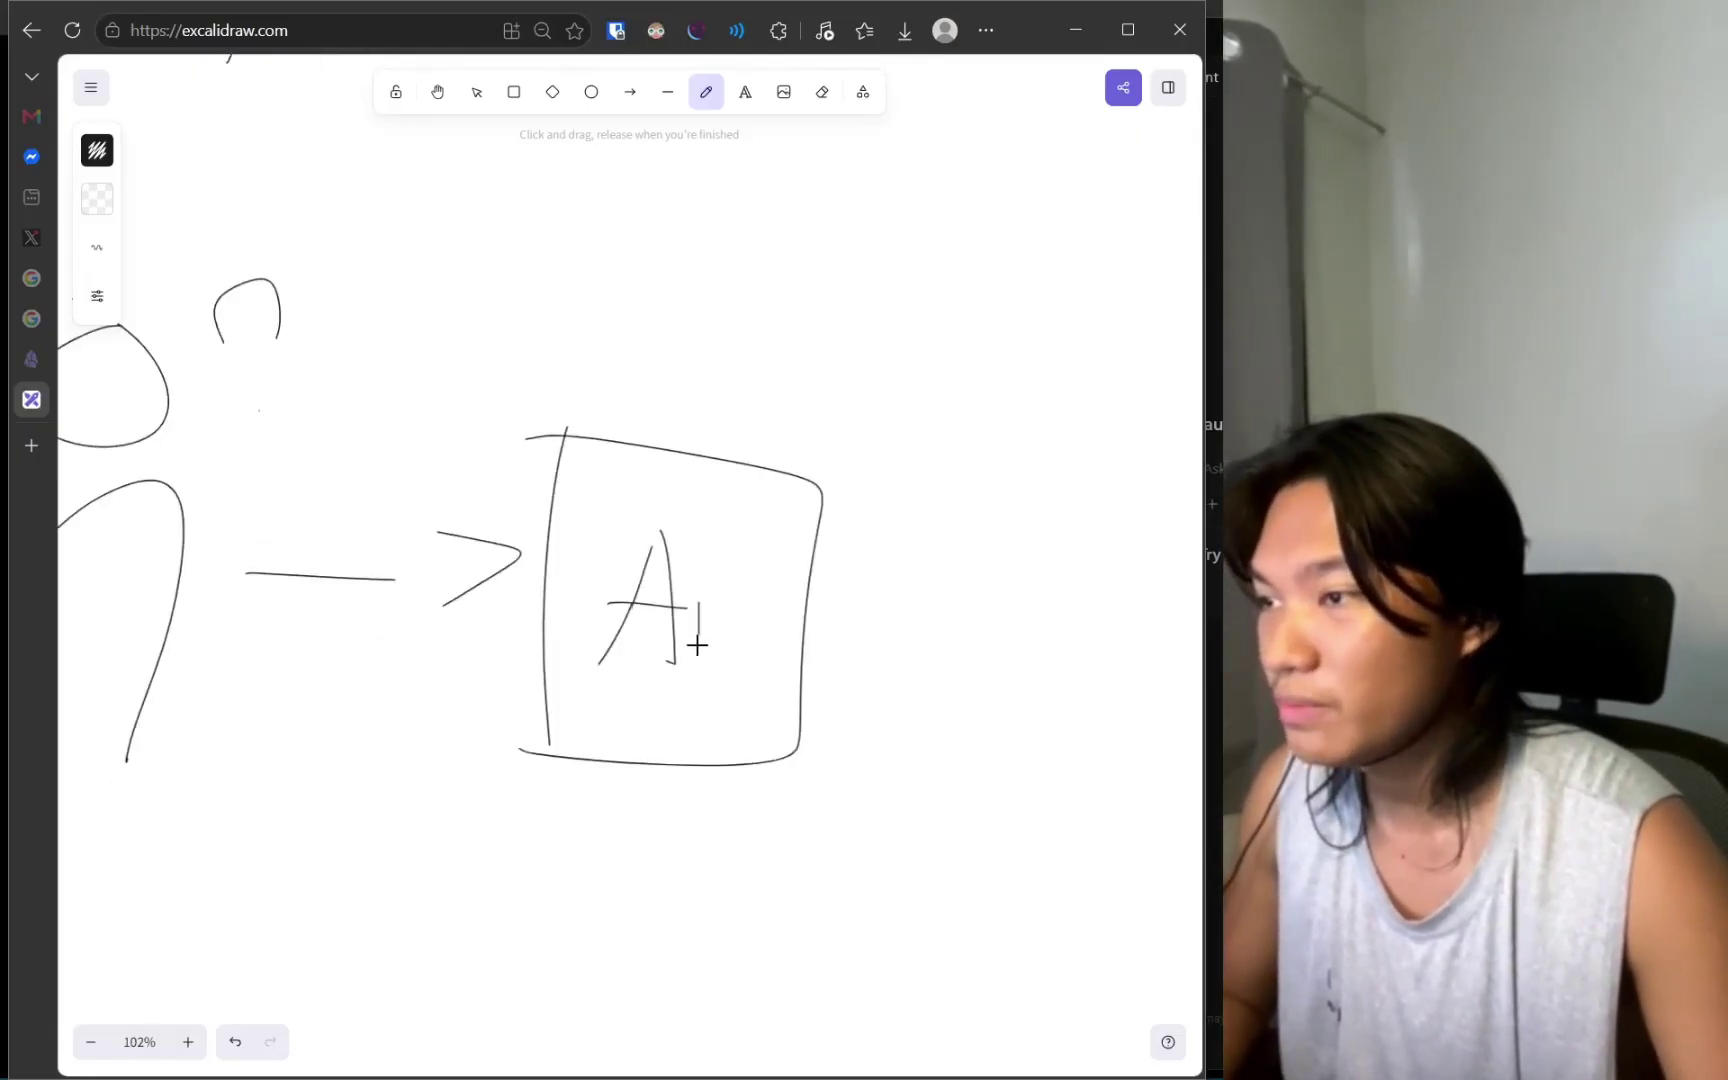
left_click(707, 554)
Sketch a note box above the lower AI box and fill it with two lines of scribbled text.
scroll(775, 568, "up", 3)
scroll(775, 568, "left", 3)
scroll(708, 614, "left", 1)
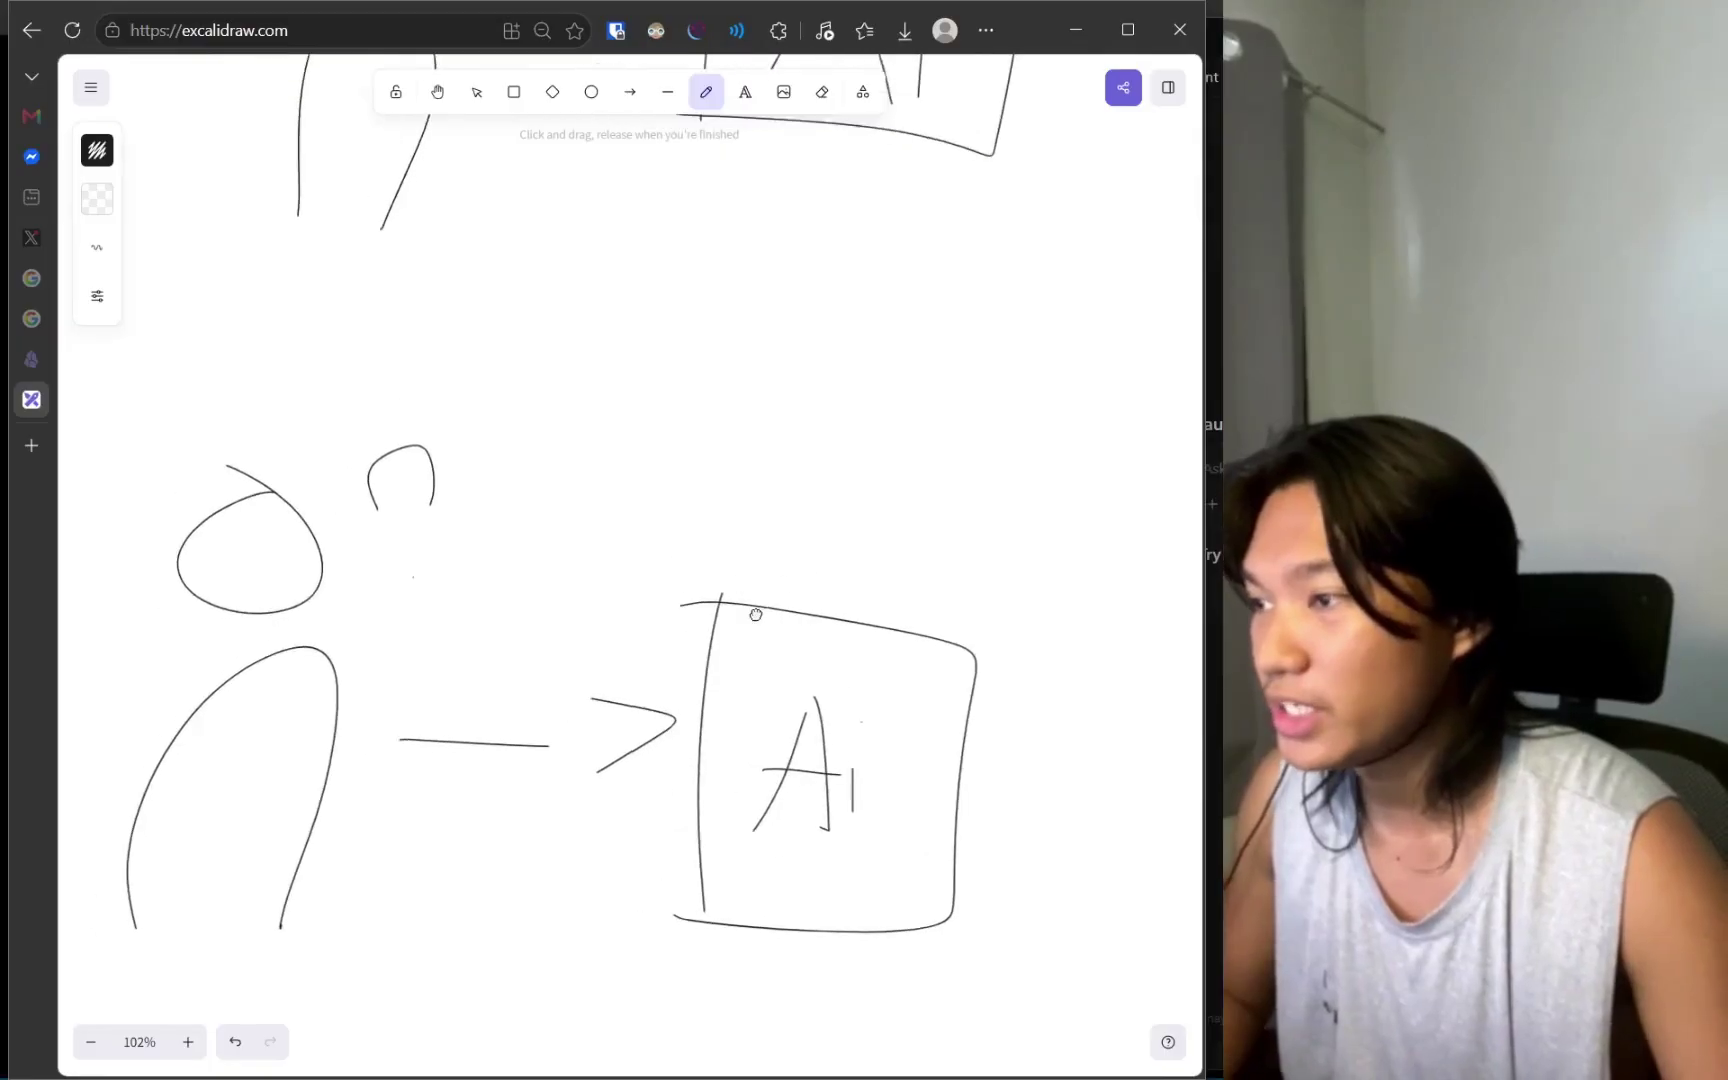
mouse_move(598, 301)
left_mouse_down()
mouse_move(600, 487)
mouse_move(914, 525)
left_mouse_up()
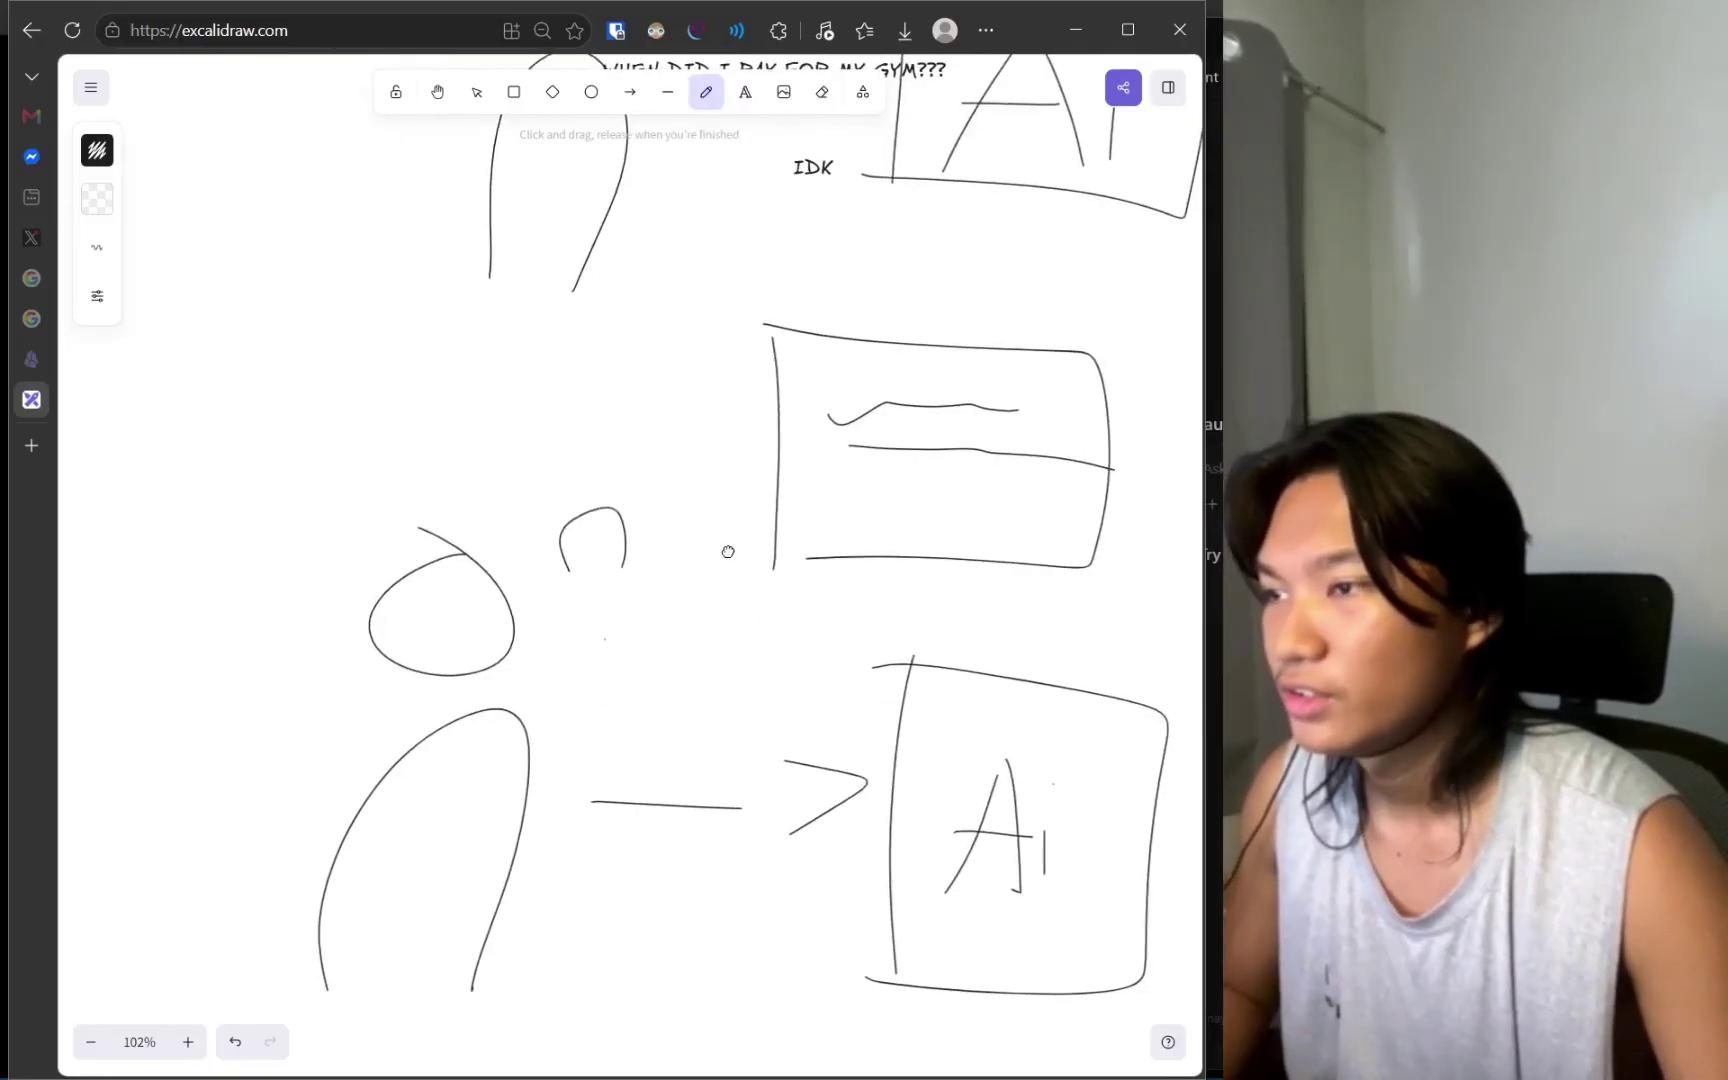
scroll(725, 551, "right", 3)
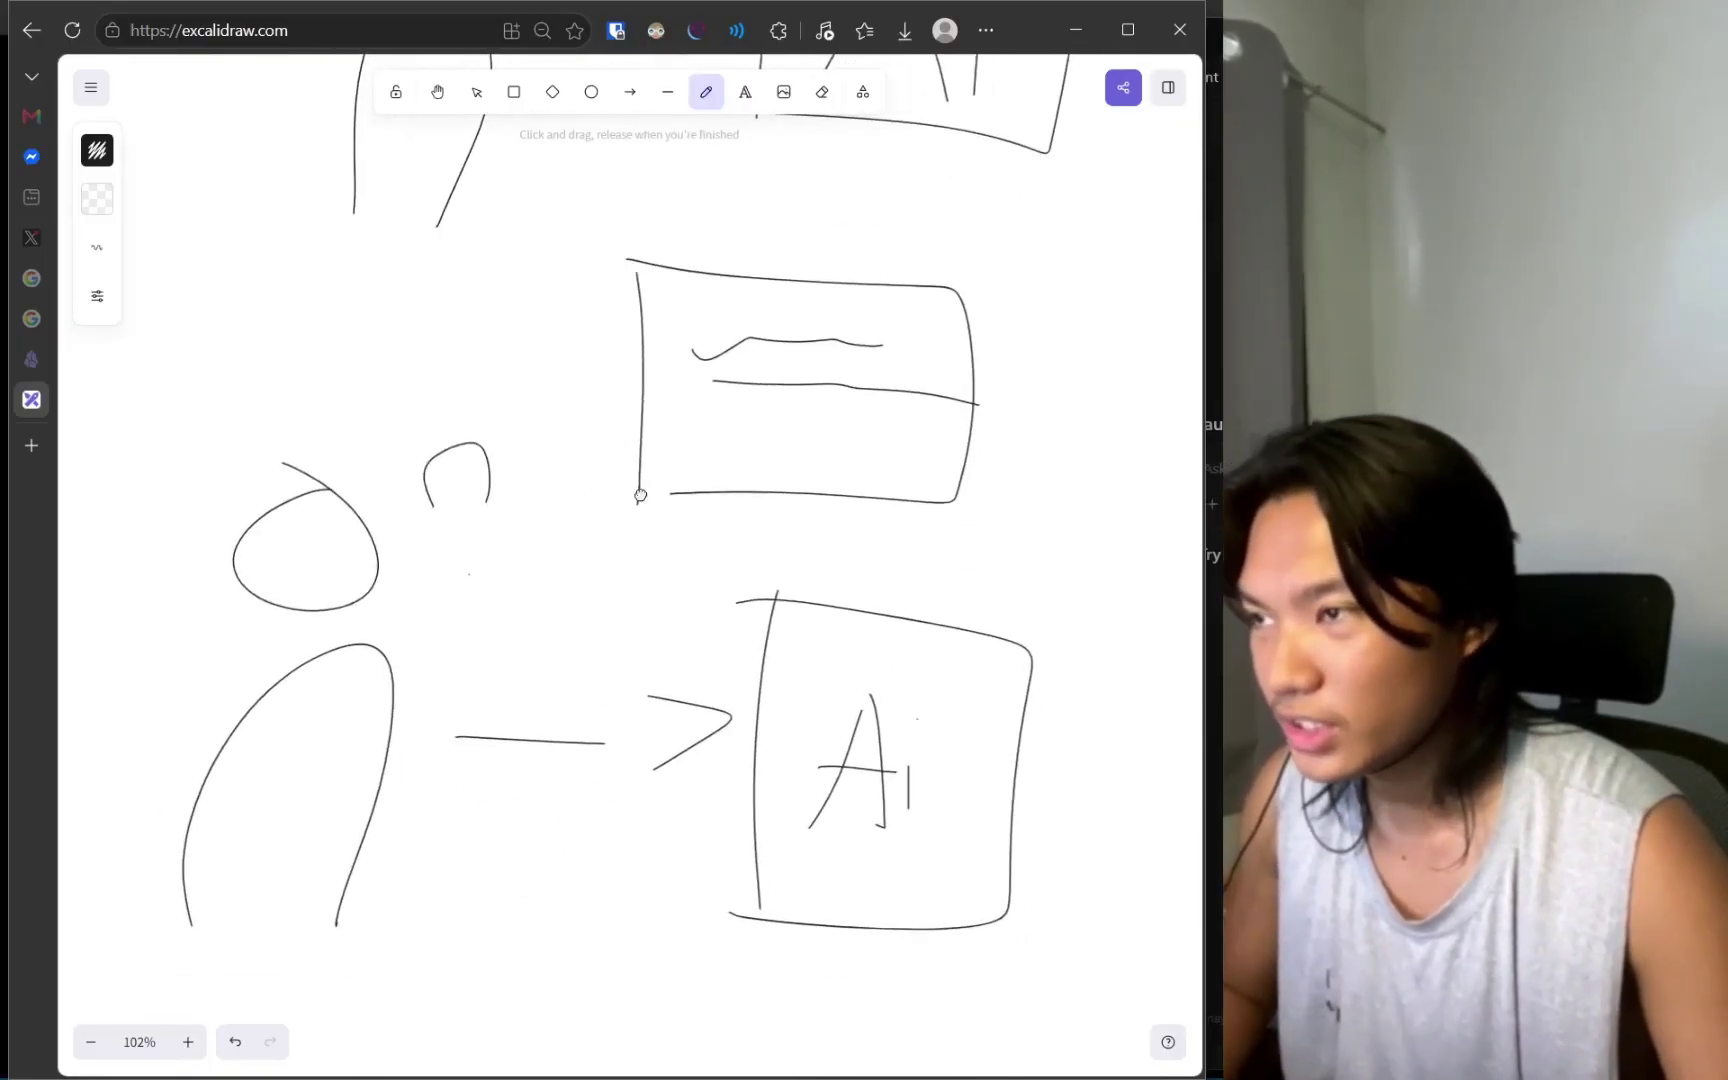
scroll(798, 494, "up", 2)
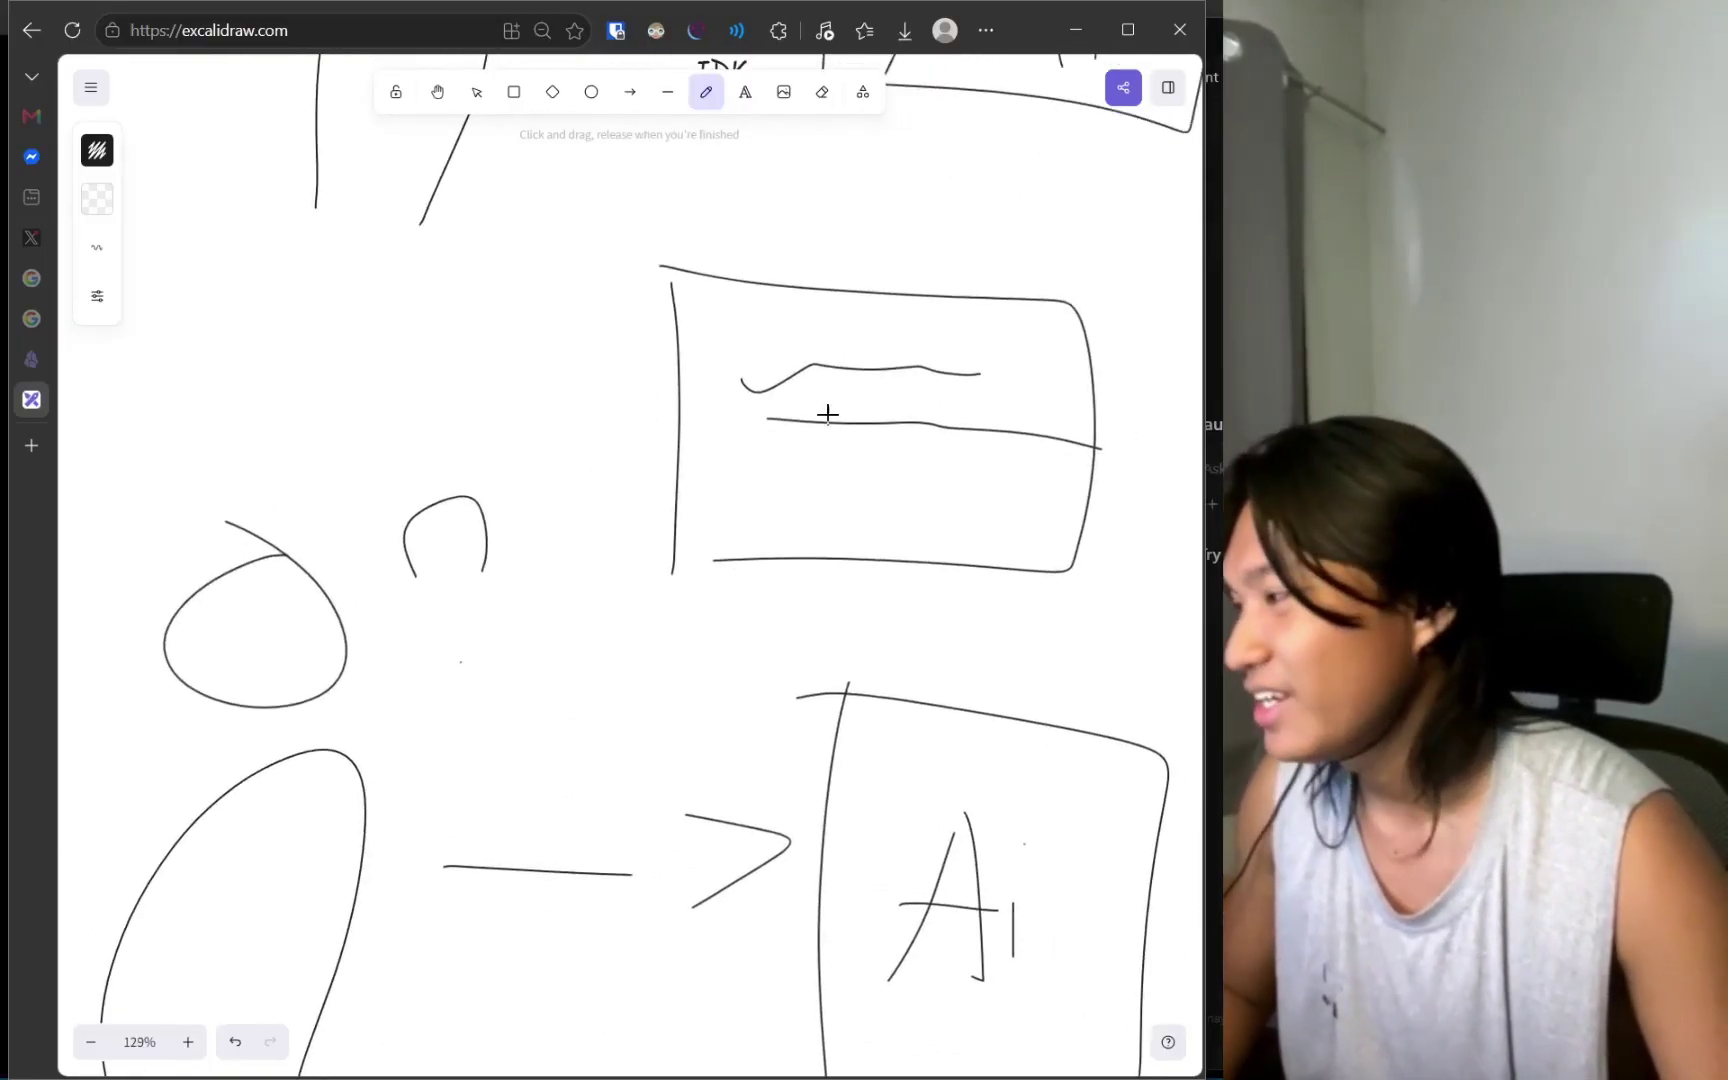
scroll(733, 559, "up", 1)
scroll(733, 559, "right", 1)
scroll(635, 450, "down", 3)
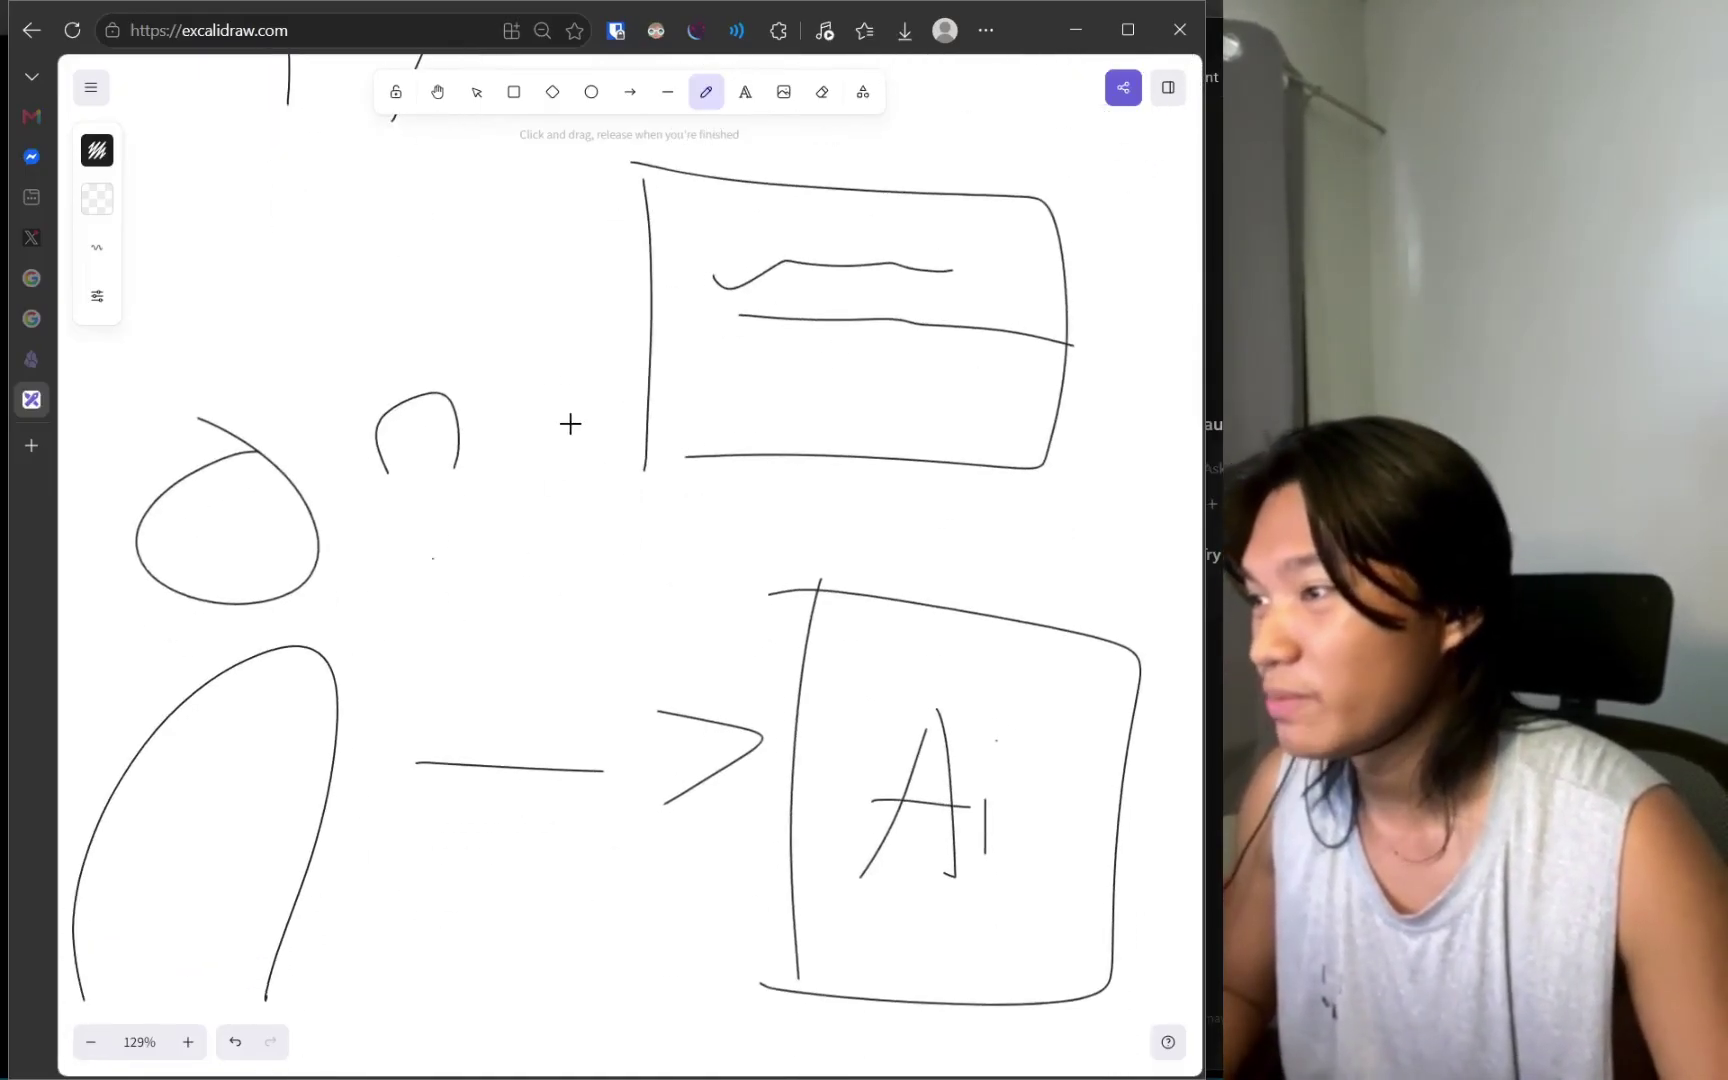
scroll(812, 479, "left", 1)
scroll(976, 536, "right", 3)
scroll(976, 536, "down", 1)
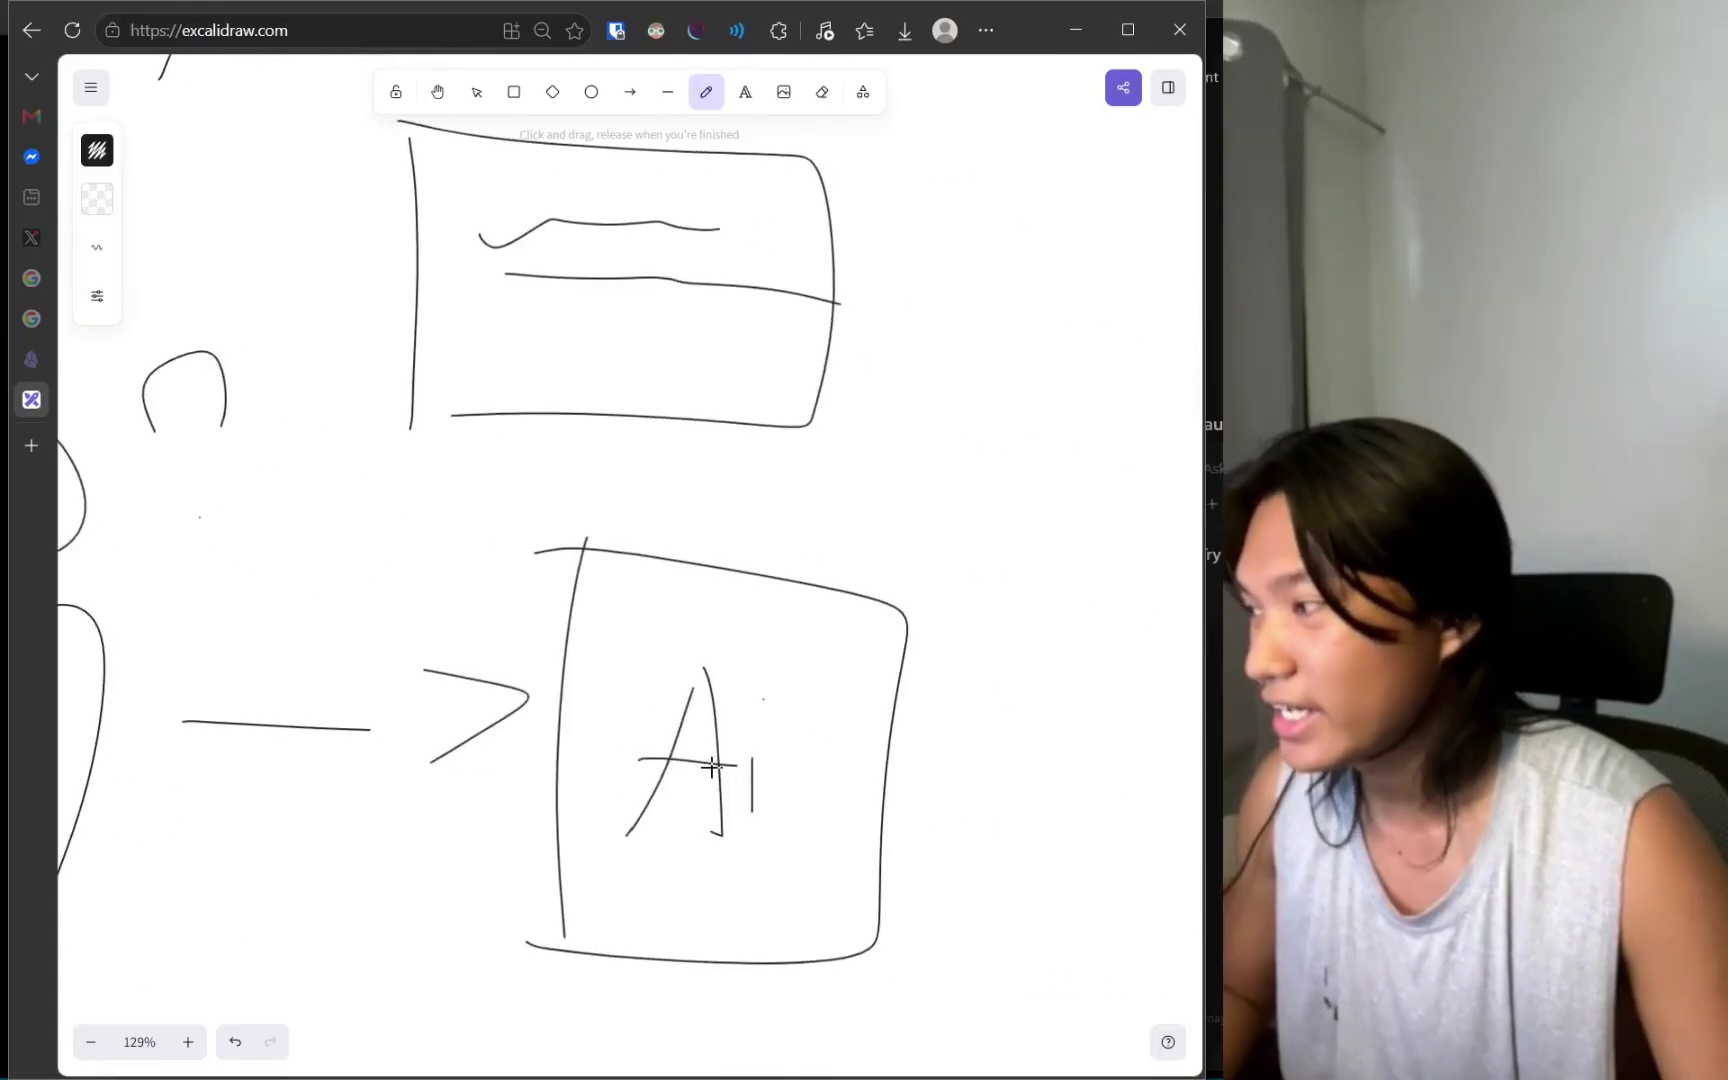
Handwrite "gym?" above the arrow between the lower person and the AI box.
scroll(720, 525, "up", 4)
scroll(720, 525, "left", 3)
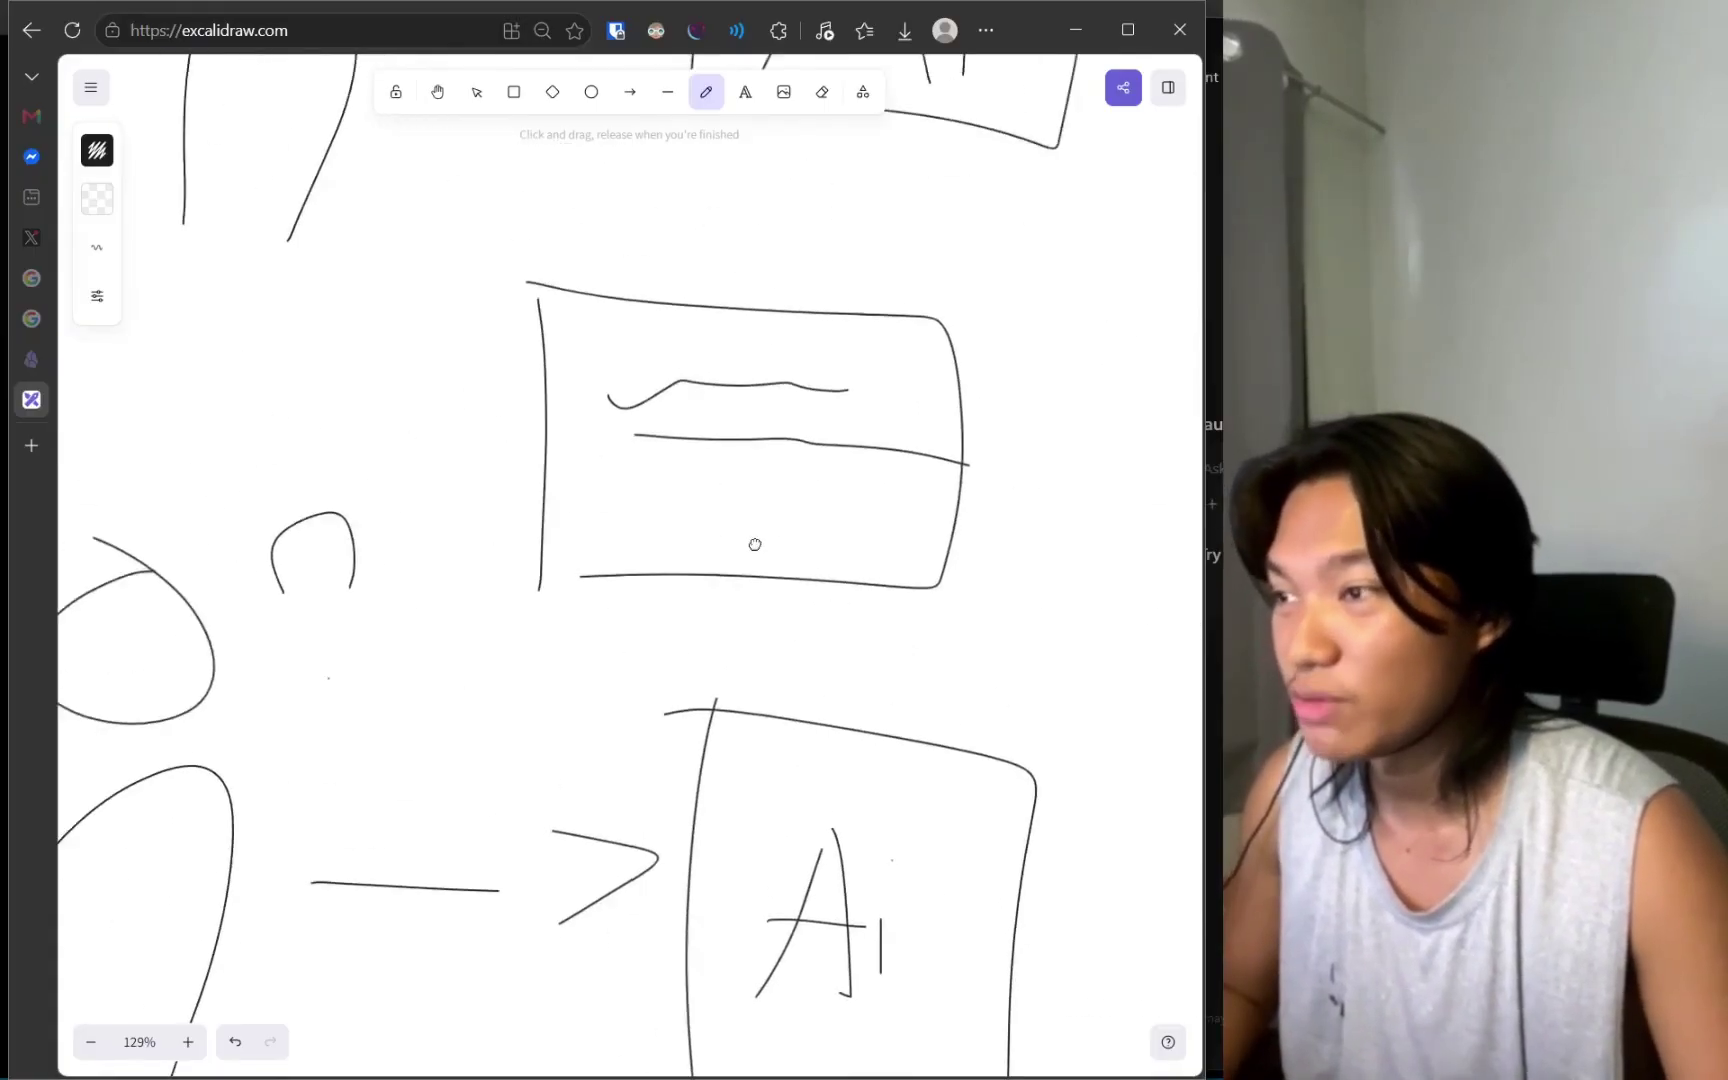
mouse_move(511, 757)
left_mouse_down()
mouse_move(424, 825)
mouse_move(520, 839)
left_mouse_up()
left_click_drag(565, 779, 609, 762)
left_click_drag(612, 697, 646, 745)
left_click(638, 775)
scroll(733, 656, "down", 3)
scroll(733, 656, "right", 1)
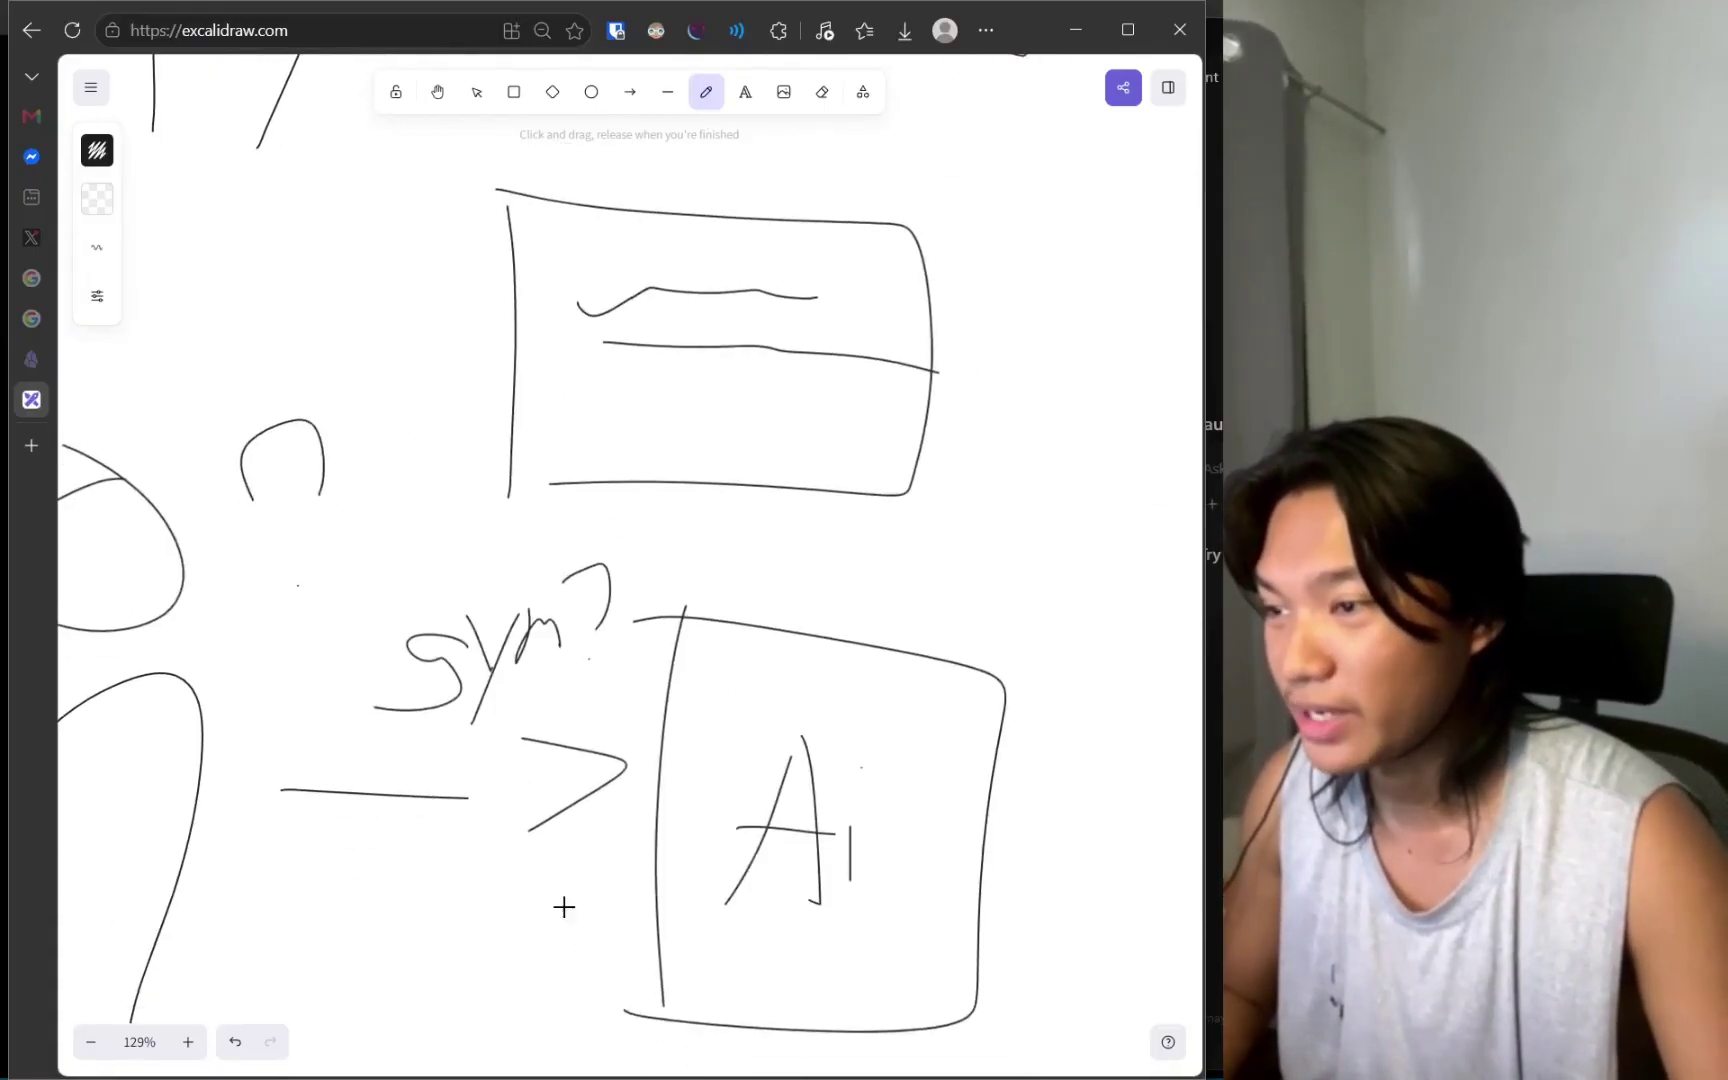
scroll(924, 788, "up", 3)
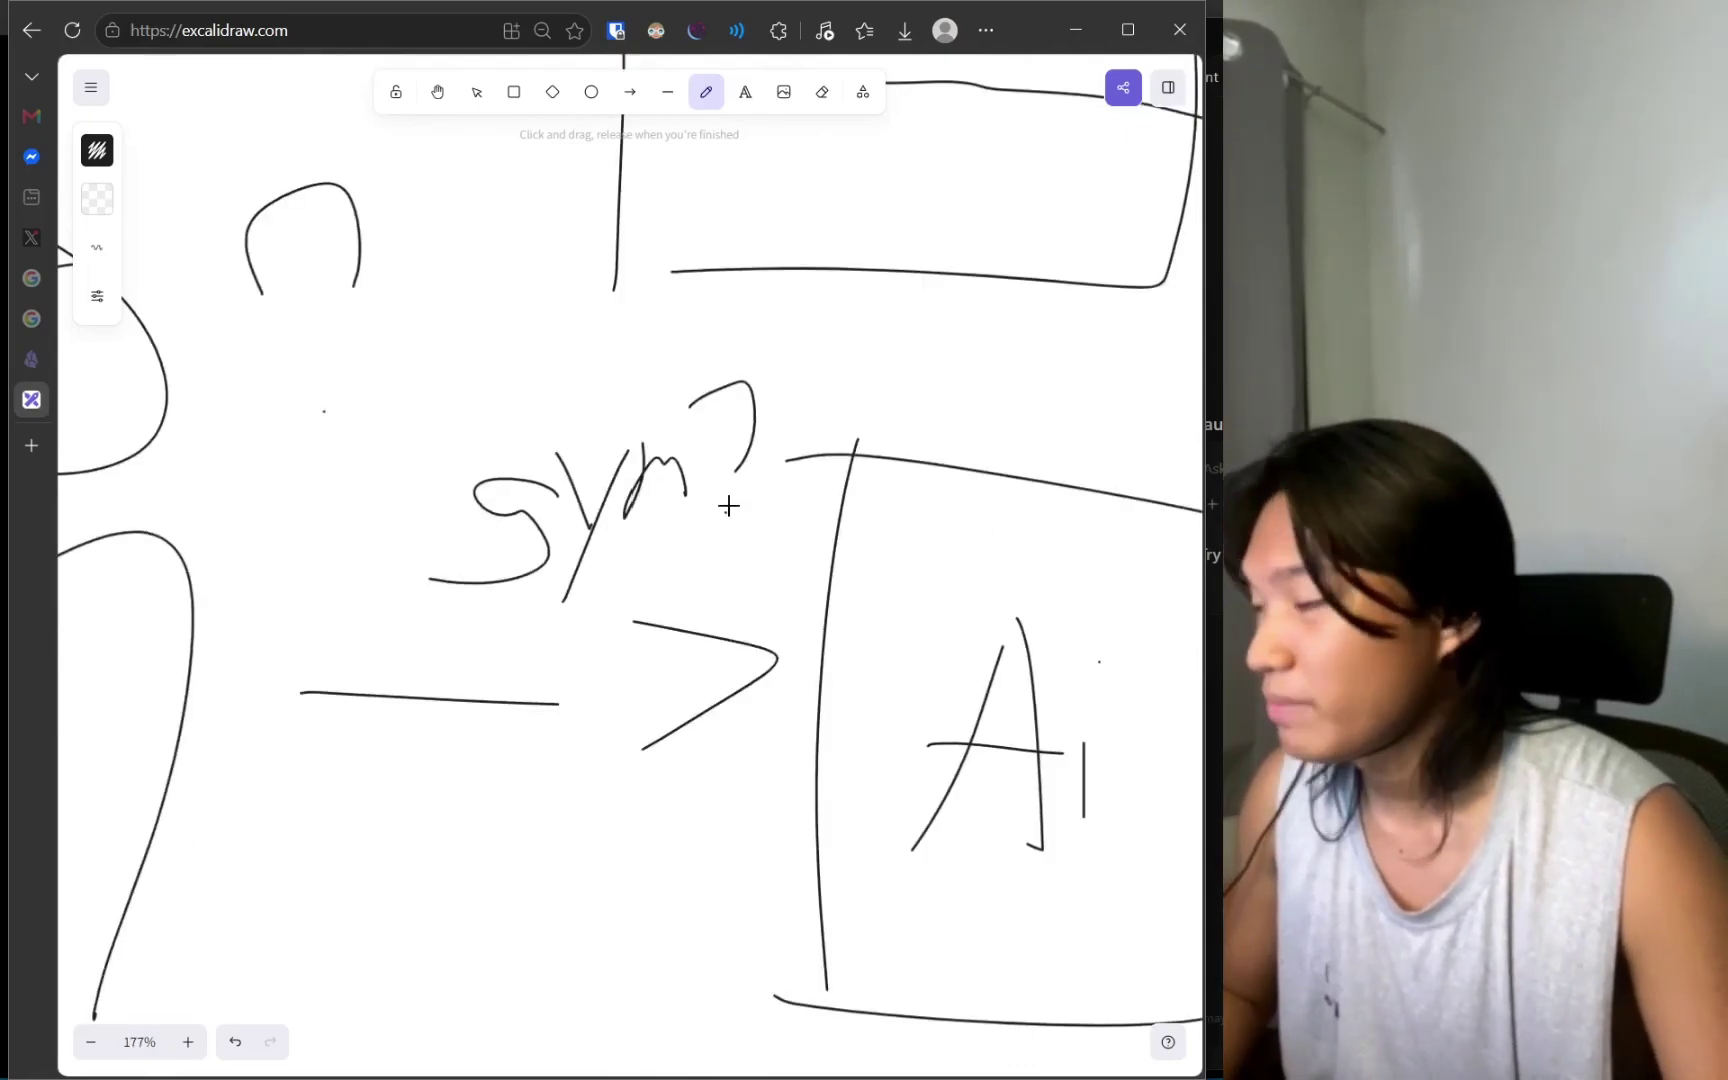
scroll(846, 324, "up", 5)
scroll(846, 324, "left", 2)
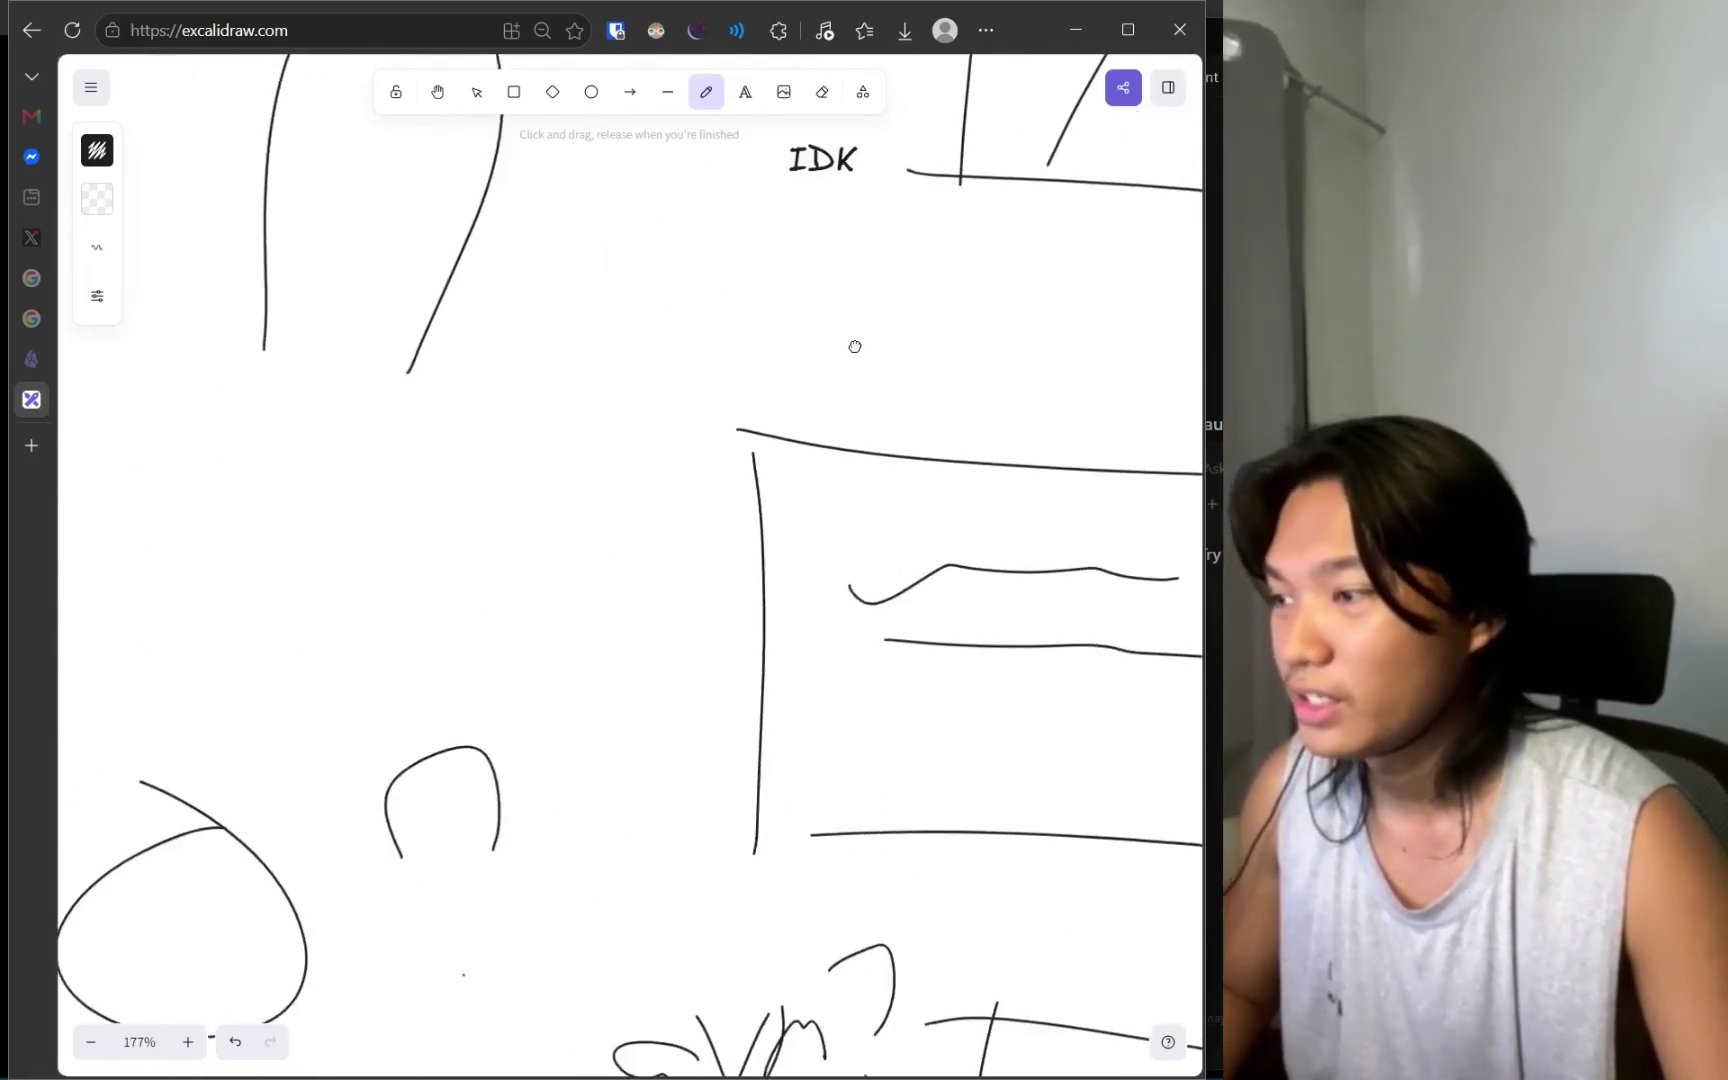
Draw an arrow from the lower AI box up to the note box and undo it.
scroll(852, 343, "down", 2)
scroll(852, 343, "right", 3)
scroll(788, 685, "down", 5)
scroll(760, 710, "down", 2)
scroll(760, 710, "right", 2)
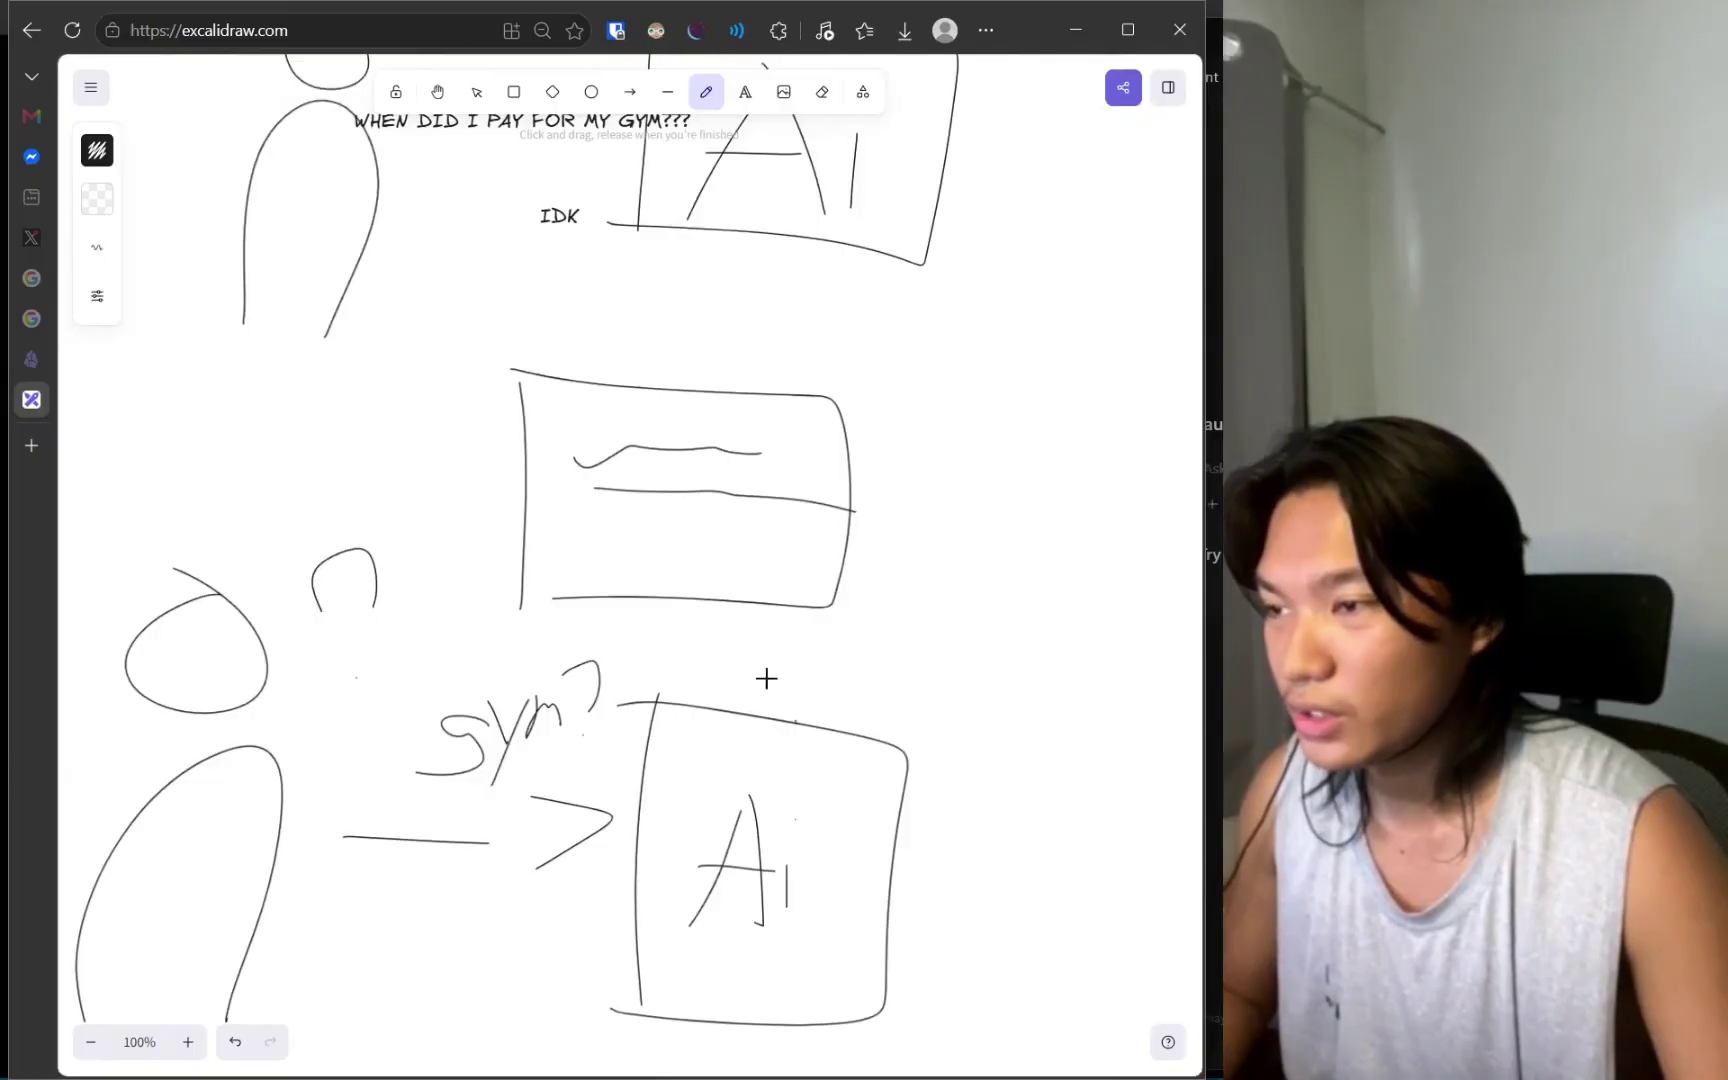
left_click_drag(686, 640, 801, 636)
scroll(710, 451, "up", 2)
scroll(710, 451, "left", 1)
scroll(532, 486, "up", 2)
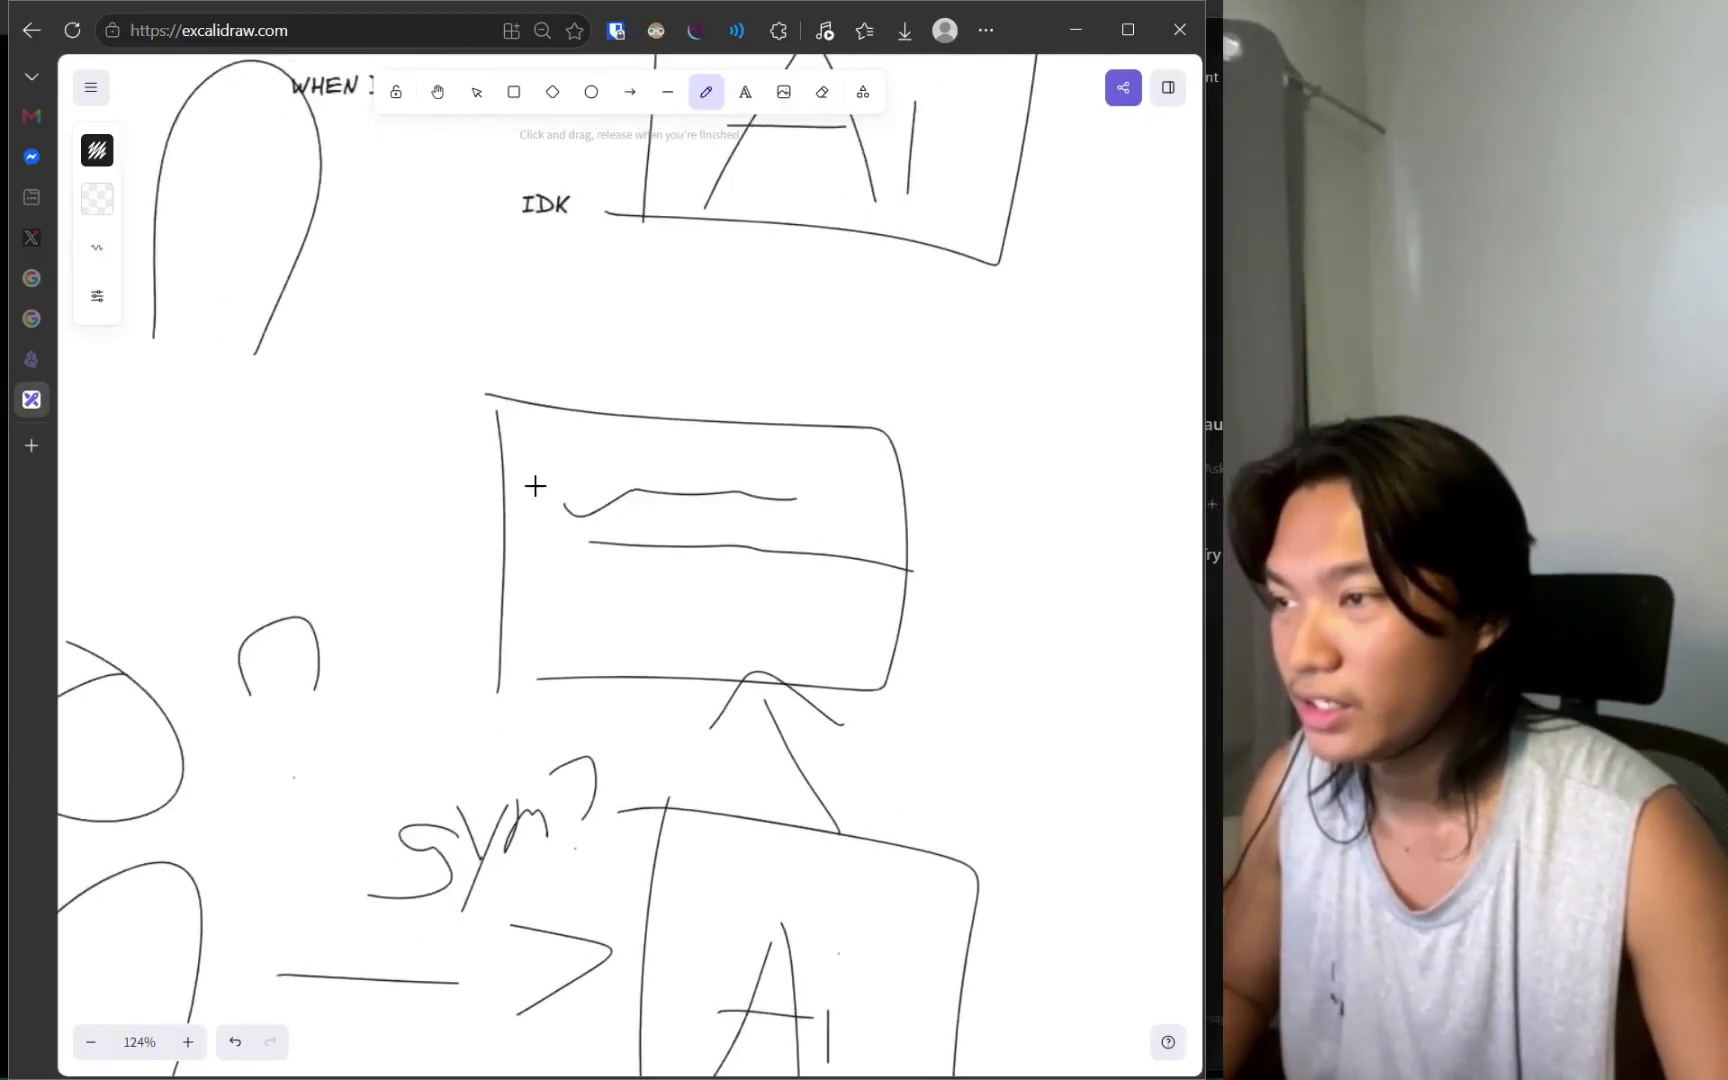
scroll(744, 521, "down", 2)
scroll(744, 521, "left", 2)
key("ctrl+z")
key("ctrl+z")
Undo the handwritten "gym?" above the arrow between the person and the AI box.
scroll(876, 544, "right", 1)
scroll(876, 544, "down", 1)
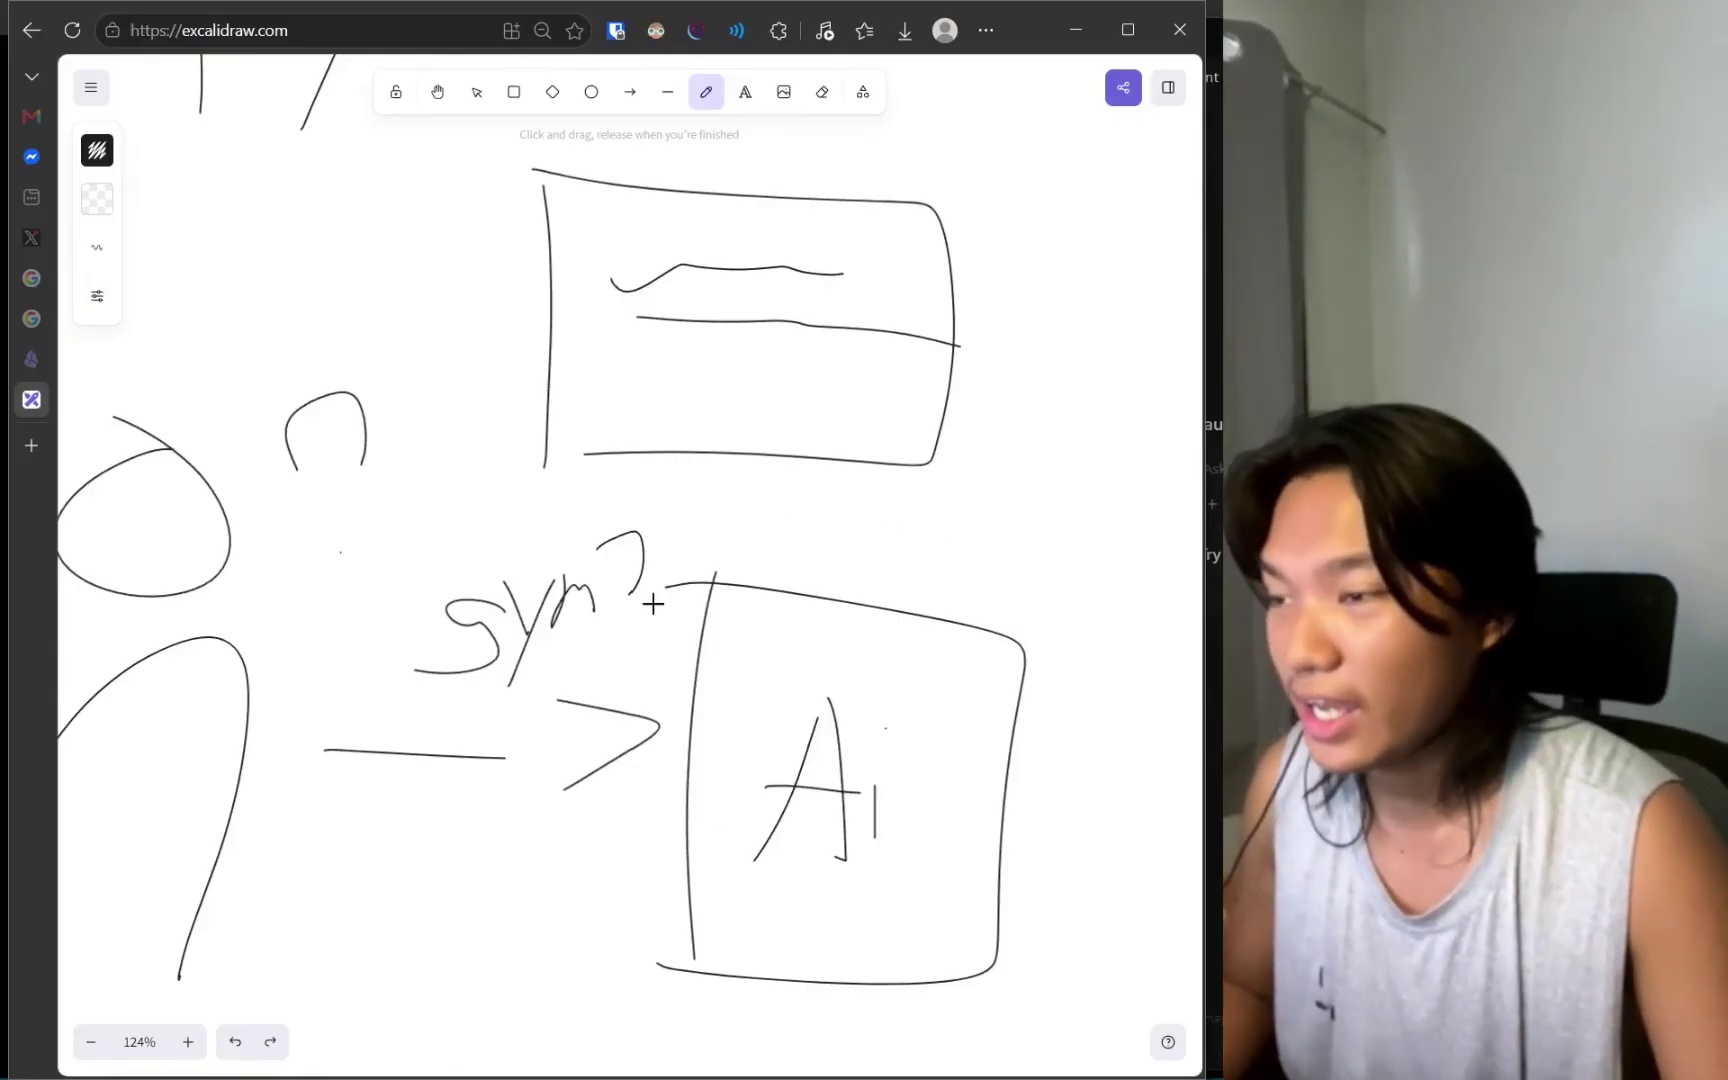
scroll(760, 440, "left", 1)
key("ctrl+z")
key("ctrl+z")
key("ctrl+z")
key("ctrl+z")
key("ctrl+z")
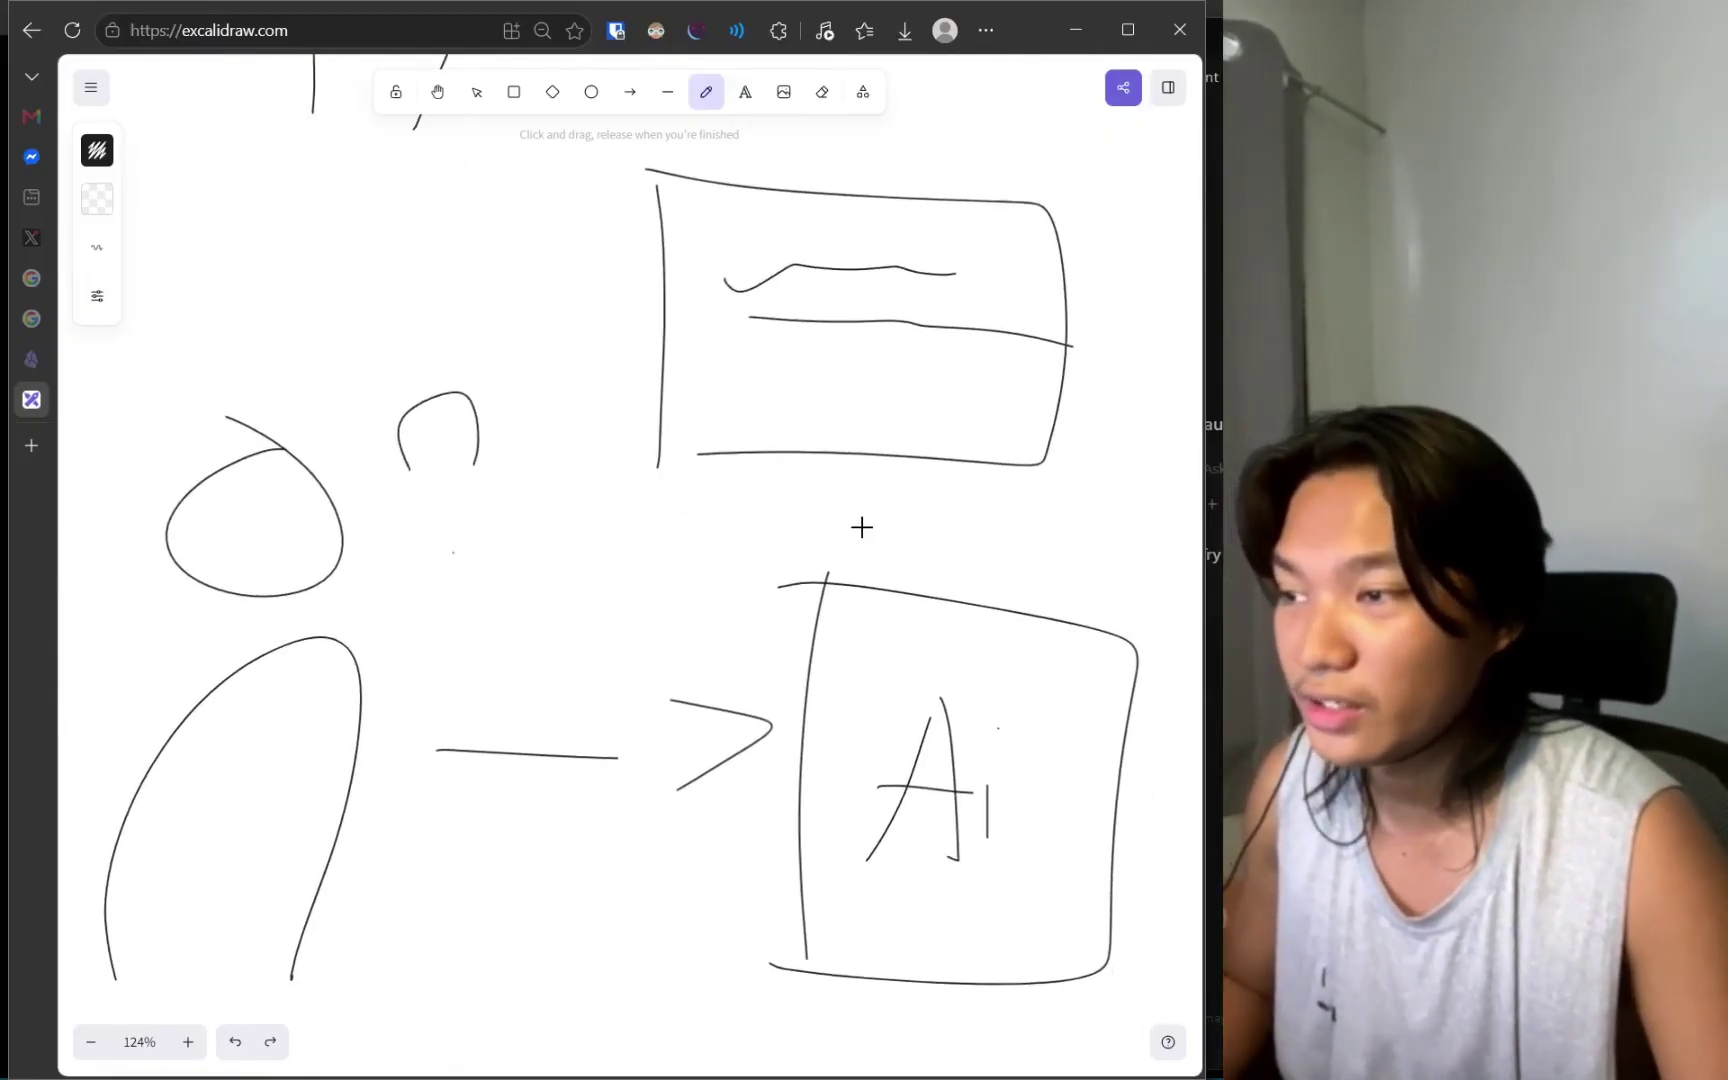
Draw a freehand arrow pointing from the lower AI box up into the note box.
scroll(860, 525, "down", 1)
scroll(806, 435, "down", 1)
scroll(806, 435, "right", 1)
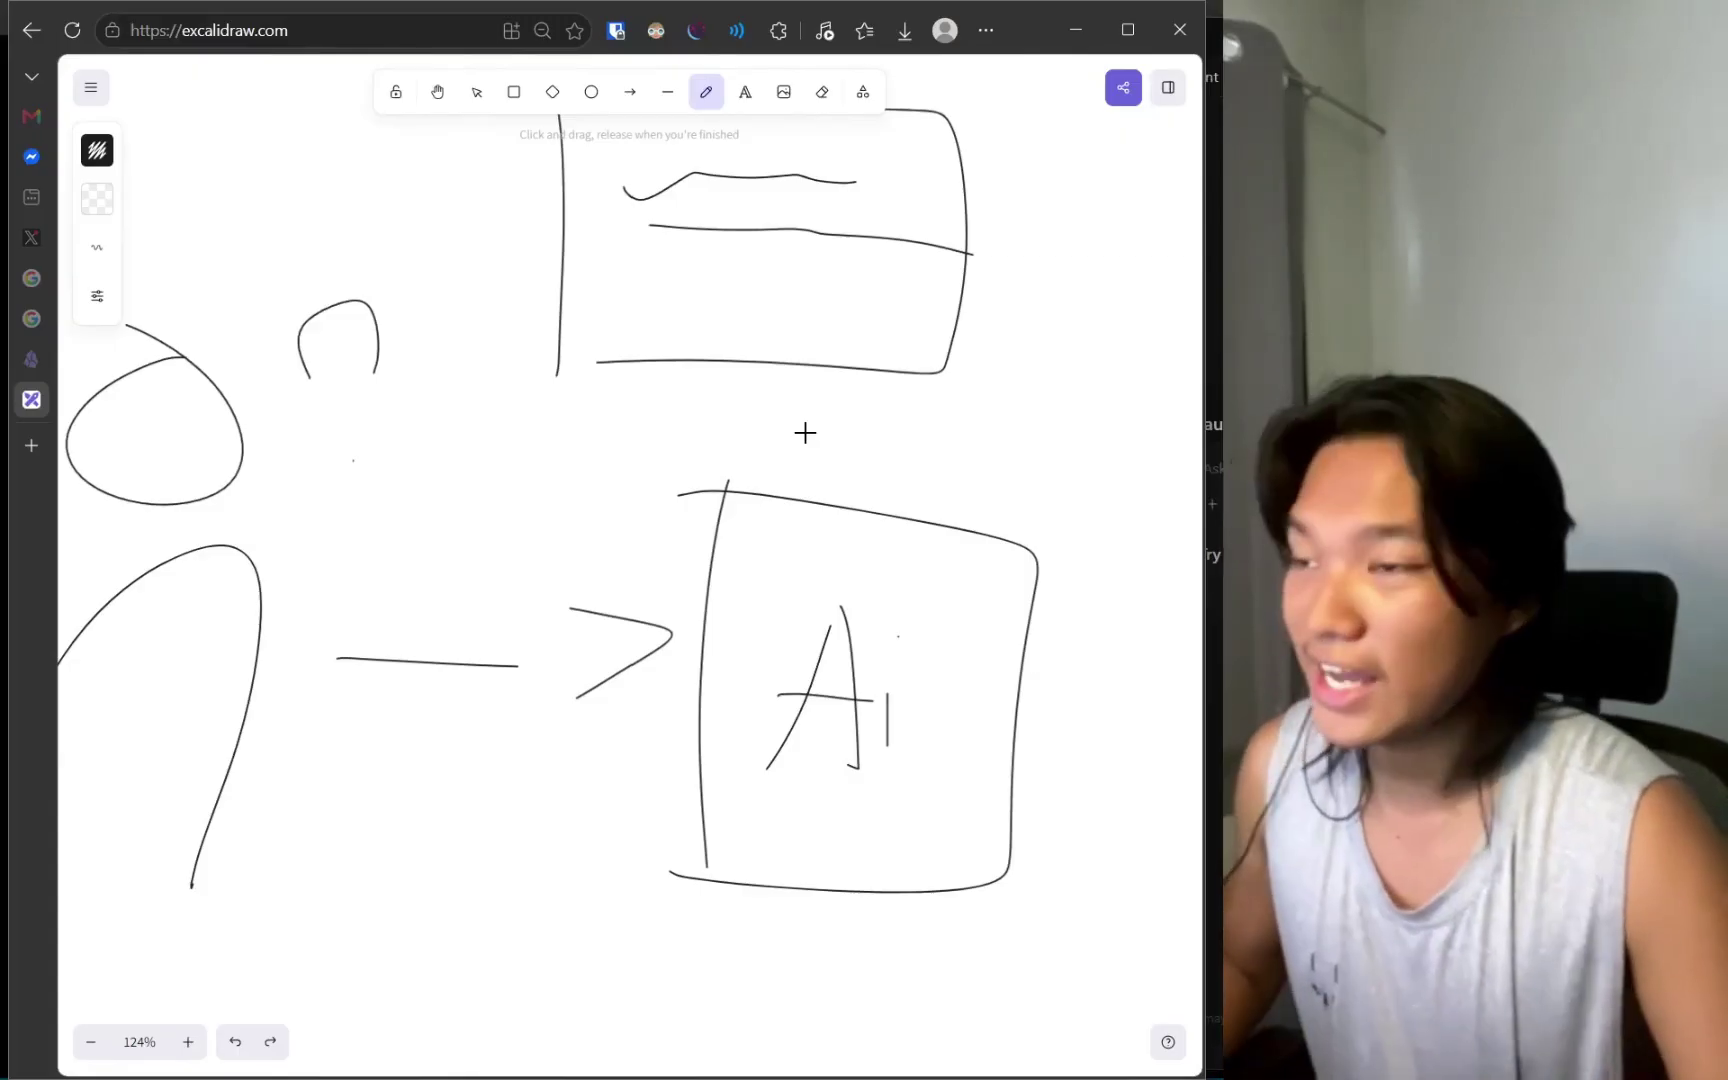
scroll(922, 644, "up", 5)
scroll(922, 644, "left", 5)
mouse_move(995, 620)
left_mouse_down()
mouse_move(953, 515)
mouse_move(1087, 551)
left_mouse_up()
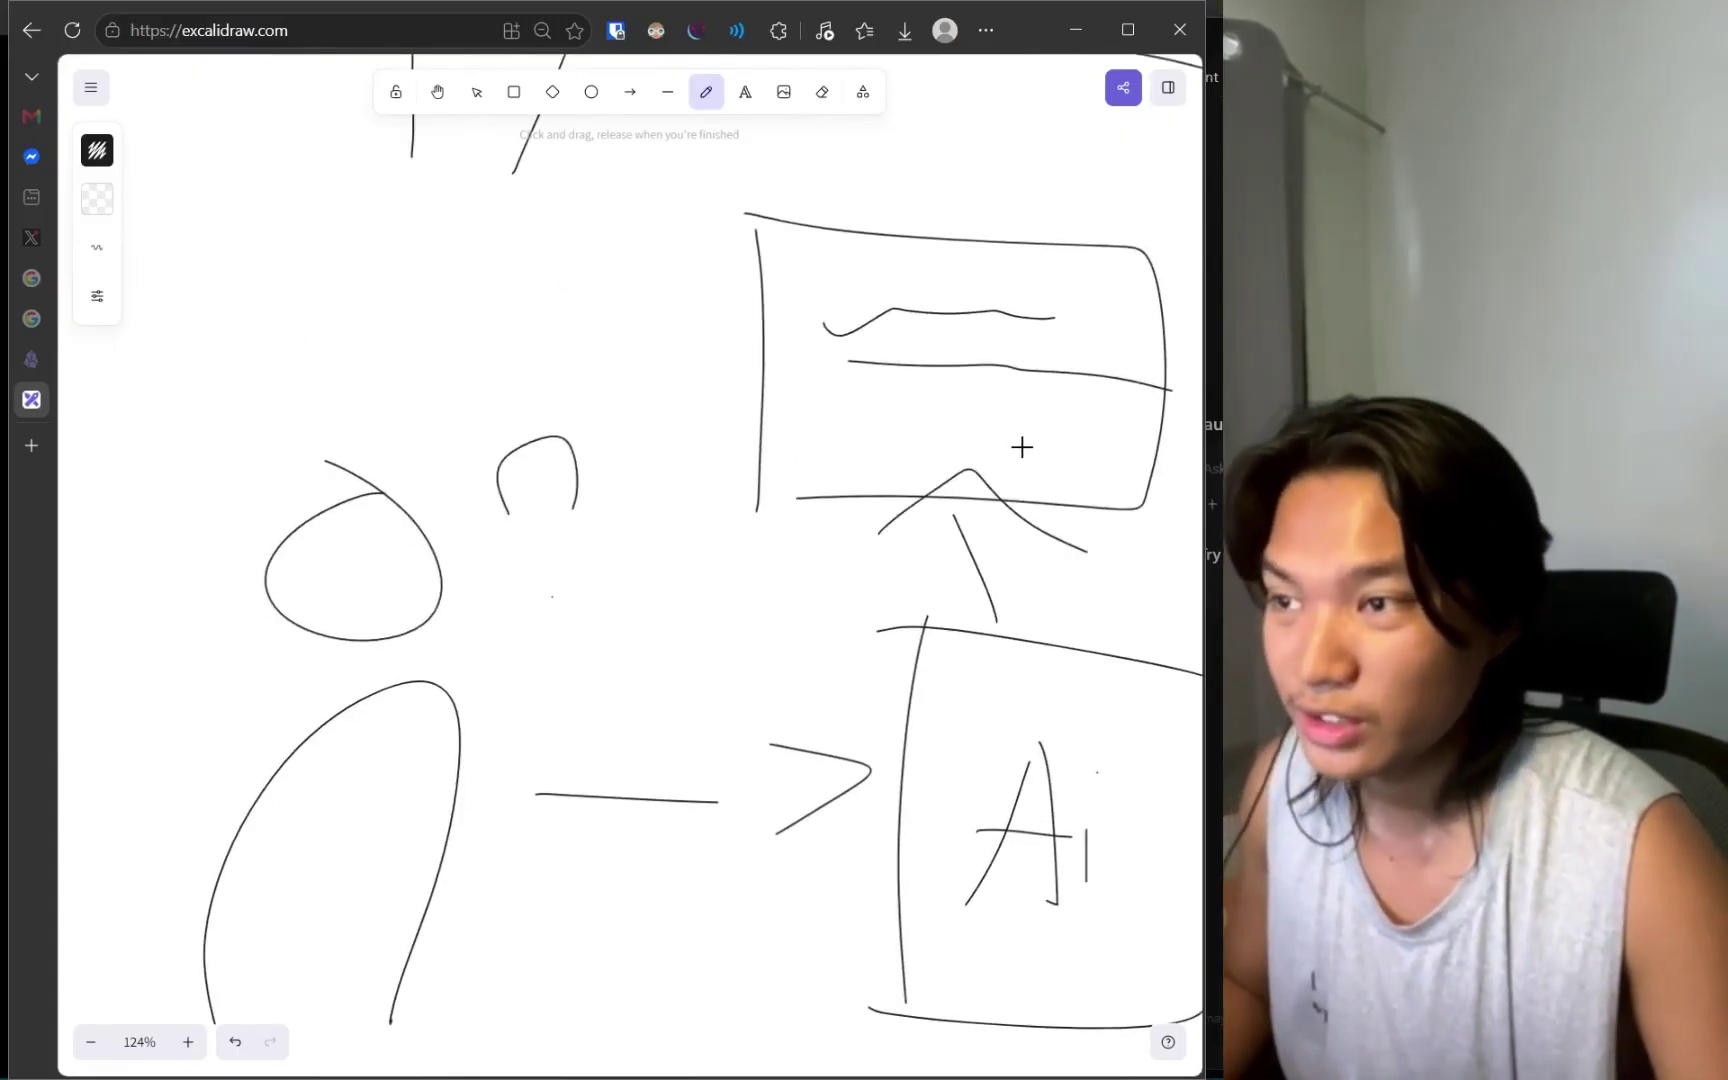
Undo the last pen stroke, and switch to the Antigravity IDE to read the working title in the knowledge-base project's metadata.md.
key("ctrl+z")
key("alt+Tab")
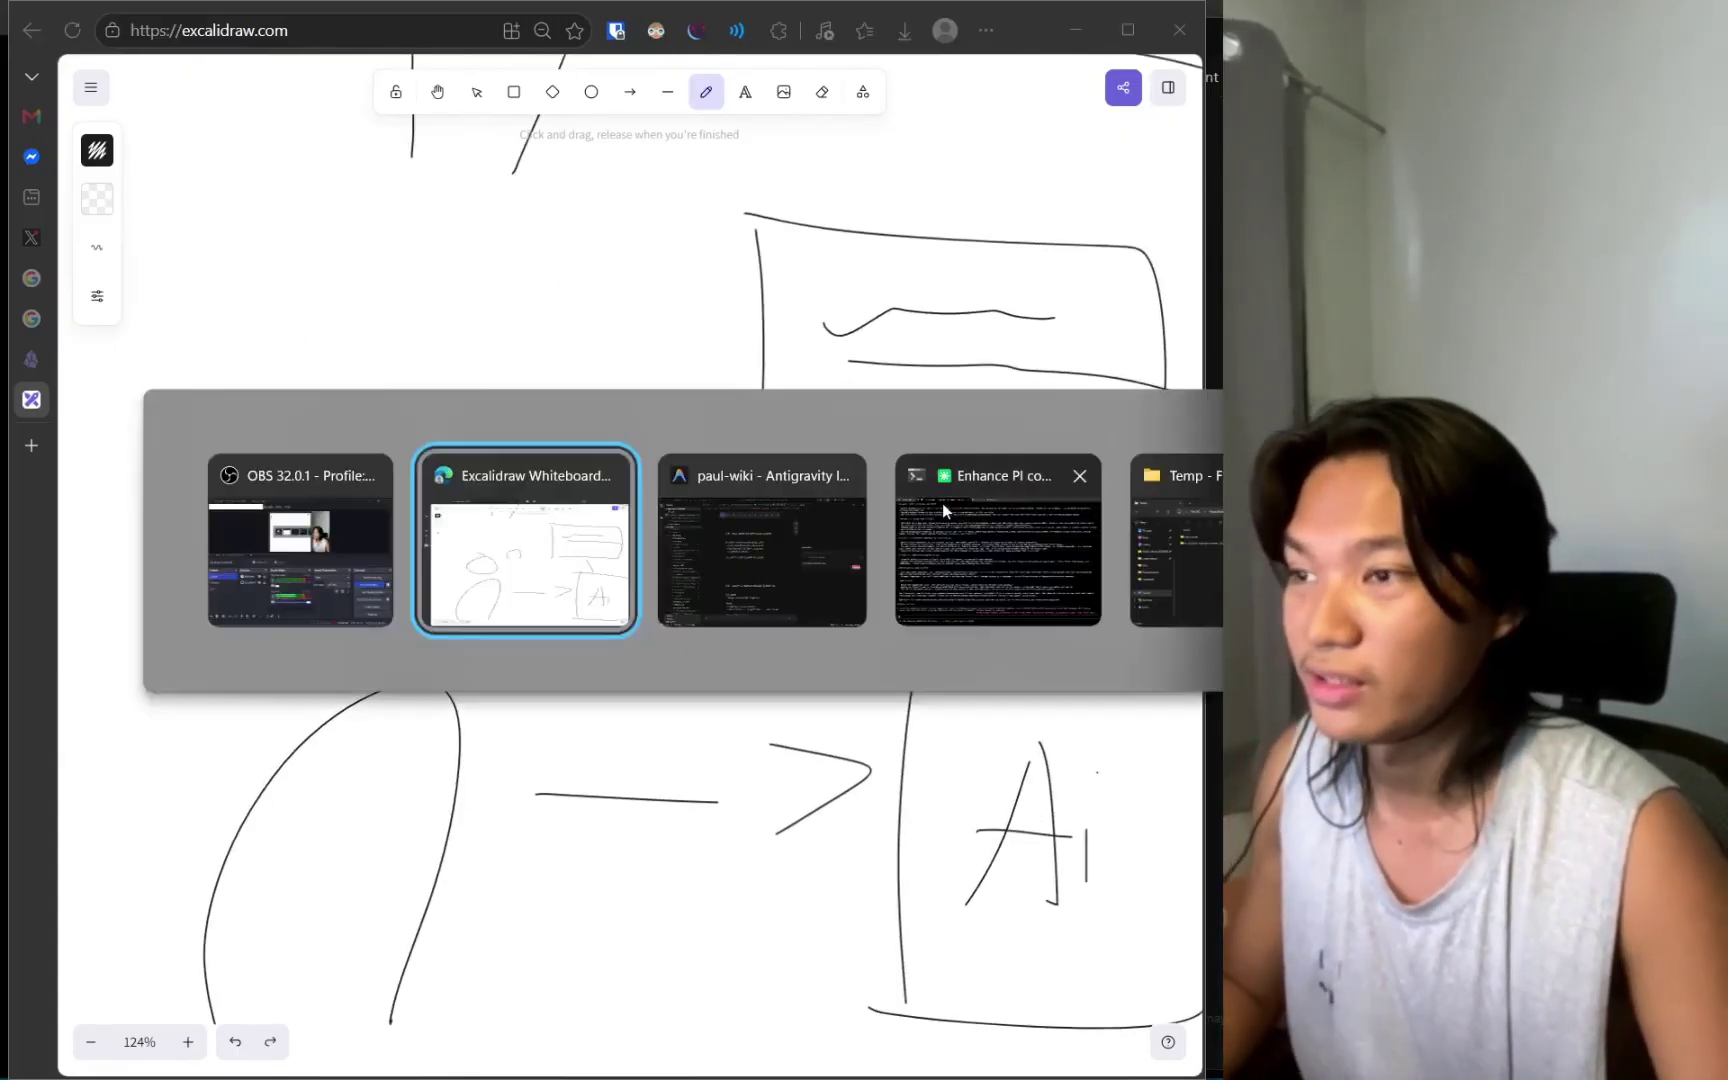
key("alt+Tab")
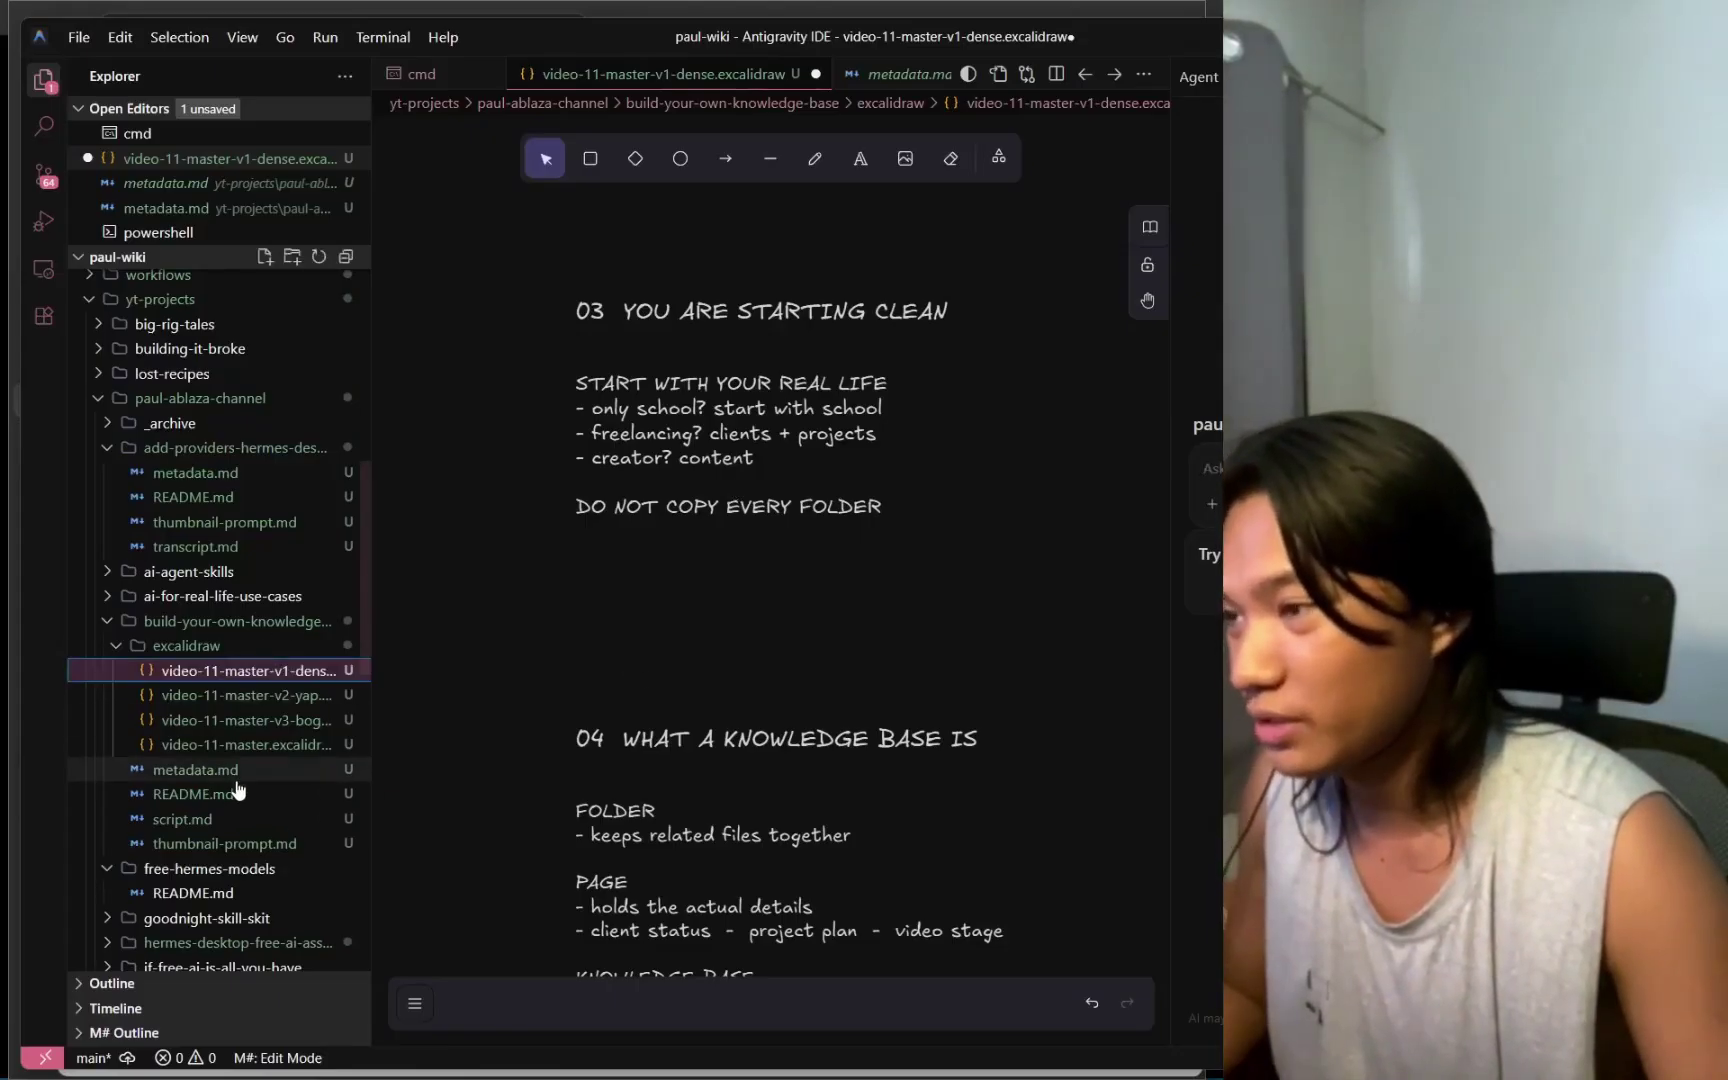
left_click(200, 772)
scroll(521, 657, "up", 10)
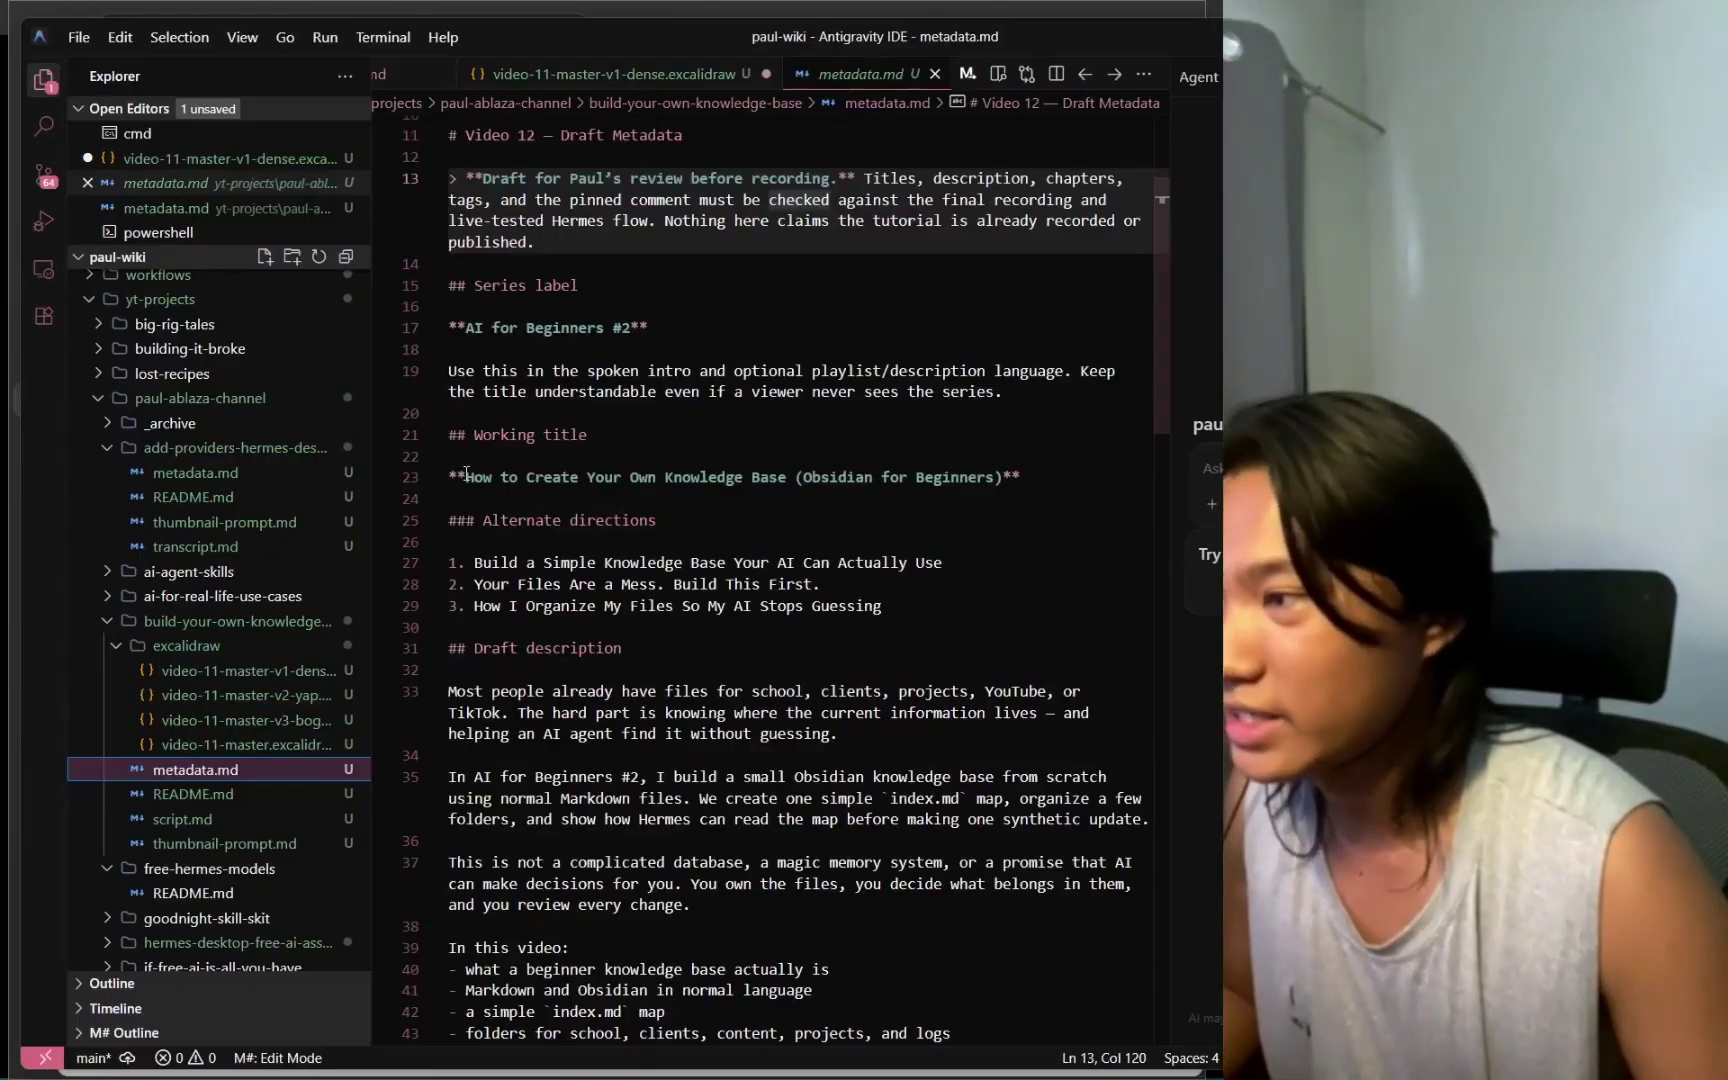
left_click_drag(466, 473, 1014, 478)
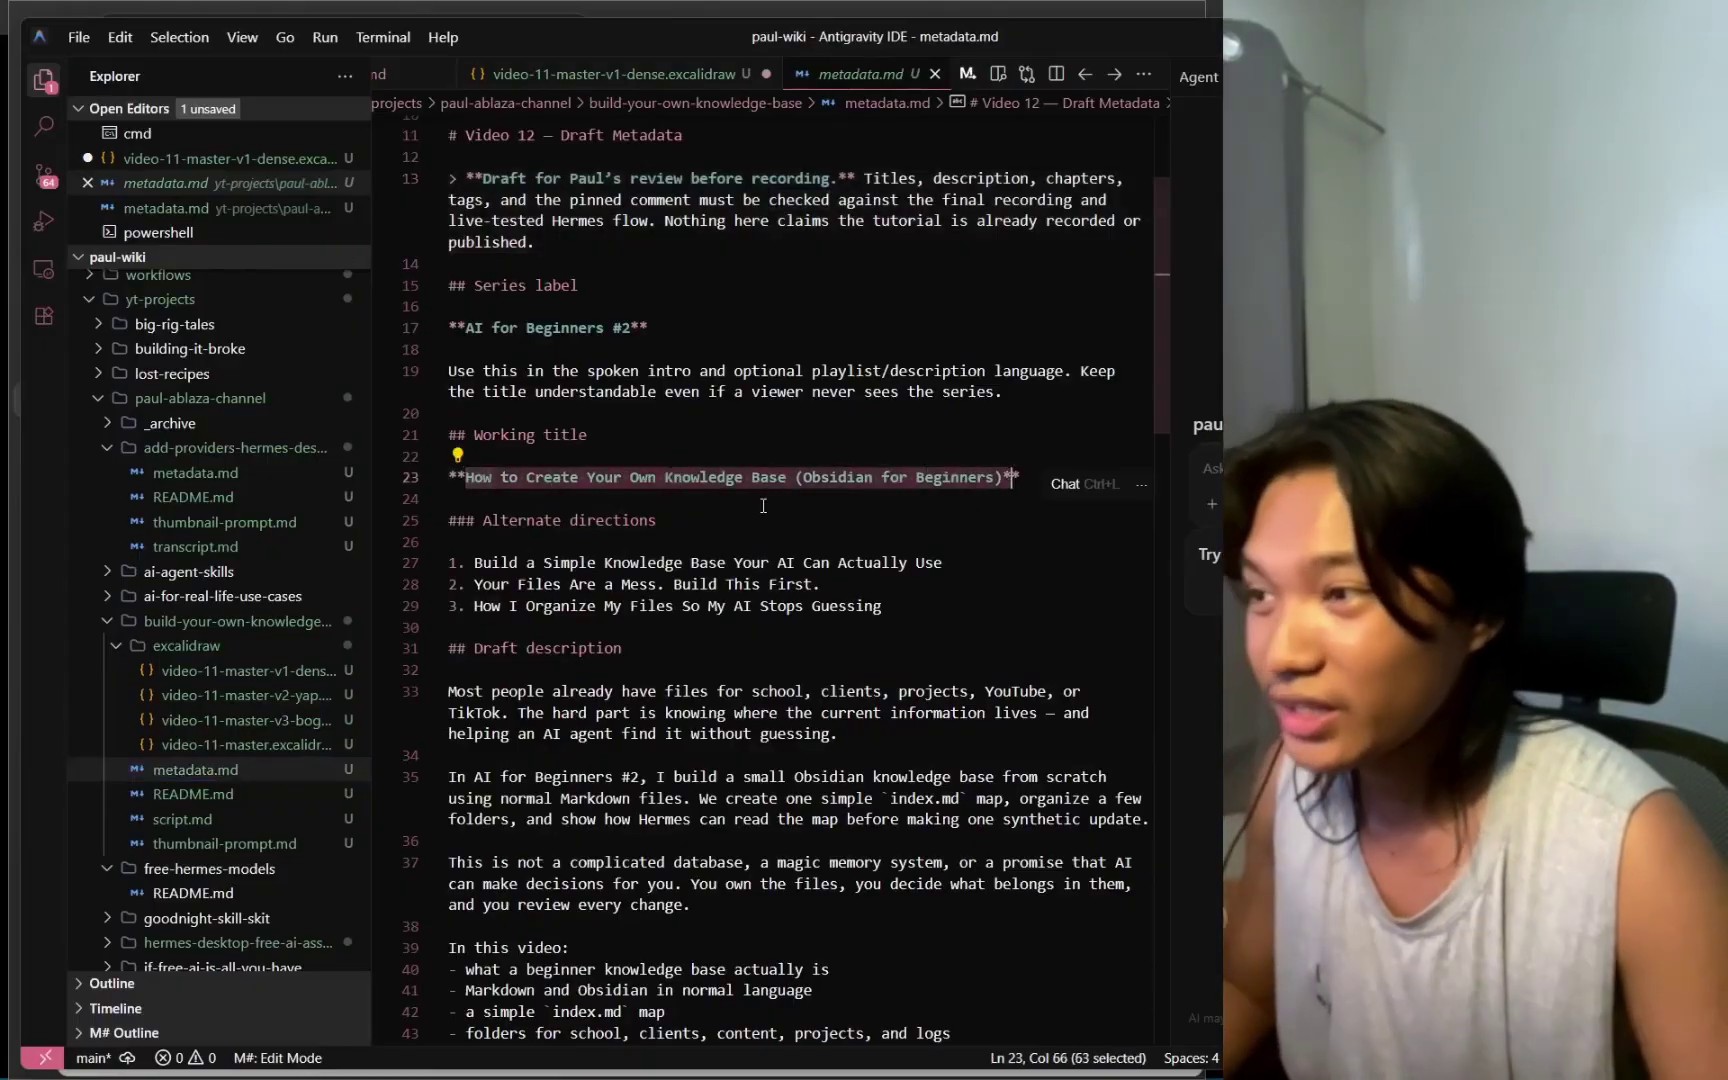
left_click(763, 505)
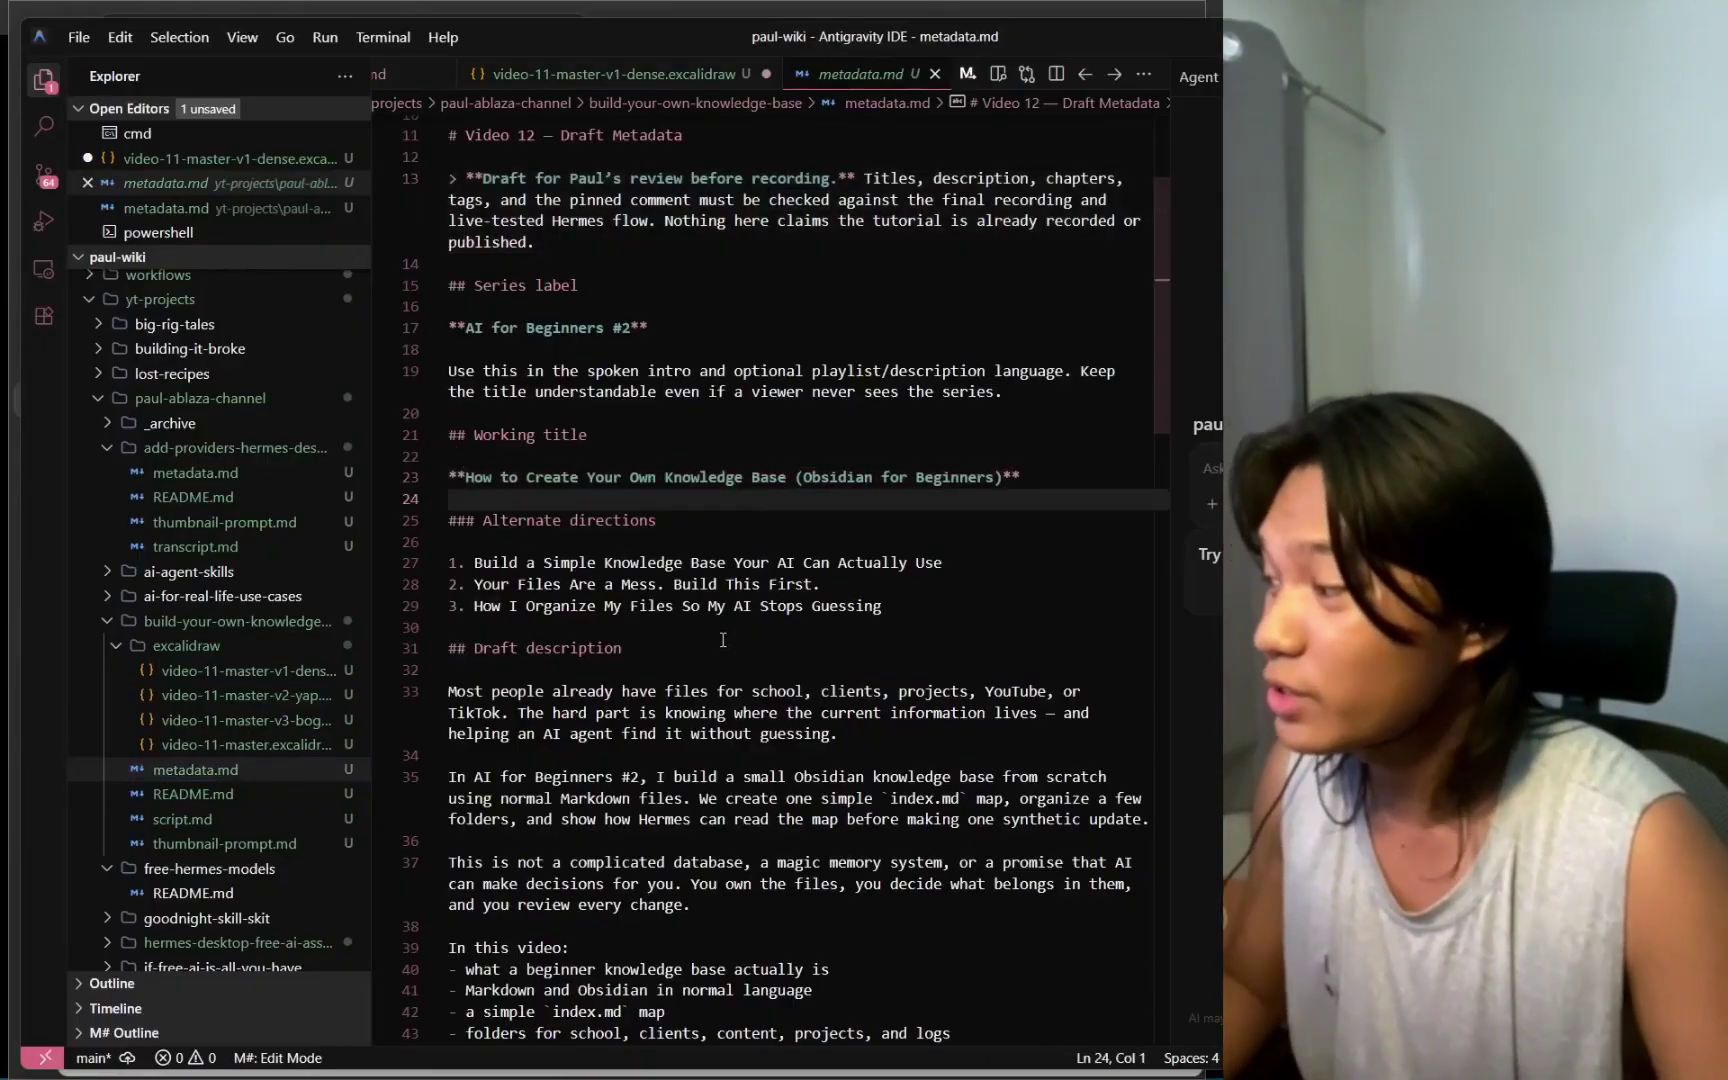
Read the alternate title directions in metadata.md and return to the Excalidraw whiteboard.
key("Down")
key("Down")
left_click(656, 606)
key("Up")
key("Up")
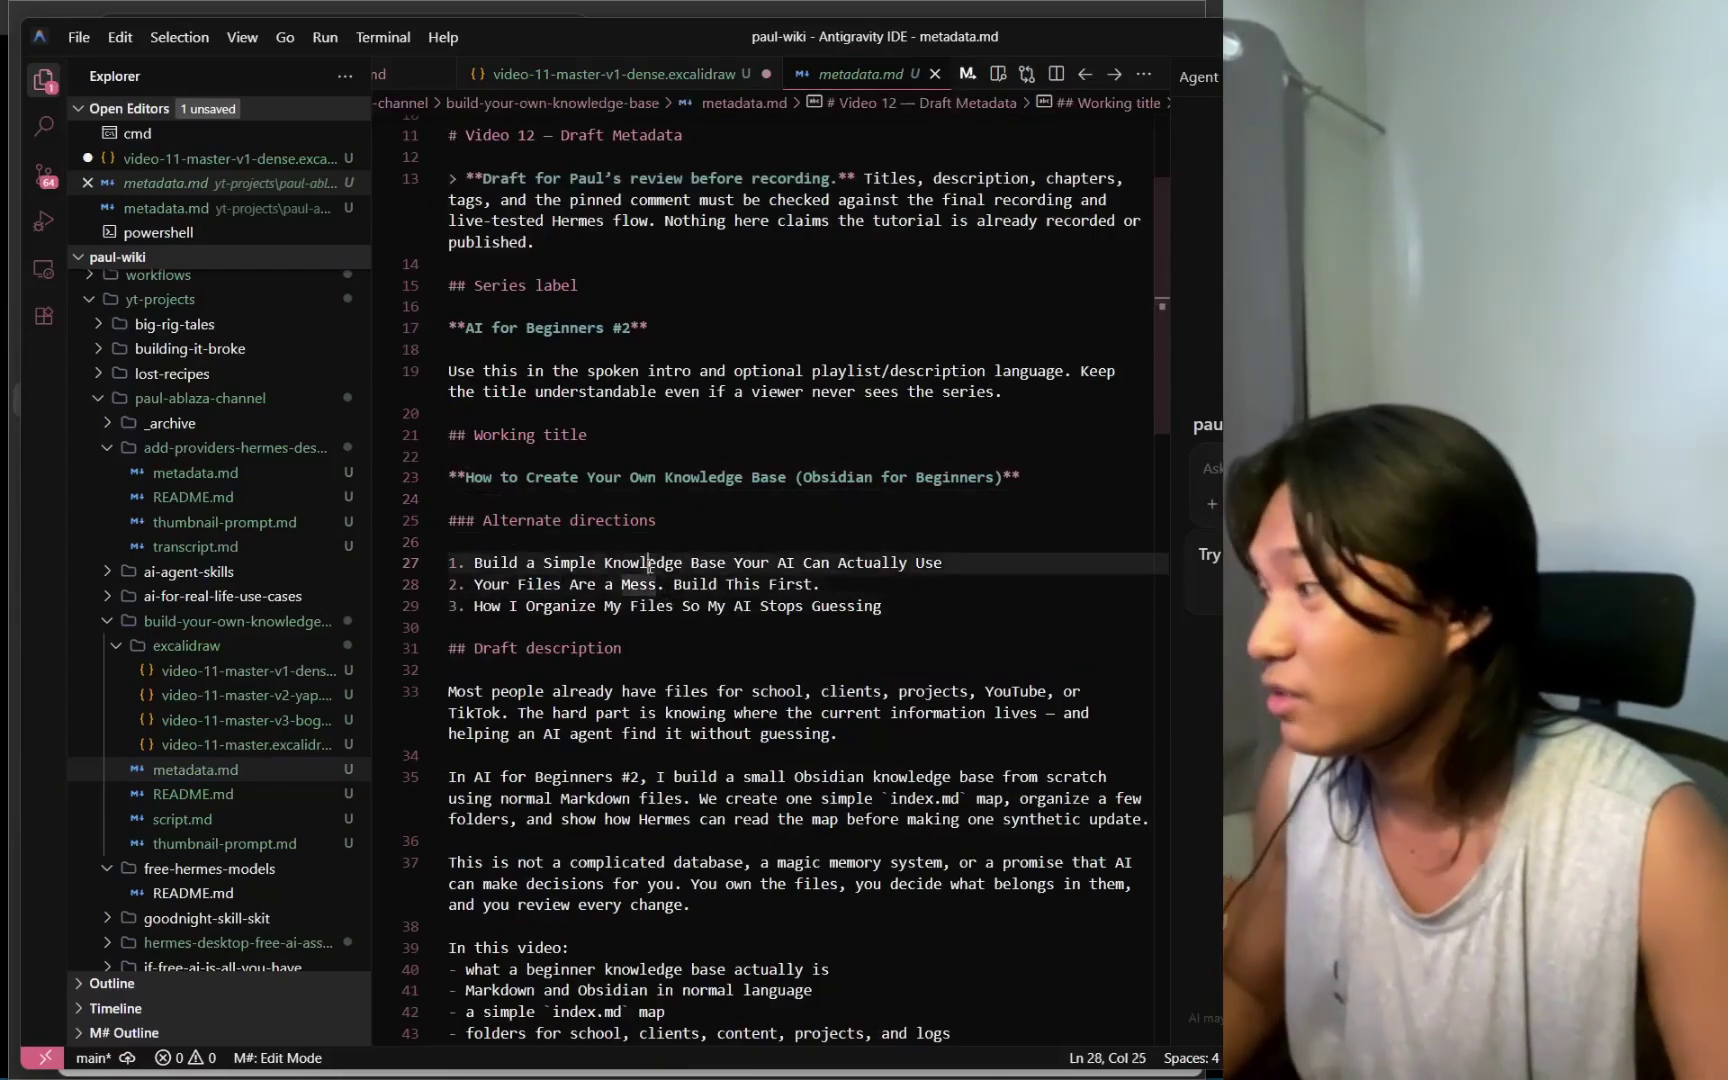
double_click(649, 563)
key("alt+Tab")
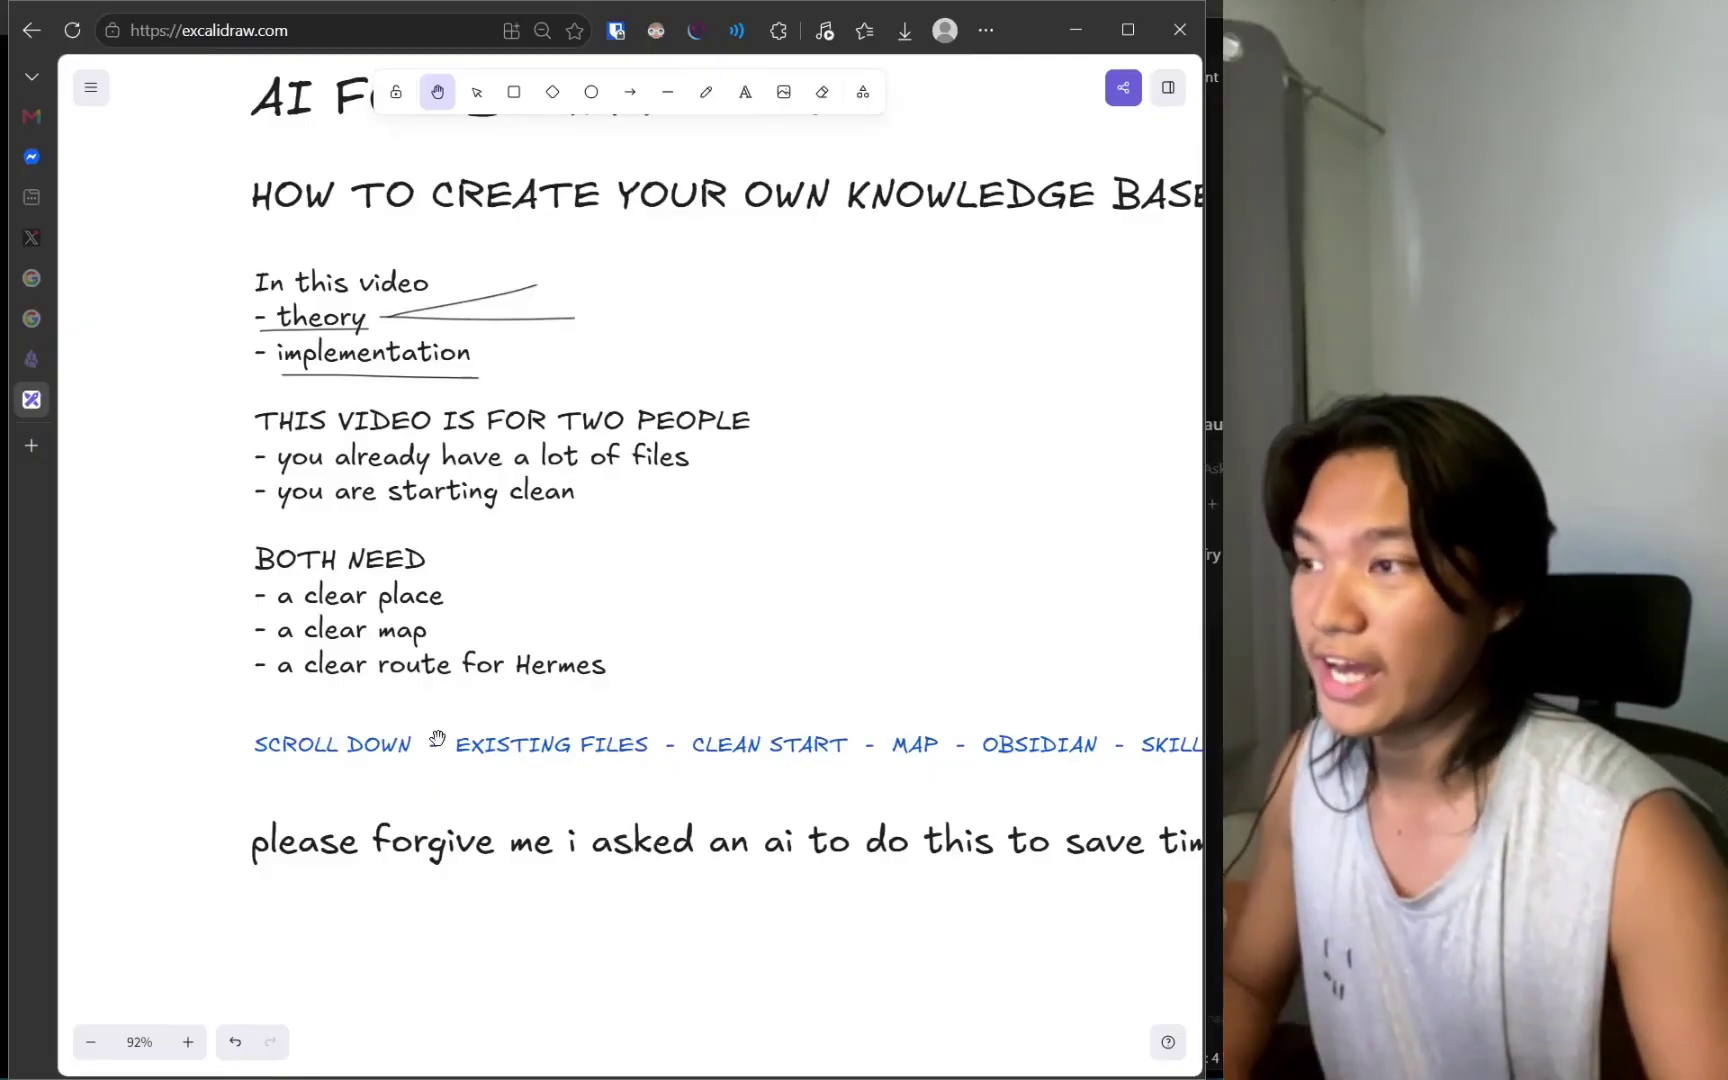
Examine the School and Other Parts of Life lists in section 01, You Already Have Files.
scroll(714, 606, "down", 10)
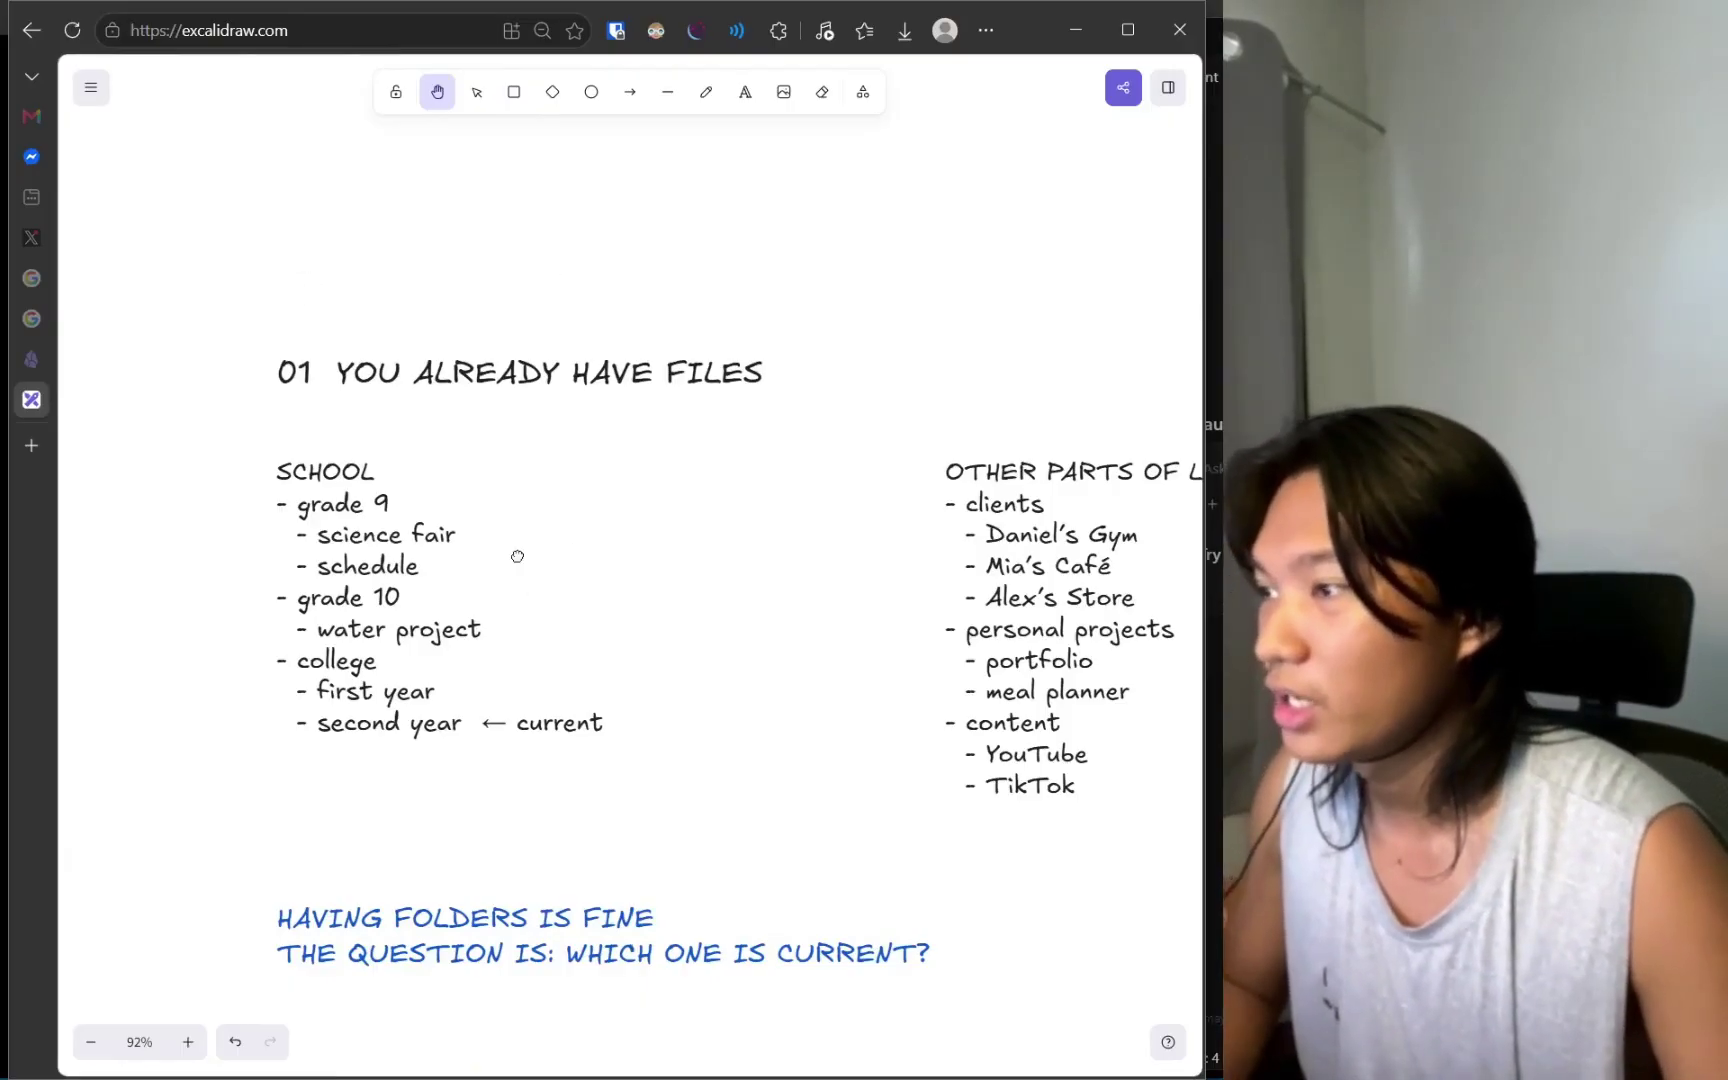
scroll(517, 556, "up", 5)
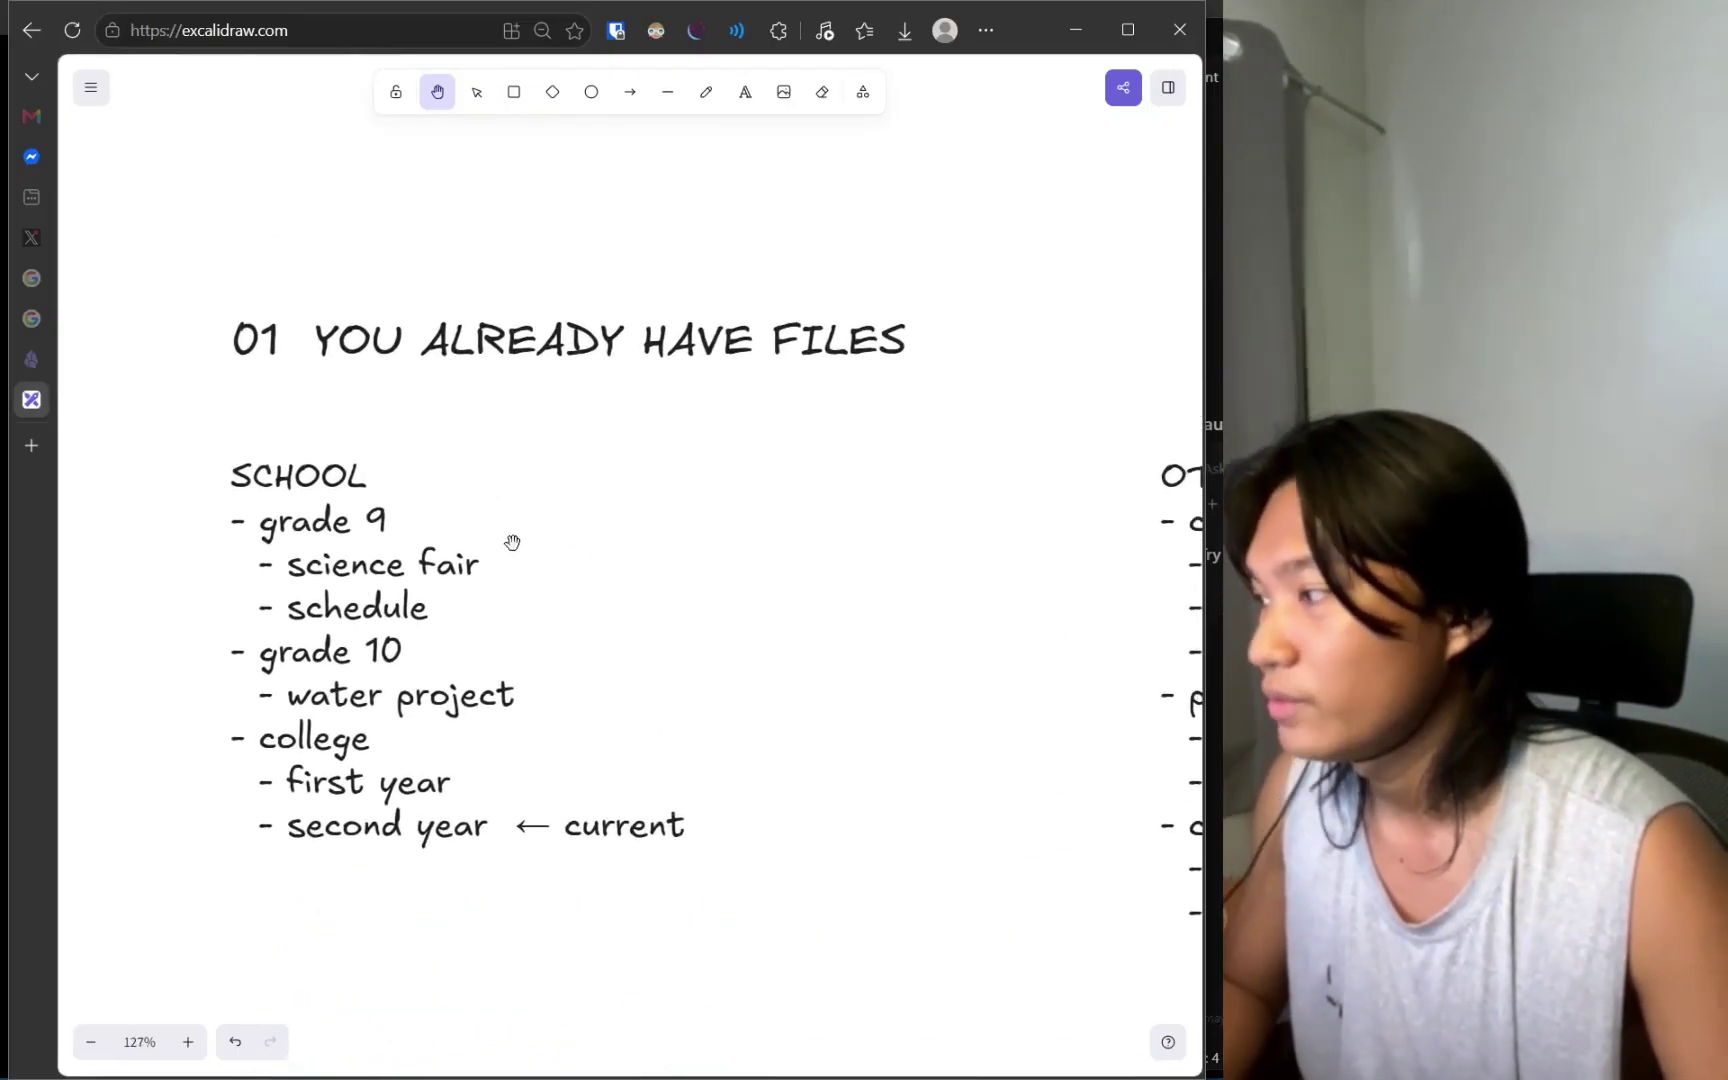
left_click_drag(512, 542, 462, 492)
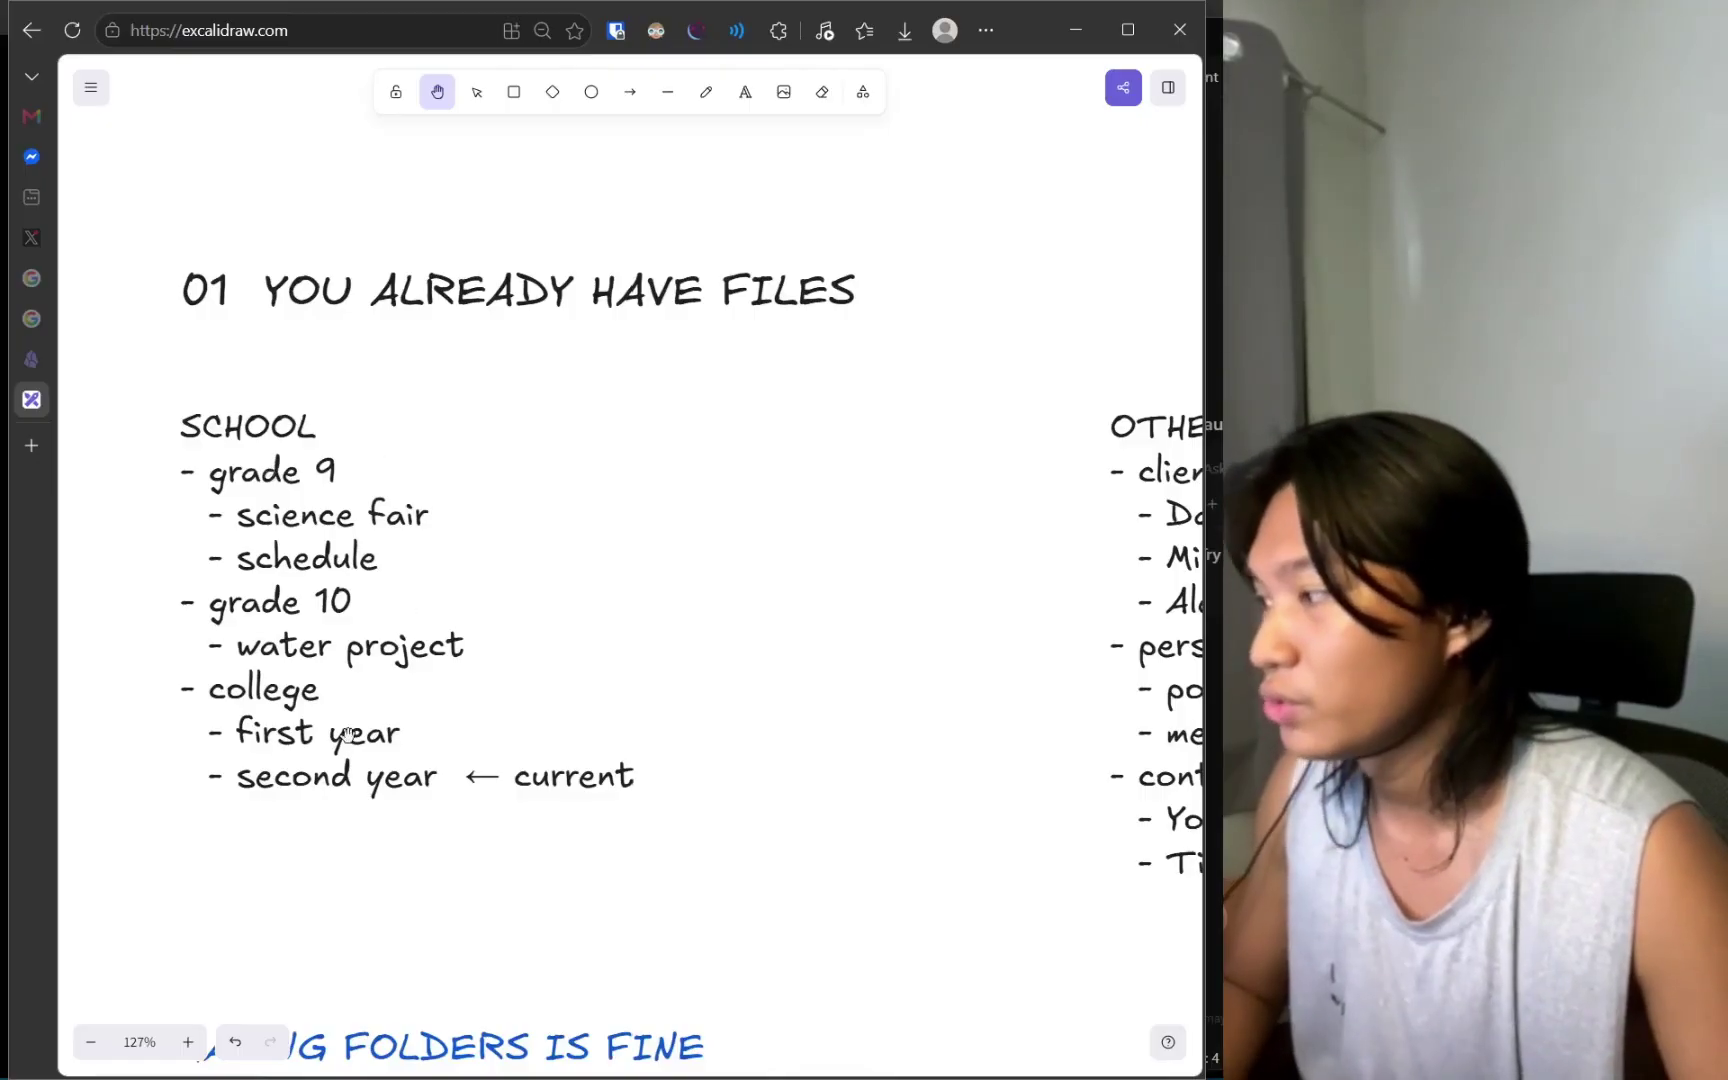
scroll(862, 592, "right", 7)
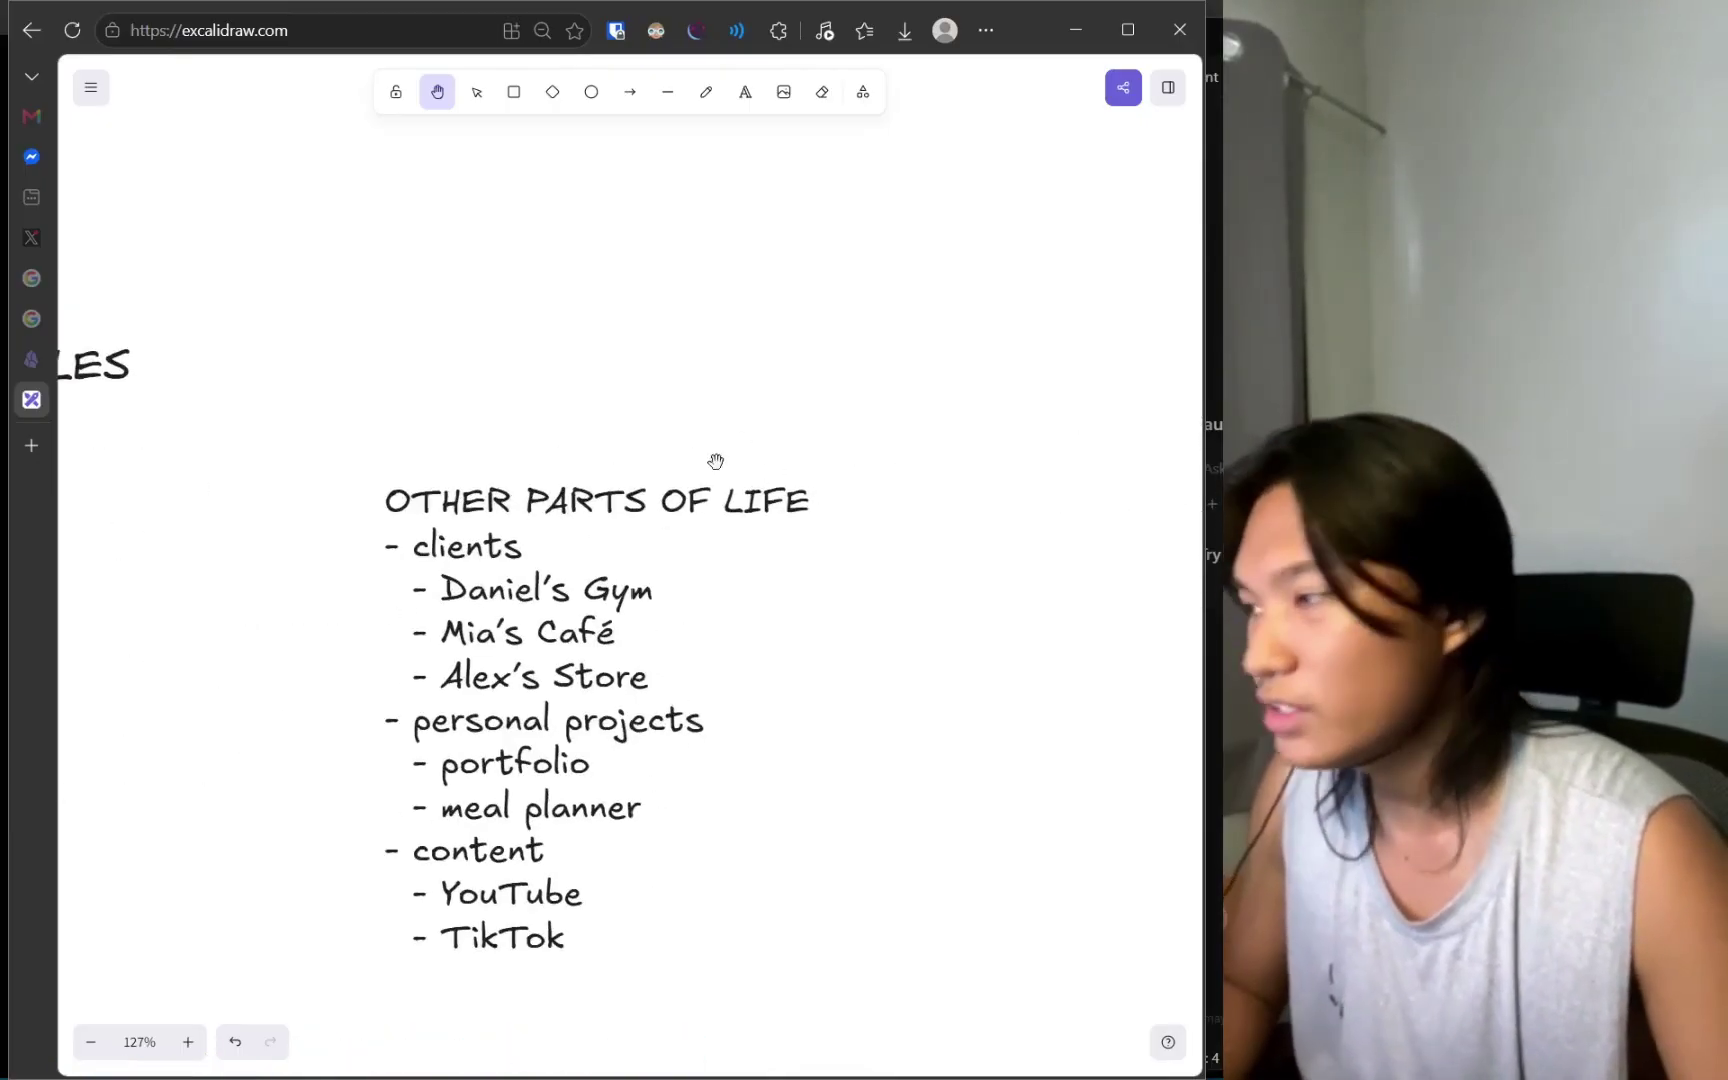
scroll(779, 629, "left", 2)
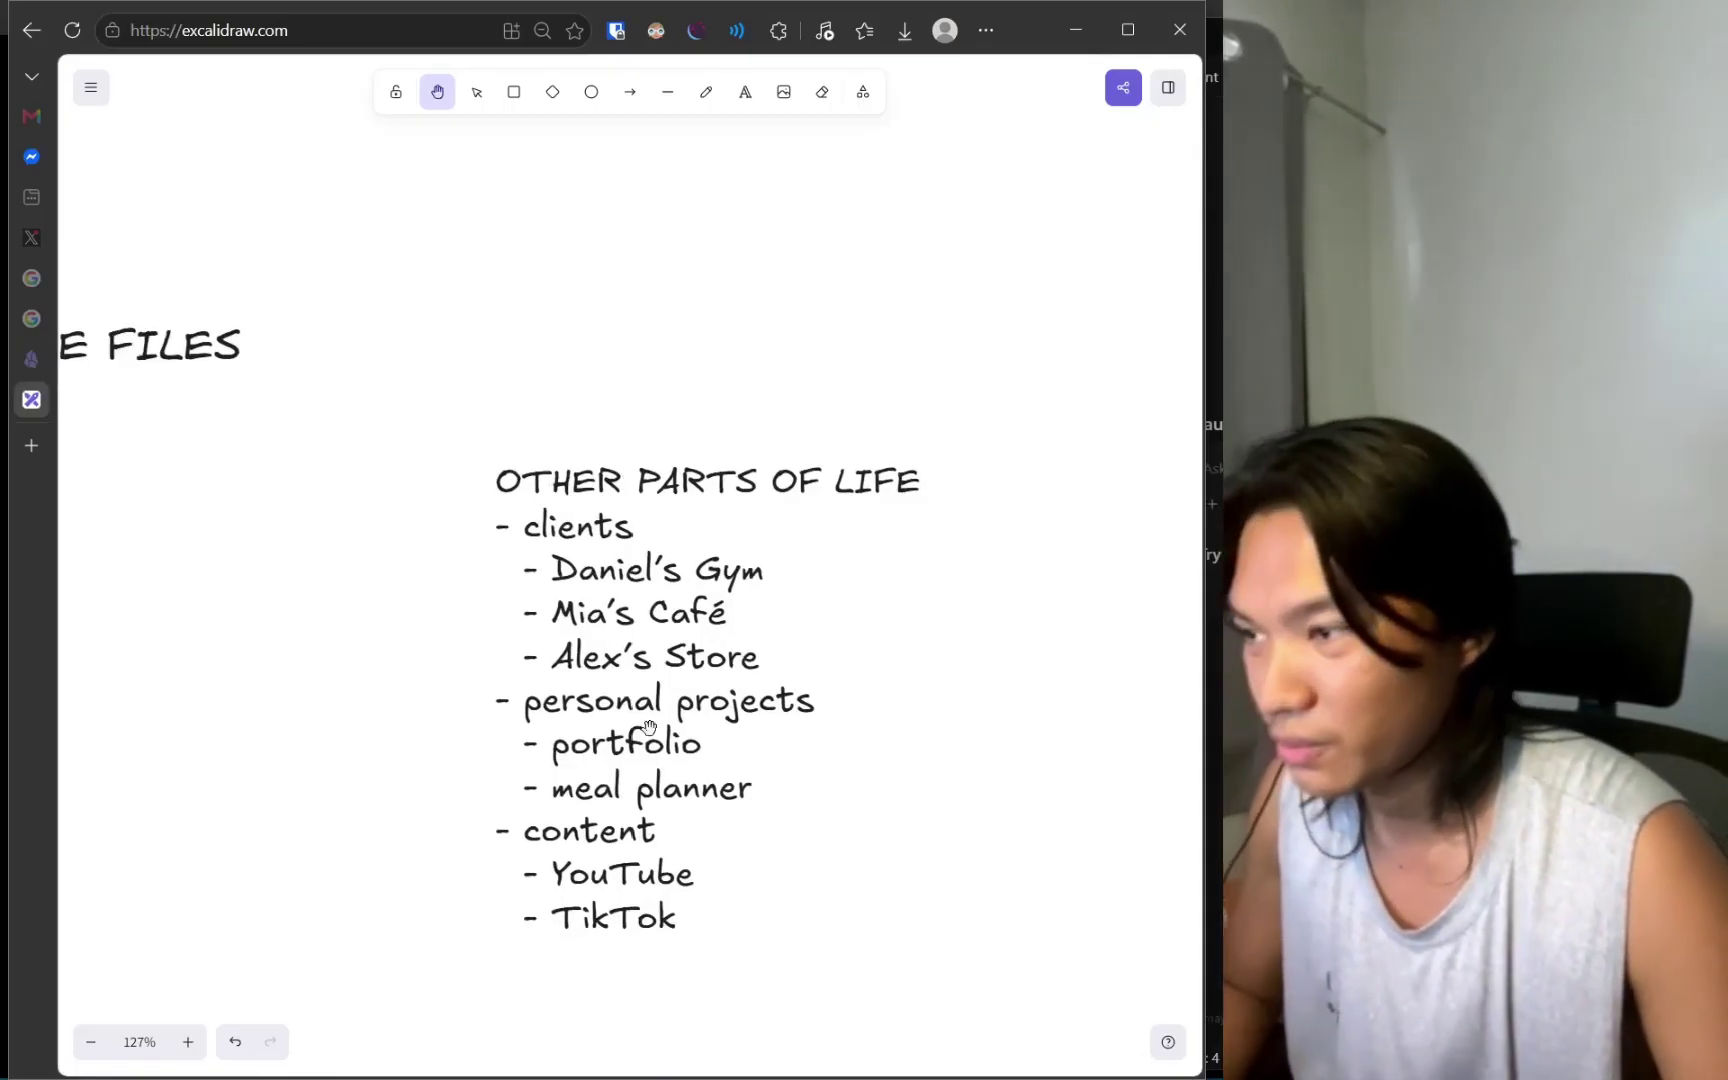
left_click_drag(773, 804, 734, 661)
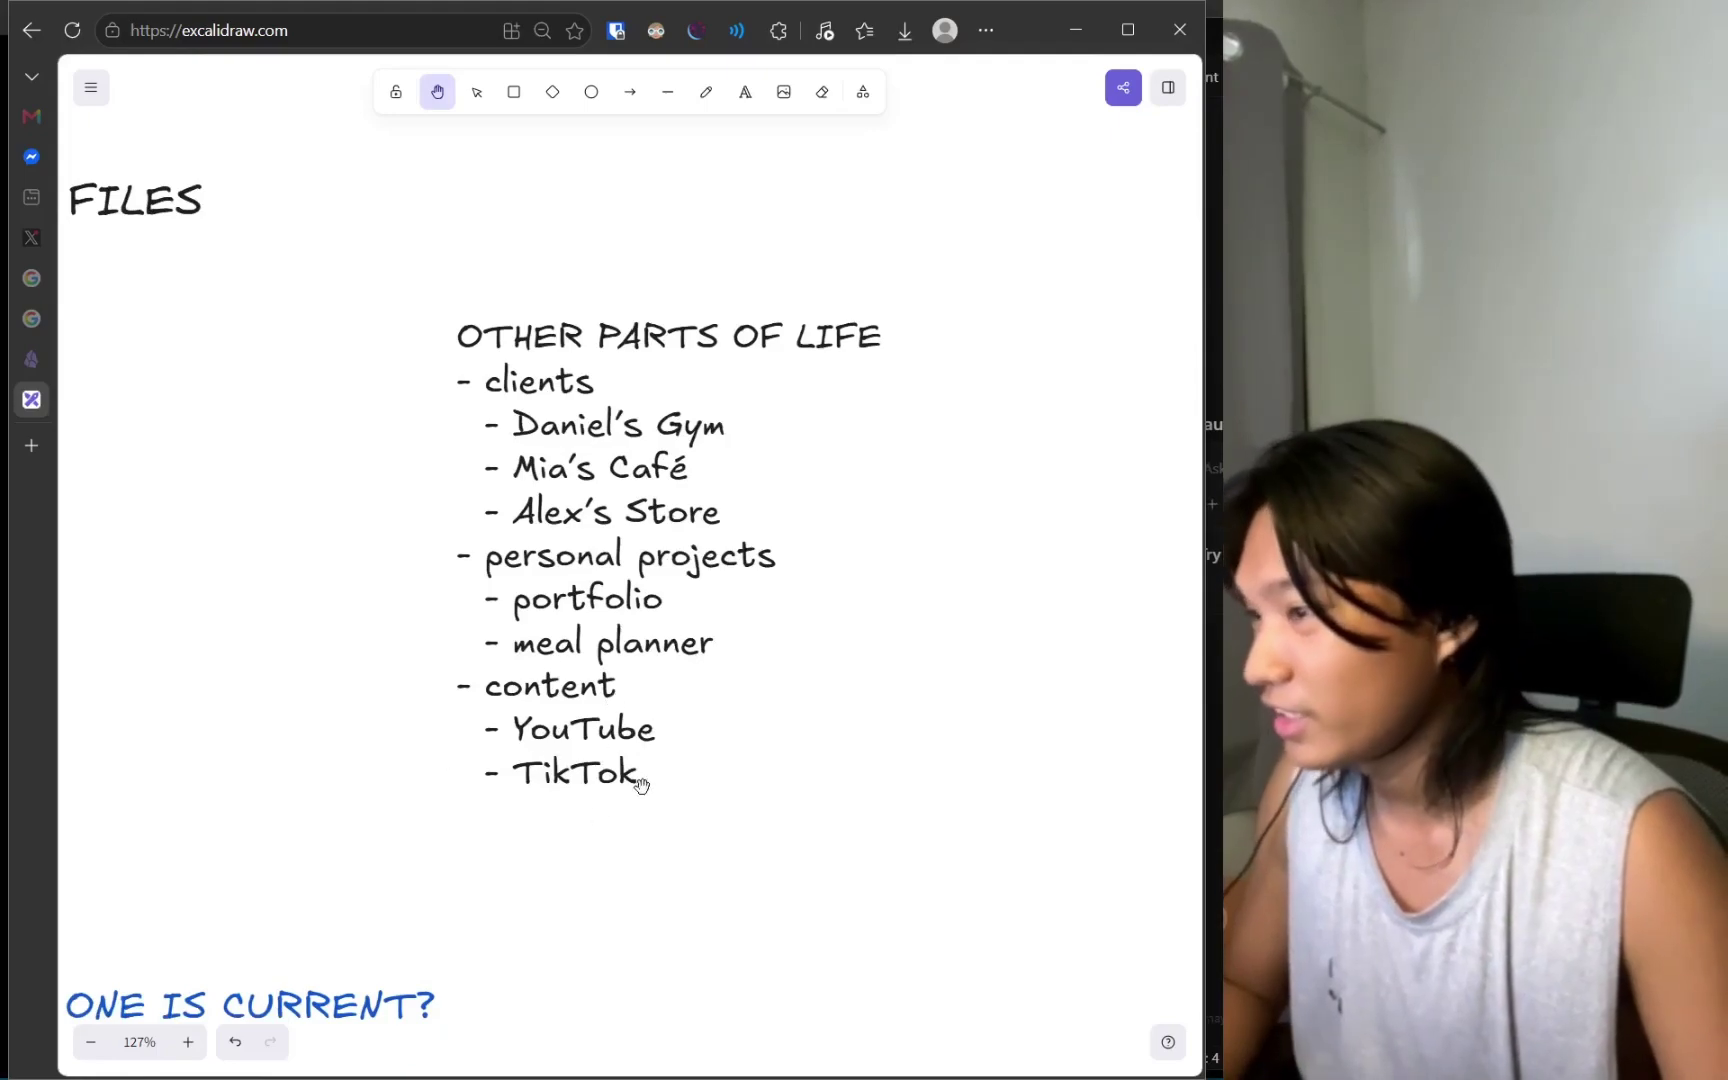
scroll(641, 784, "left", 3)
scroll(621, 679, "down", 3)
scroll(560, 675, "up", 1)
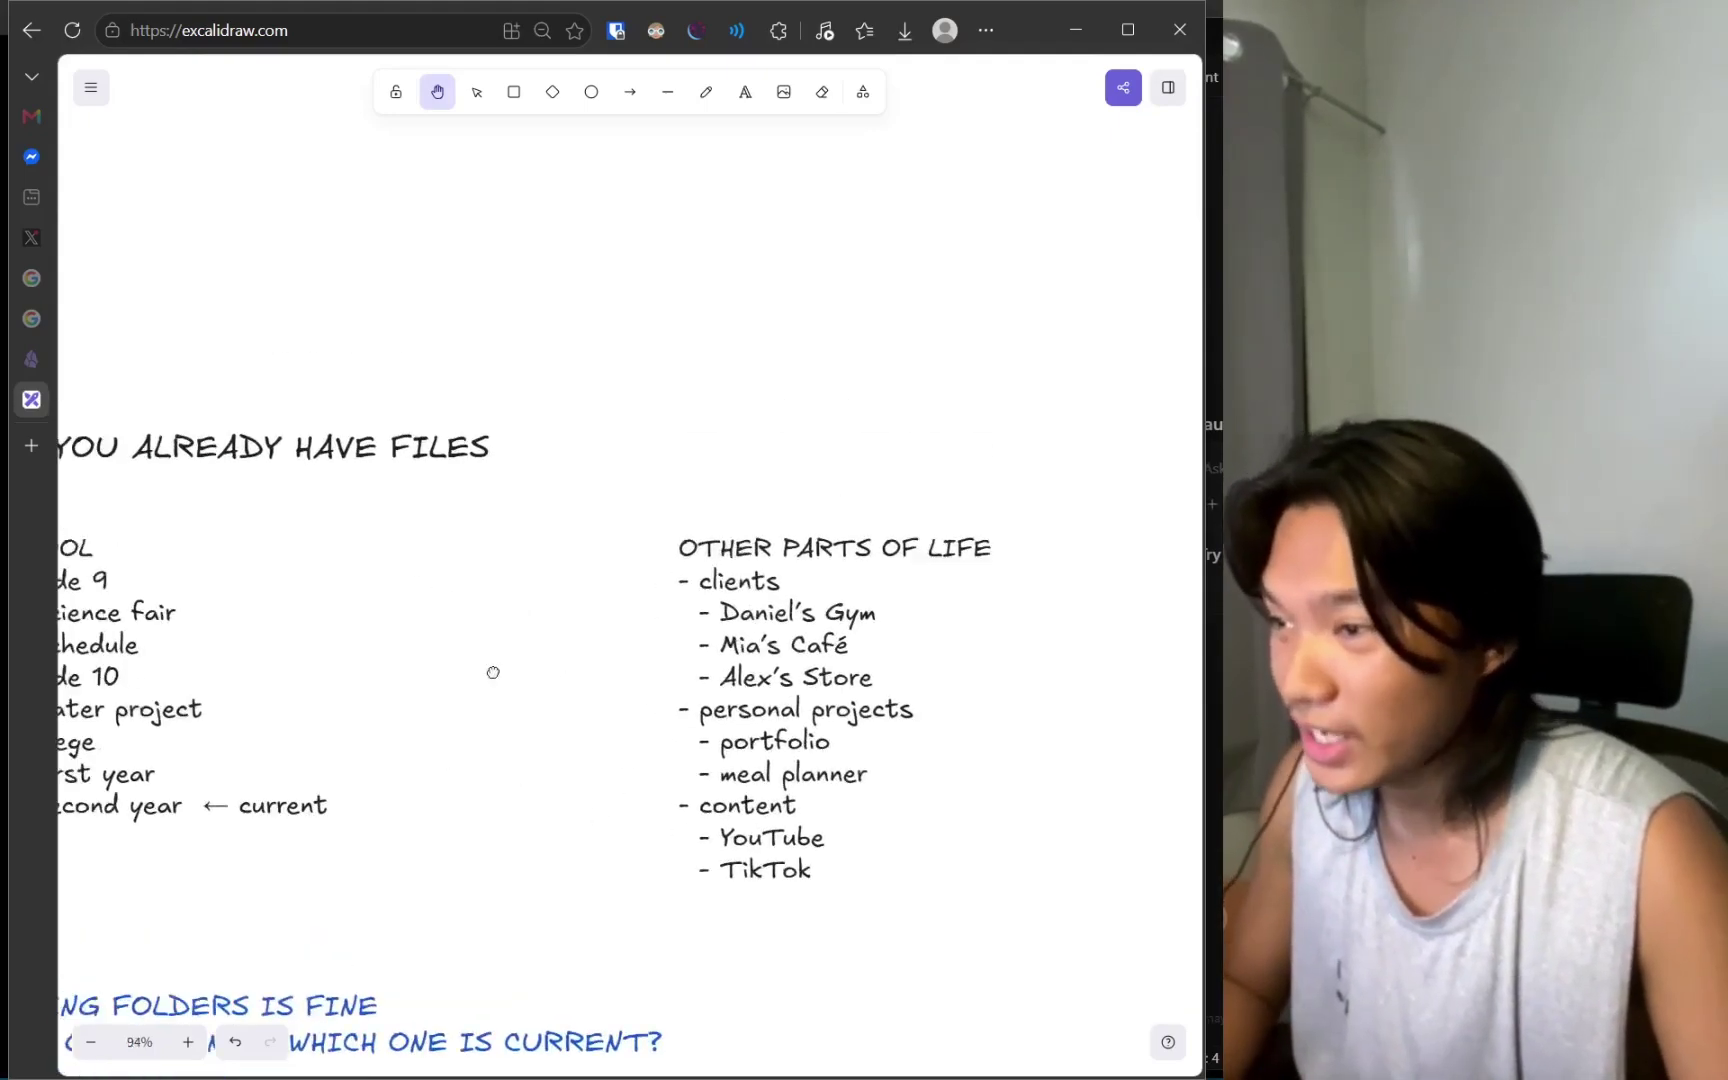
Go back over the intro notes above section 01 and bring up the Temp folder in File Explorer.
scroll(493, 672, "up", 2)
scroll(493, 672, "left", 2)
scroll(409, 771, "left", 1)
scroll(409, 771, "up", 1)
scroll(367, 752, "left", 3)
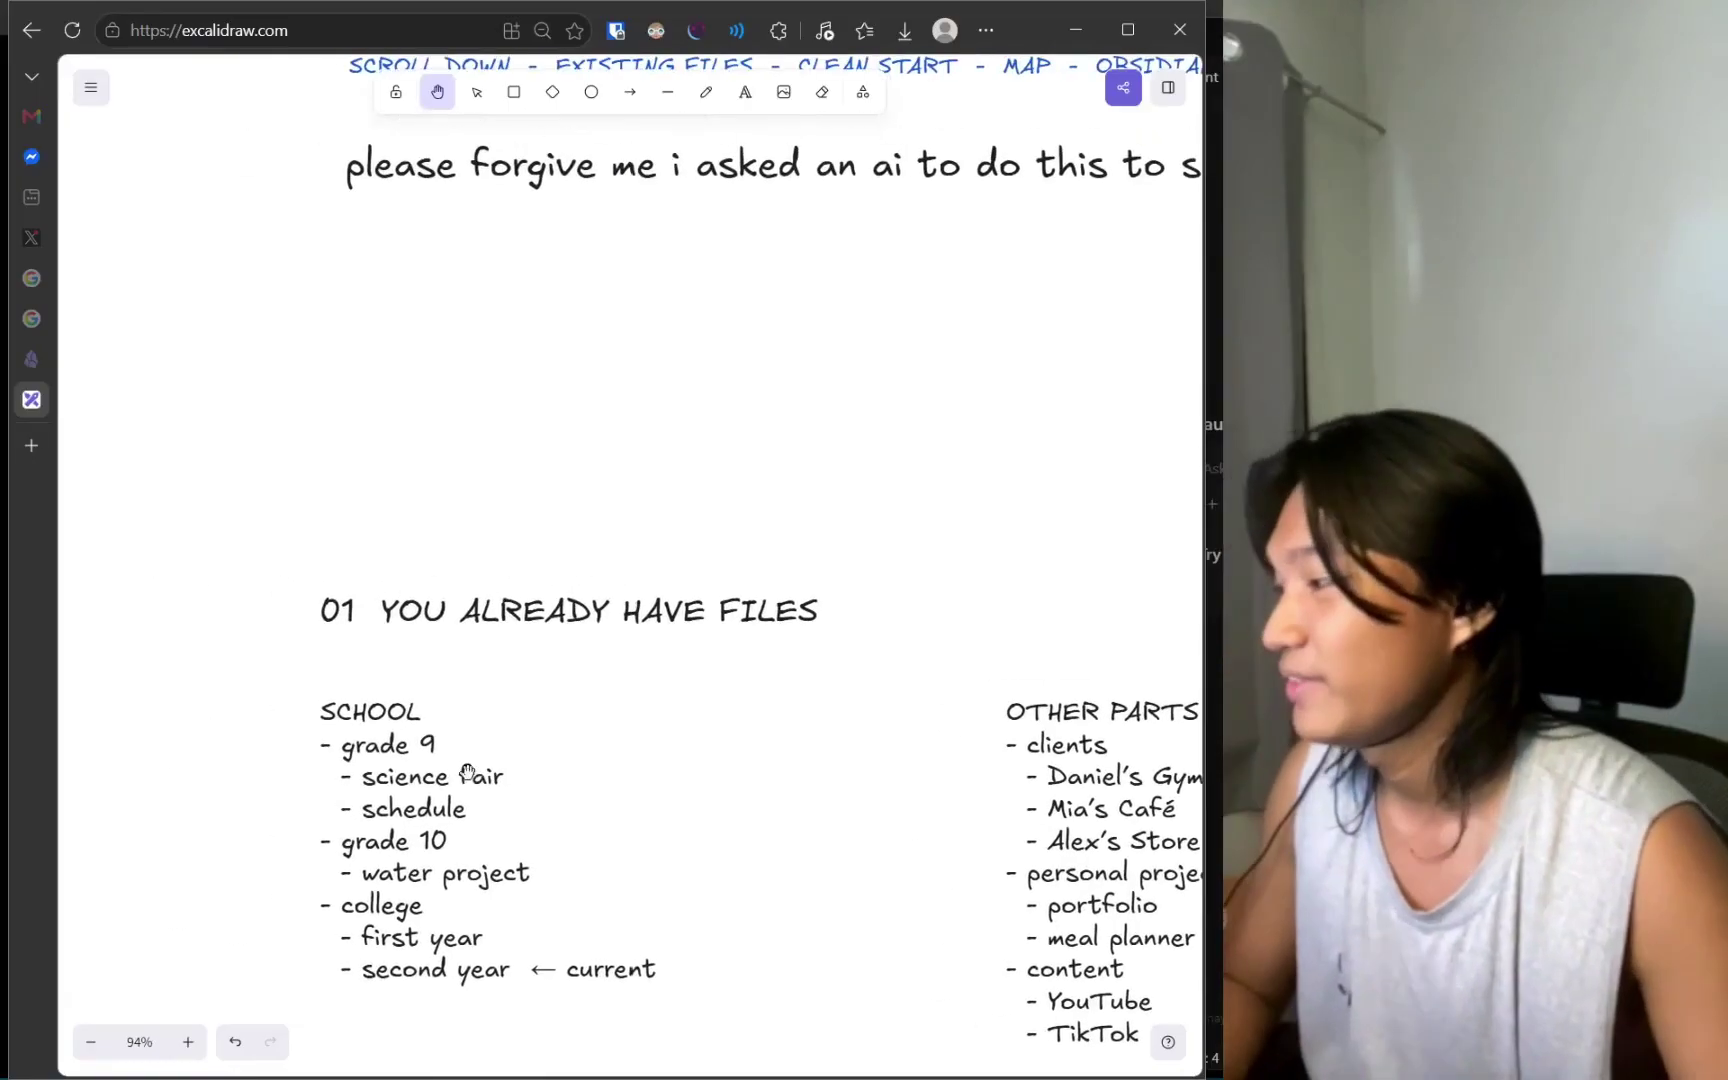
scroll(594, 513, "up", 10)
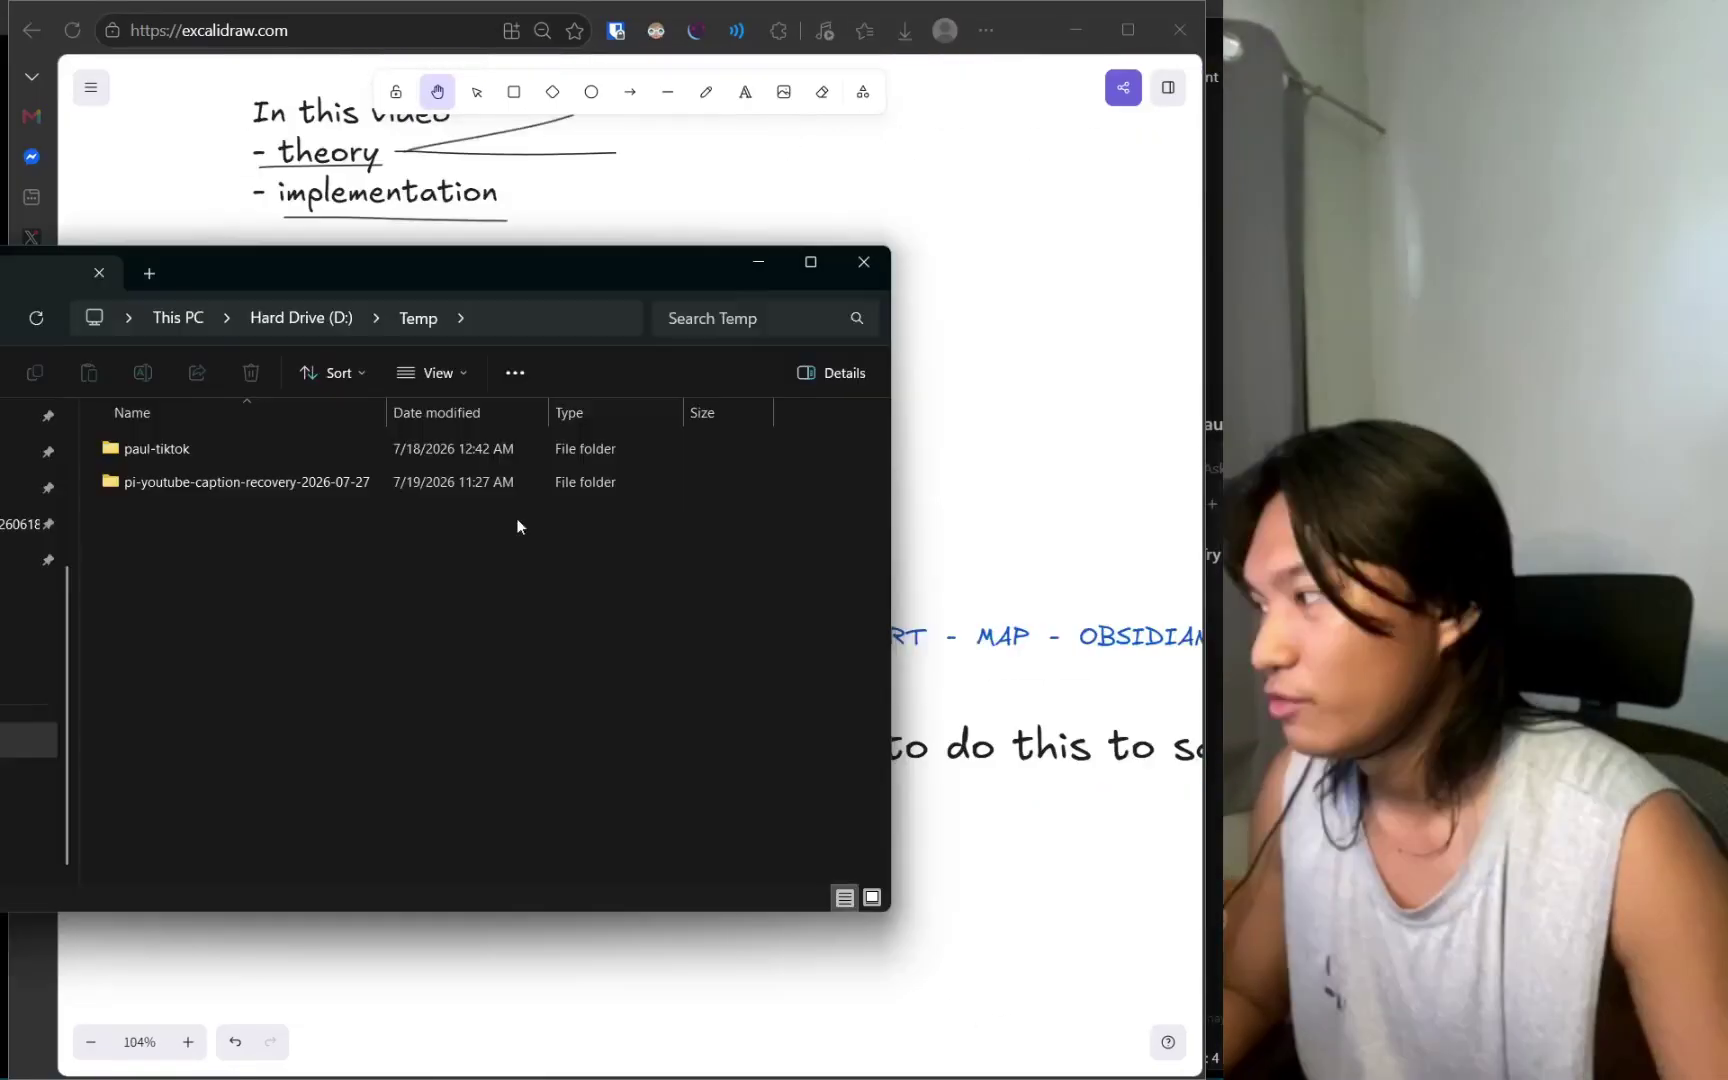
scroll(680, 492, "down", 3)
key("alt+Tab")
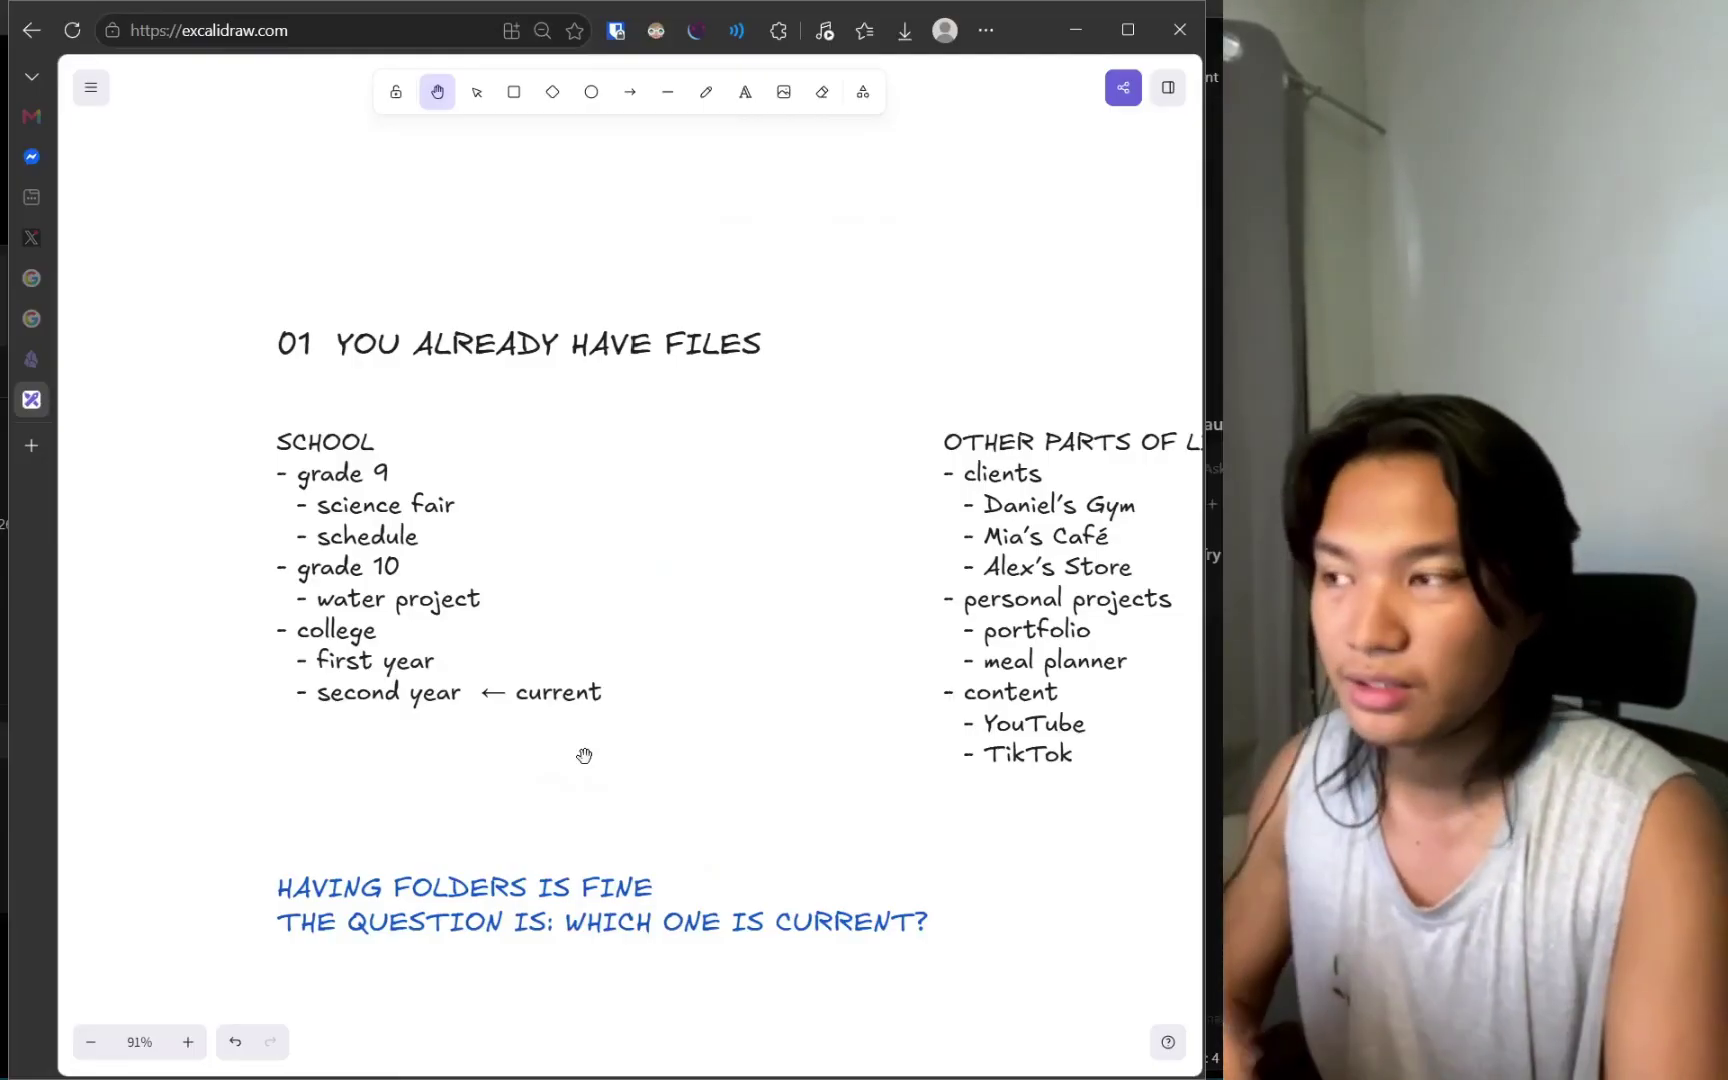
Add the text "what proects to we have tday?" between the section 01 heading and the School list.
left_click_drag(584, 755, 460, 732)
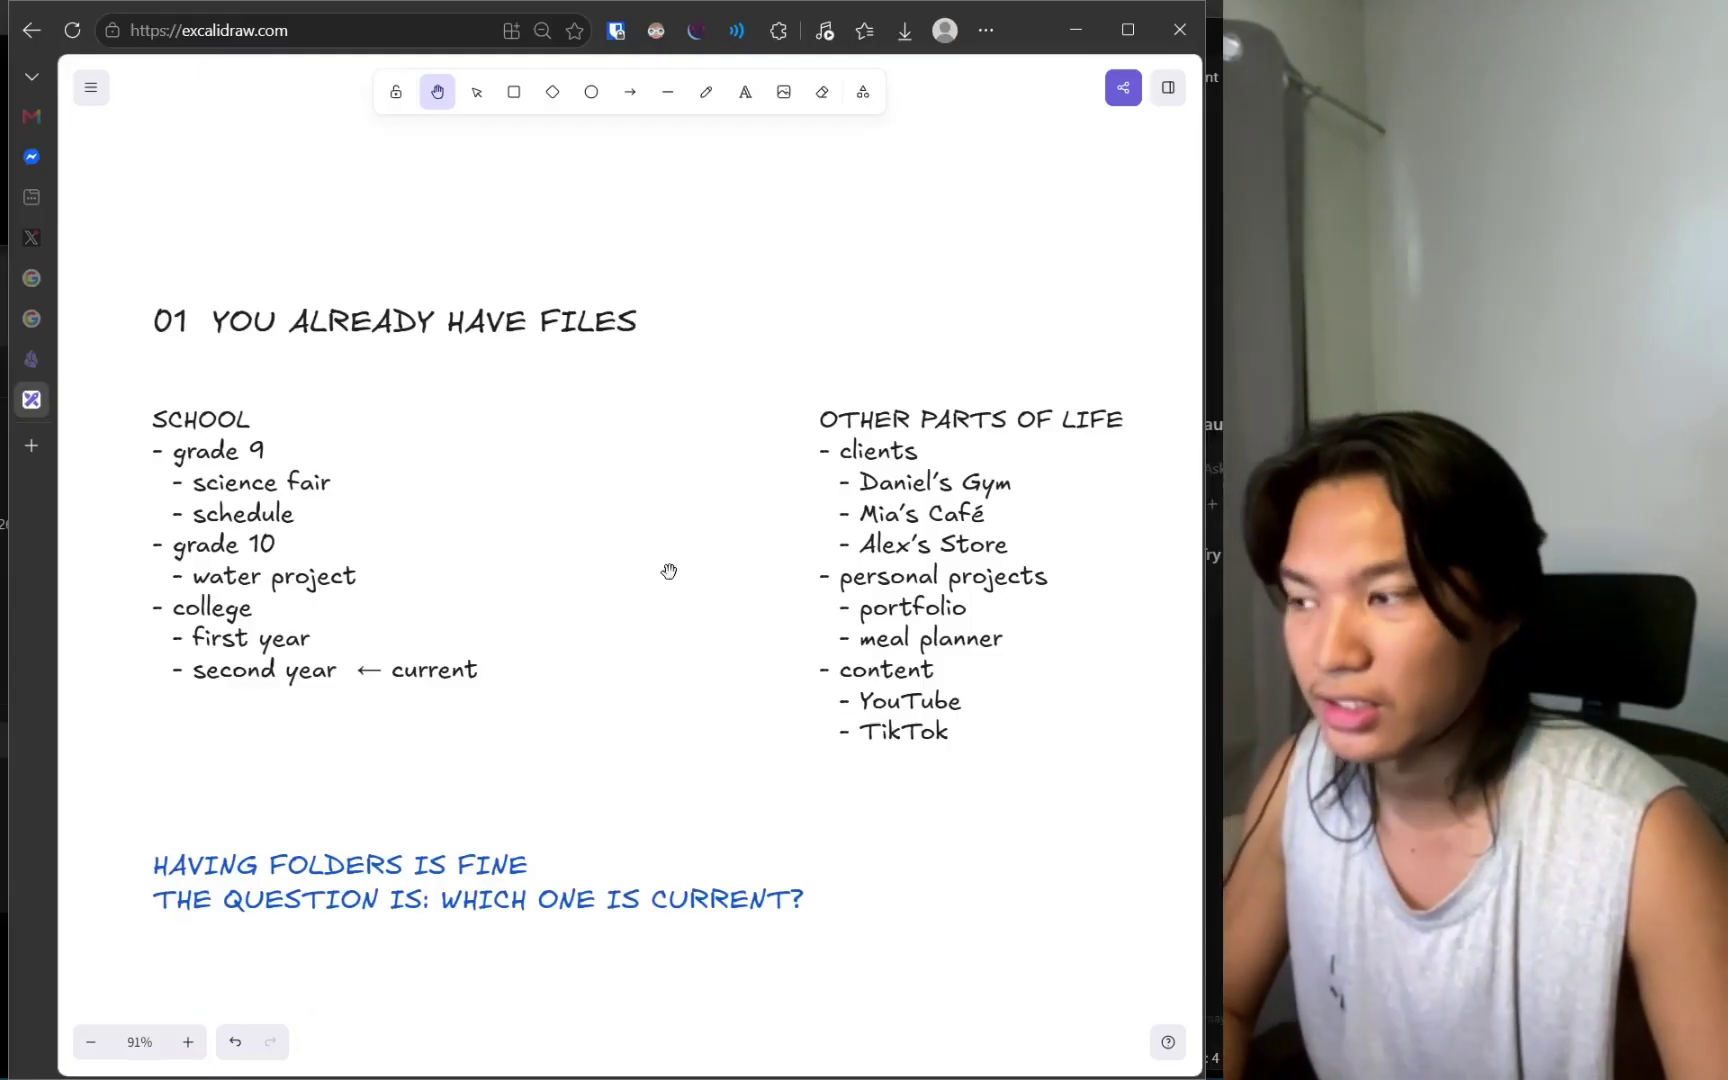
left_click_drag(439, 498, 559, 667)
left_click(745, 91)
left_click(298, 552)
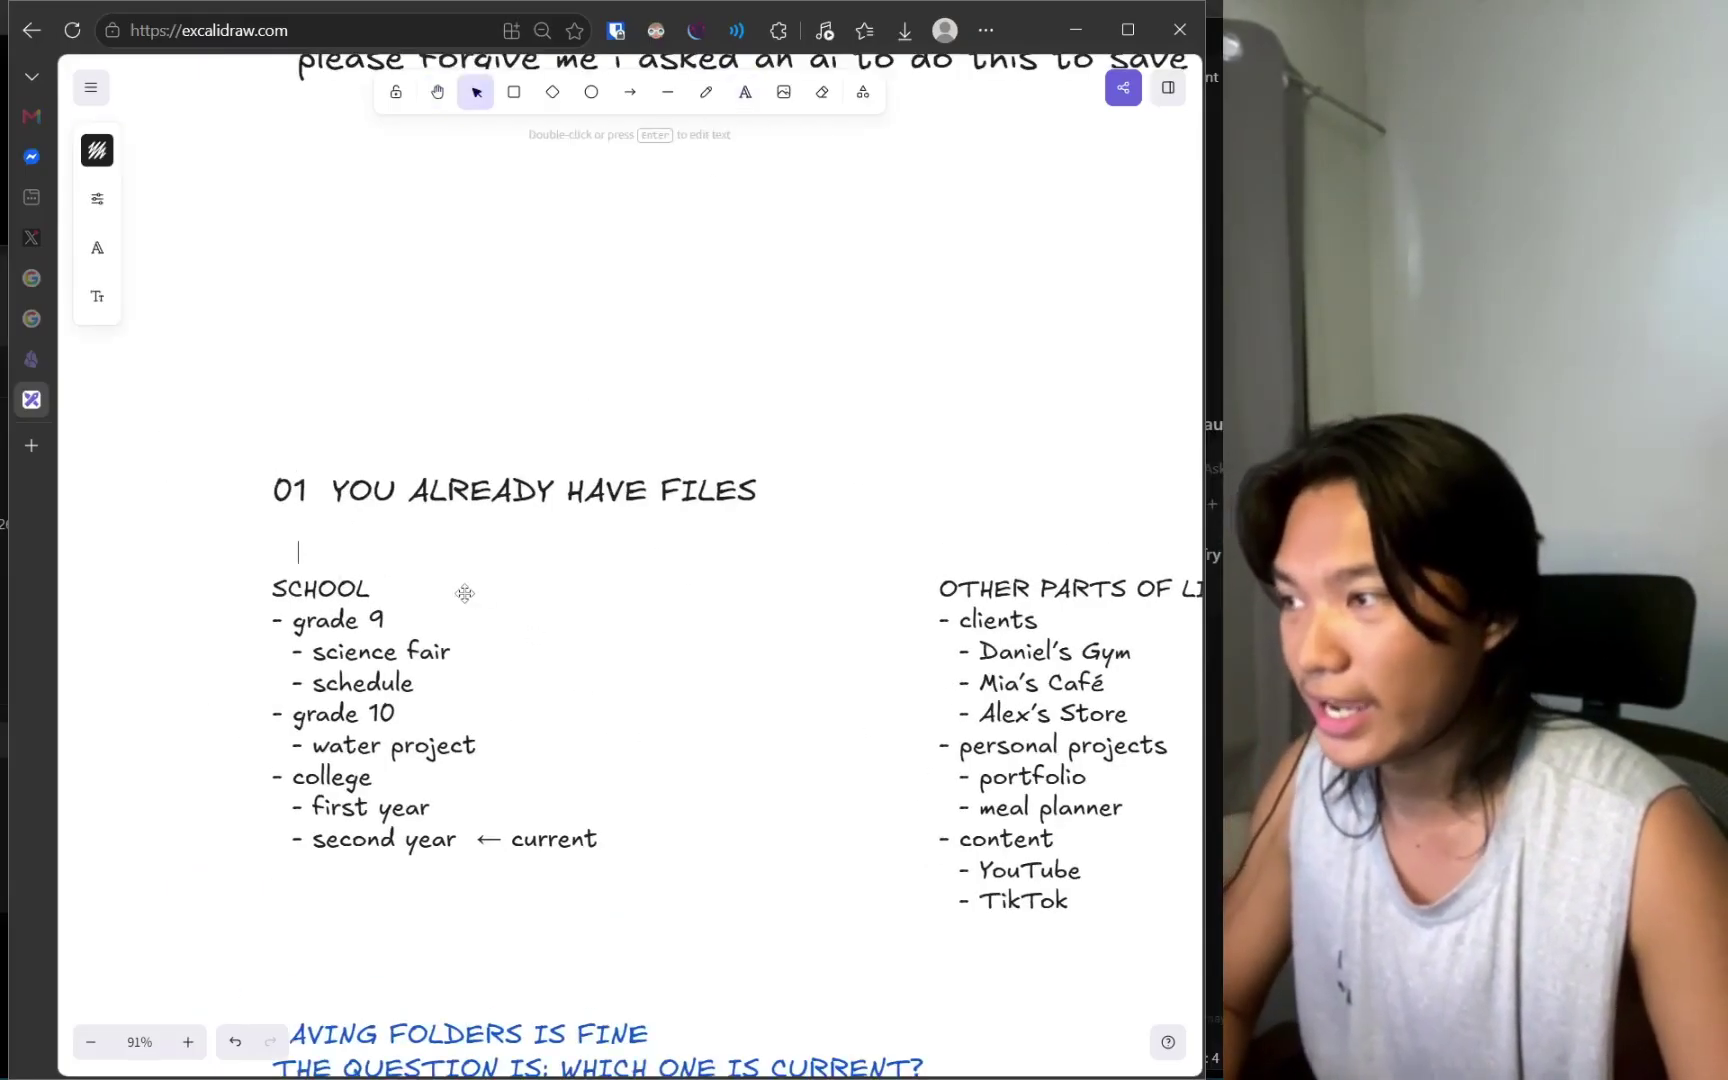
type("what proec")
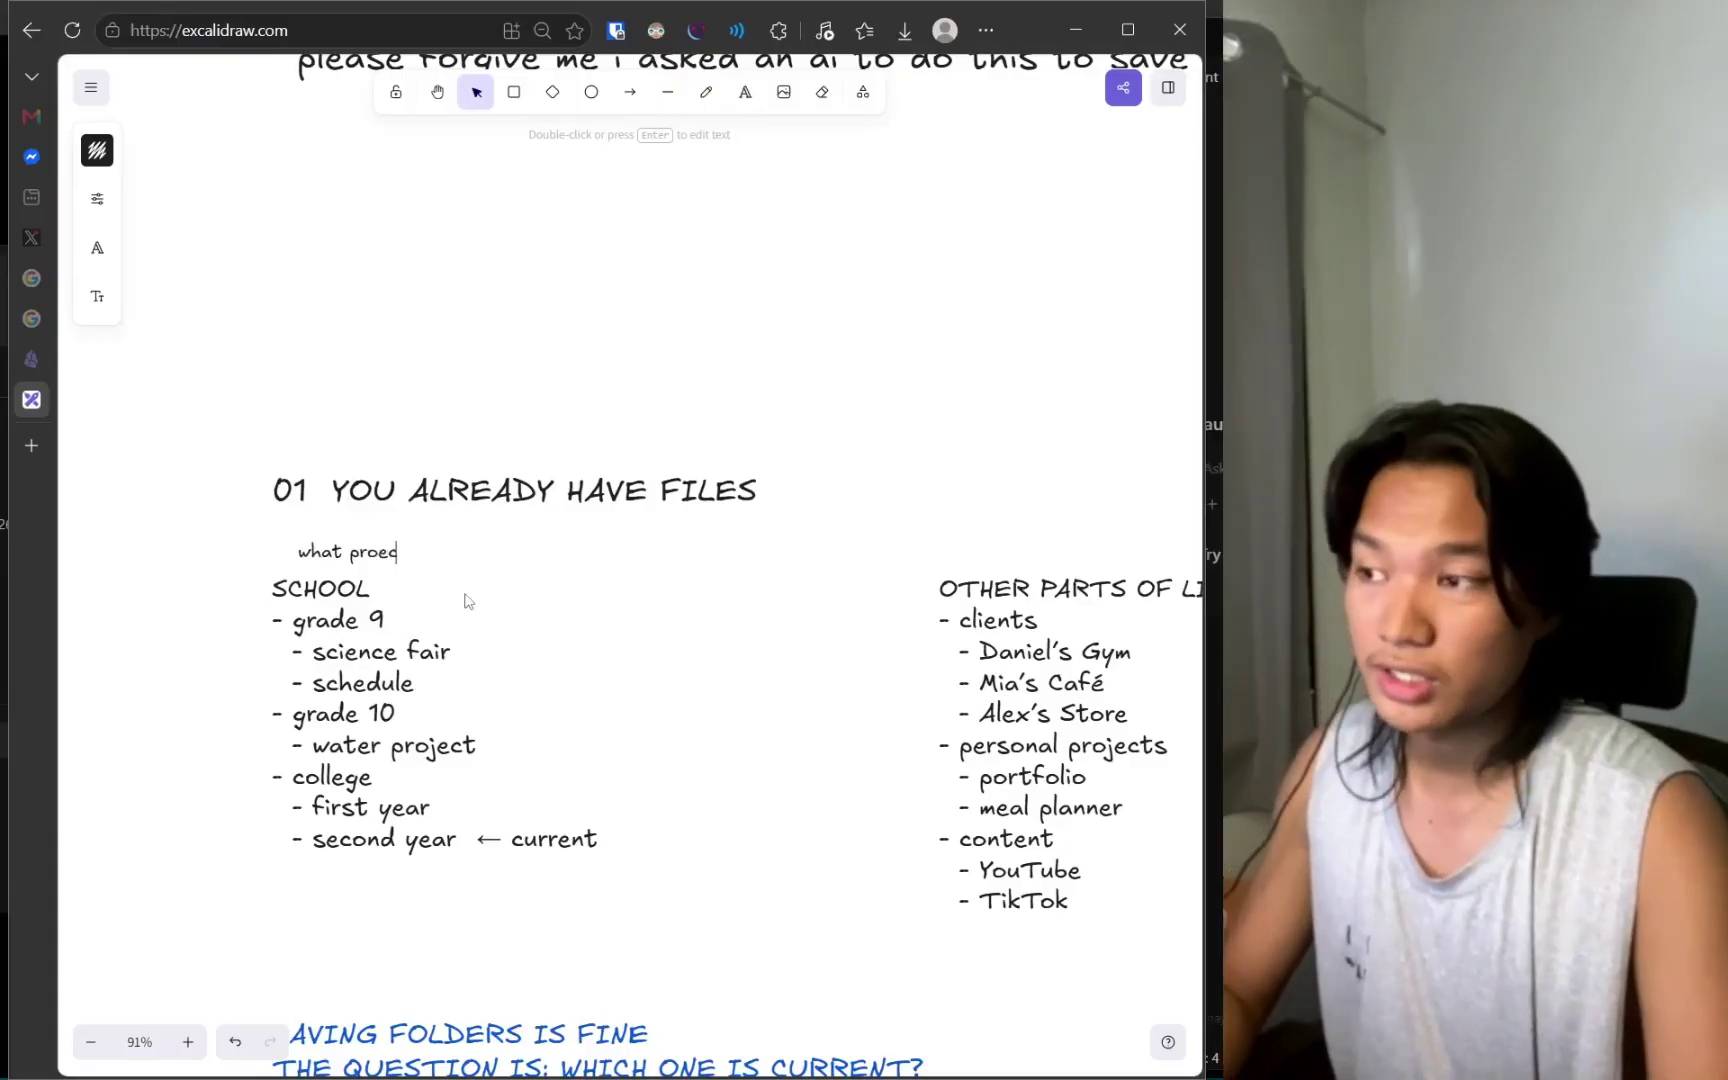
type("ts to we ha")
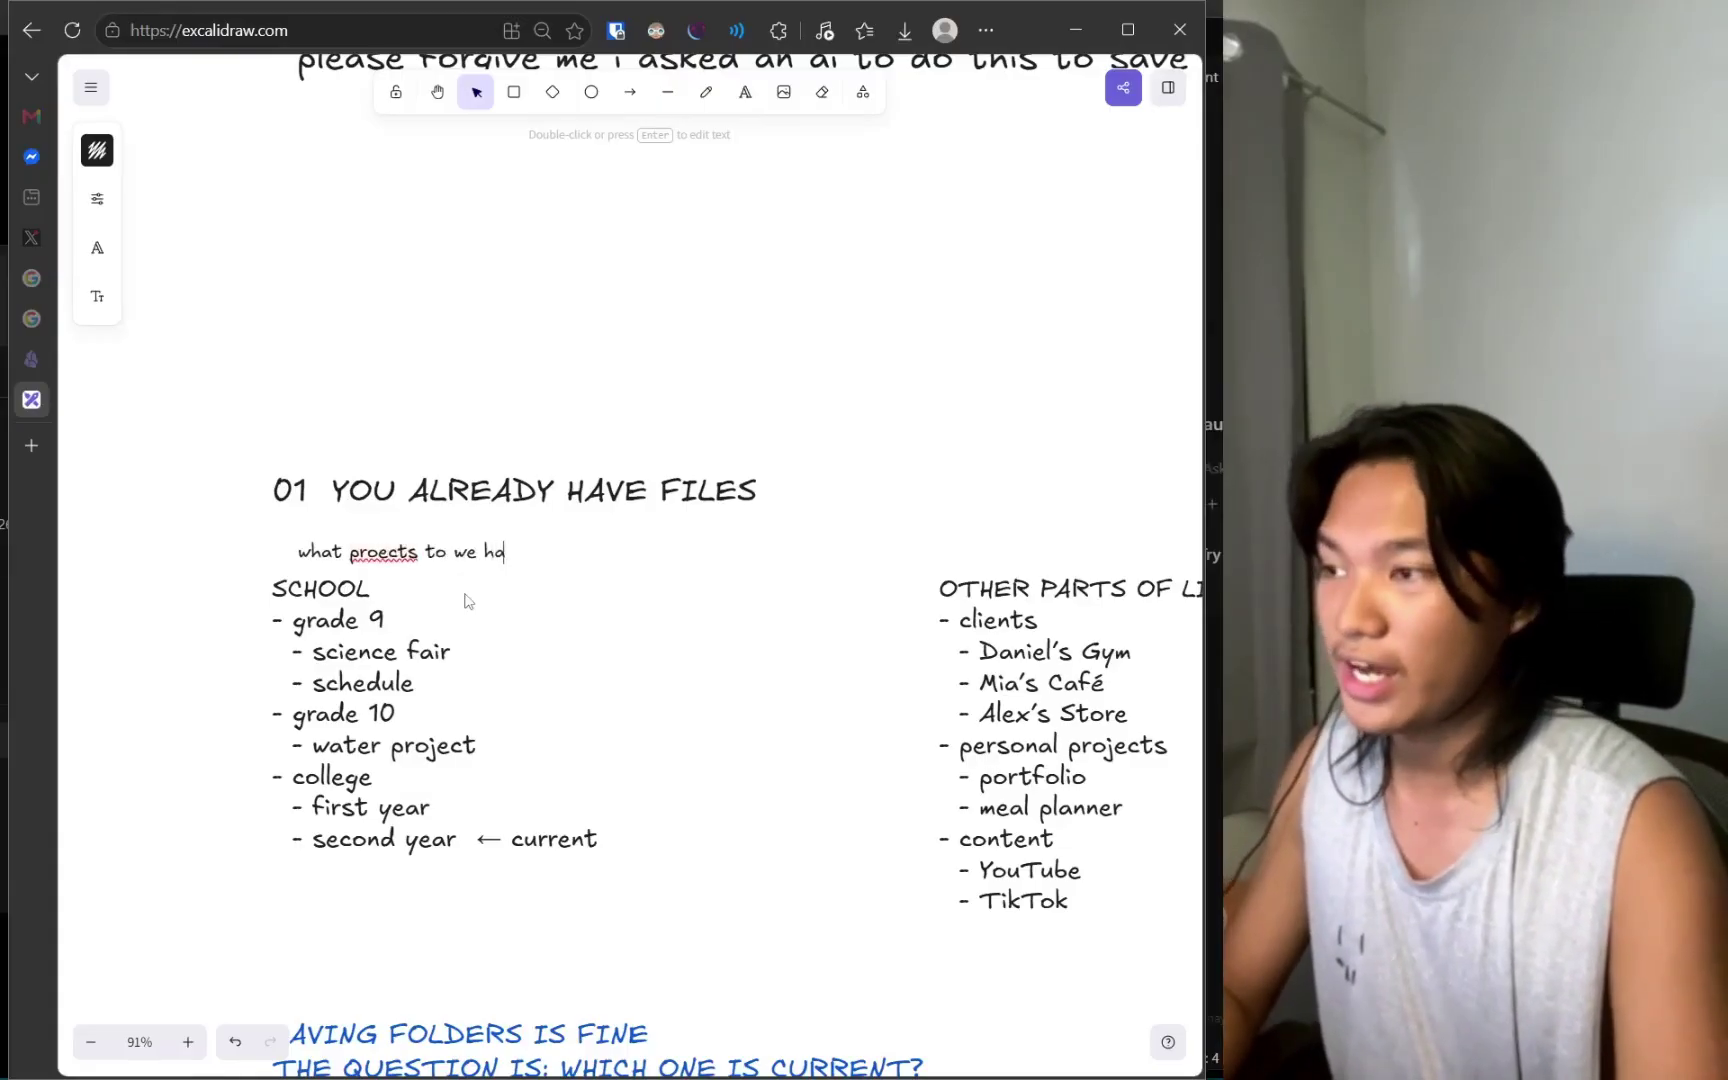
type("ve tday?")
key("Escape")
Try freehand pen marks over the School list in section 01 and undo them.
key("p")
scroll(602, 362, "up", 4)
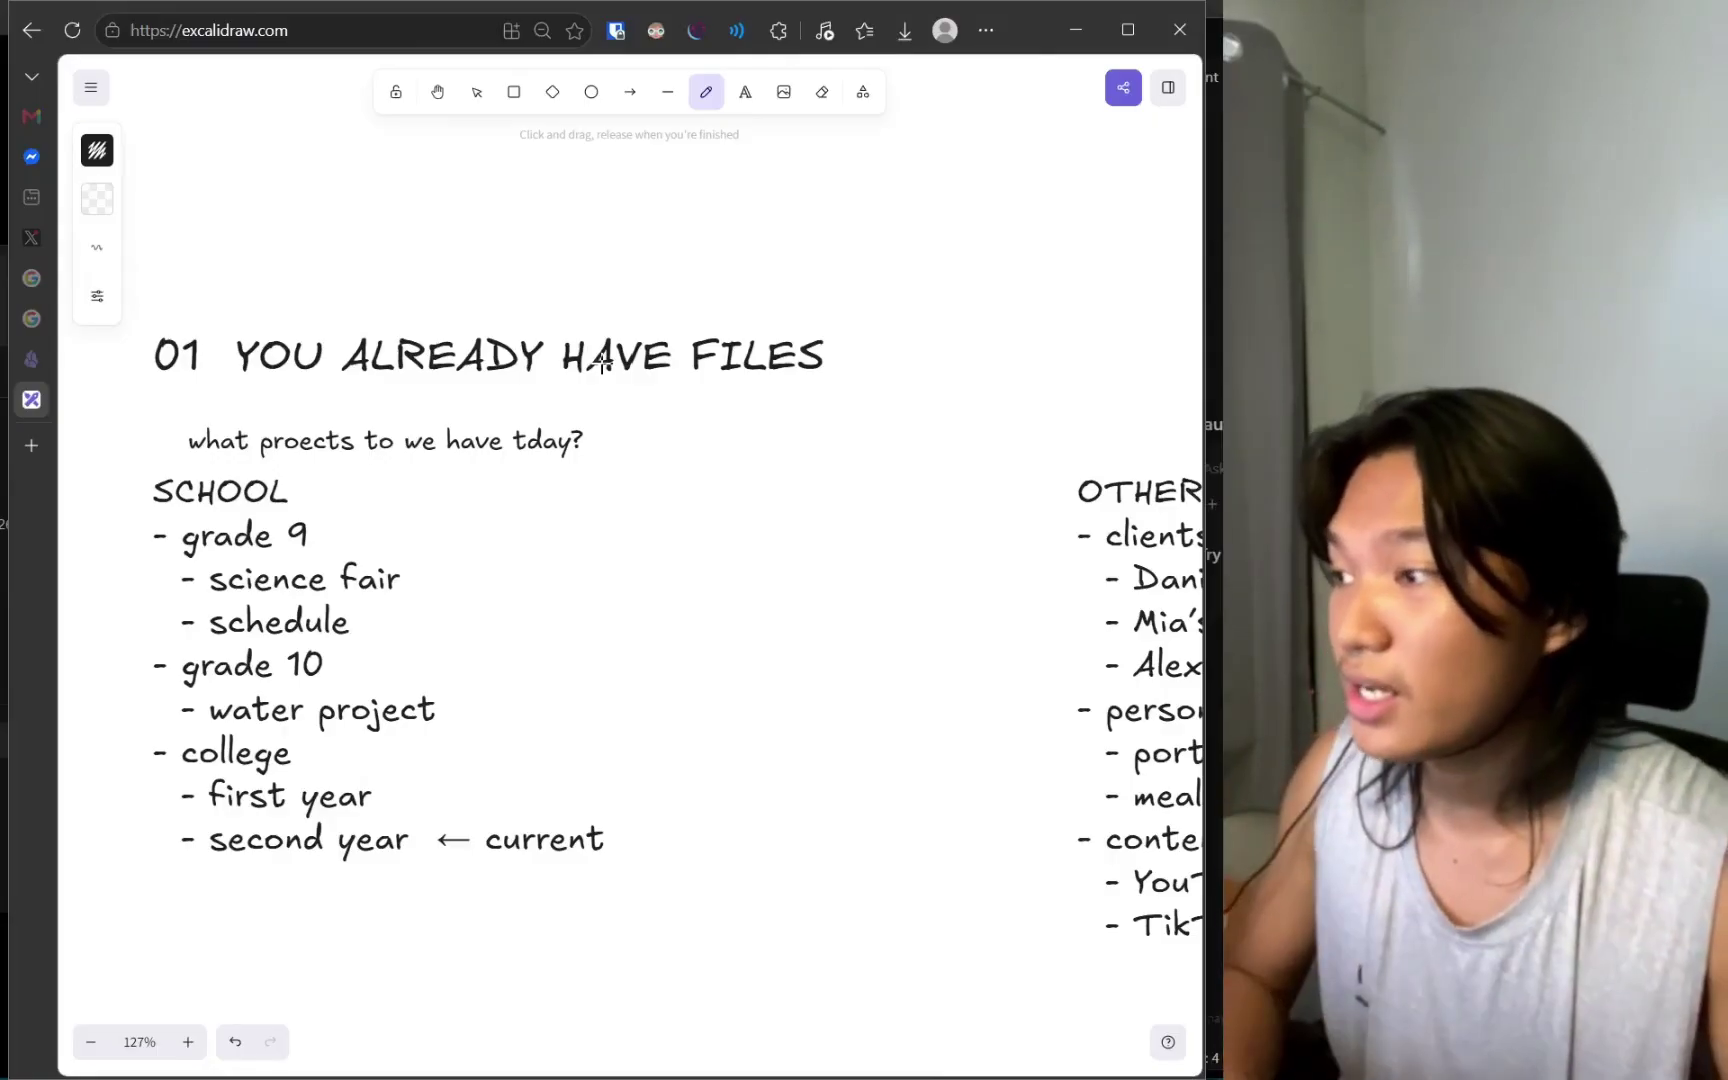
scroll(347, 644, "down", 1)
mouse_move(274, 408)
left_mouse_down()
mouse_move(395, 480)
mouse_move(478, 671)
mouse_move(590, 790)
left_mouse_up()
scroll(328, 582, "right", 8)
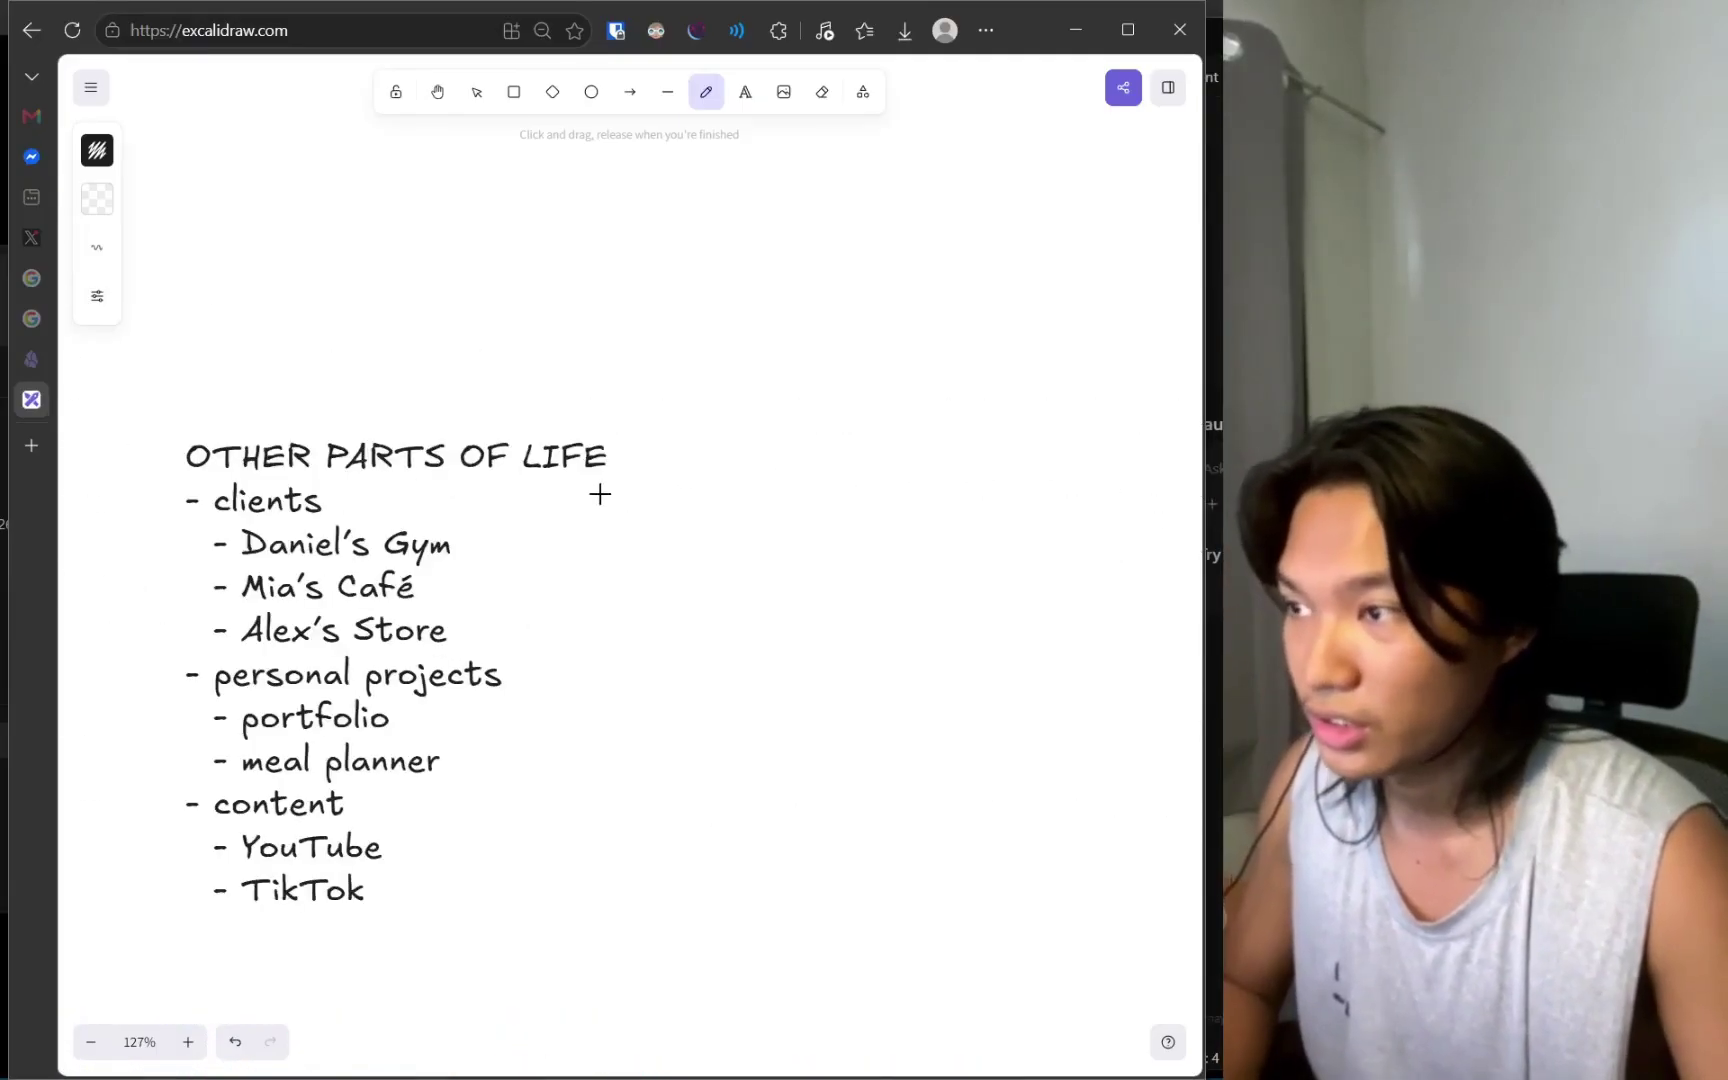
scroll(600, 494, "down", 3)
scroll(742, 613, "left", 6)
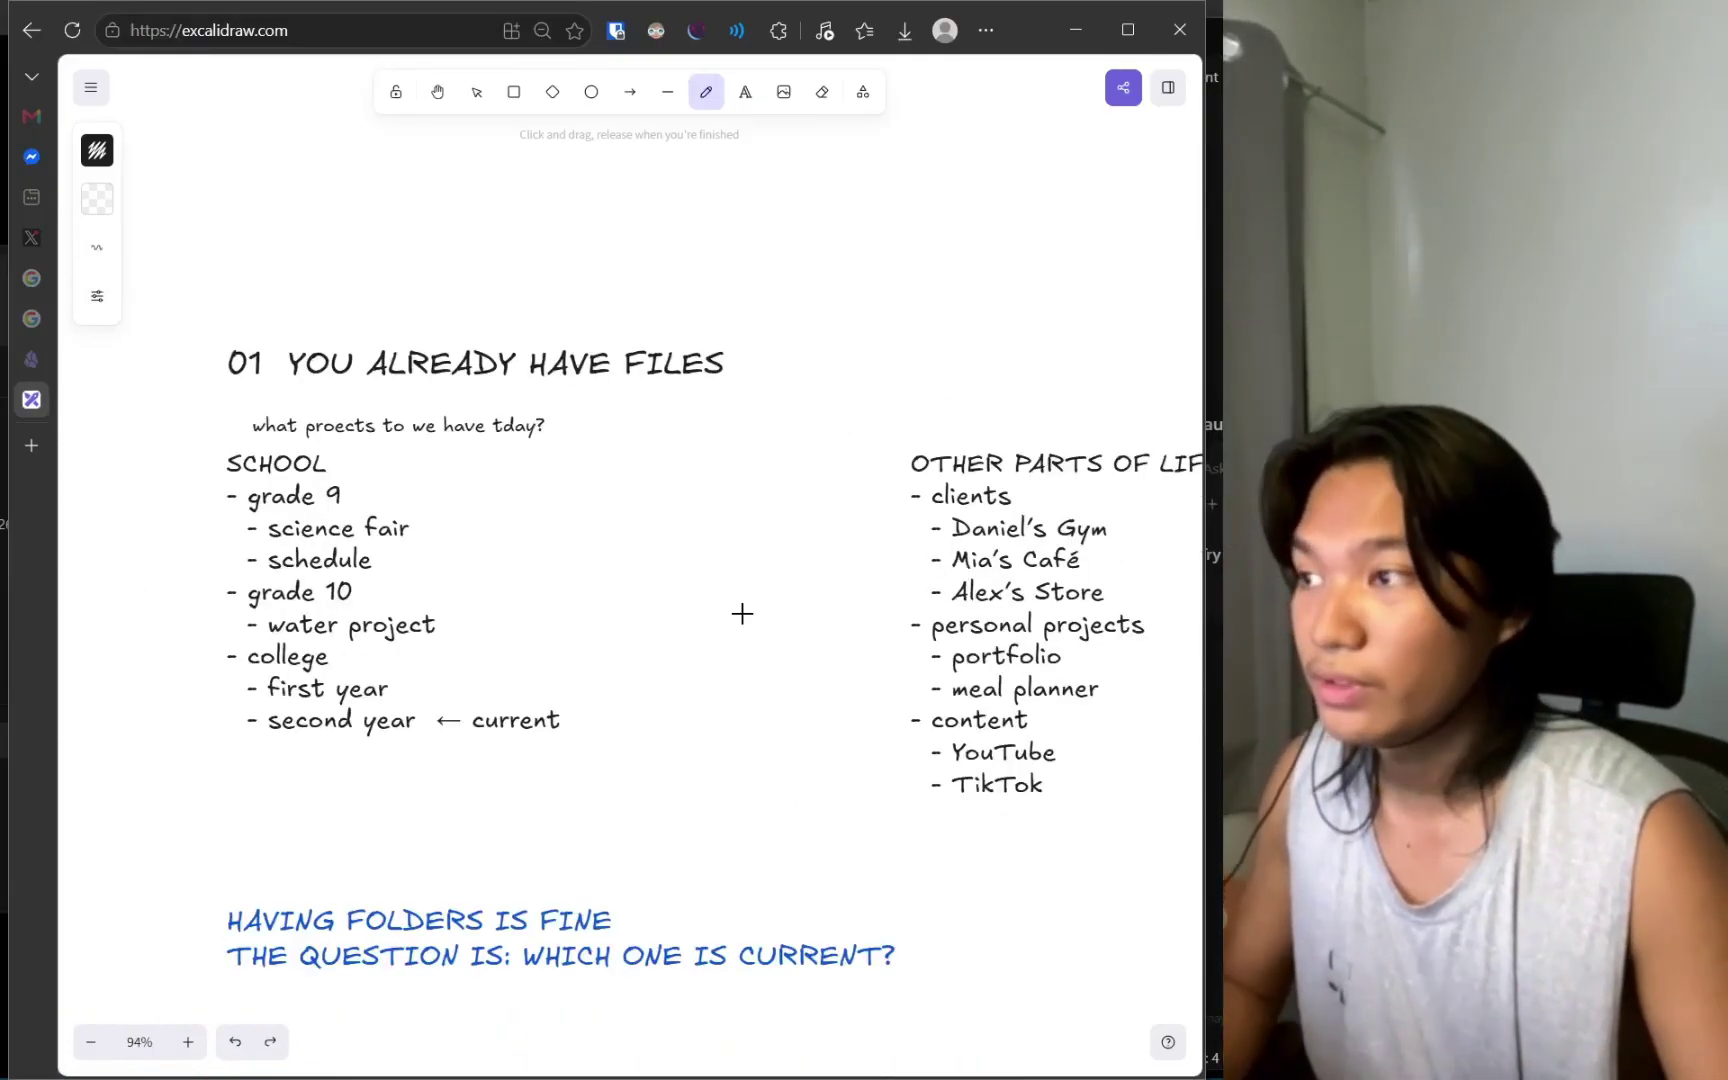
scroll(742, 613, "right", 5)
scroll(532, 540, "left", 3)
scroll(532, 540, "up", 2)
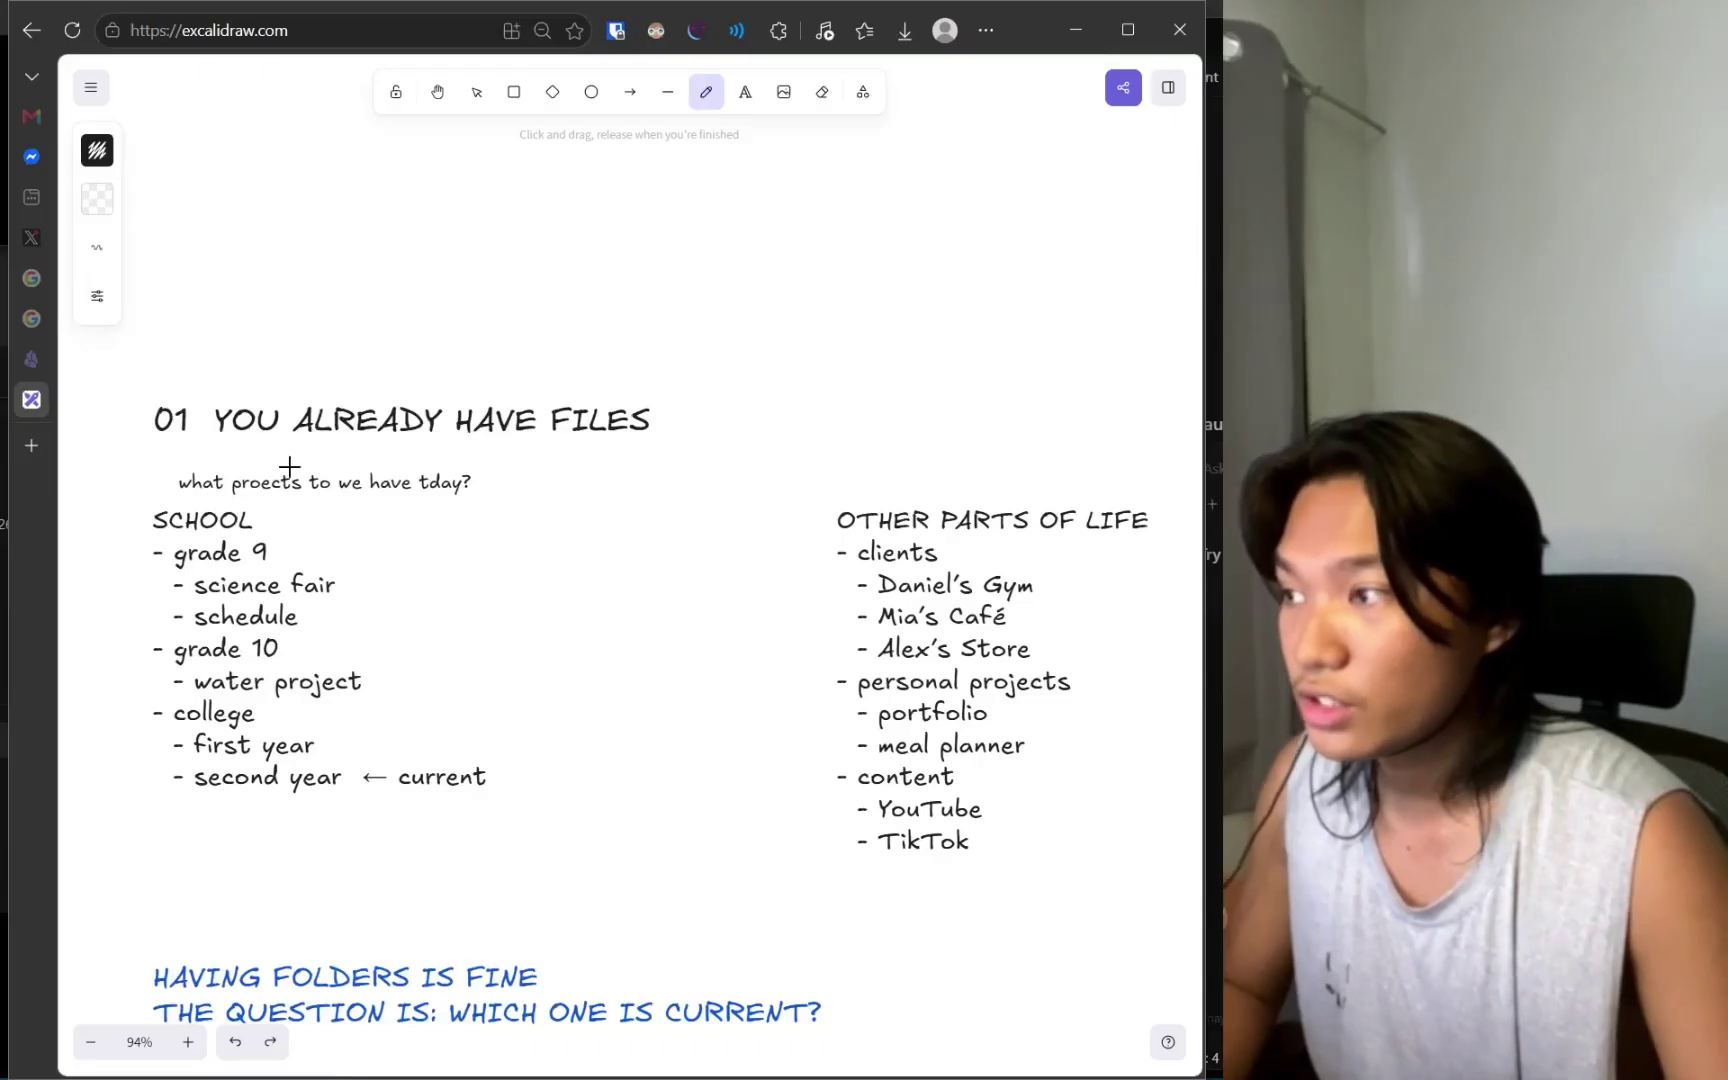
left_click_drag(289, 466, 195, 434)
Draw a freehand loop around the meal planner item in the Other Parts of Life list.
scroll(559, 552, "right", 4)
scroll(530, 528, "up", 8)
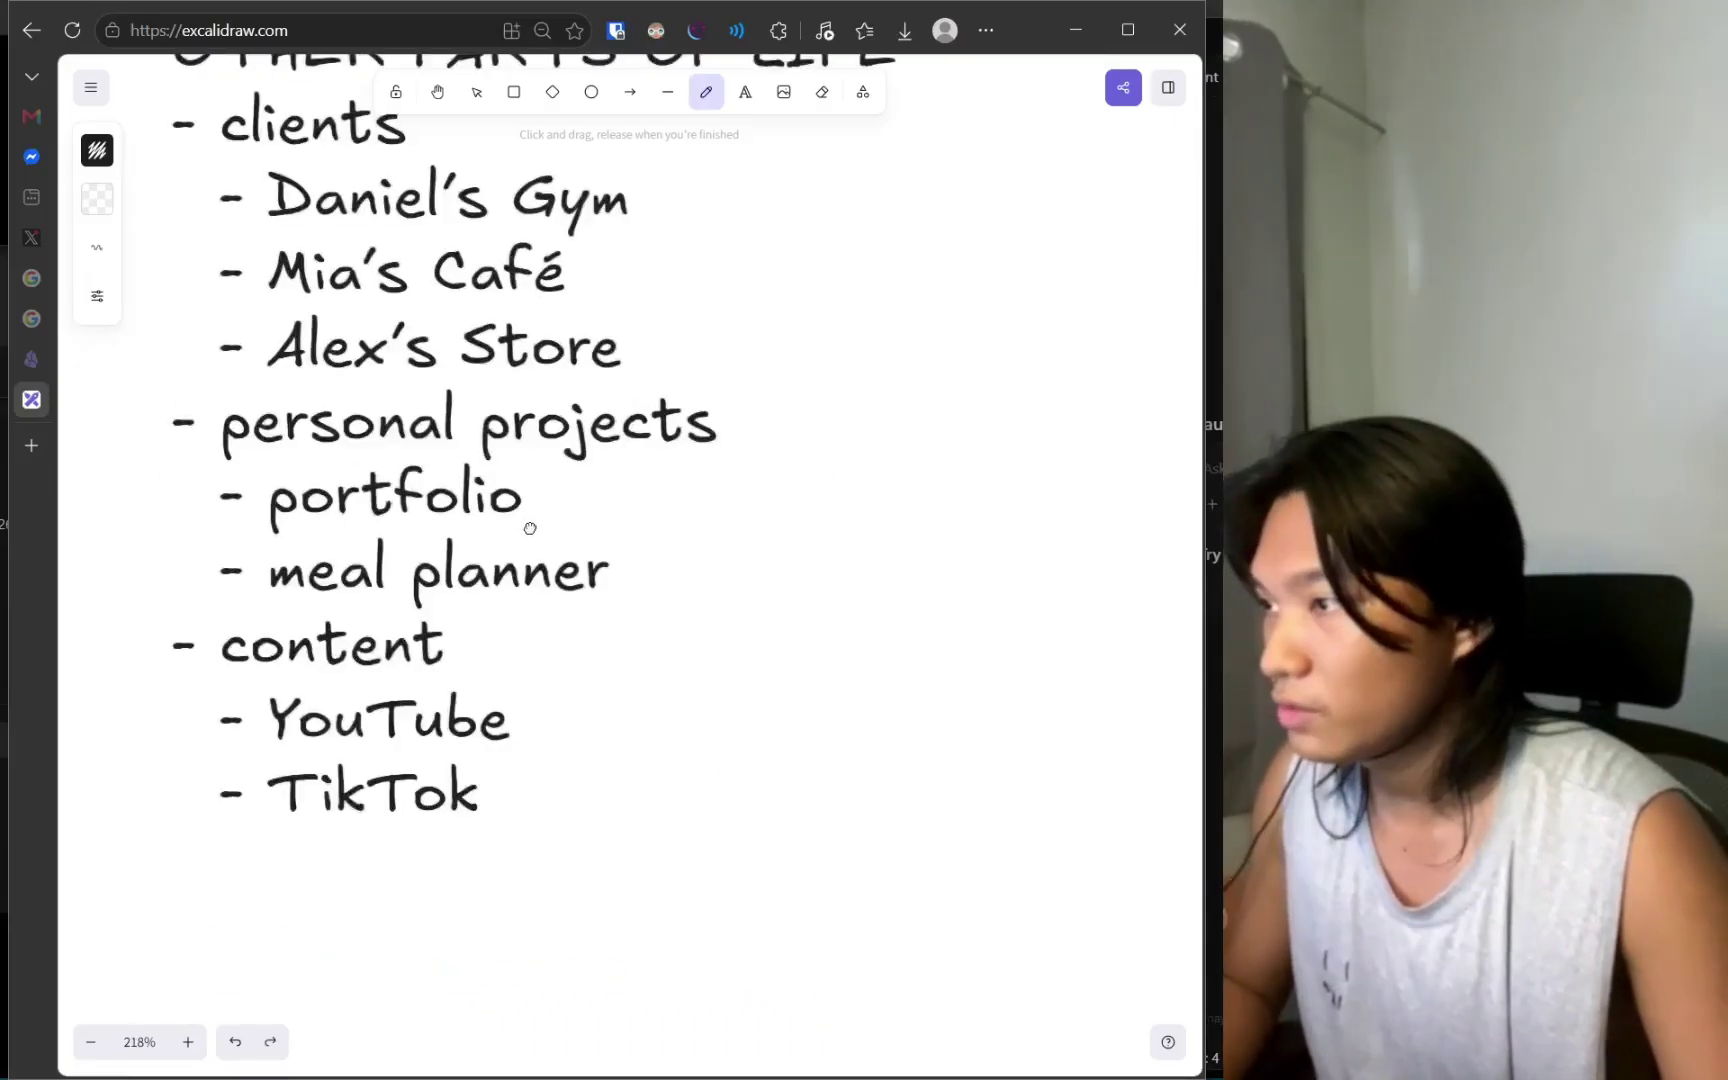
scroll(530, 528, "up", 3)
scroll(600, 560, "left", 2)
mouse_move(750, 568)
left_mouse_down()
mouse_move(270, 706)
mouse_move(409, 501)
left_mouse_up()
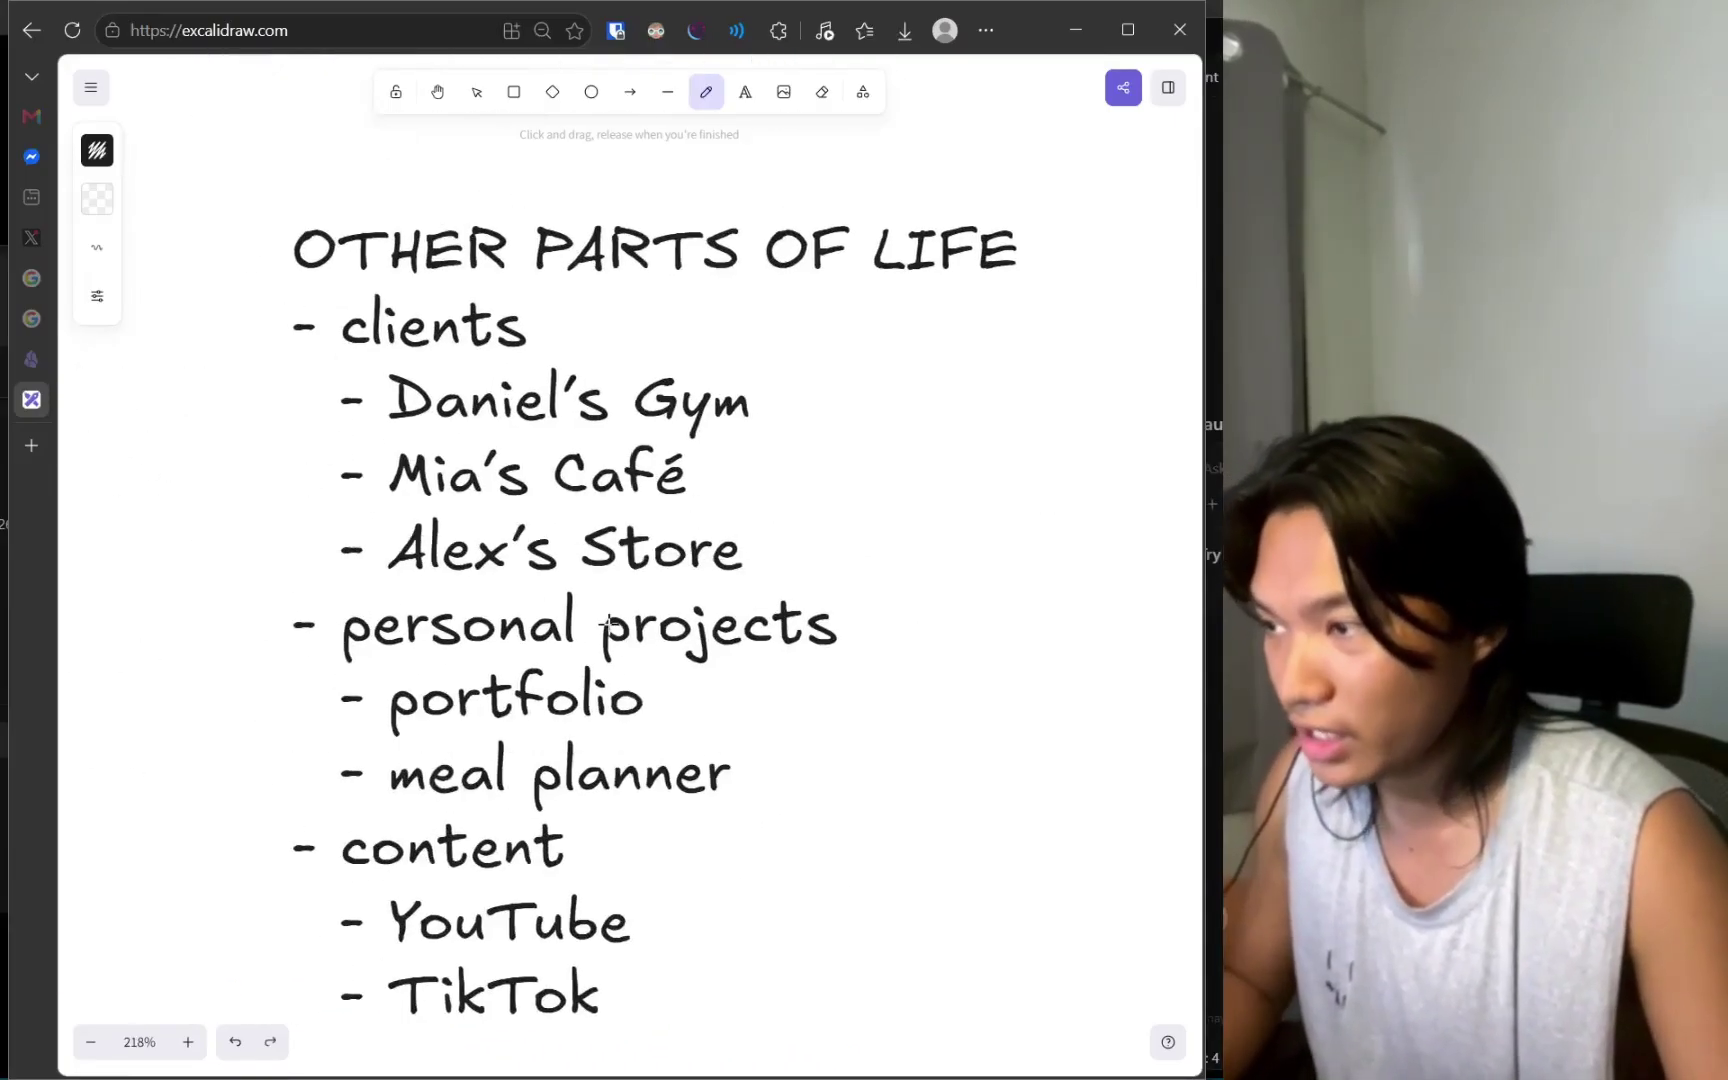
mouse_move(545, 652)
left_mouse_down()
mouse_move(297, 729)
mouse_move(656, 741)
mouse_move(753, 875)
left_mouse_up()
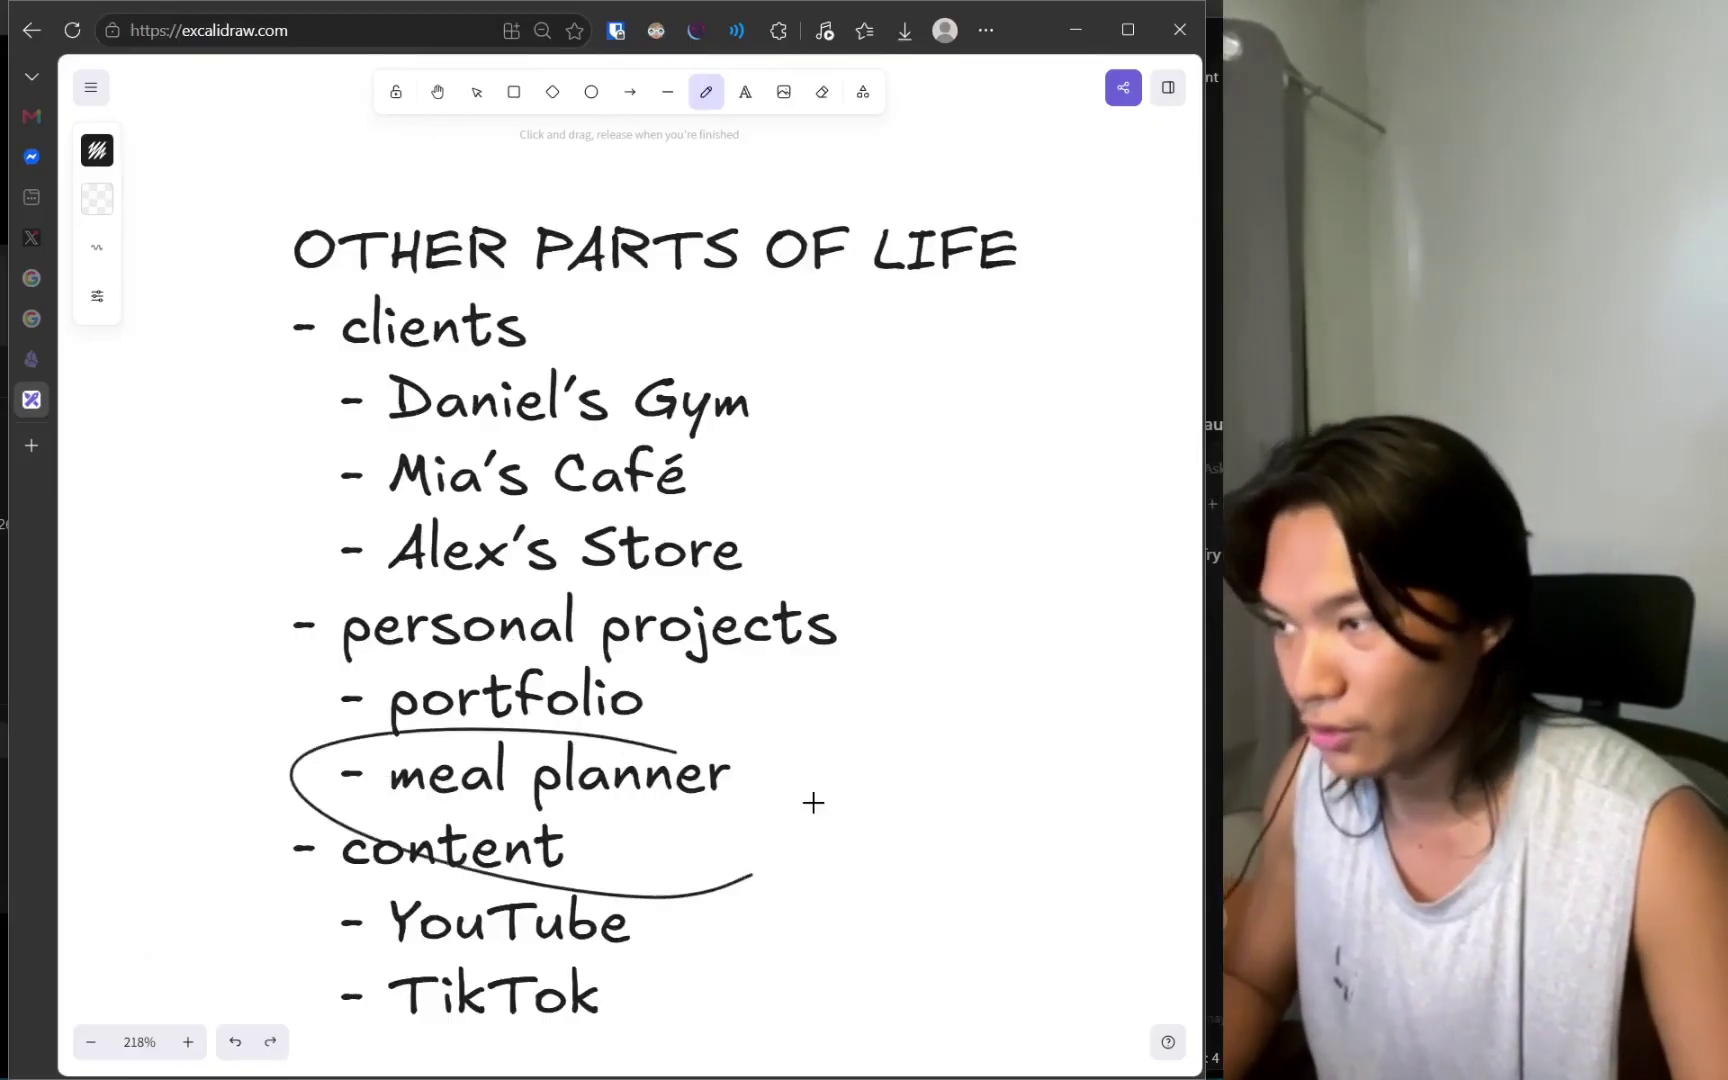
left_click_drag(813, 803, 630, 715)
Draw two freehand question marks in the empty space beside the School list.
scroll(764, 656, "down", 5)
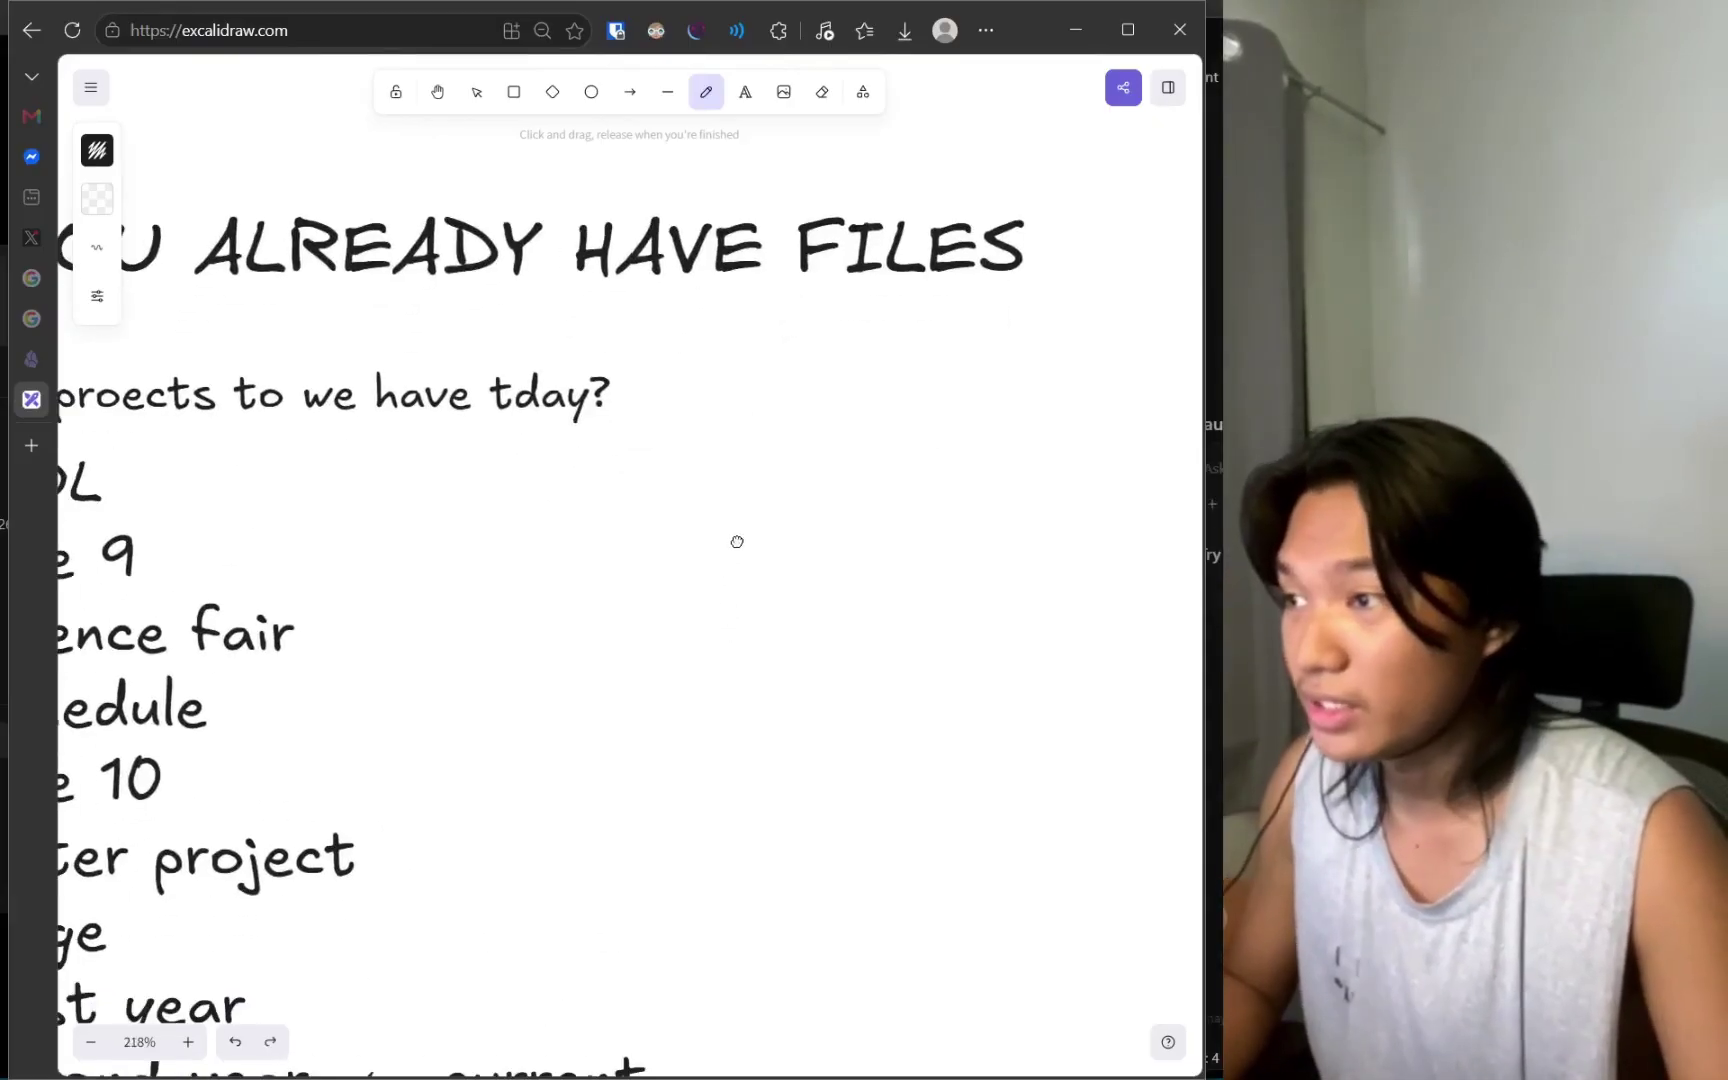
left_click_drag(540, 565, 640, 630)
left_click(616, 704)
left_click_drag(755, 548, 895, 565)
left_click_drag(829, 672, 823, 681)
left_click(704, 775)
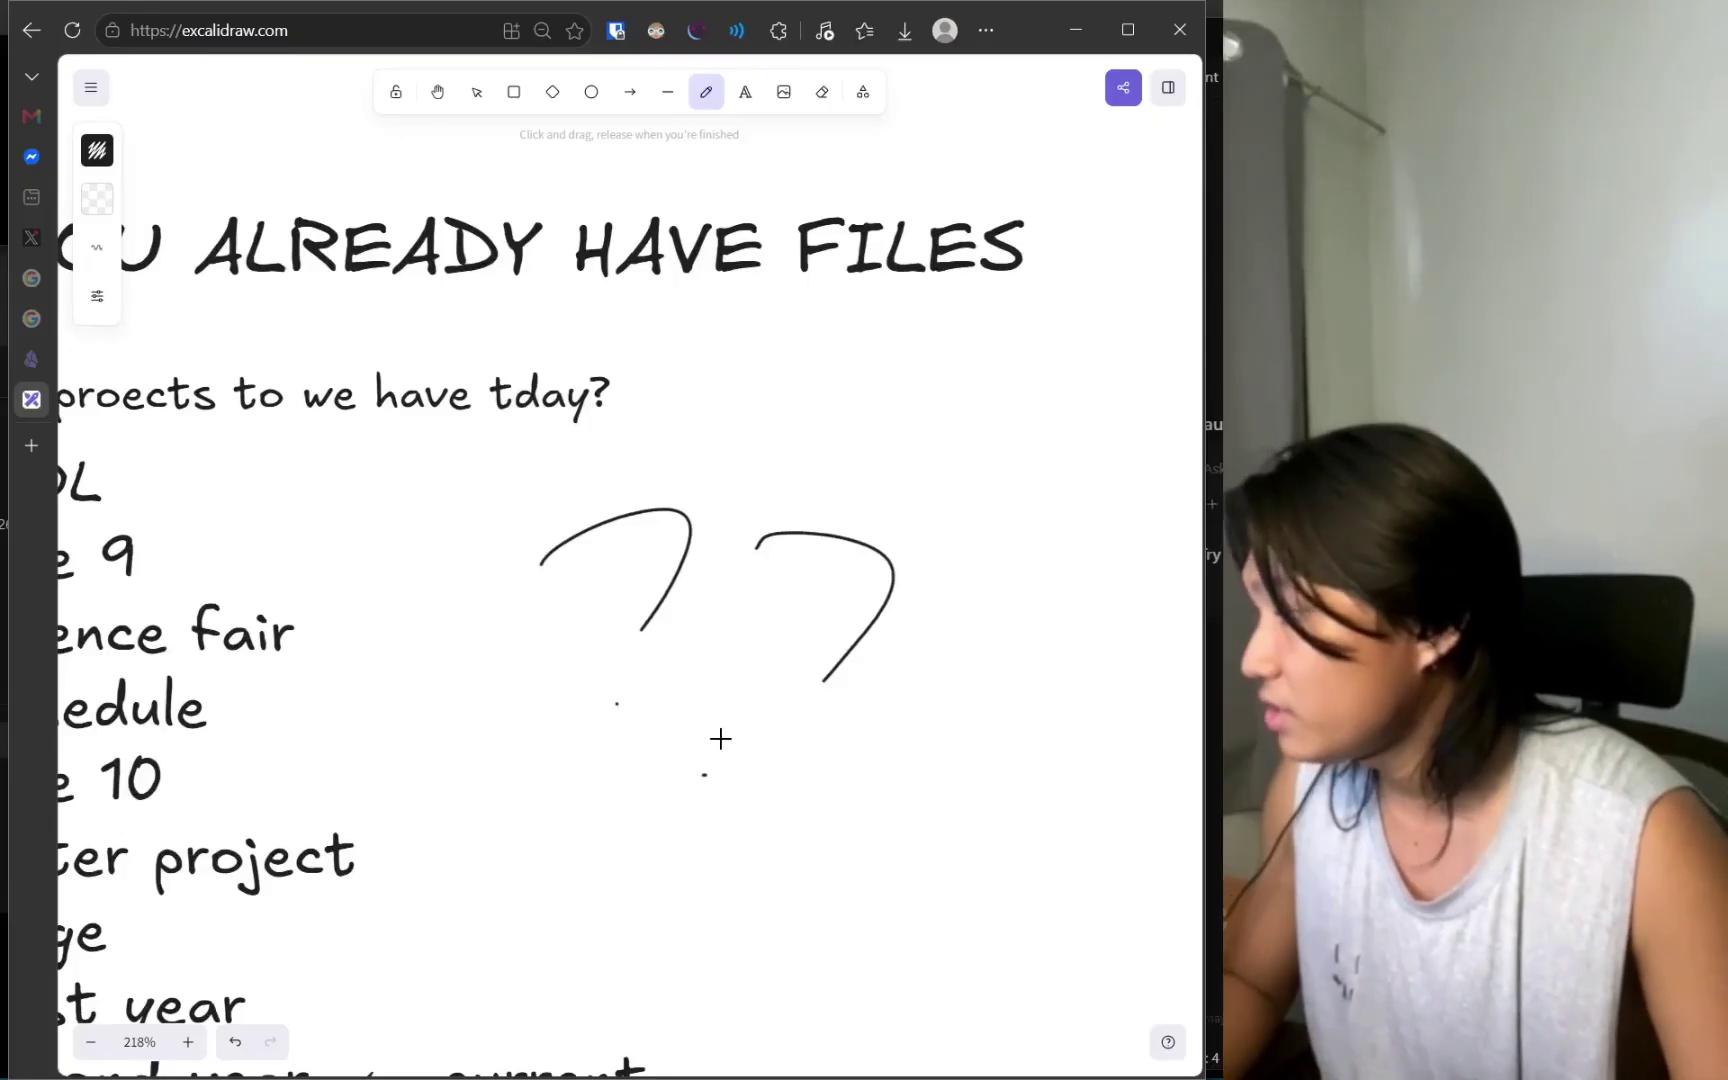
Examine the folder outline in section 06, Build the Starter Vault, and the routing notes in section 07, Write index.md.
key("h")
scroll(740, 730, "down", 5, "ctrl")
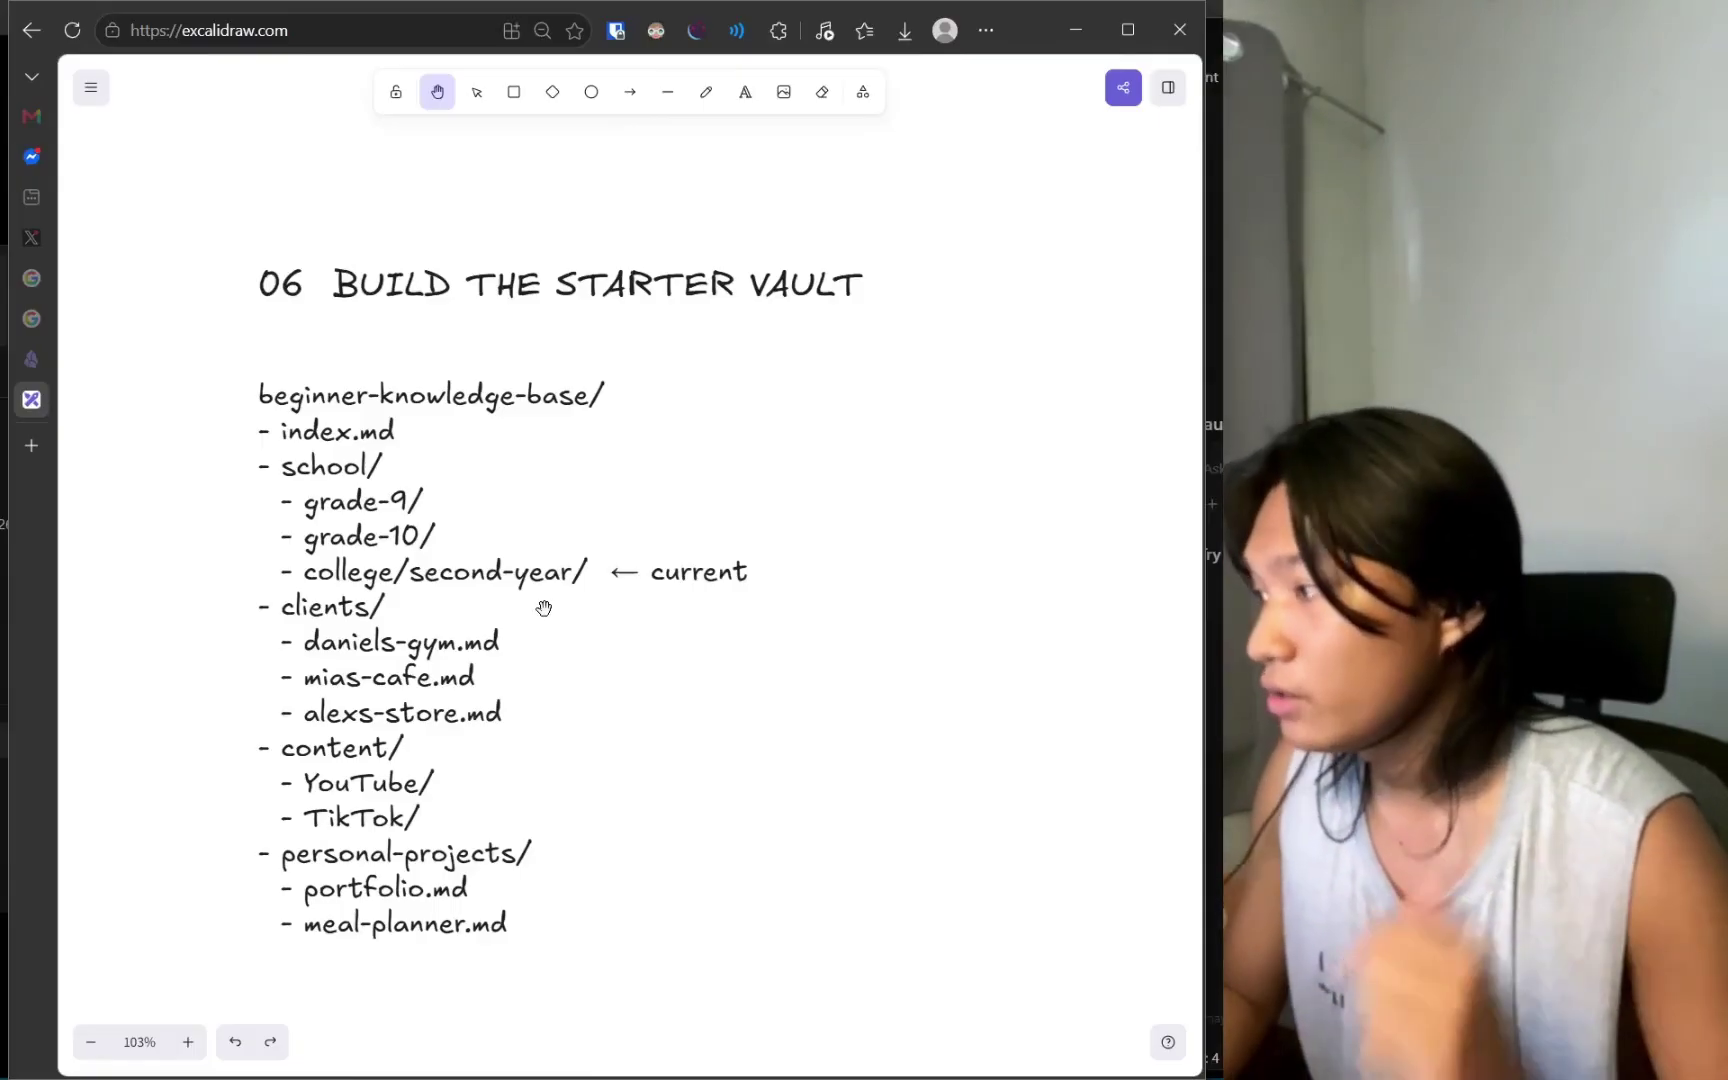
scroll(543, 608, "up", 8)
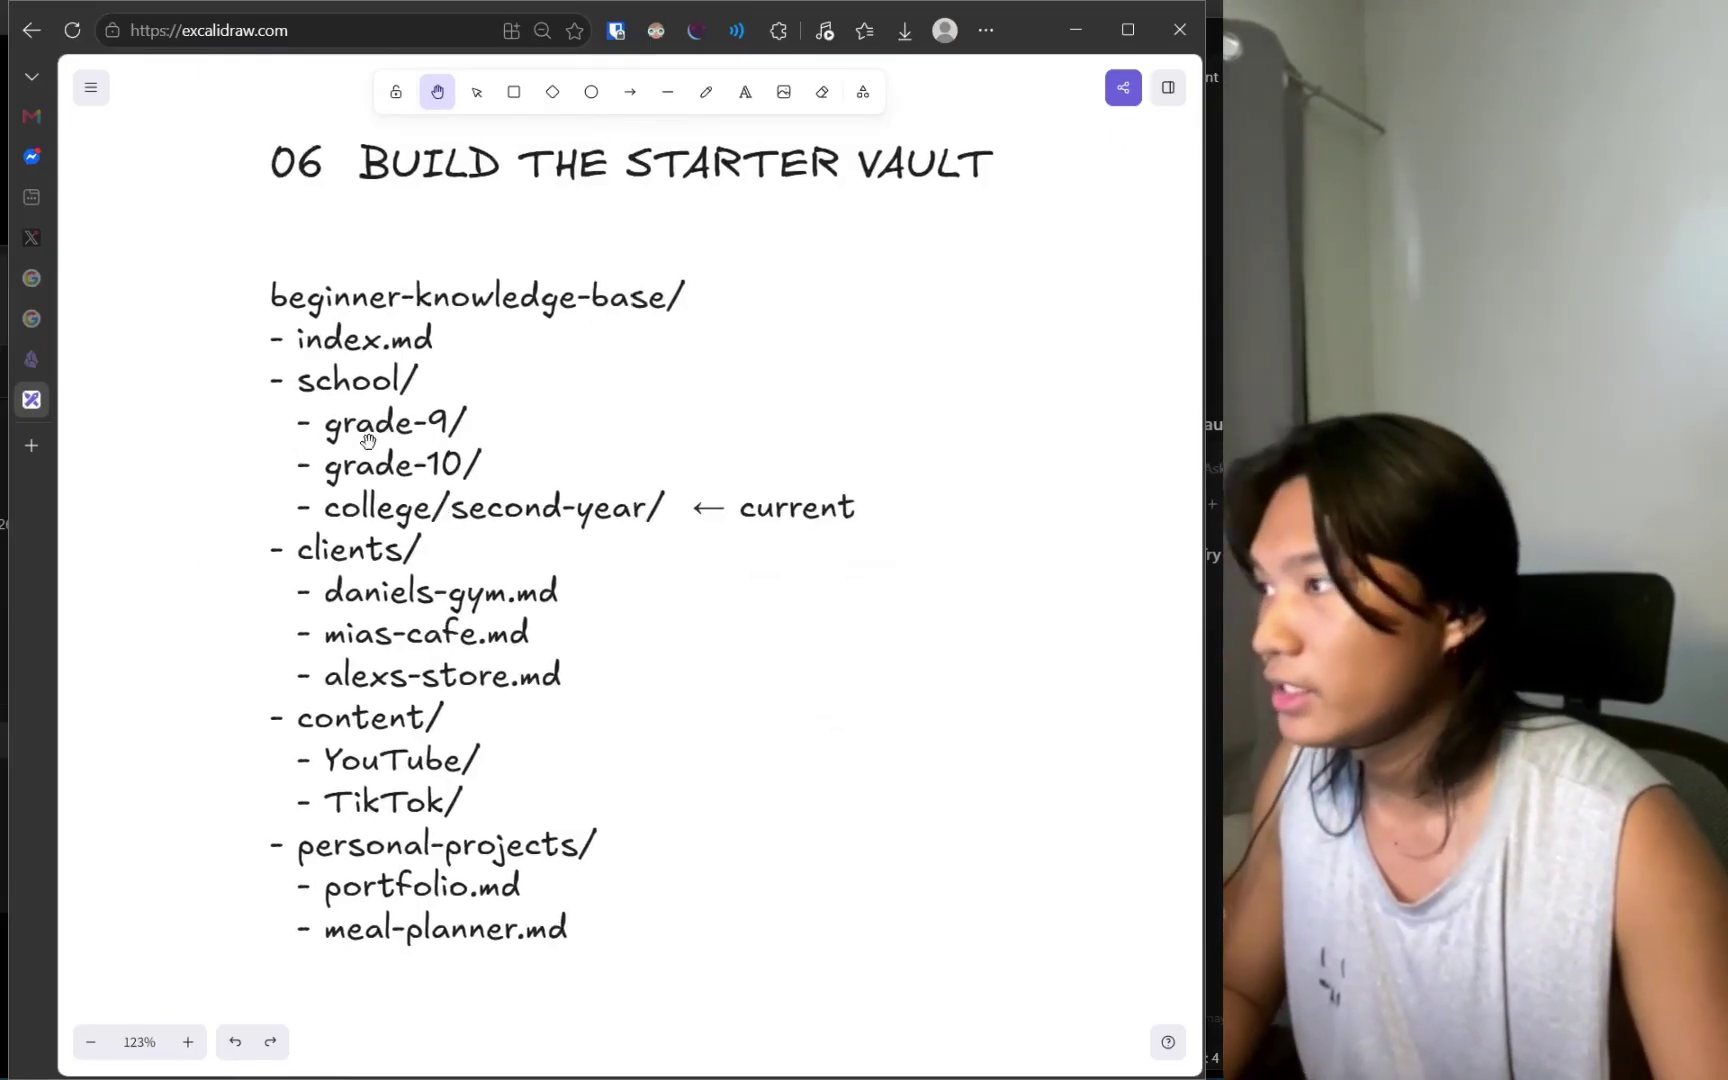
left_click_drag(512, 545, 528, 488)
scroll(528, 488, "up", 1)
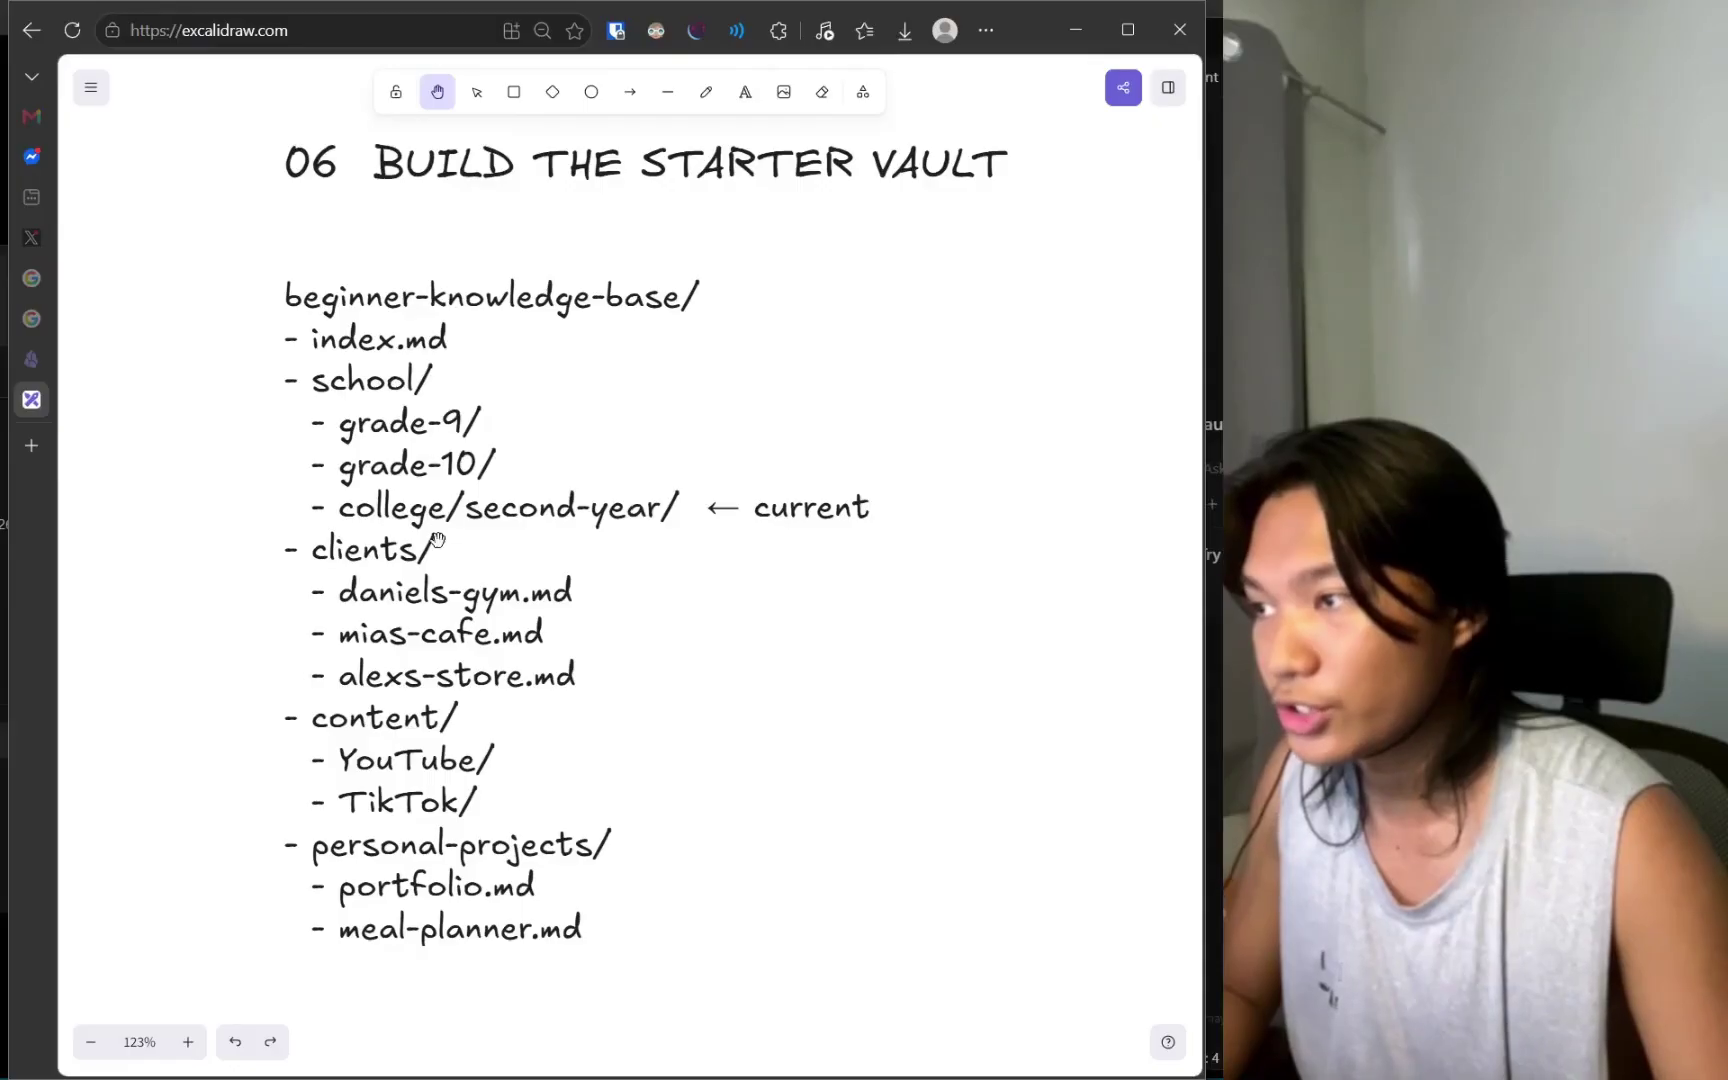
scroll(845, 702, "down", 7)
scroll(807, 704, "down", 3)
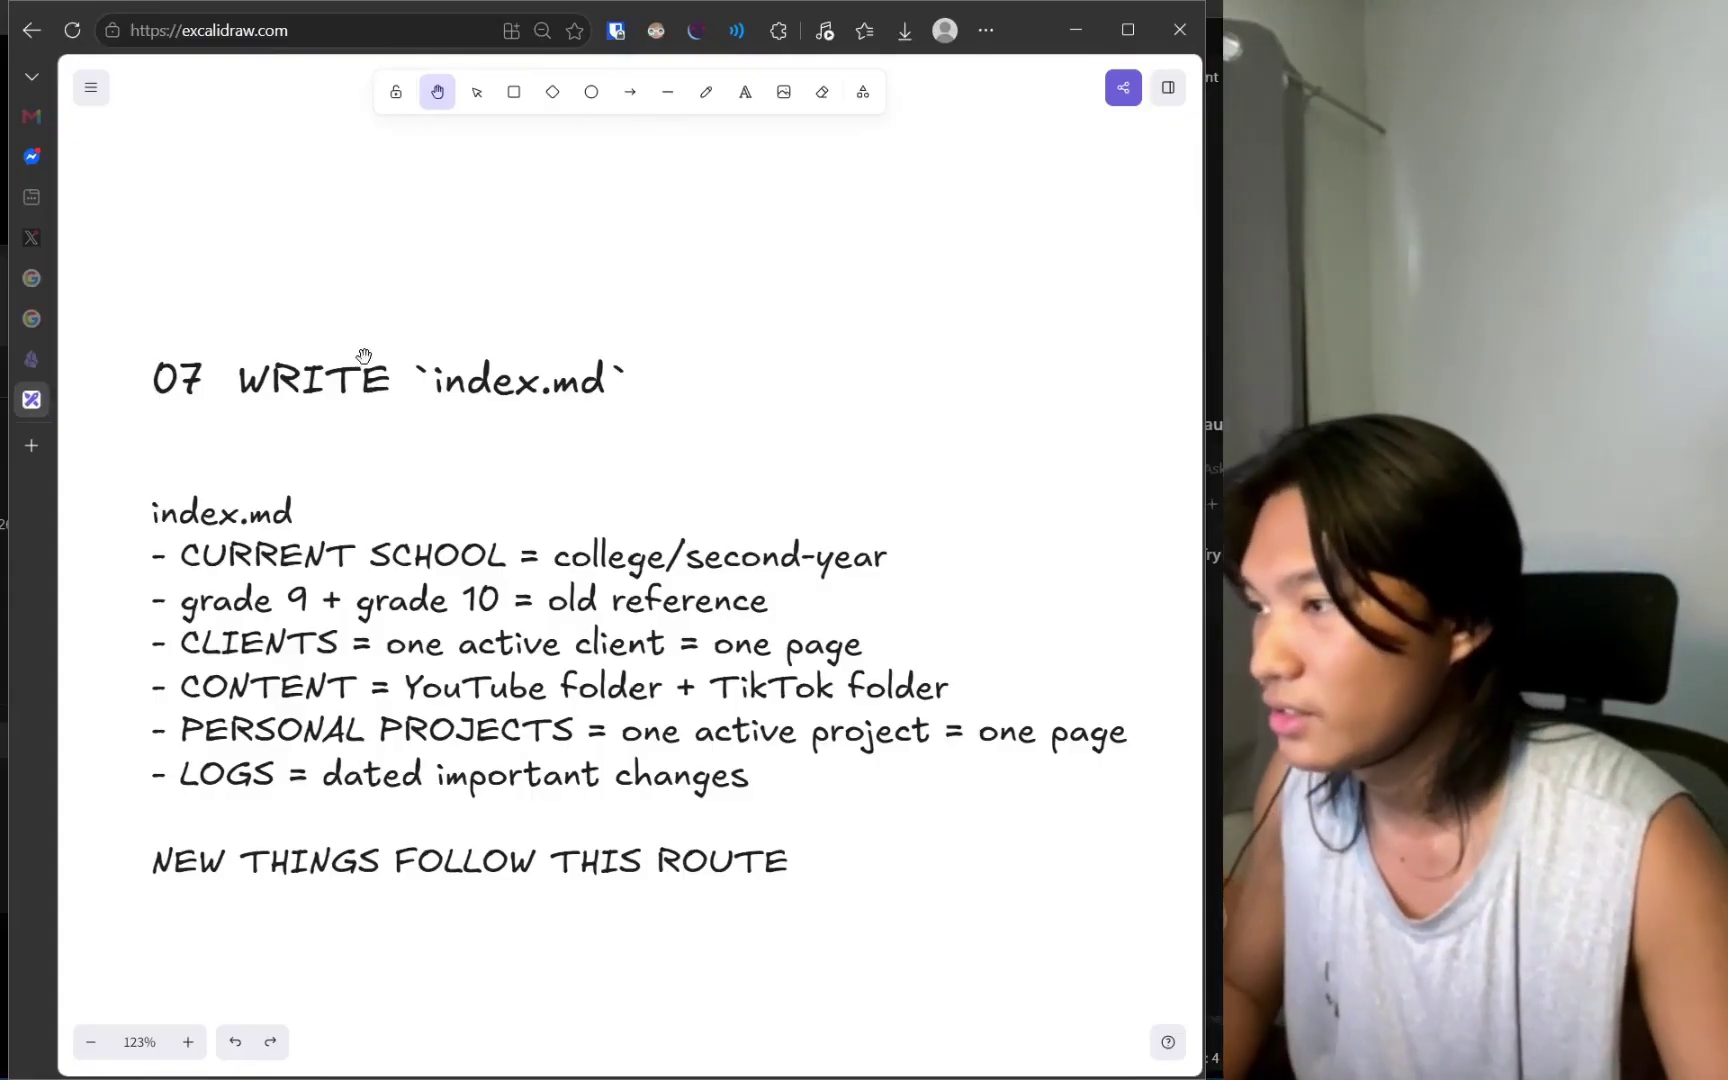
left_click_drag(529, 501, 644, 551)
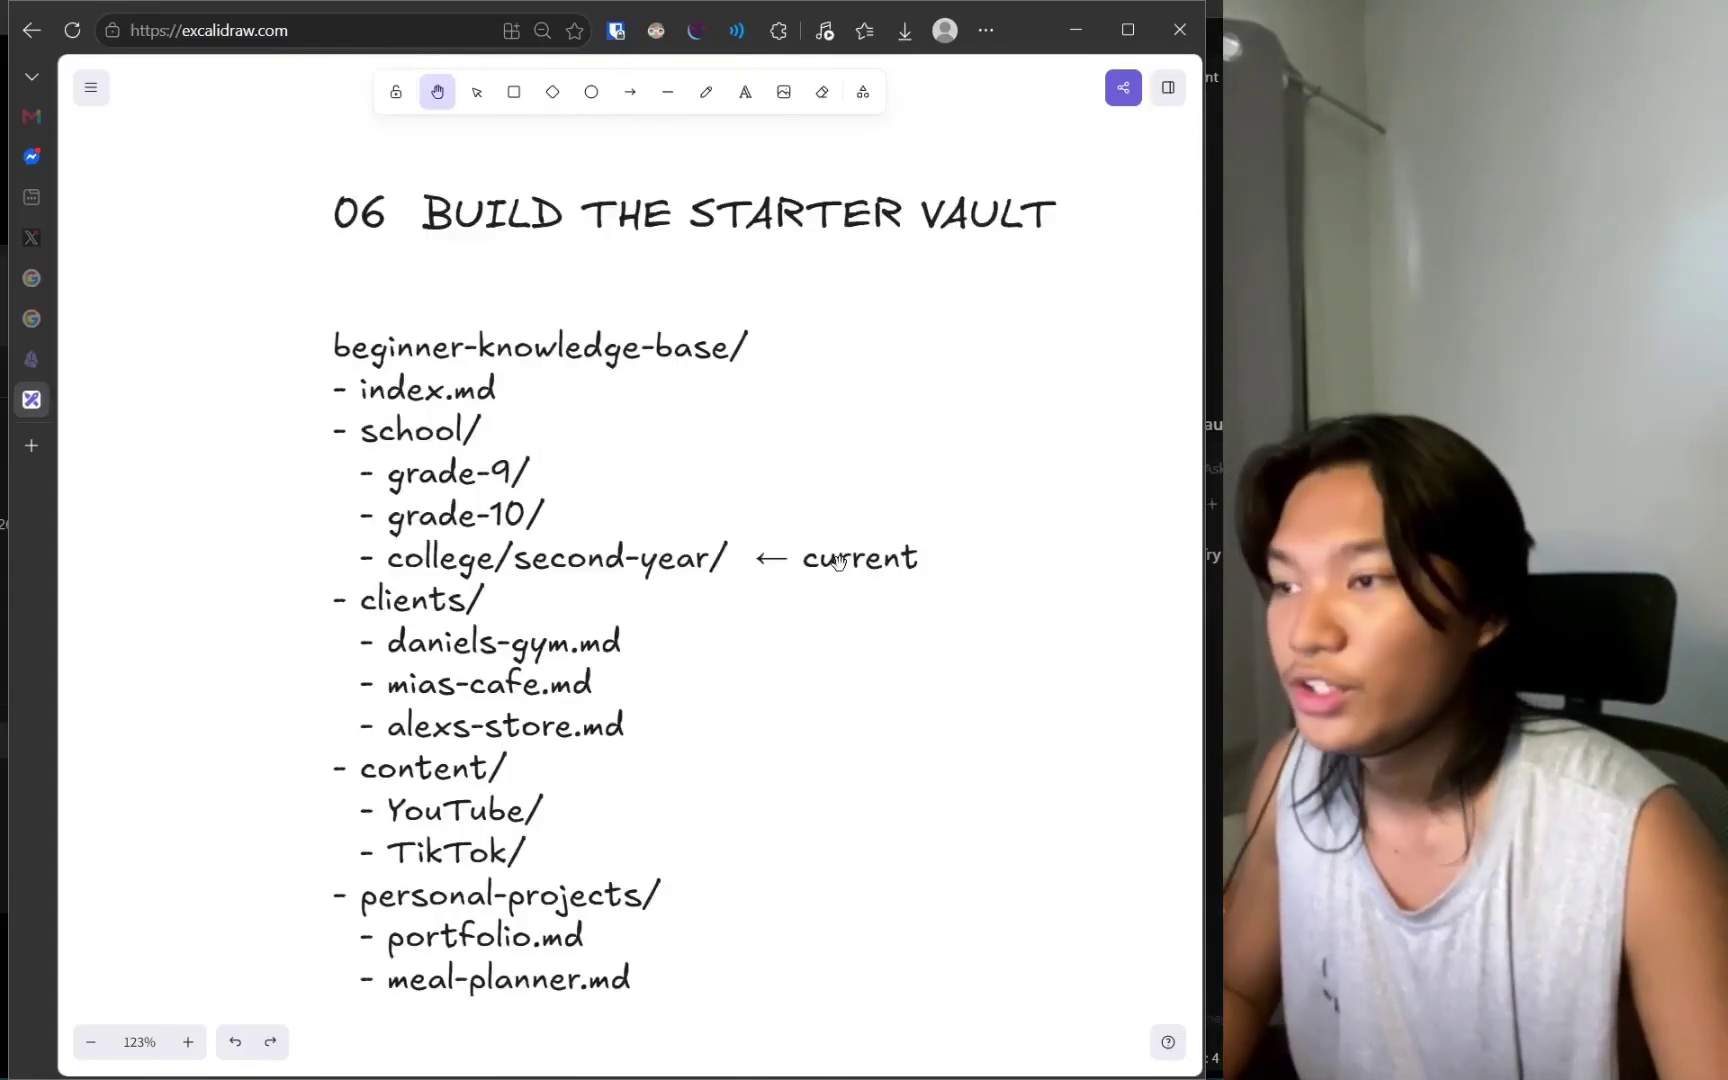
Delete the grade-9/ line from the school folder in the section 06 starter vault outline.
scroll(737, 445, "up", 5)
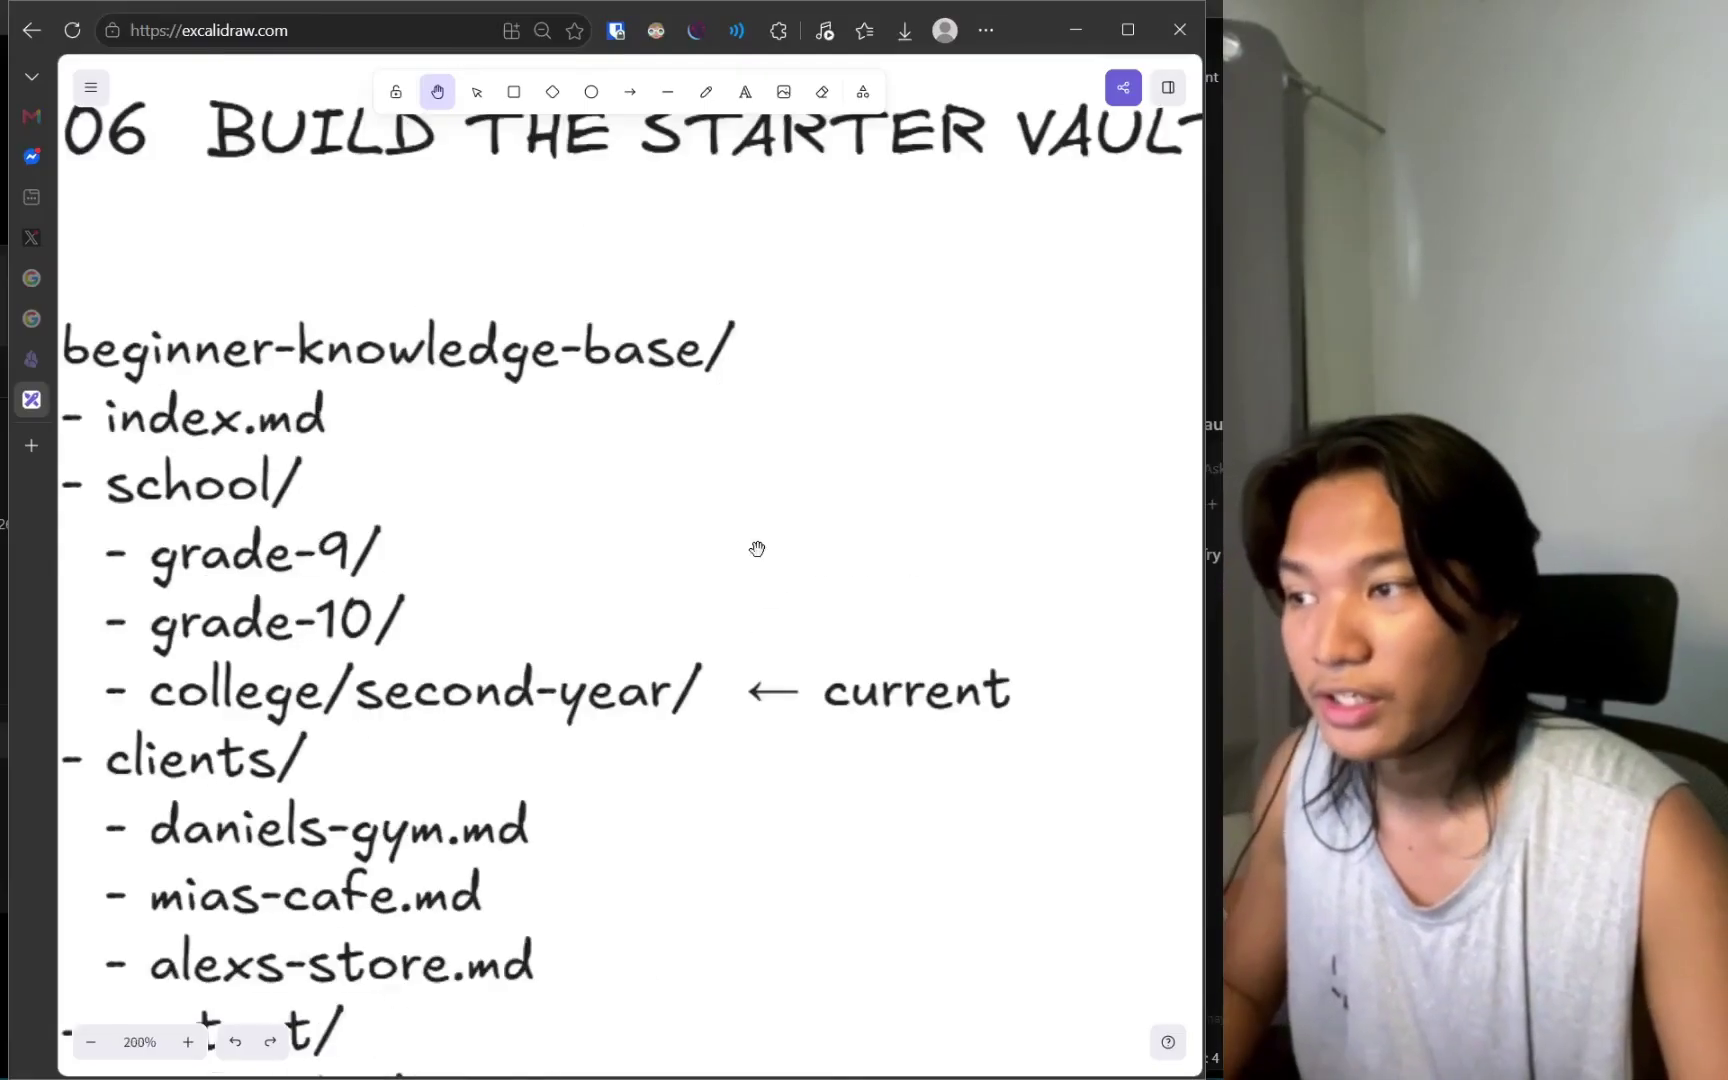
key("p")
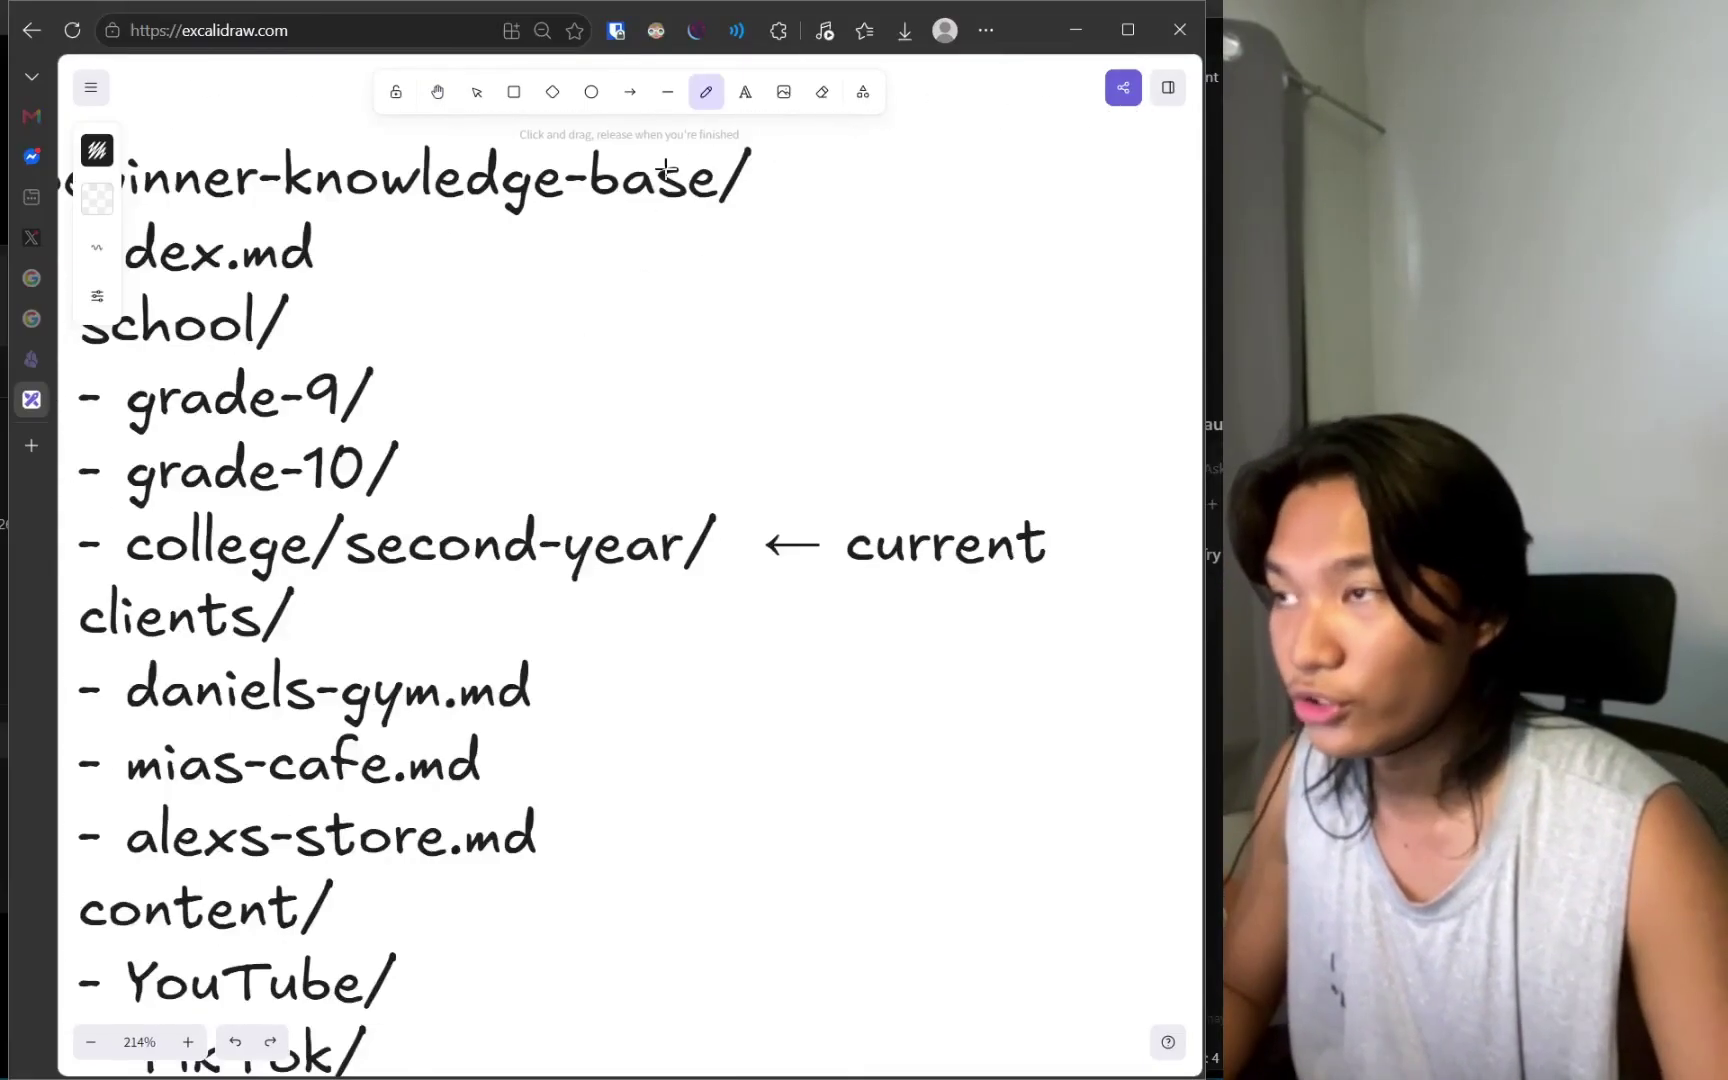
left_click(745, 91)
left_click(687, 541)
scroll(676, 422, "down", 3)
scroll(725, 373, "up", 2)
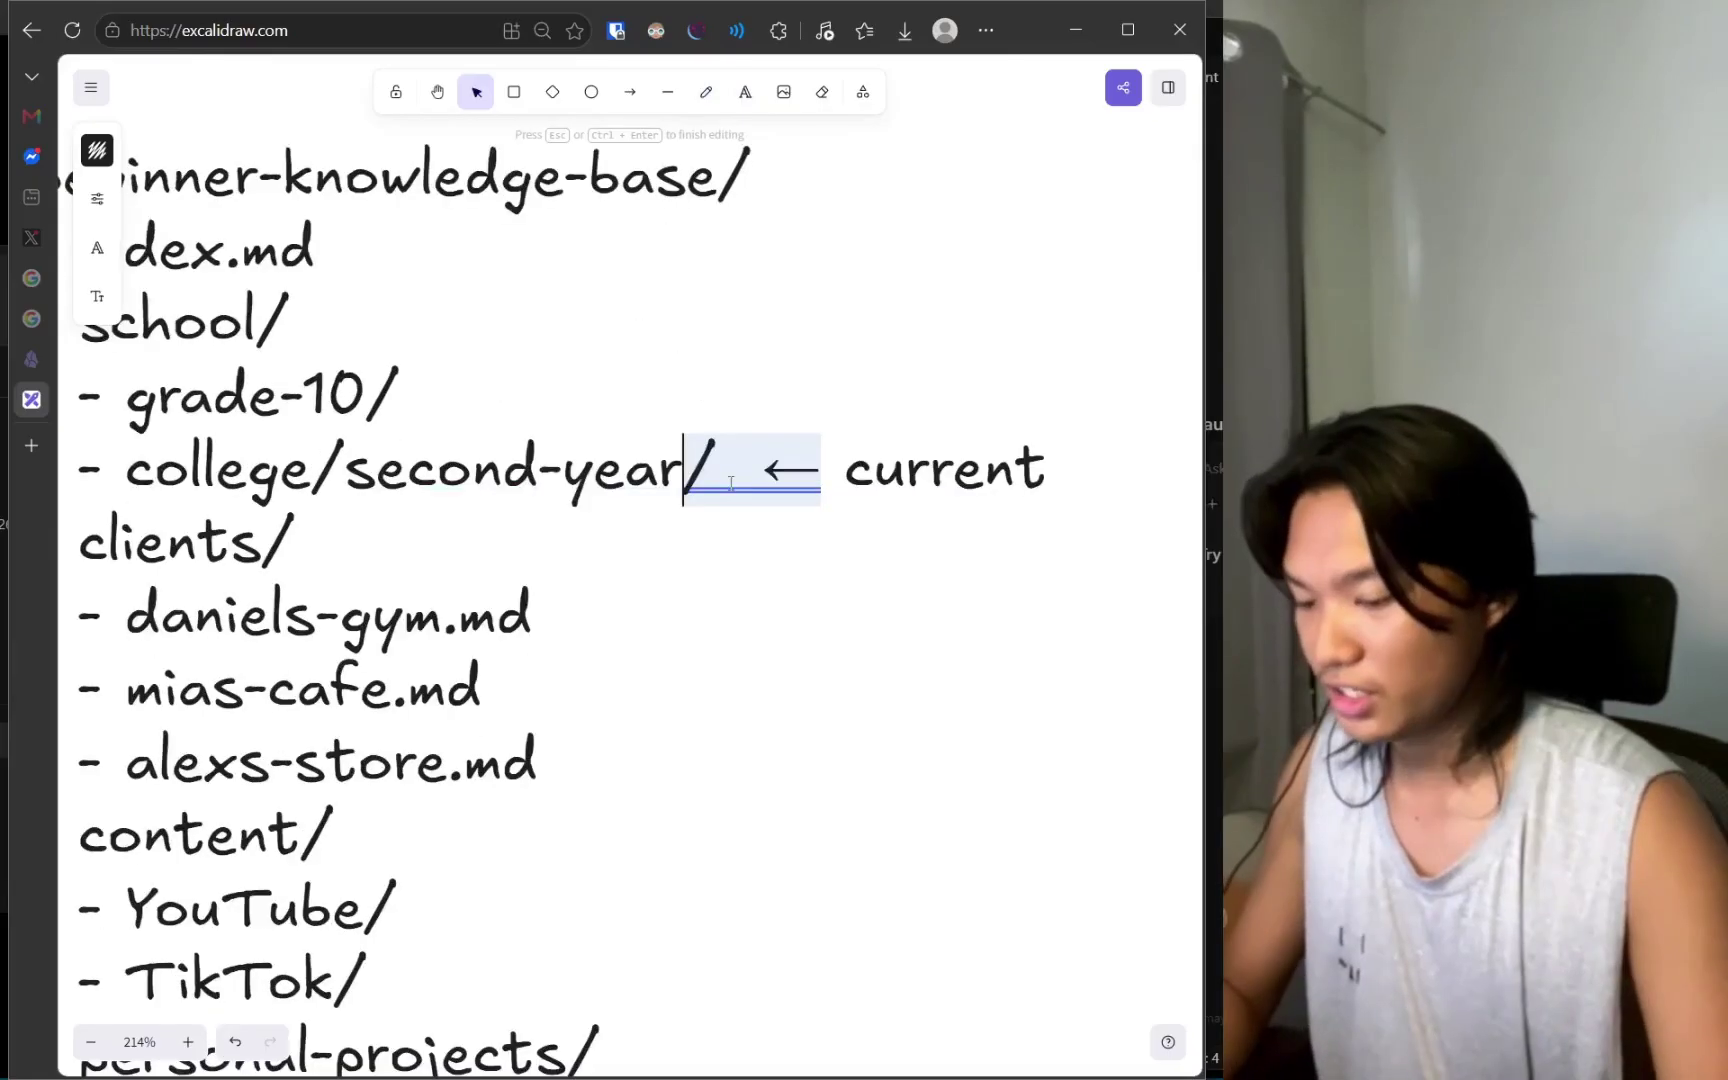
type("0")
key("BackSpace")
type("-cur")
key("BackSpace")
key("BackSpace")
key("BackSpace")
key("BackSpace")
key("Escape")
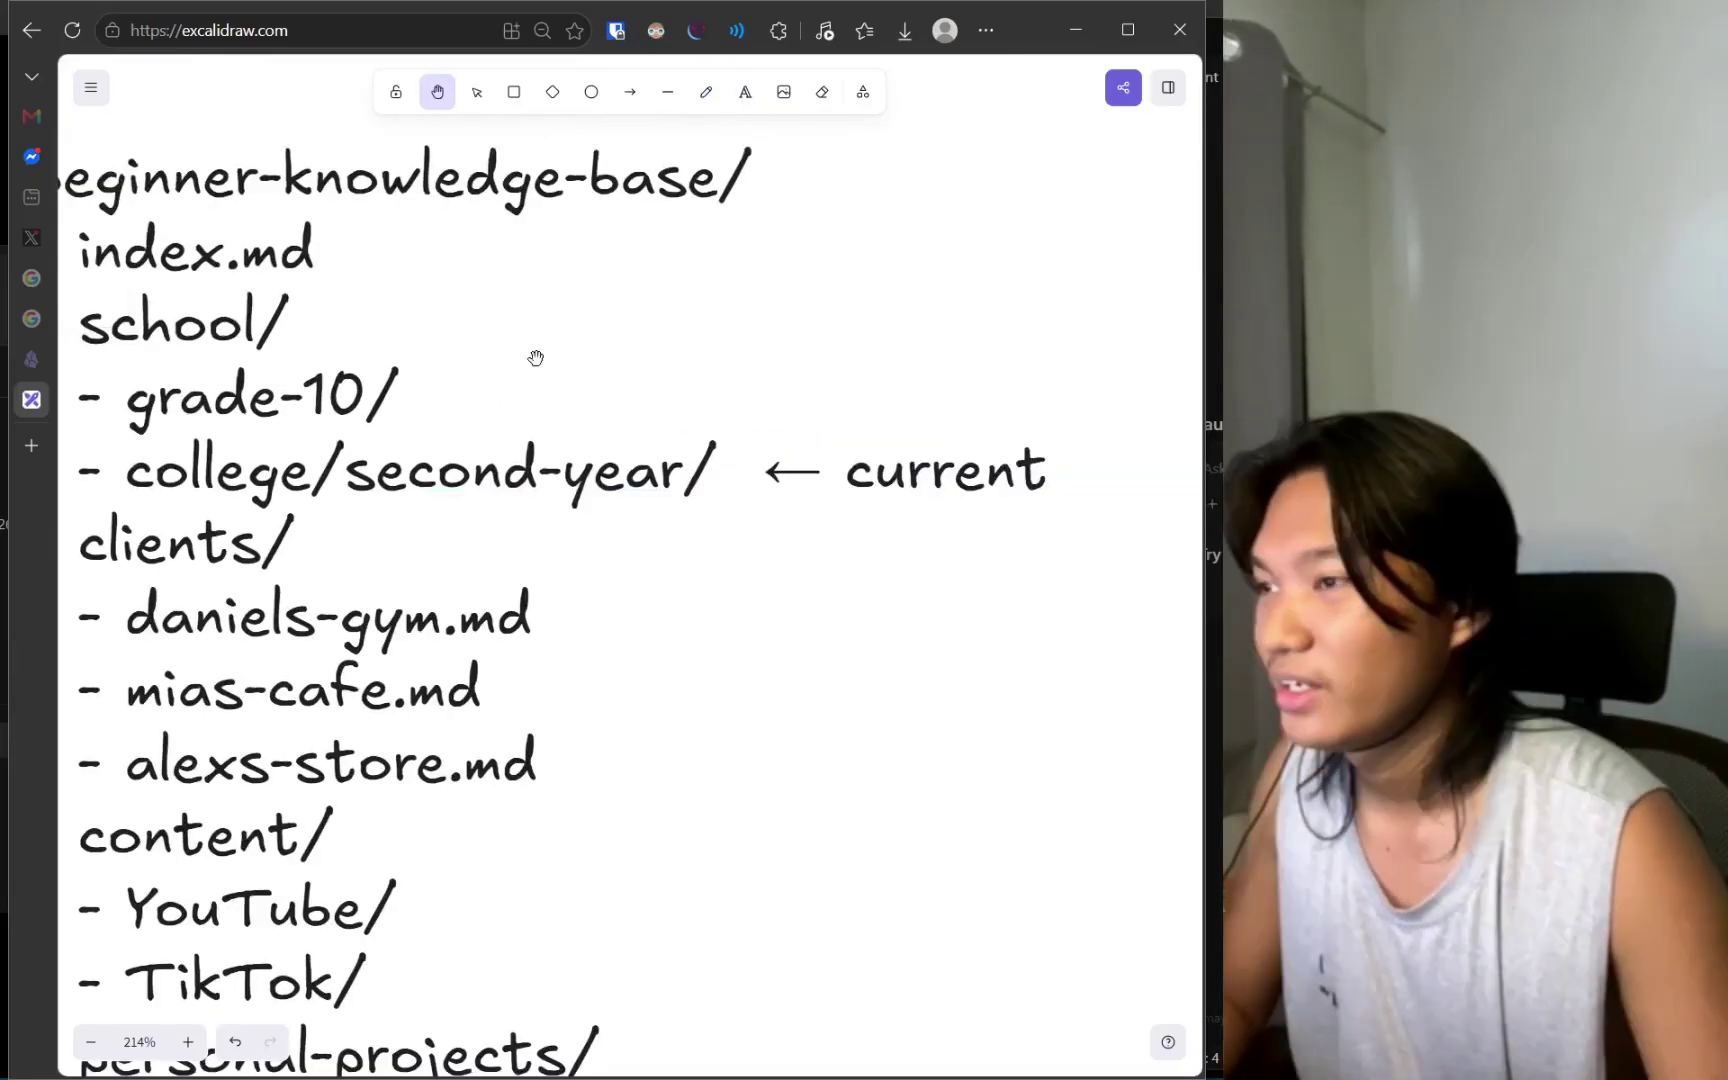
Examine the section 06 vault outline from index.md through the school, clients, content and personal-projects folders.
key("h")
left_click_drag(536, 359, 772, 382)
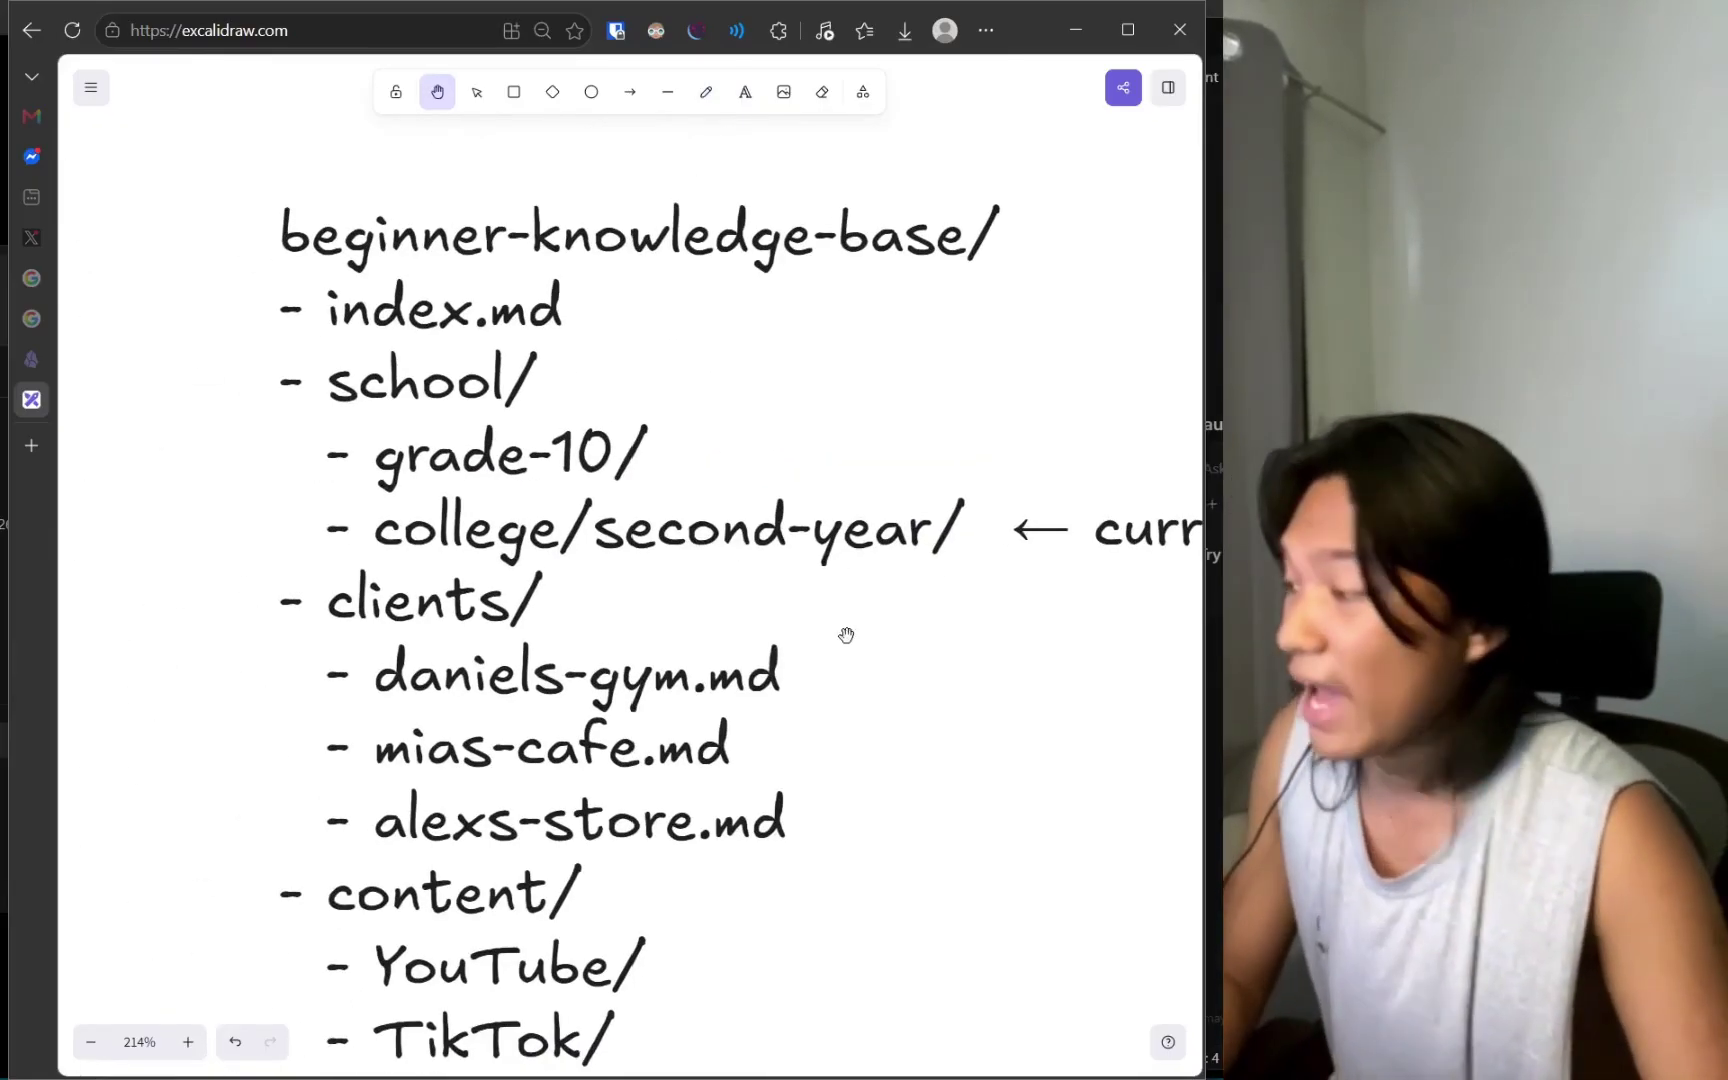
scroll(841, 633, "down", 5)
scroll(960, 667, "down", 2)
scroll(808, 616, "up", 2)
scroll(815, 625, "up", 1)
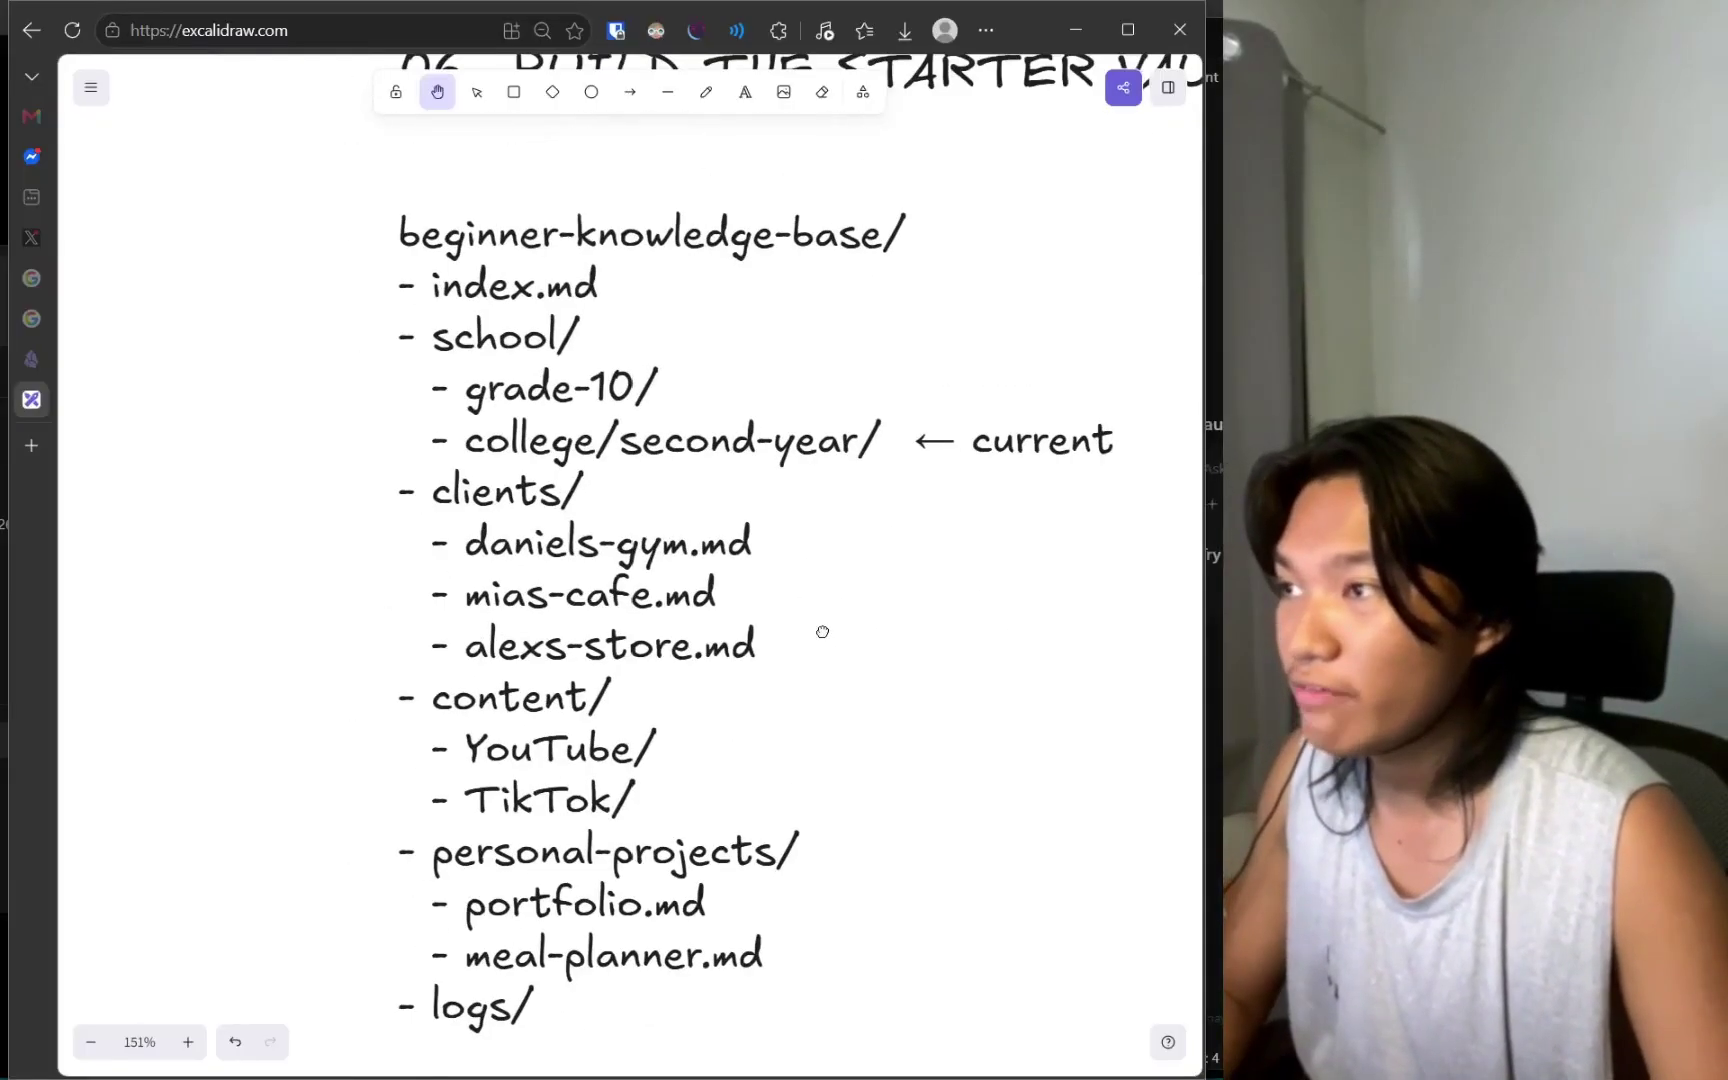
scroll(740, 508, "up", 4)
scroll(746, 514, "down", 3)
scroll(746, 514, "left", 3)
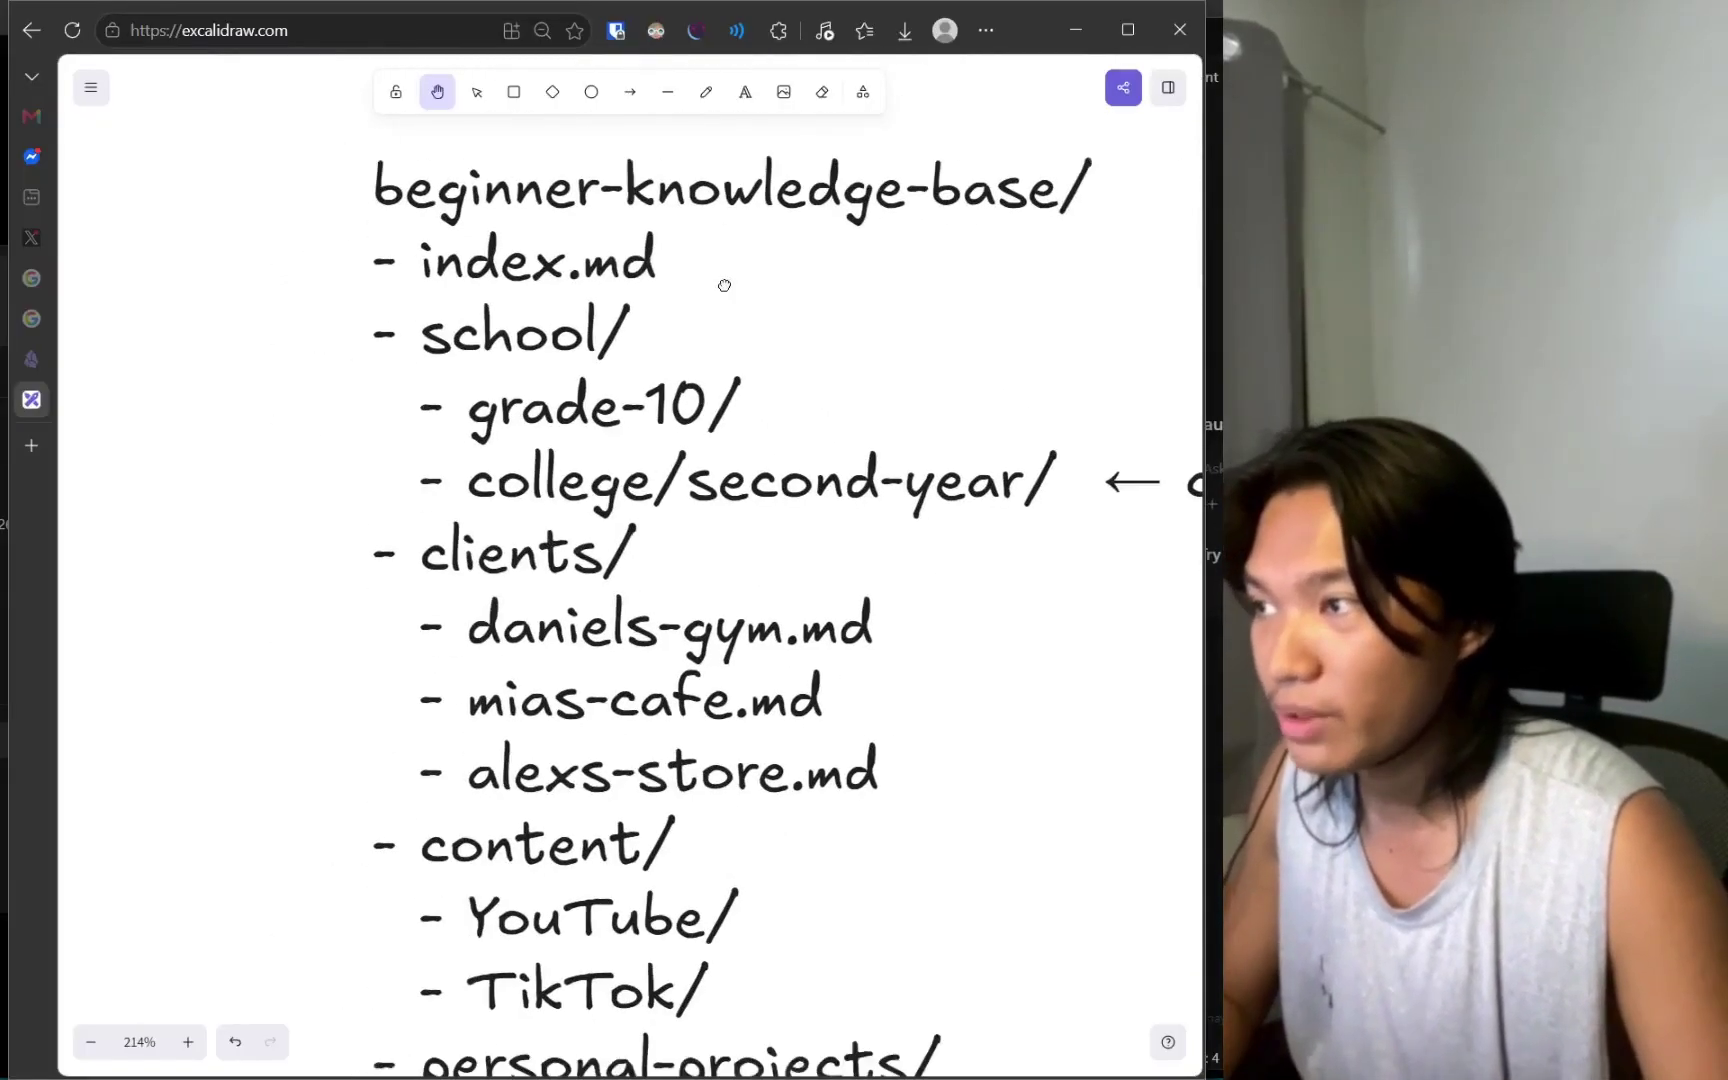
scroll(765, 448, "down", 2)
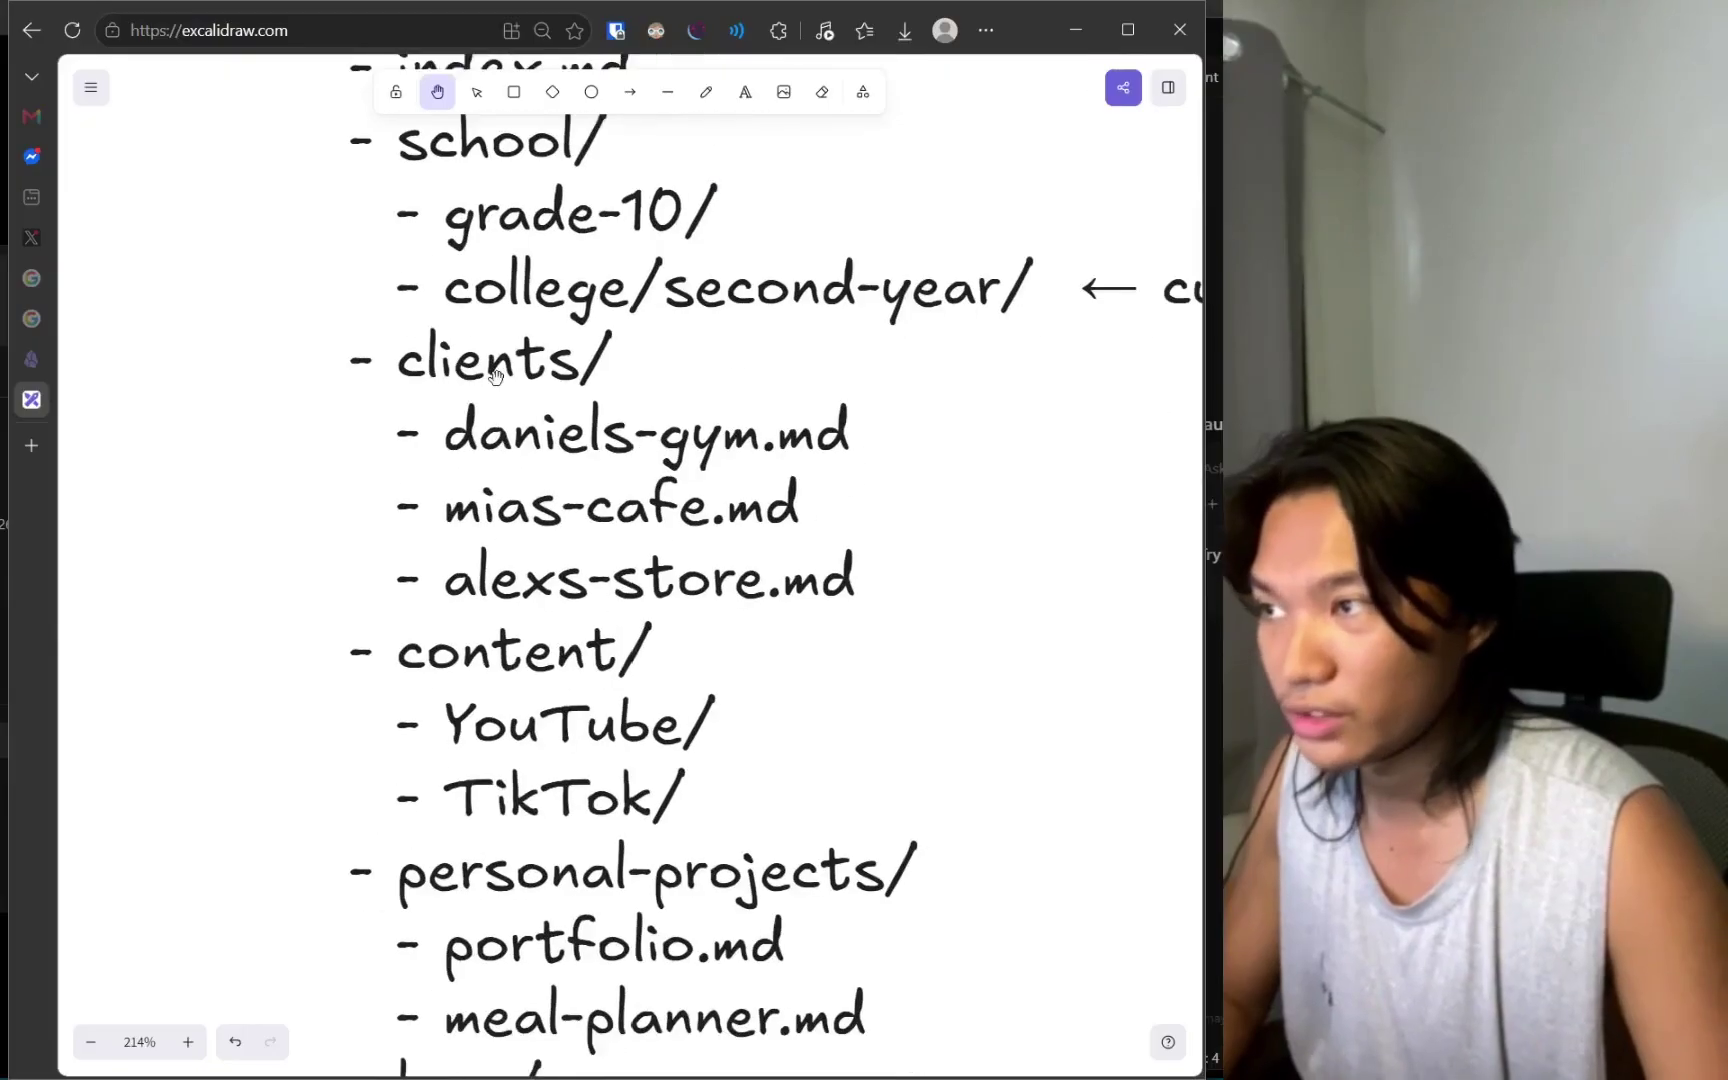
scroll(638, 420, "down", 3)
scroll(872, 413, "down", 2)
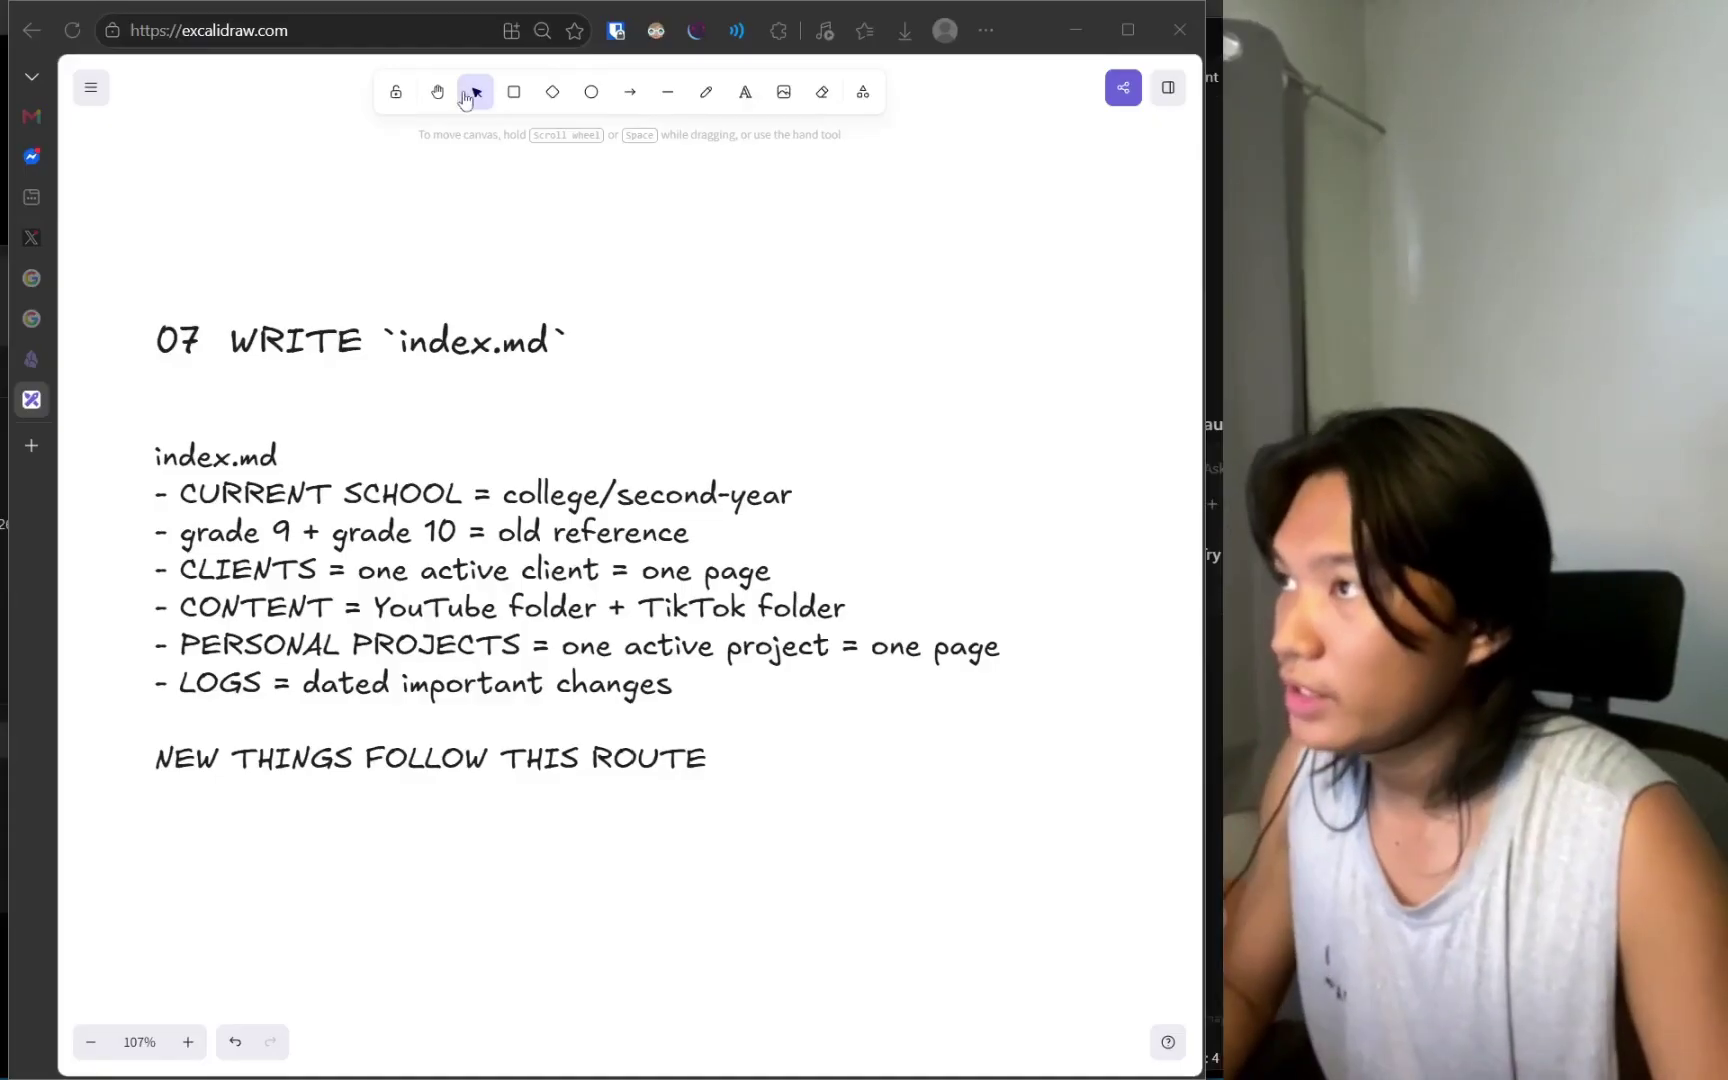
Add a text note reading "what are my ?" between the section 07 heading and the index.md routing list.
left_click(437, 91)
left_click_drag(460, 346, 612, 490)
scroll(666, 504, "up", 3)
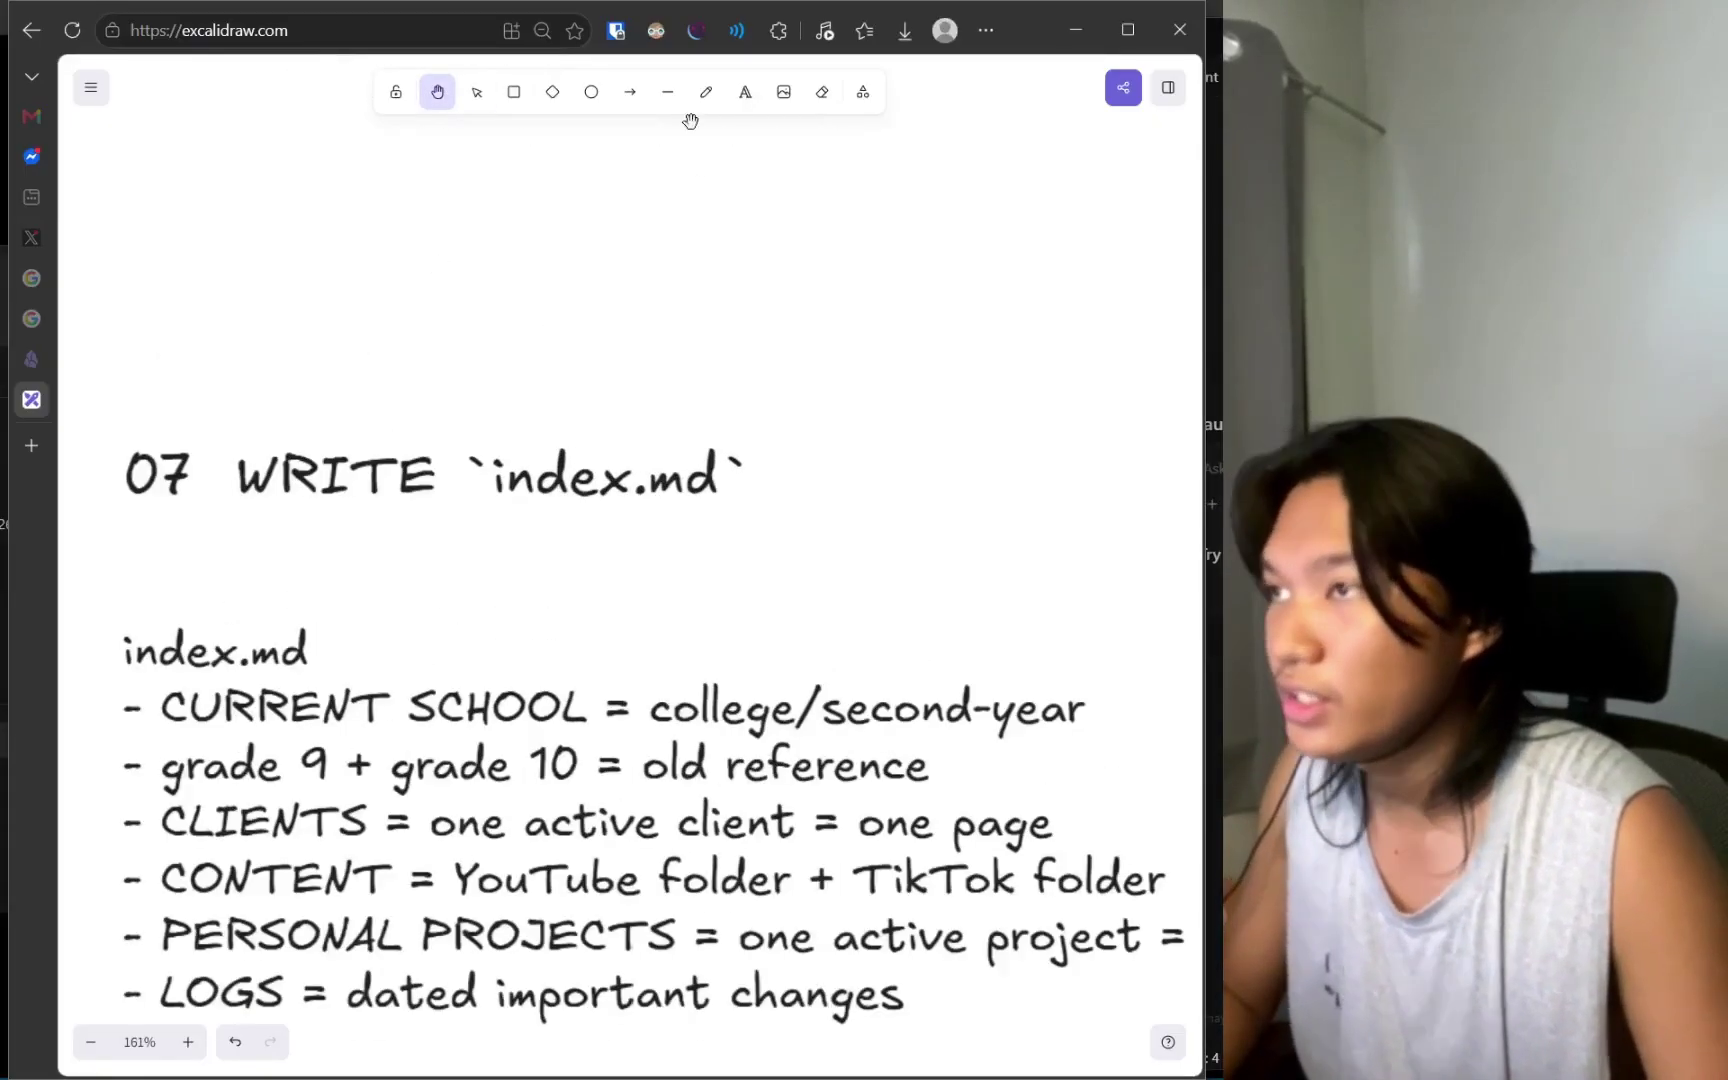
left_click(745, 91)
scroll(674, 237, "down", 3)
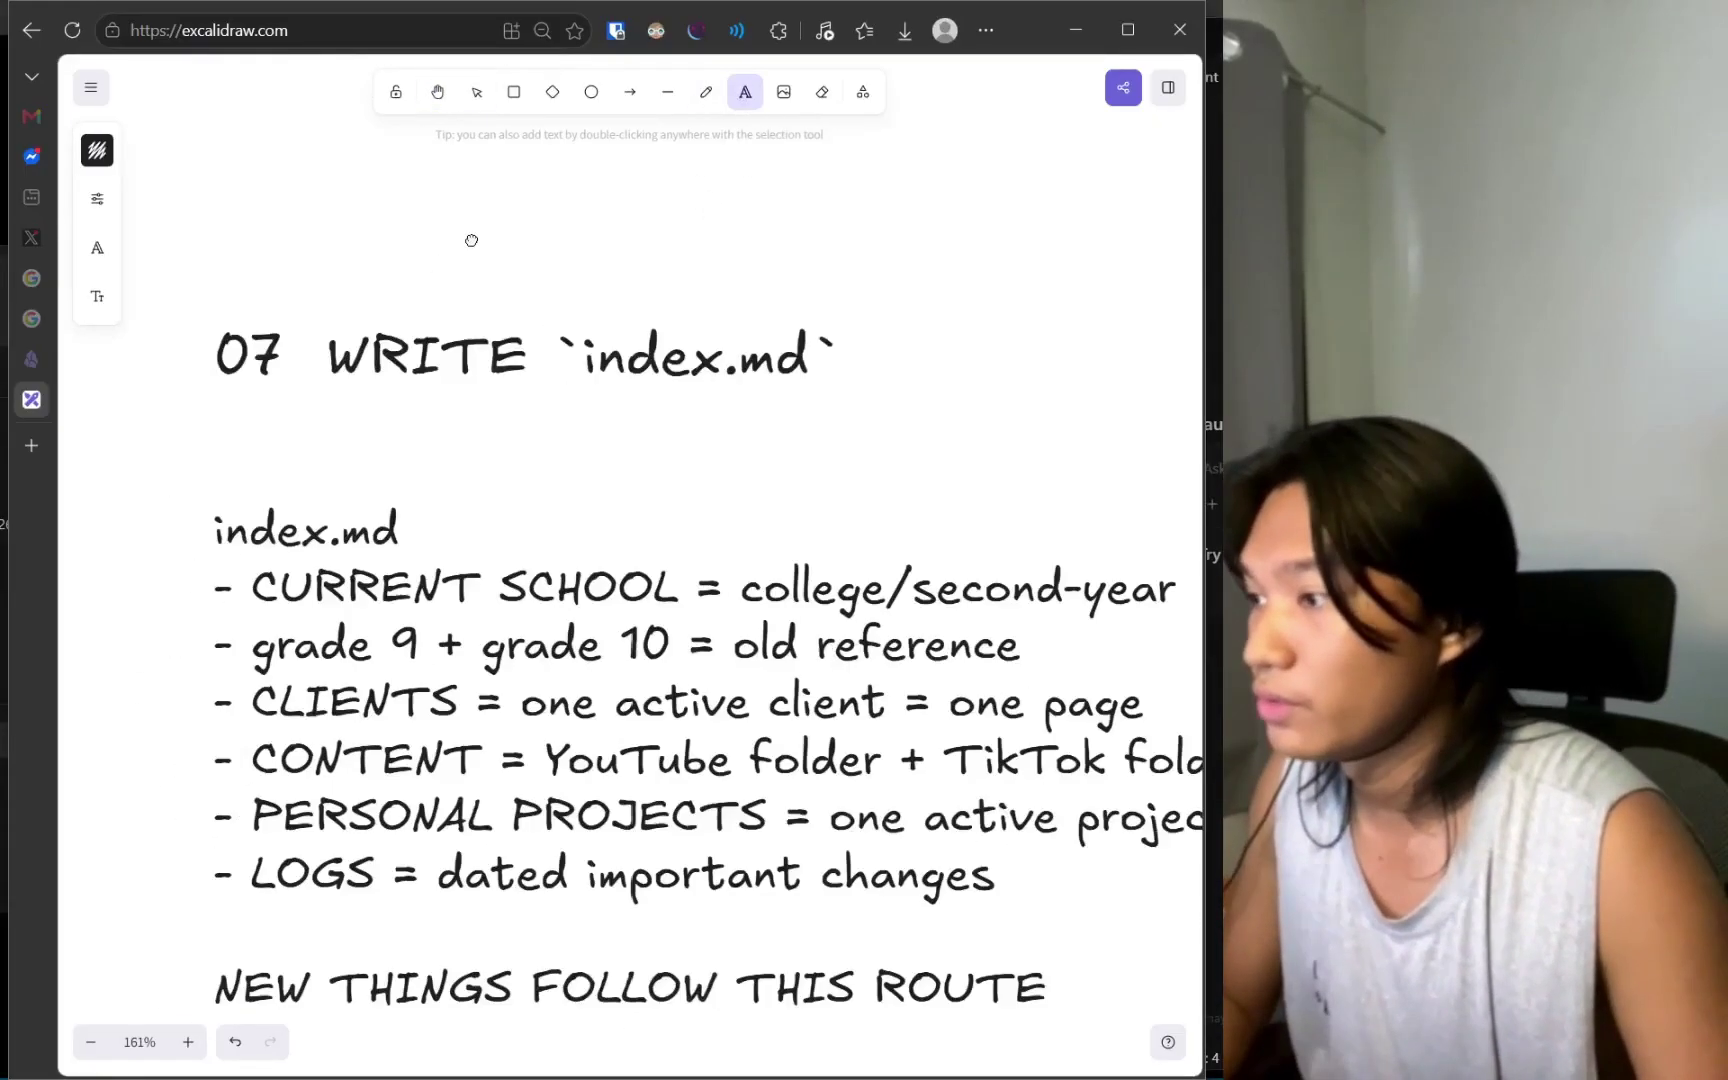
left_click(267, 440)
type("what are my ?")
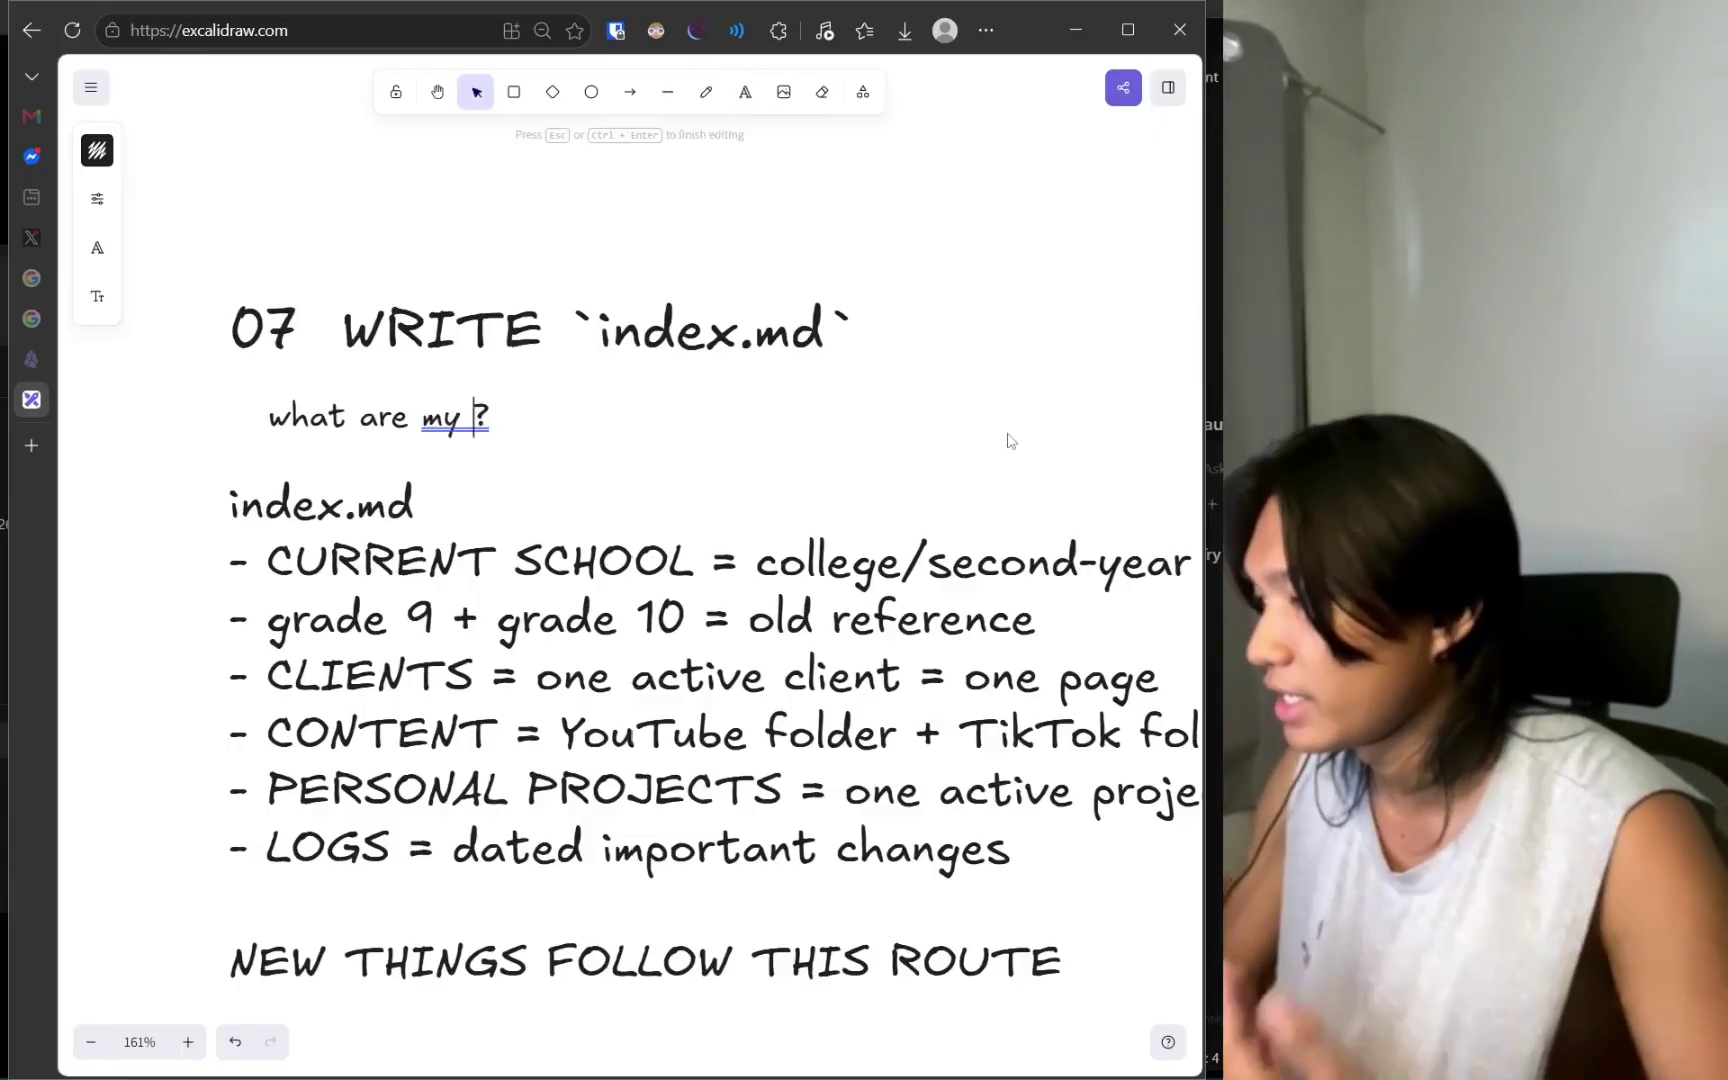
Reword the section 07 note to ask "what did i do last semester?".
key("BackSpace")
key("BackSpace")
key("BackSpace")
key("BackSpace")
key("BackSpace")
key("BackSpace")
key("BackSpace")
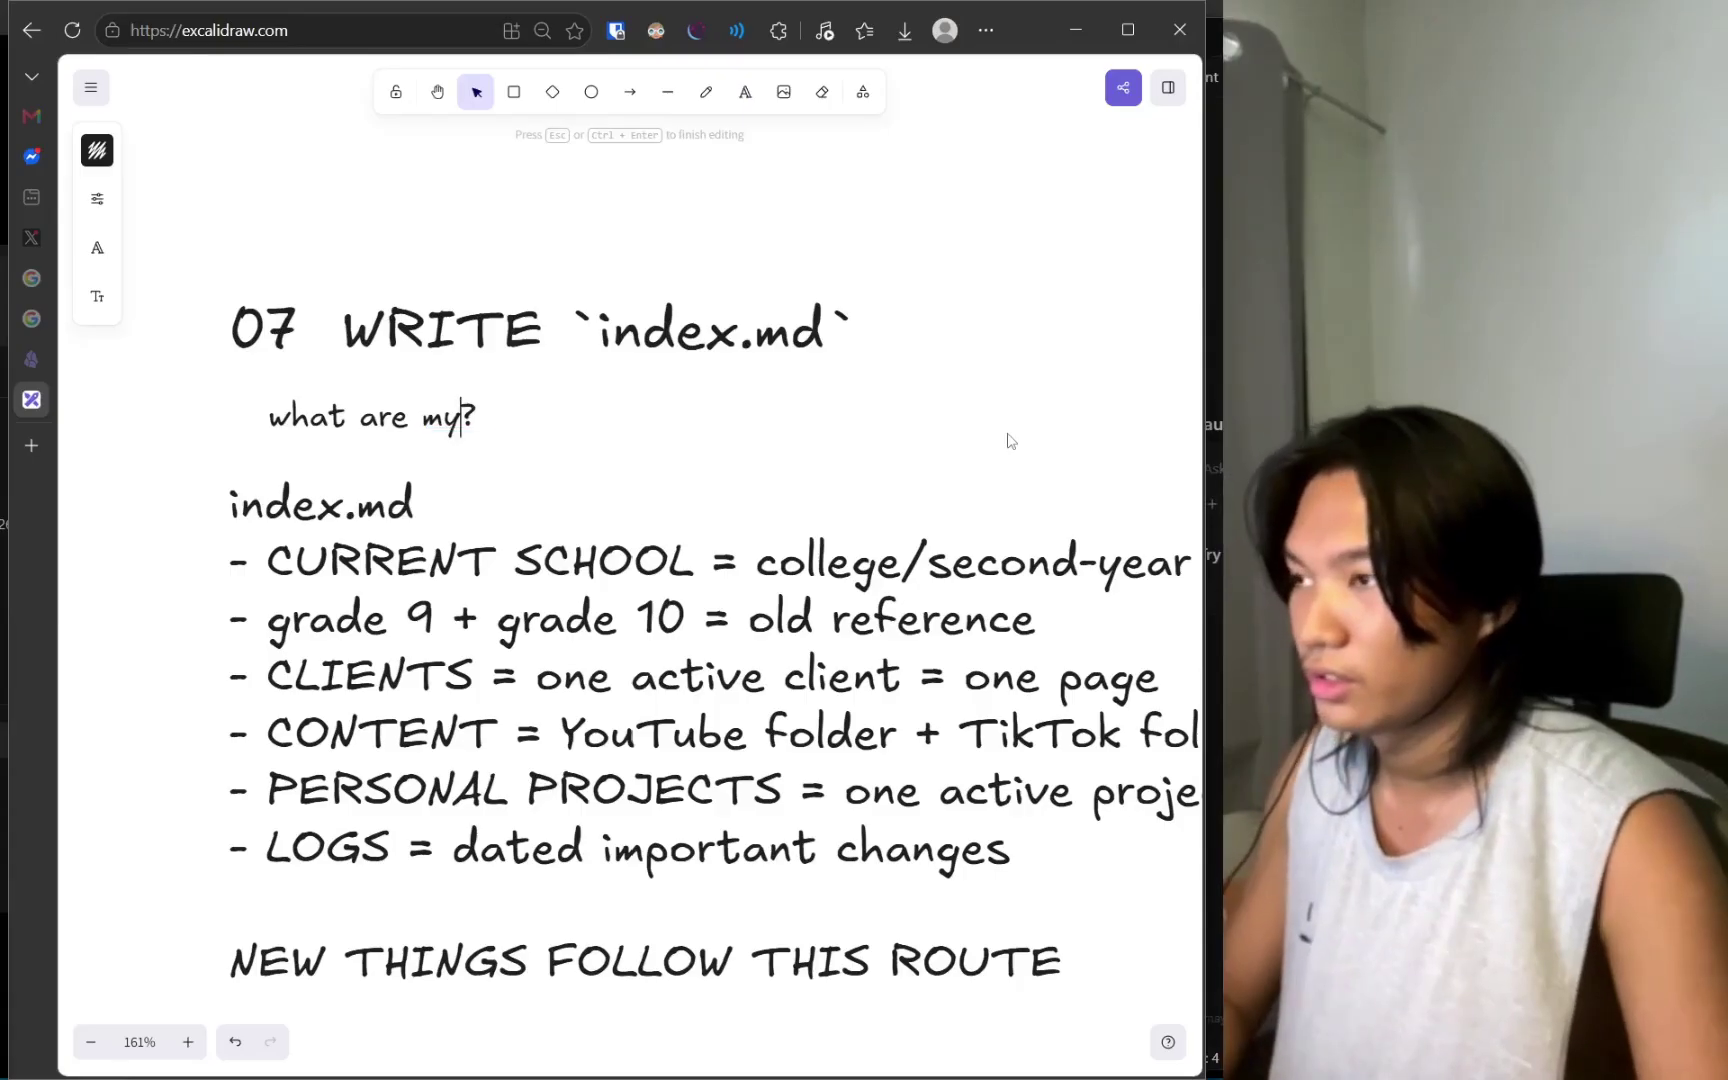
type("did i do last seme")
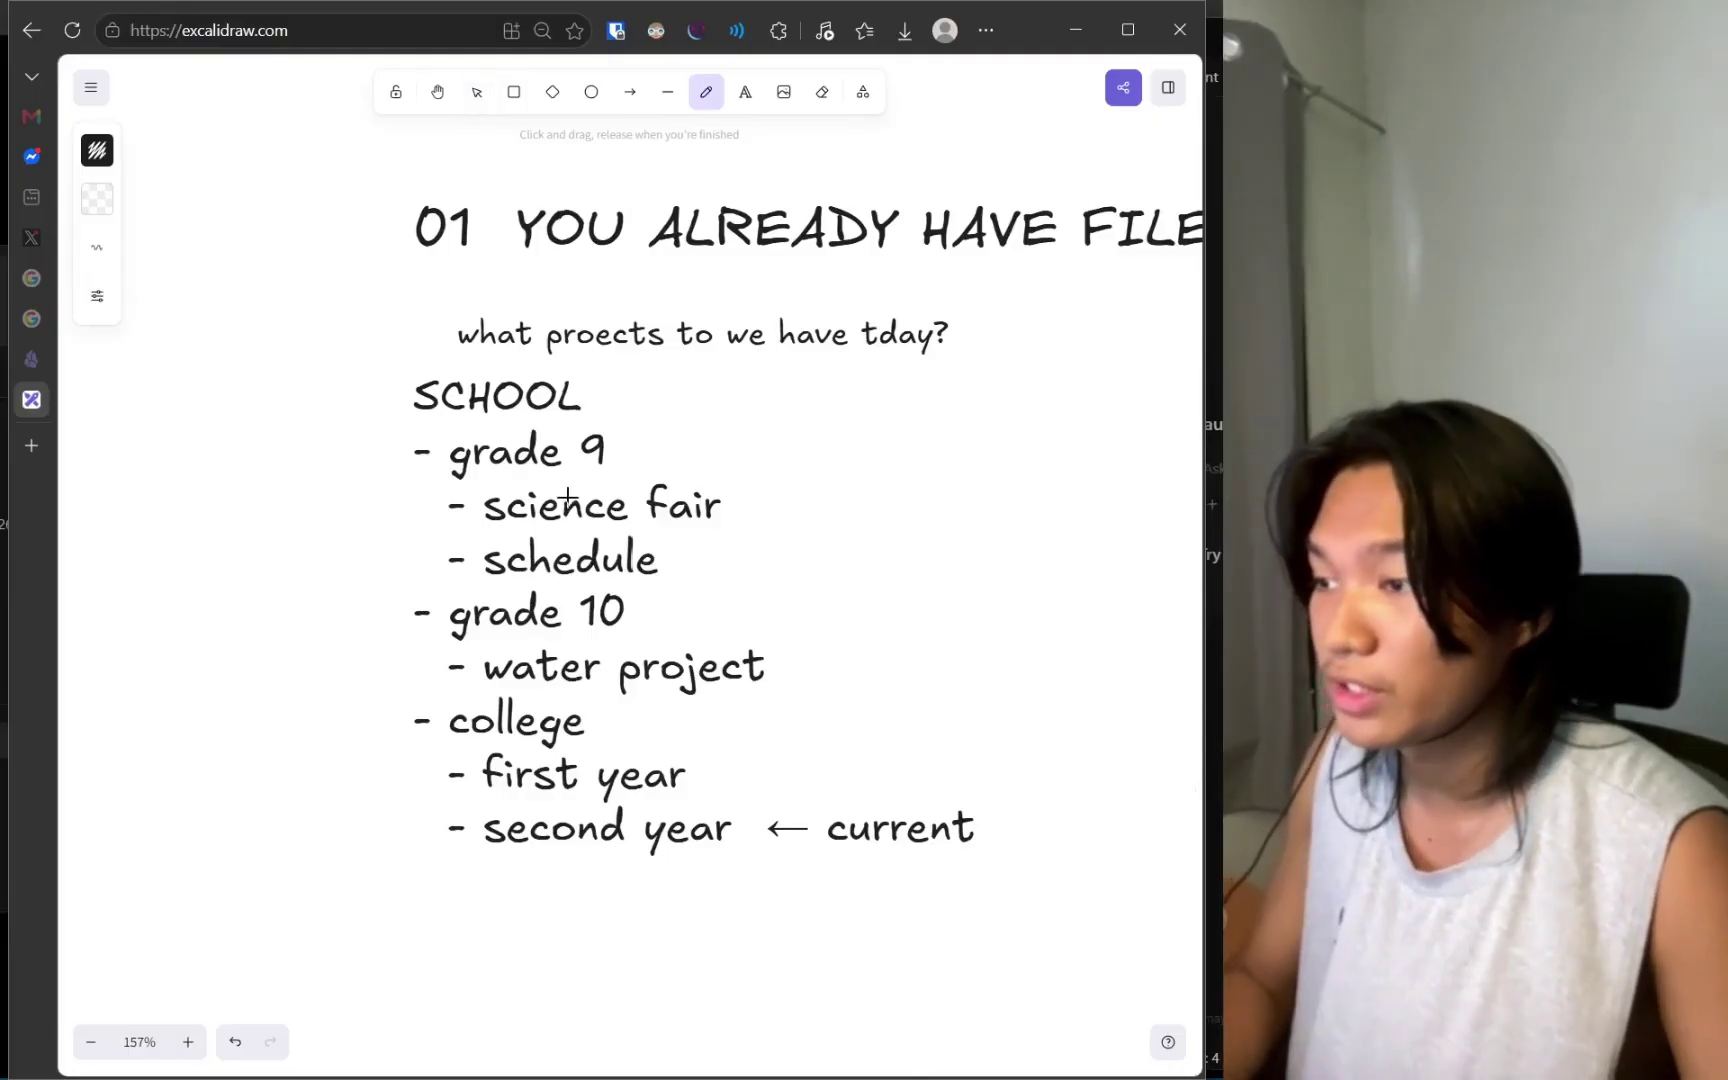
Try freehand pen strokes over and beside the grade 9 and grade 10 entries of the School list and undo them.
scroll(598, 436, "down", 3)
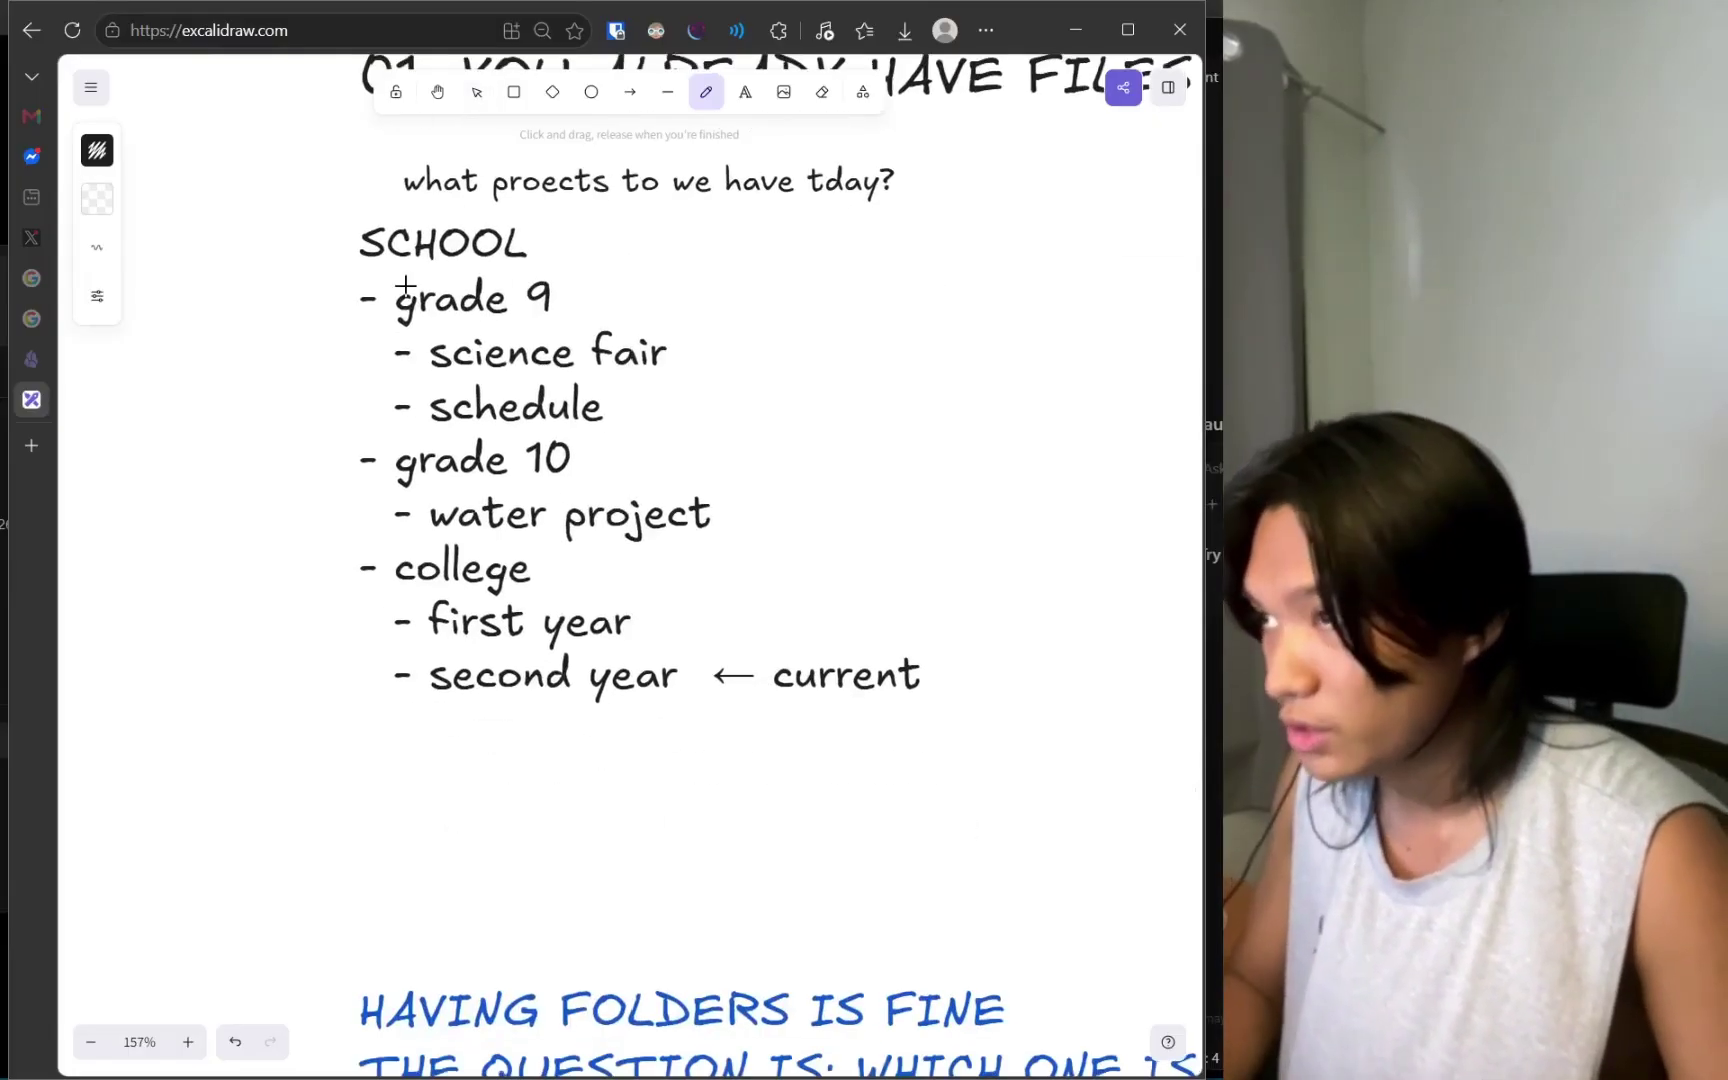
left_click_drag(605, 326, 628, 368)
mouse_move(520, 378)
left_mouse_down()
mouse_move(524, 440)
mouse_move(583, 405)
left_mouse_up()
left_click_drag(537, 472, 598, 482)
key("v")
key("ctrl+z")
key("ctrl+z")
key("ctrl+z")
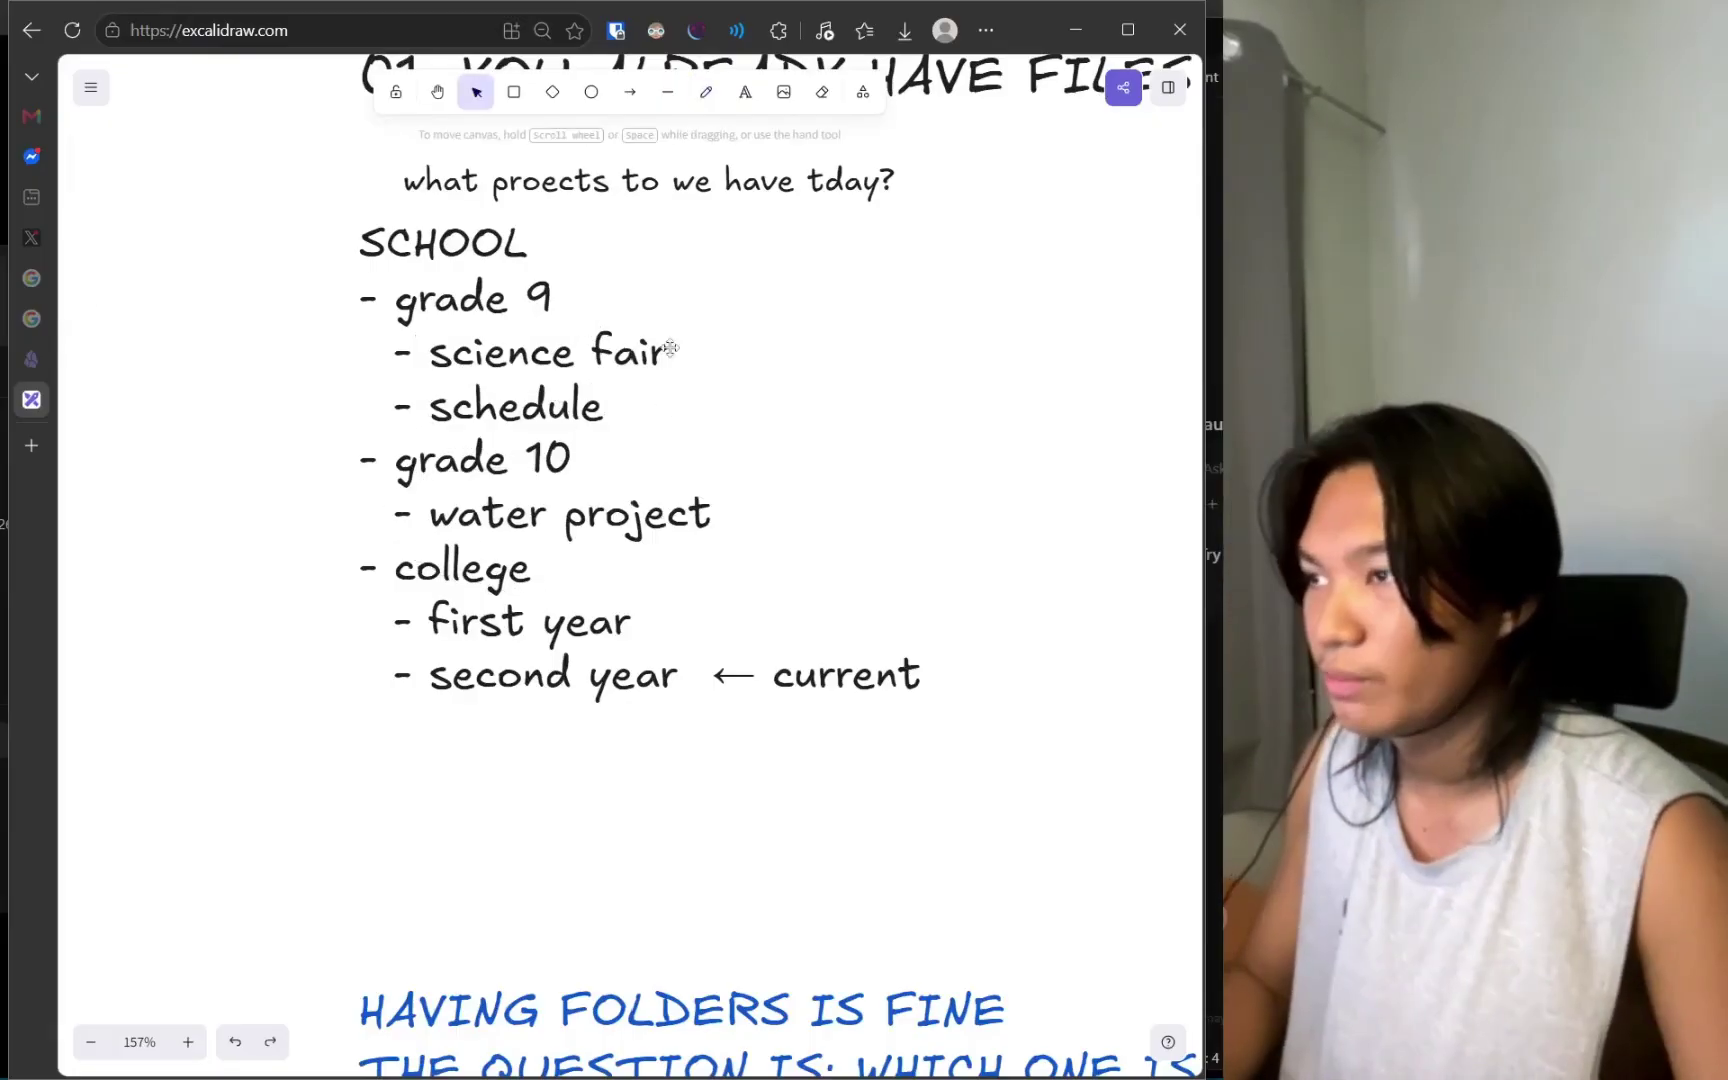
left_click(706, 91)
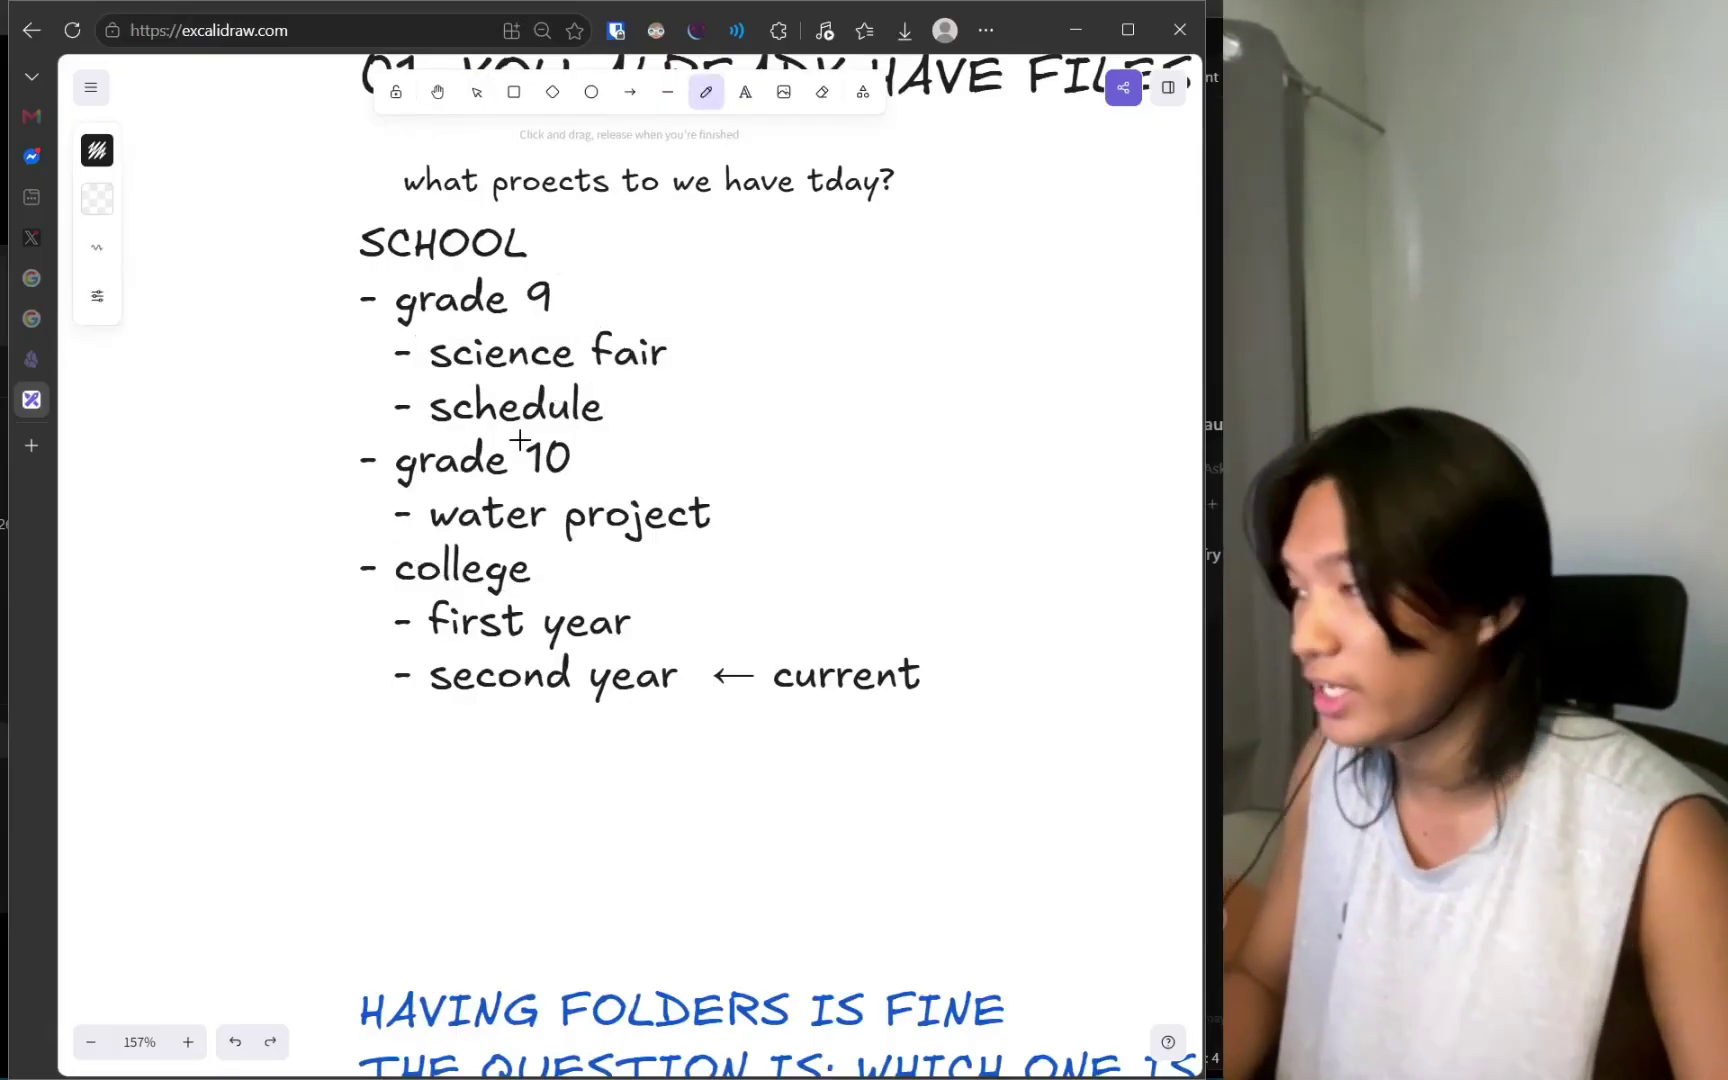
scroll(452, 498, "up", 3)
scroll(461, 580, "left", 2)
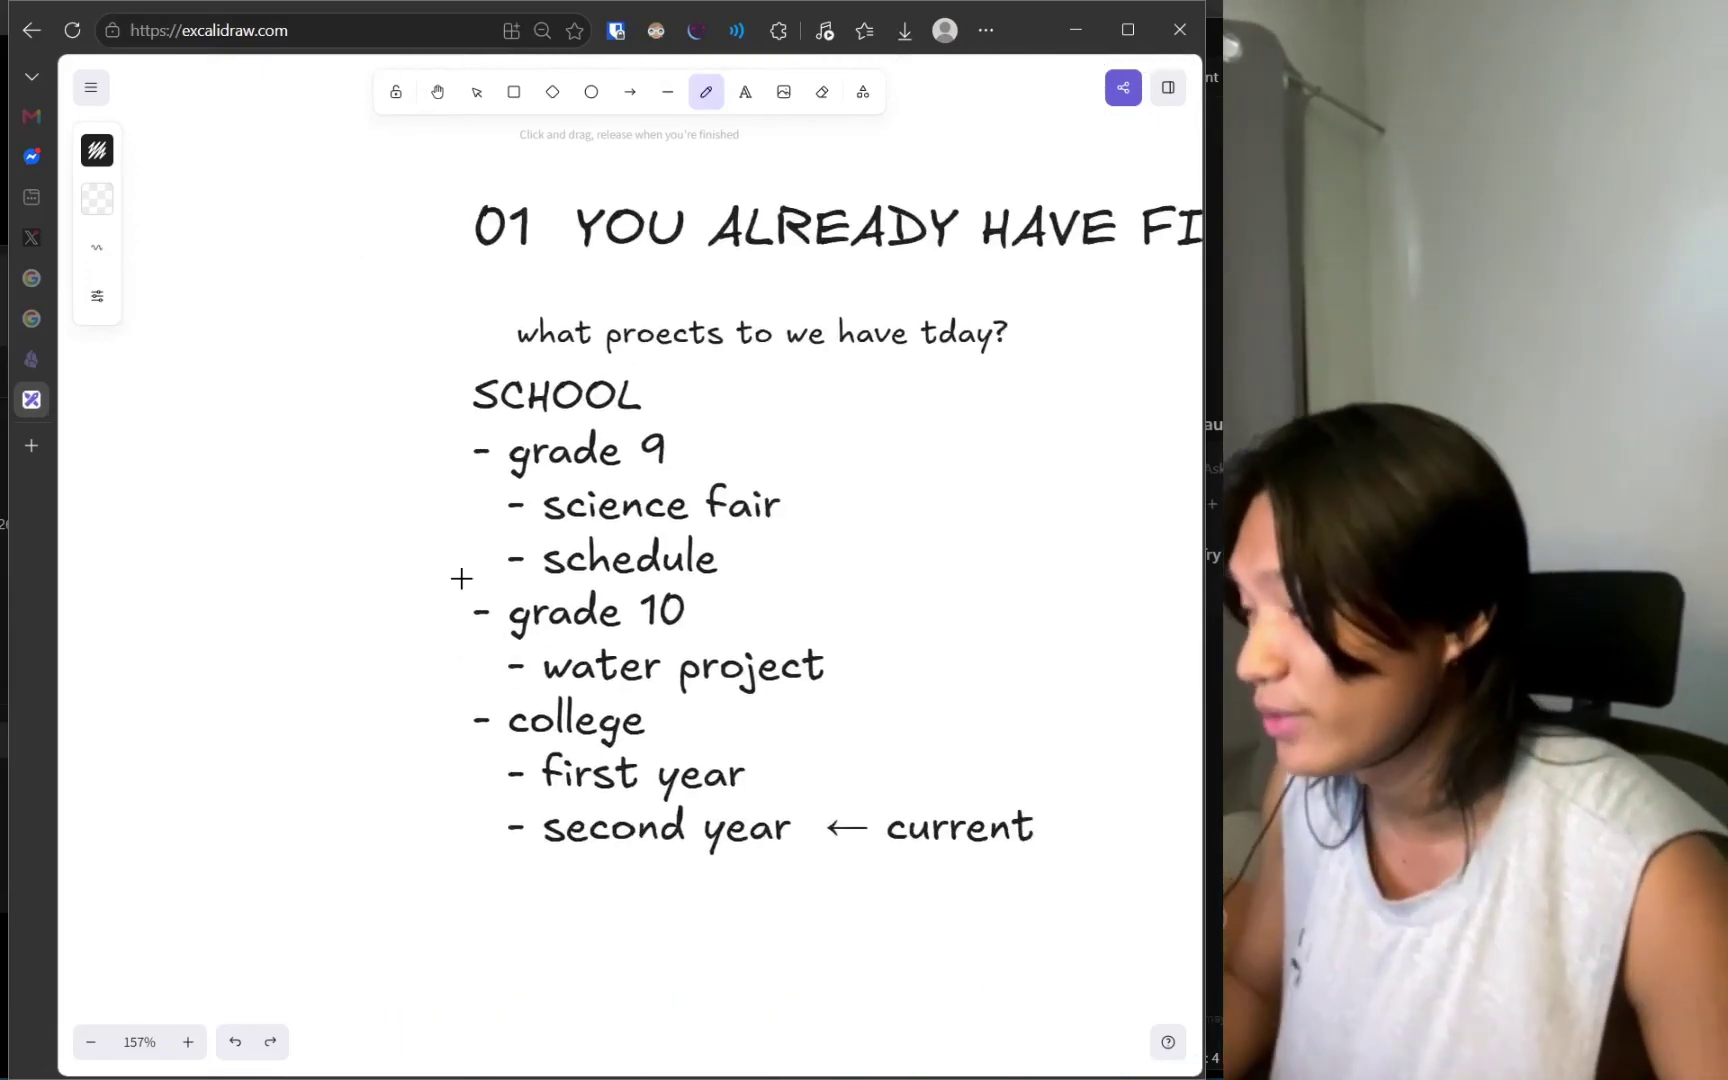
left_click_drag(455, 513, 415, 510)
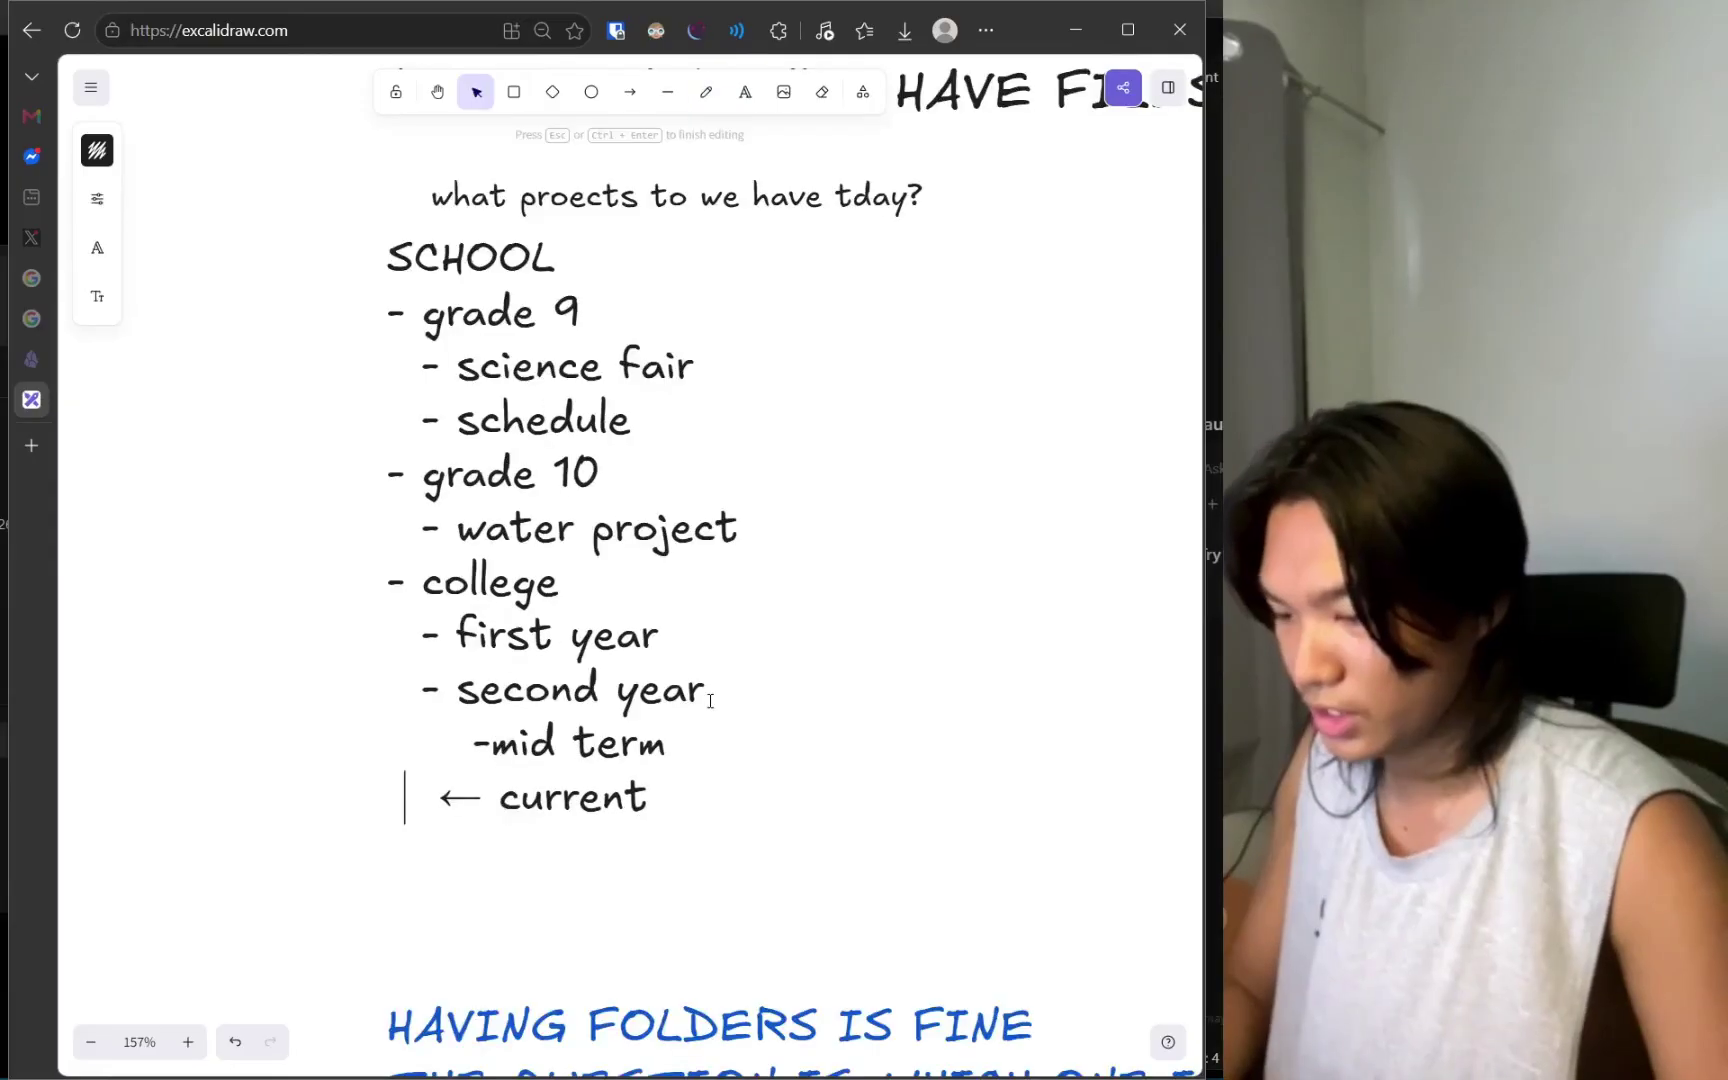
Add a -finals.md line under second year in the School list and append .md to the mid term entry.
key("Tab")
type("-finals.md")
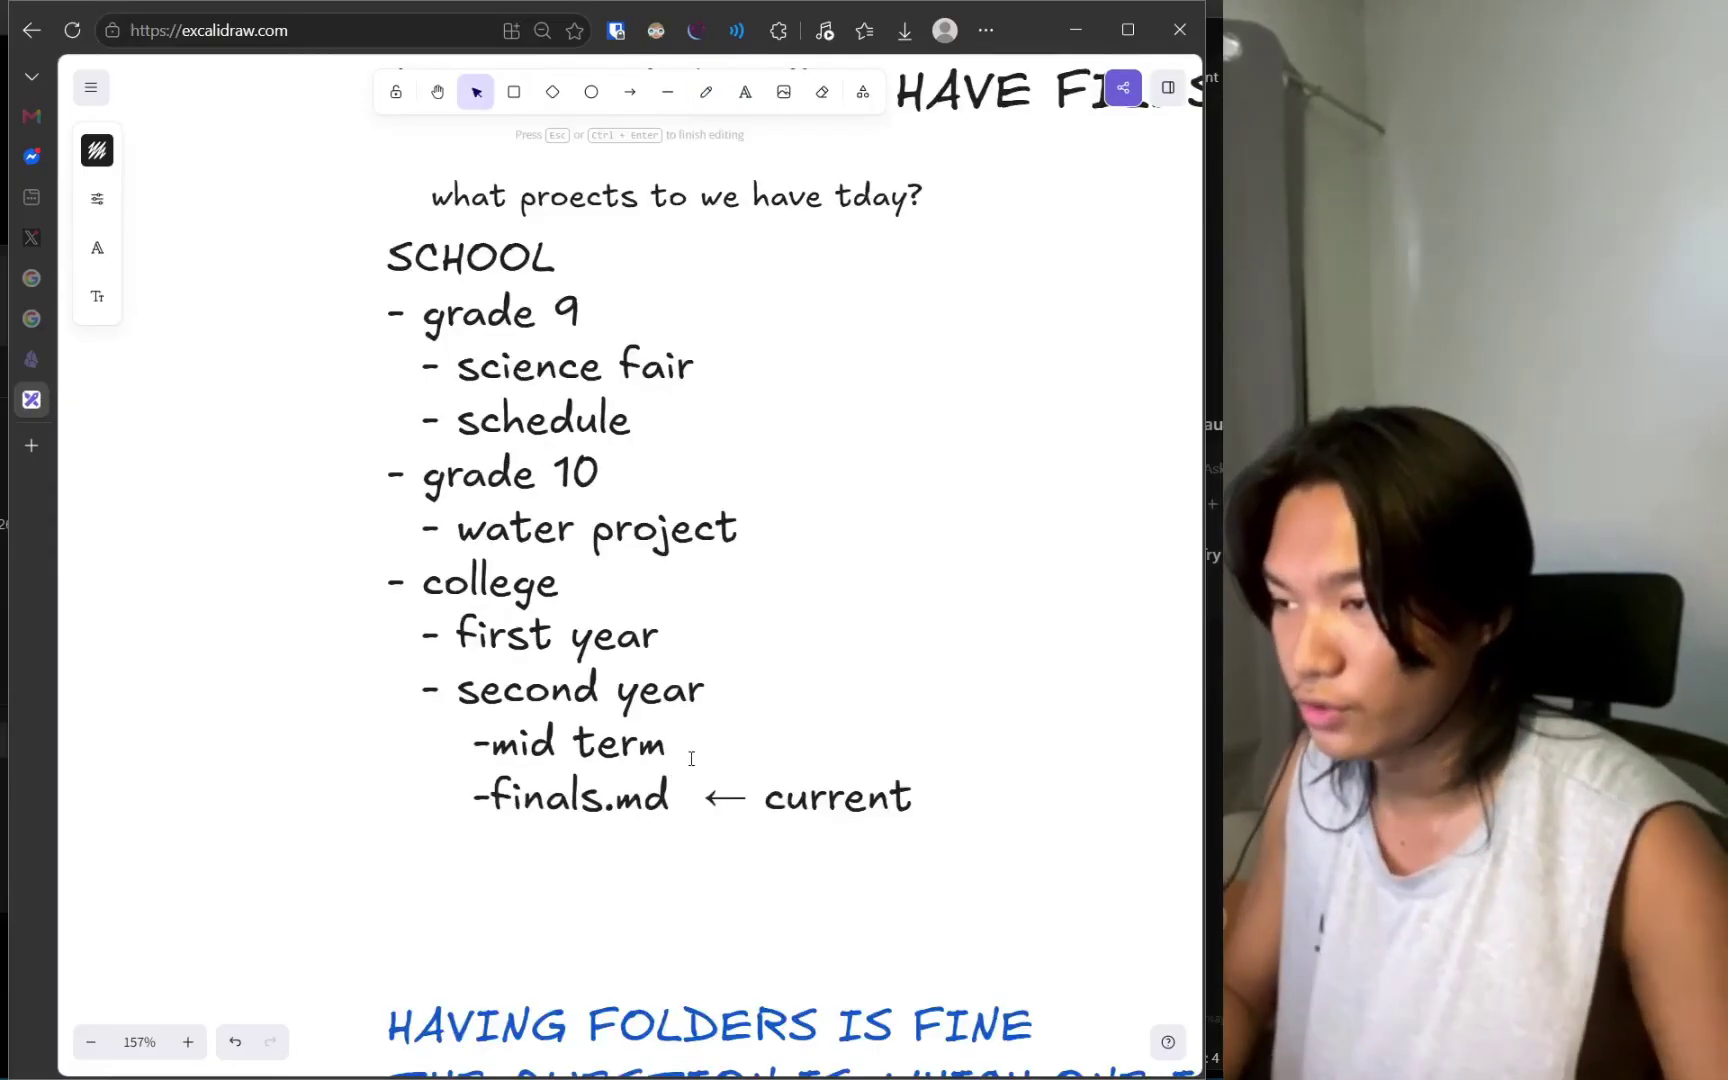
key("Up")
type(".md")
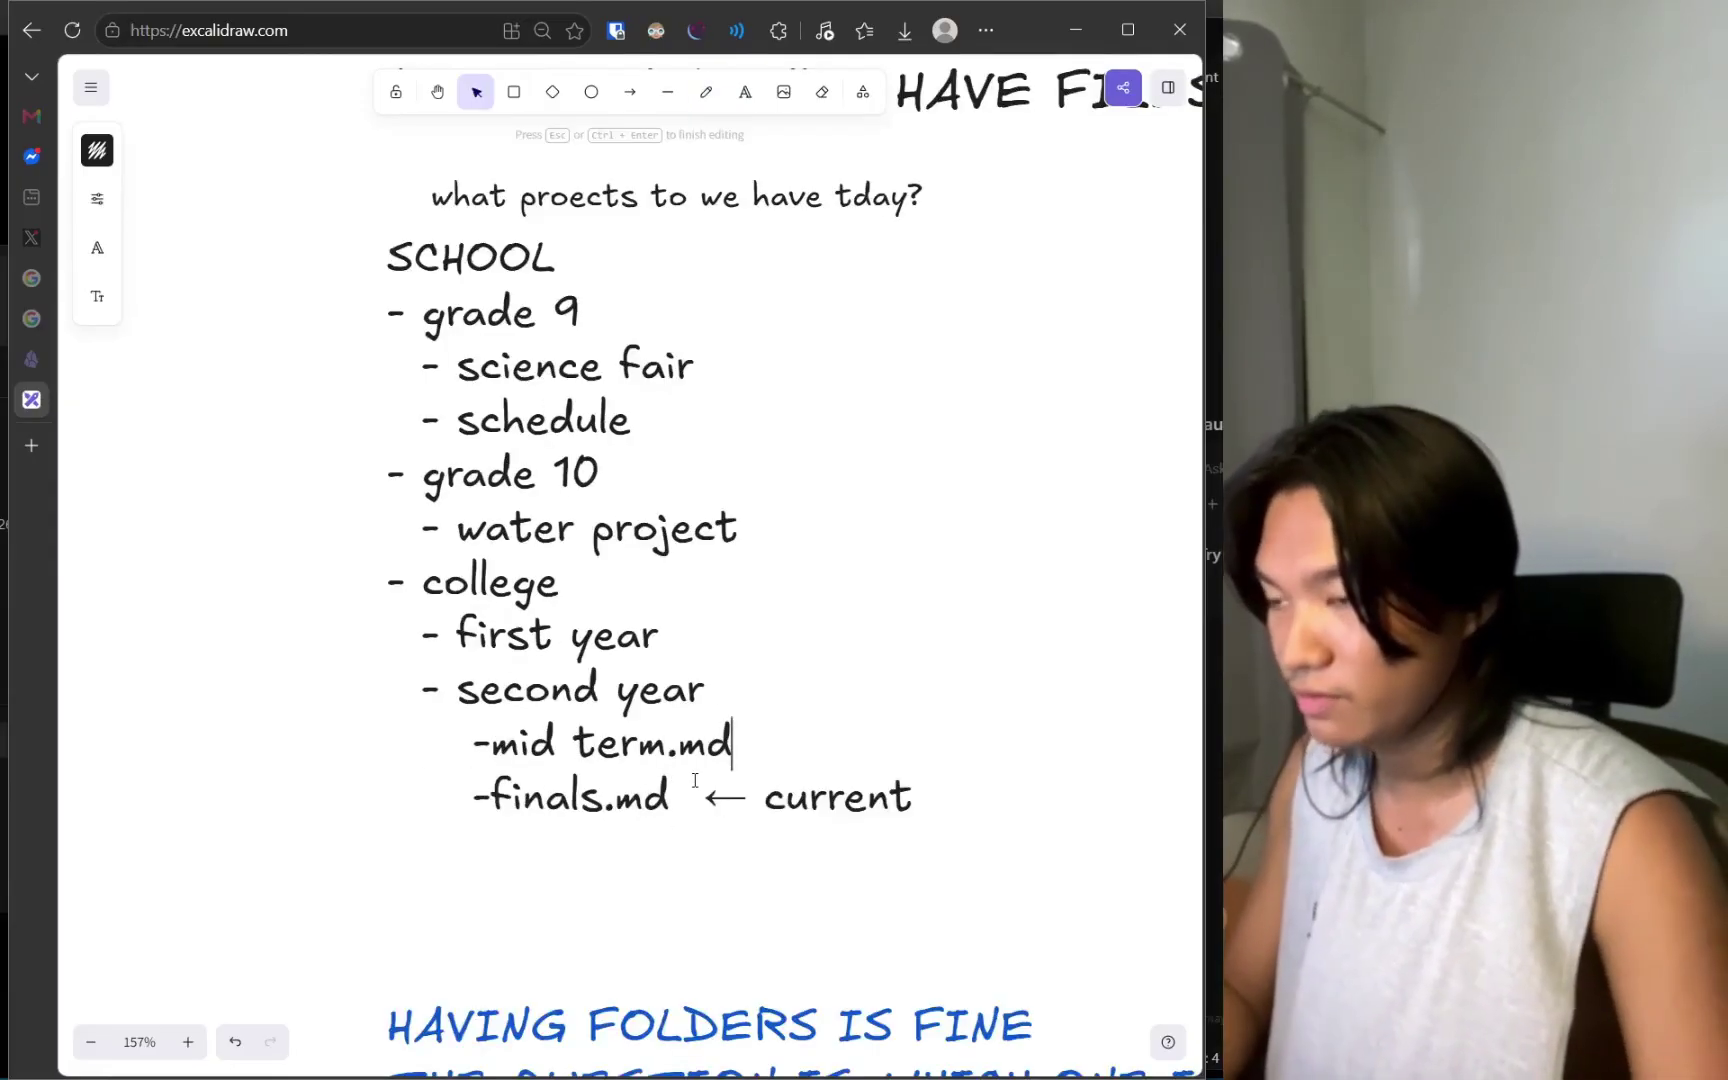
key("Escape")
Draw a freehand curve from the mid term.md entry up to the question above the School list.
left_click(720, 92)
scroll(550, 288, "up", 3)
scroll(550, 288, "left", 3)
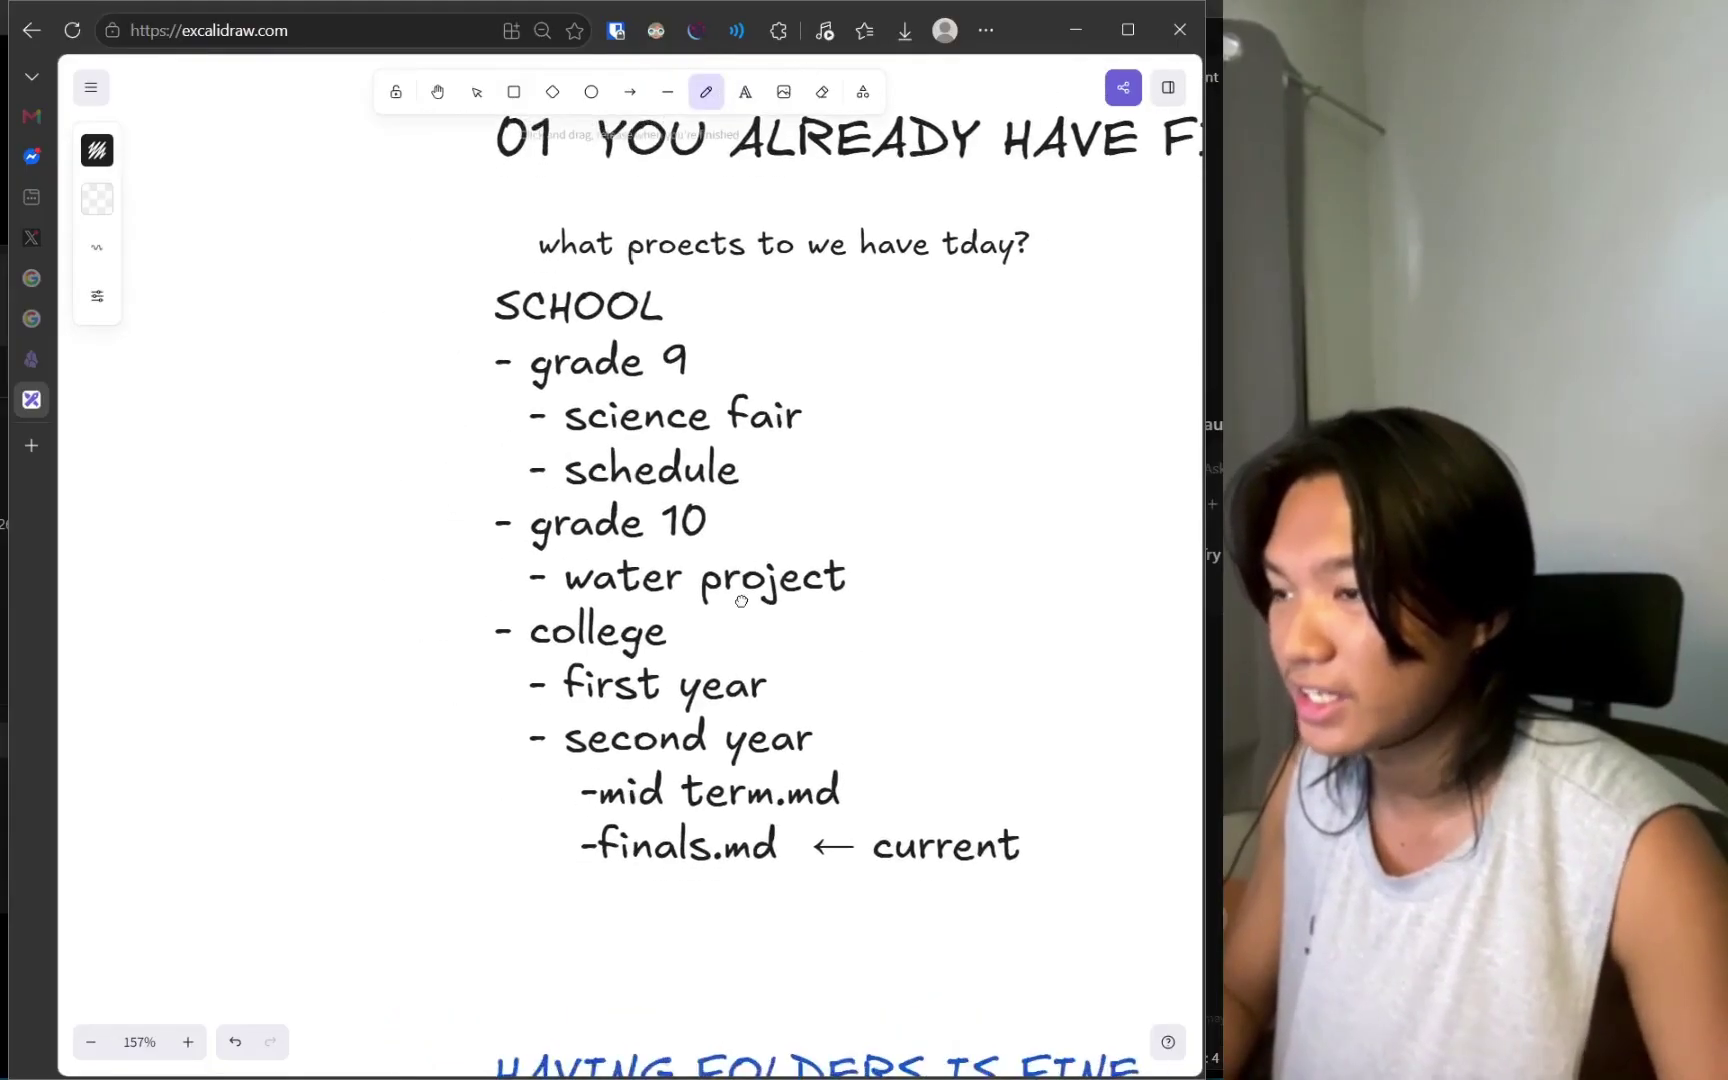
scroll(664, 451, "right", 3)
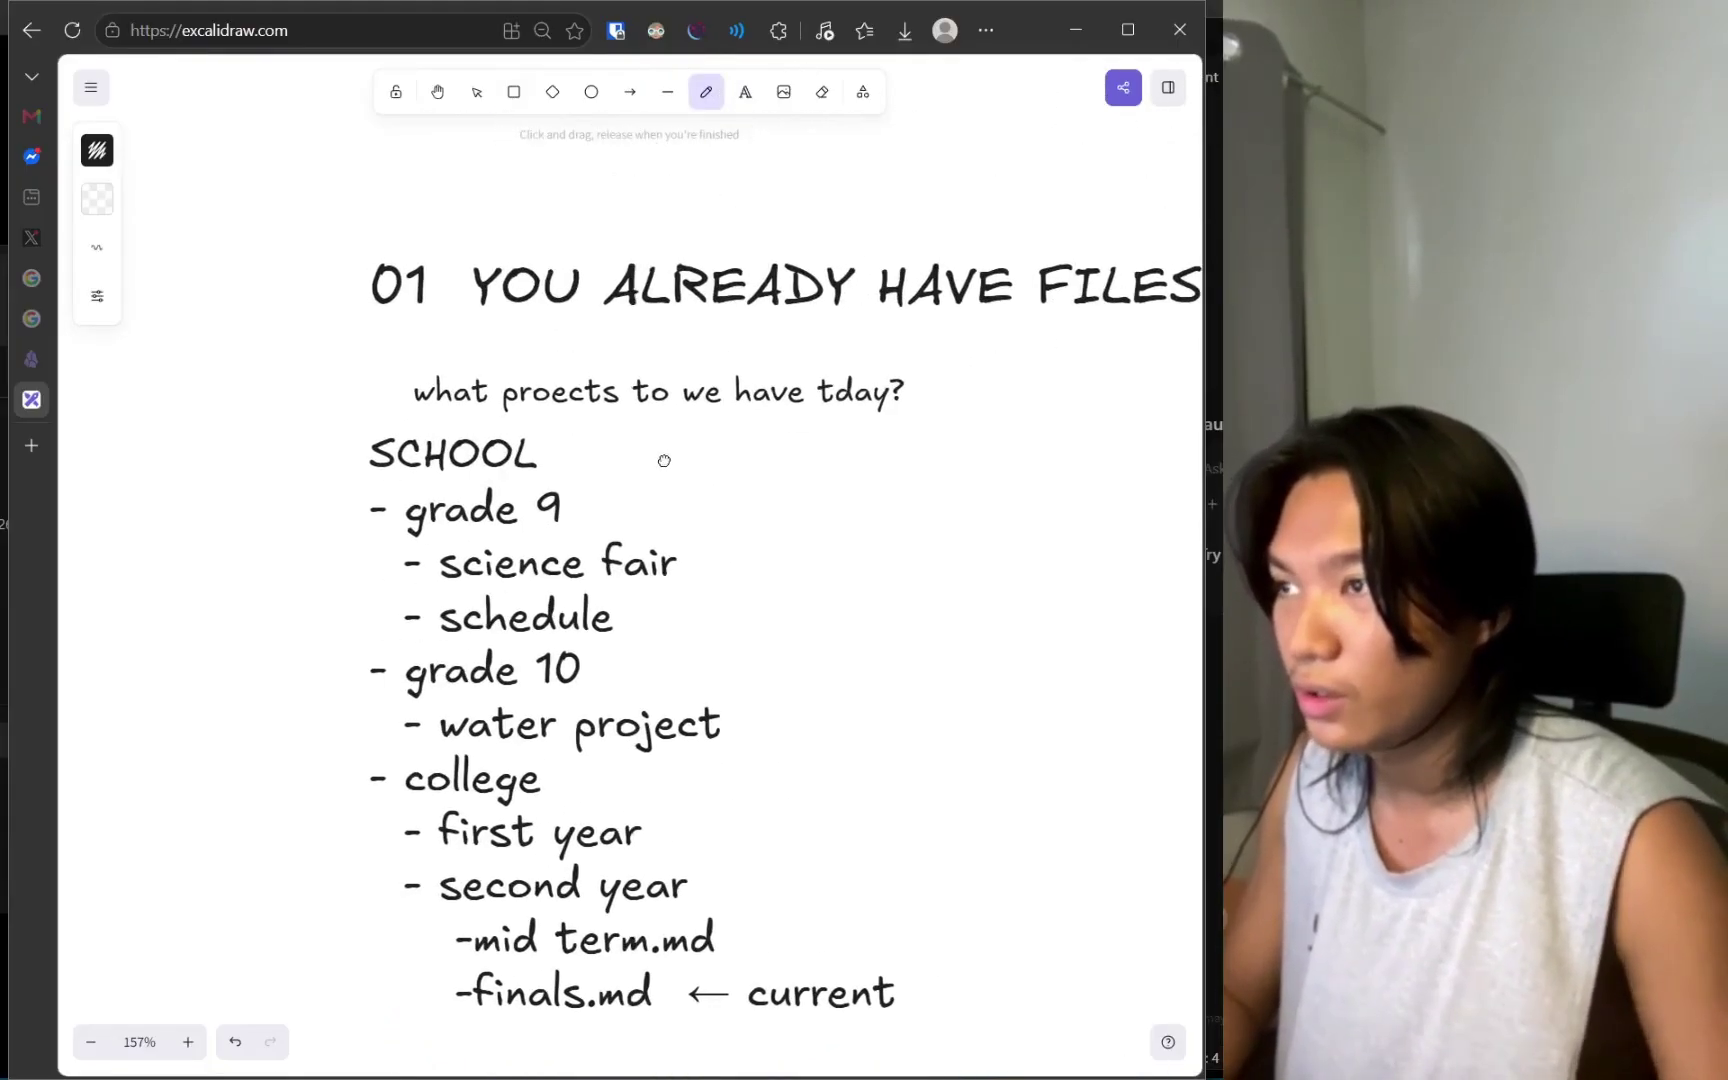
scroll(600, 520, "down", 5)
mouse_move(516, 718)
left_mouse_down()
mouse_move(370, 617)
mouse_move(325, 242)
mouse_move(393, 162)
left_mouse_up()
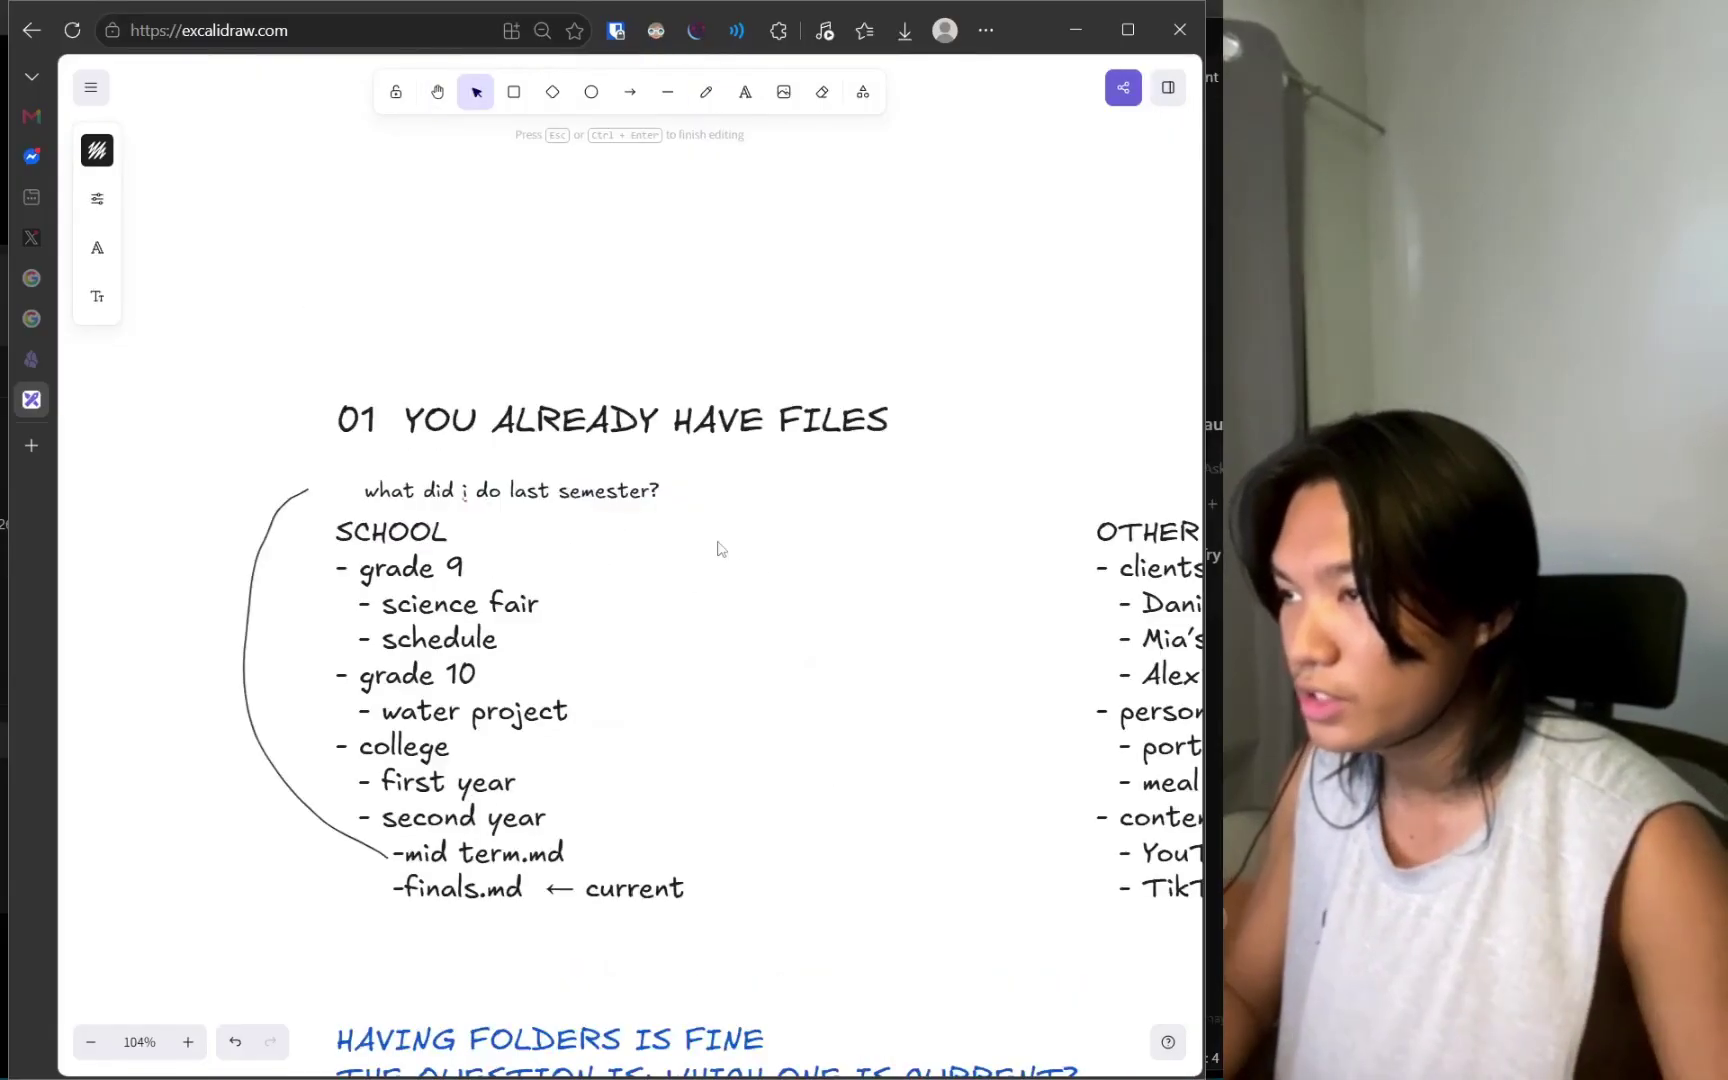
Review section 02, The Wrong-File Loophole, and section 03, You Are Starting Clean.
left_click_drag(630, 661, 733, 476)
left_click(437, 91)
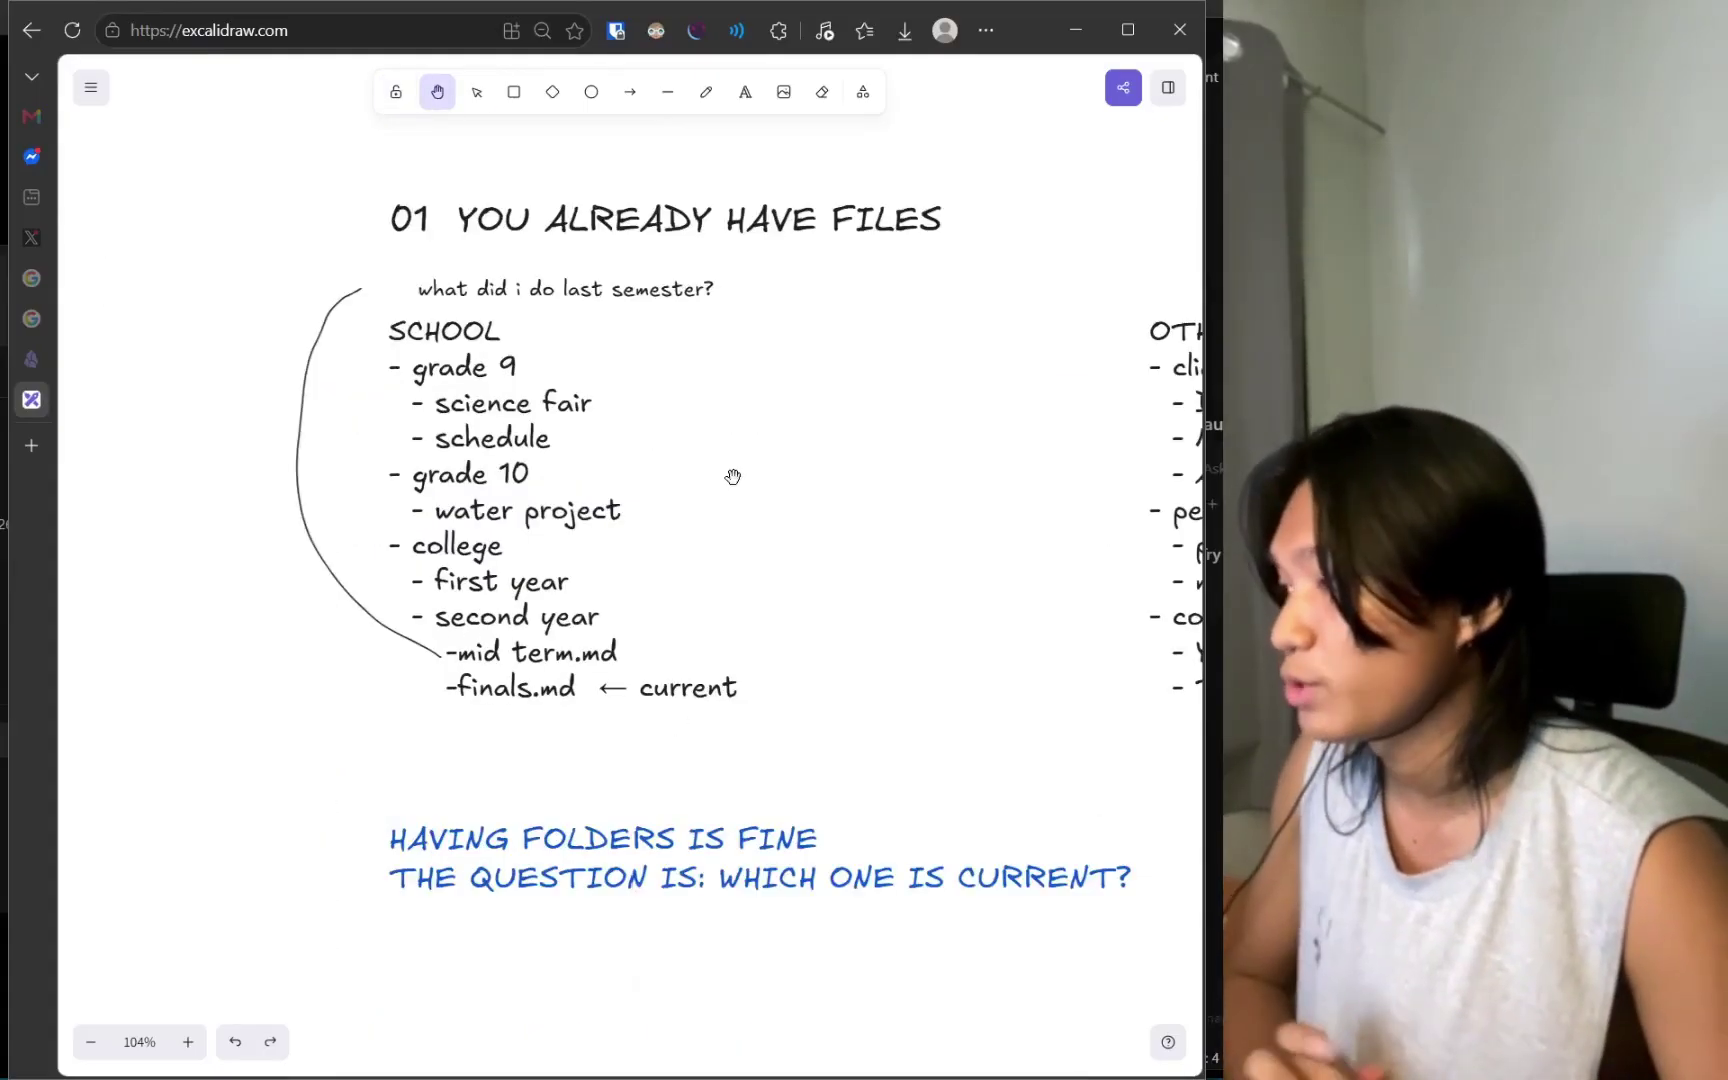
scroll(733, 476, "down", 12)
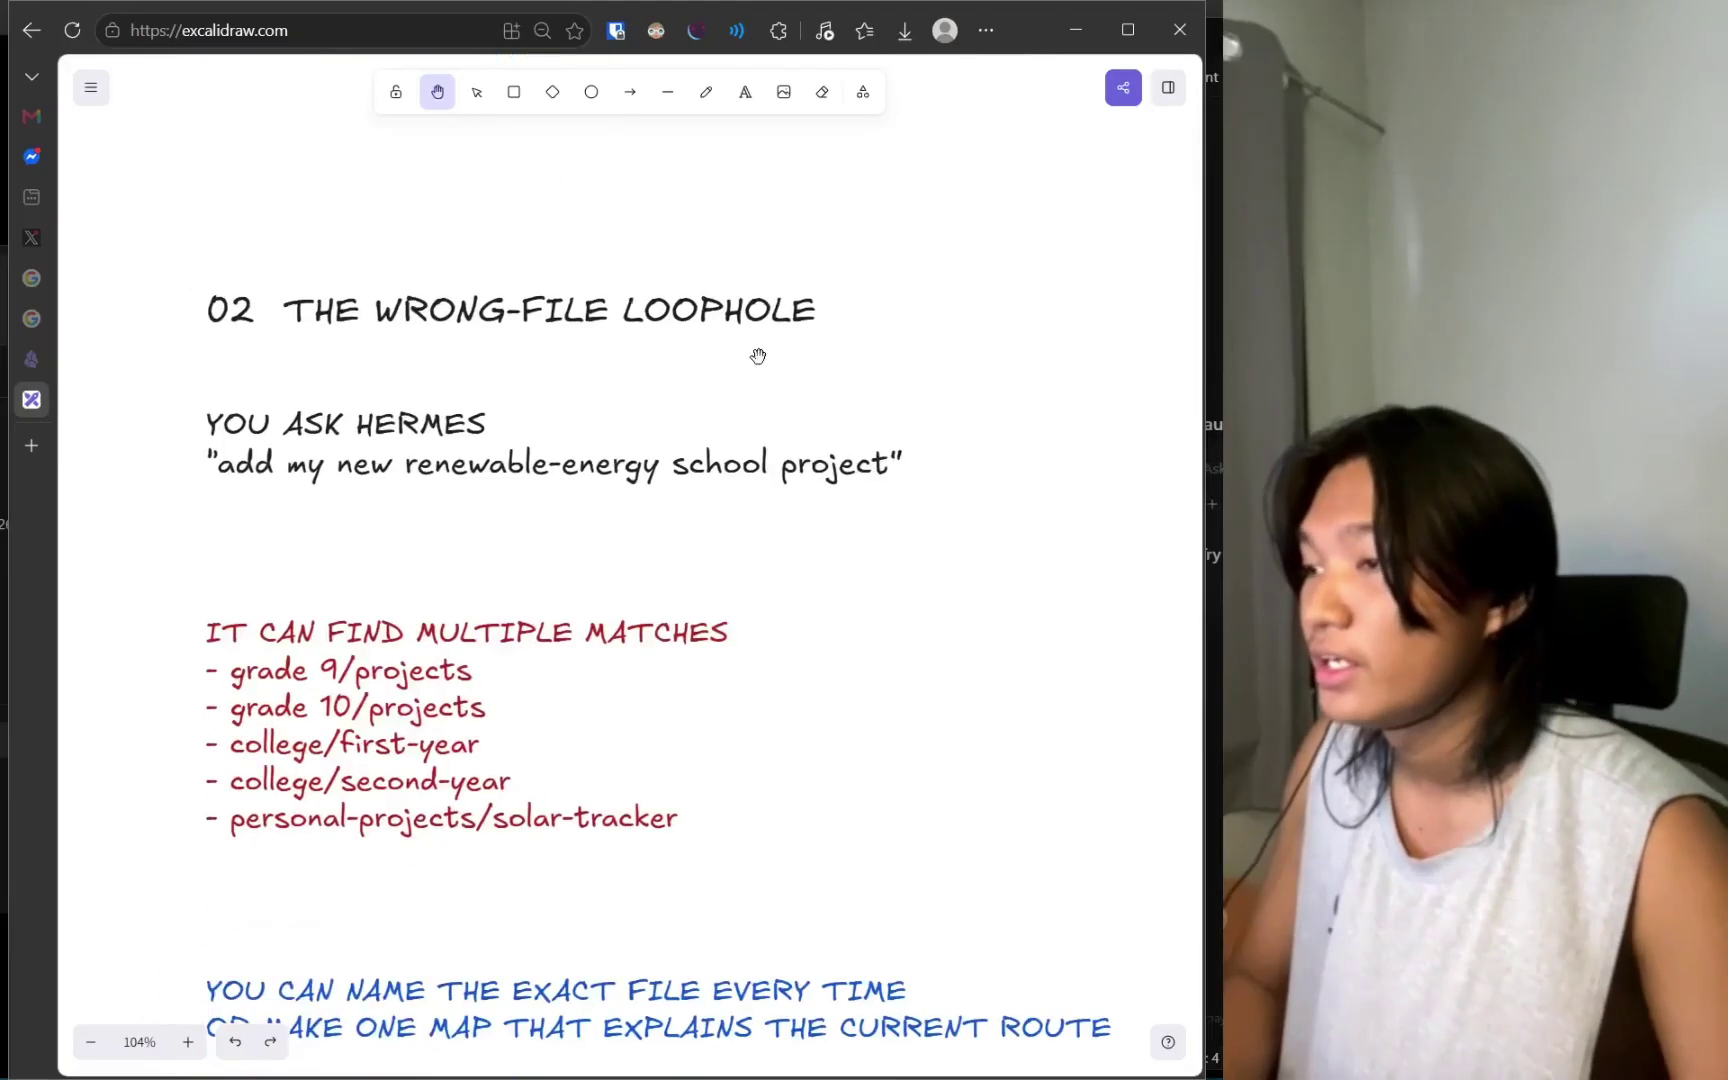
scroll(776, 602, "down", 2)
left_click_drag(780, 910, 724, 437)
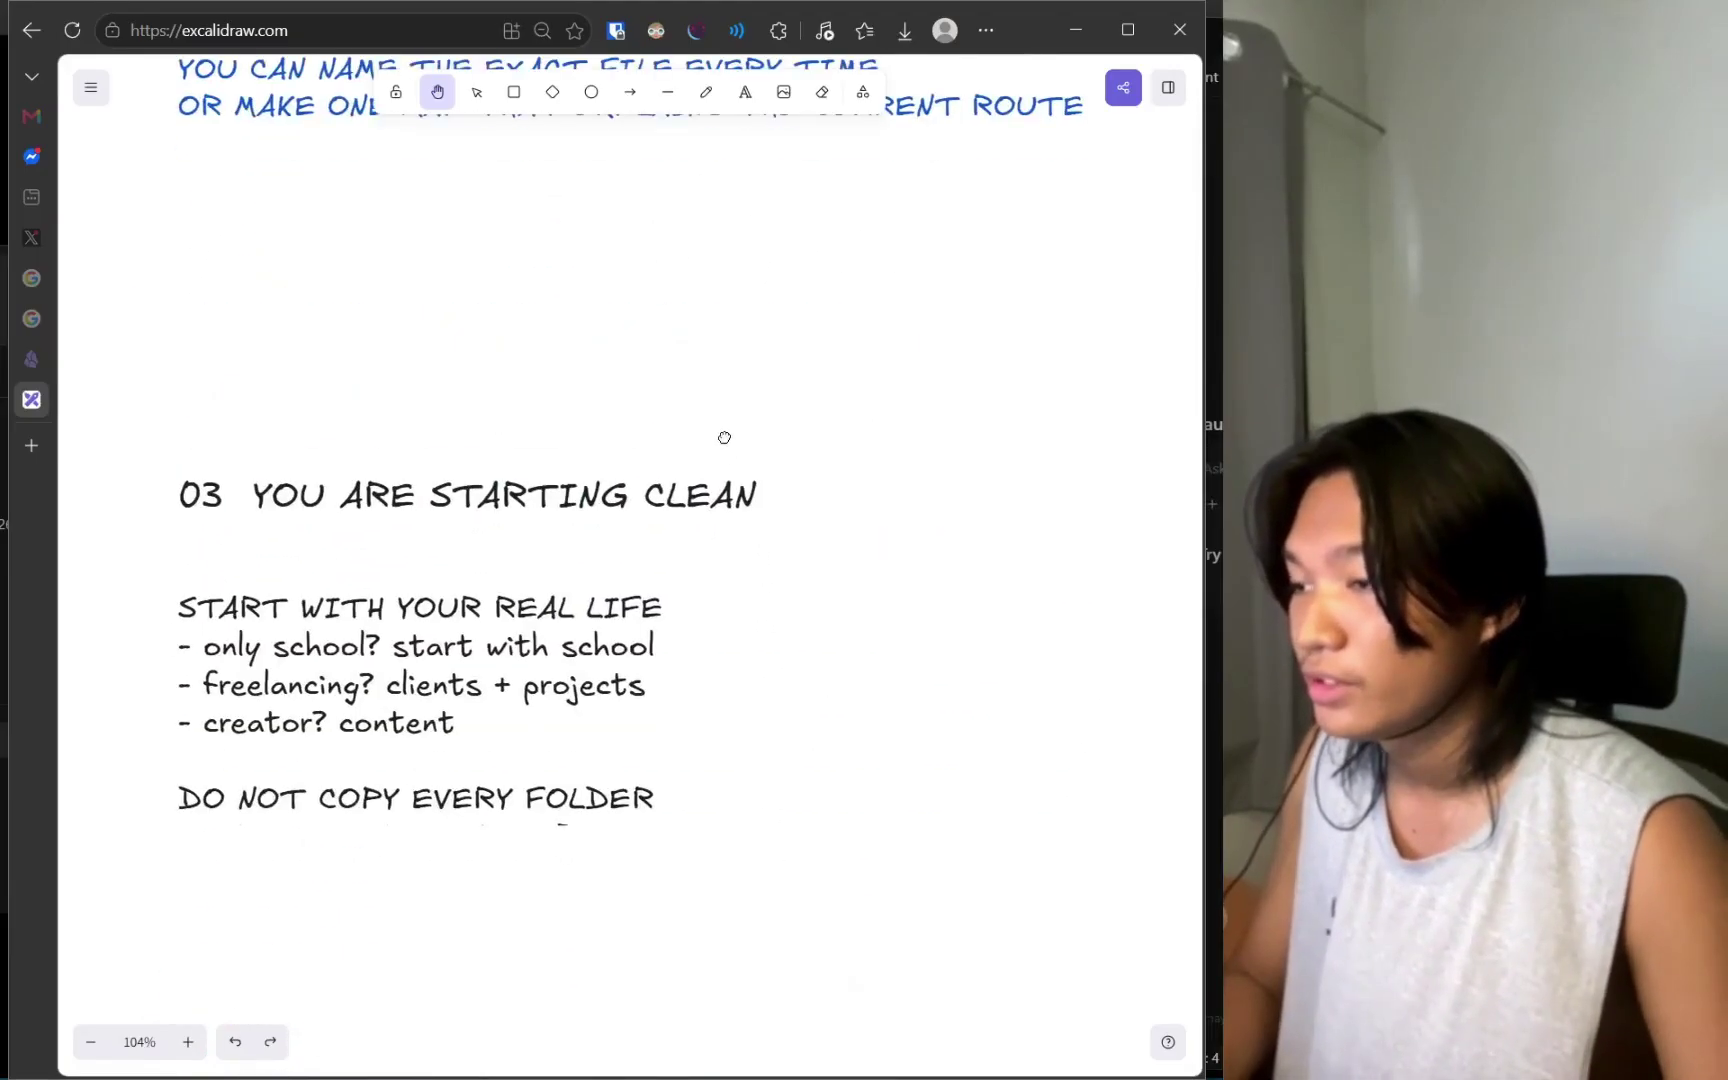
left_click_drag(610, 492, 714, 386)
scroll(557, 587, "up", 3)
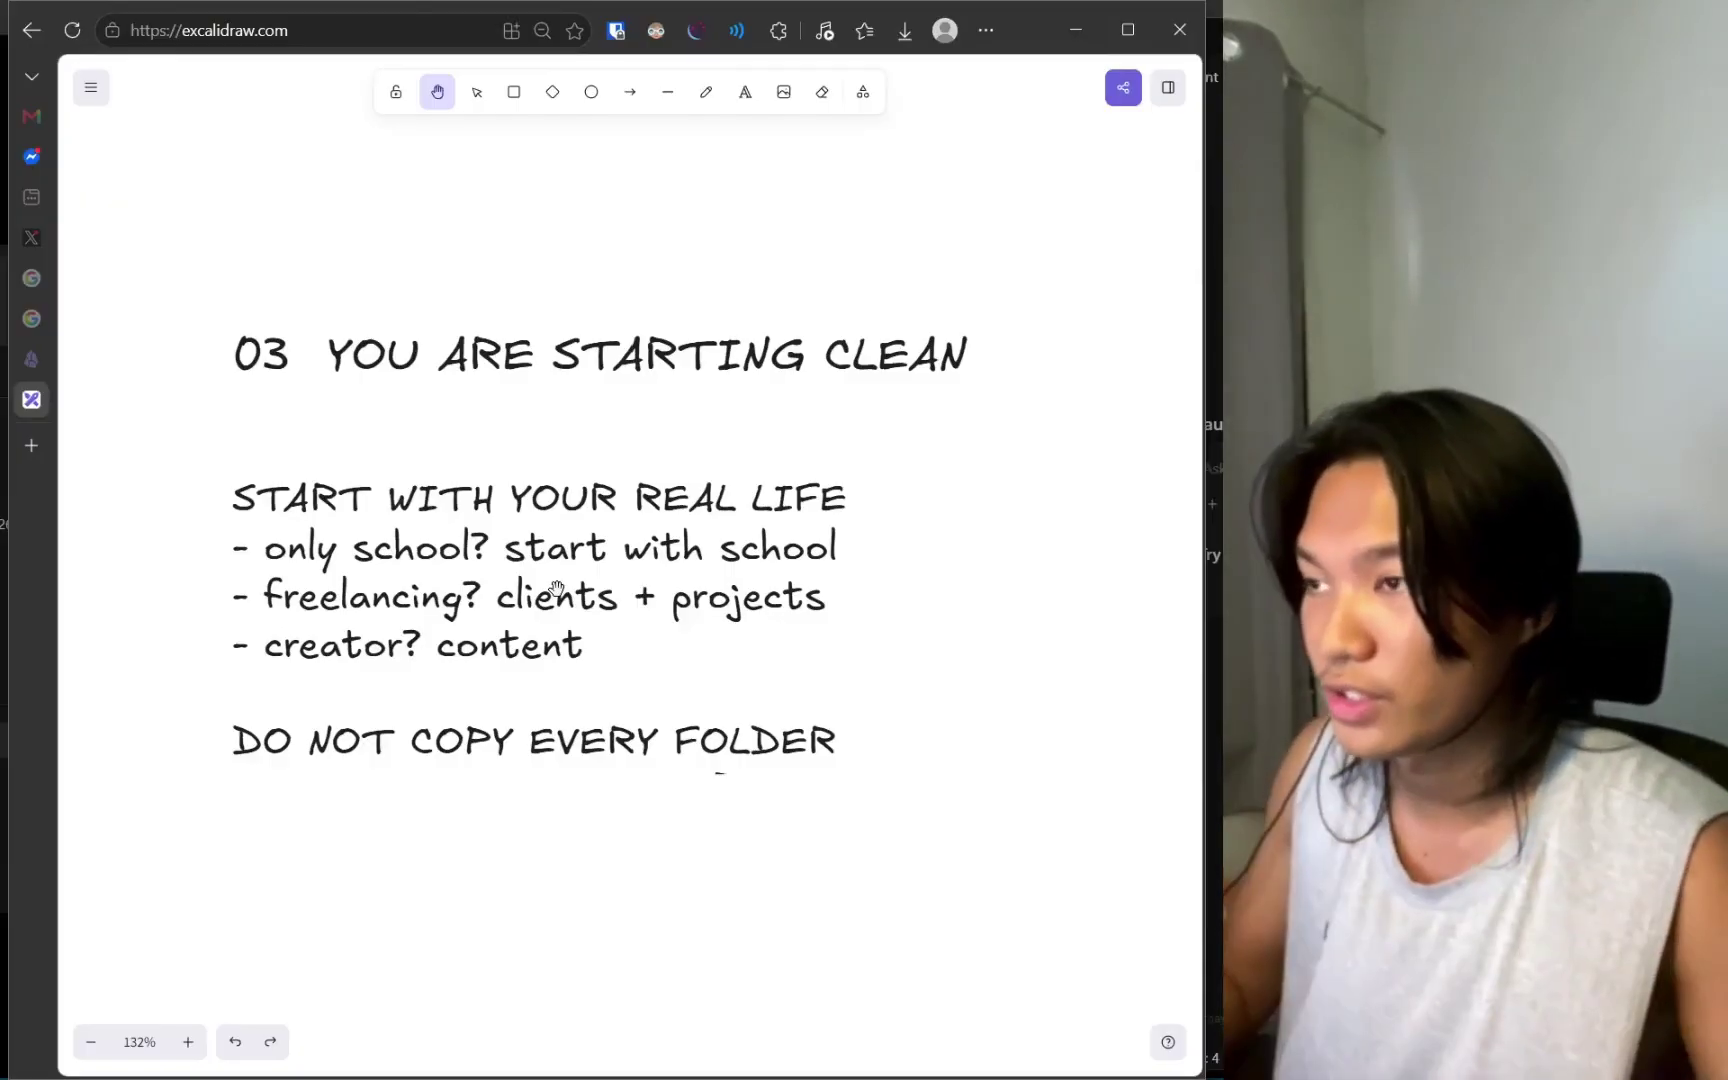
Try a freehand stroke near the Start With Your Real Life heading in section 03 and undo it.
left_click(706, 92)
scroll(400, 400, "right", 1)
scroll(339, 390, "left", 1)
mouse_move(330, 458)
left_mouse_down()
mouse_move(195, 530)
mouse_move(160, 460)
left_mouse_up()
key("ctrl+z")
scroll(470, 540, "up", 1)
scroll(470, 540, "right", 1)
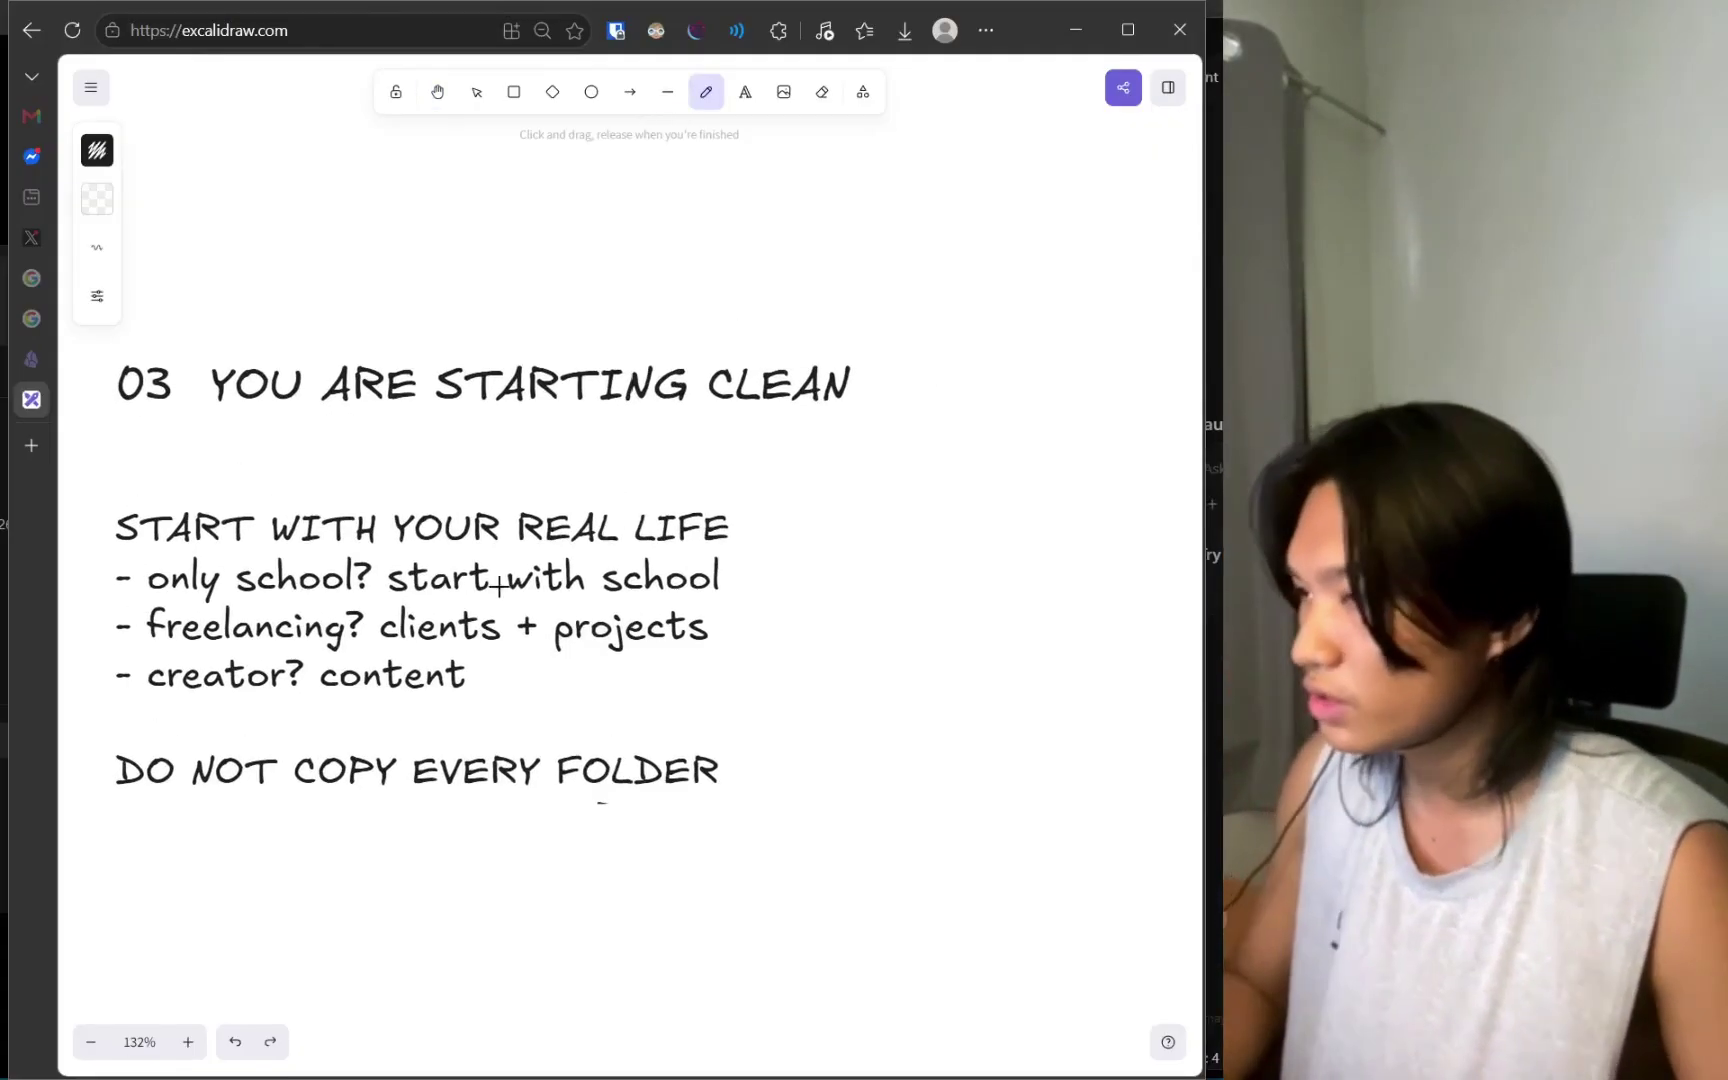
Try drawing a freehand brace beside the school, freelancing and creator bullets in section 03 and undo each attempt.
scroll(703, 515, "right", 2)
scroll(703, 515, "down", 1)
mouse_move(608, 542)
left_mouse_down()
mouse_move(617, 609)
mouse_move(672, 667)
left_mouse_up()
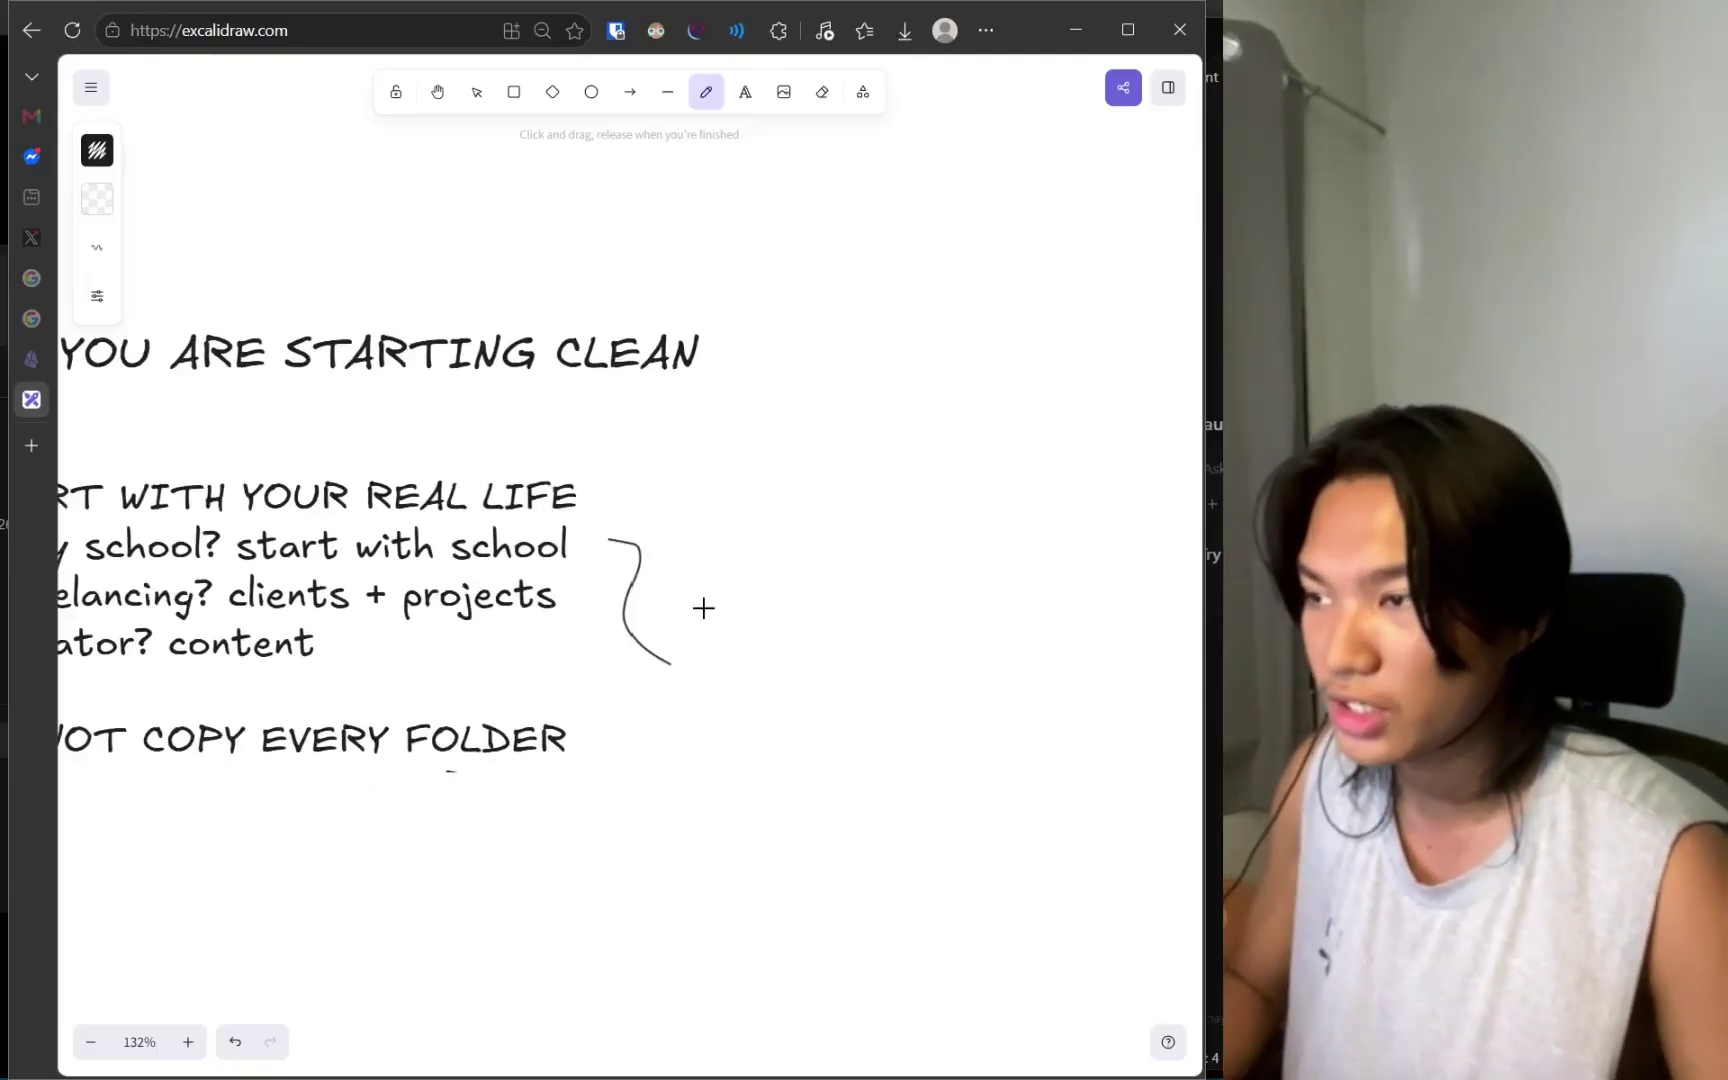
key("ctrl+z")
left_click_drag(581, 536, 802, 694)
key("ctrl+z")
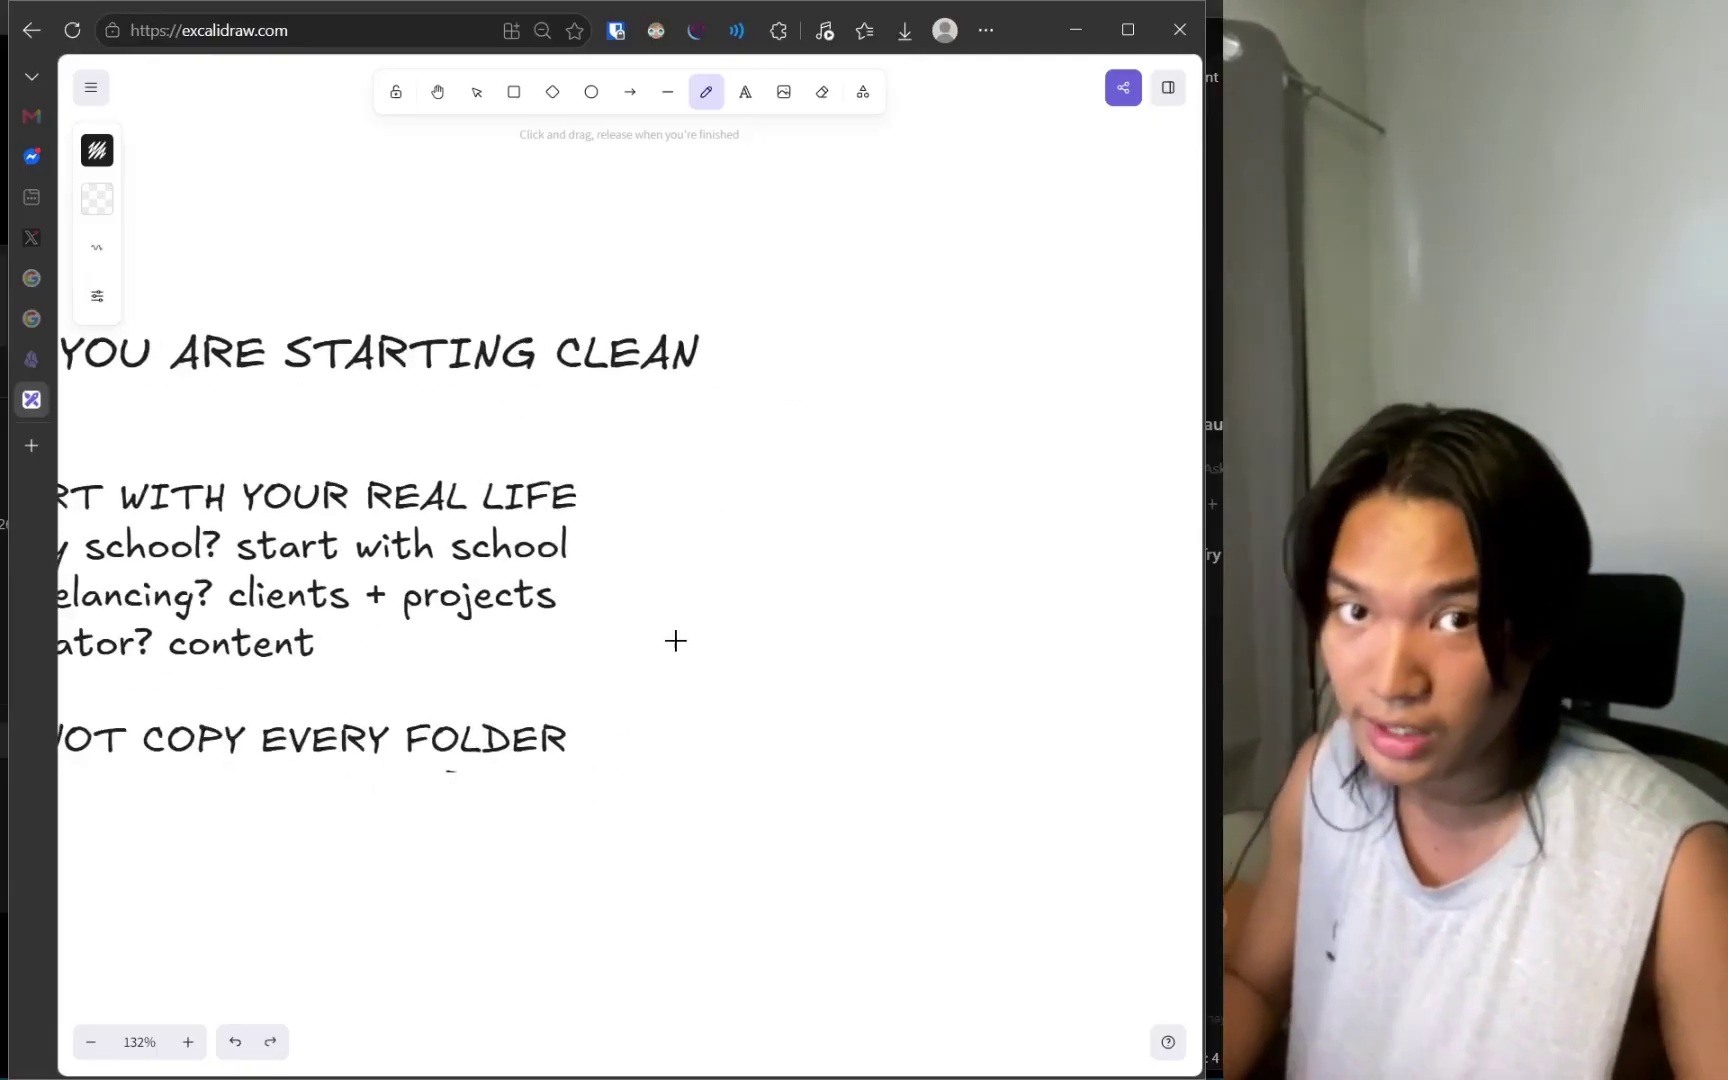
Draw freehand pen marks at the word freelancing in the section 03 list.
scroll(450, 517, "left", 3)
scroll(450, 517, "down", 1)
scroll(450, 517, "left", 2)
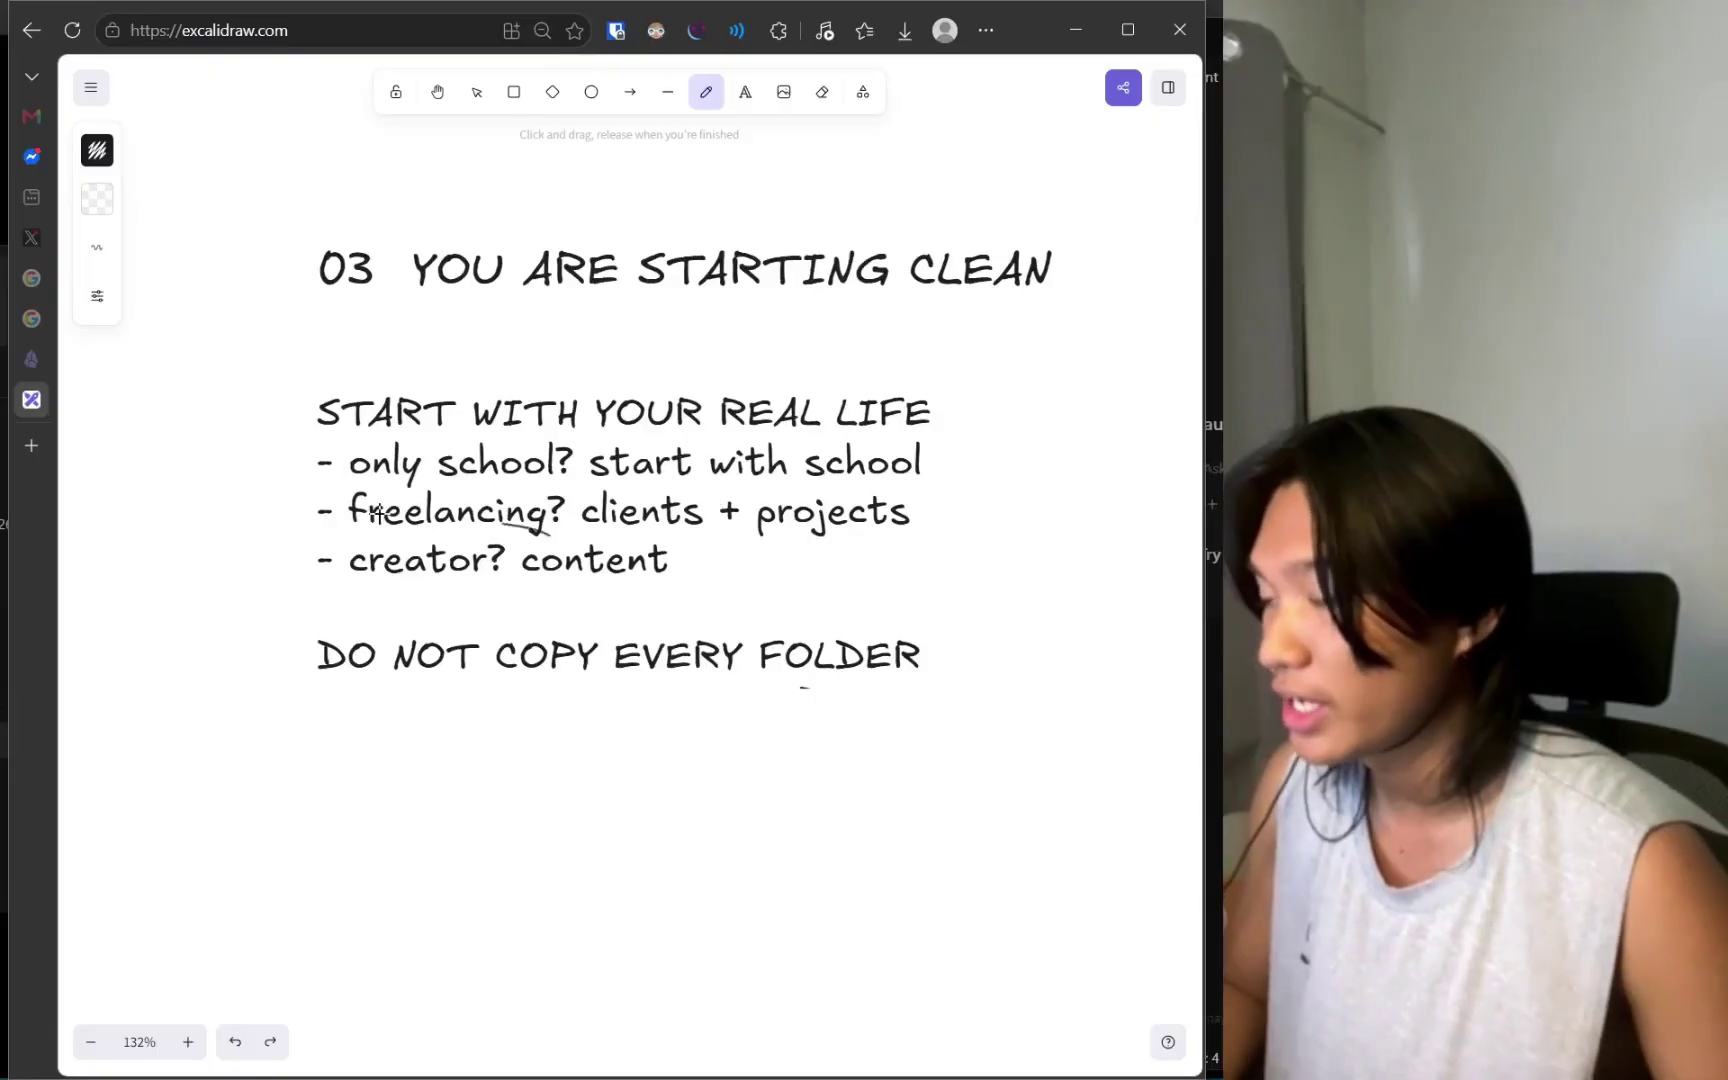
left_click_drag(372, 512, 375, 535)
Switch to the Antigravity IDE and highlight the draft description in metadata.md through the Markdown and Obsidian bullet.
key("alt+Tab")
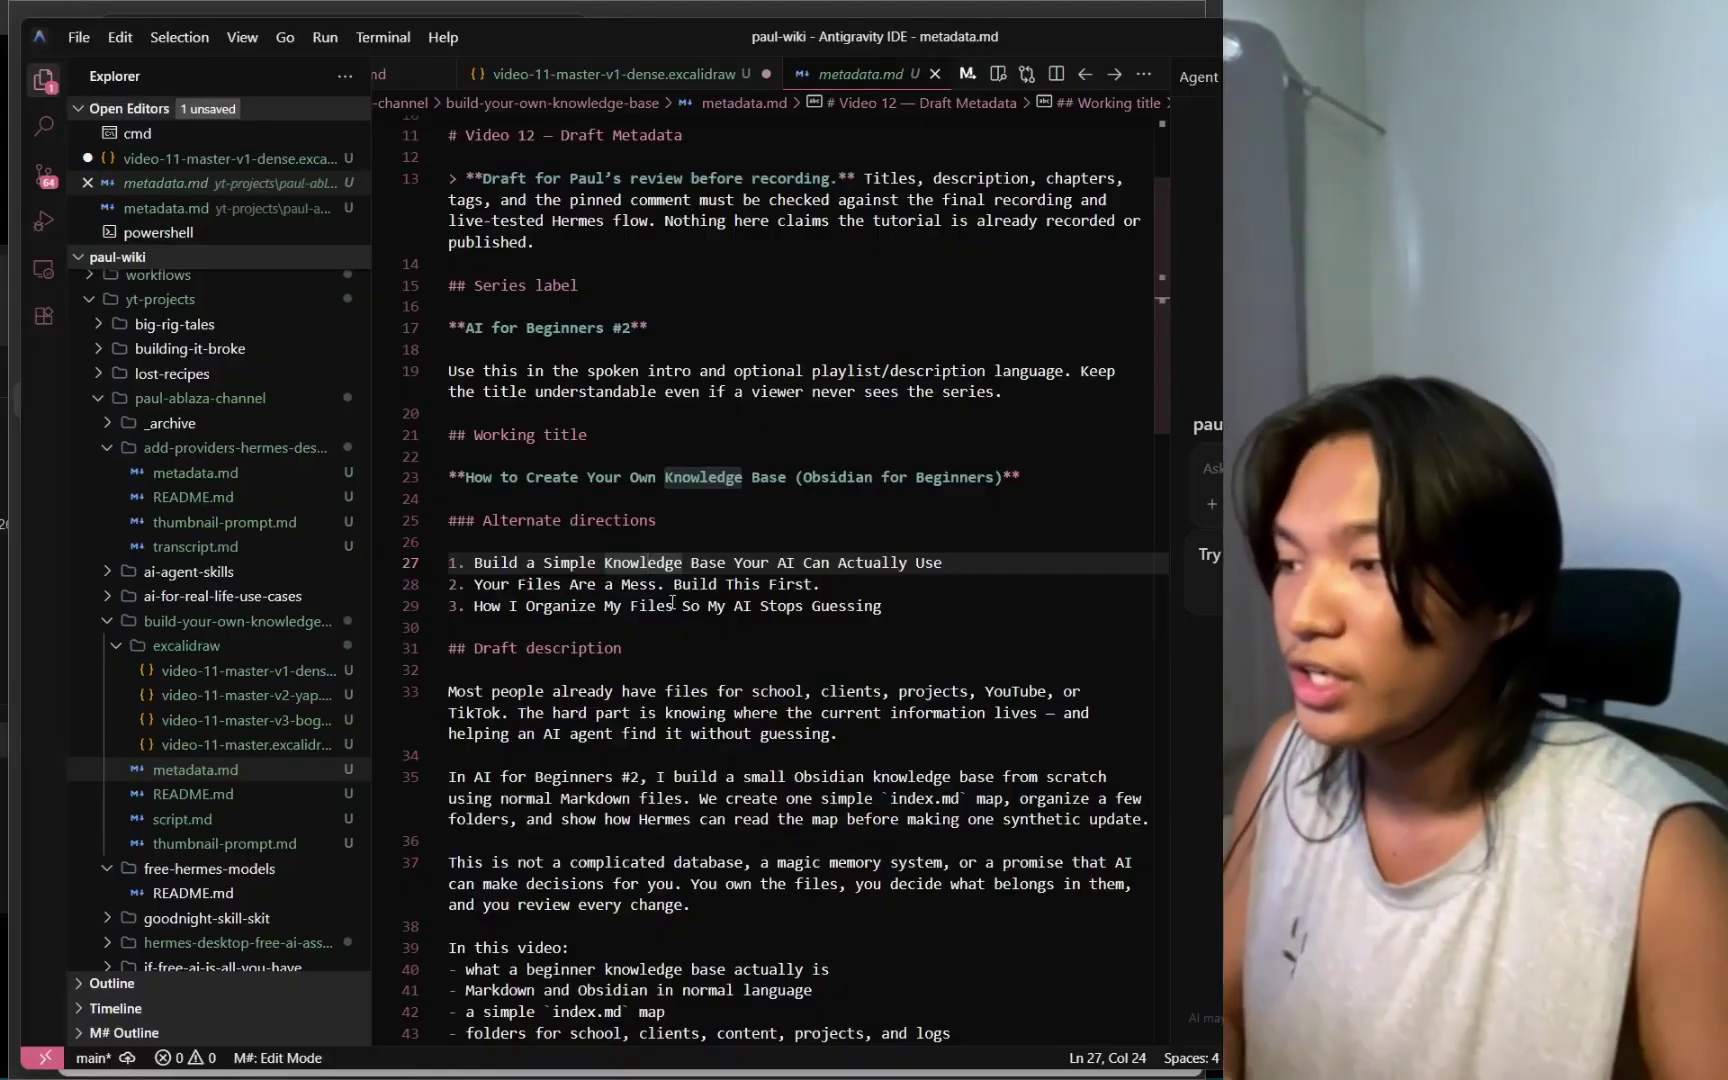
scroll(670, 540, "down", 2)
scroll(670, 521, "down", 2)
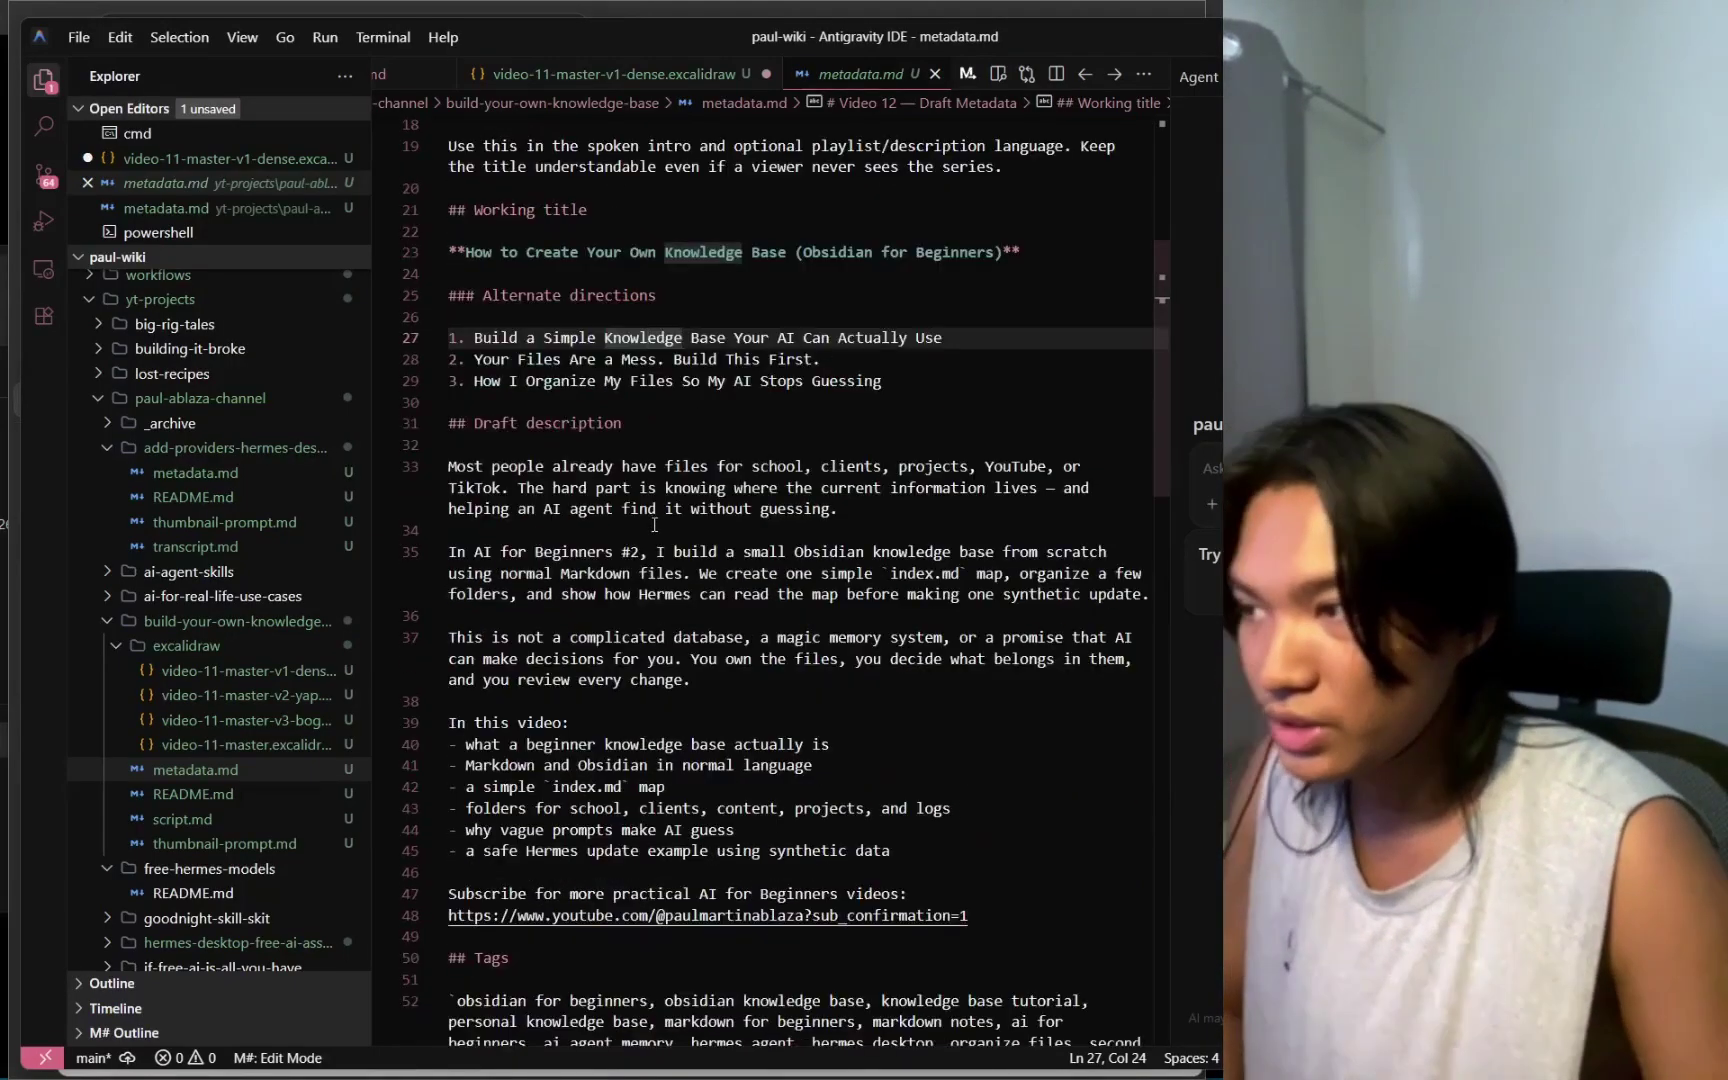
scroll(944, 845, "up", 3)
left_click(931, 933)
left_click_drag(931, 887, 750, 612)
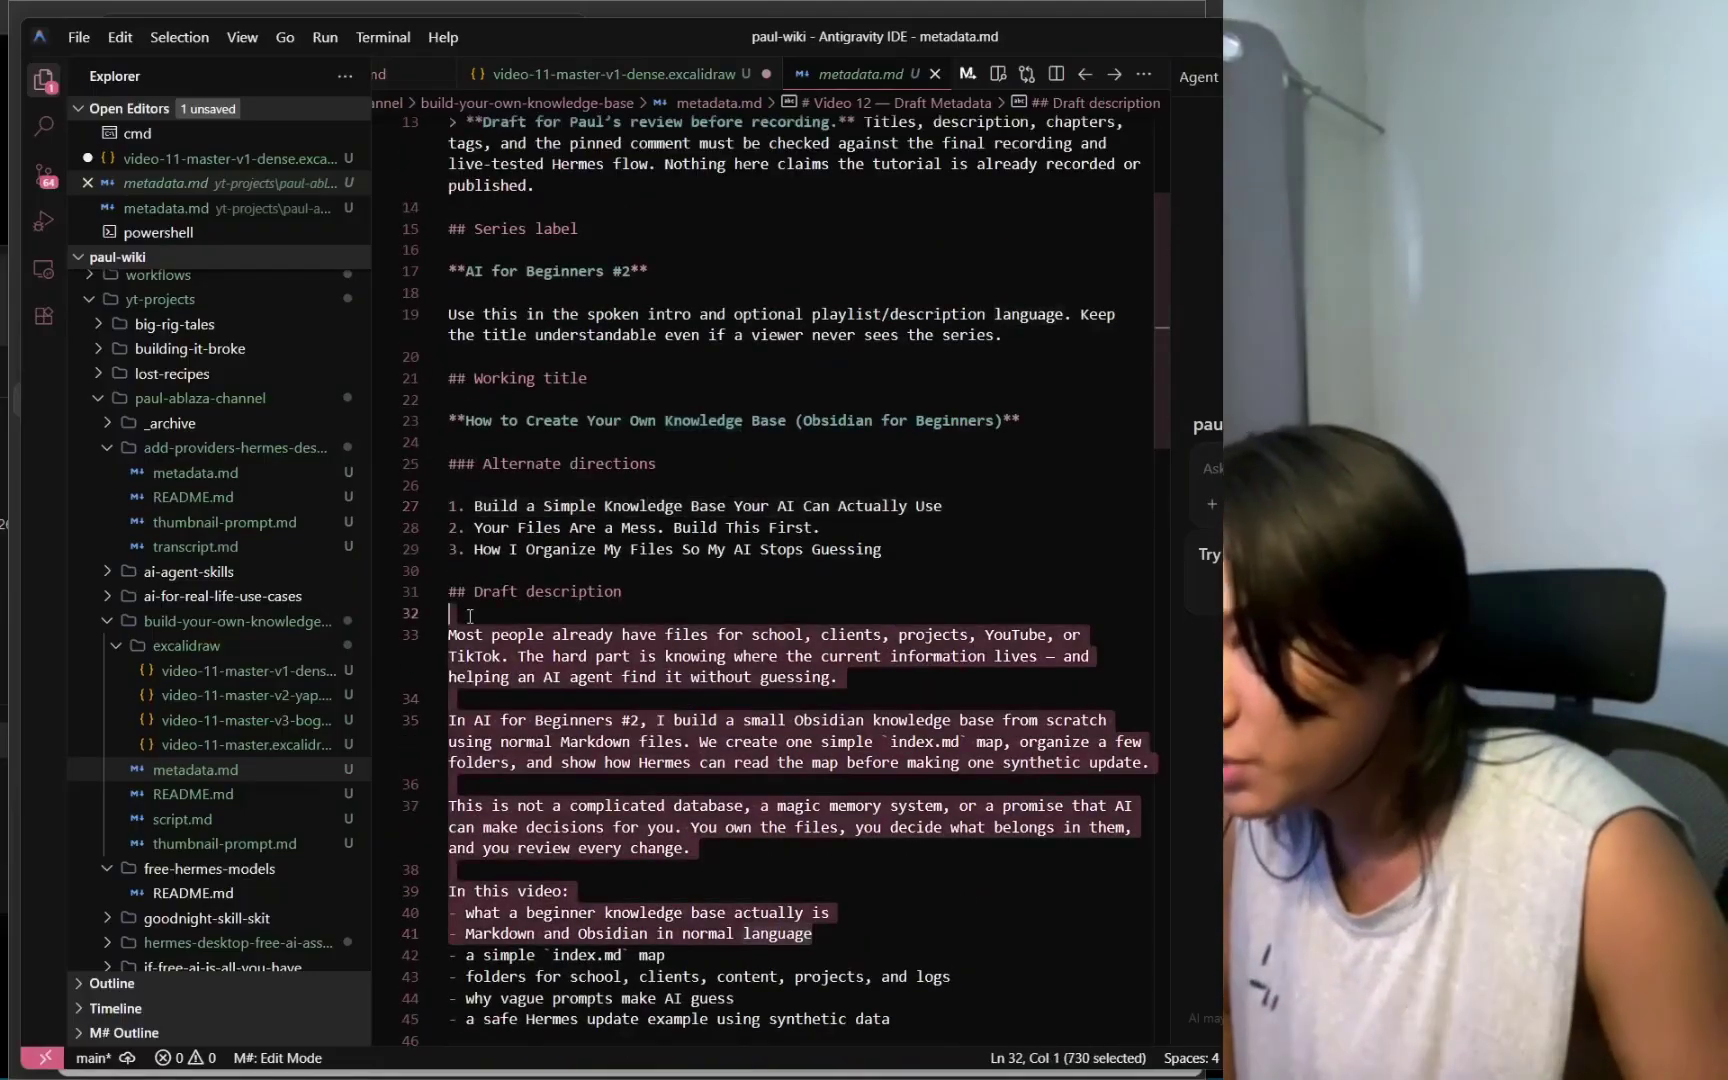
Highlight the working title and alternate directions in metadata.md and look over the draft description and tags below them.
left_click(750, 698)
left_click_drag(886, 570, 474, 378)
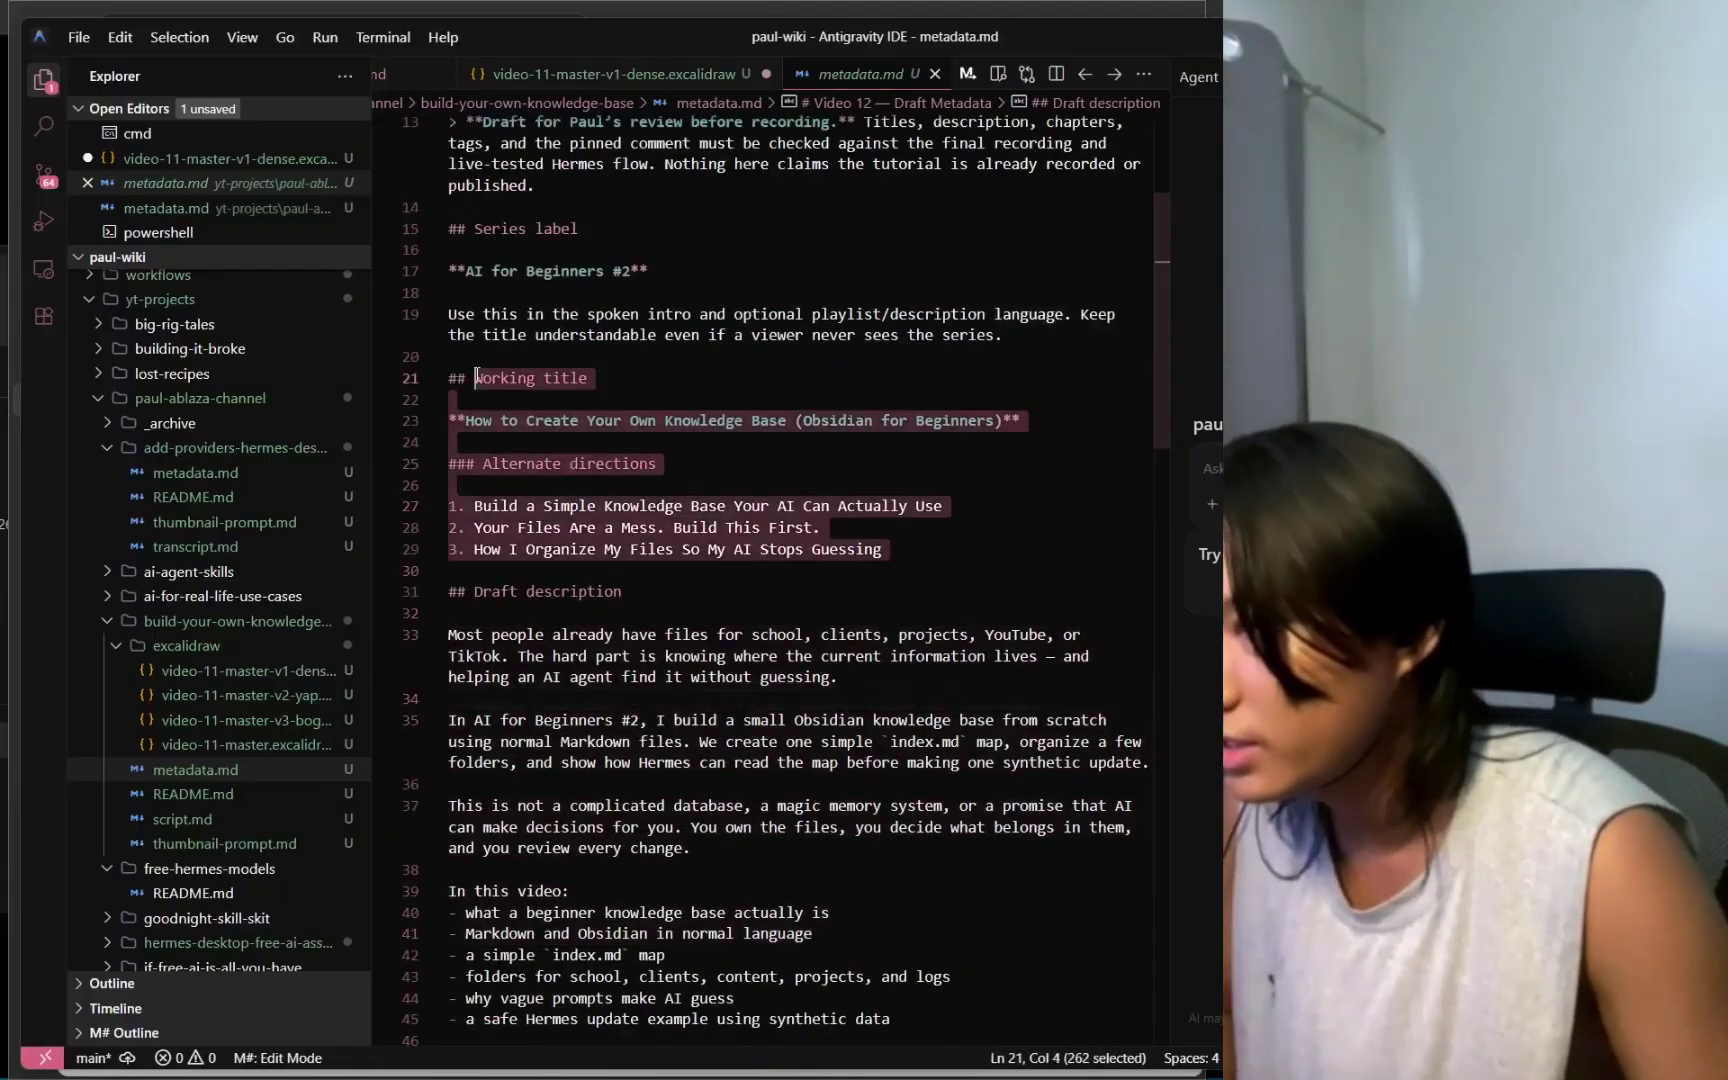
left_click(452, 442)
scroll(800, 657, "down", 8)
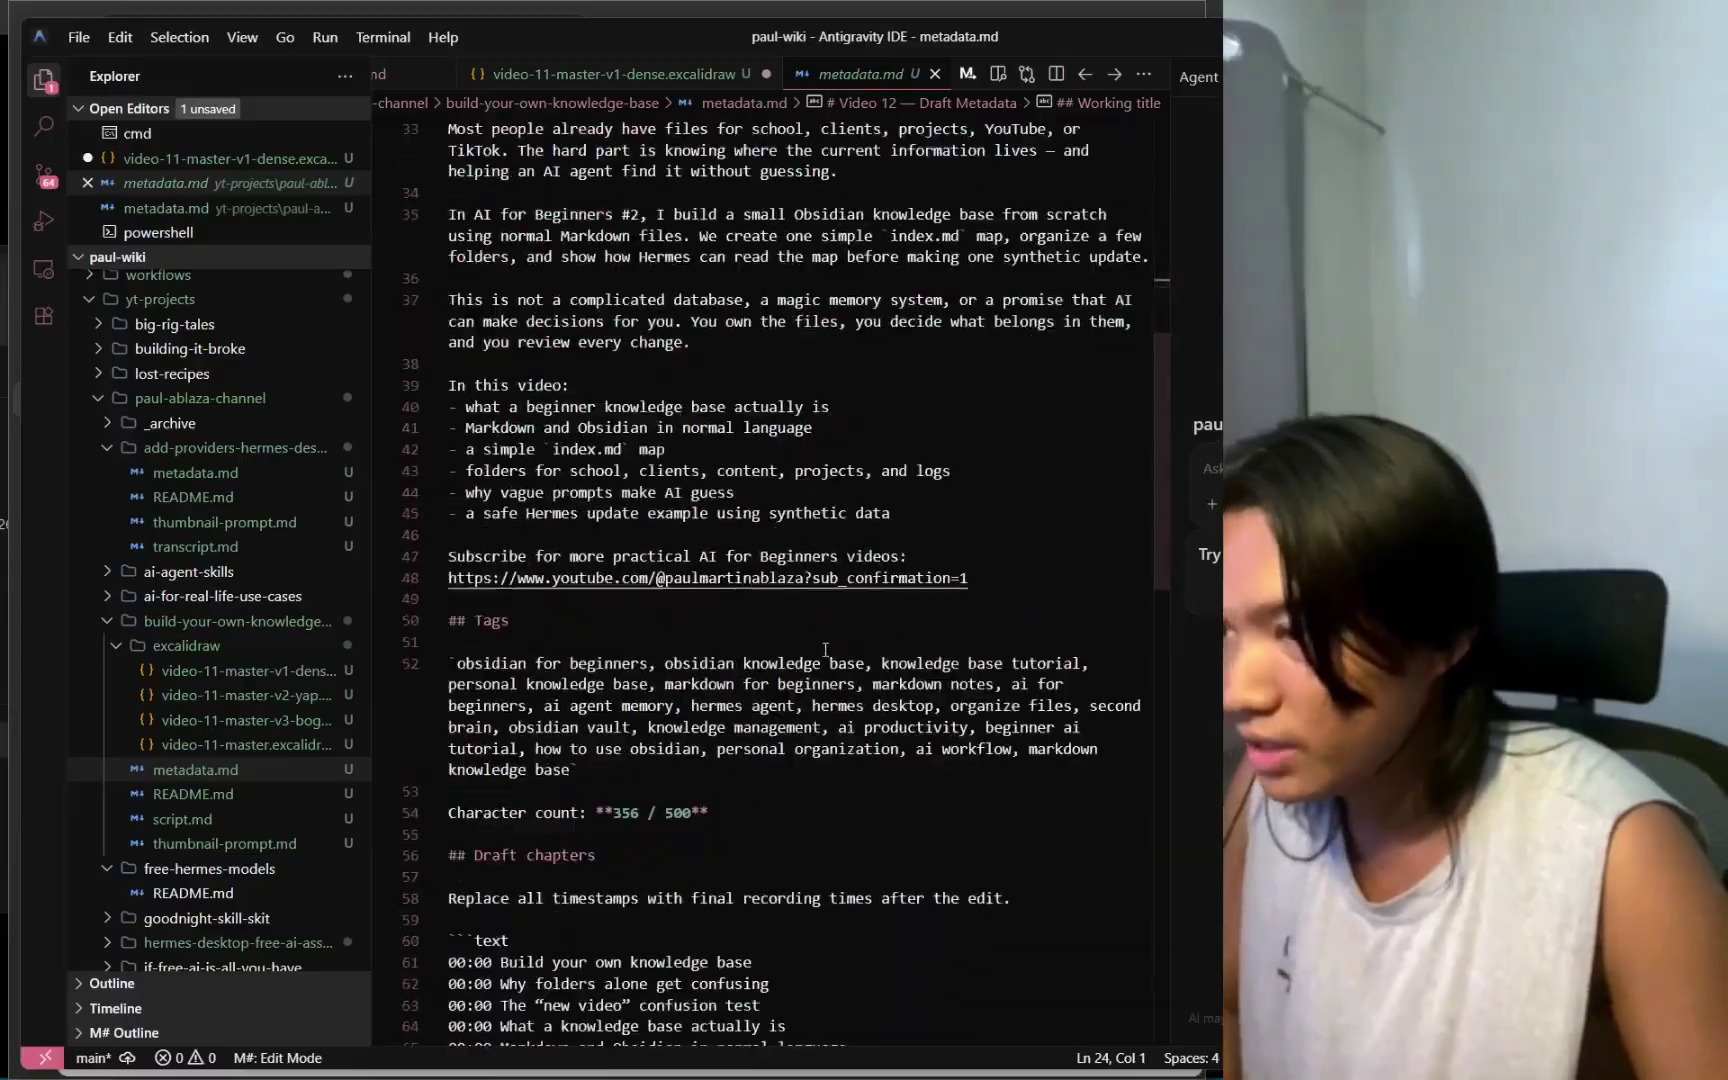
scroll(800, 657, "up", 3)
Switch to the Excalidraw whiteboard and try circling the TIKTOK AFFILIATE label with freehand loops, then undo them.
key("alt+Tab")
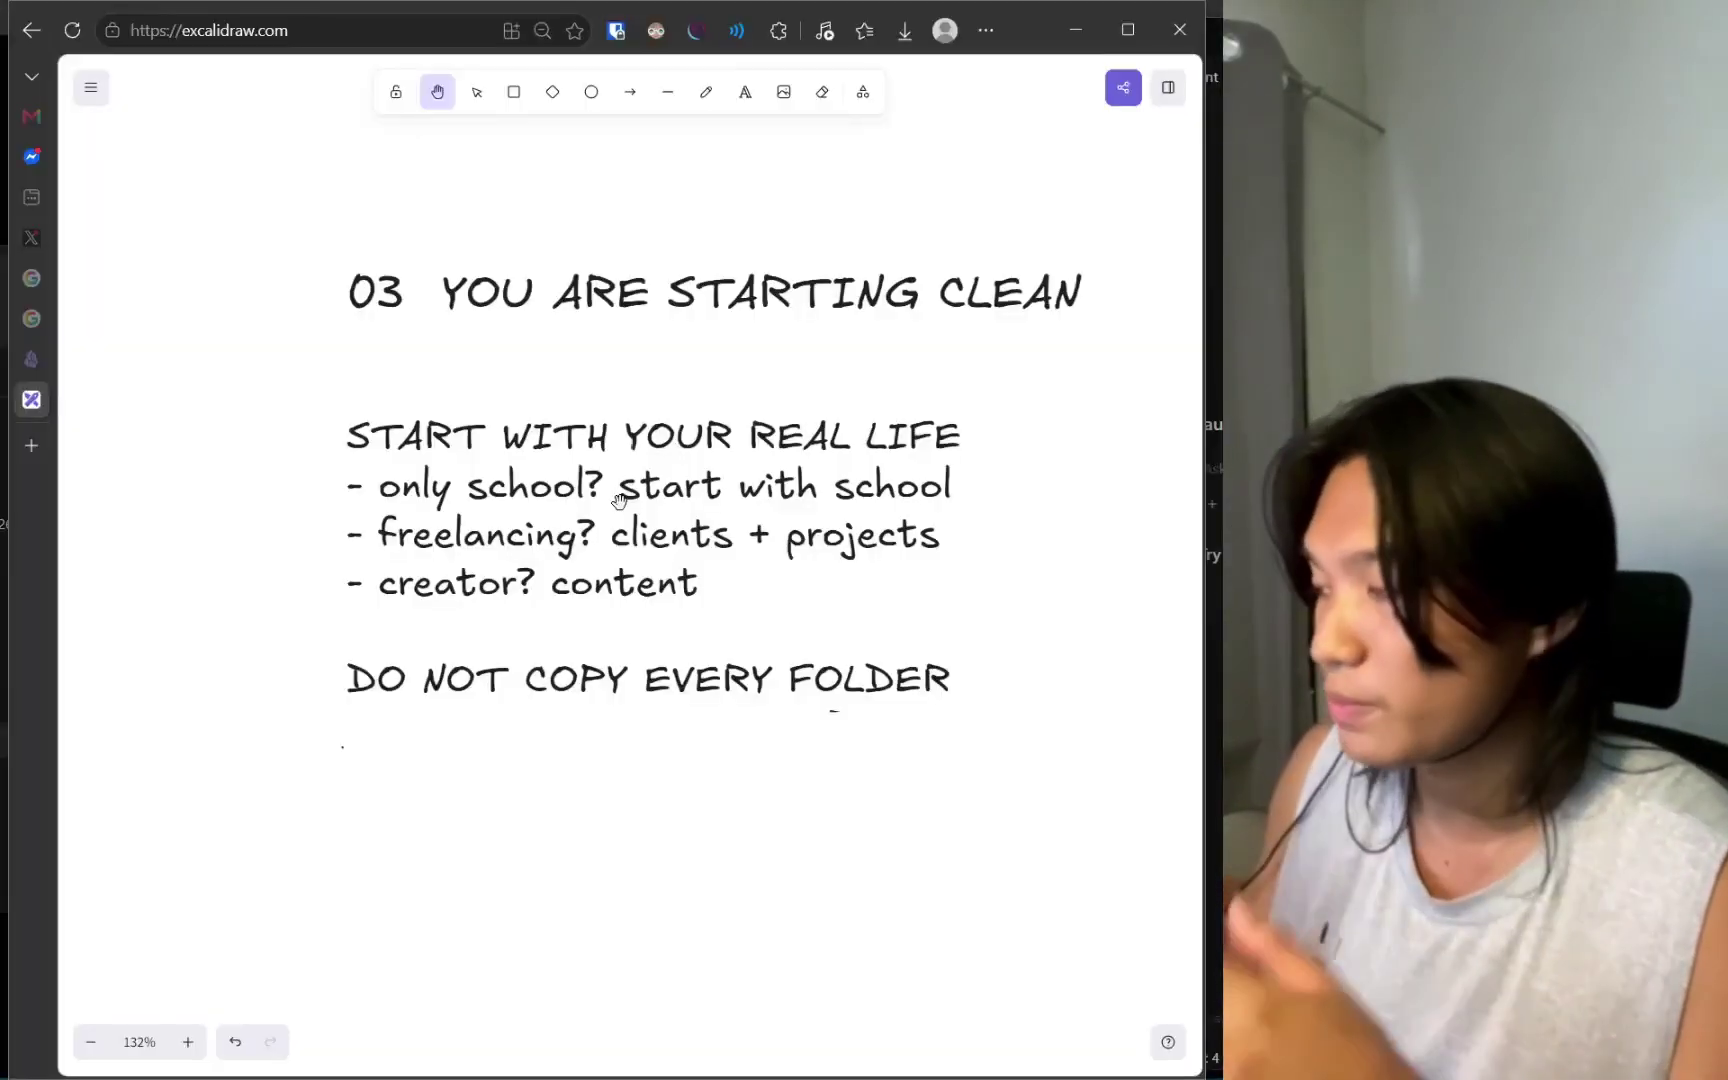
scroll(706, 690, "down", 1)
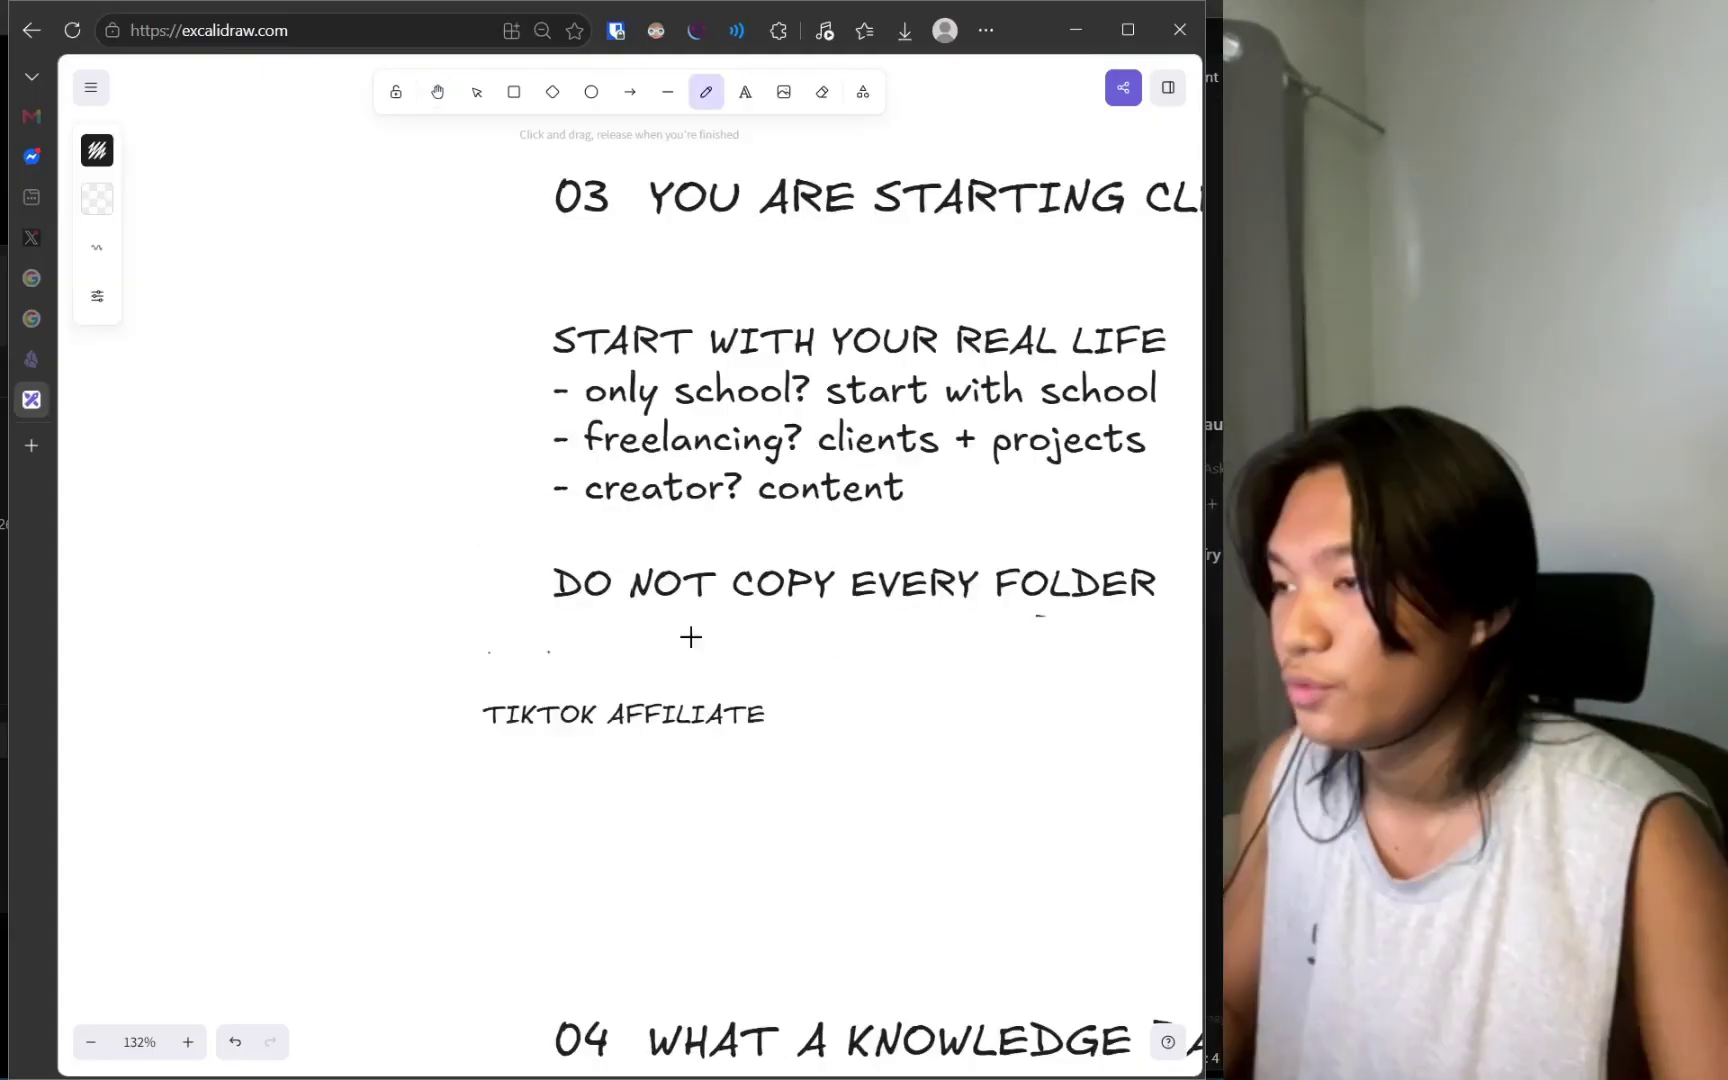
scroll(680, 680, "up", 5)
scroll(706, 525, "left", 3)
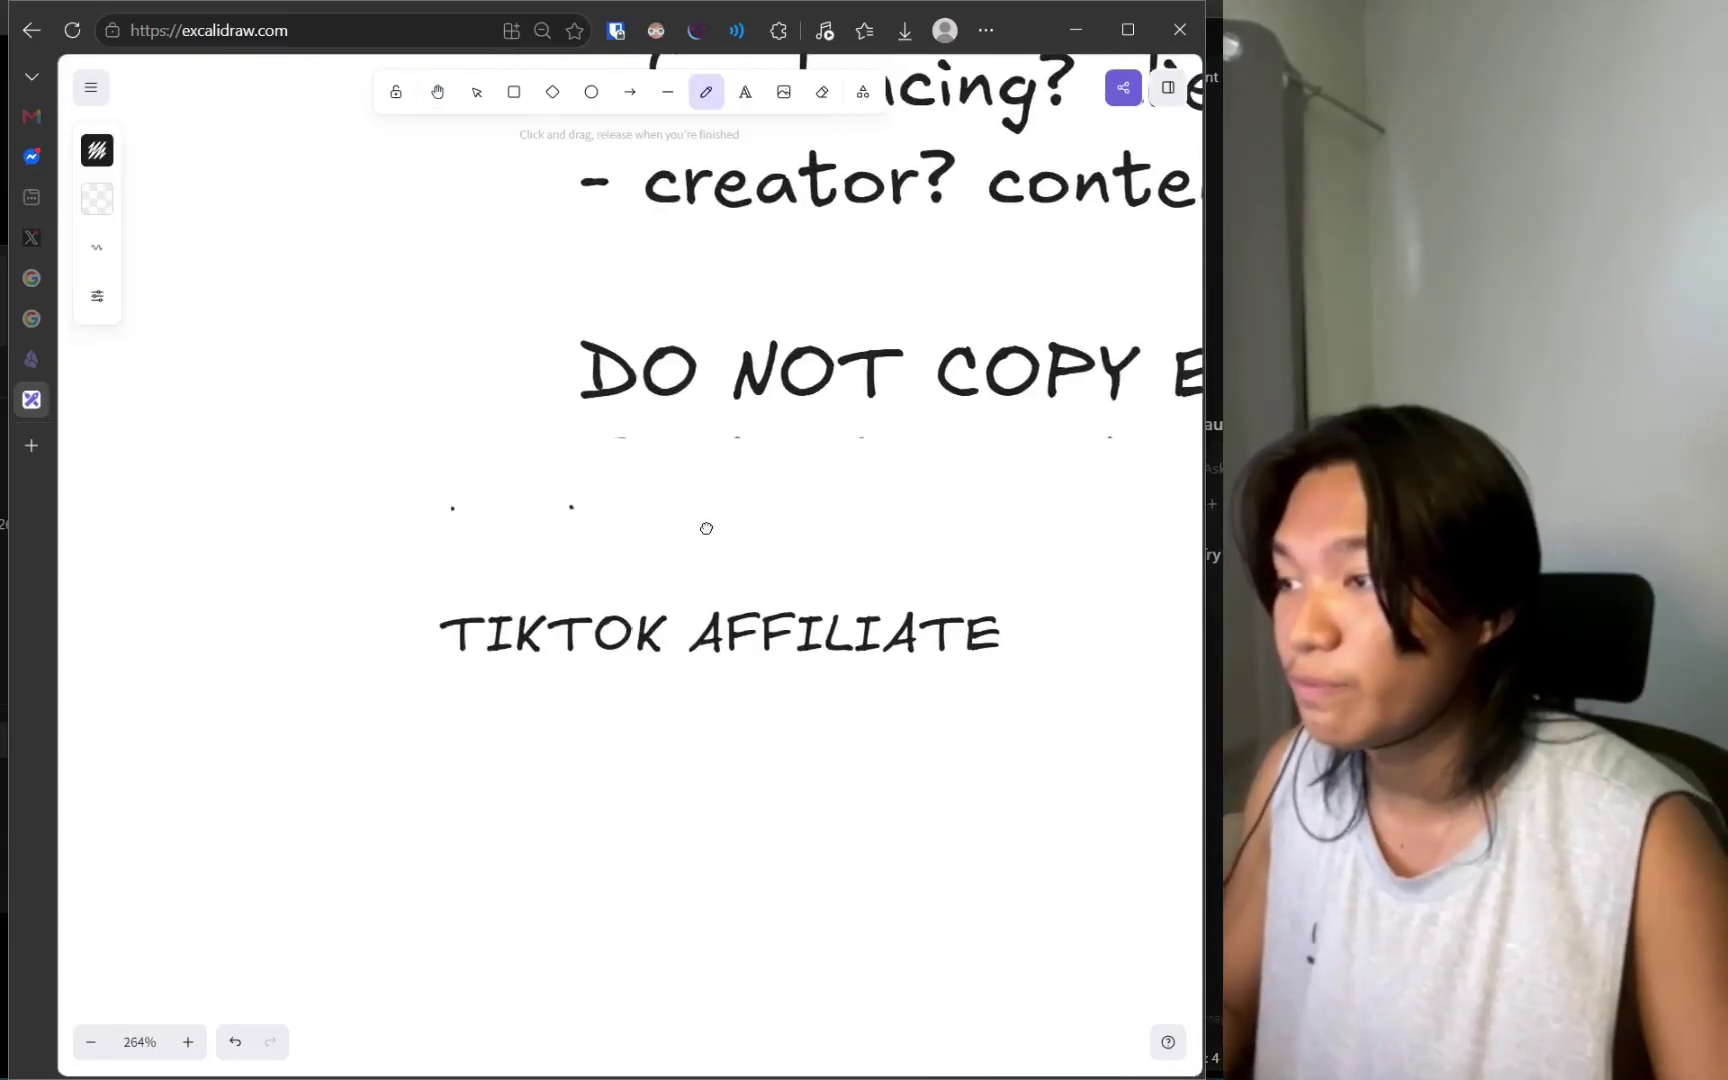
mouse_move(822, 540)
left_mouse_down()
mouse_move(305, 559)
mouse_move(706, 876)
mouse_move(445, 640)
left_mouse_up()
left_click_drag(193, 442, 840, 560)
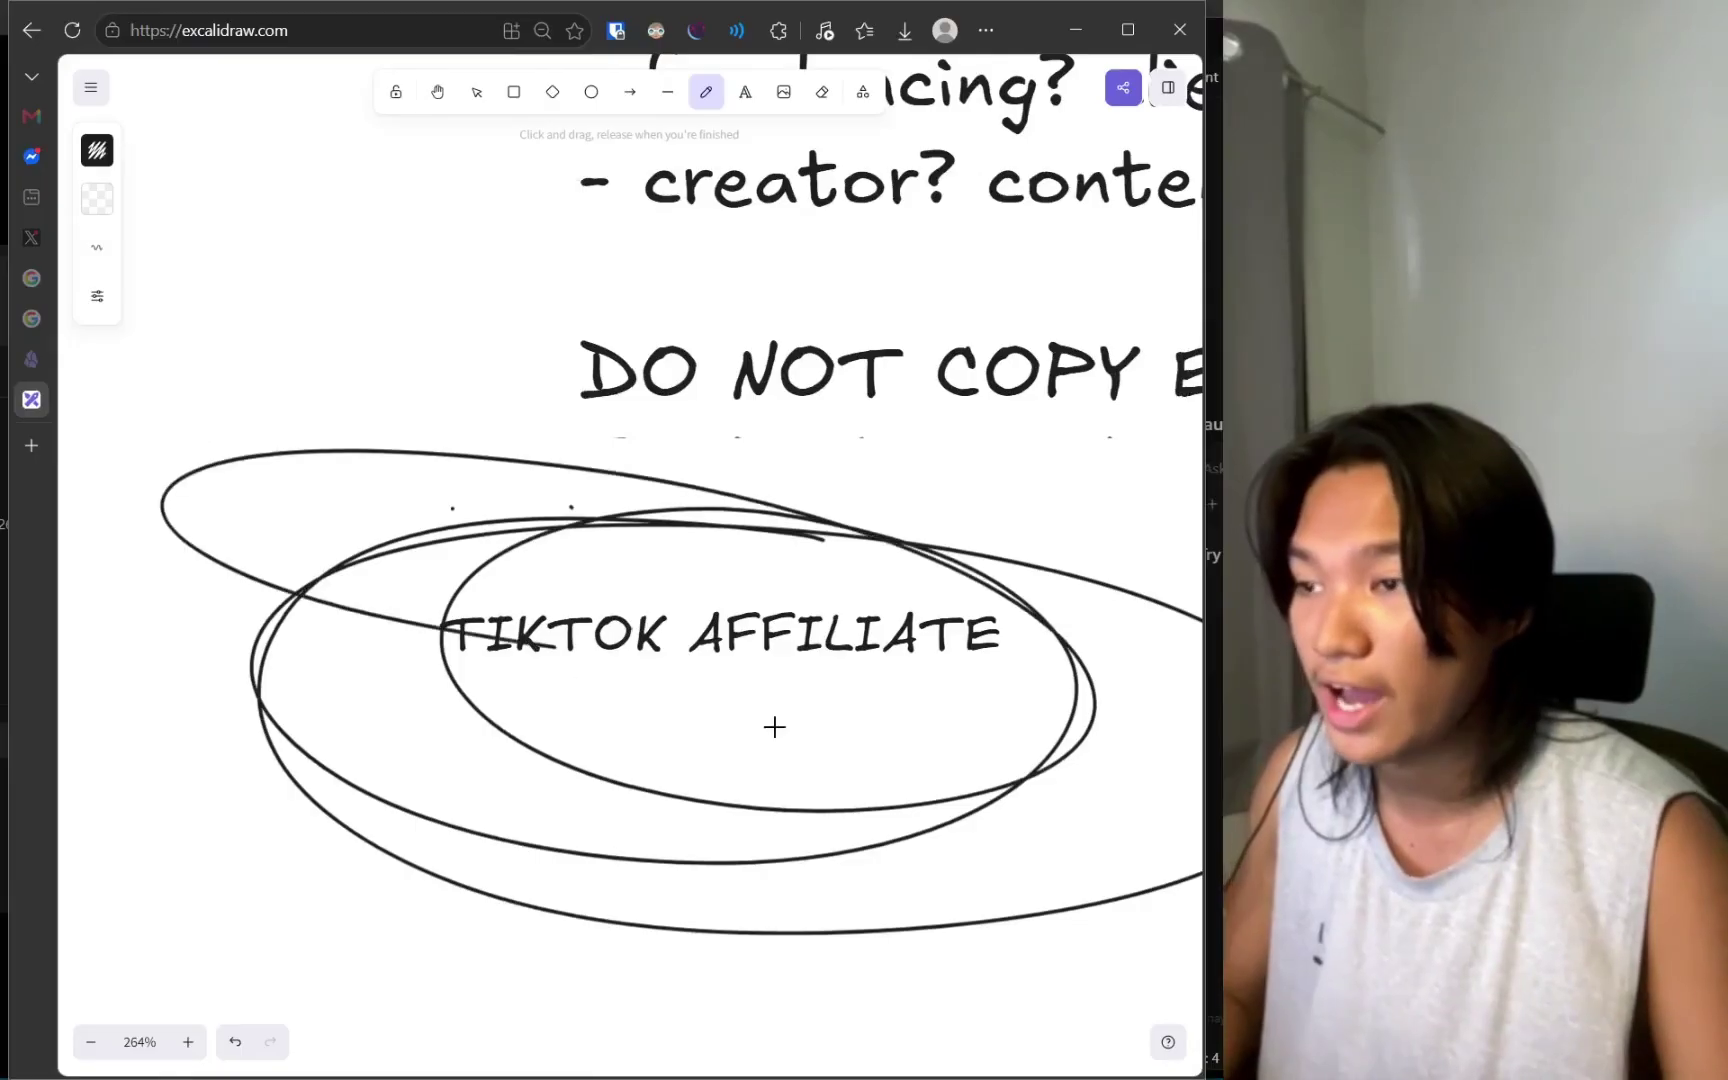
key("ctrl+z")
key("ctrl+z")
Underline the TIKTOK AFFILIATE label with a freehand line and draw a second stroke below it.
scroll(427, 549, "down", 3)
scroll(427, 549, "right", 2)
left_click_drag(366, 542, 906, 520)
left_click_drag(405, 630, 1045, 598)
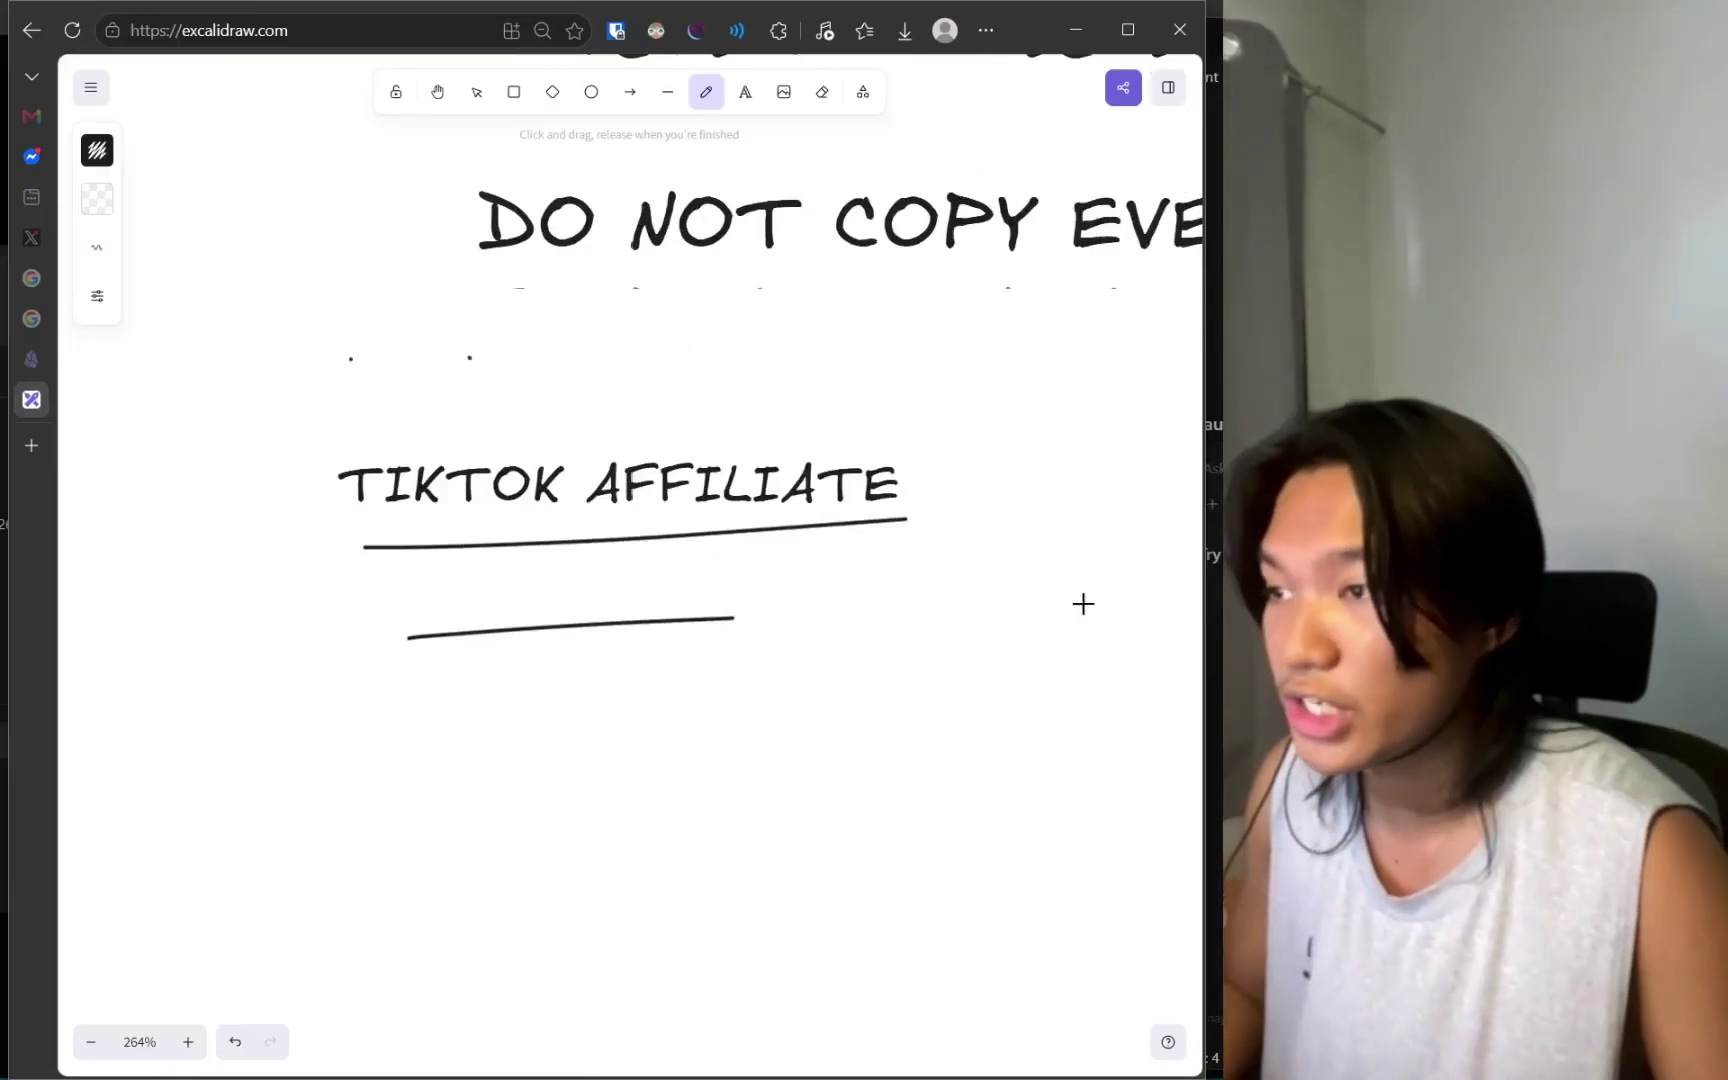
scroll(733, 577, "down", 5)
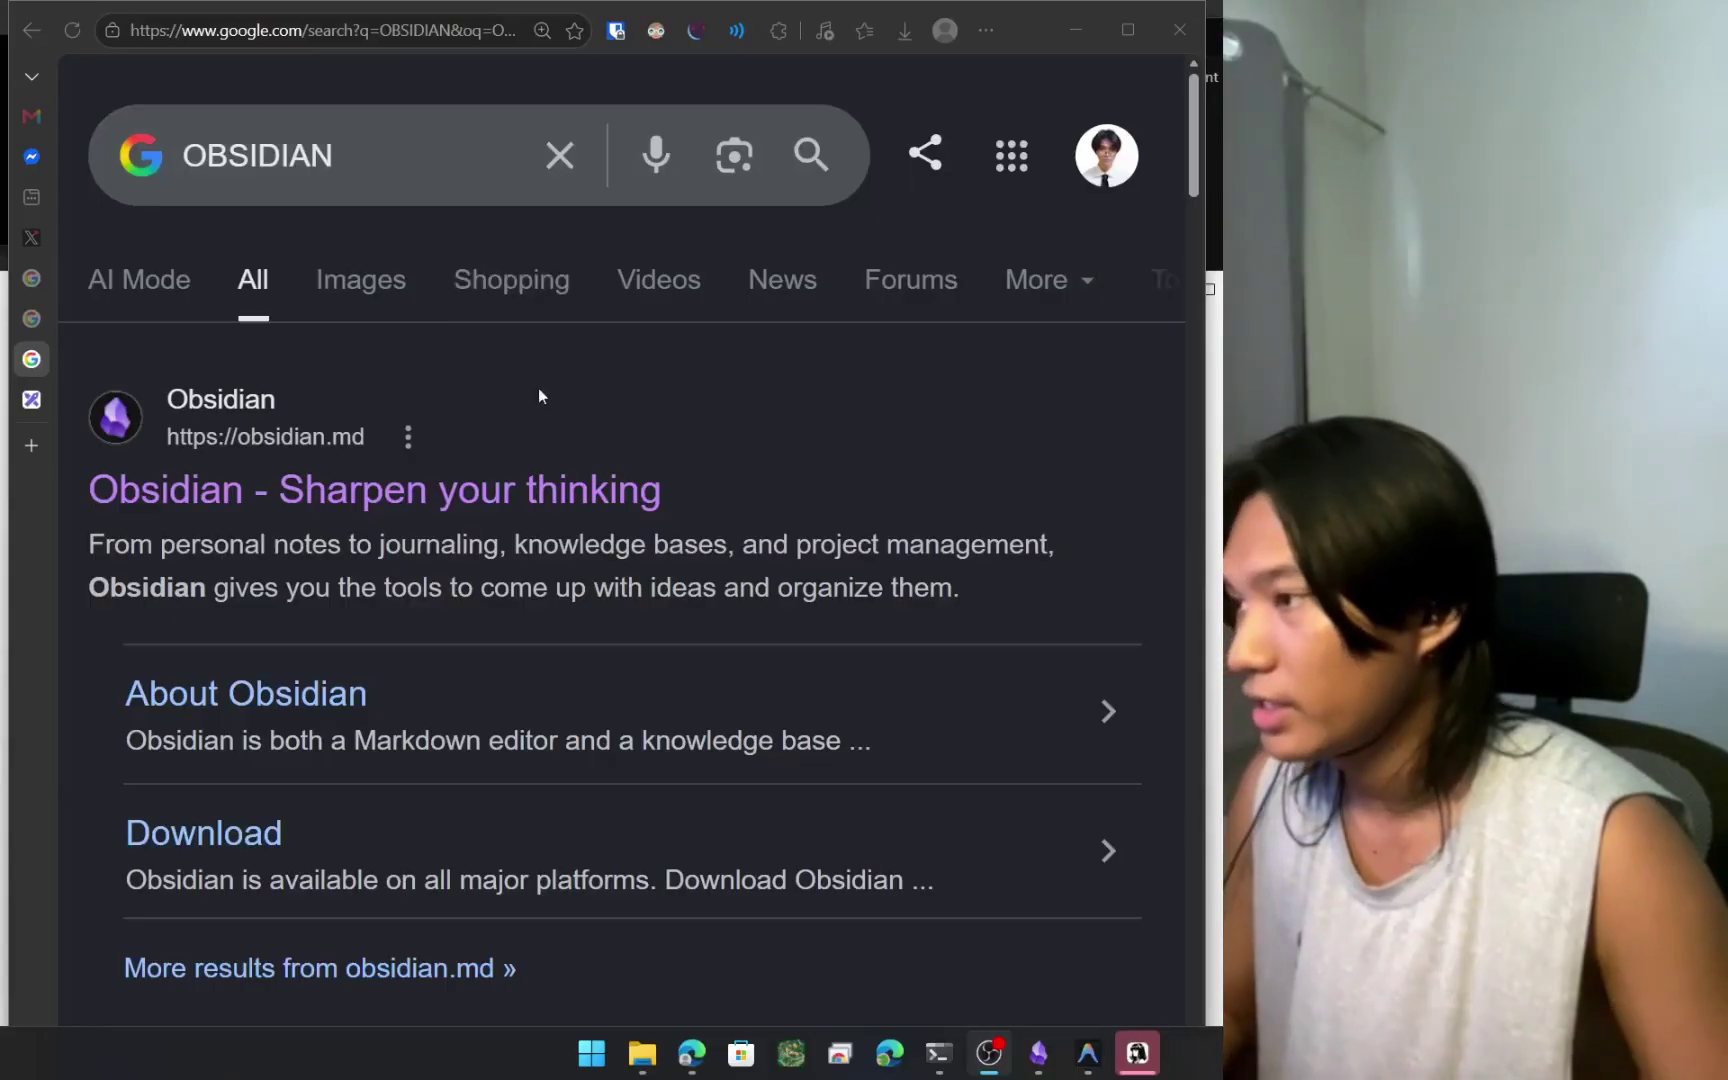
Get the Obsidian installer for Windows from obsidian.md and continue its setup with installation for all users.
left_click(518, 502)
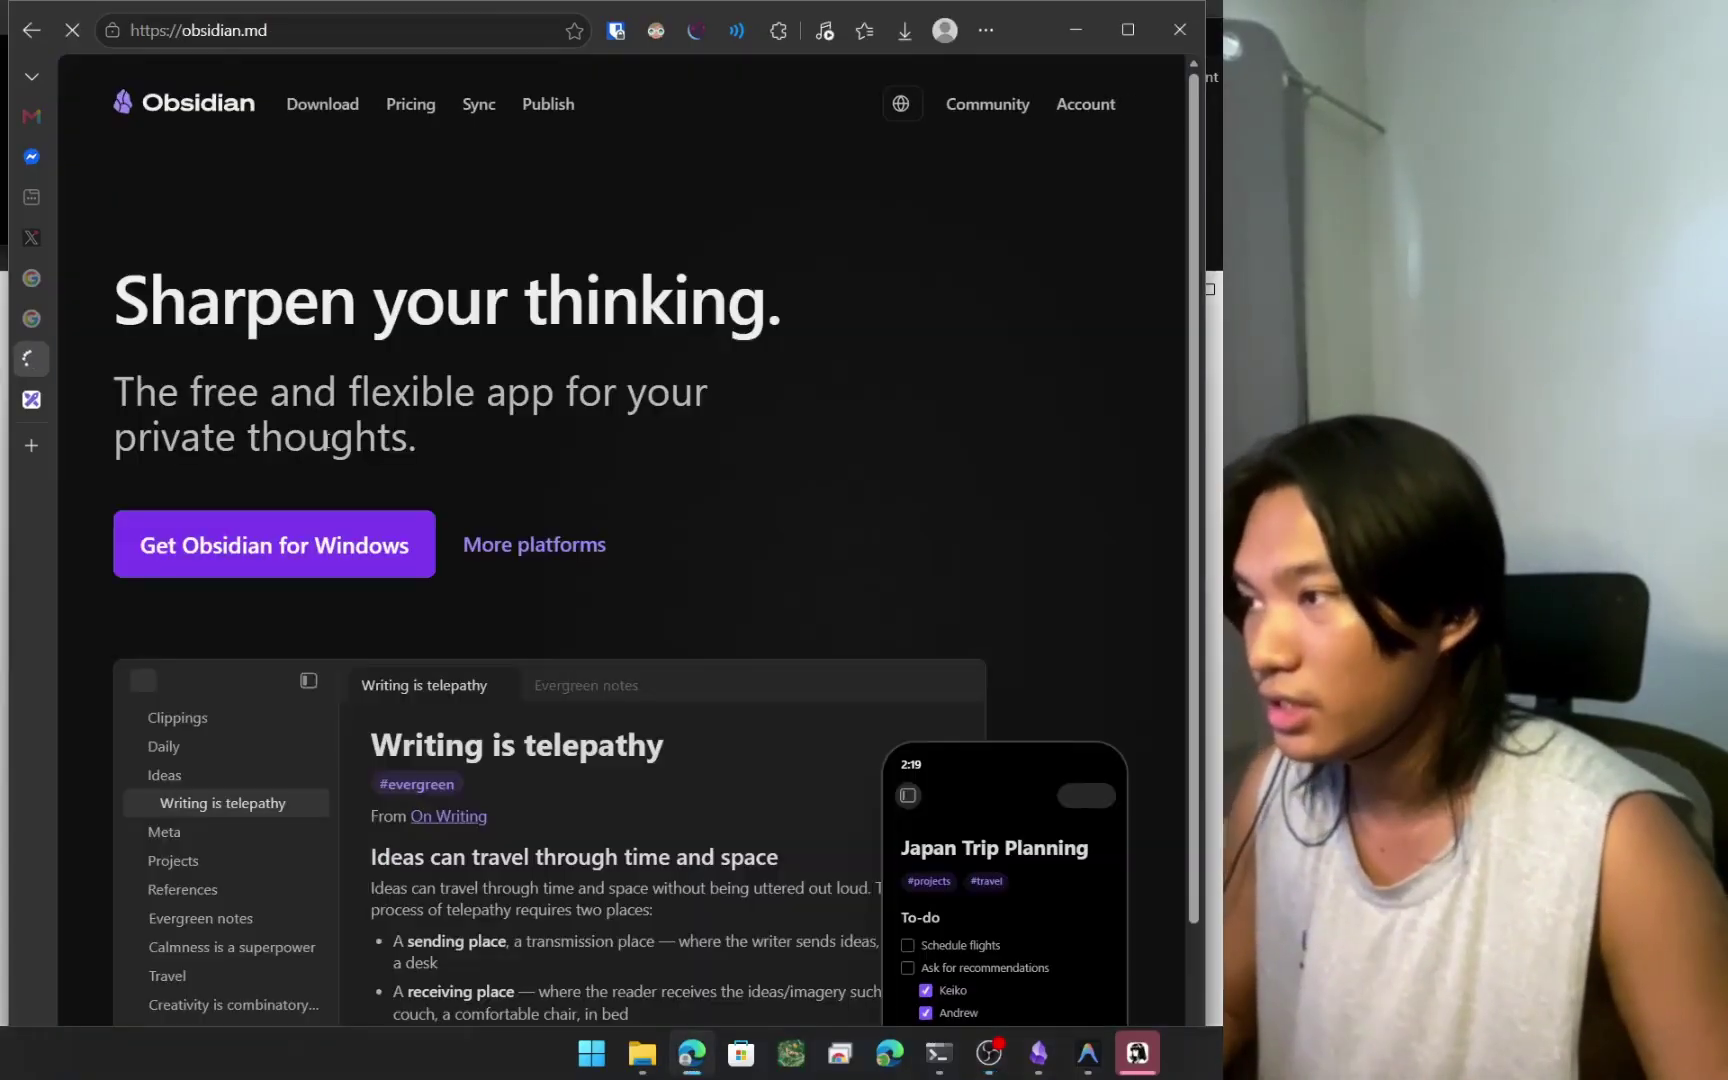
left_click(250, 550)
scroll(414, 543, "down", 1)
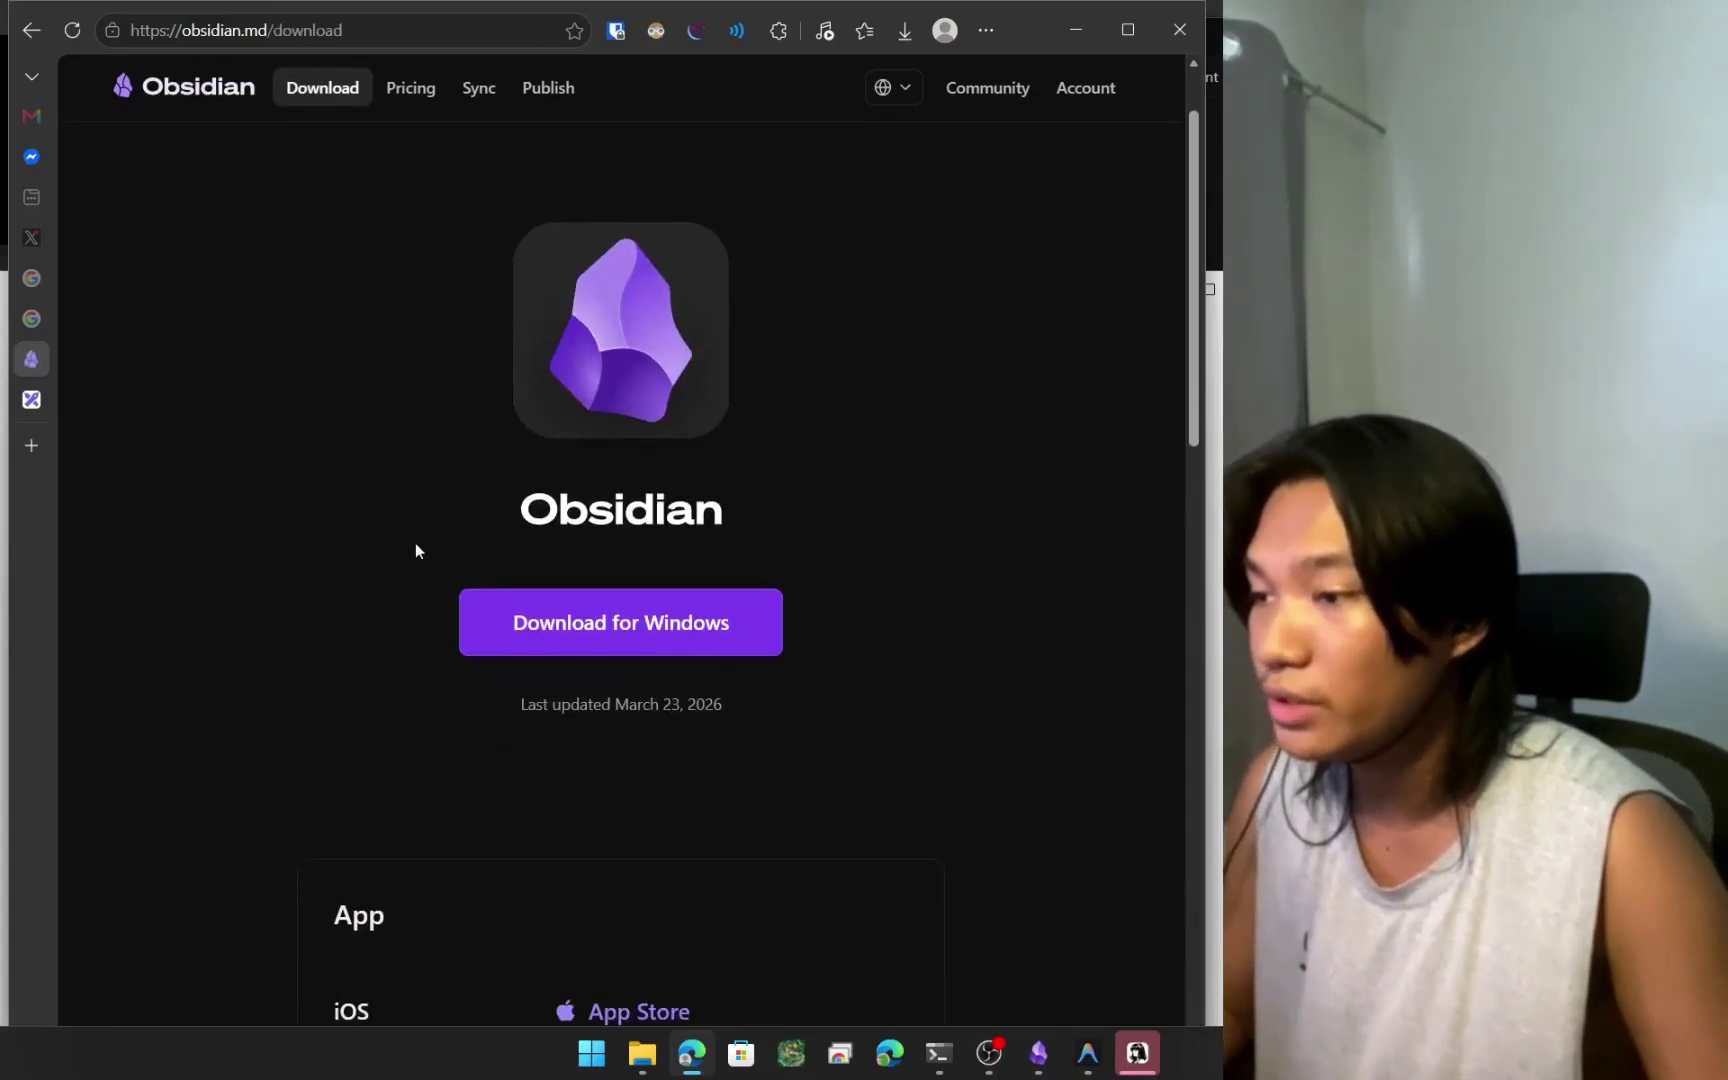
scroll(414, 541, "down", 2)
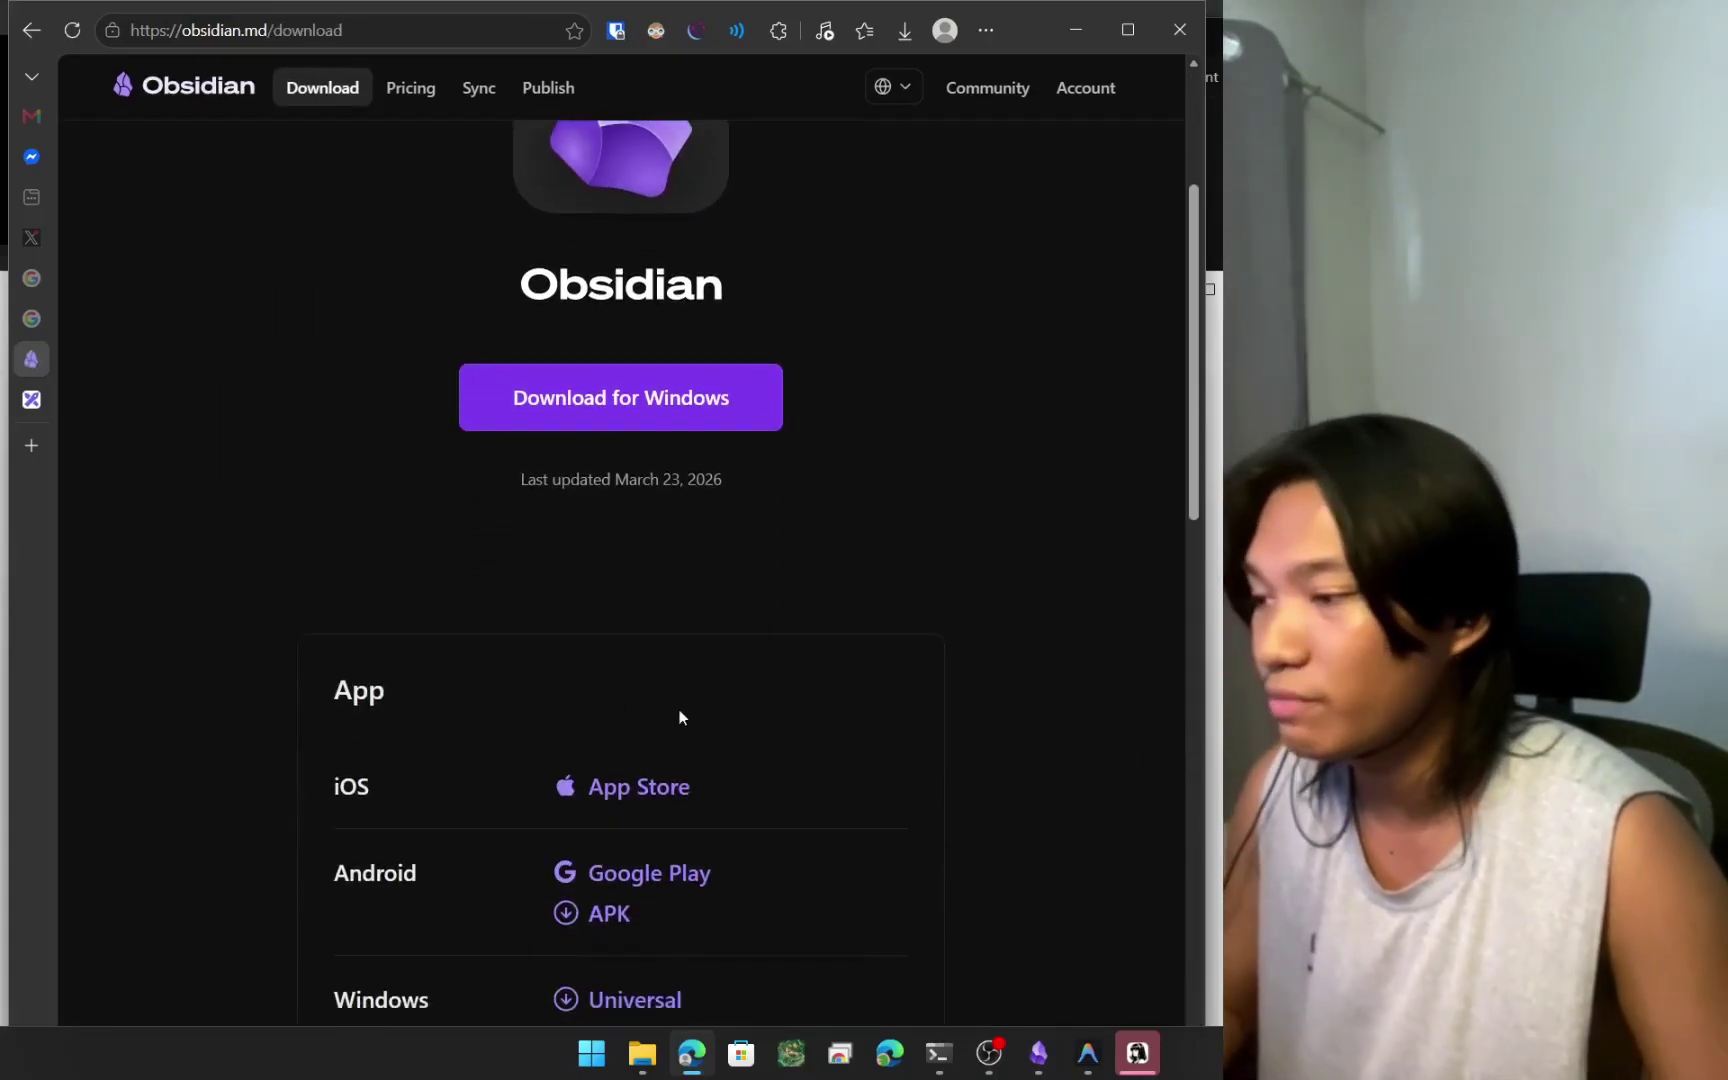
scroll(899, 783, "down", 2)
scroll(841, 744, "up", 3)
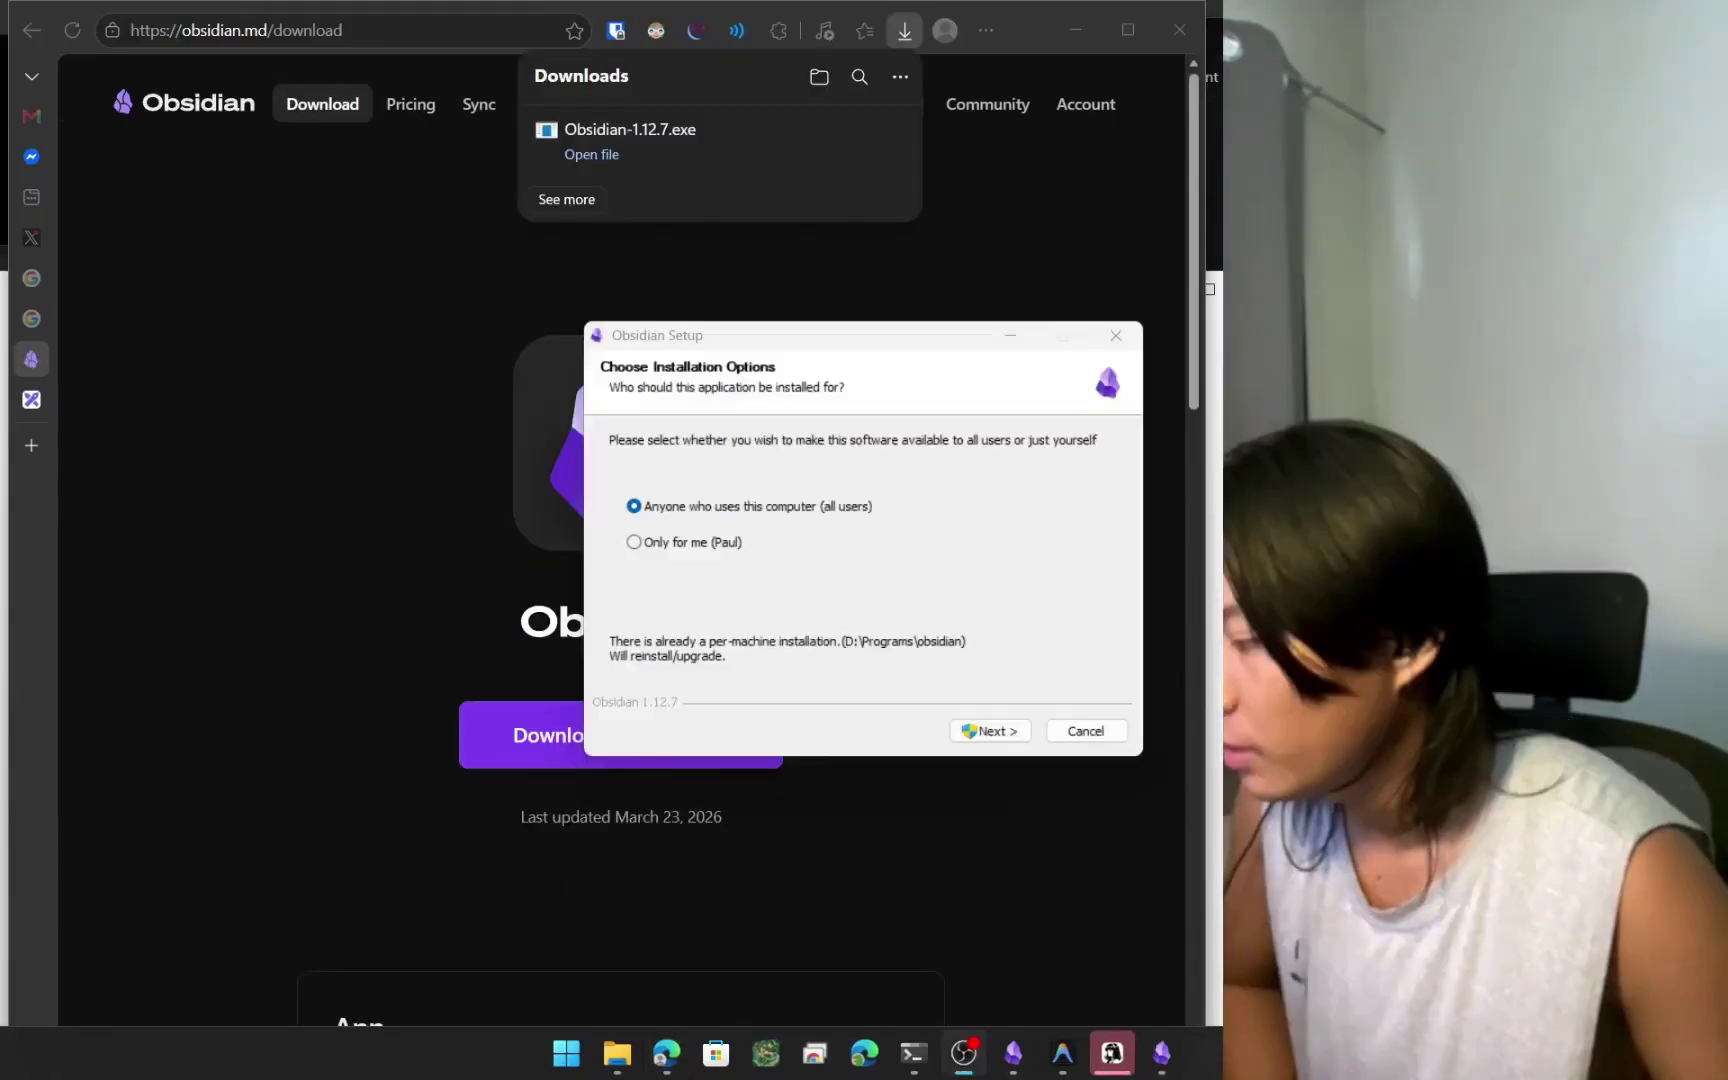
left_click(995, 731)
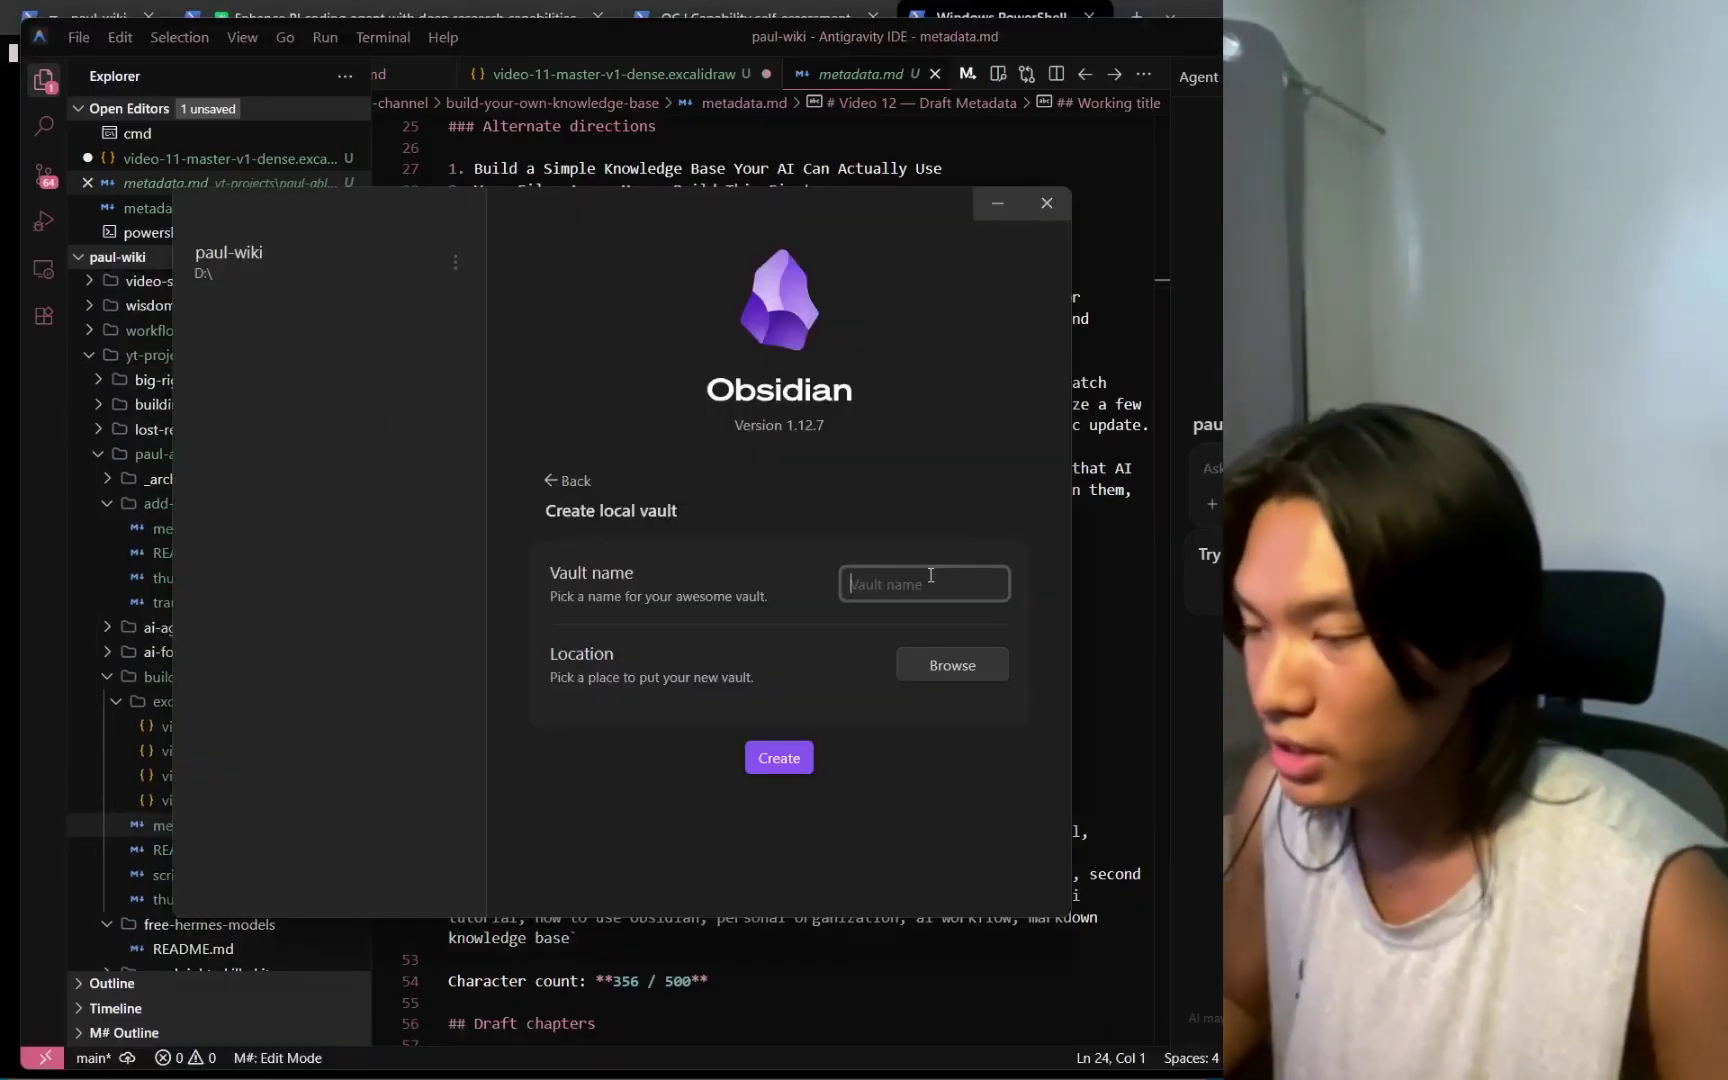
Create a local Obsidian vault named tutorial in D:\Temp.
type("tutorial")
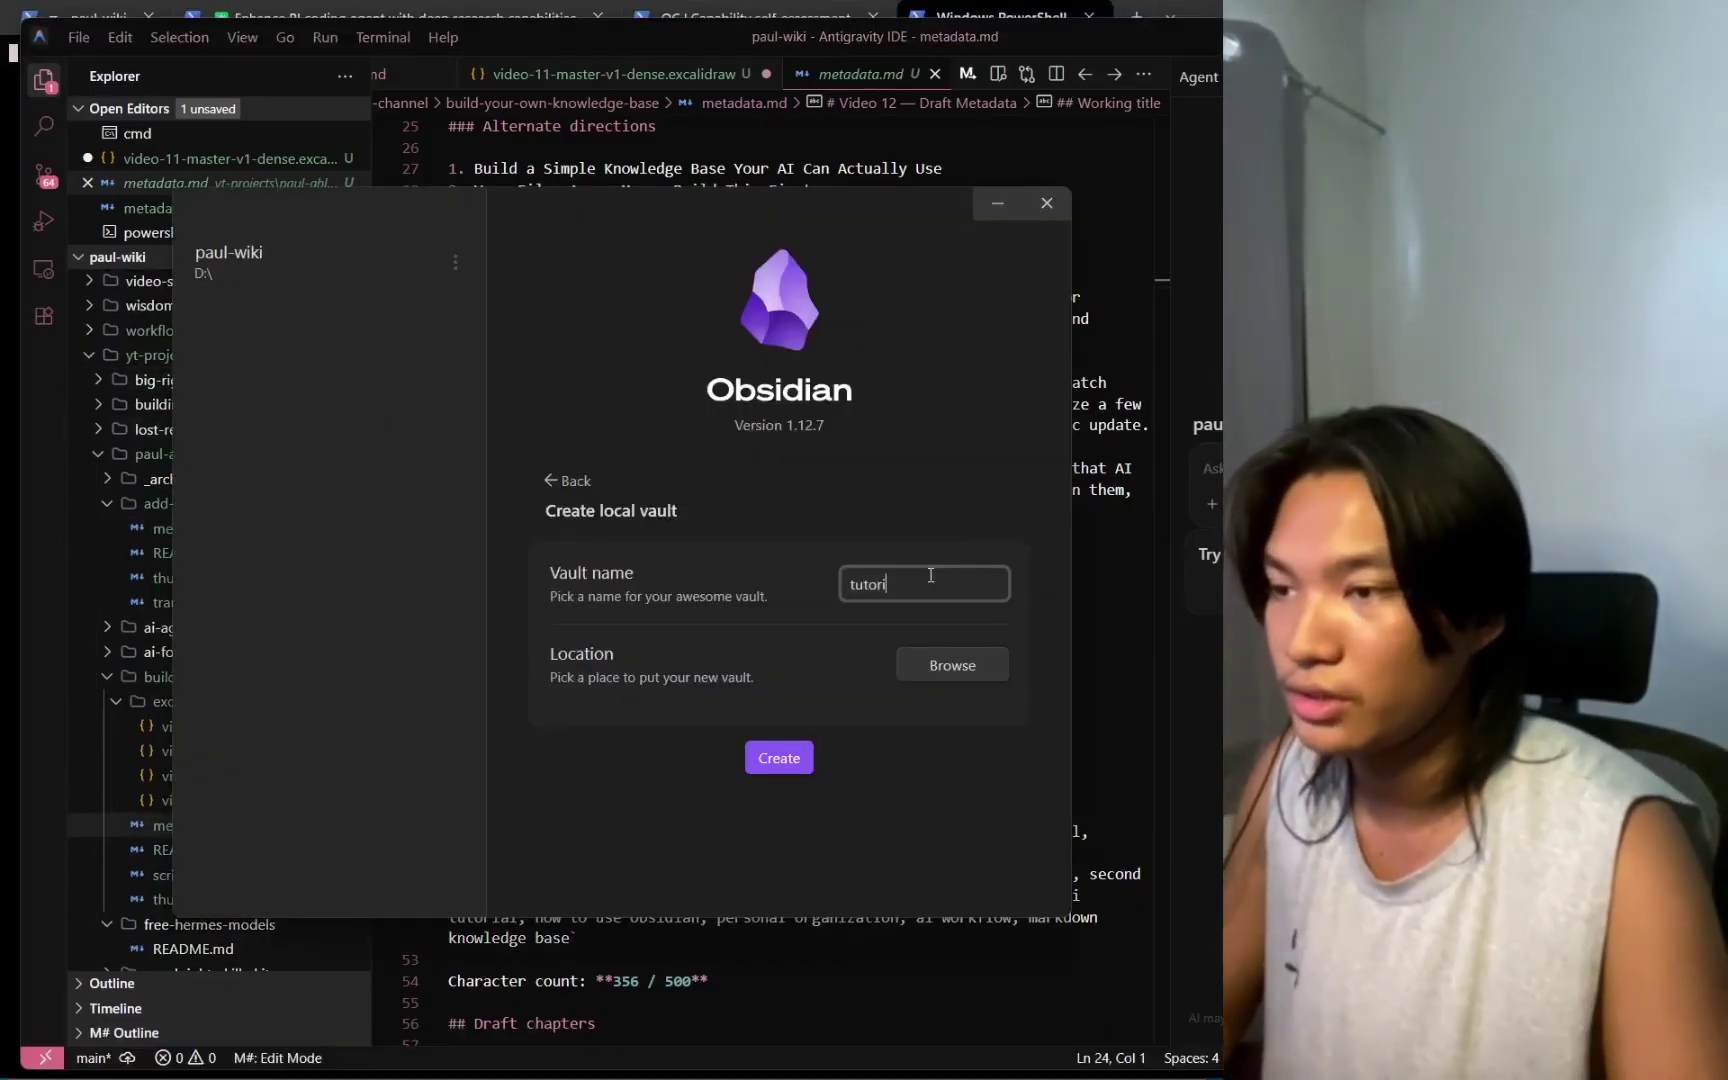
left_click(956, 666)
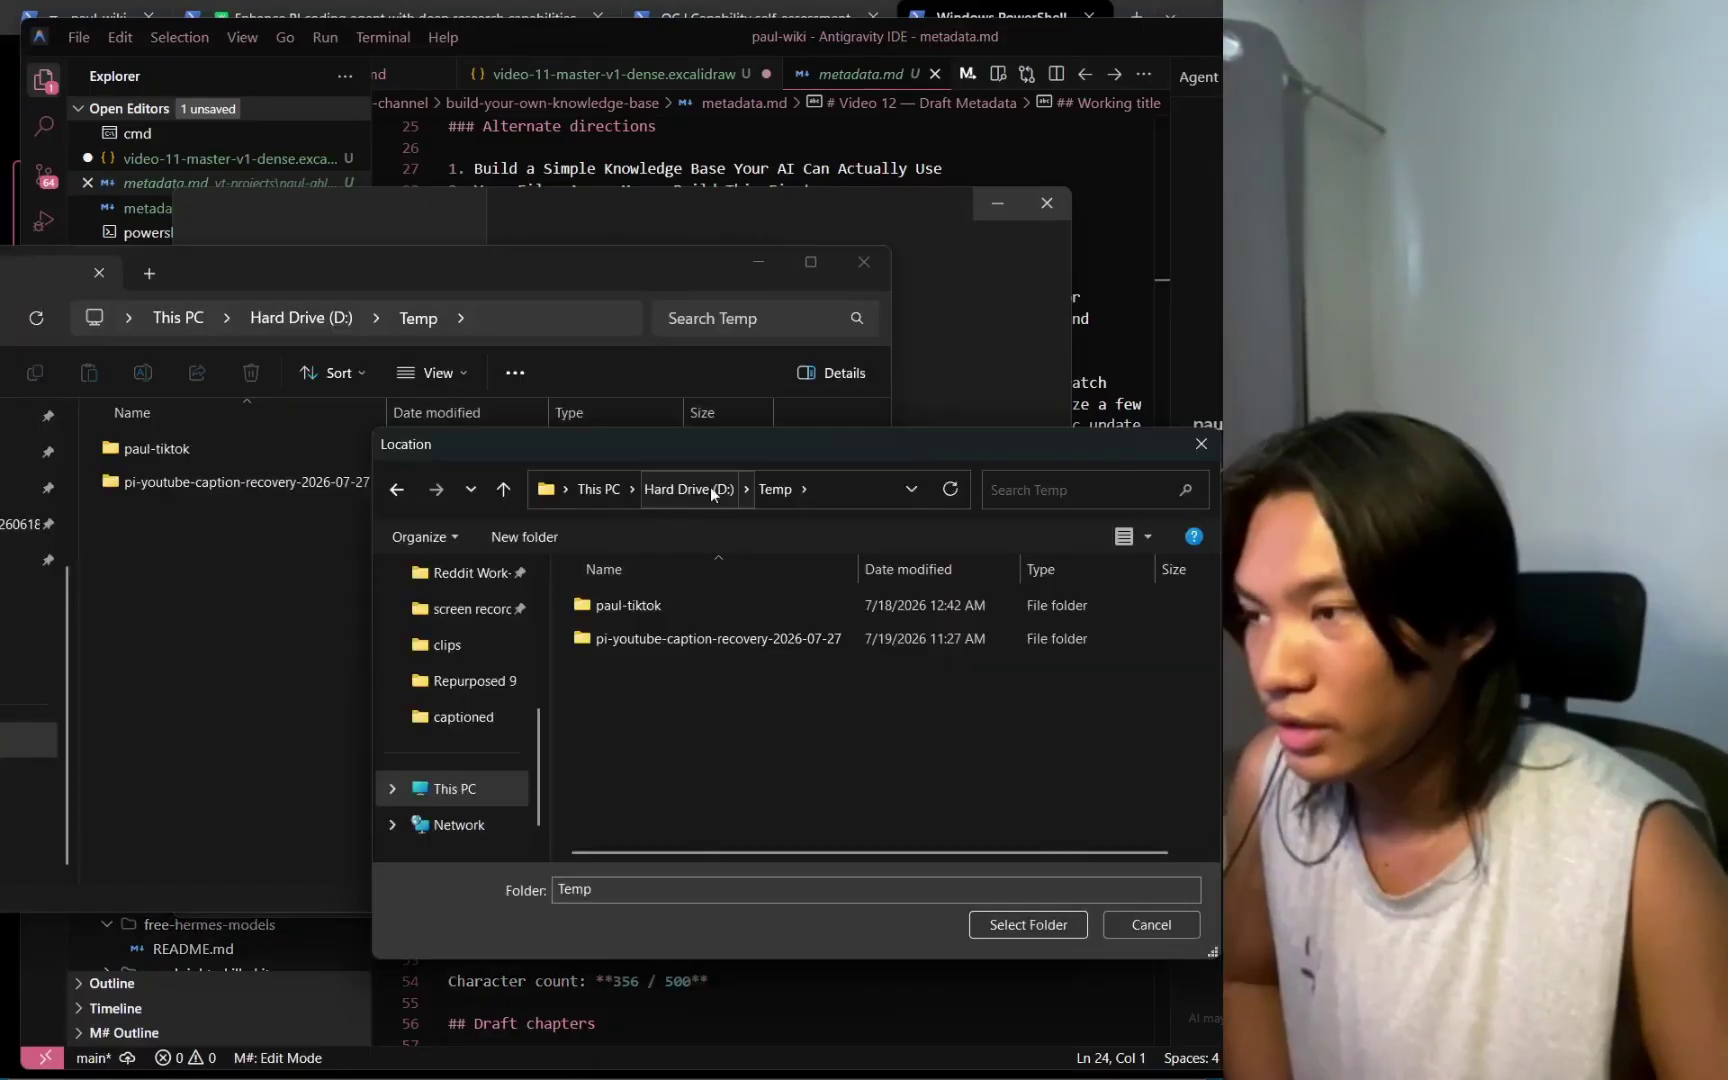
left_click(1030, 924)
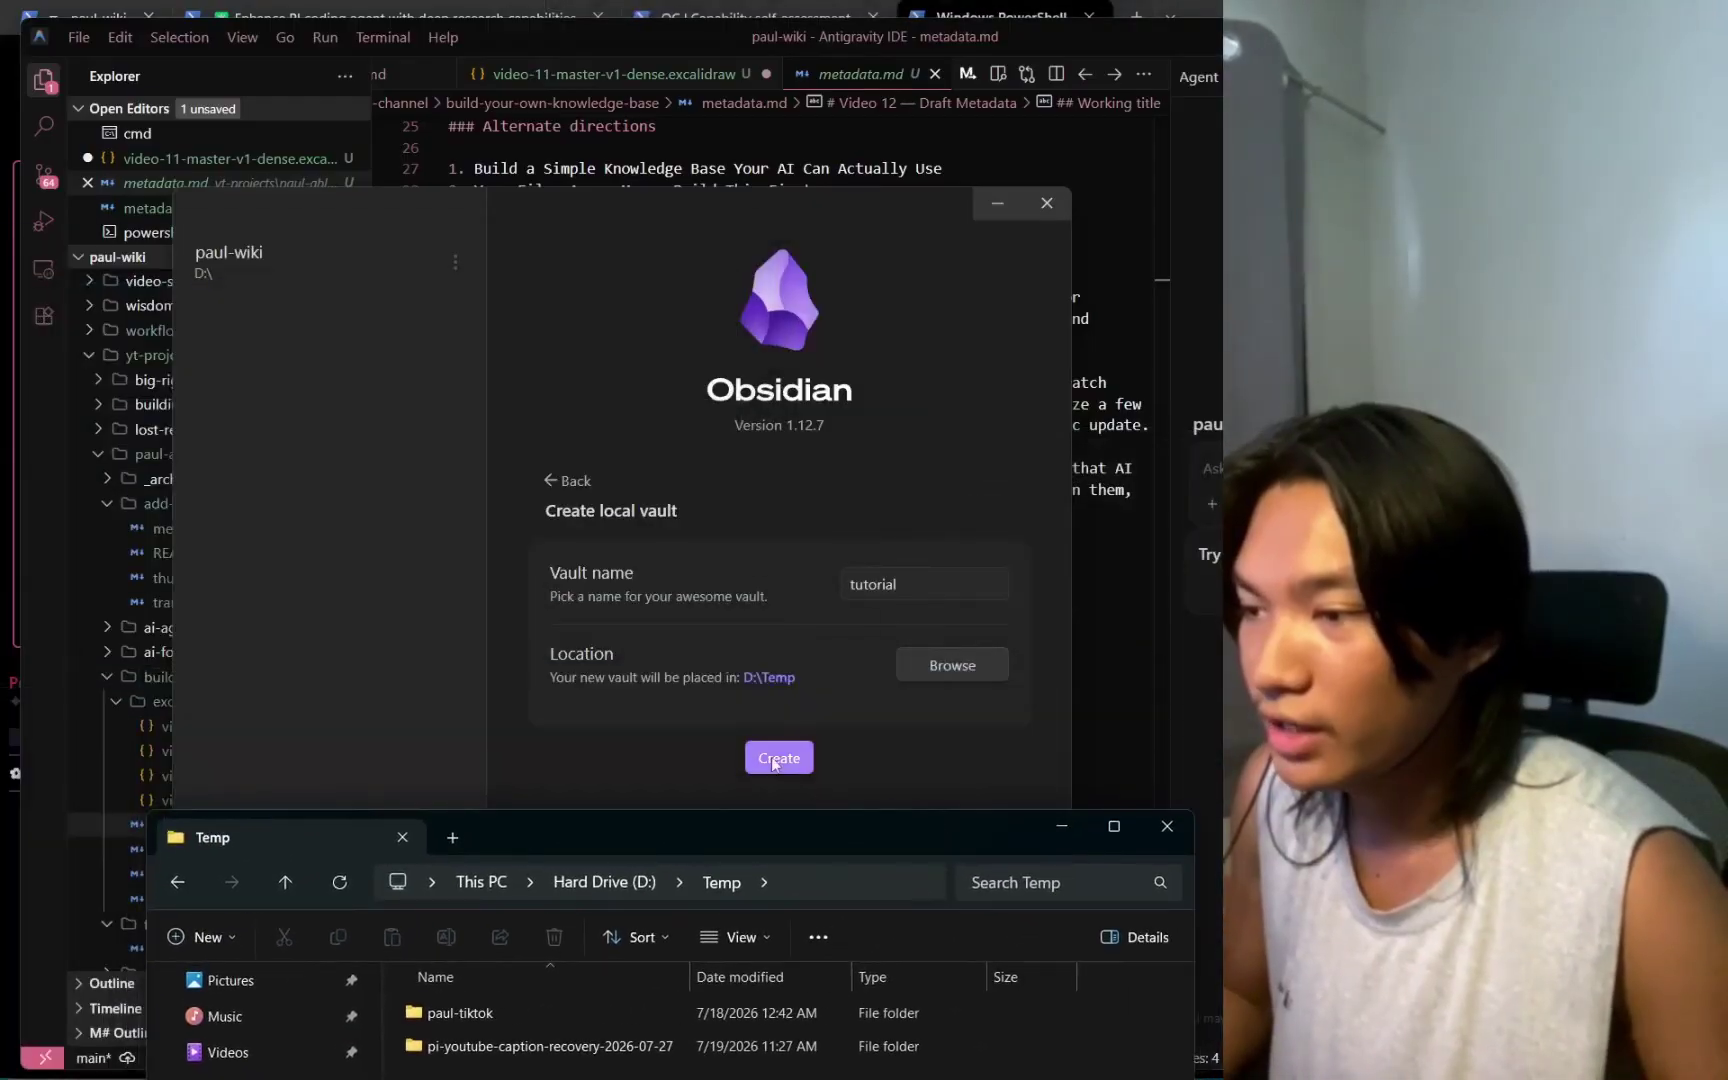
left_click(779, 757)
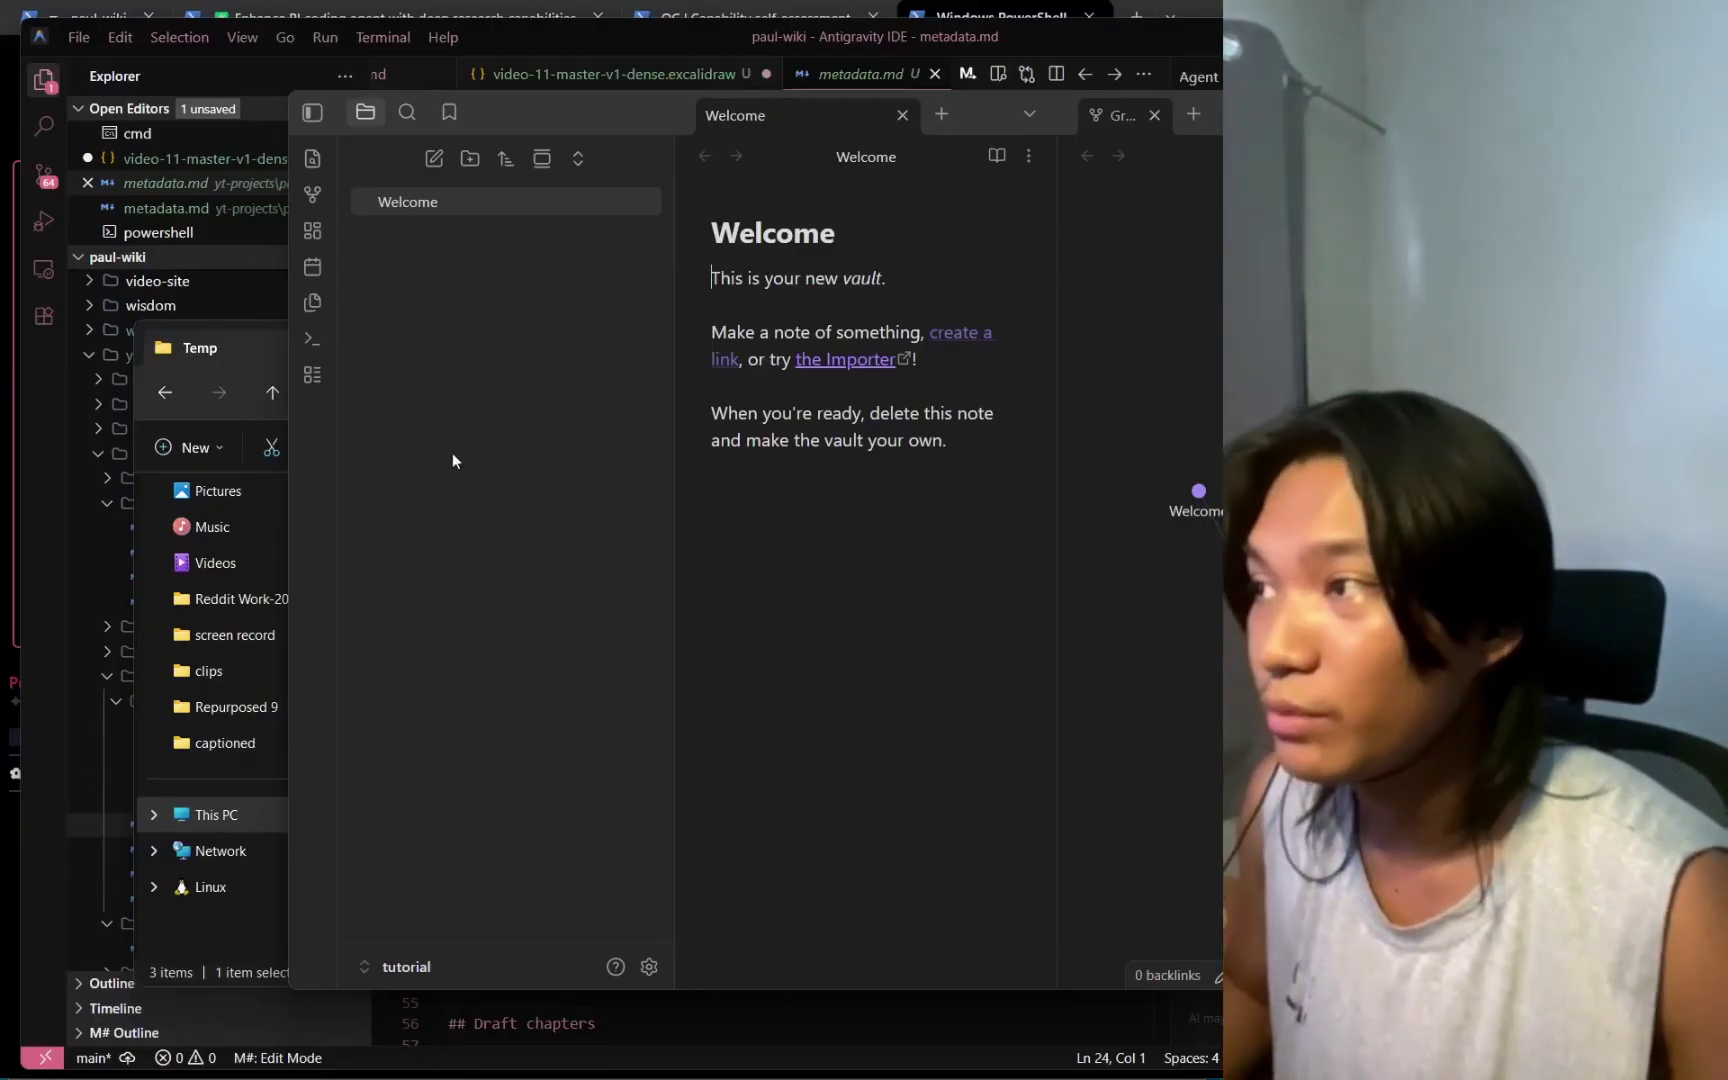
Switch to File Explorer, open the tutorial folder to examine the vault's files, and return to Obsidian.
key("alt+Tab")
double_click(487, 600)
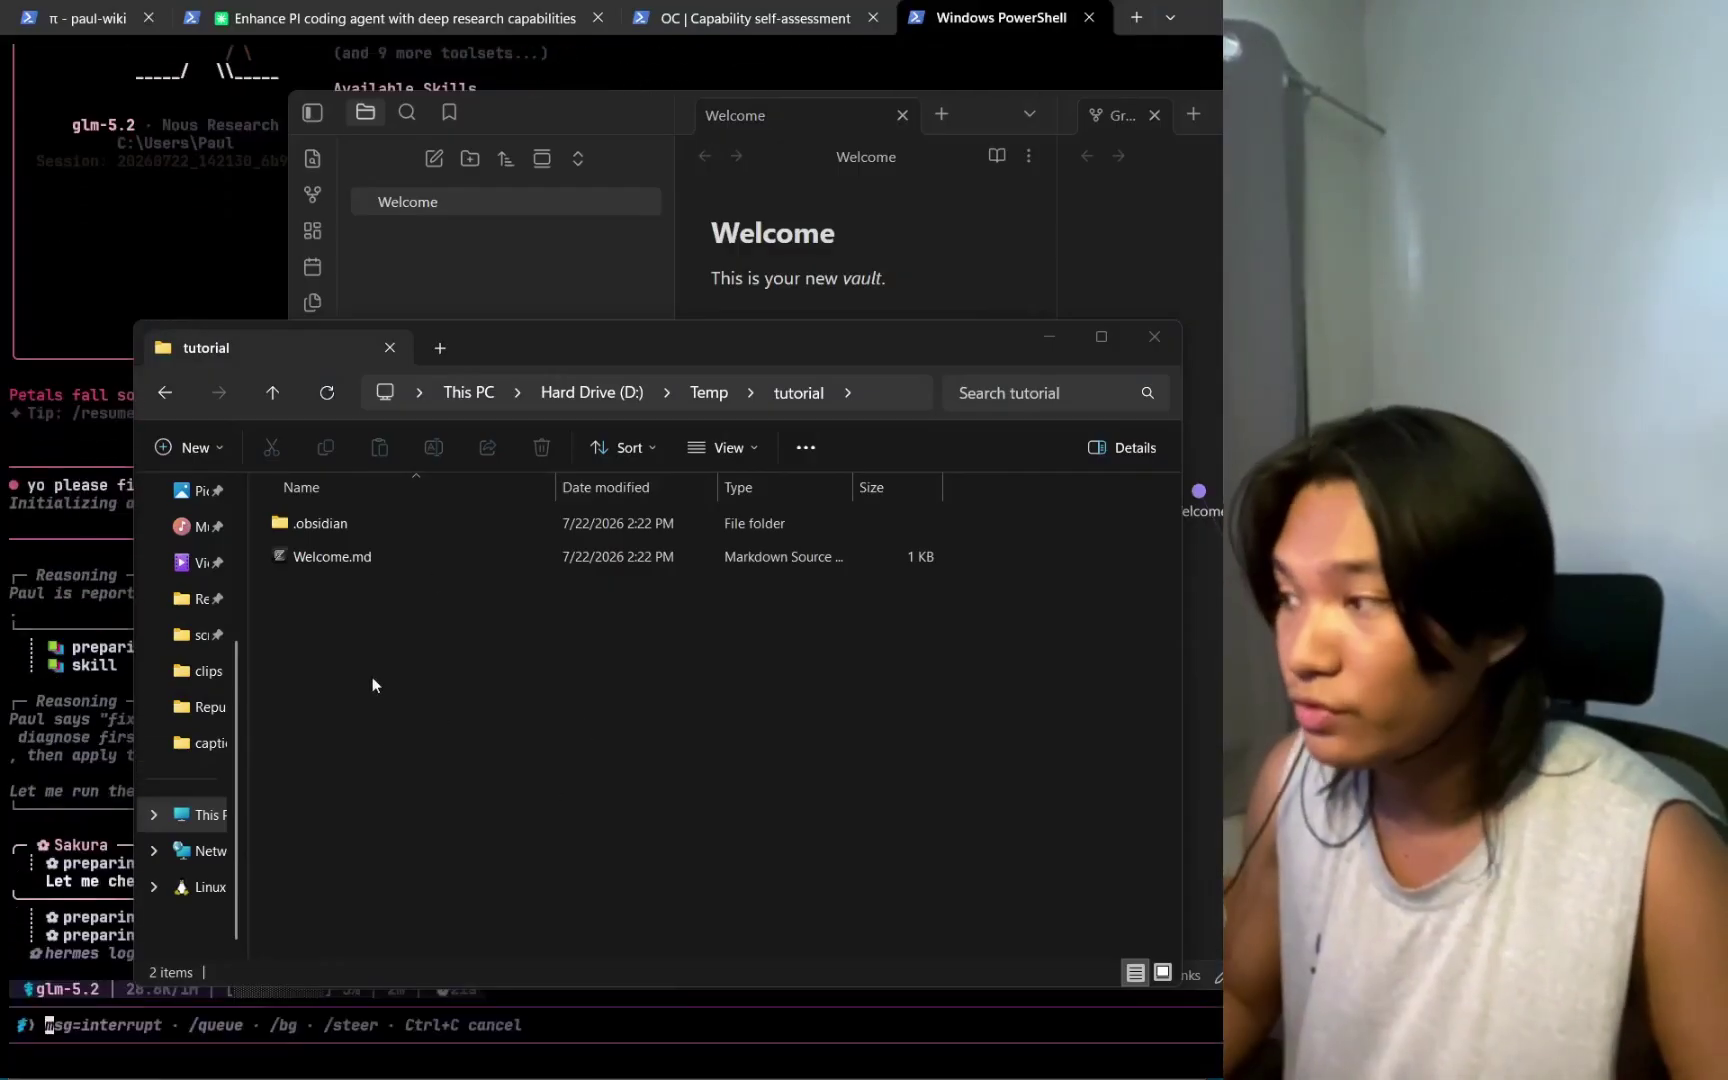
key("alt+Tab")
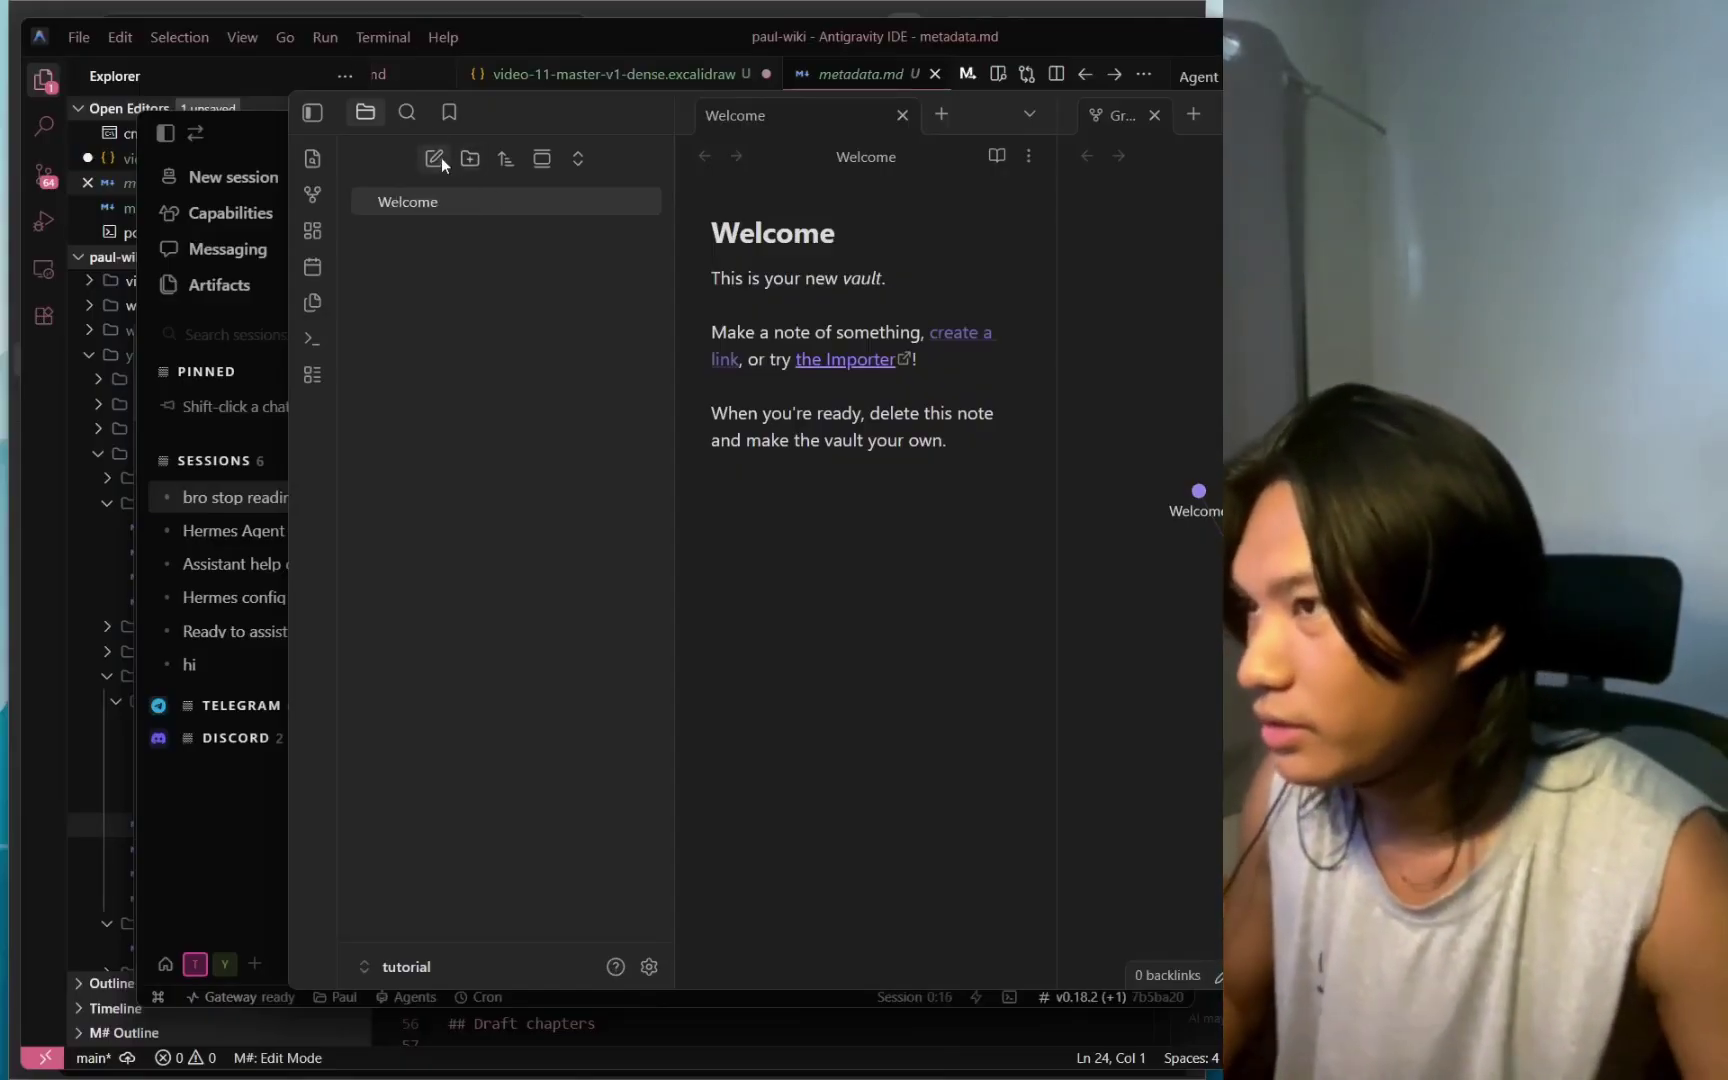
Close the graph view and create a note titled WHATUZSP containing "hello hello".
left_click(1154, 116)
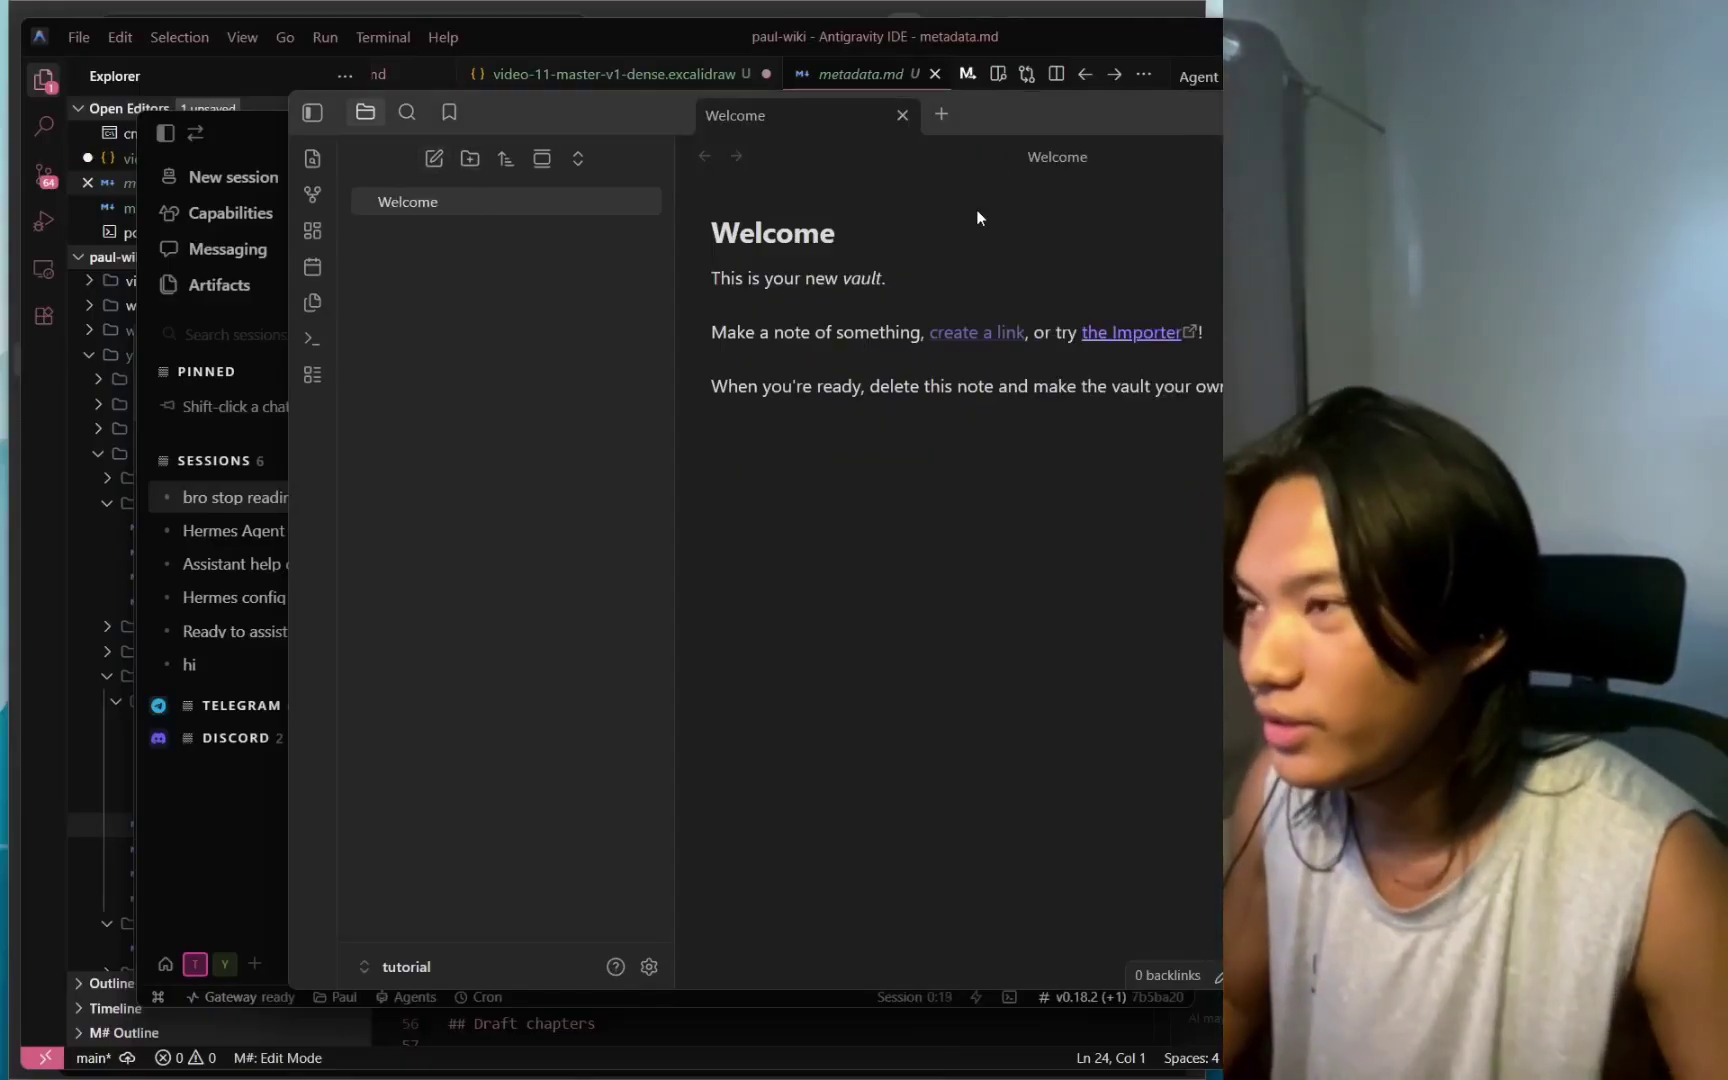
left_click(435, 158)
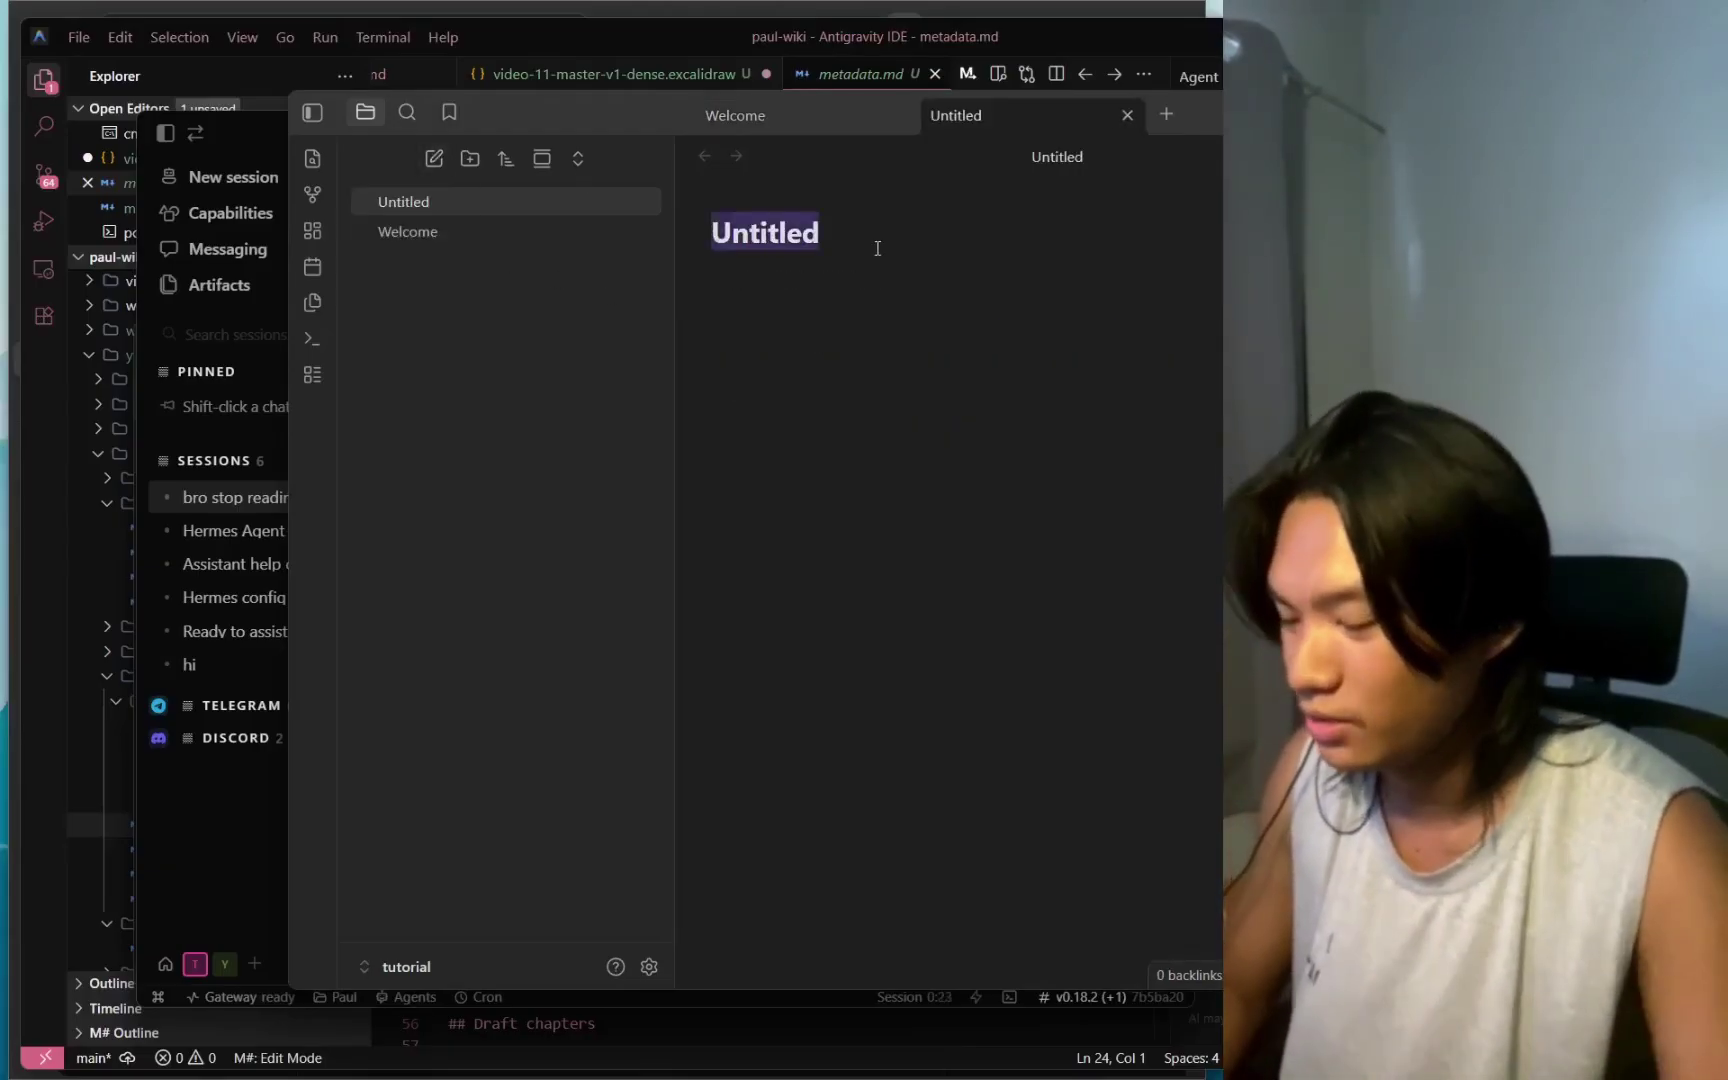
type("WHATUZSP")
key("Return")
type("hello hello")
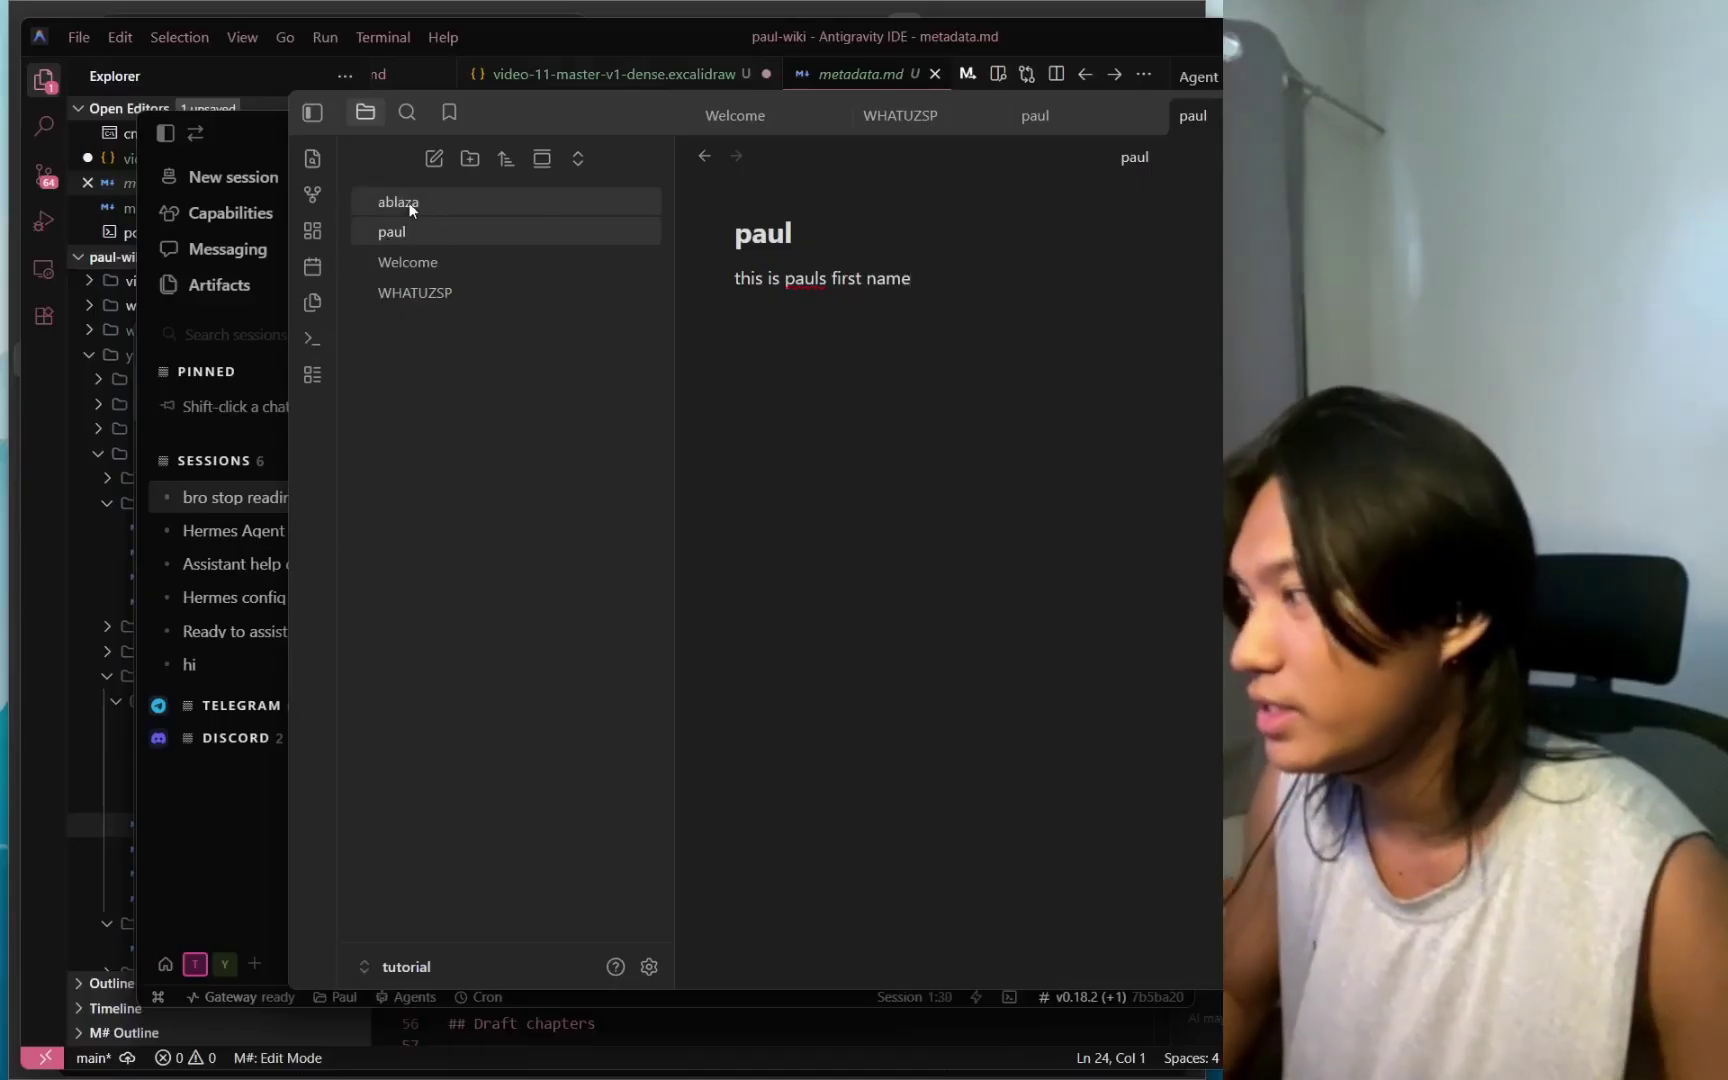
Add a surname sentence with an internal link to the surname note below the first-name line, and close the duplicate note tab.
key("Return")
key("Return")
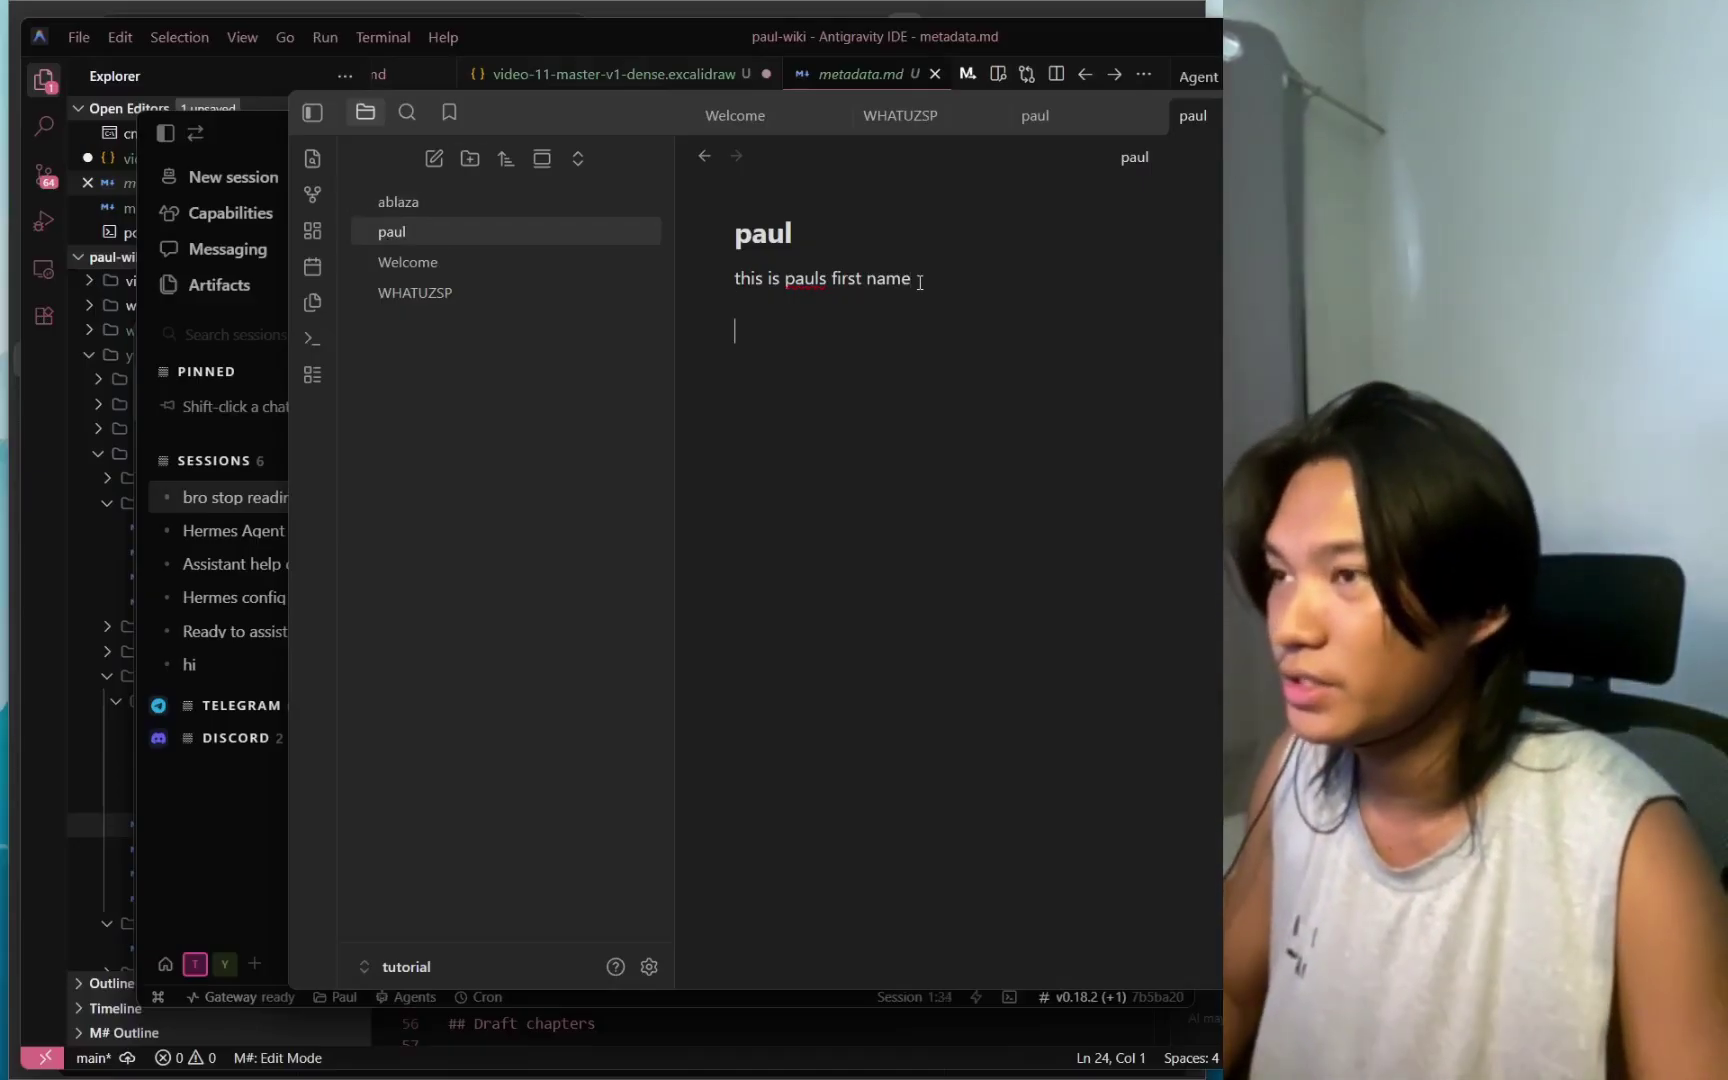
type("paul's surnam")
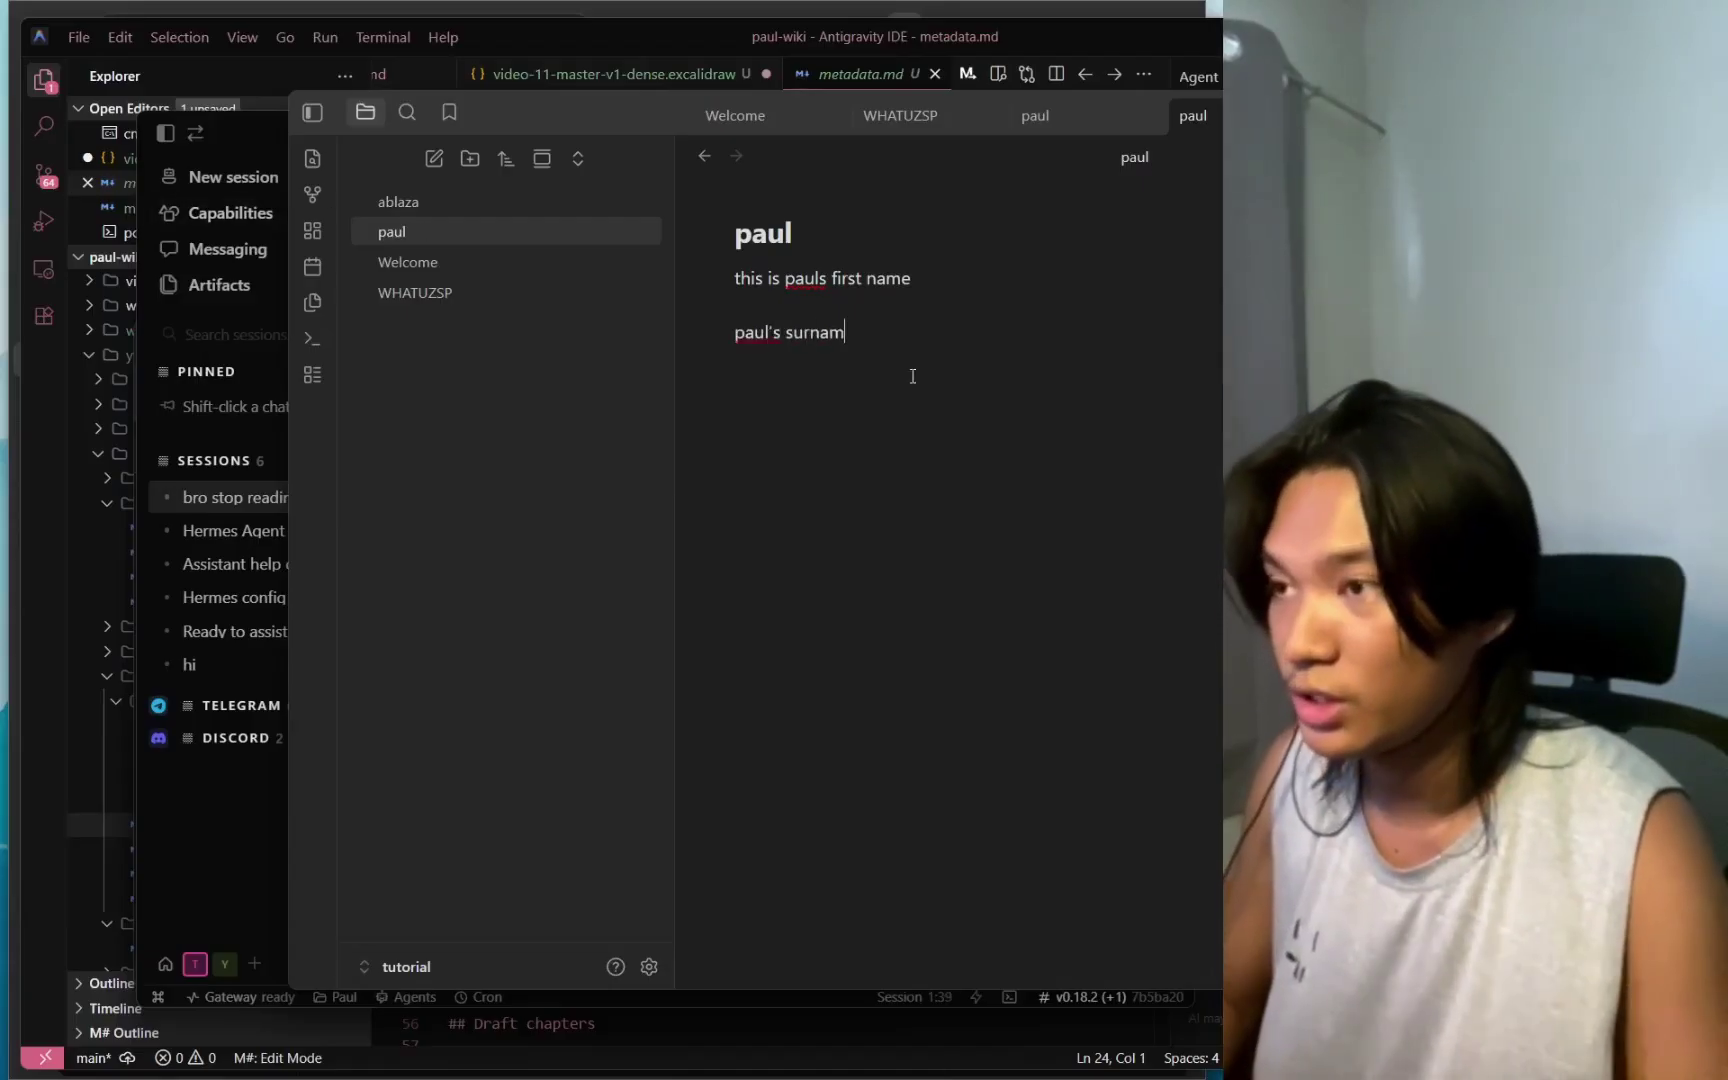
type("e is [[")
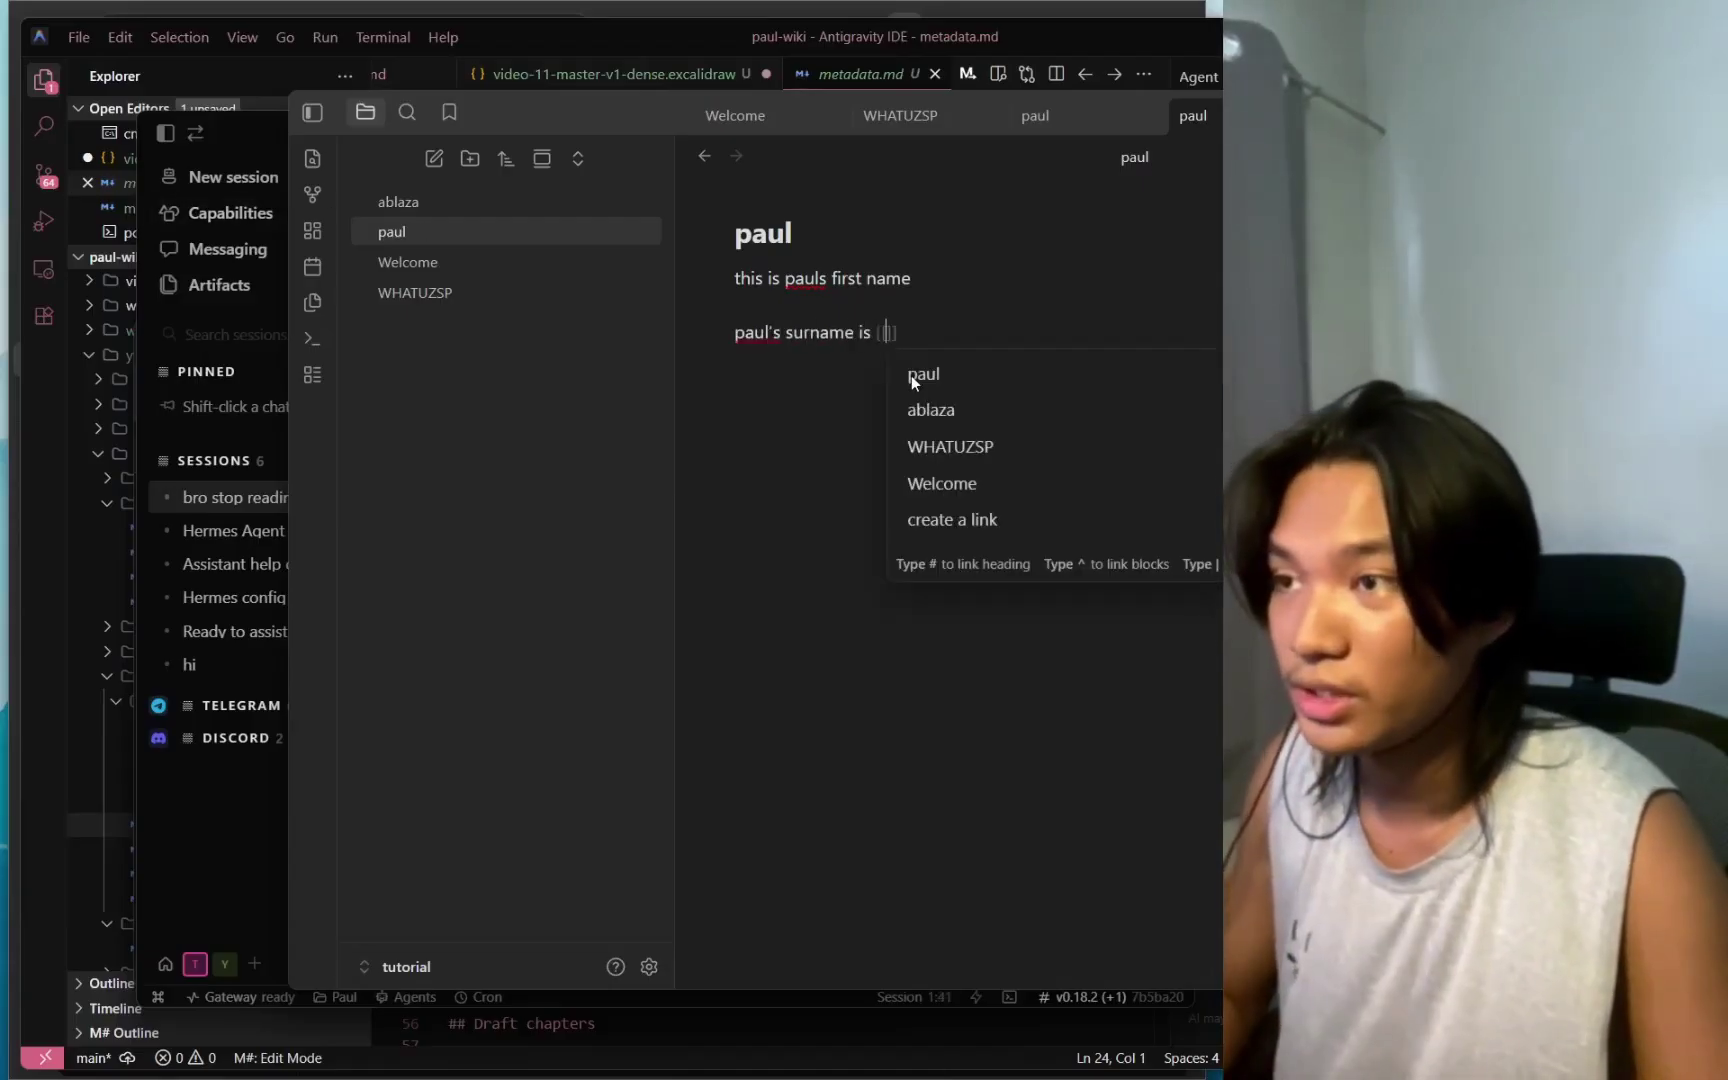
left_click(1037, 405)
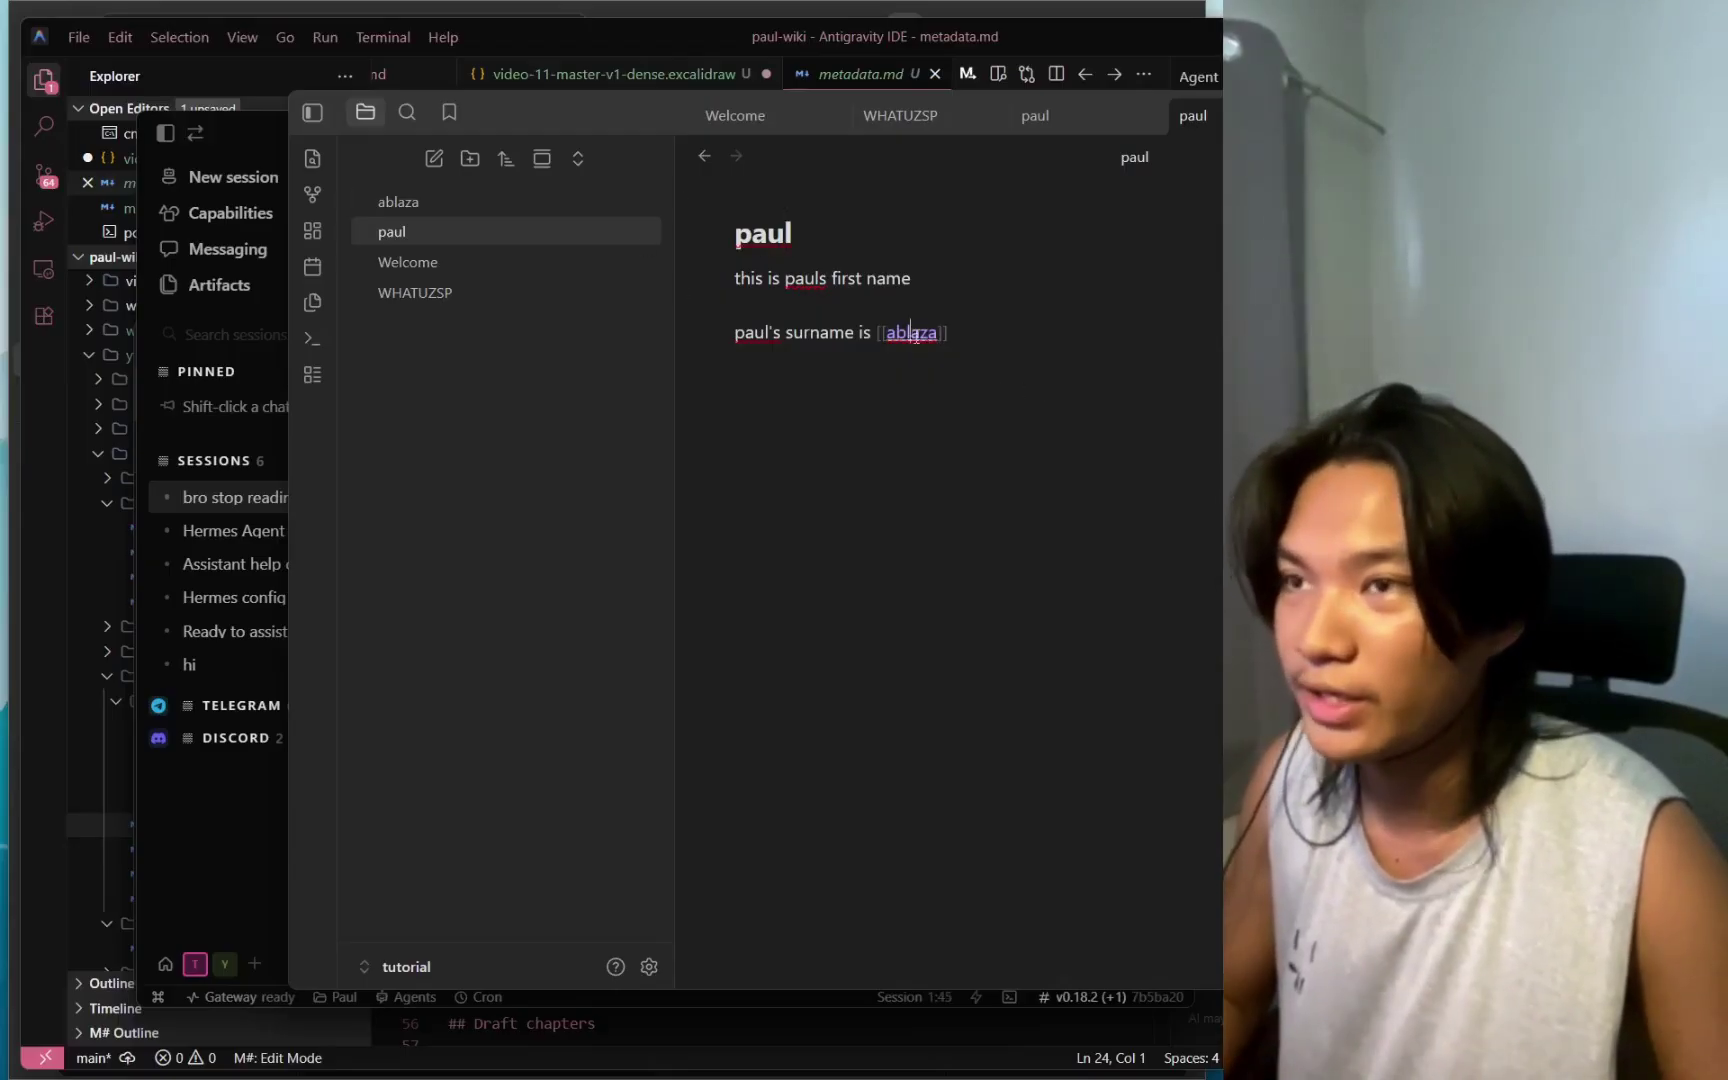
key("ctrl+w")
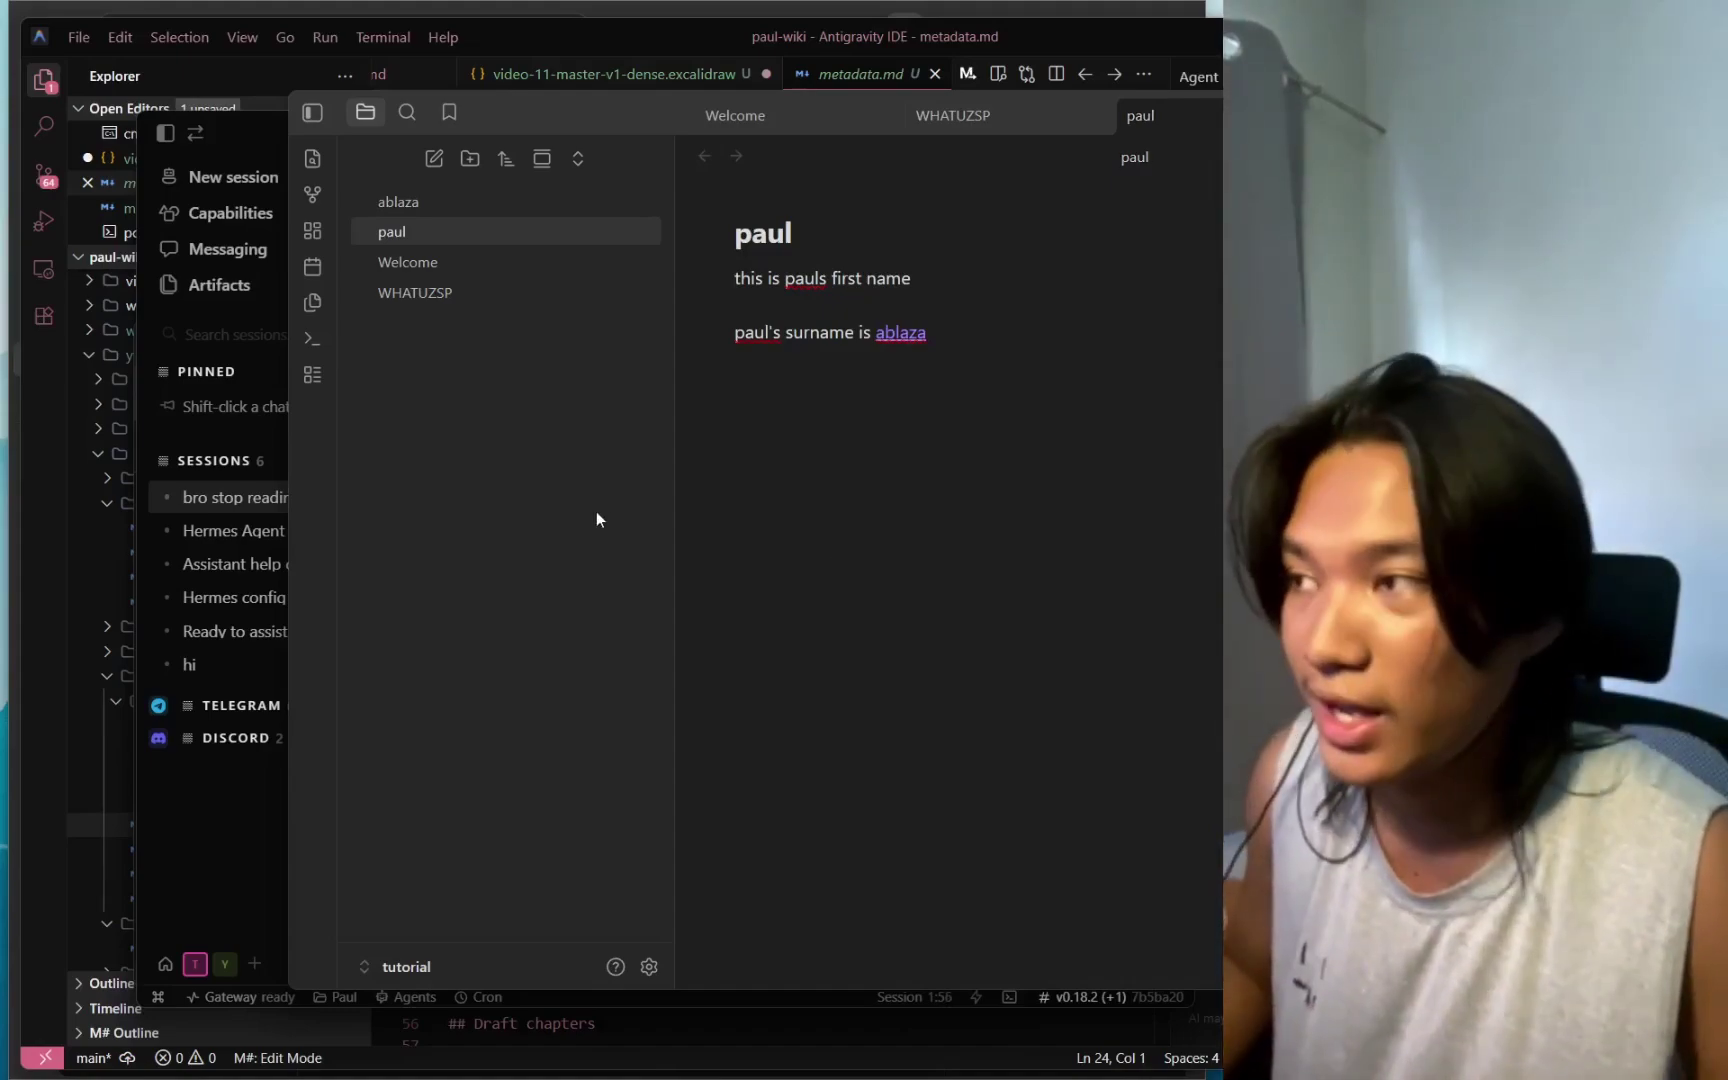
Switch to the Hermes desktop app, set its theme mode to Dark, and enlarge the interface.
key("alt+Tab")
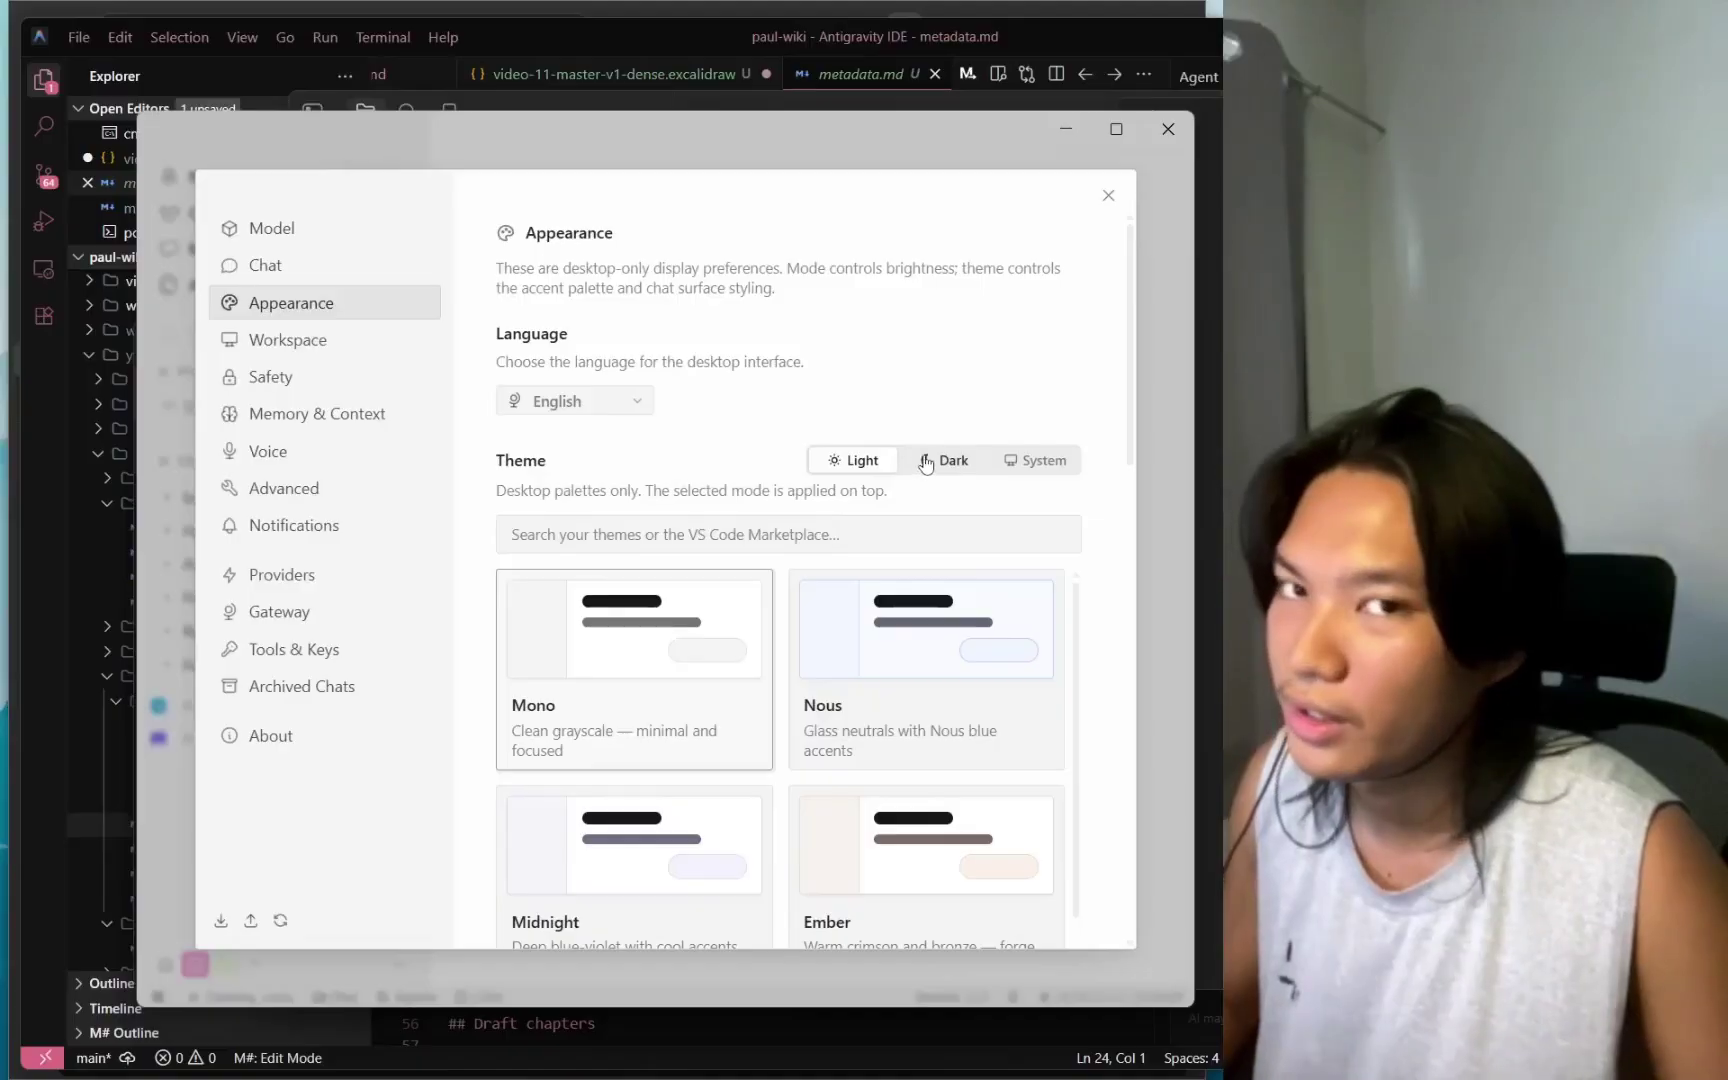
left_click(927, 462)
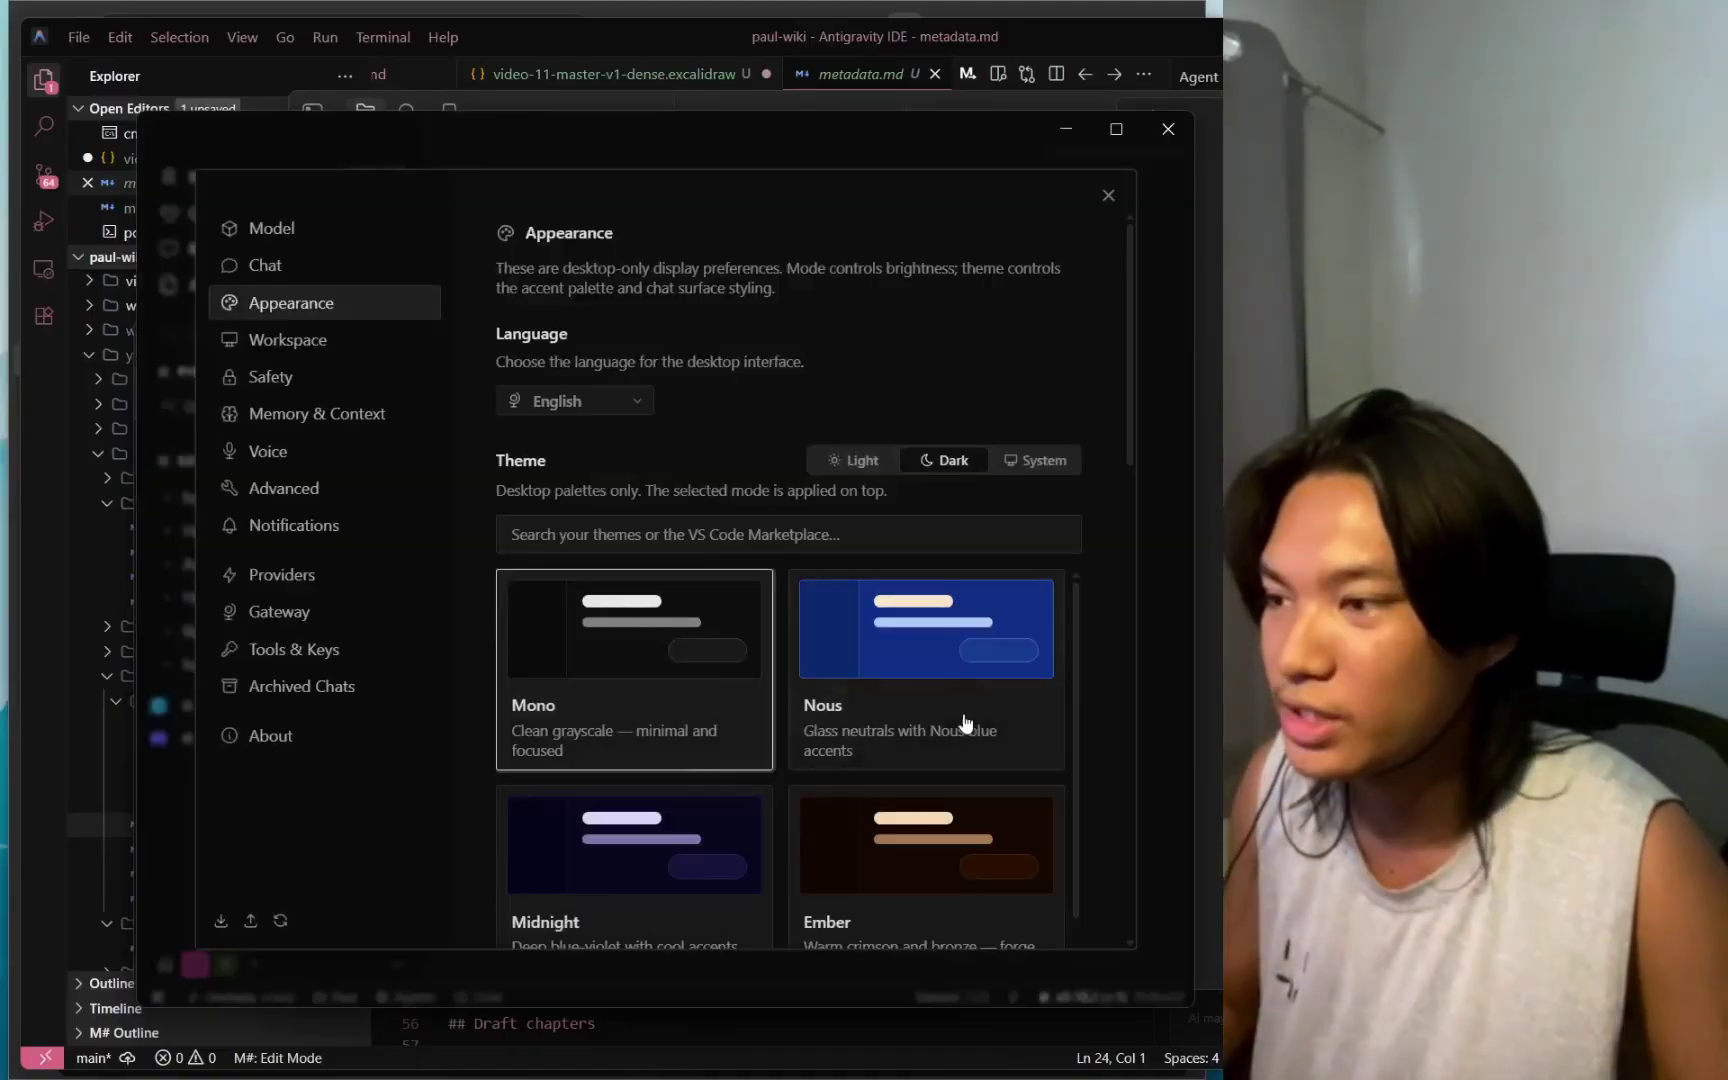
key("Escape")
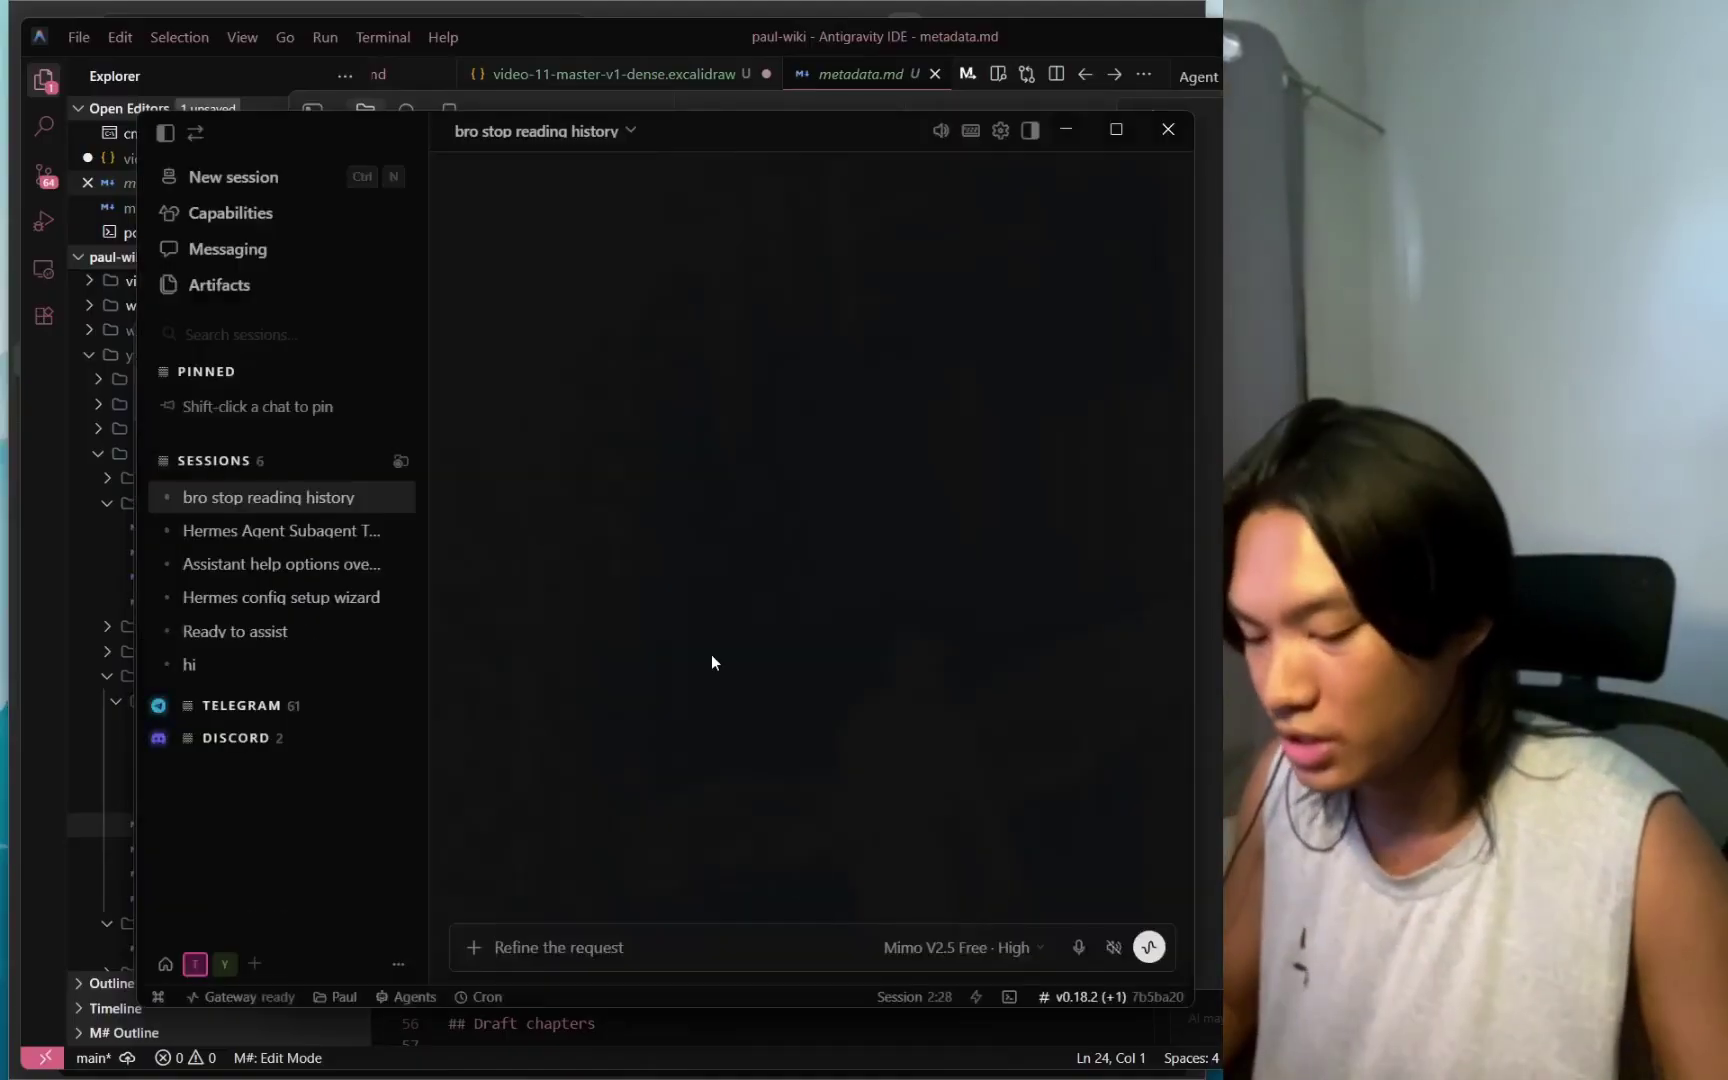
key("ctrl+equal")
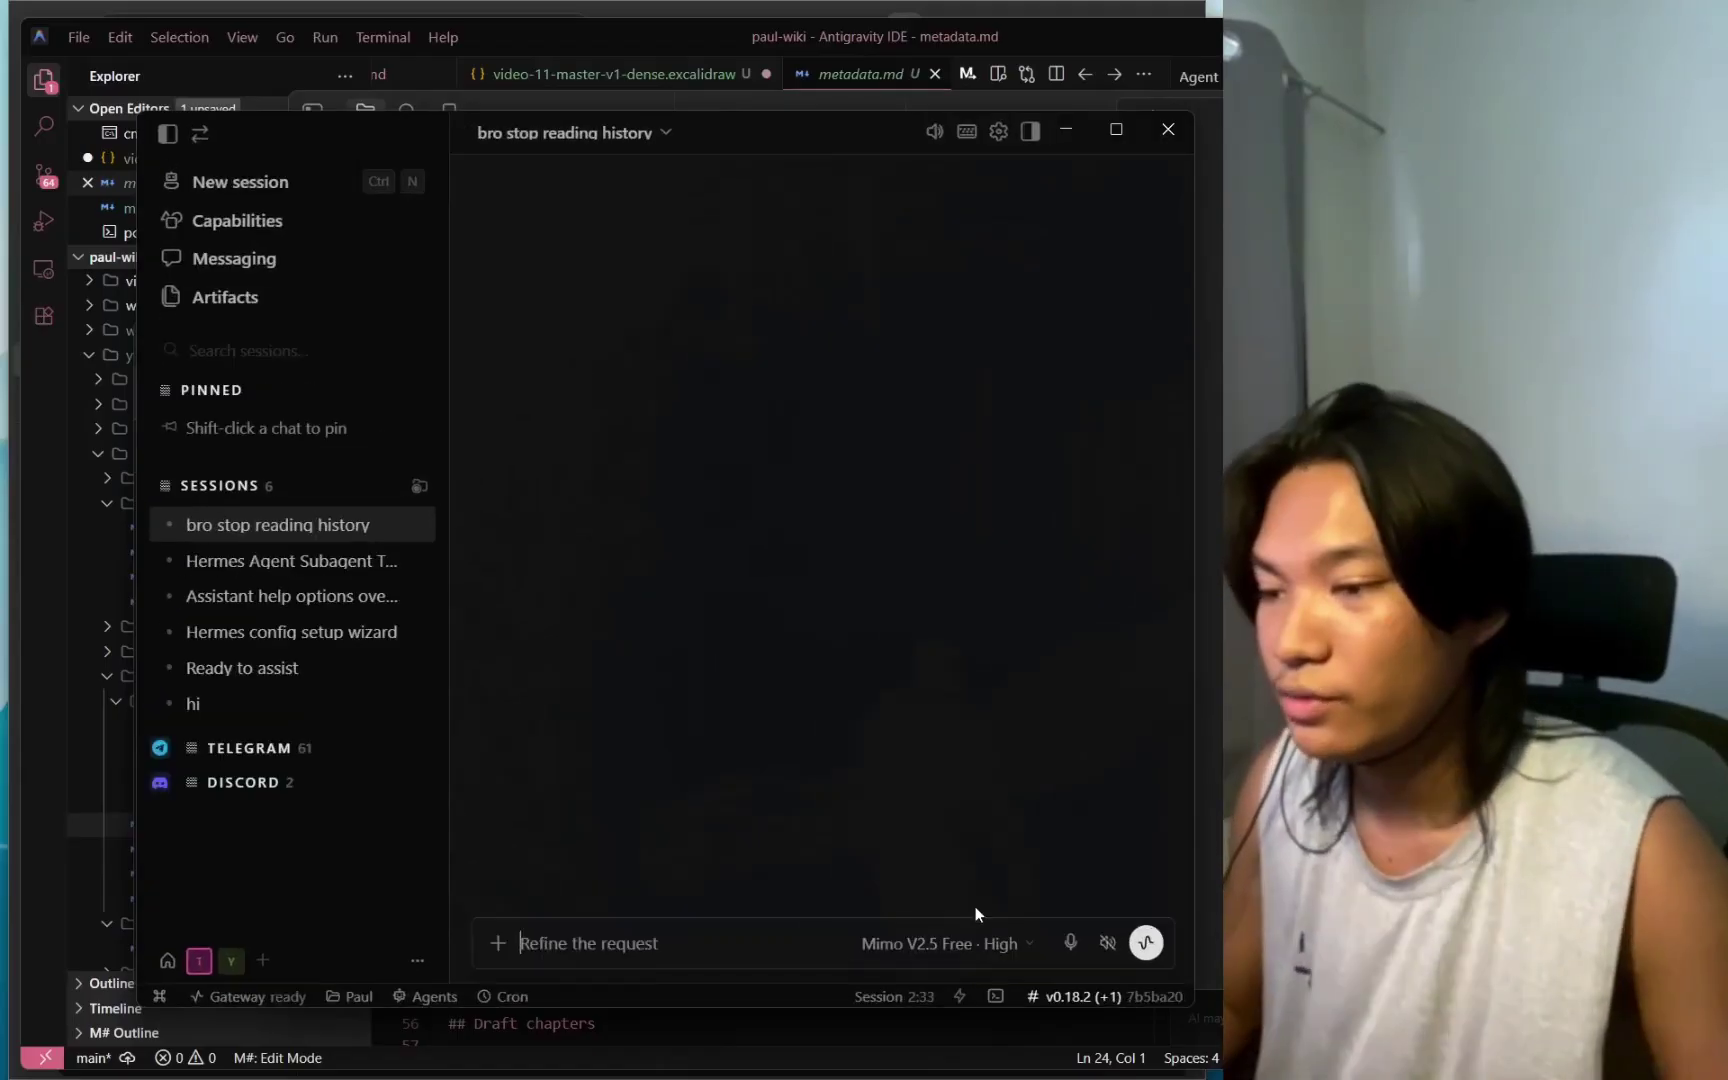
left_click_drag(850, 126, 842, 101)
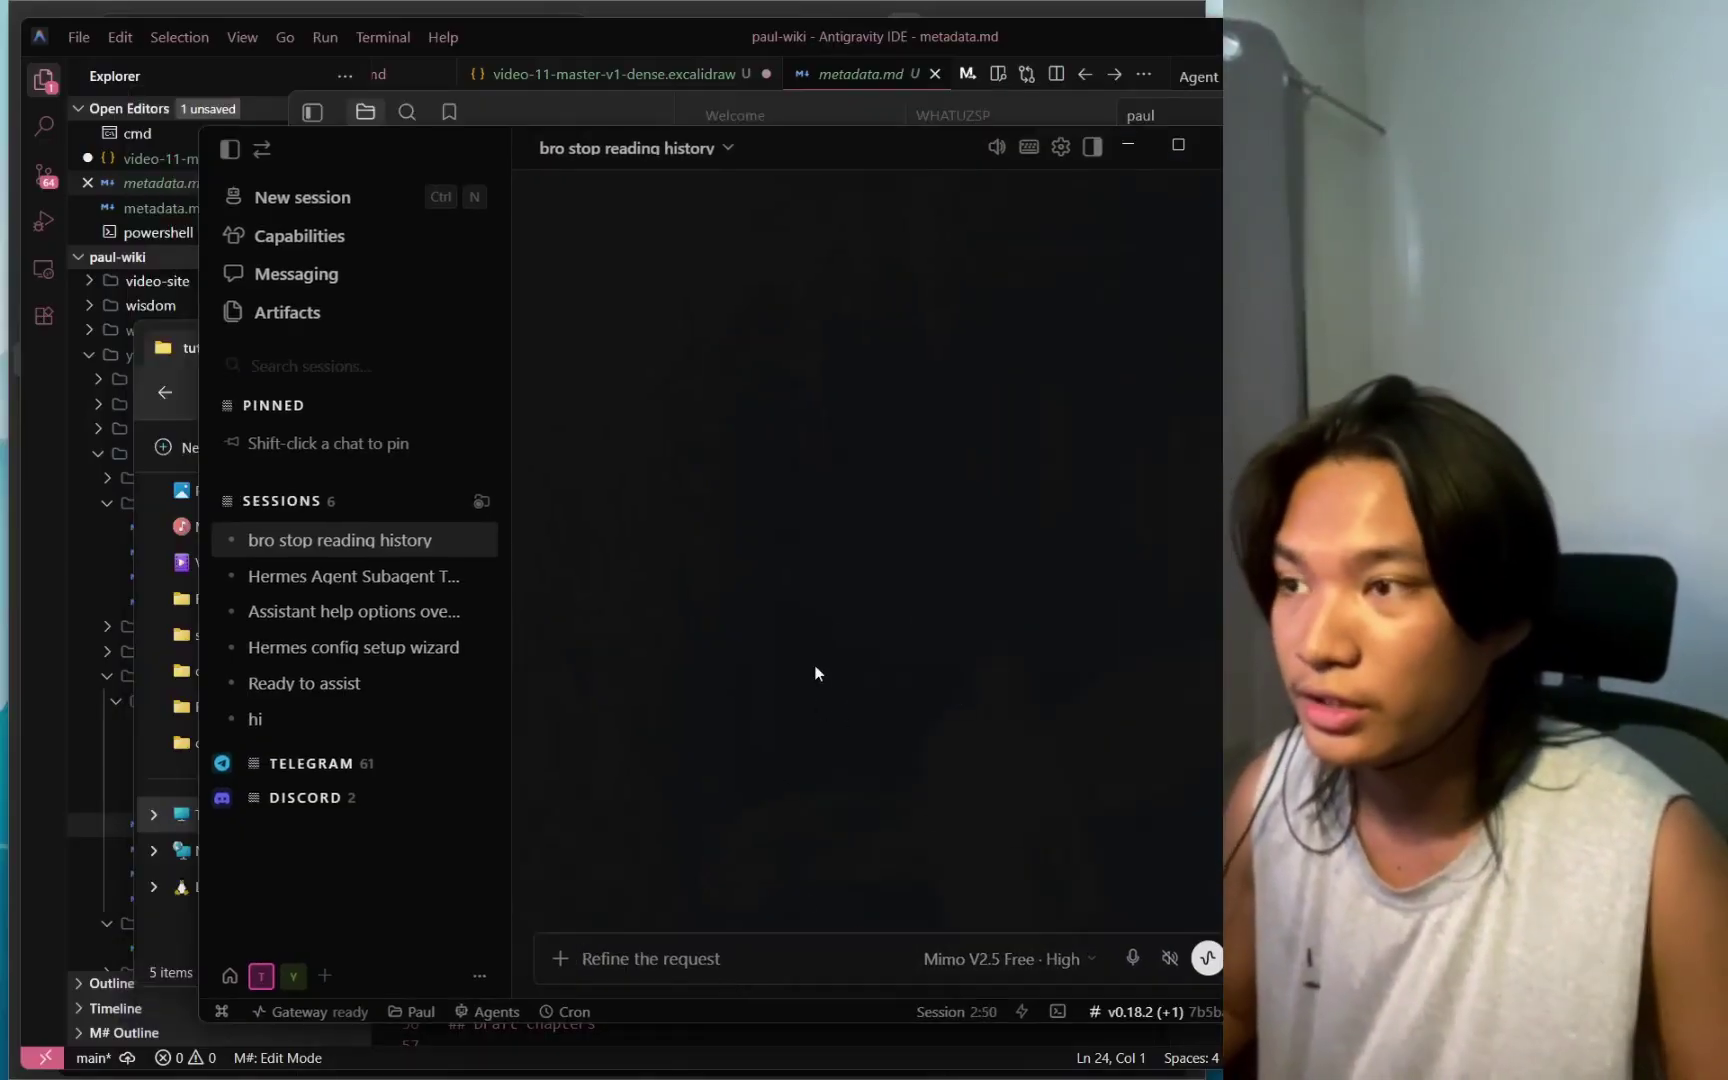
Switch to Obsidian to review the linked first-name note, then examine the vault's Markdown files in File Explorer's tutorial folder.
key("alt+Tab")
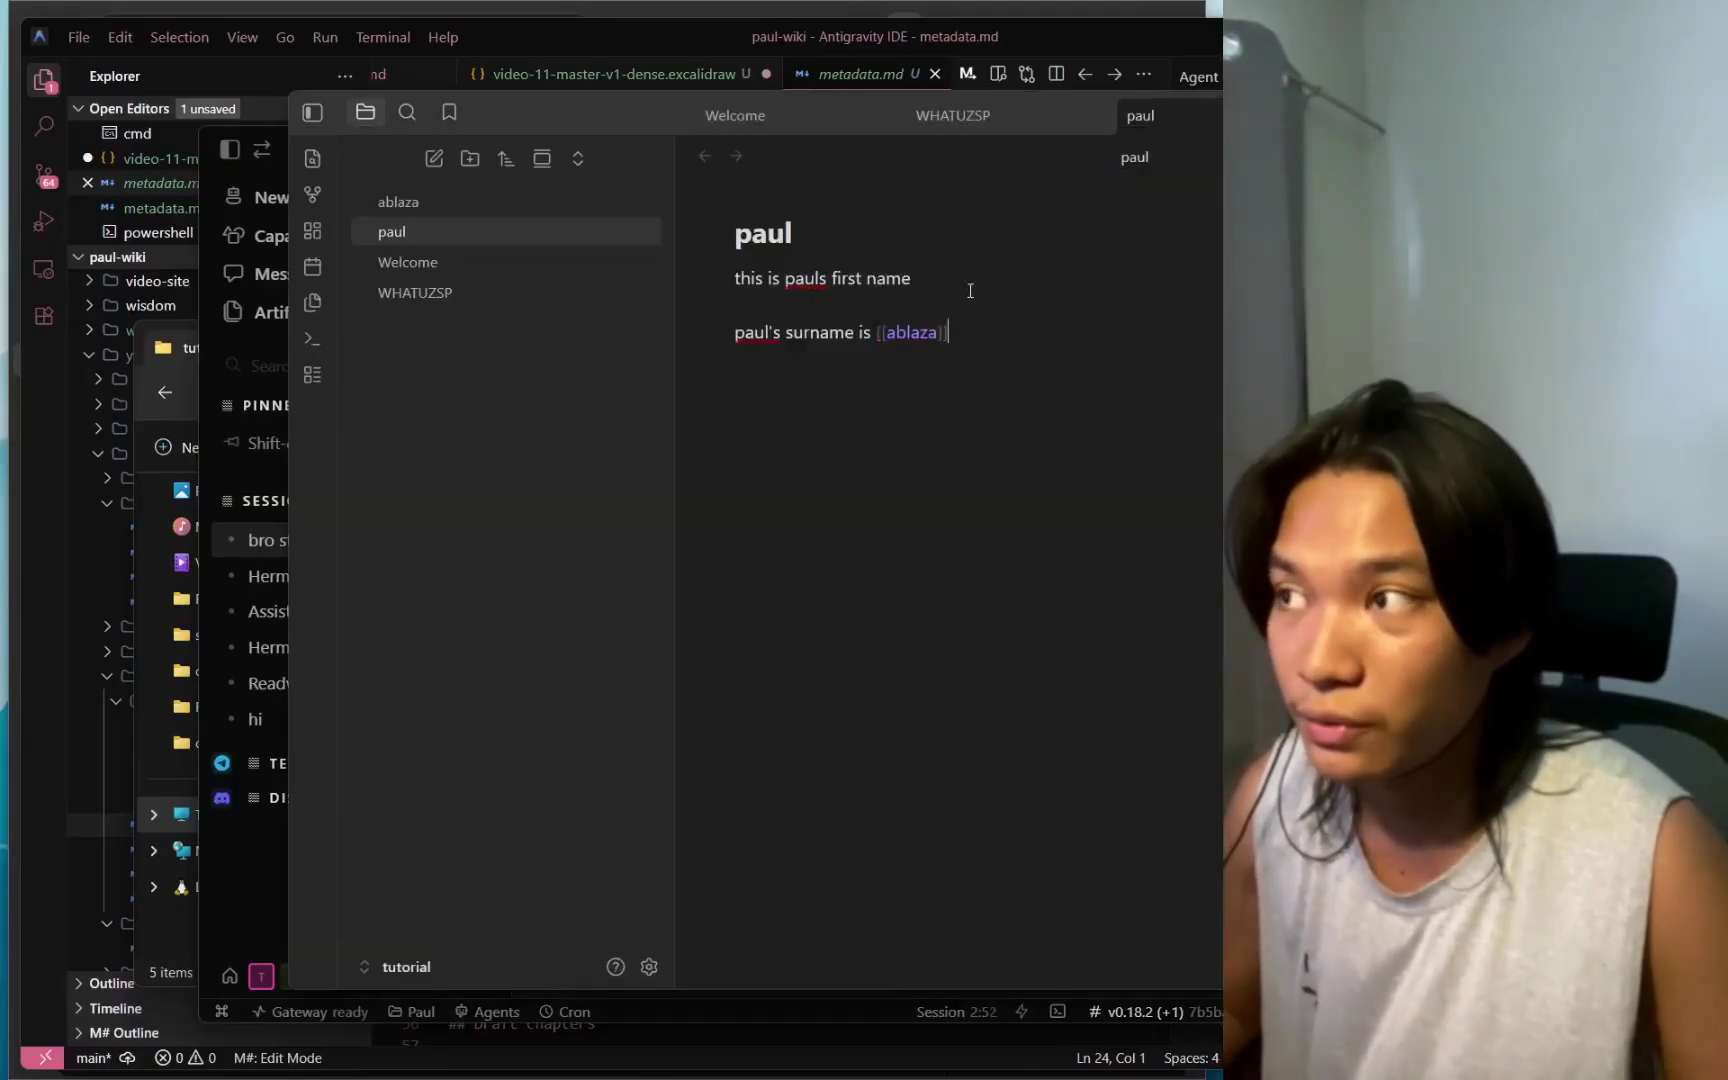
key("Up")
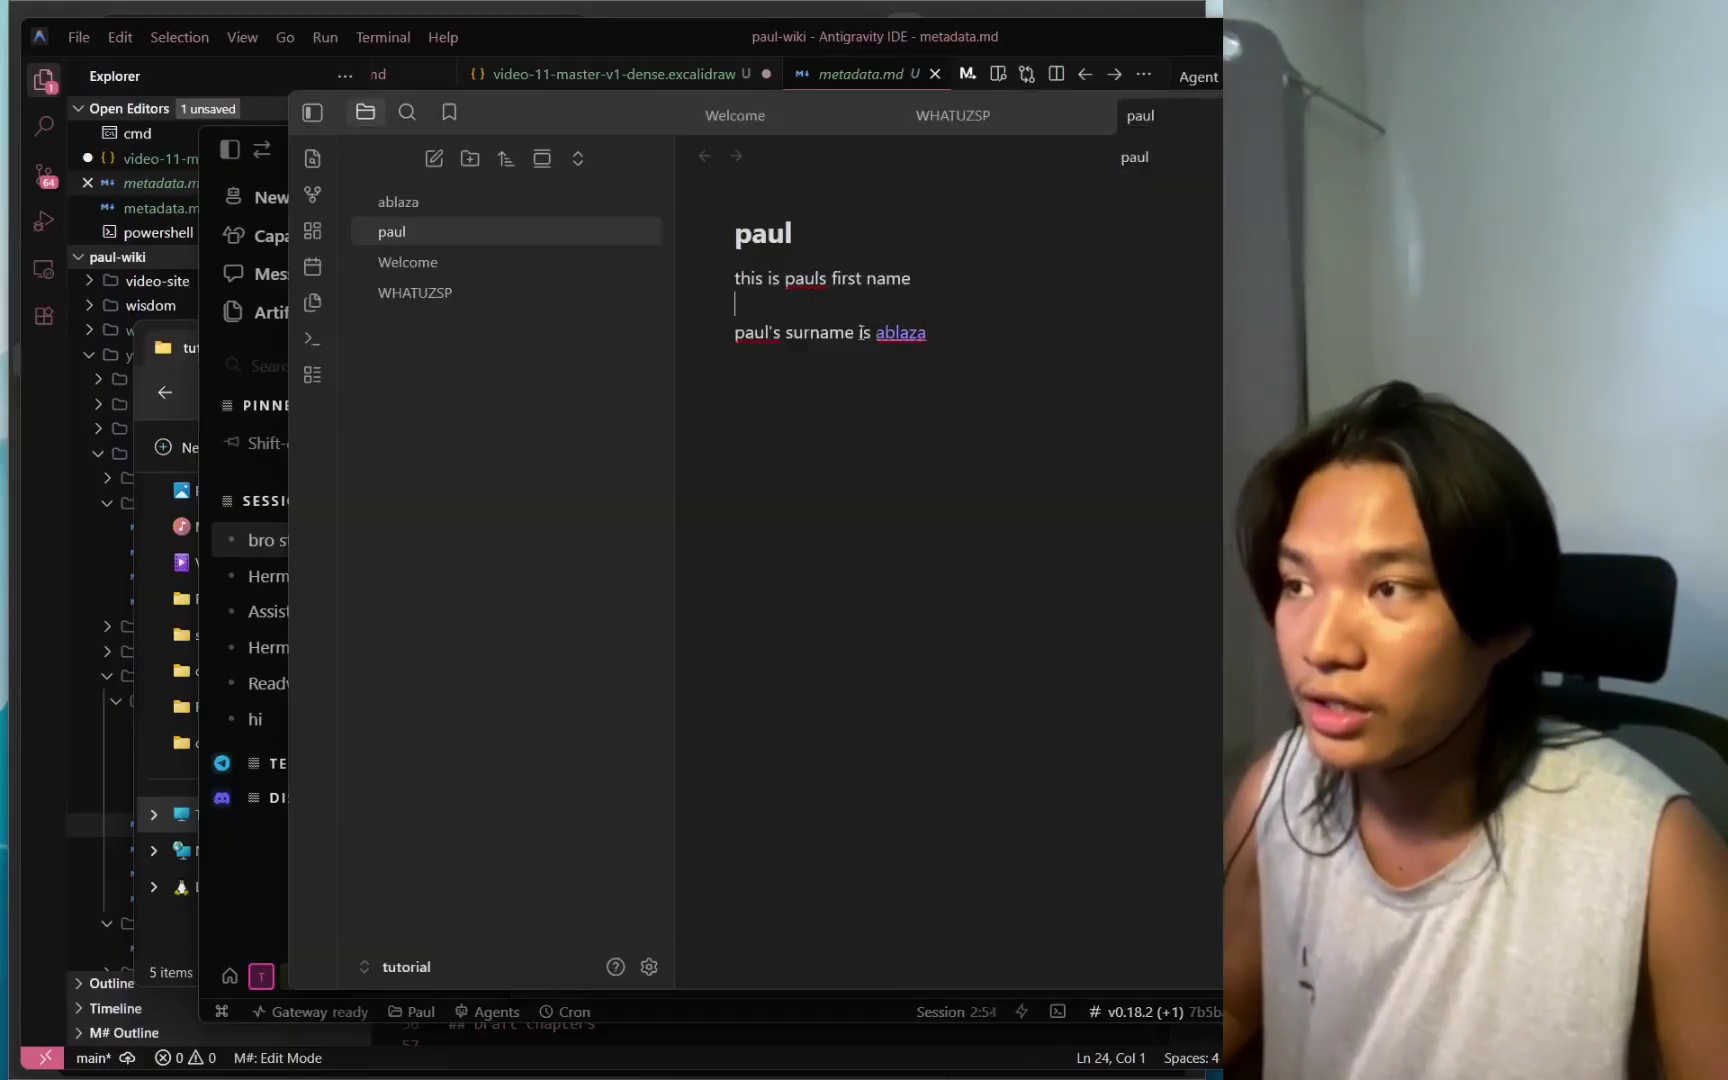
key("alt+Tab")
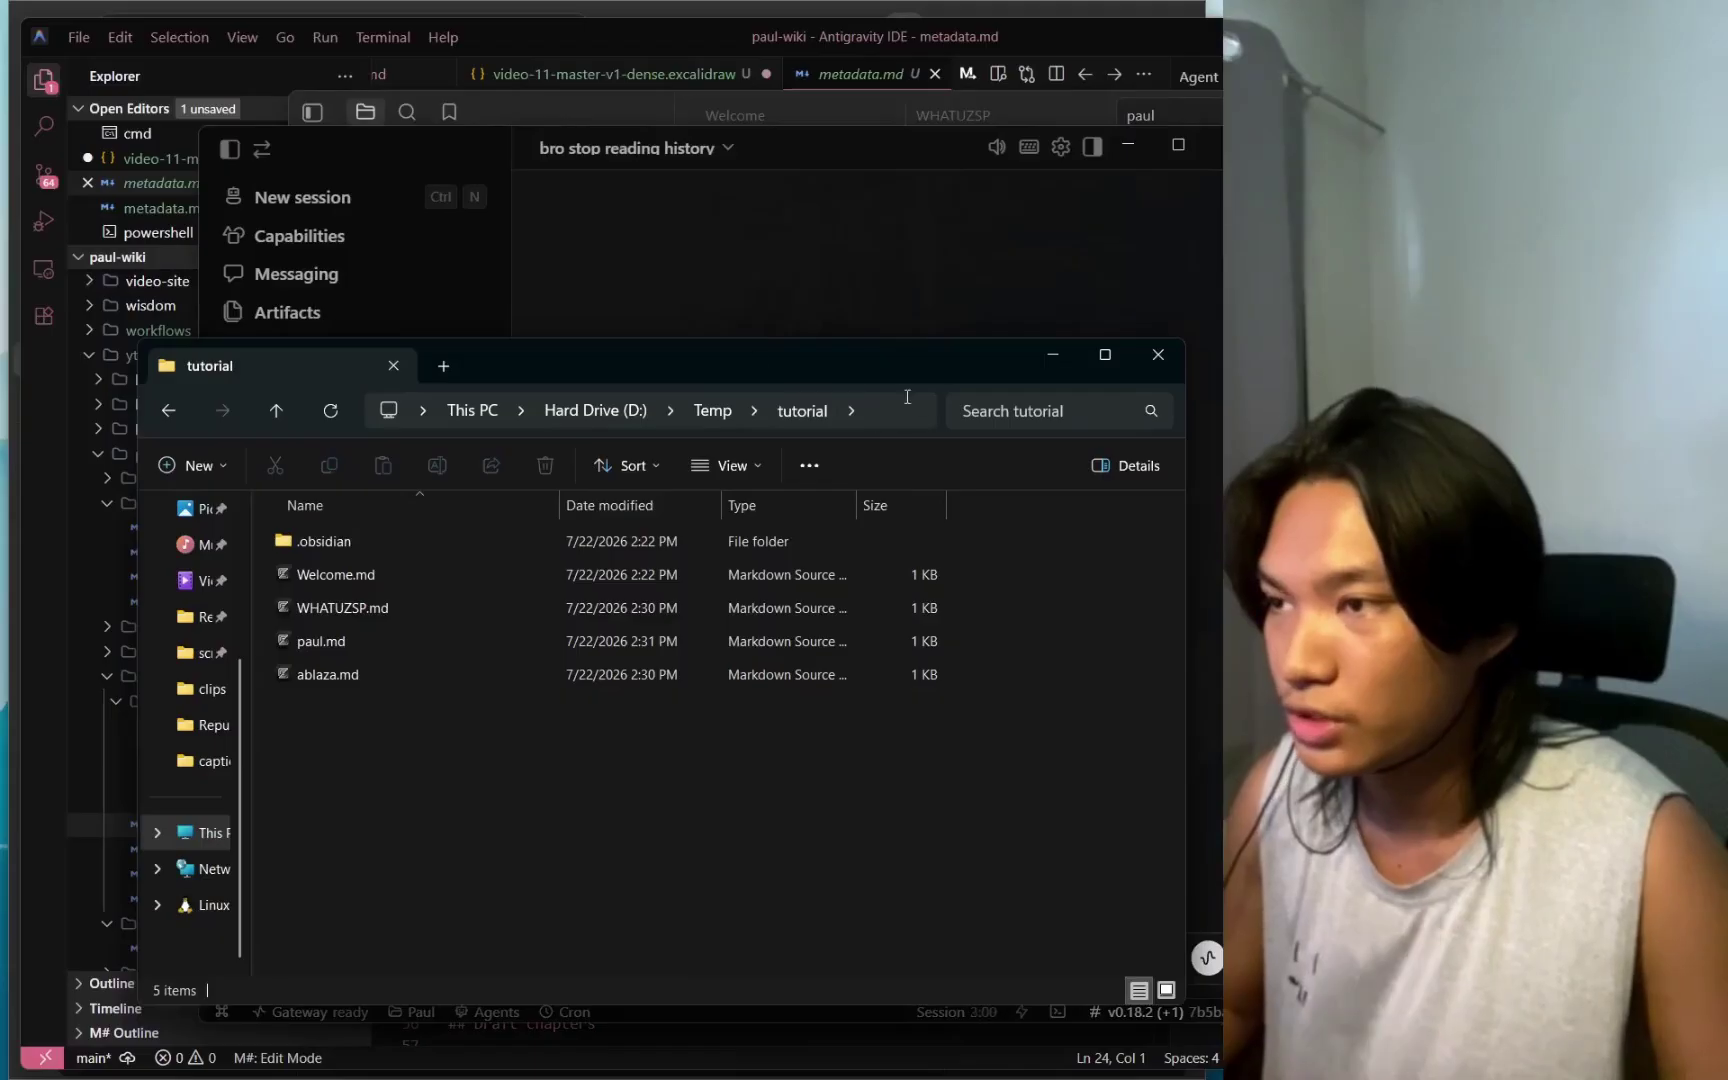
Copy the tutorial folder's path into the Hermes chat, hide the sidebar, and send "D:\Temp\tutorial this is my knowledge base".
left_click(886, 424)
key("ctrl+c")
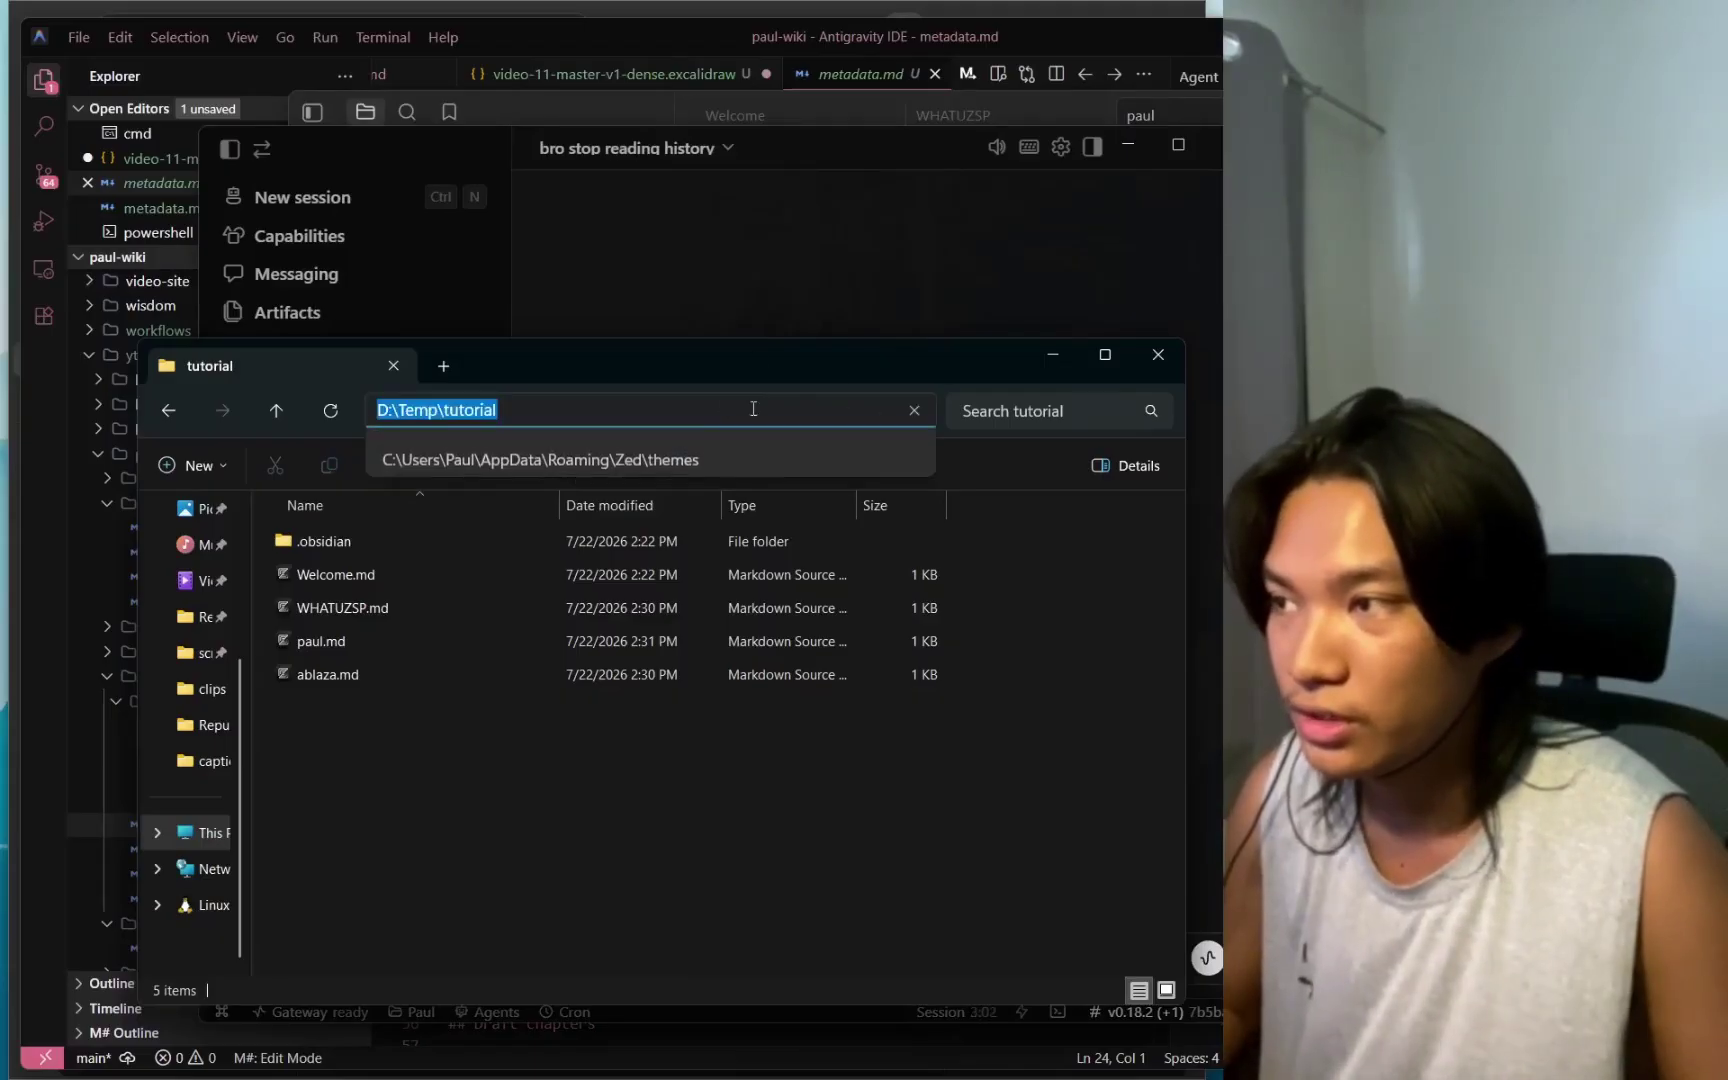
left_click(716, 308)
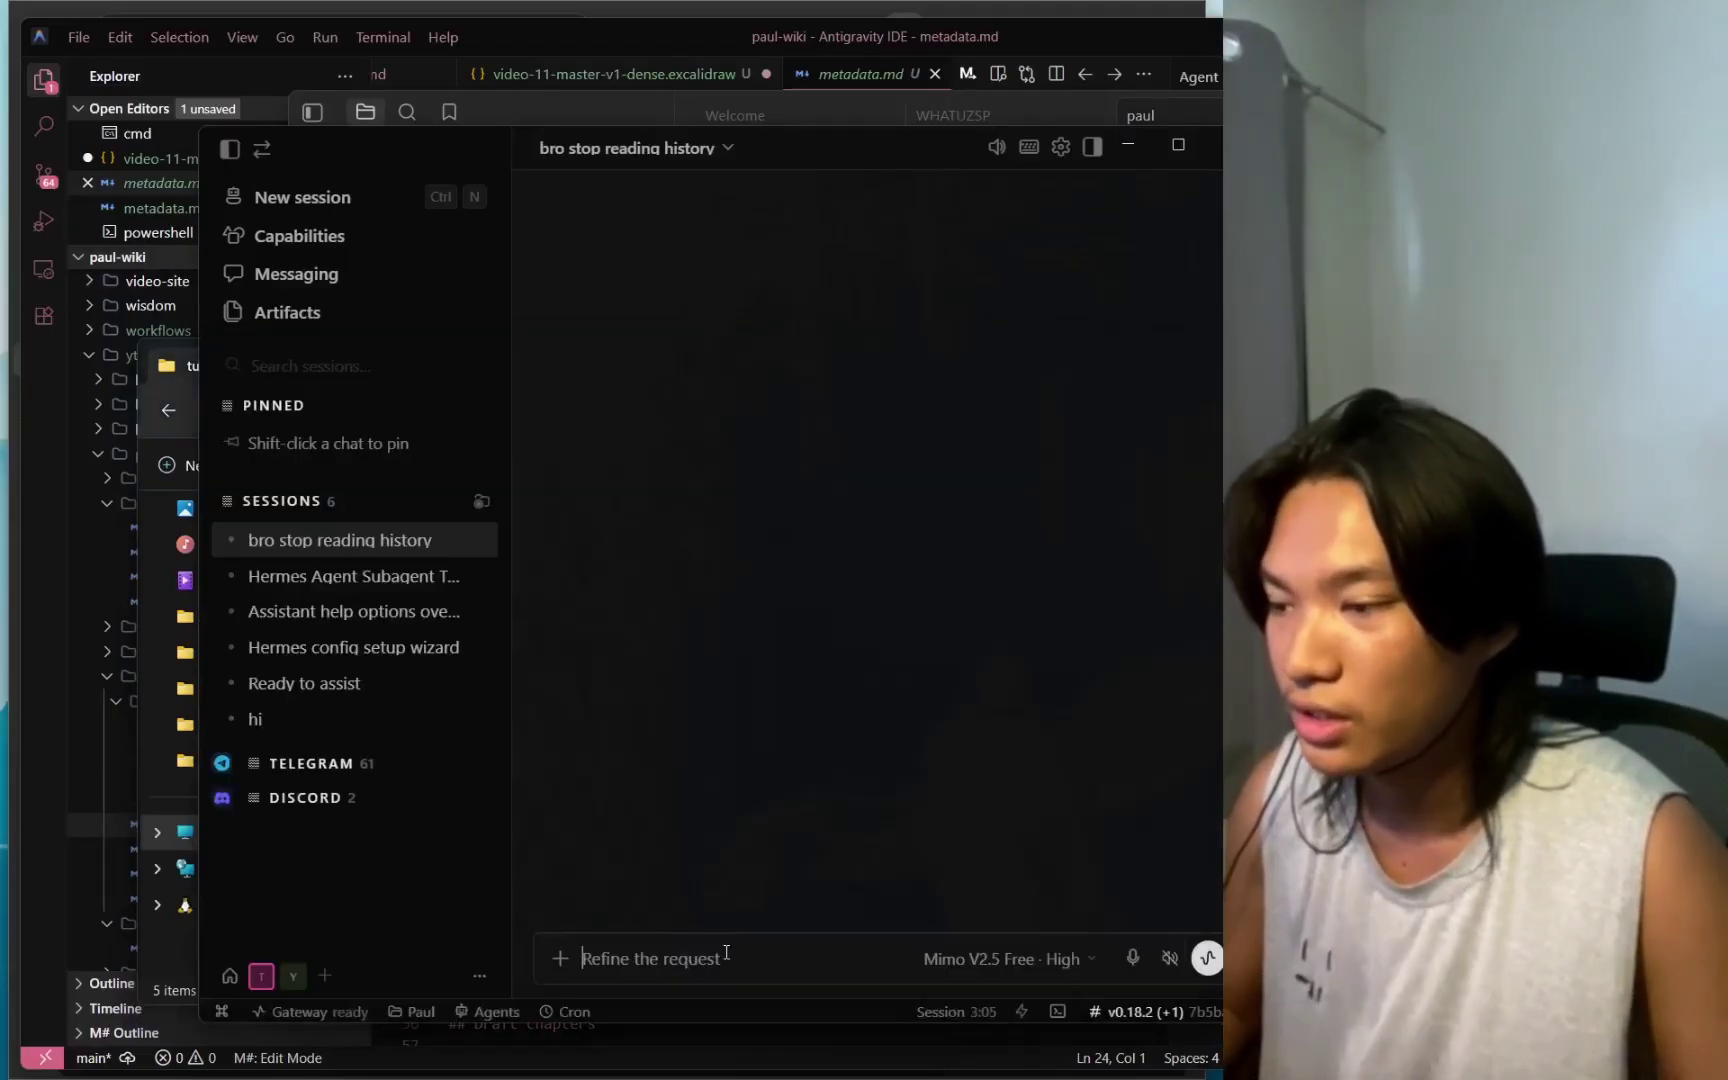
left_click(726, 952)
key("ctrl+v")
key("ctrl+b")
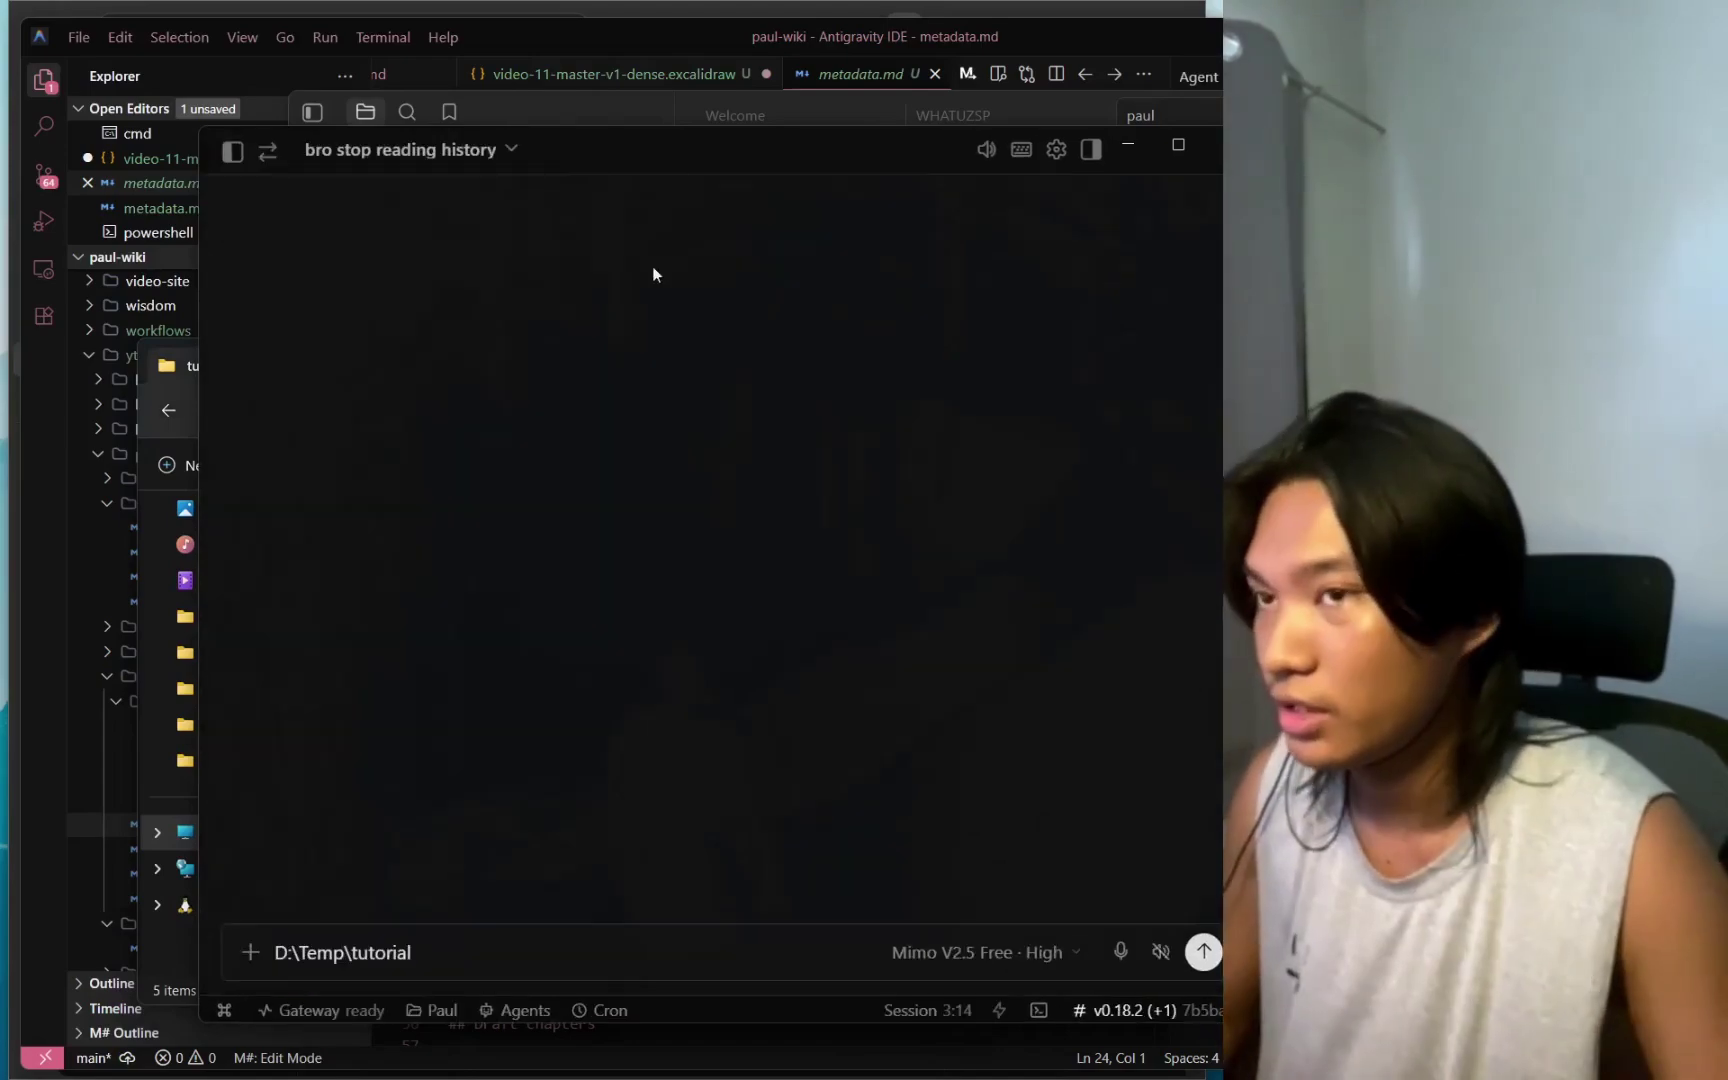
type("this is")
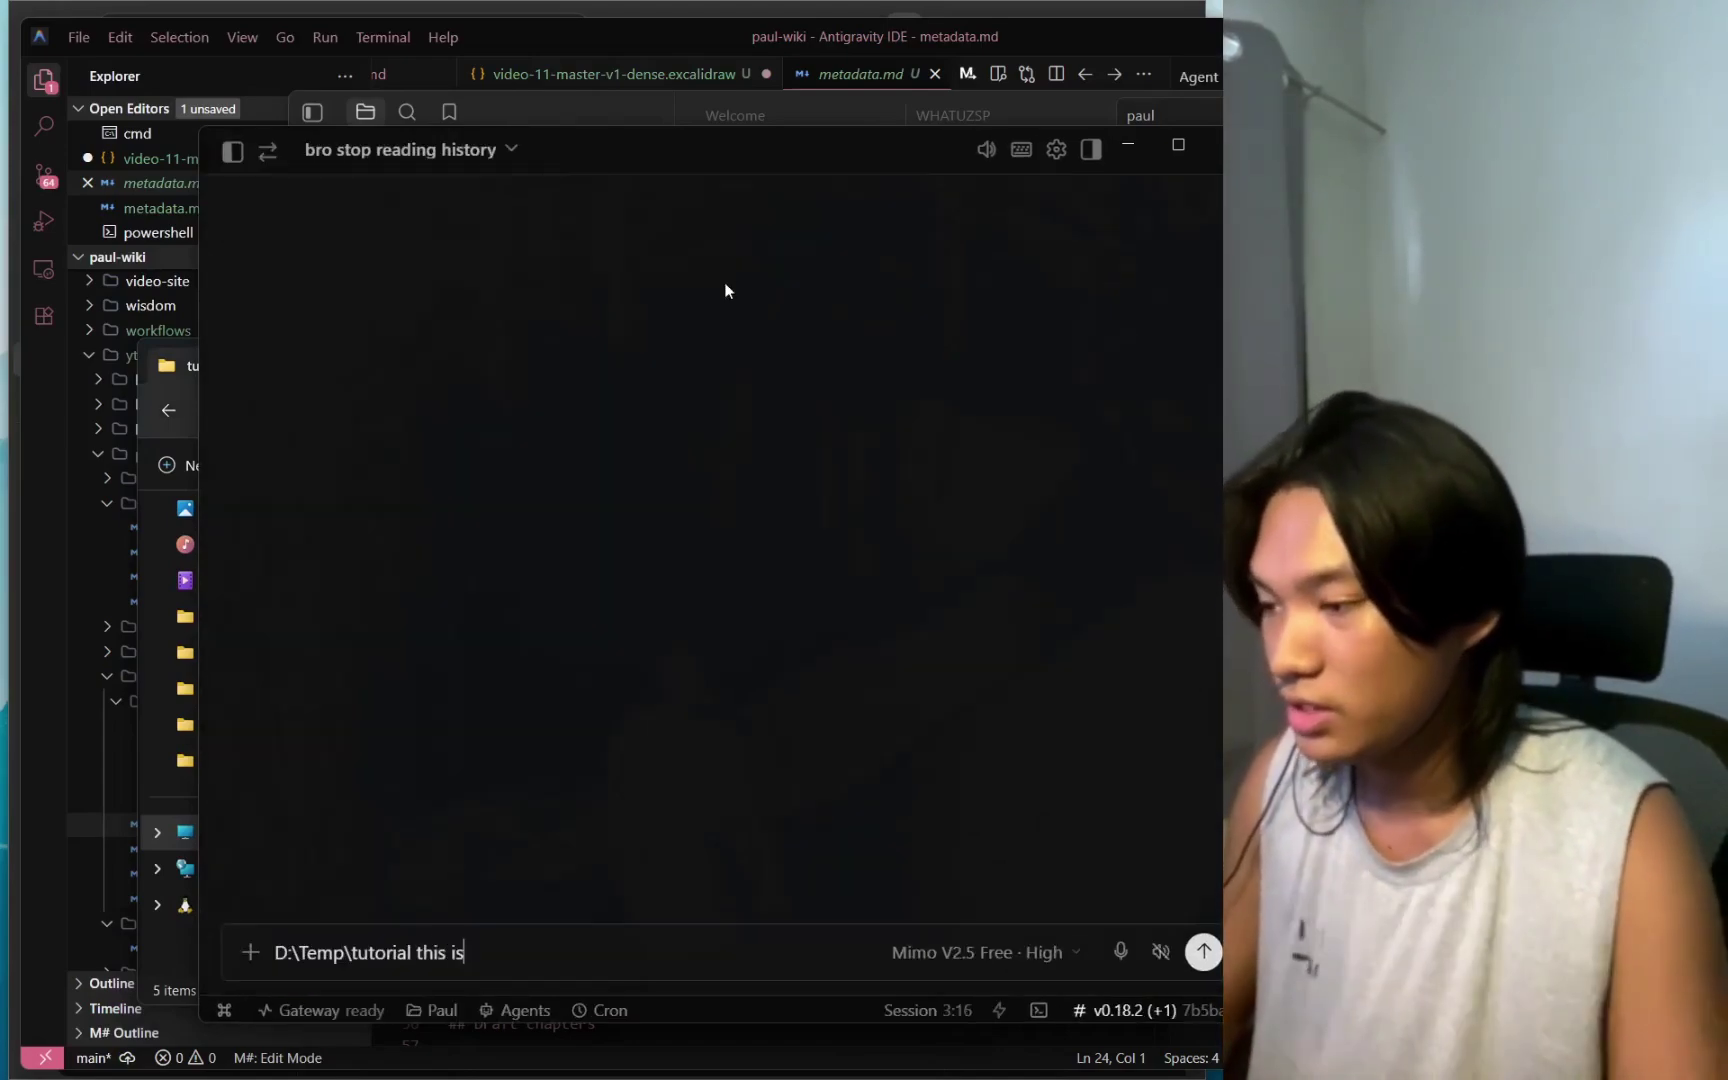
type(" my knowledge base")
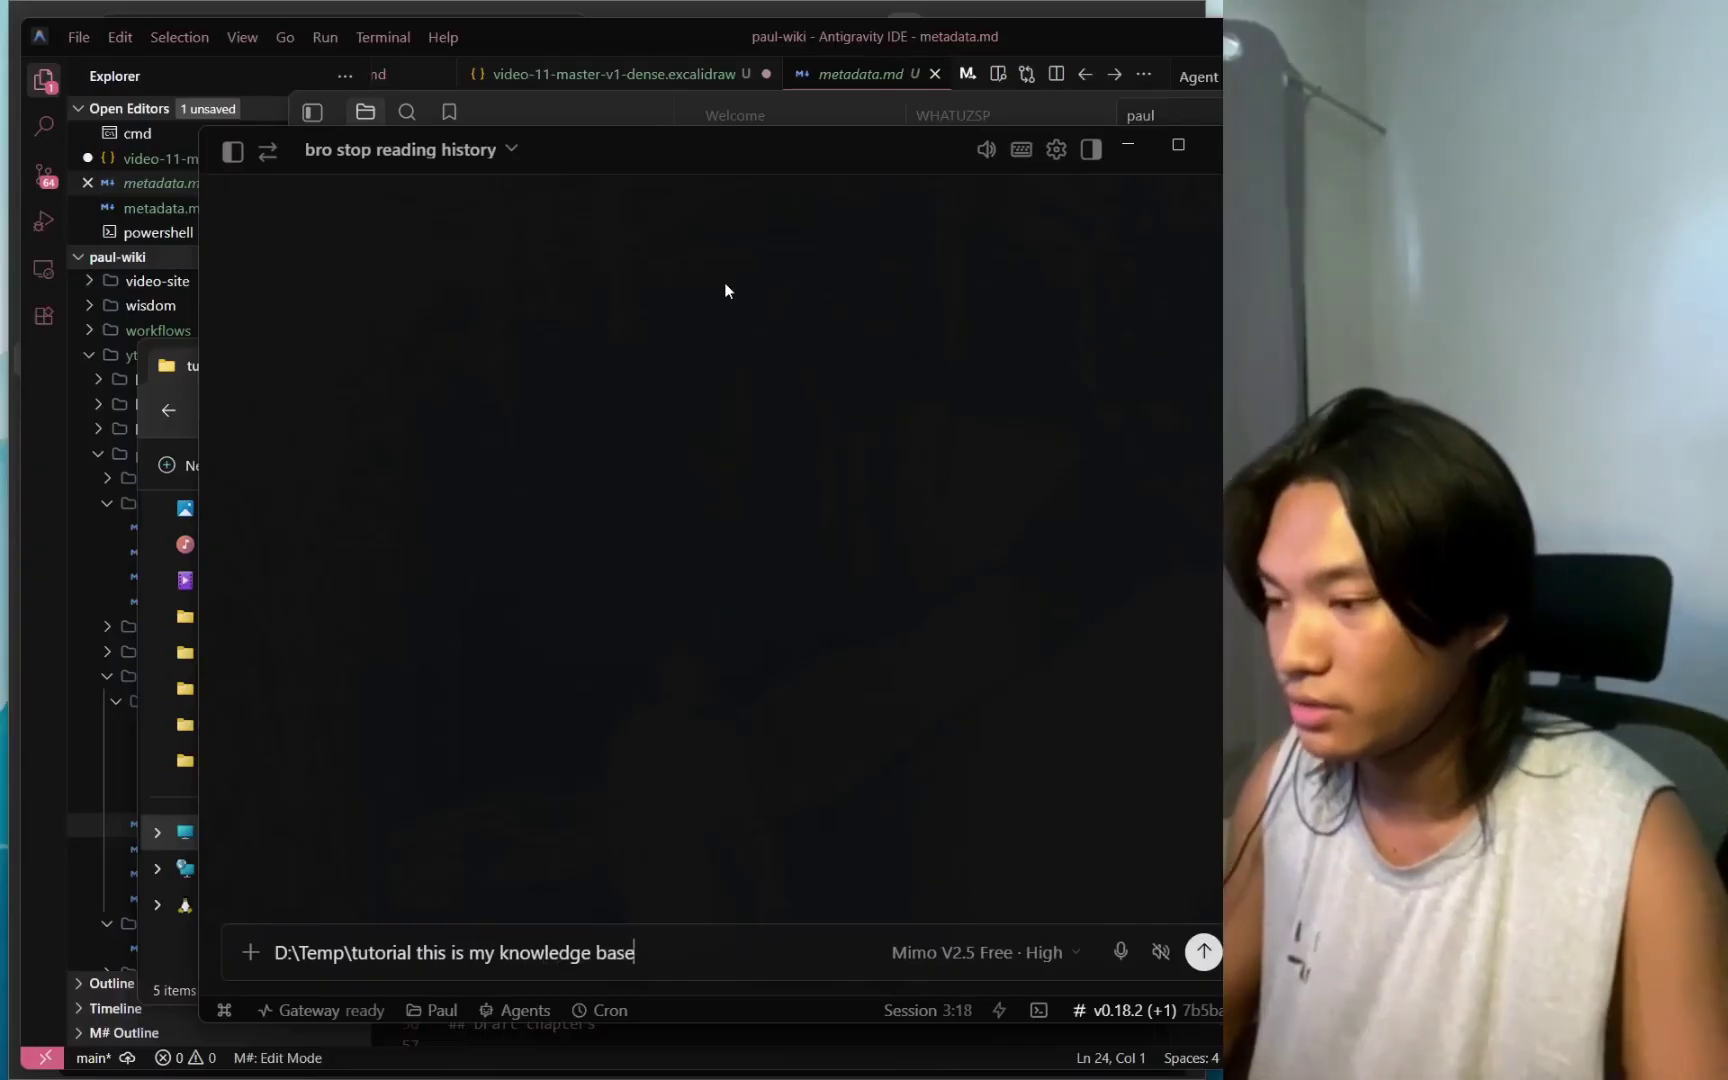
key("Return")
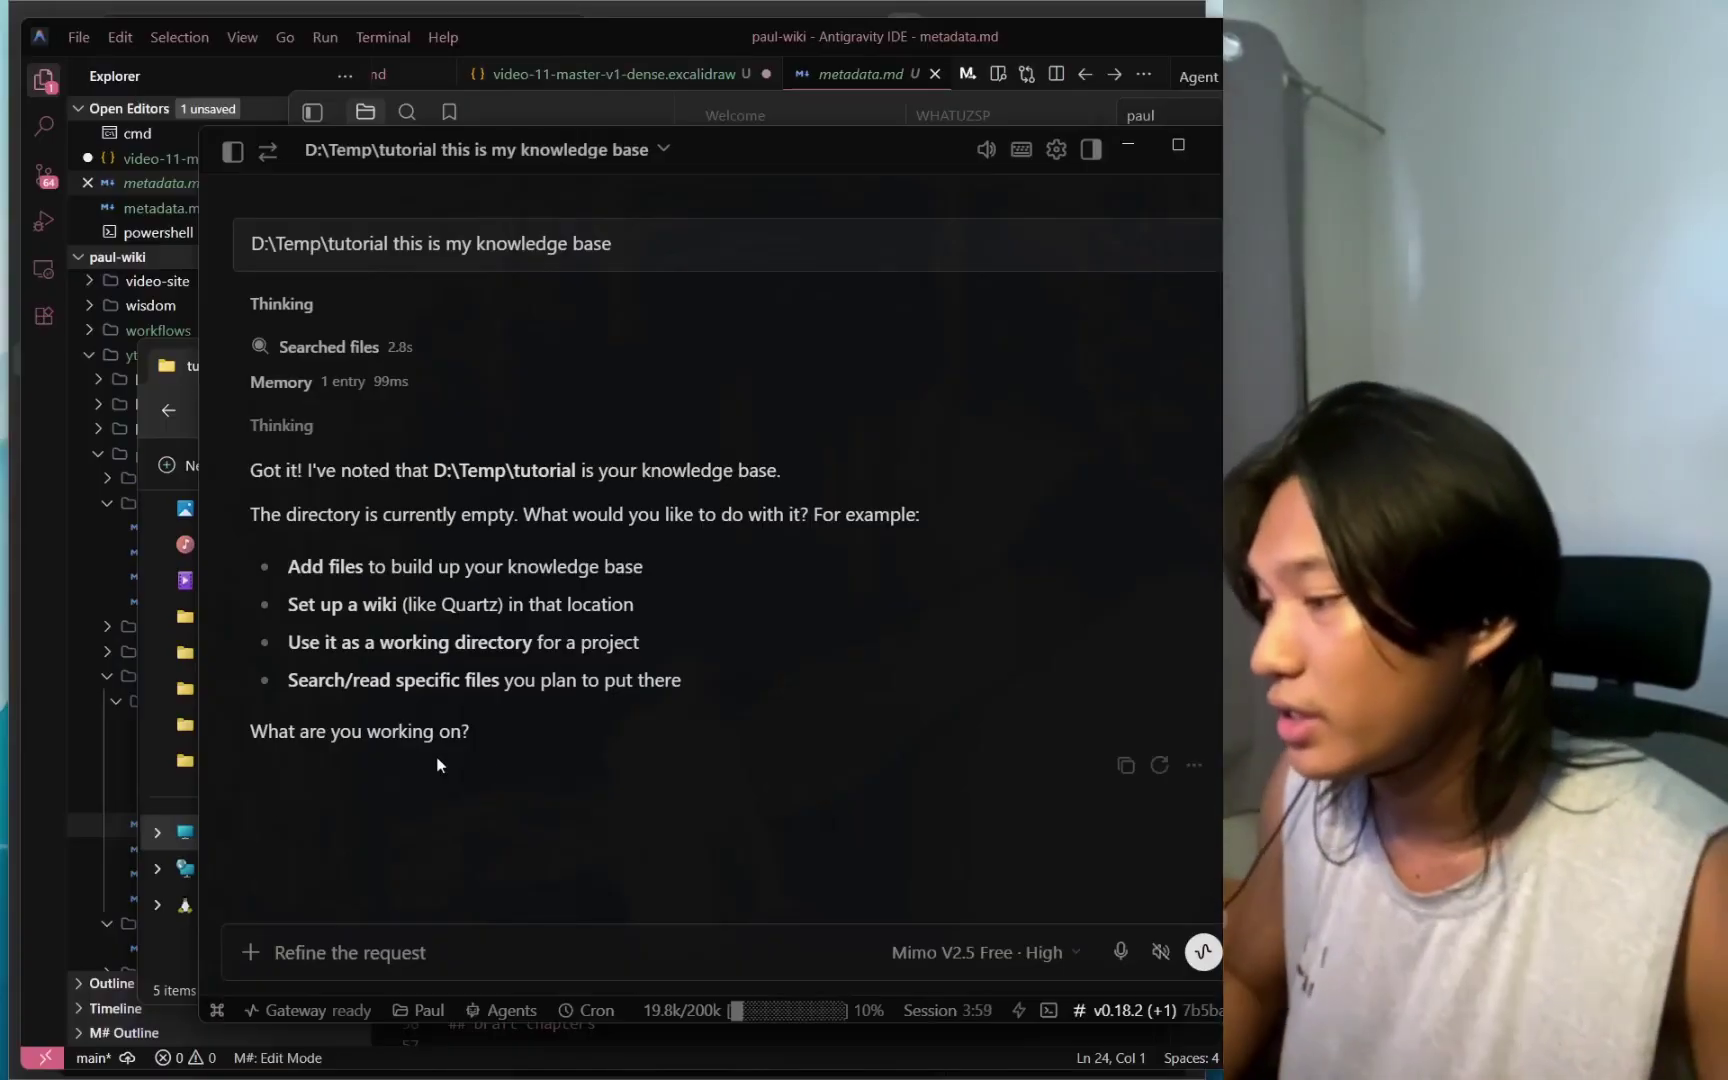
Check the first-name note in Obsidian and return to Hermes to request a cleanup and fake school data, client data and logs.
left_click(1138, 112)
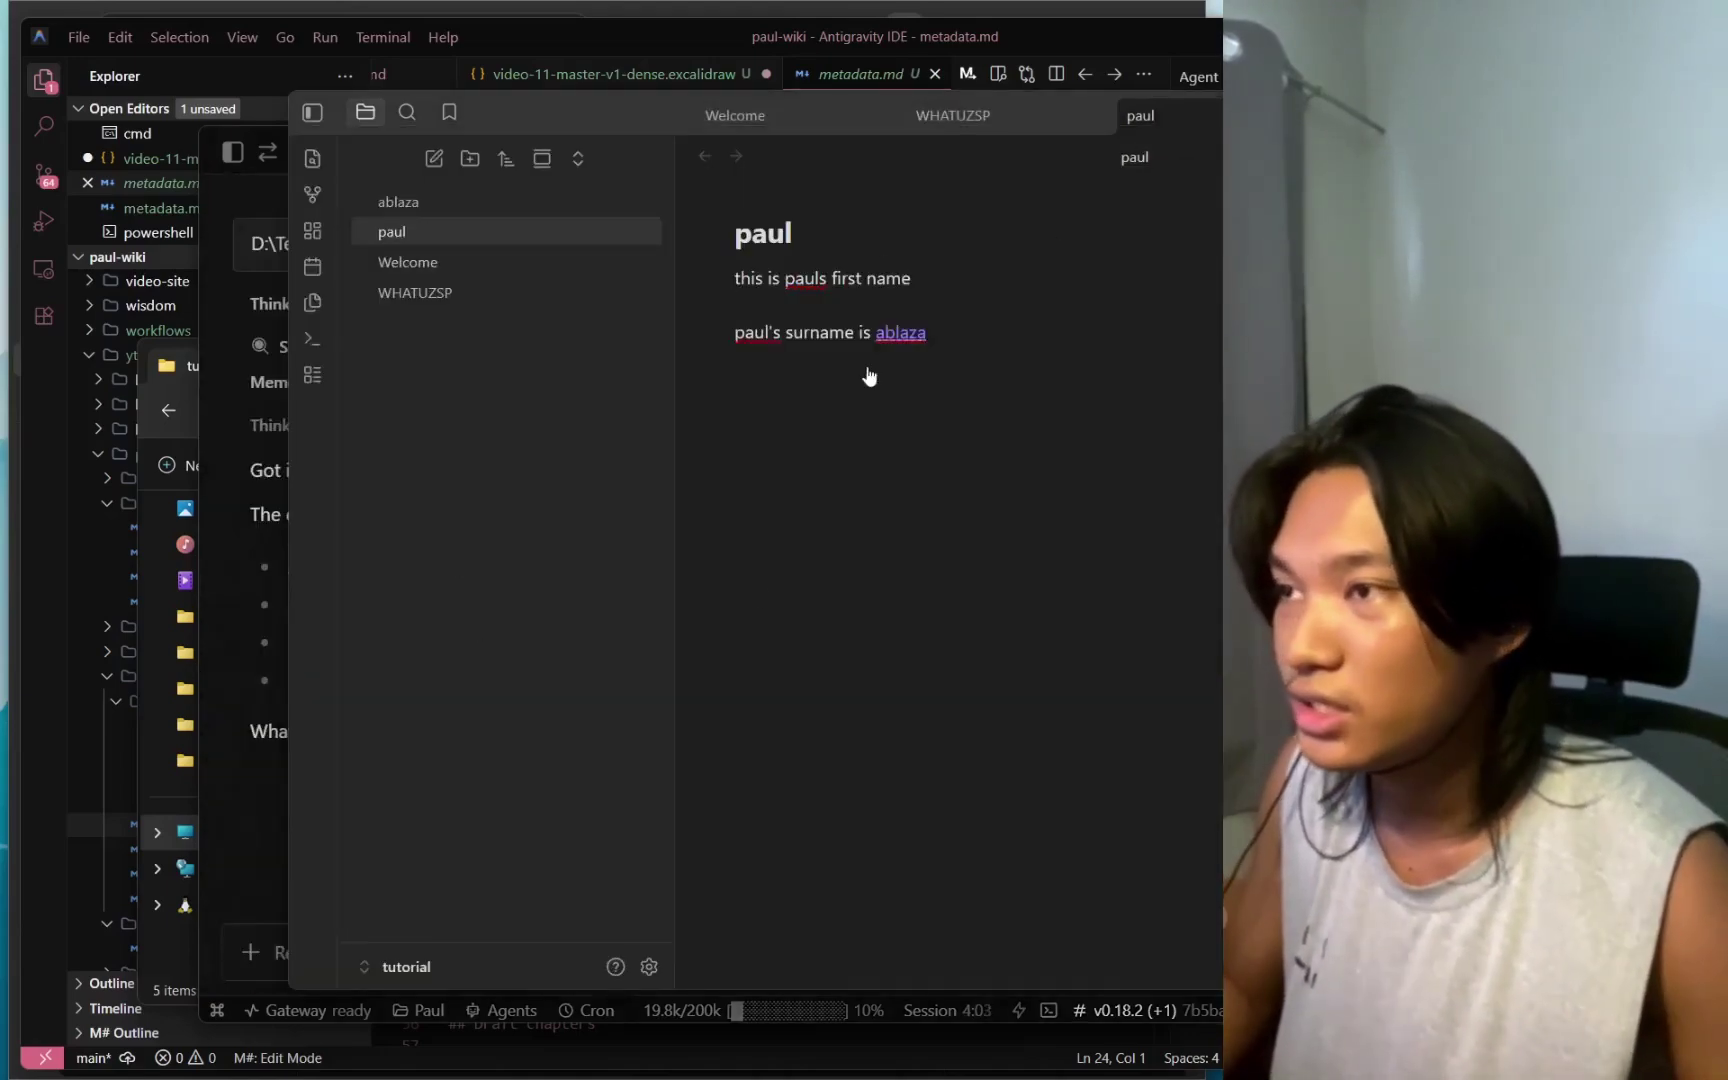
key("alt+Tab")
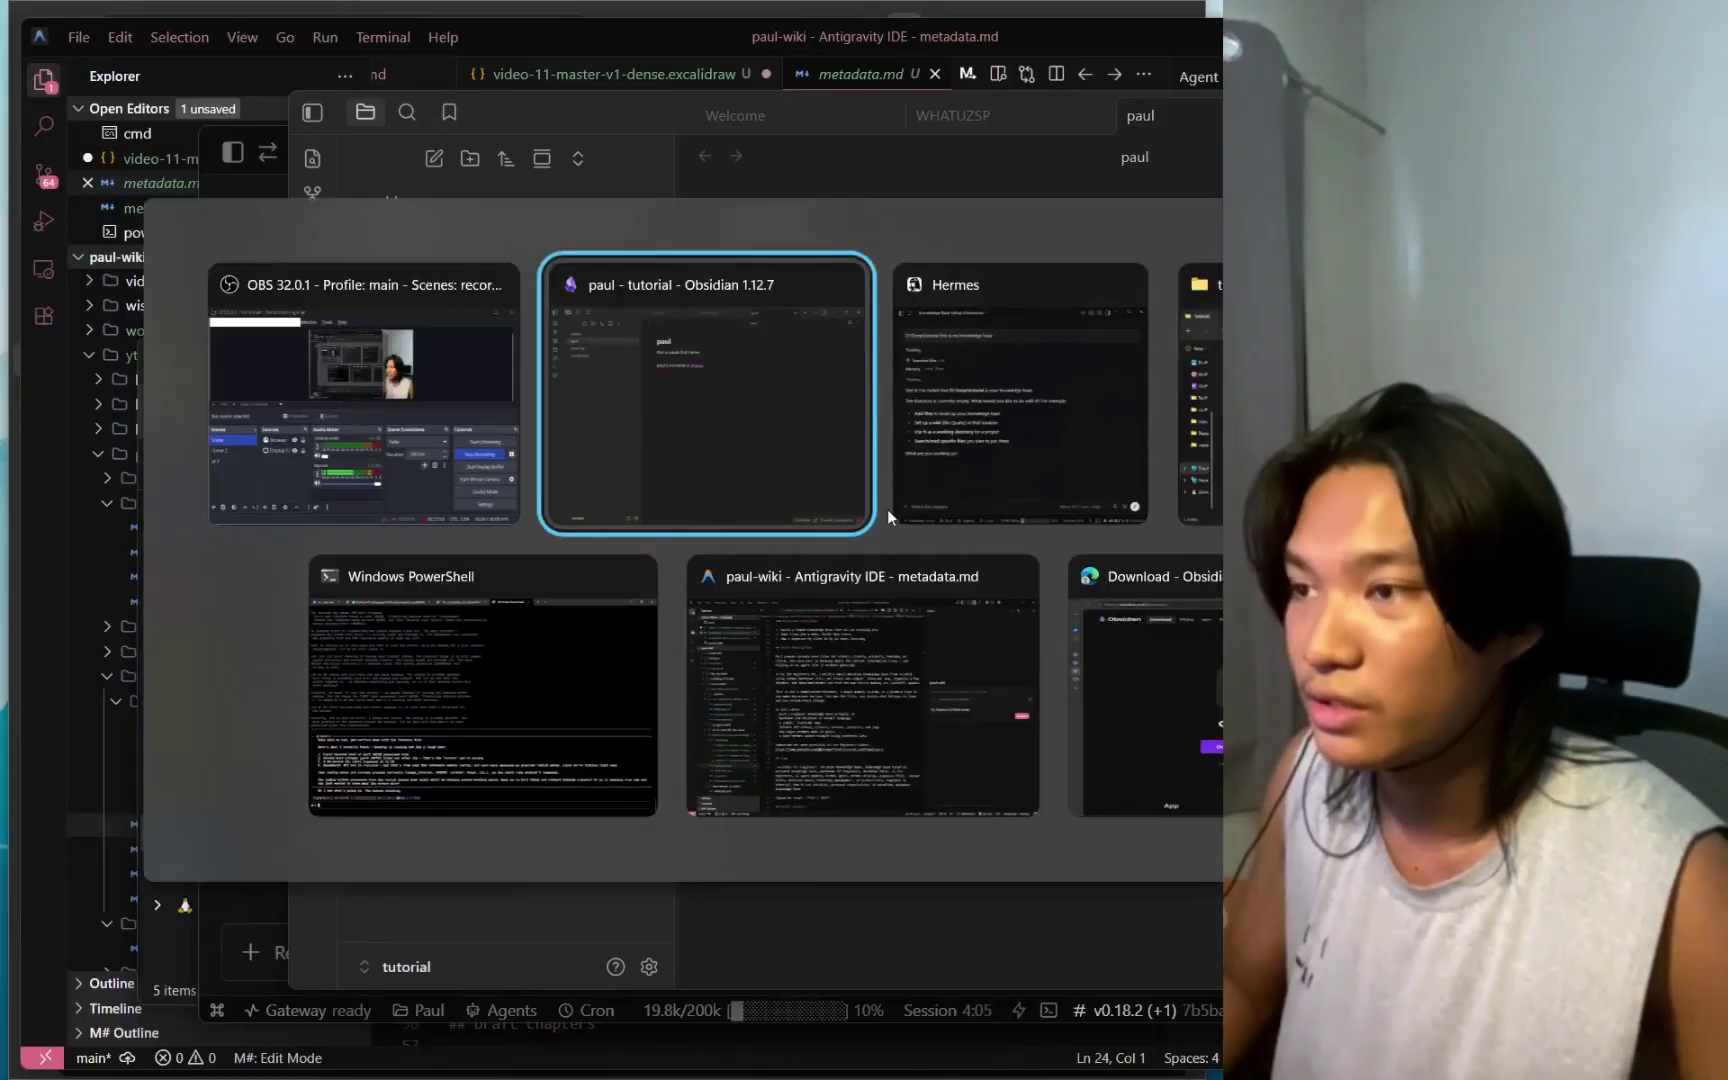
left_click(946, 433)
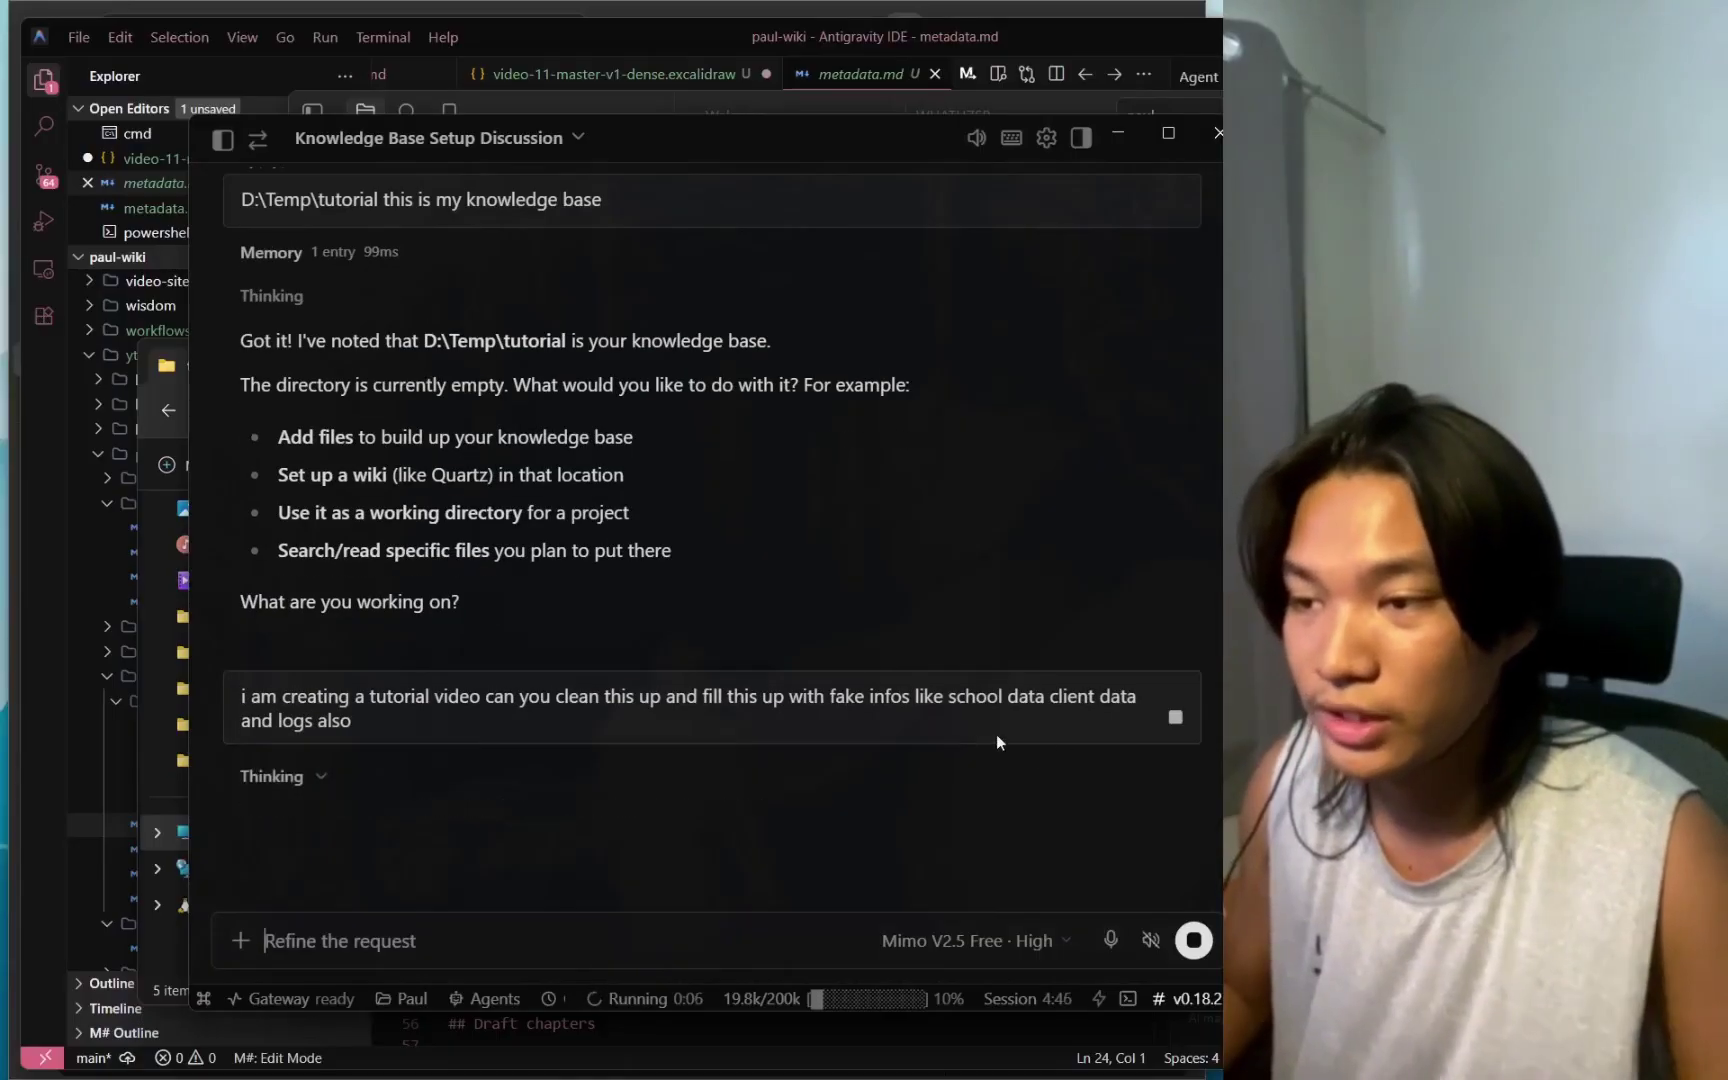
Reposition the Hermes and Obsidian windows so both can be reached, and bring the Hermes chat to the front.
left_click_drag(828, 168, 714, 197)
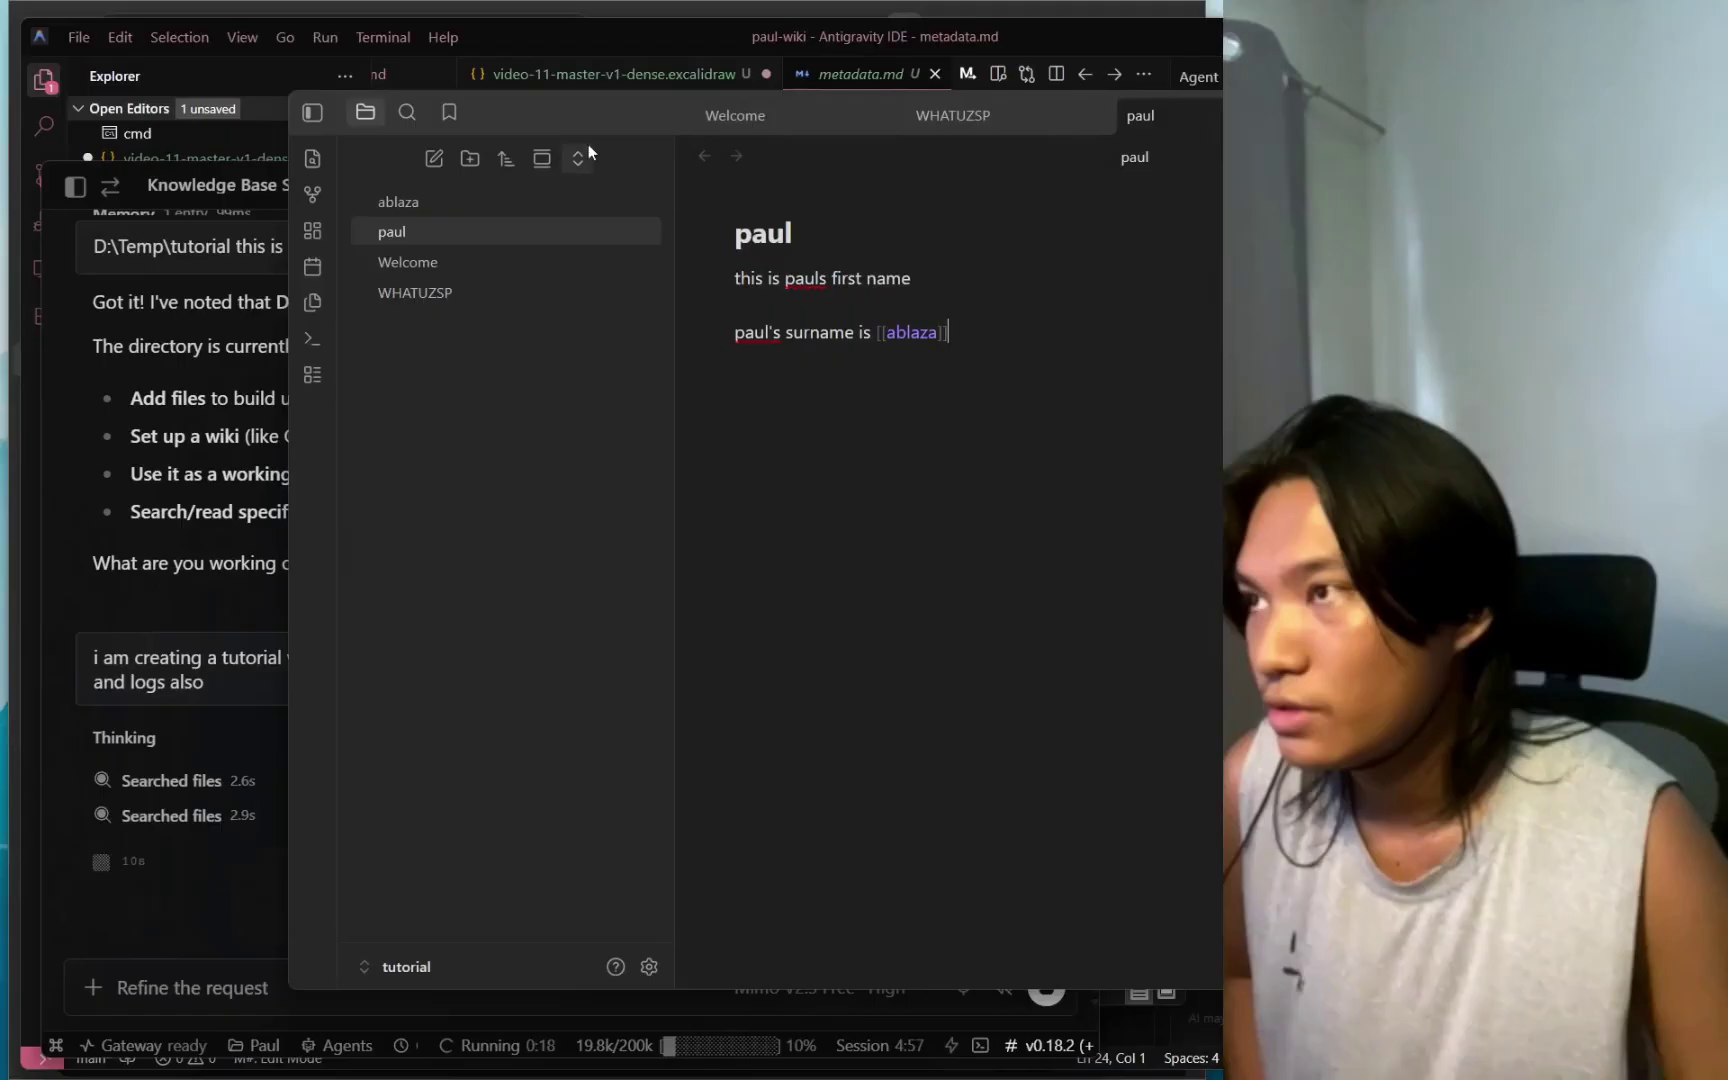
mouse_move(571, 131)
left_mouse_down()
mouse_move(549, 153)
mouse_move(679, 231)
mouse_move(617, 170)
mouse_move(567, 163)
left_mouse_up()
left_click(194, 895)
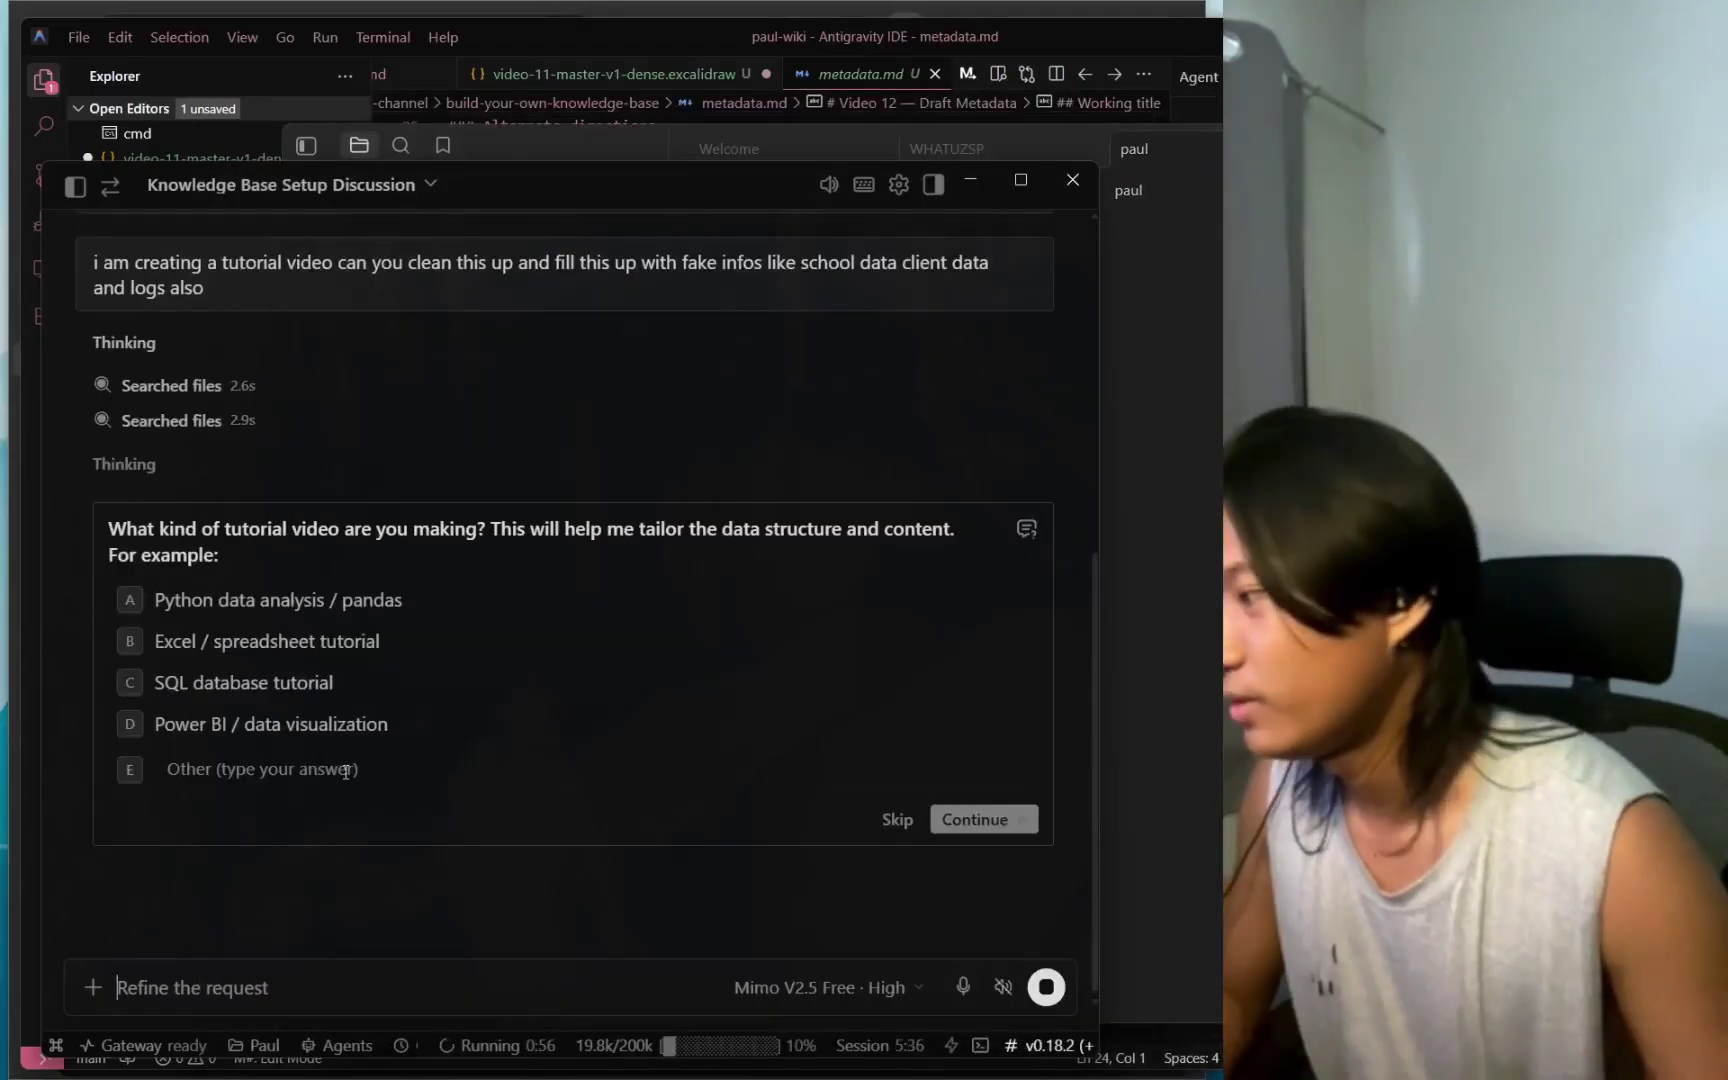
Answer Hermes' tutorial question with a custom reply to fill up the knowledge base for teaching people to create their own.
left_click(340, 770)
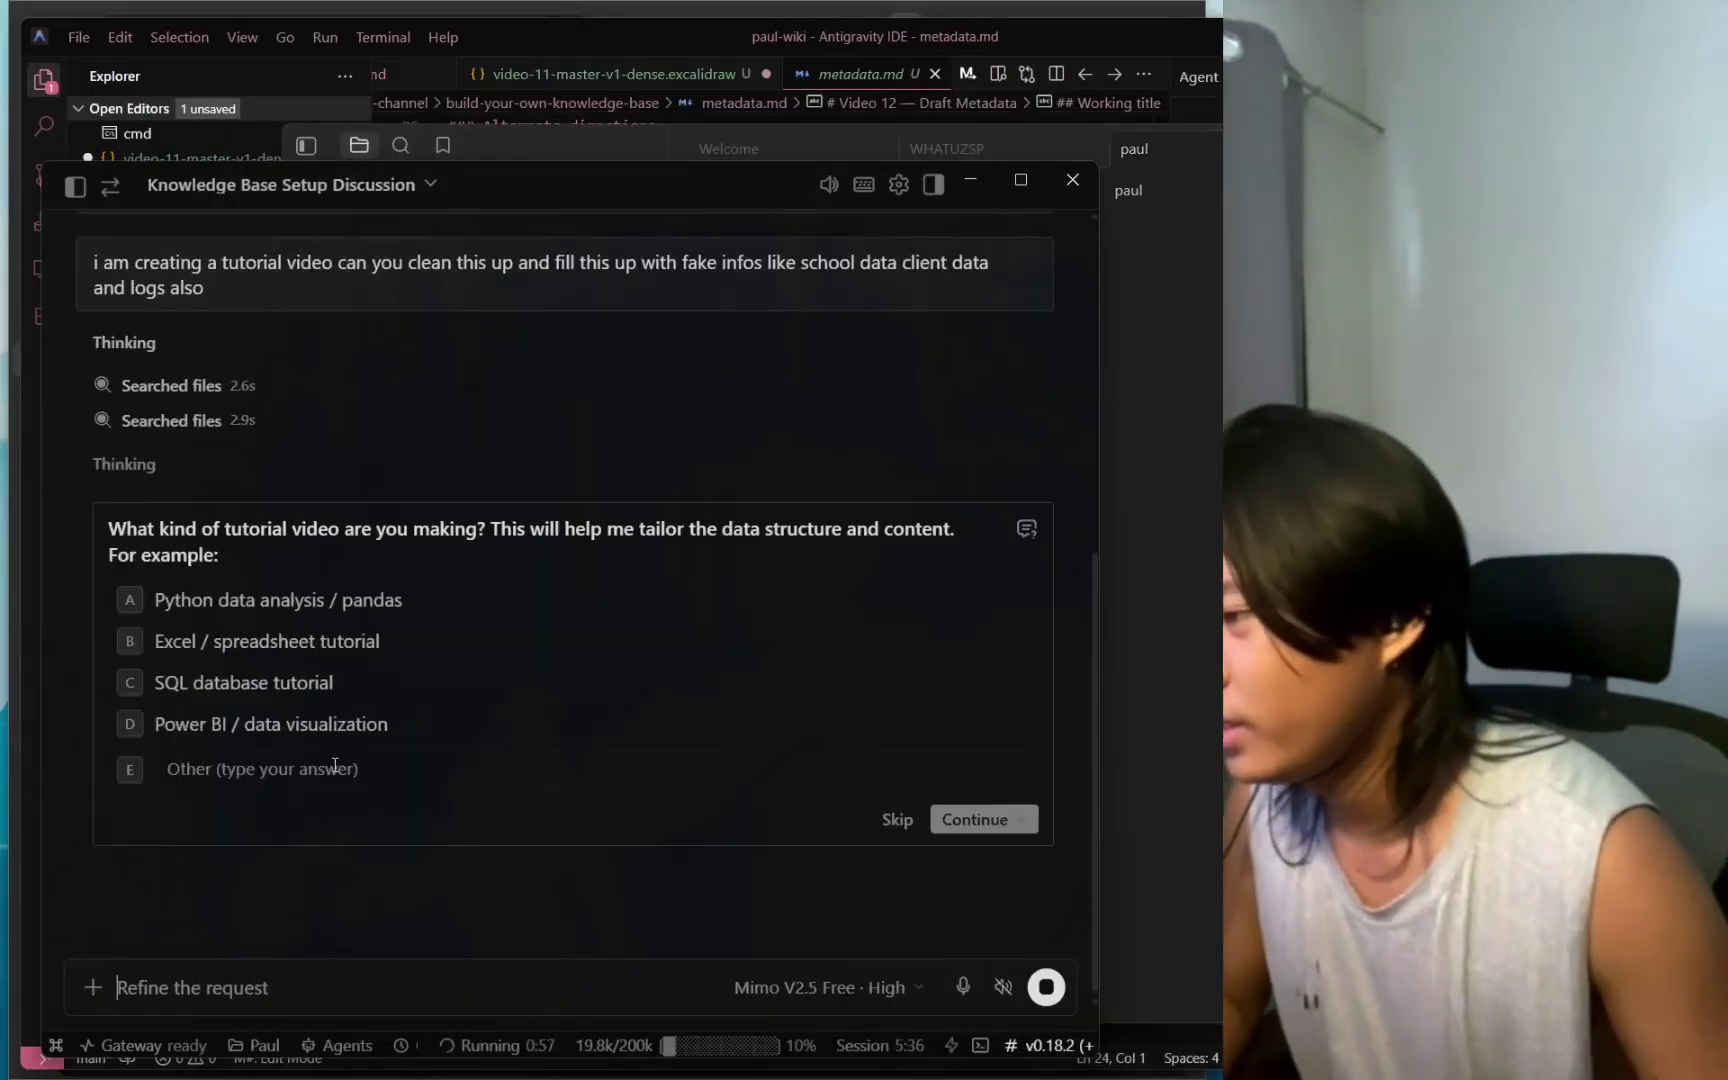
type("wdym ust fill soemthing up with my knowledge base im teaching people how to create their own knowledge bases")
left_click(950, 822)
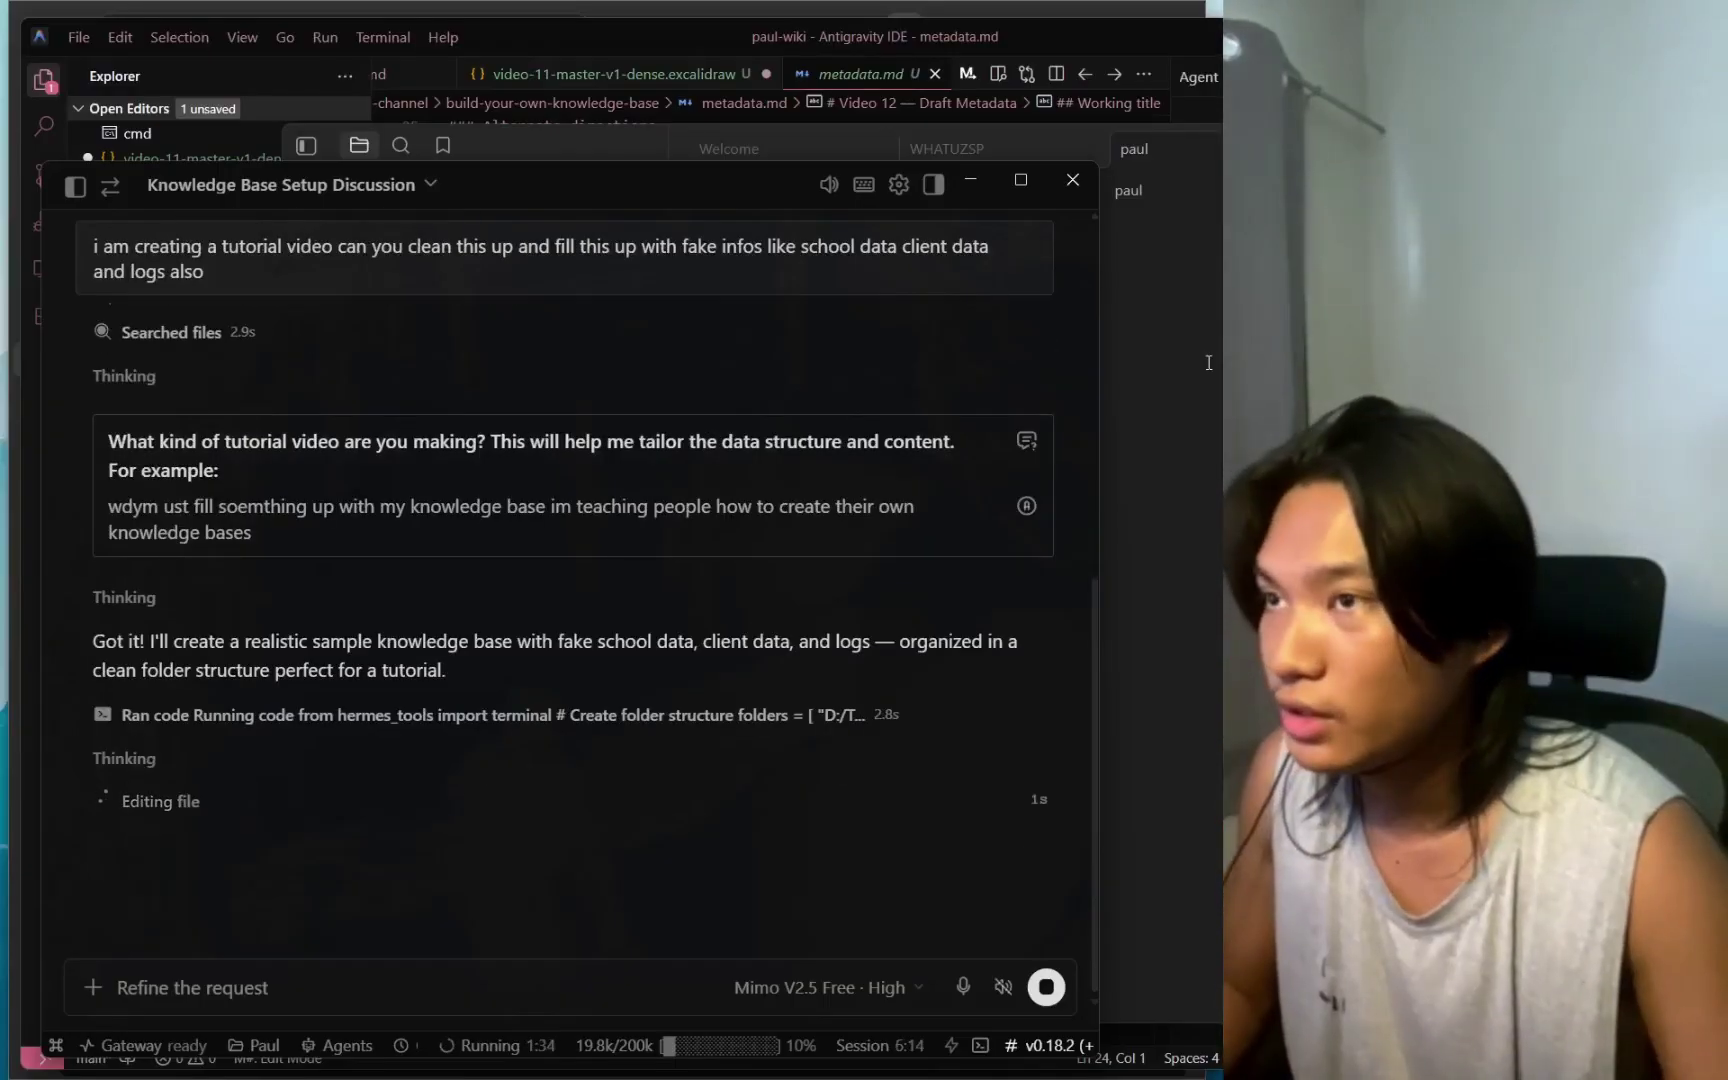
Switch between Obsidian and Hermes to examine the generated schools, reports, logs, config and clients folders and the progress of the chat.
left_click(1208, 362)
left_click(450, 358)
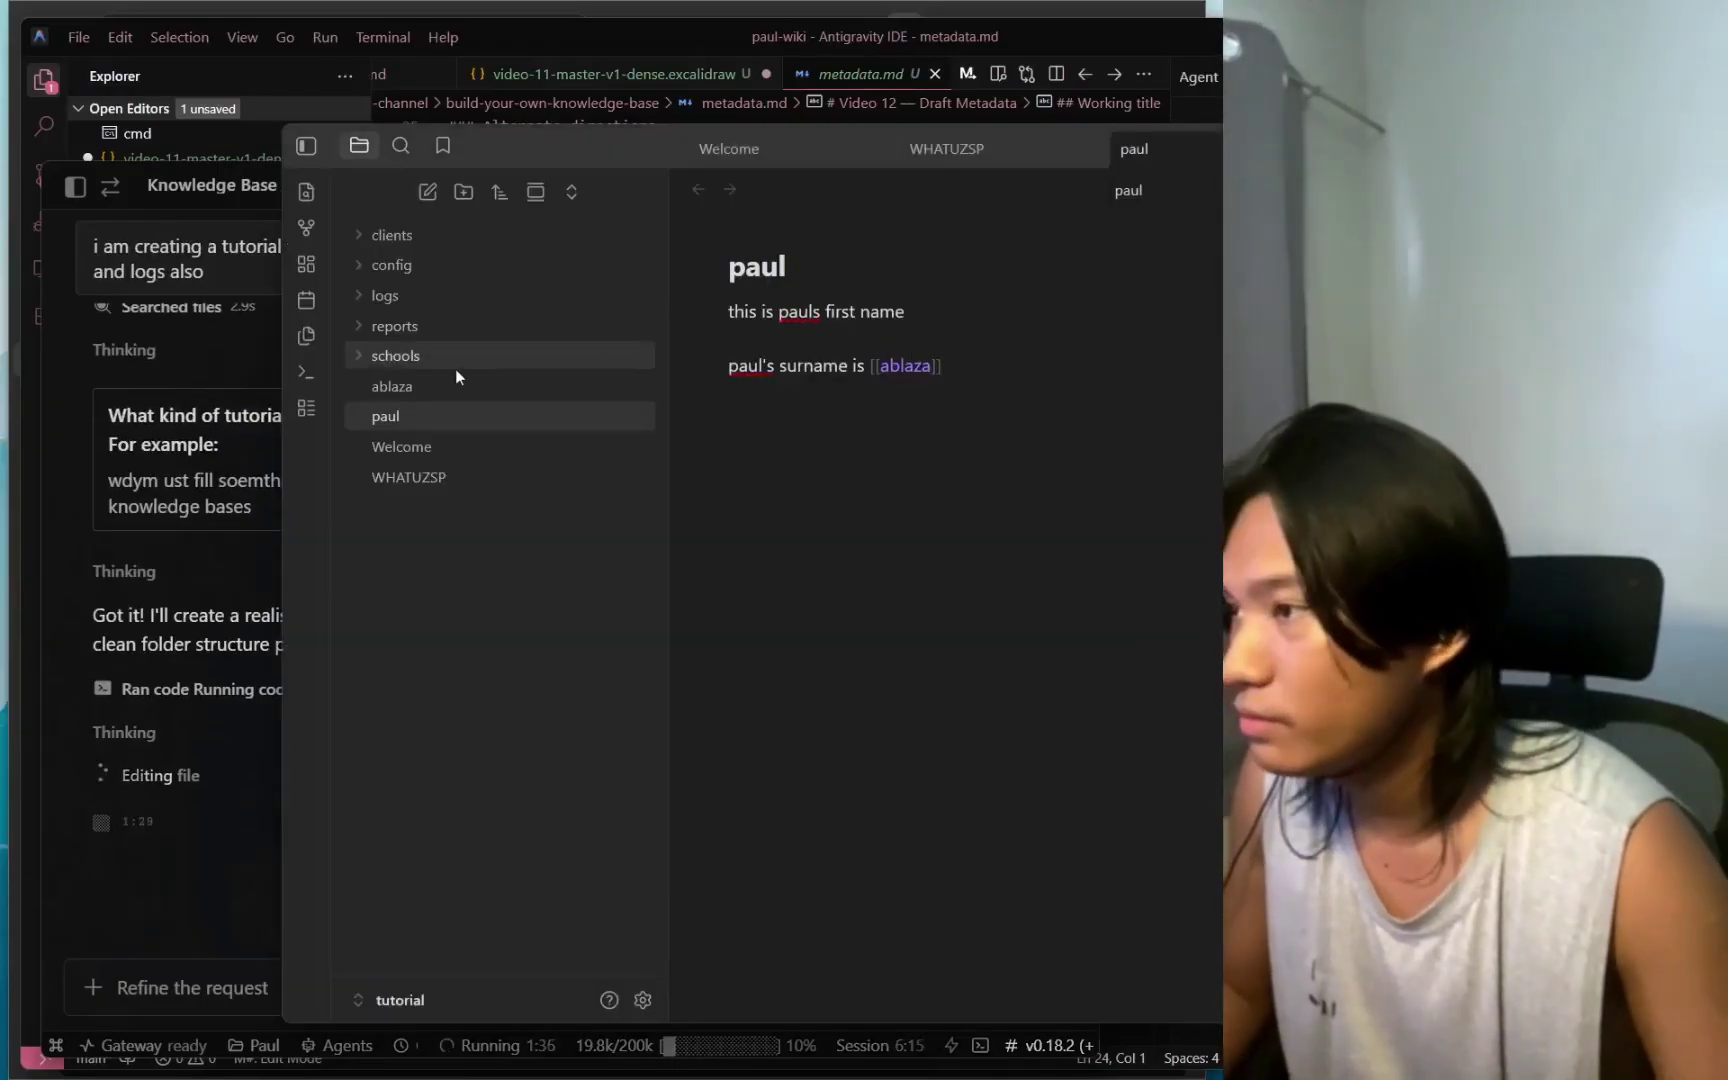
left_click(405, 357)
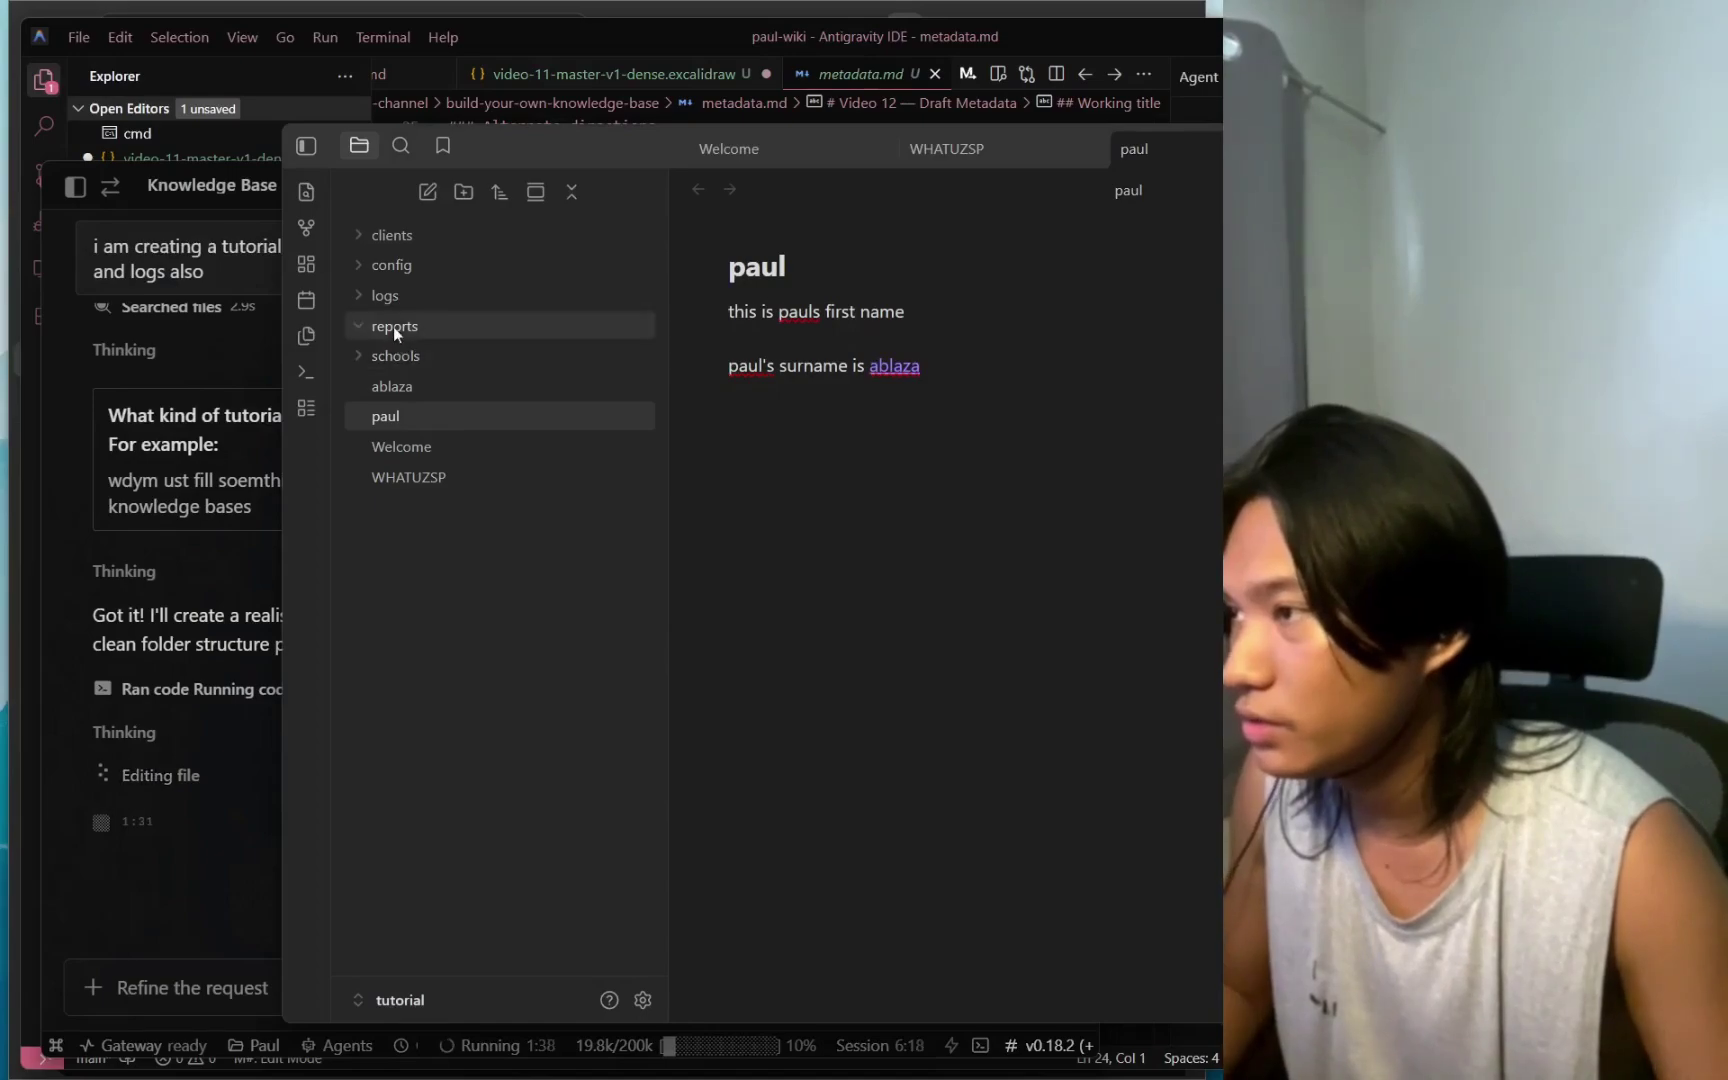
left_click(215, 859)
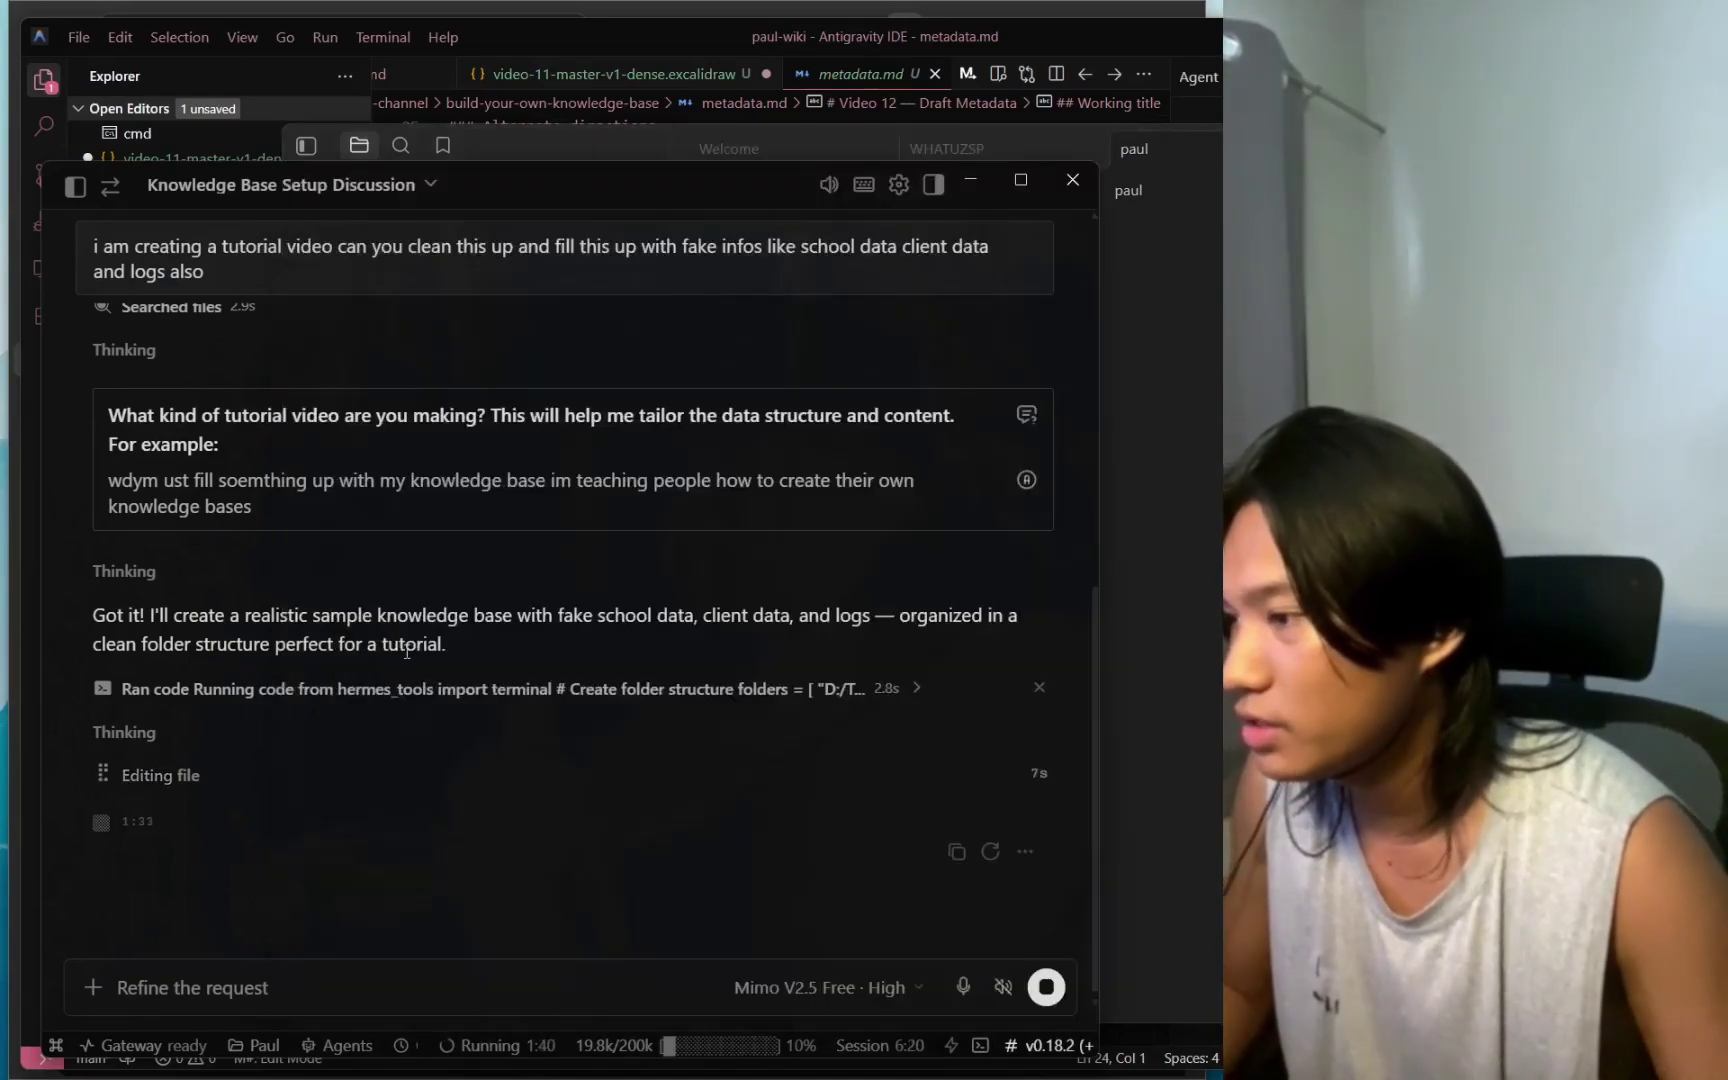
key("alt+Tab")
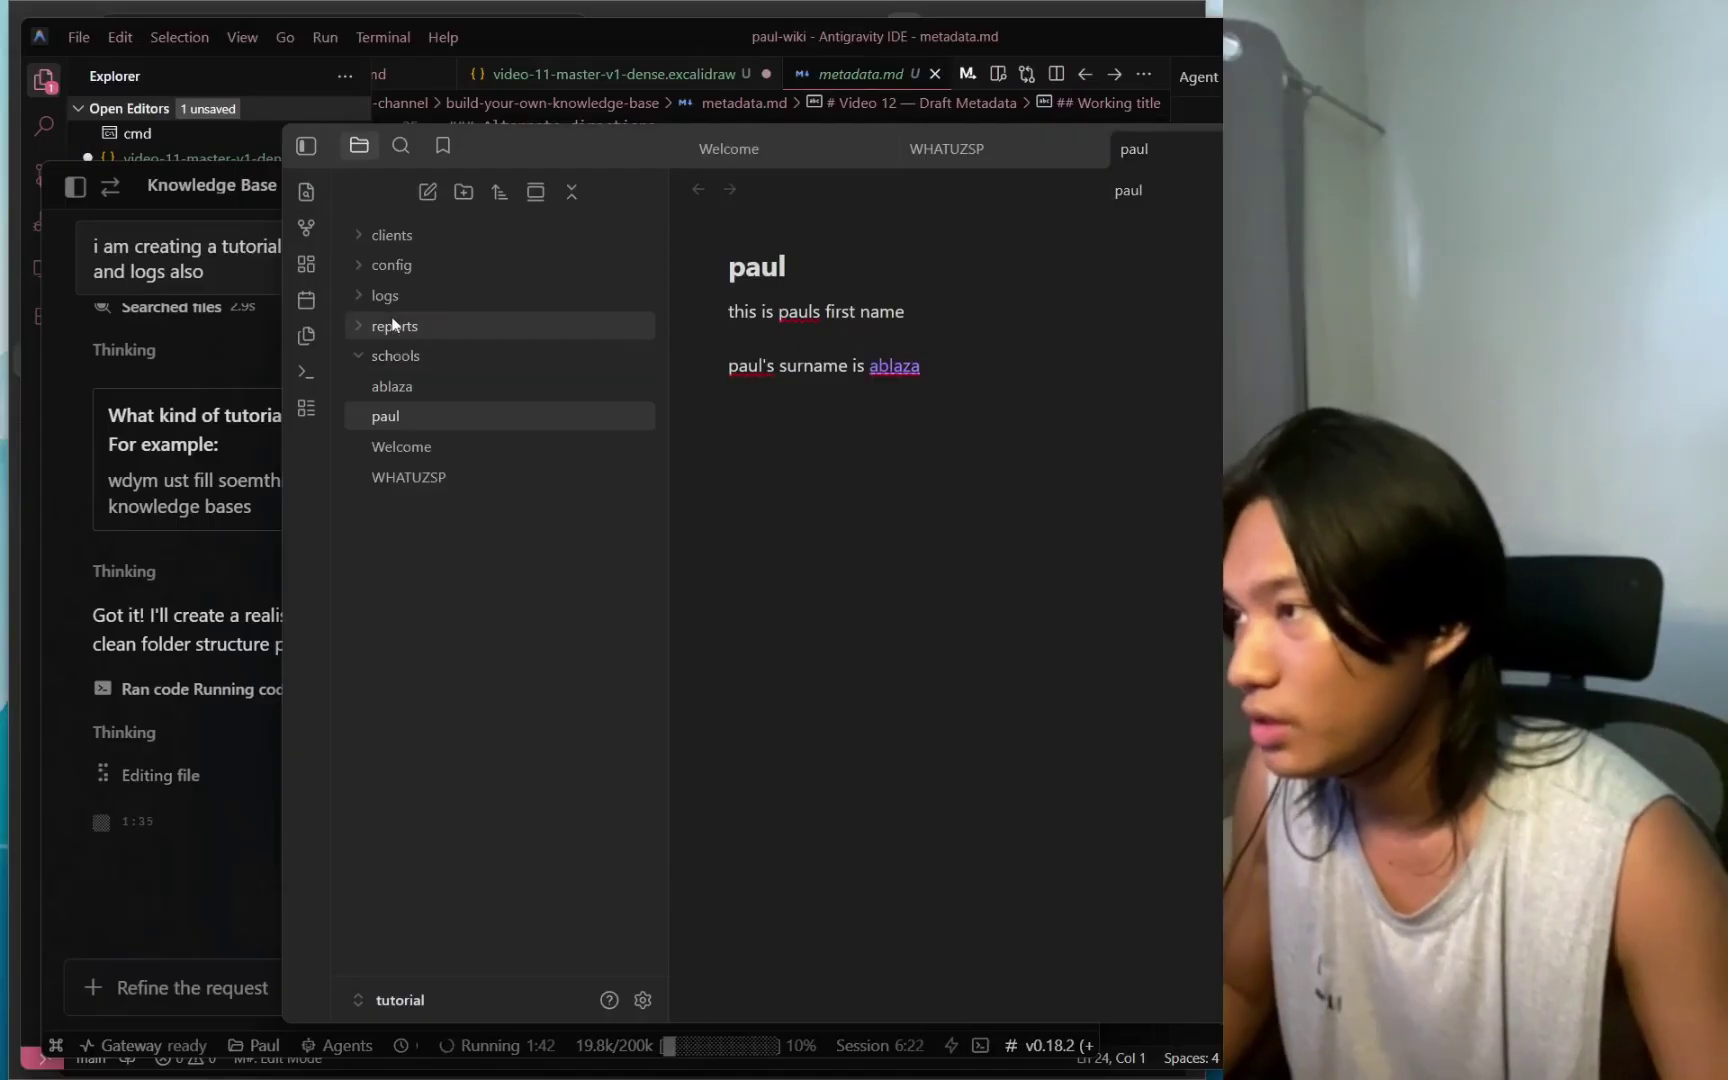
left_click(392, 296)
left_click(392, 266)
left_click(392, 236)
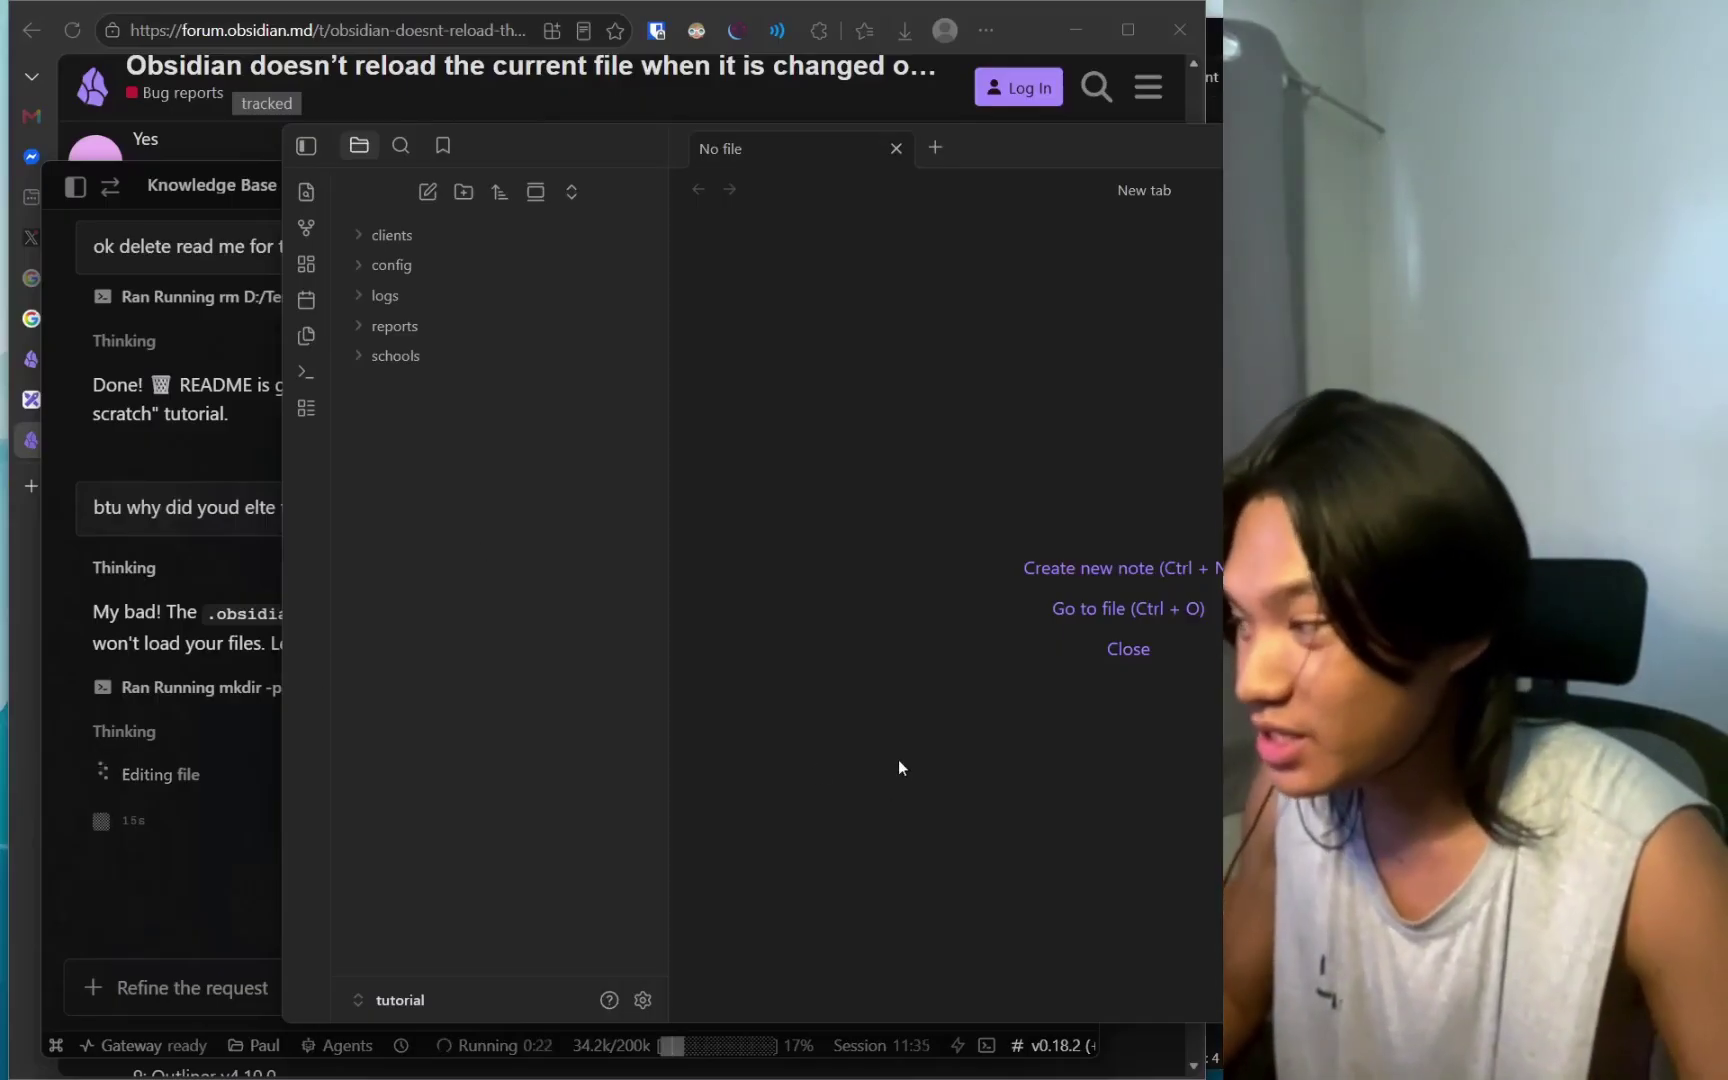
Tell Hermes the files should be in MD, and check the vault's logs and clients folders in File Explorer.
left_click(266, 795)
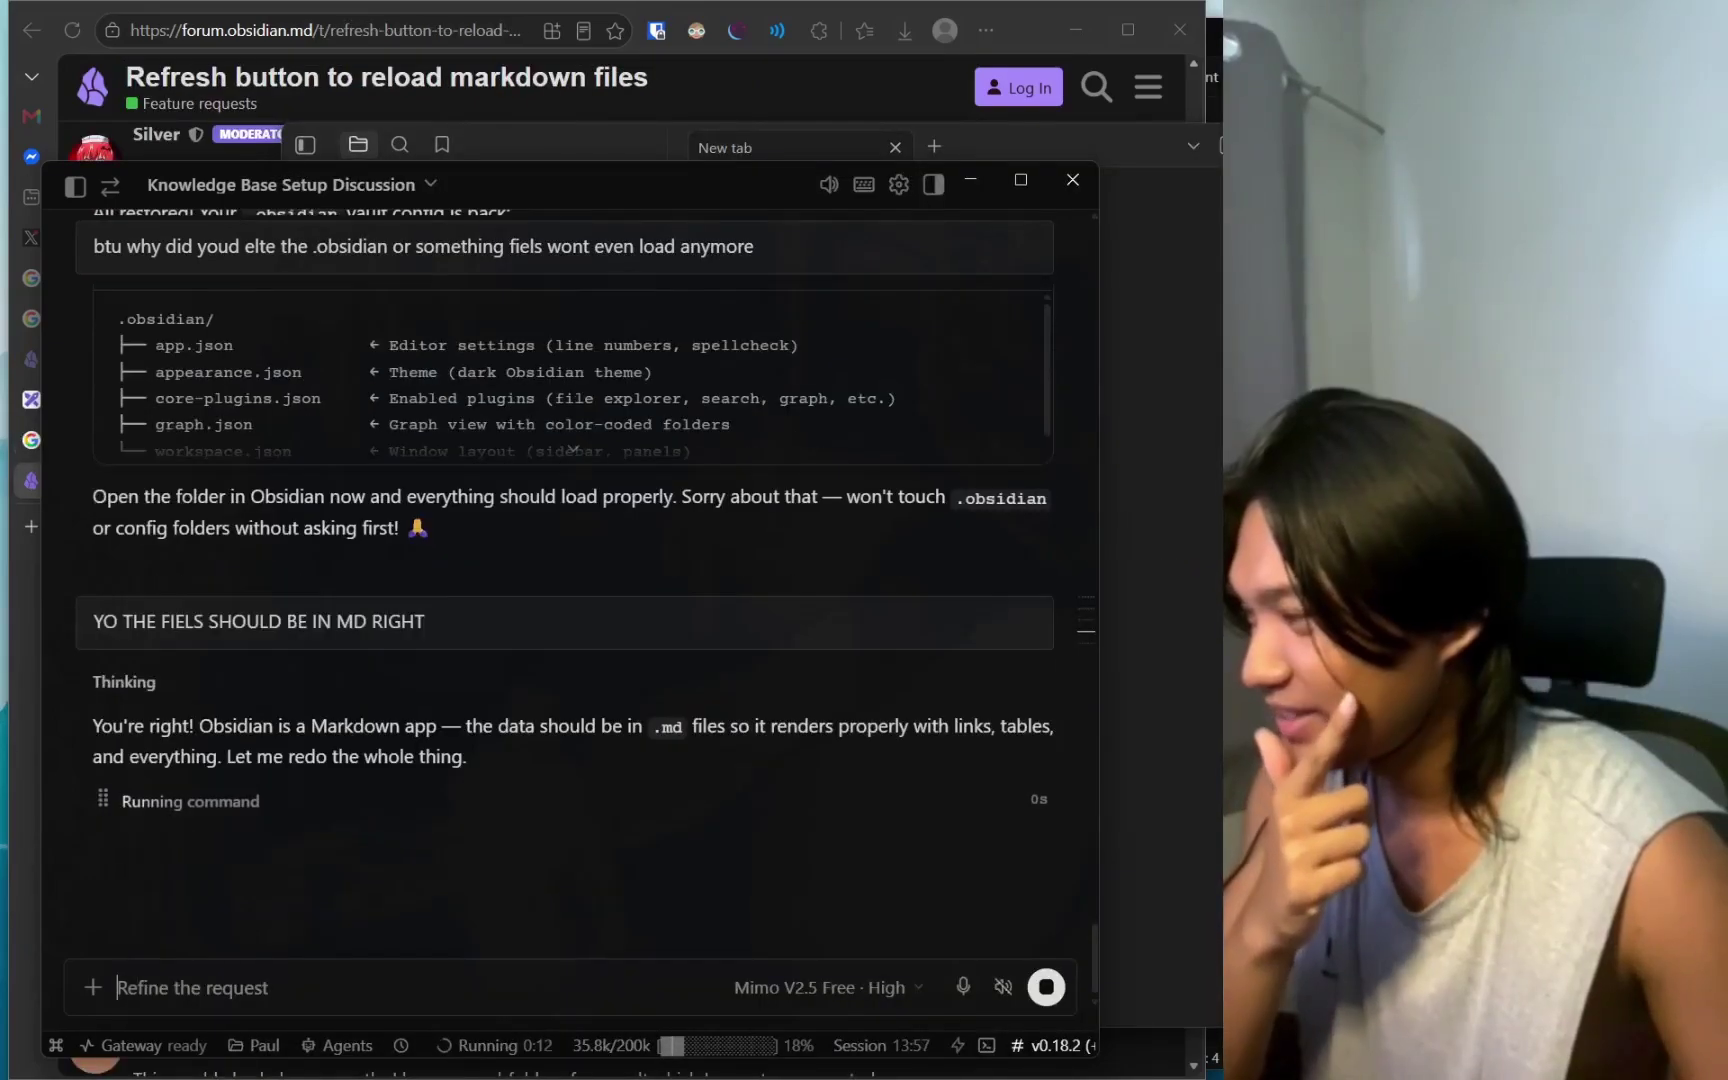
left_click(1174, 707)
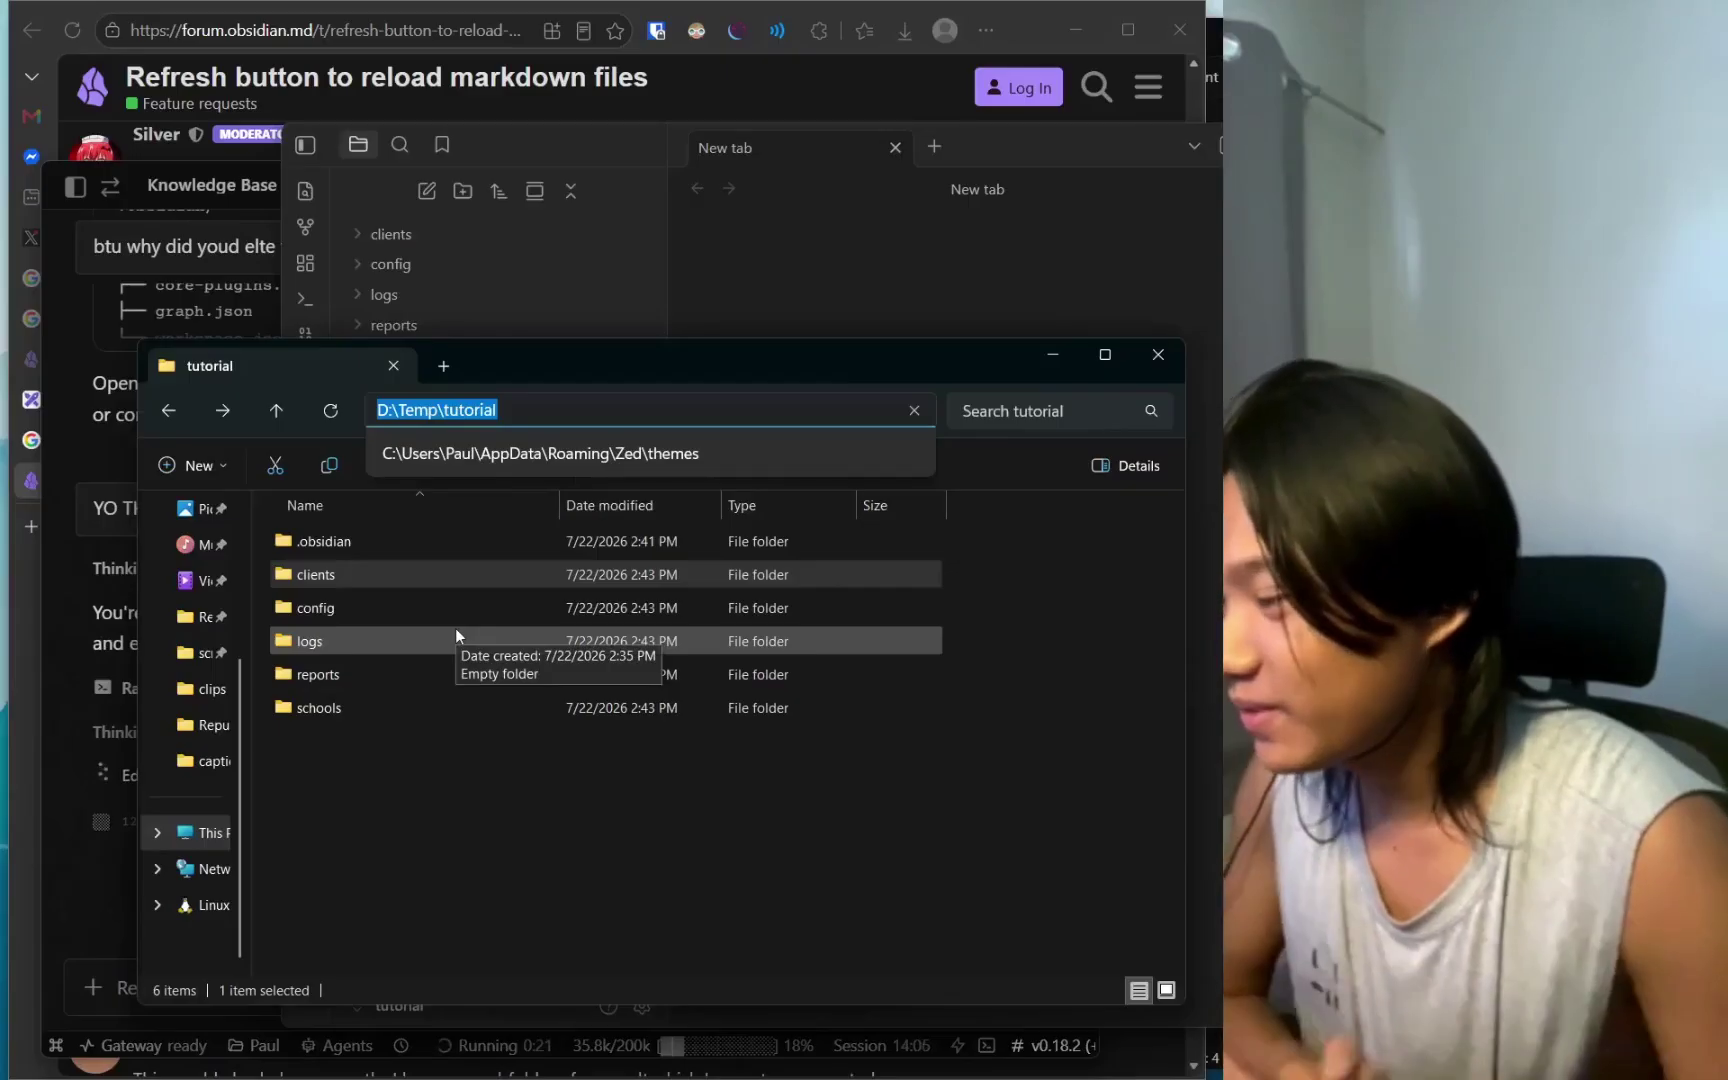
double_click(455, 628)
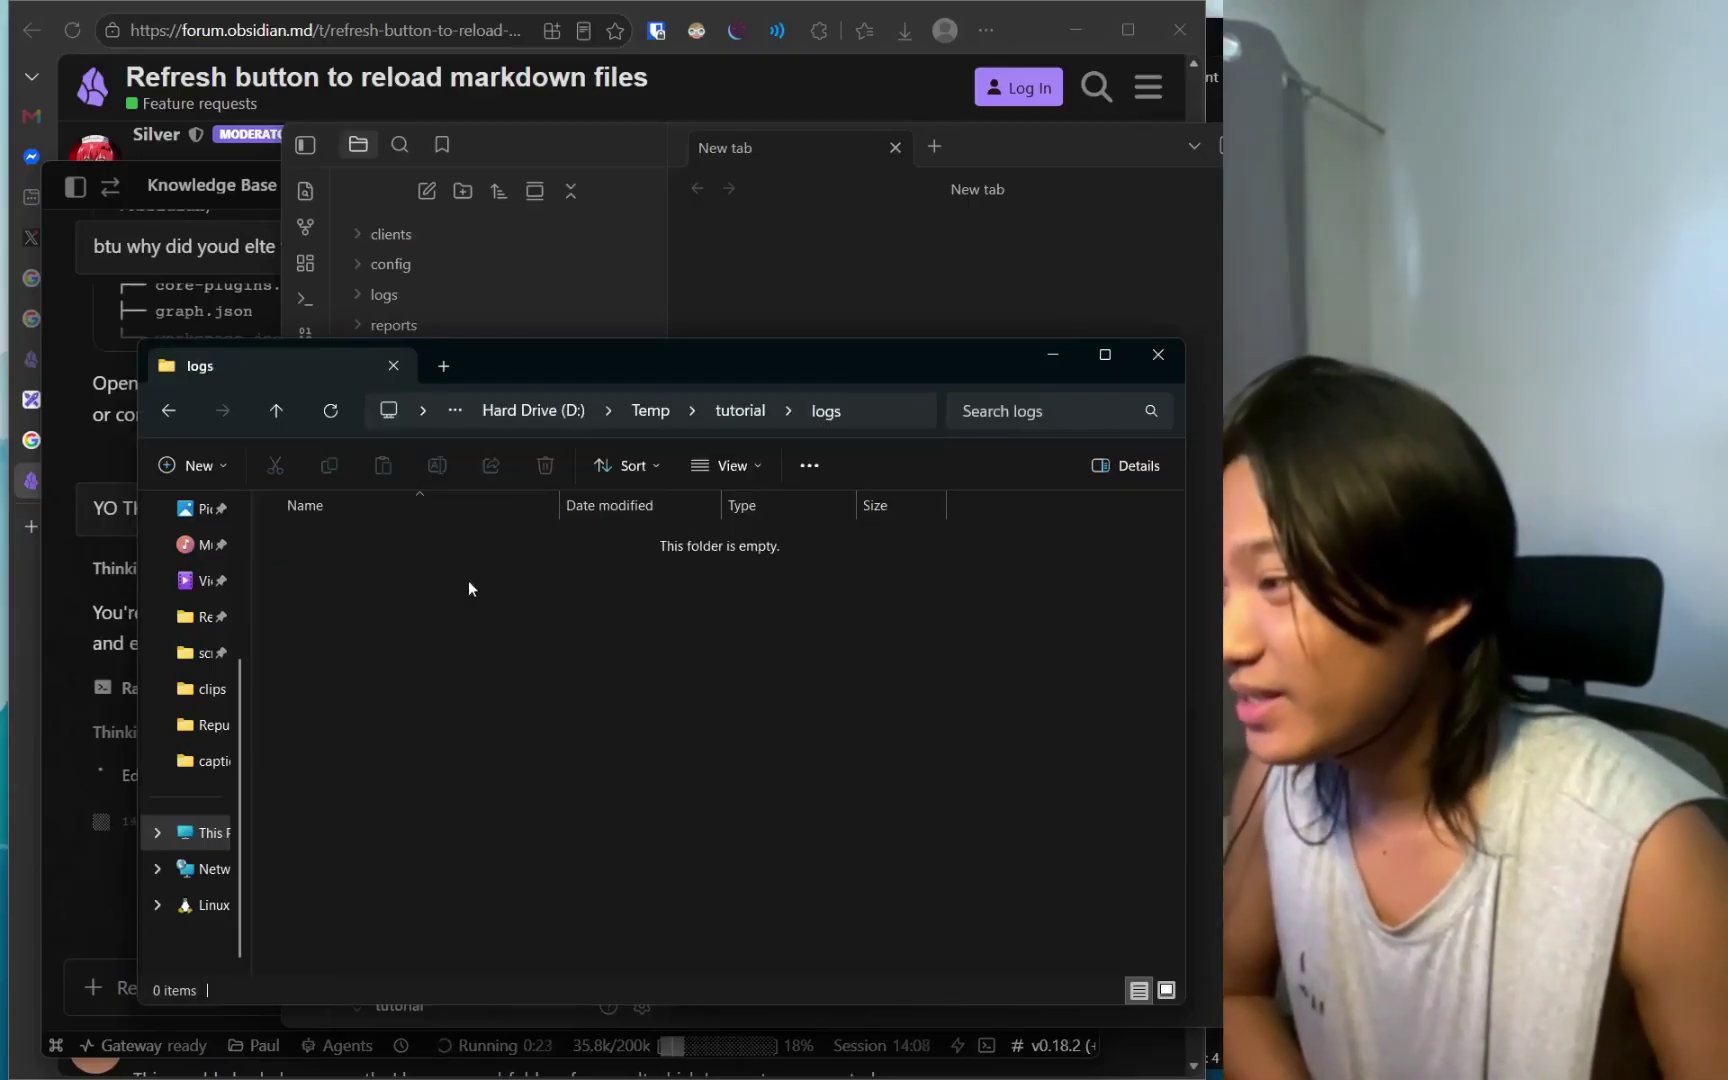
key("alt+Left")
double_click(374, 566)
key("alt+Left")
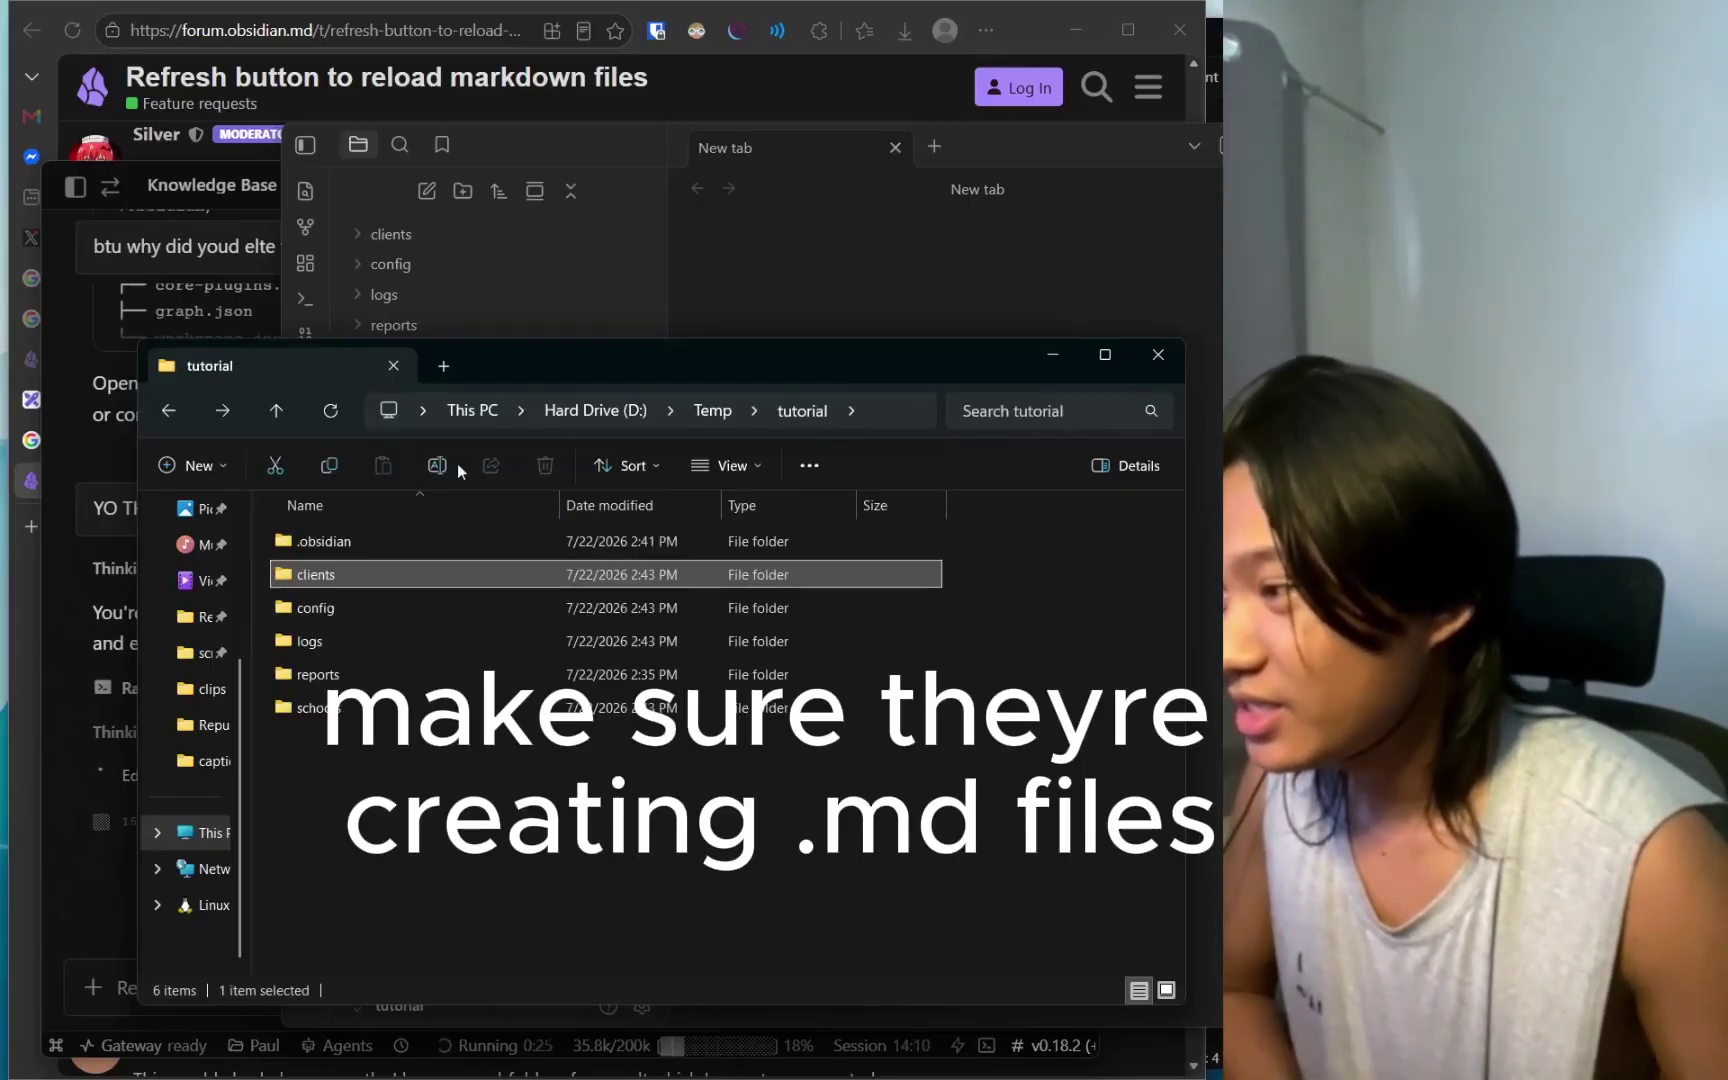
left_click(687, 325)
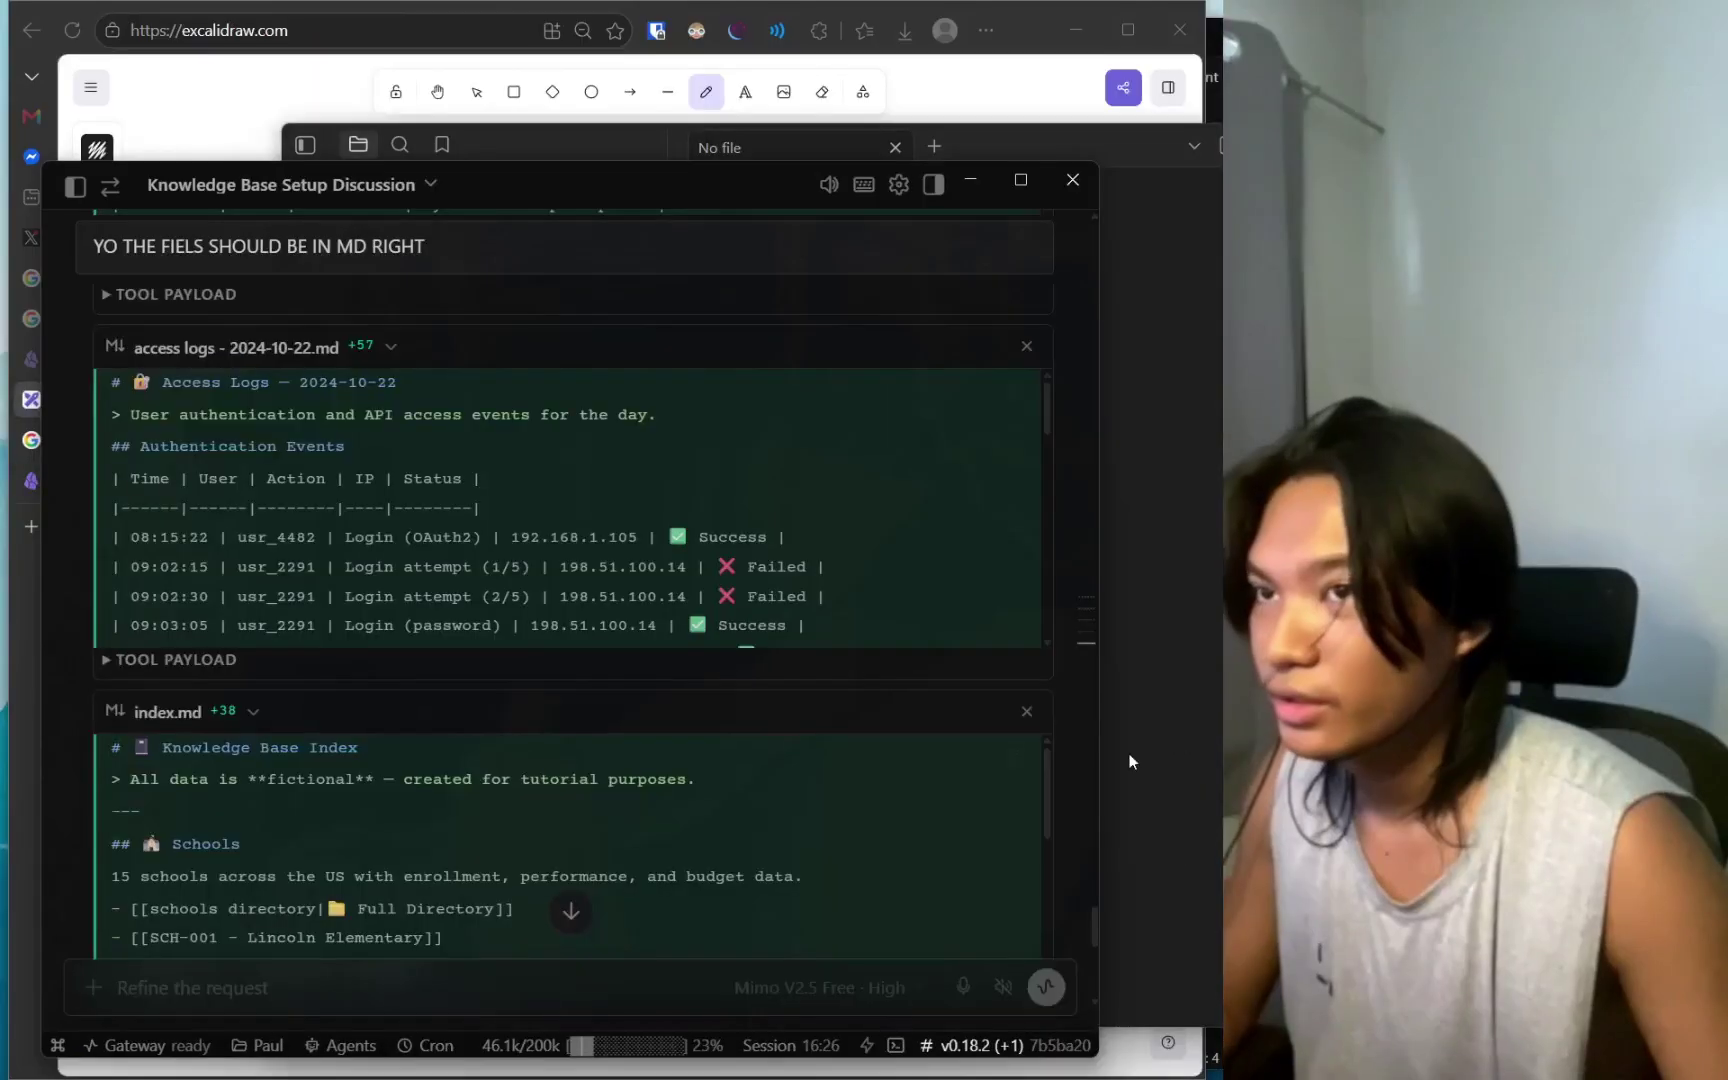
Switch to Obsidian and expand the schools, reports, logs and config folders to inspect the generated notes.
left_click(1130, 762)
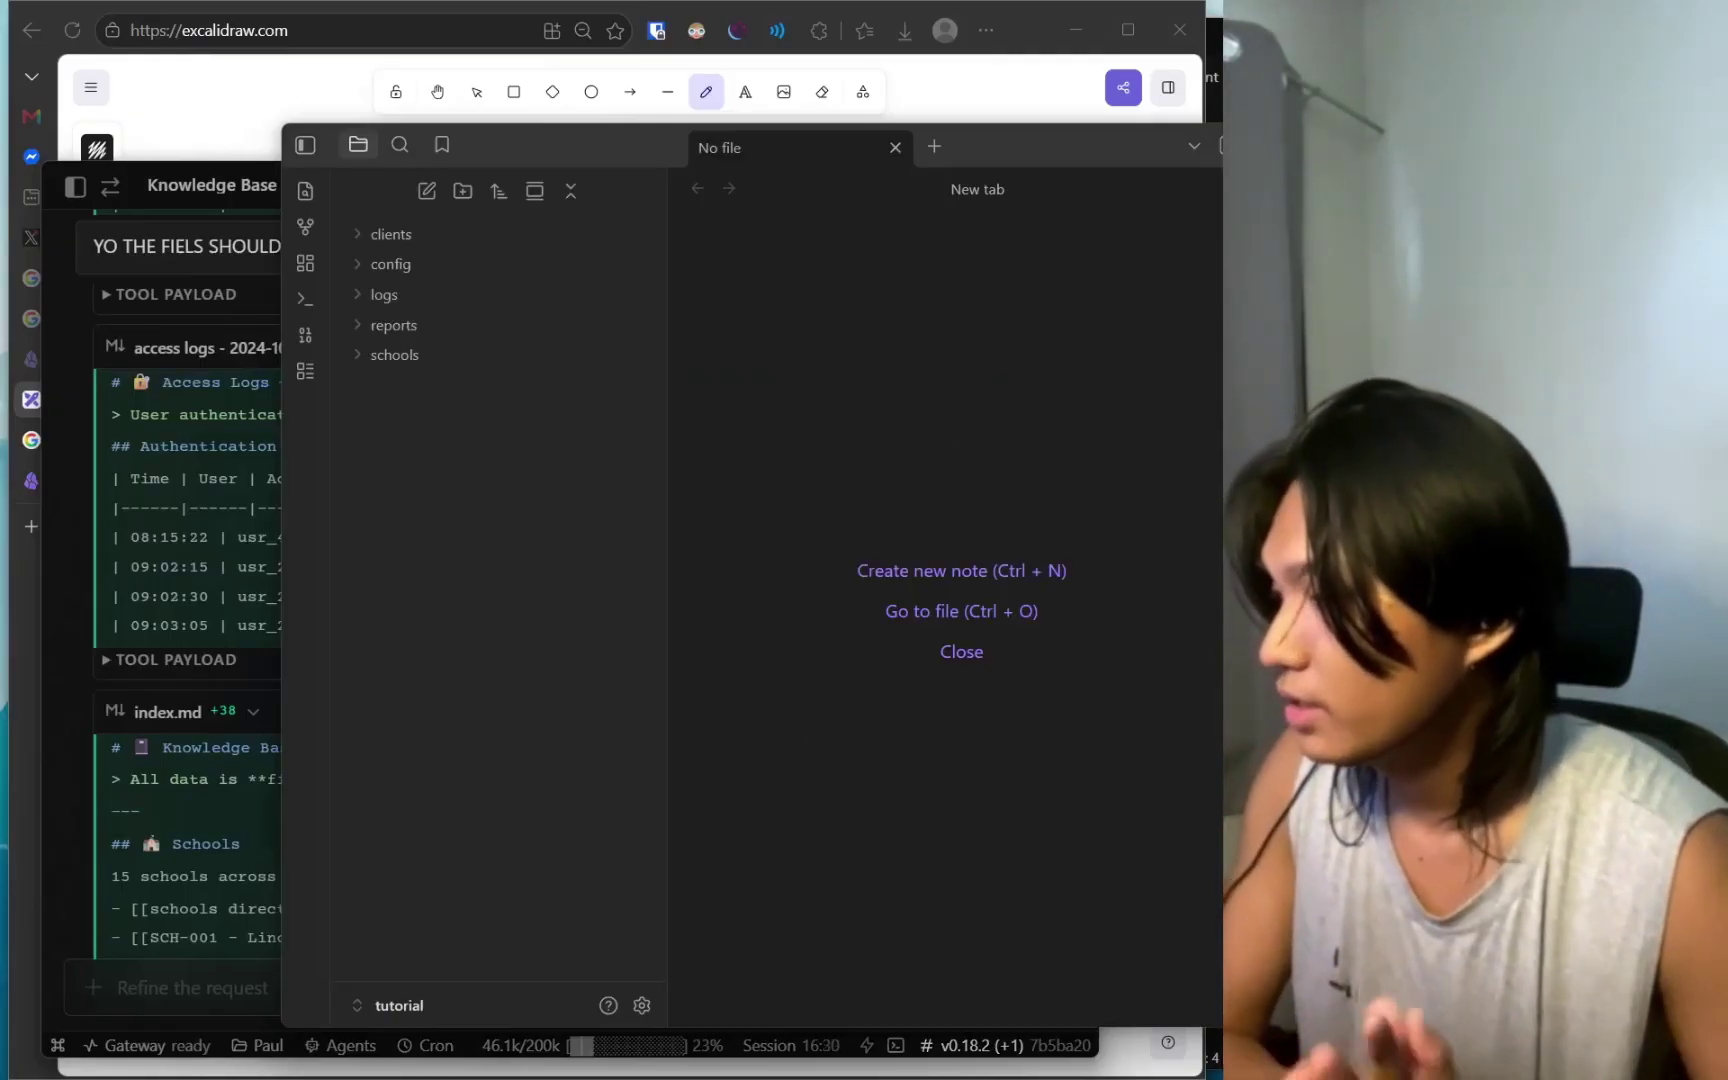
left_click(444, 349)
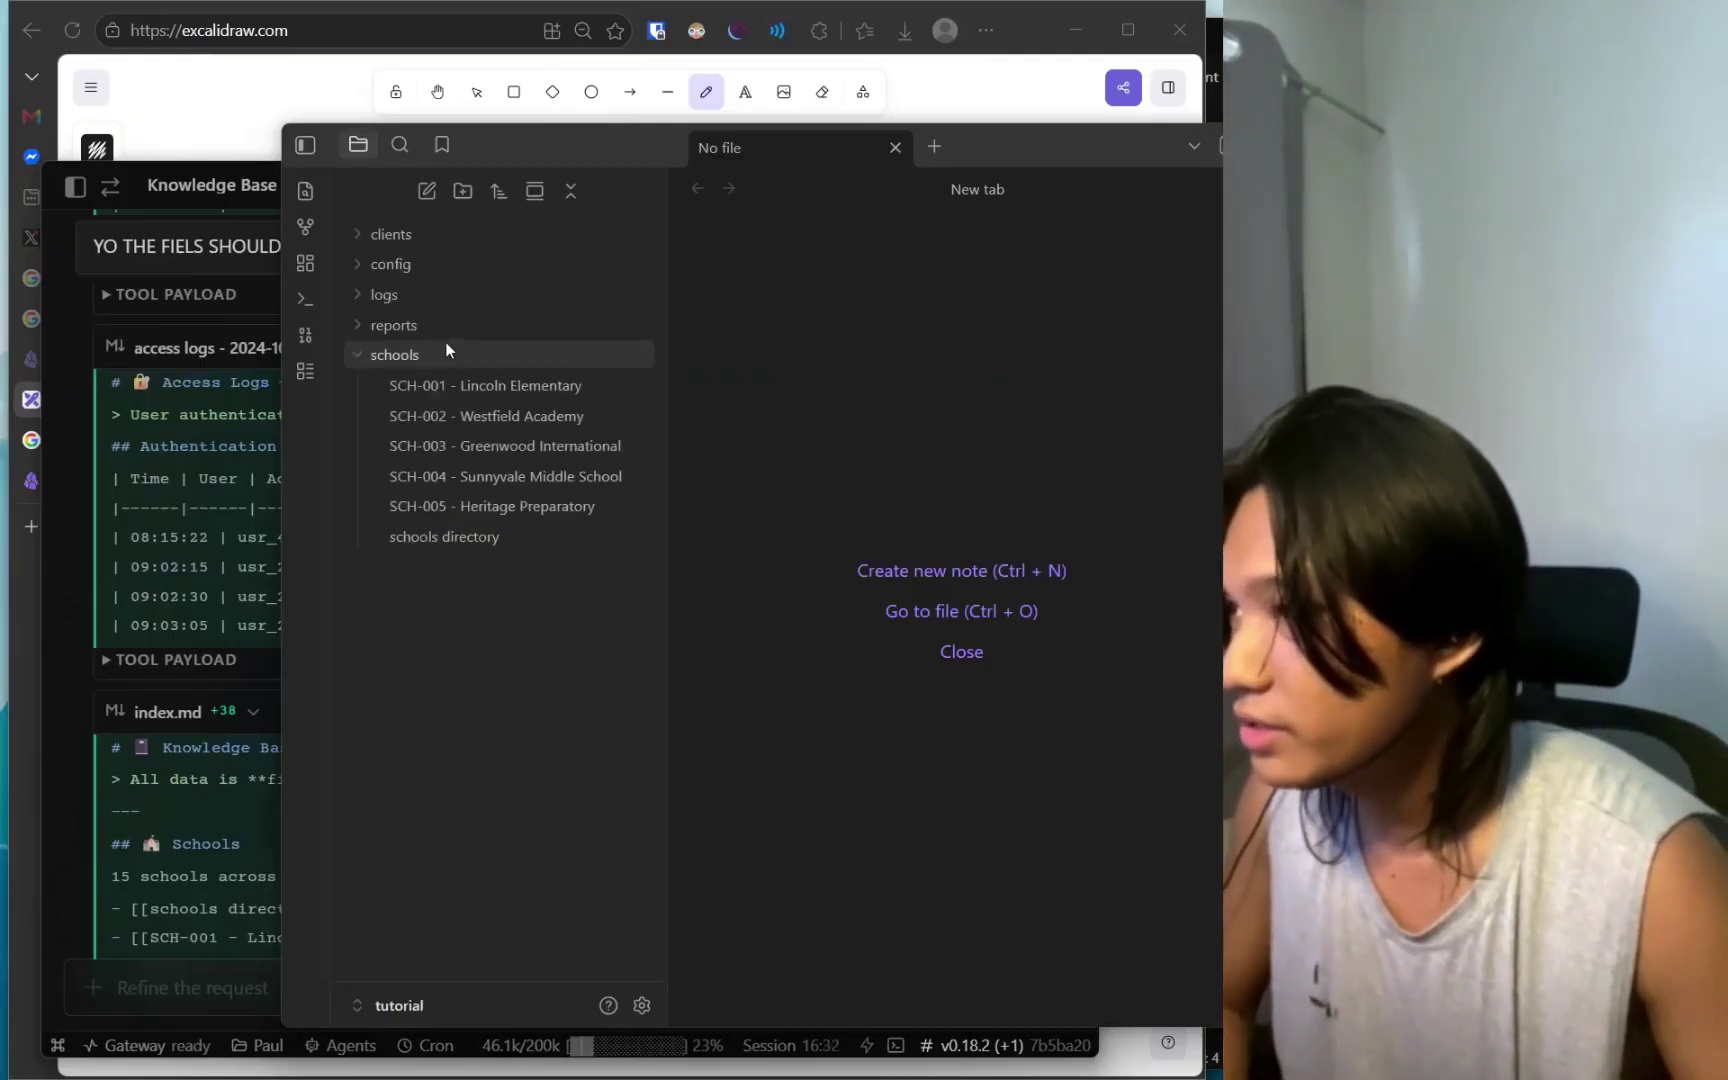
left_click(431, 320)
left_click(420, 292)
left_click(424, 262)
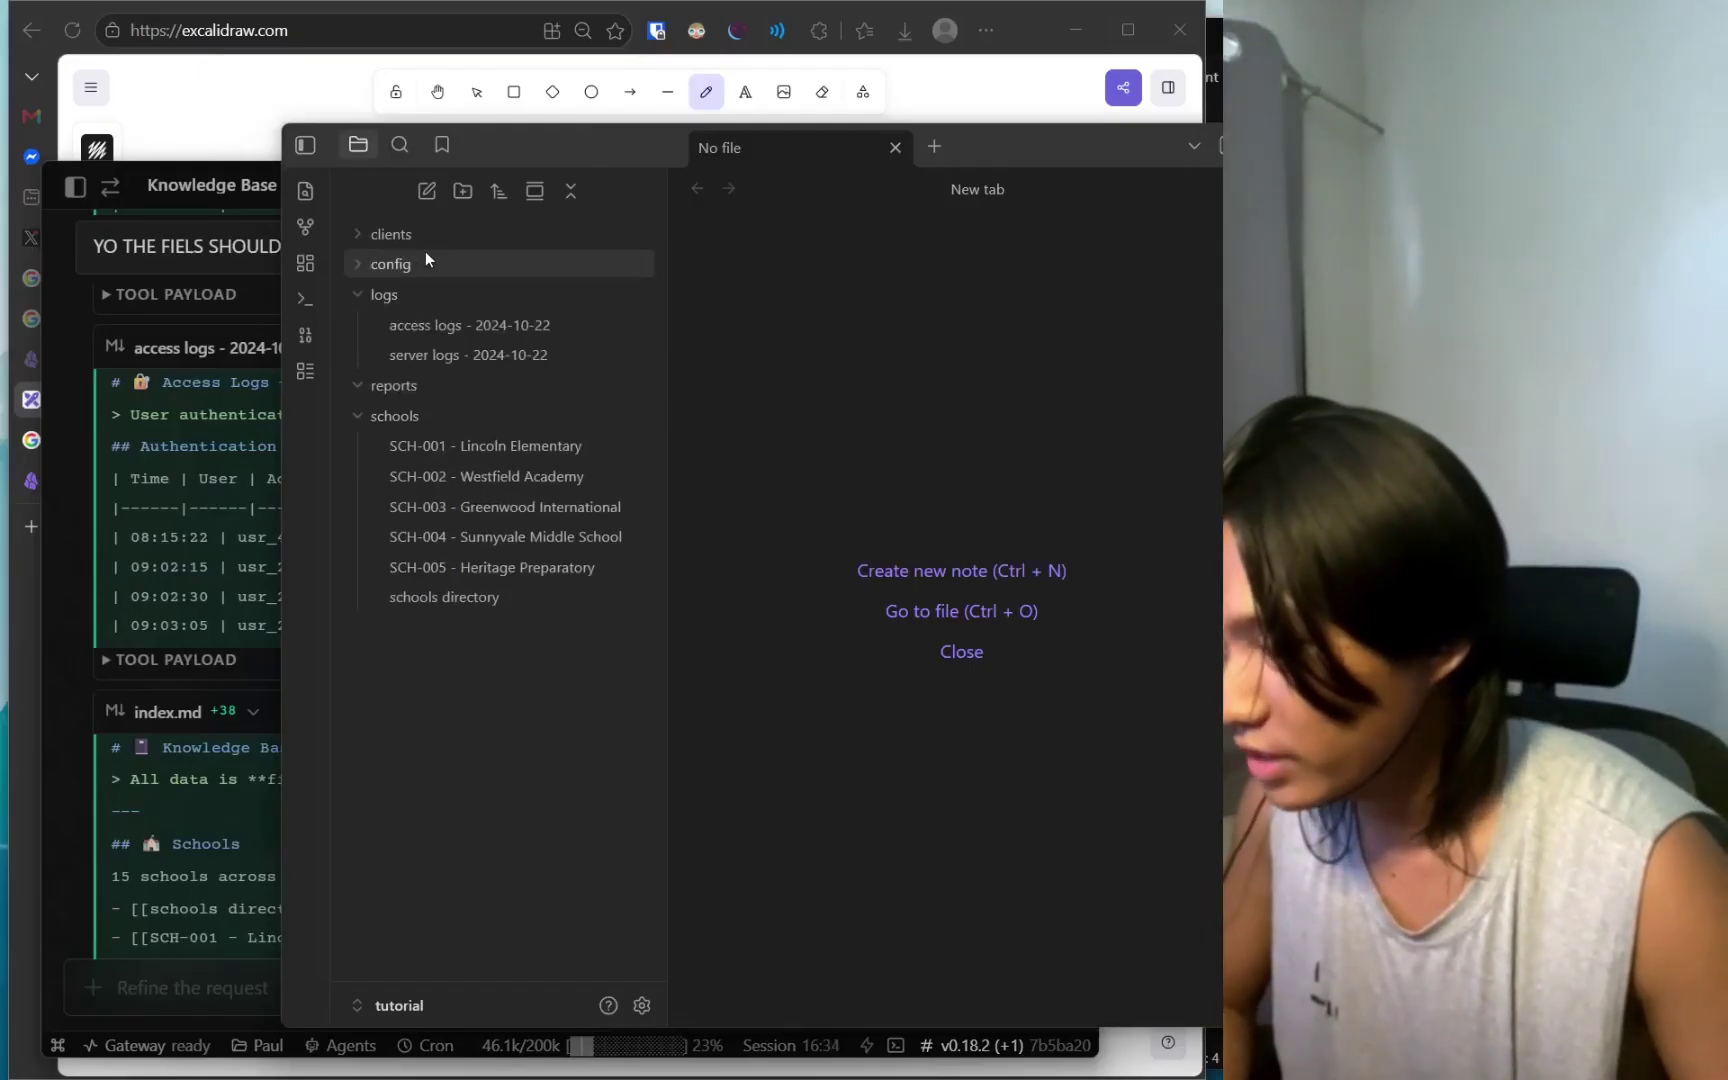
Open the SCH-002 - Westfield Academy note and review its contents down to the related school links.
left_click(463, 476)
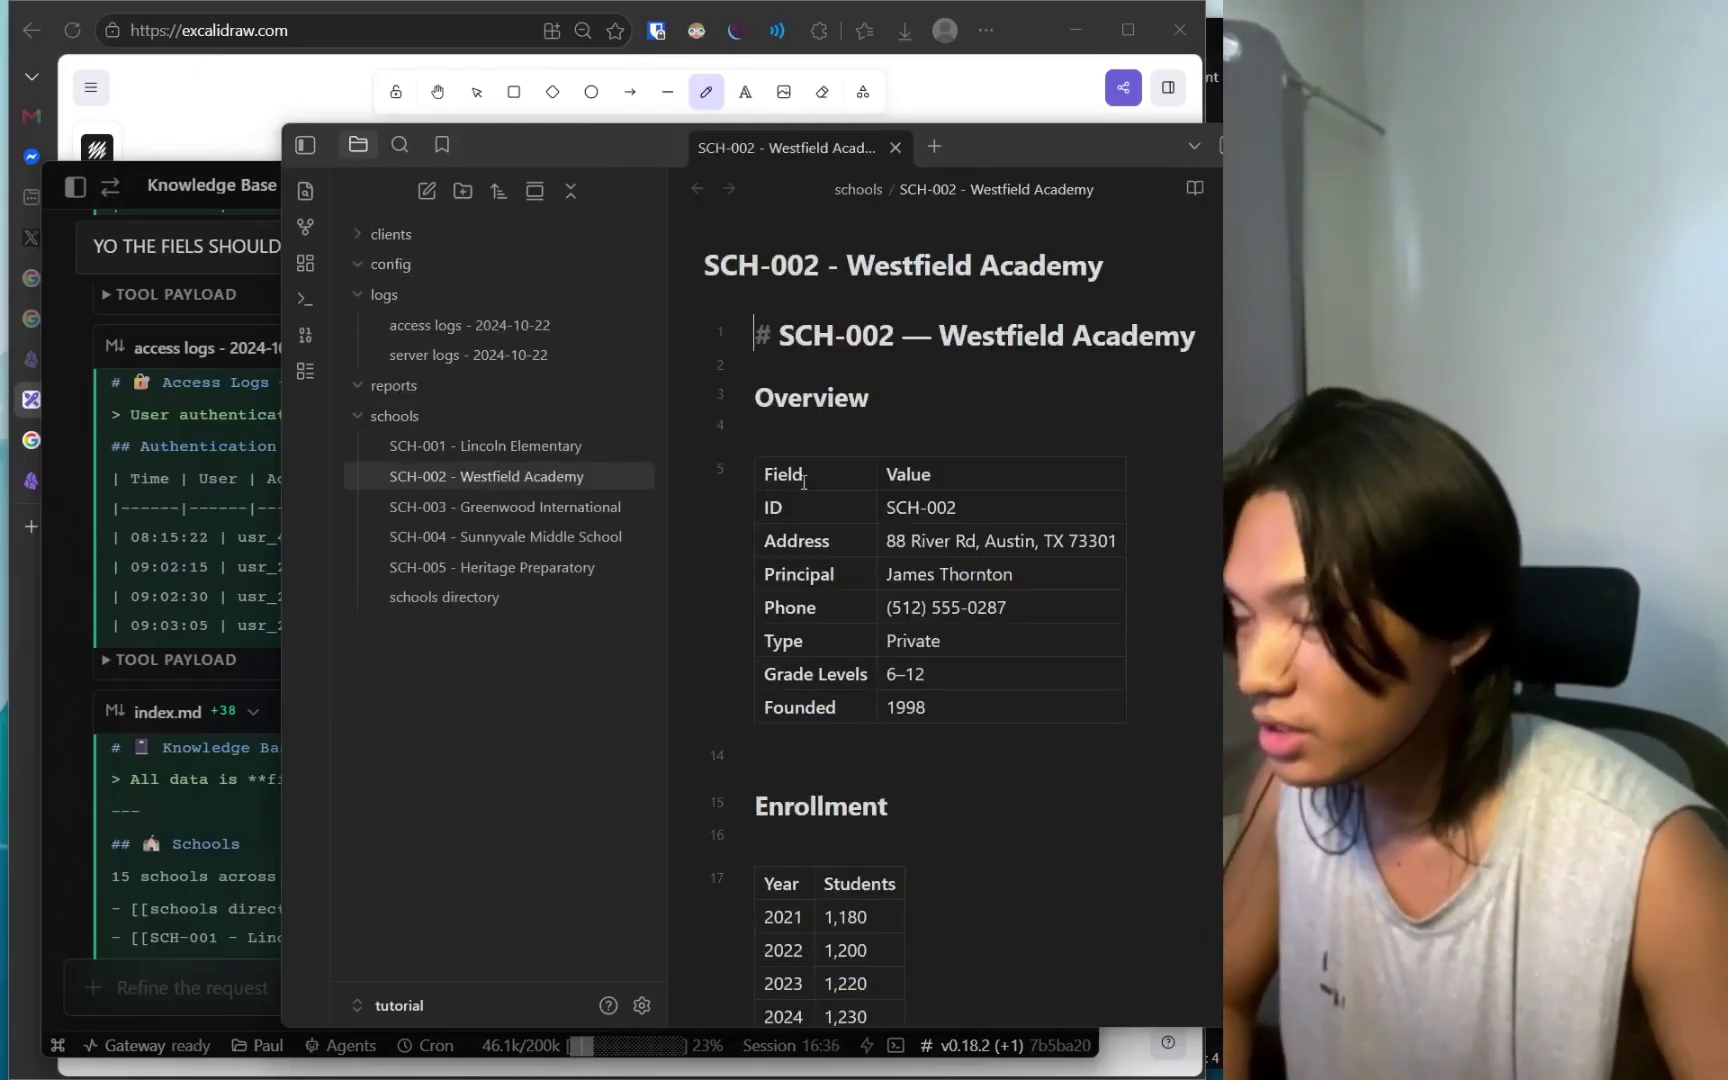
scroll(895, 675, "down", 10)
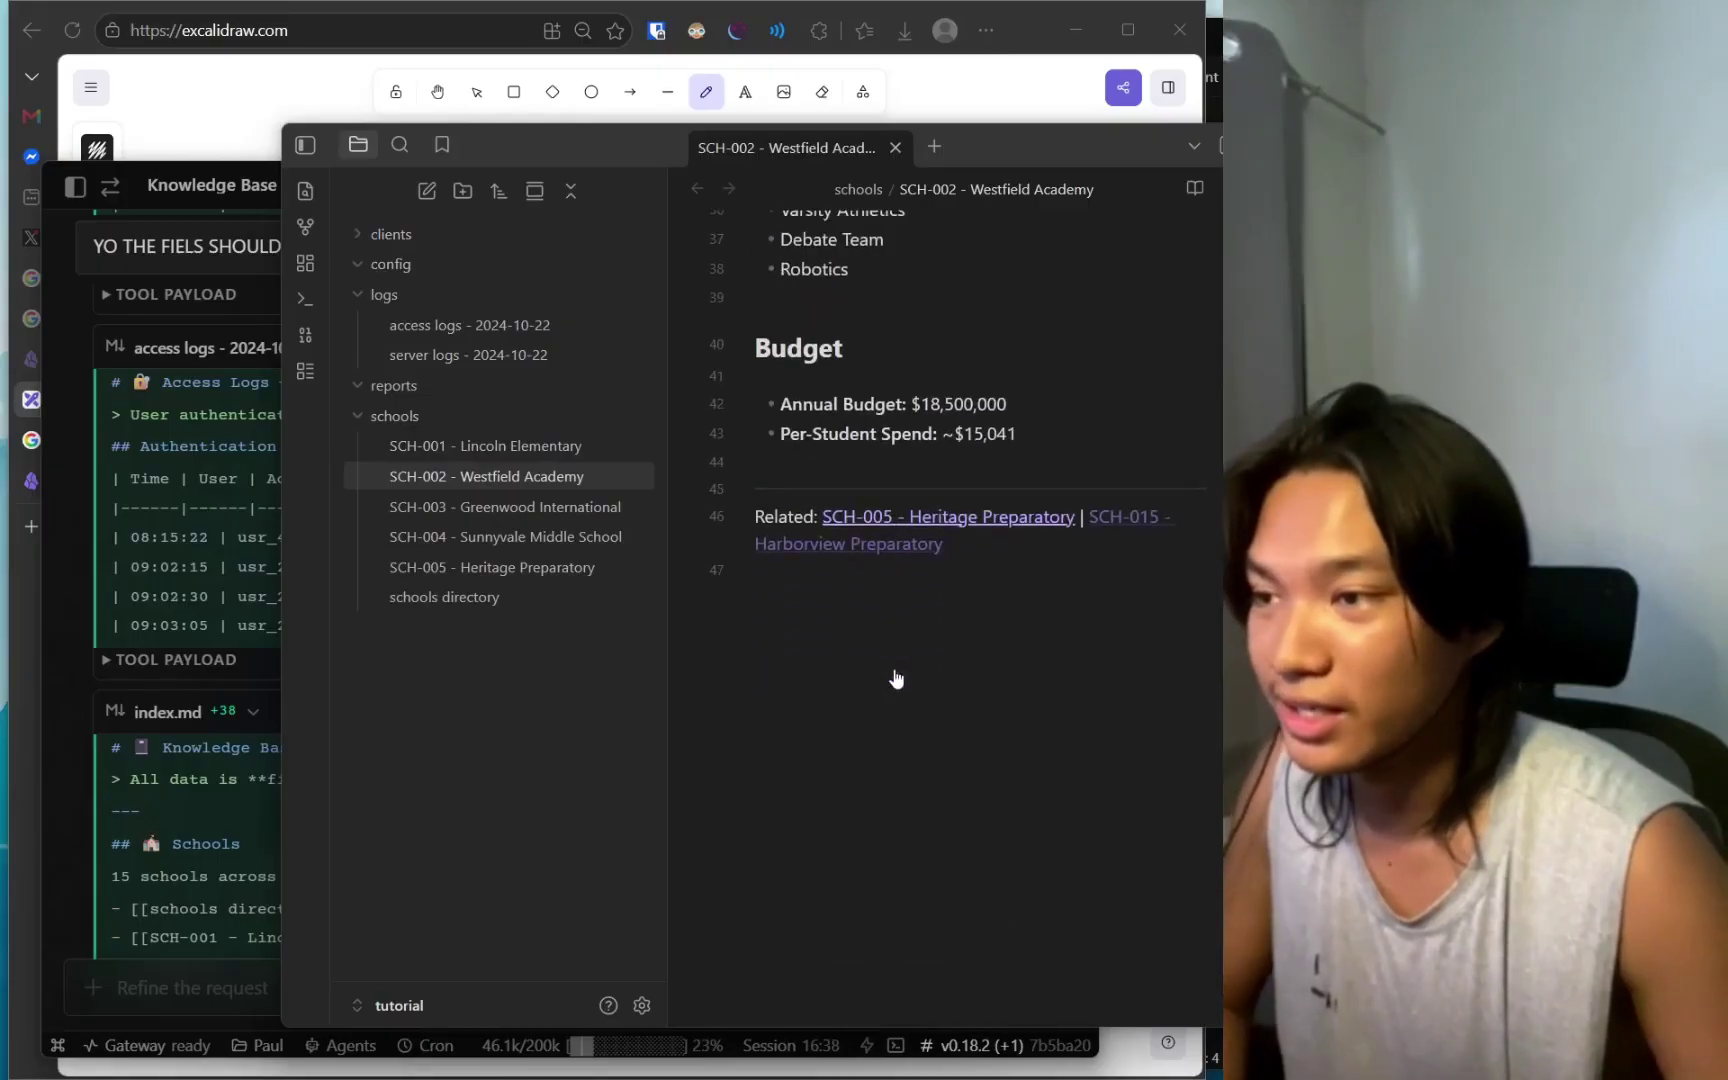
scroll(905, 720, "up", 4)
scroll(920, 775, "up", 3)
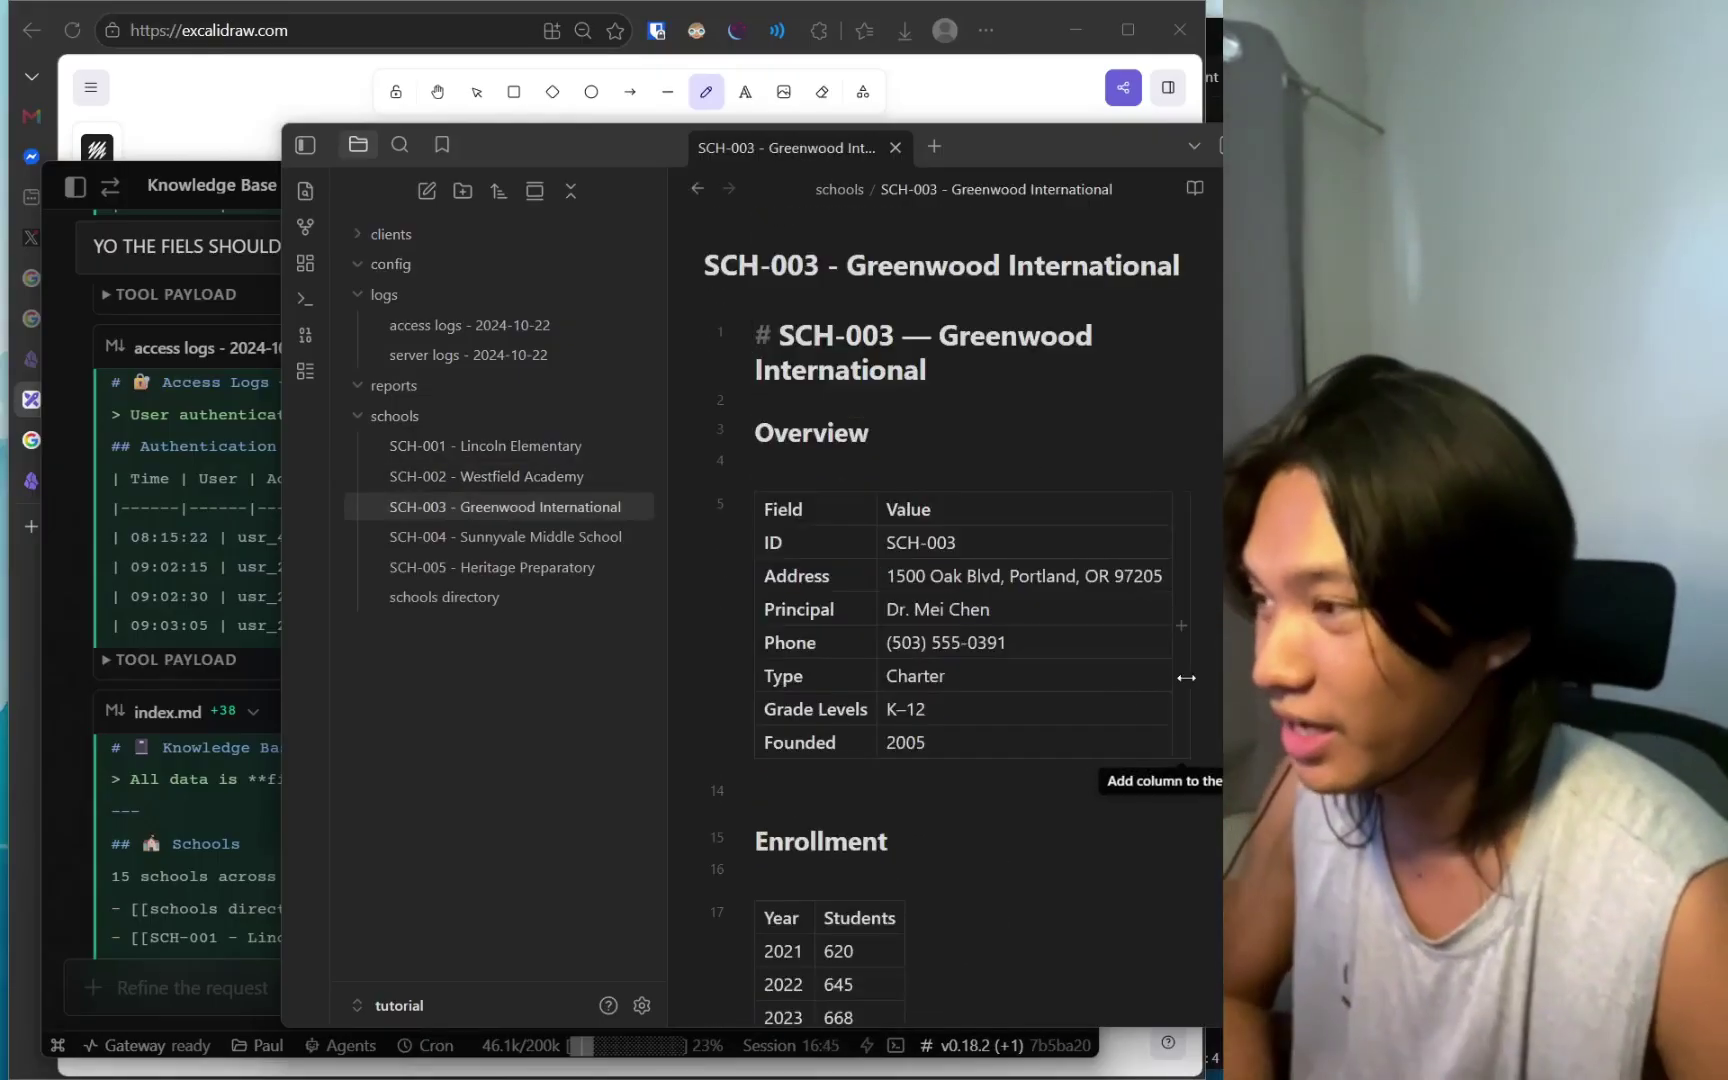
Switch to Hermes and ask it to create some fake logs and map out an index on each folder.
key("alt+Tab")
scroll(725, 790, "up", 5)
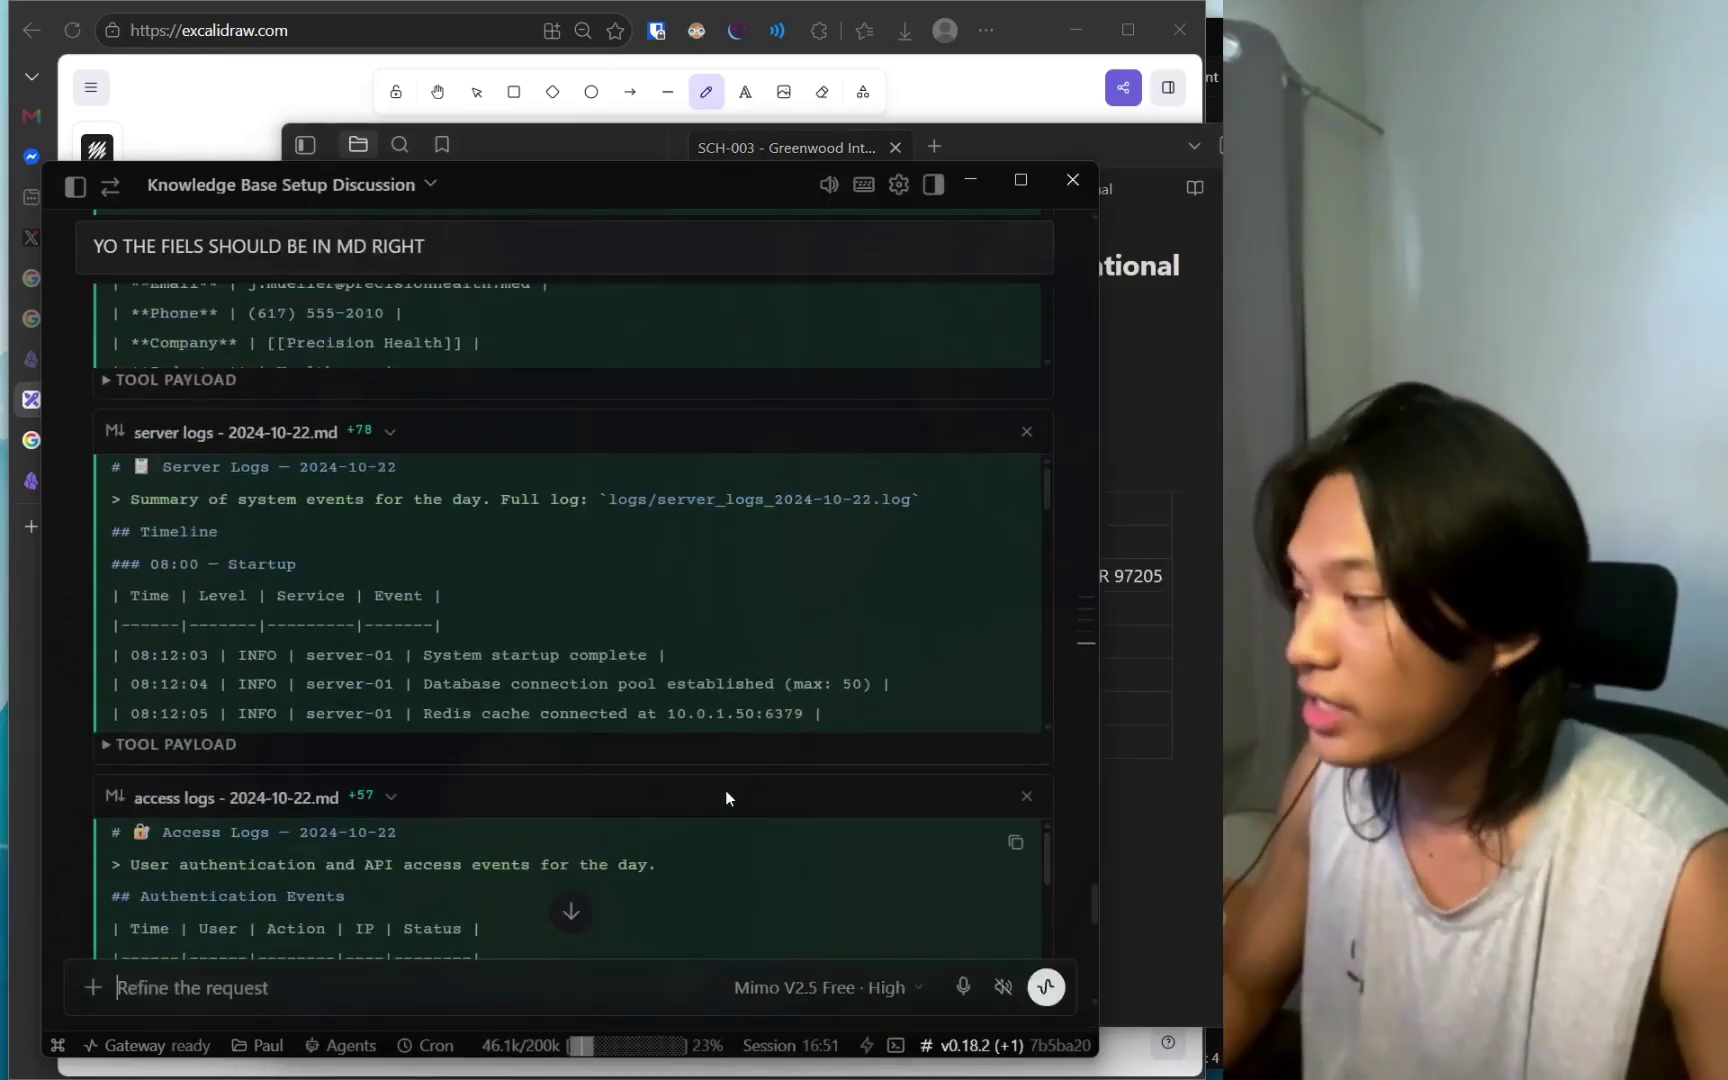
scroll(757, 809, "up", 15)
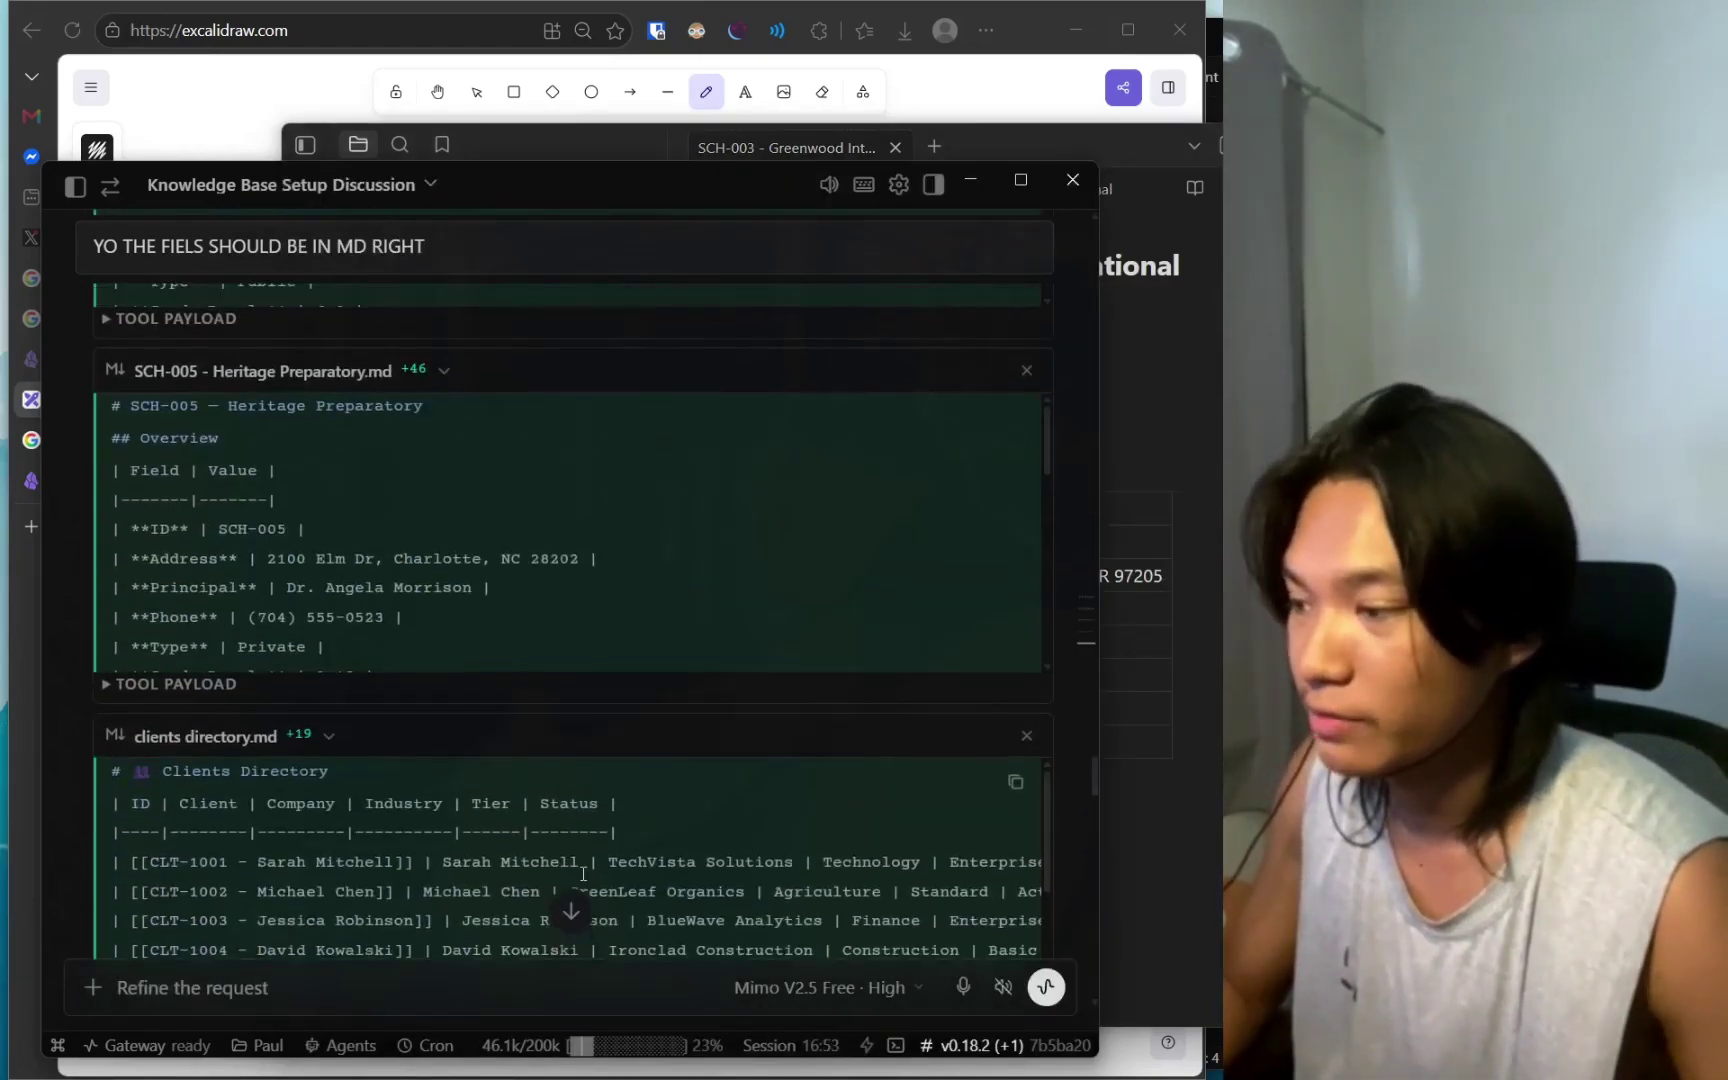
type("HEY C")
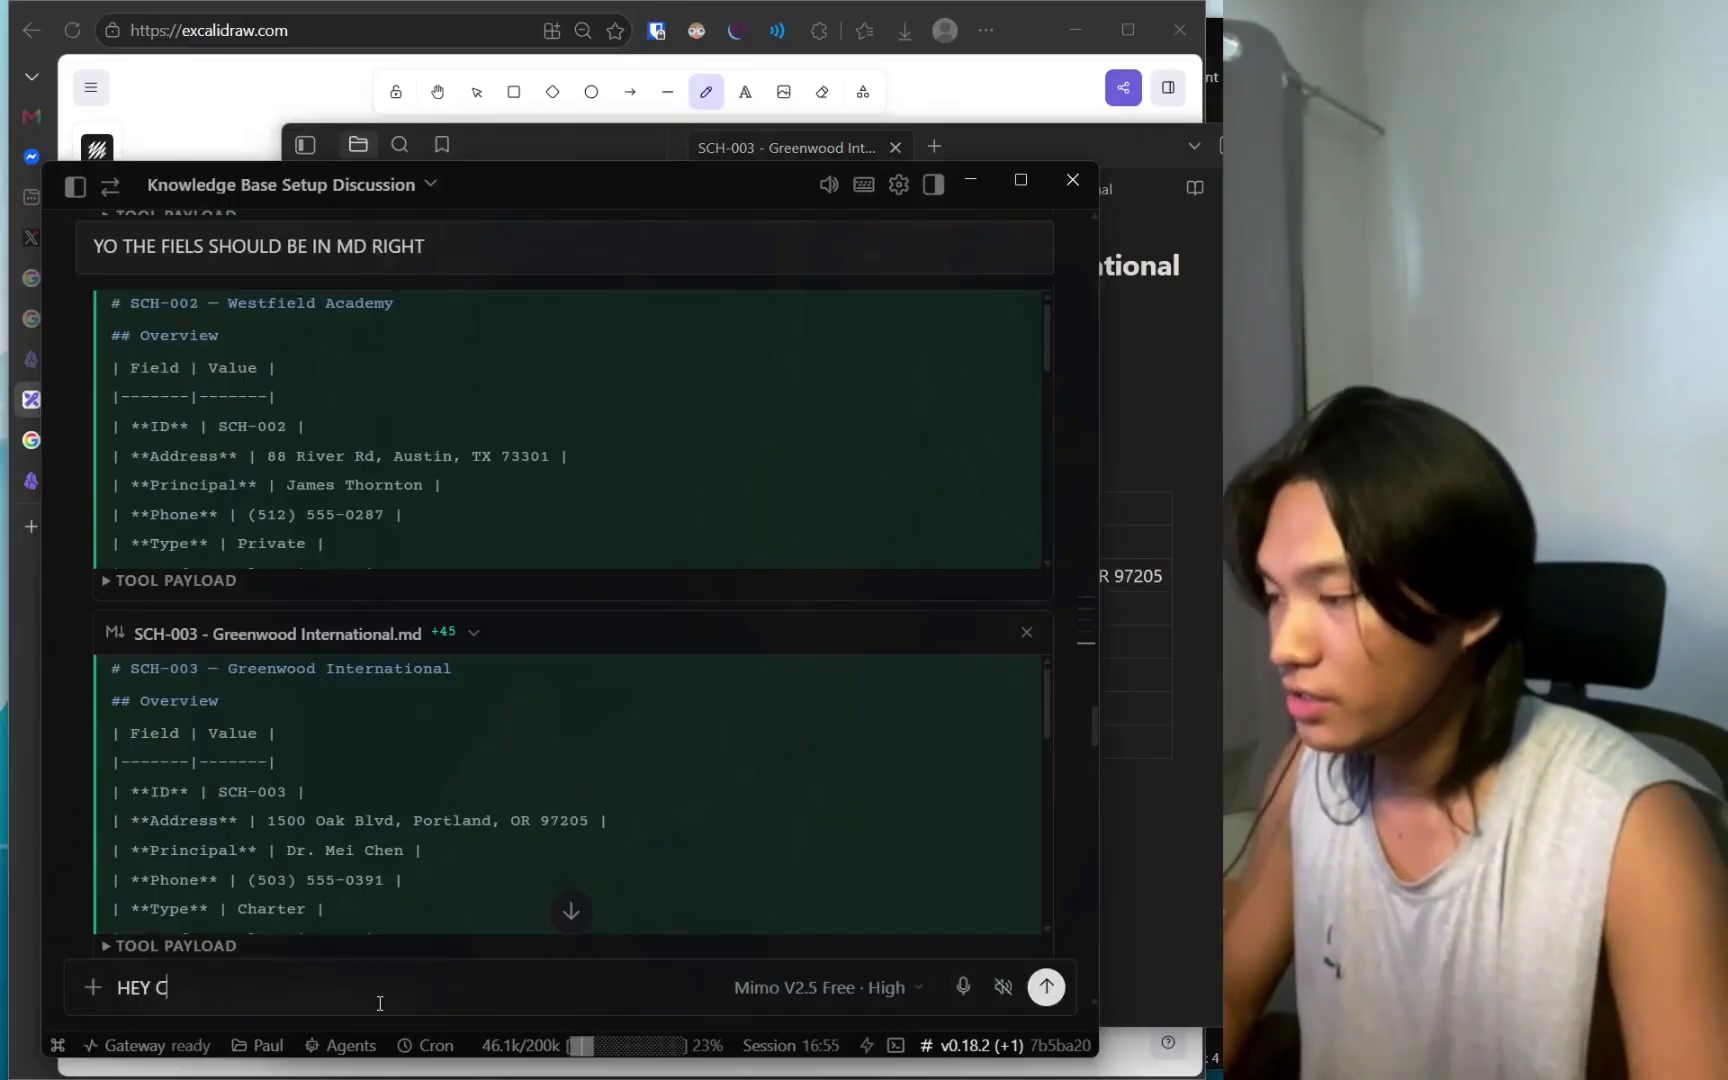
type("REATE SOME FAKE LO")
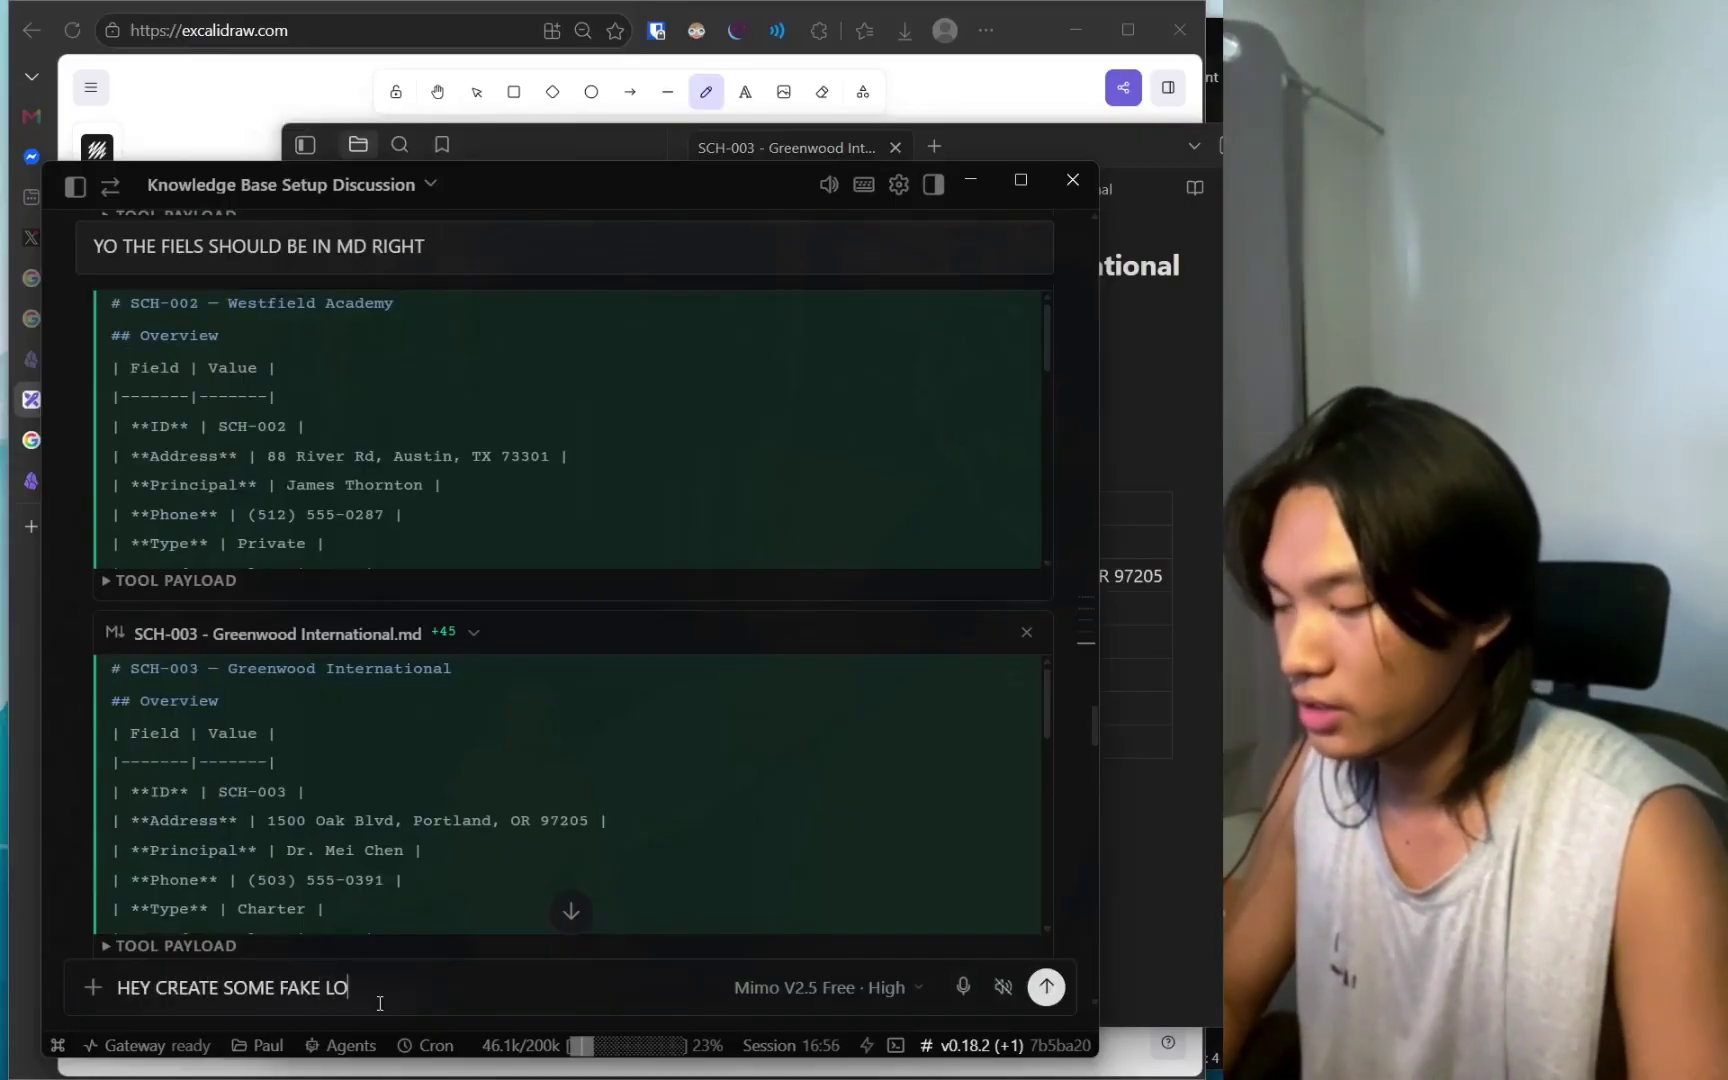
type("GS AND THEN map out an index for")
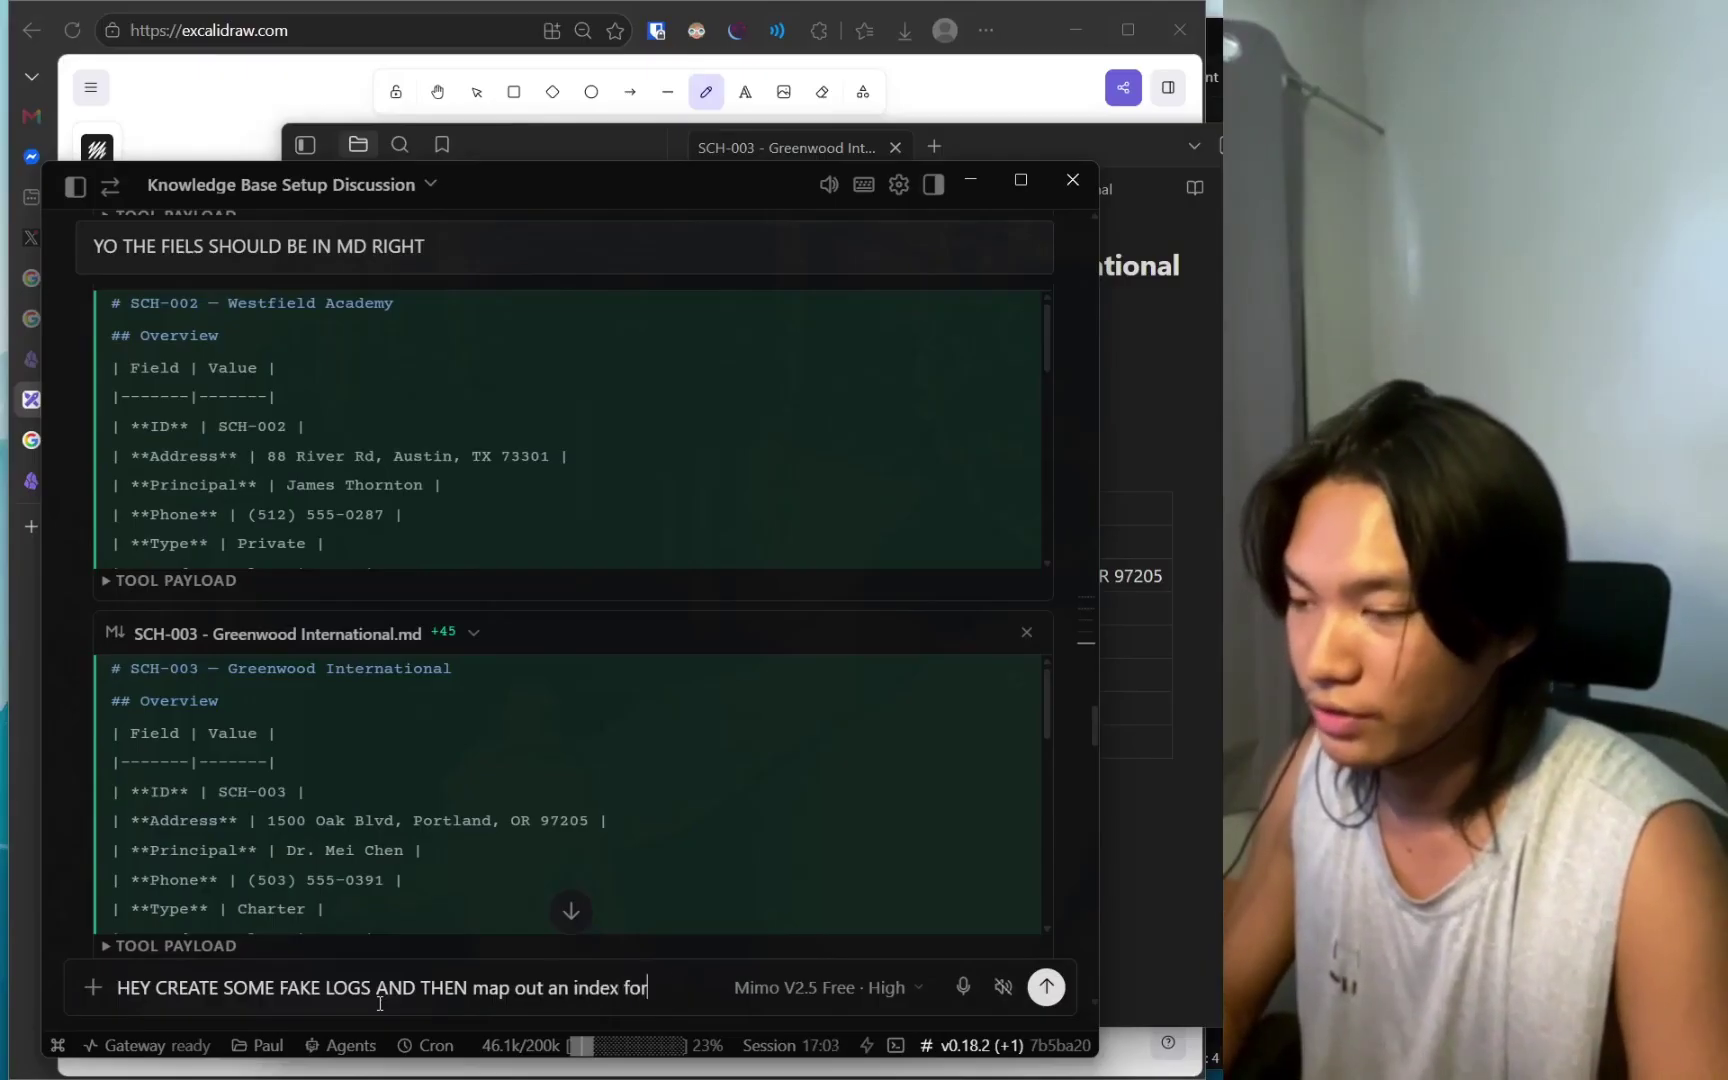
type(" me on each fold")
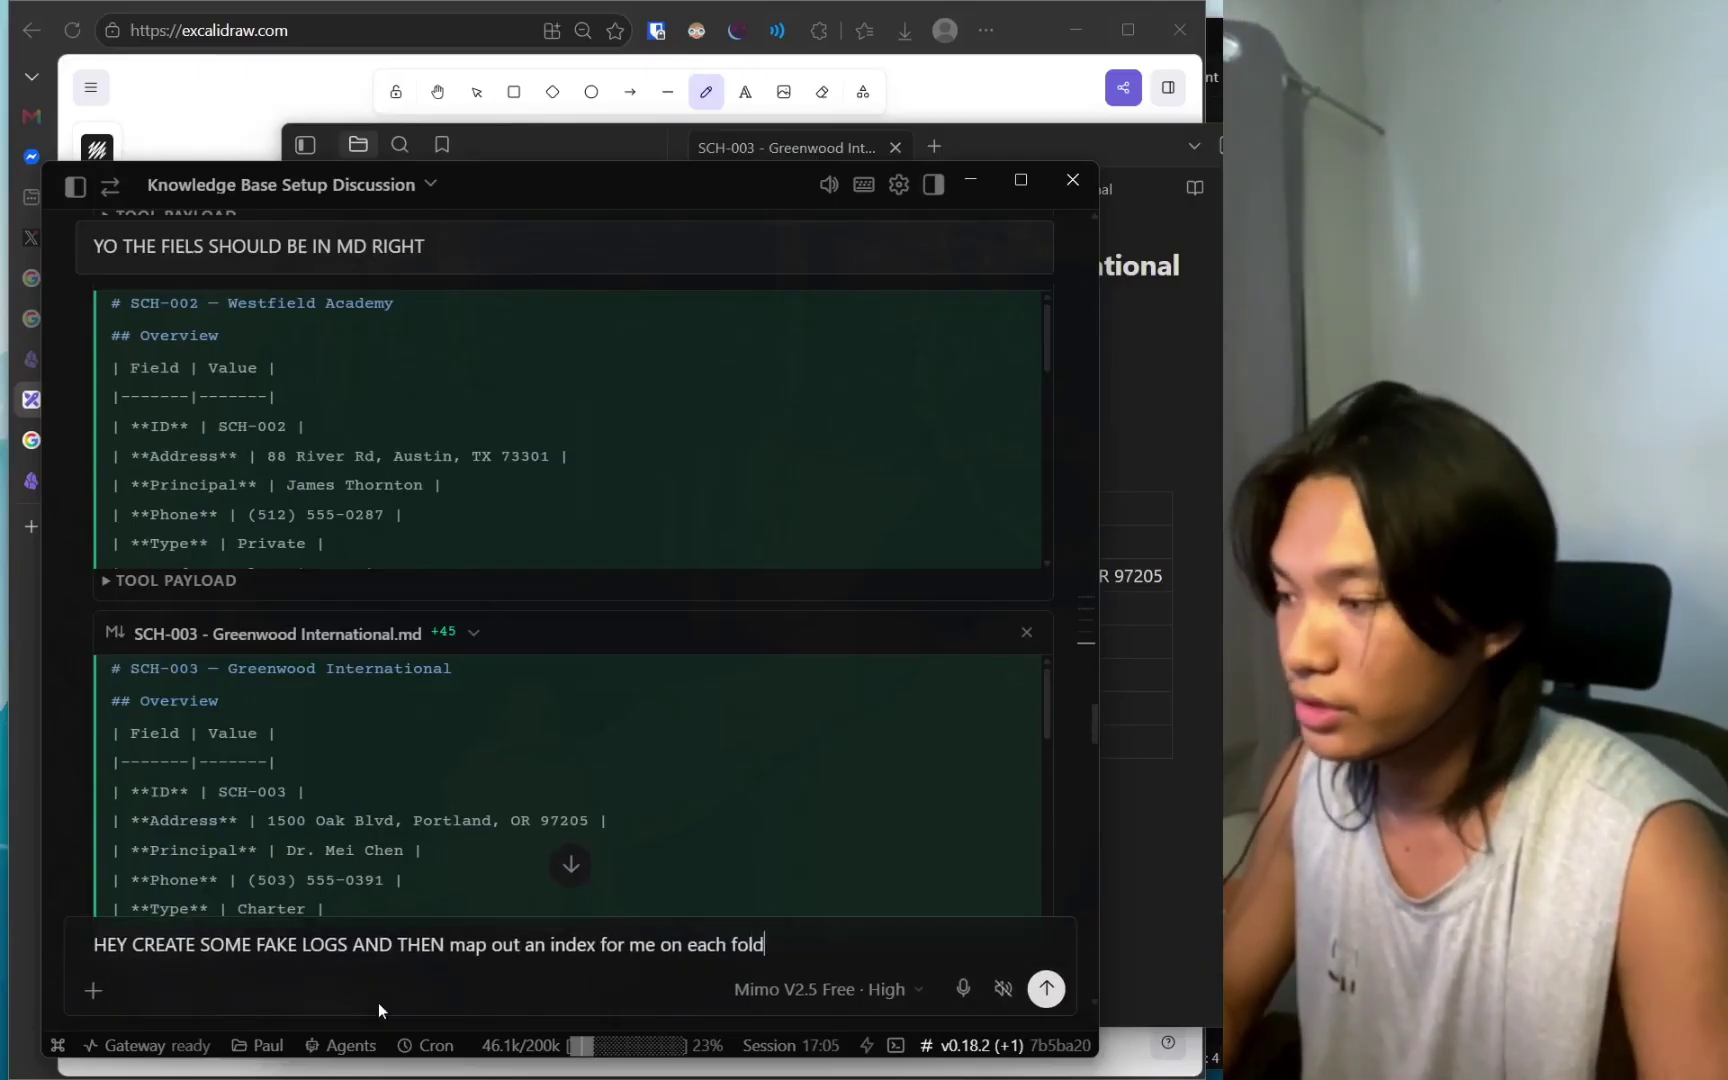
key("Return")
Switch to Obsidian and look through the school notes from SCH-001 to SCH-005 and the schools directory.
key("alt+Tab")
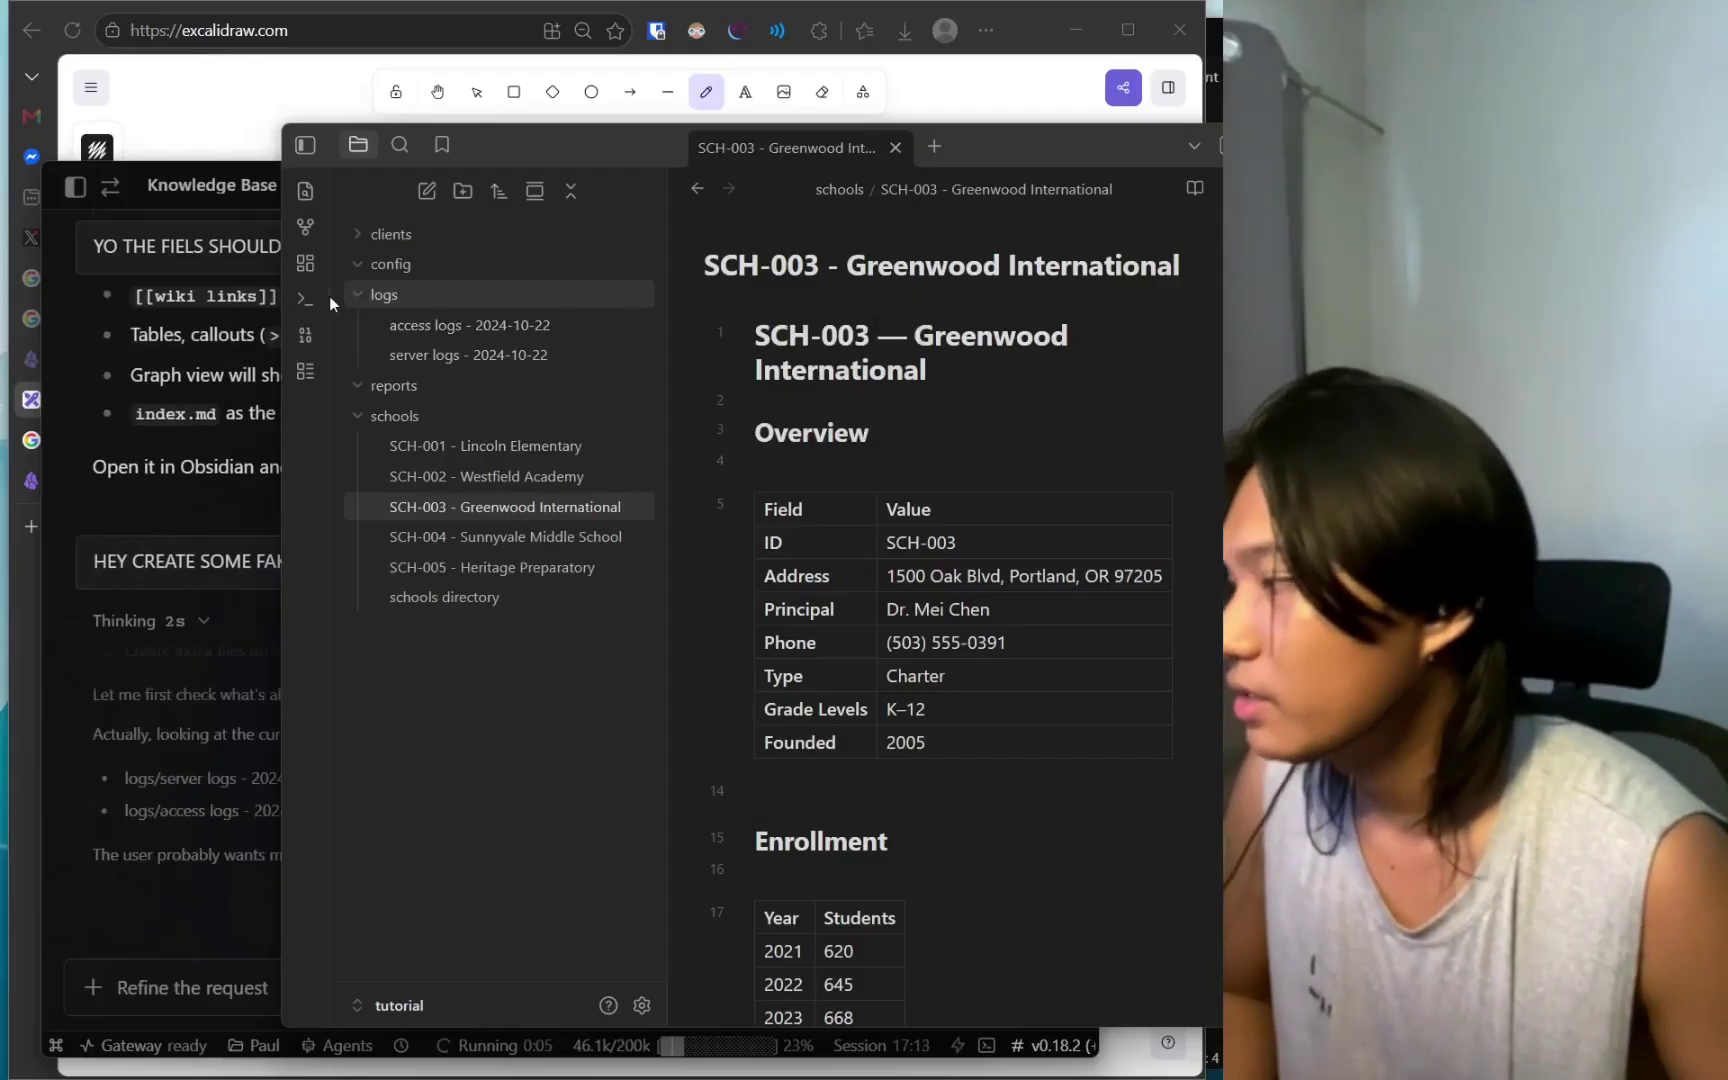
left_click(425, 445)
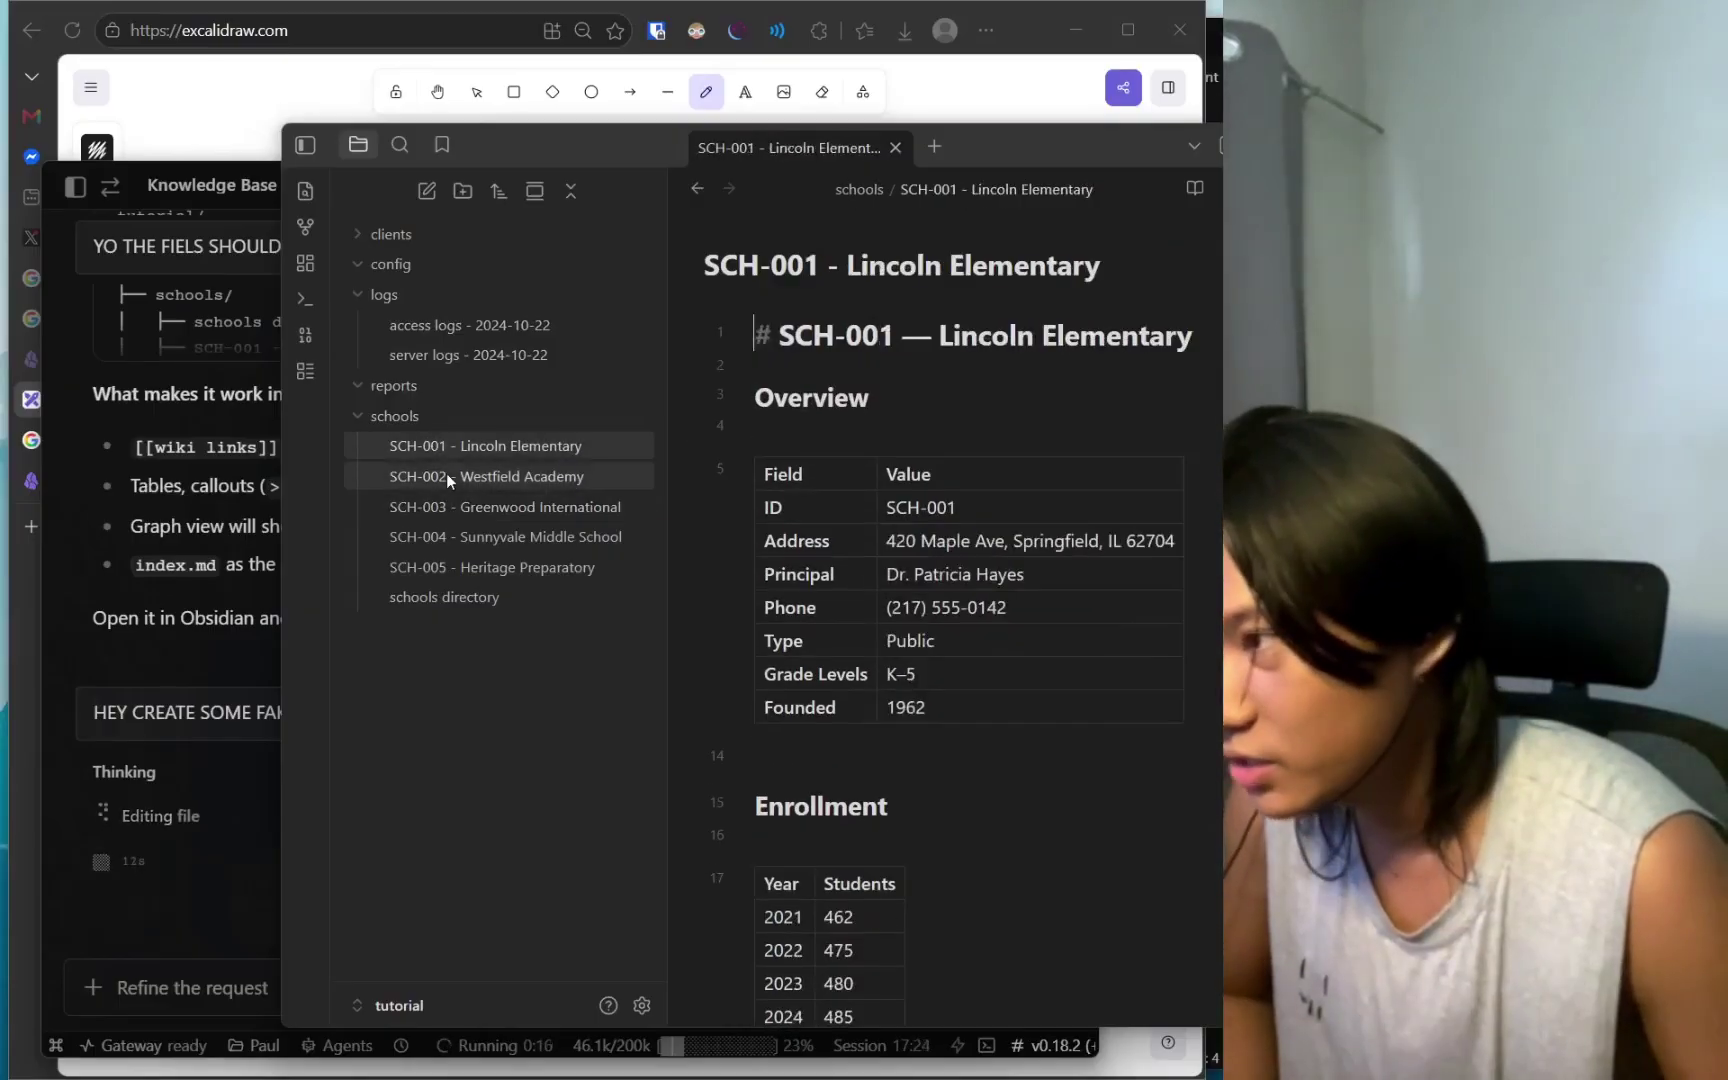
left_click(446, 475)
left_click(465, 508)
left_click(475, 537)
left_click(477, 595)
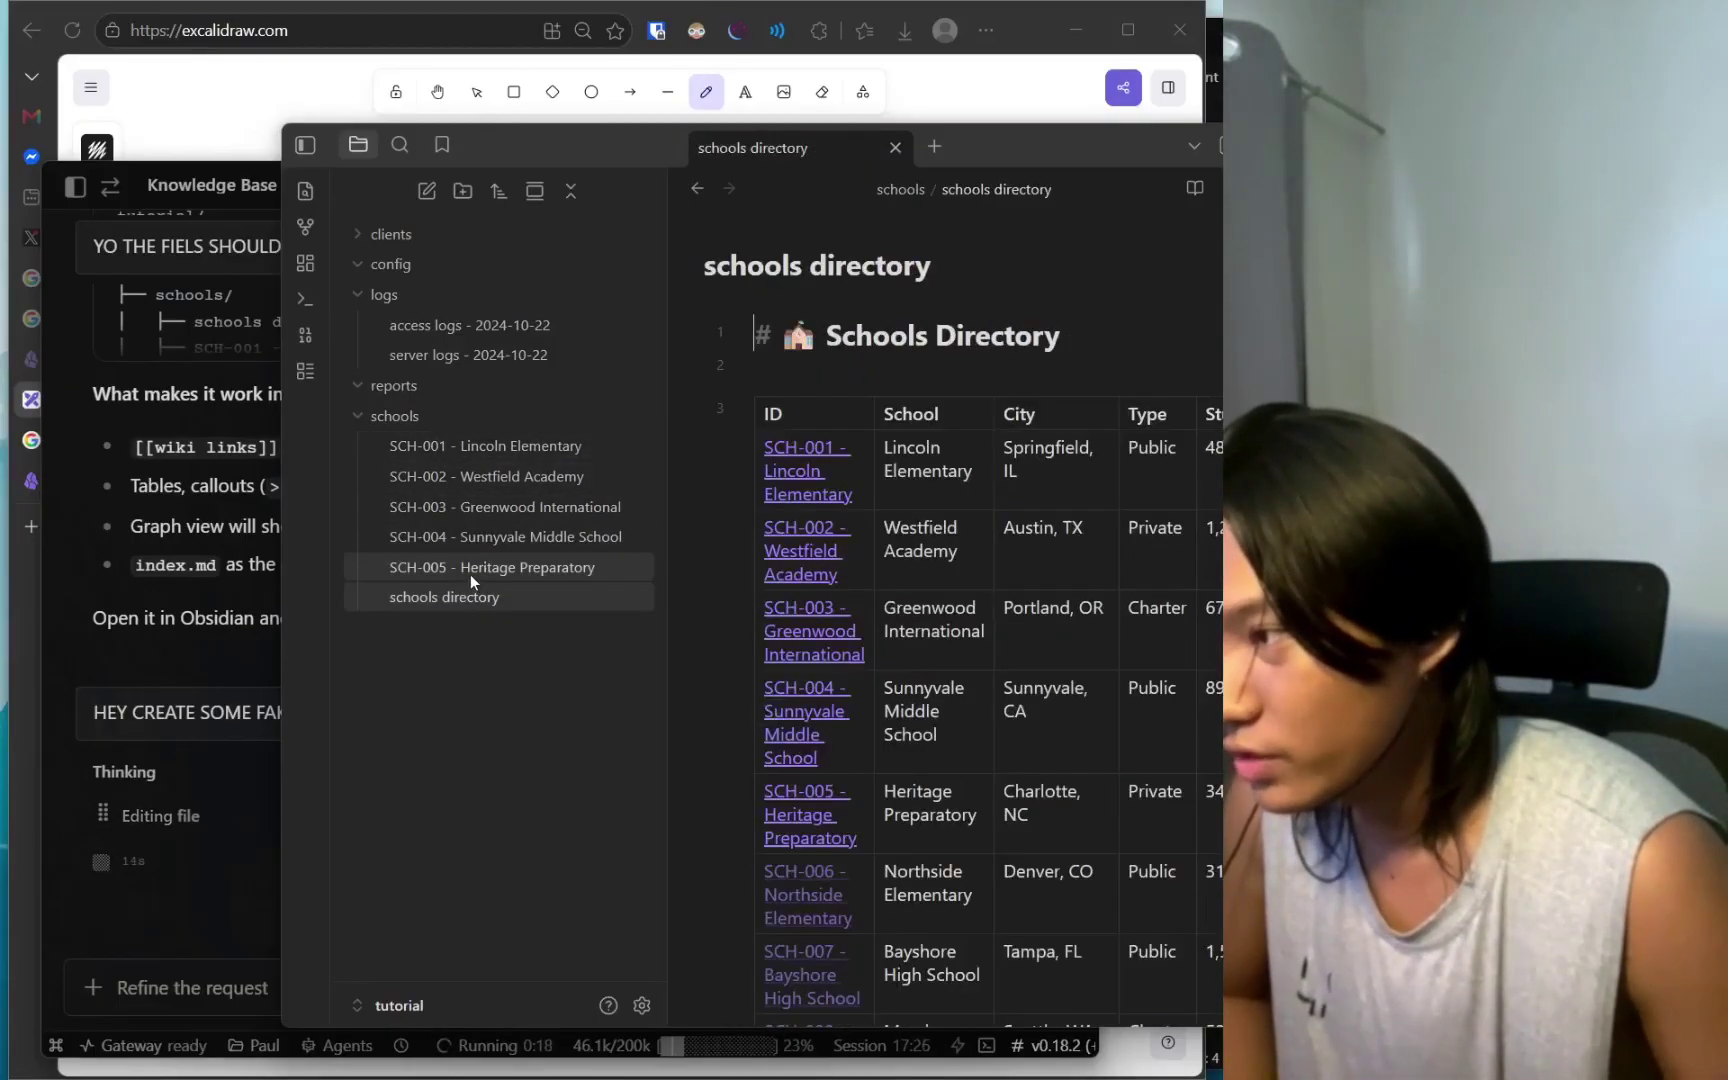
left_click(470, 567)
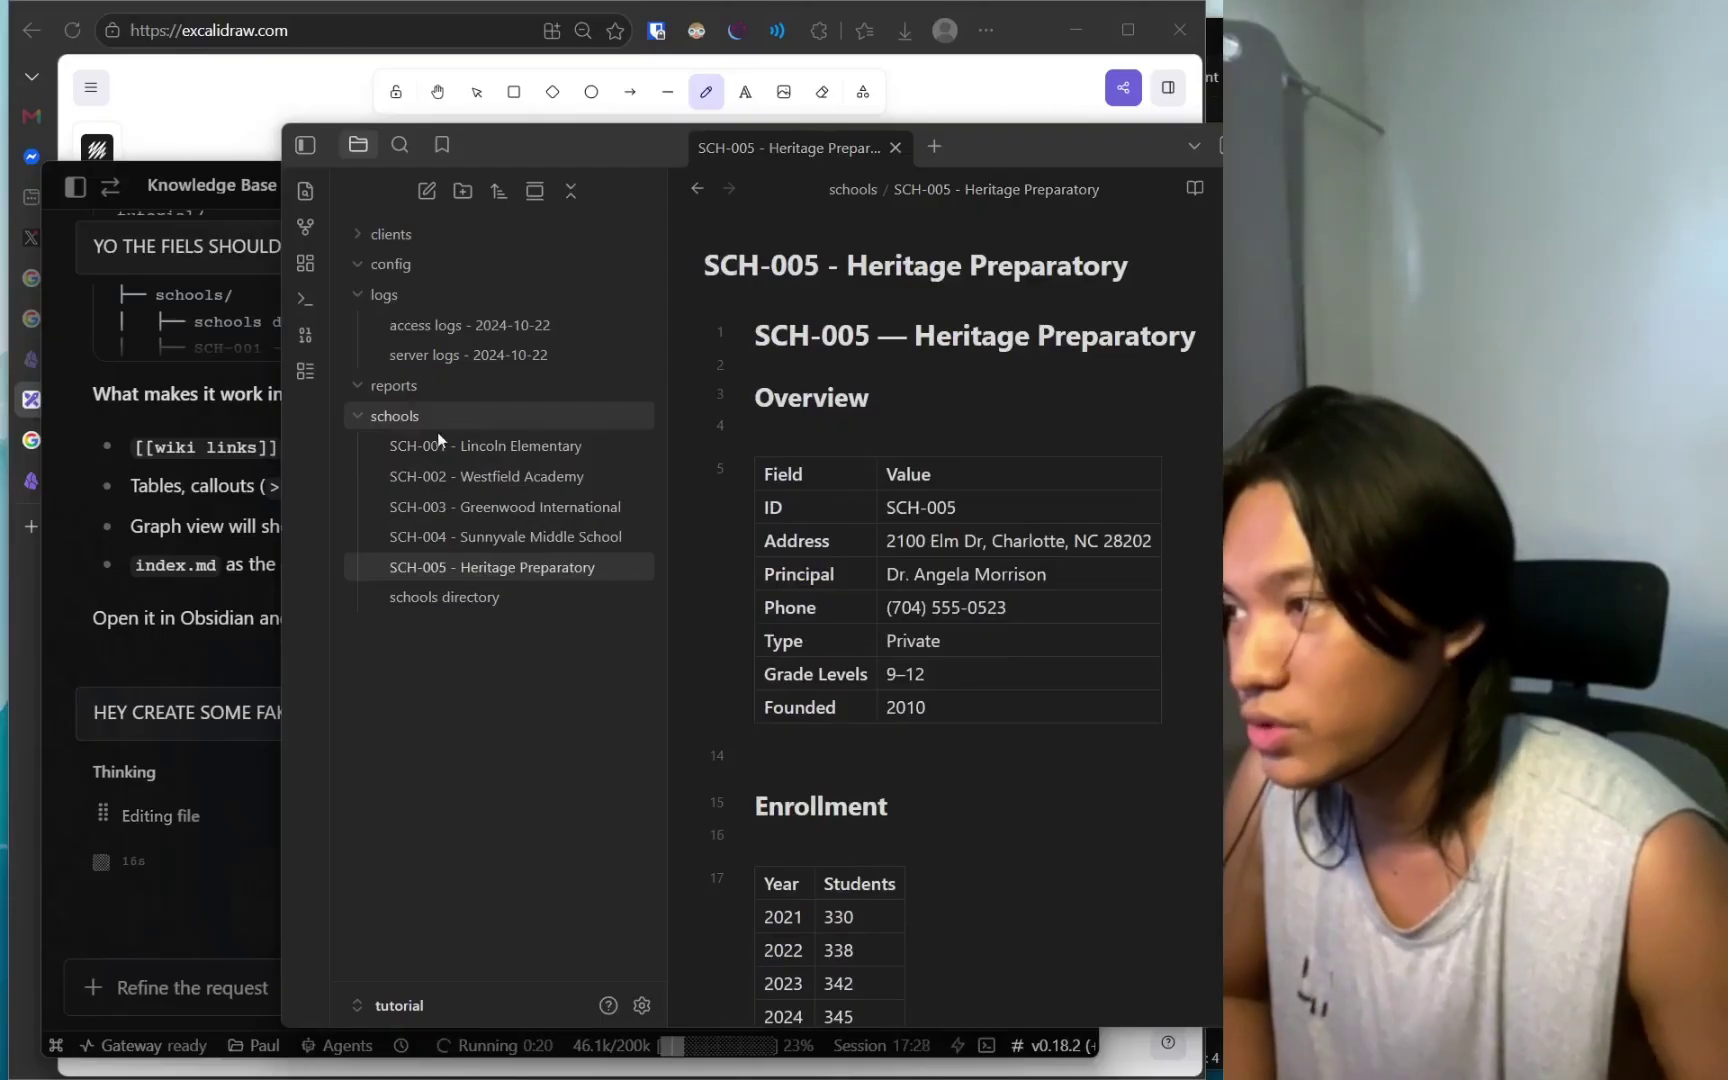
Check the Hermes chat's progress, and view the server and access logs notes dated 2024-10-22 in Obsidian.
left_click(185, 621)
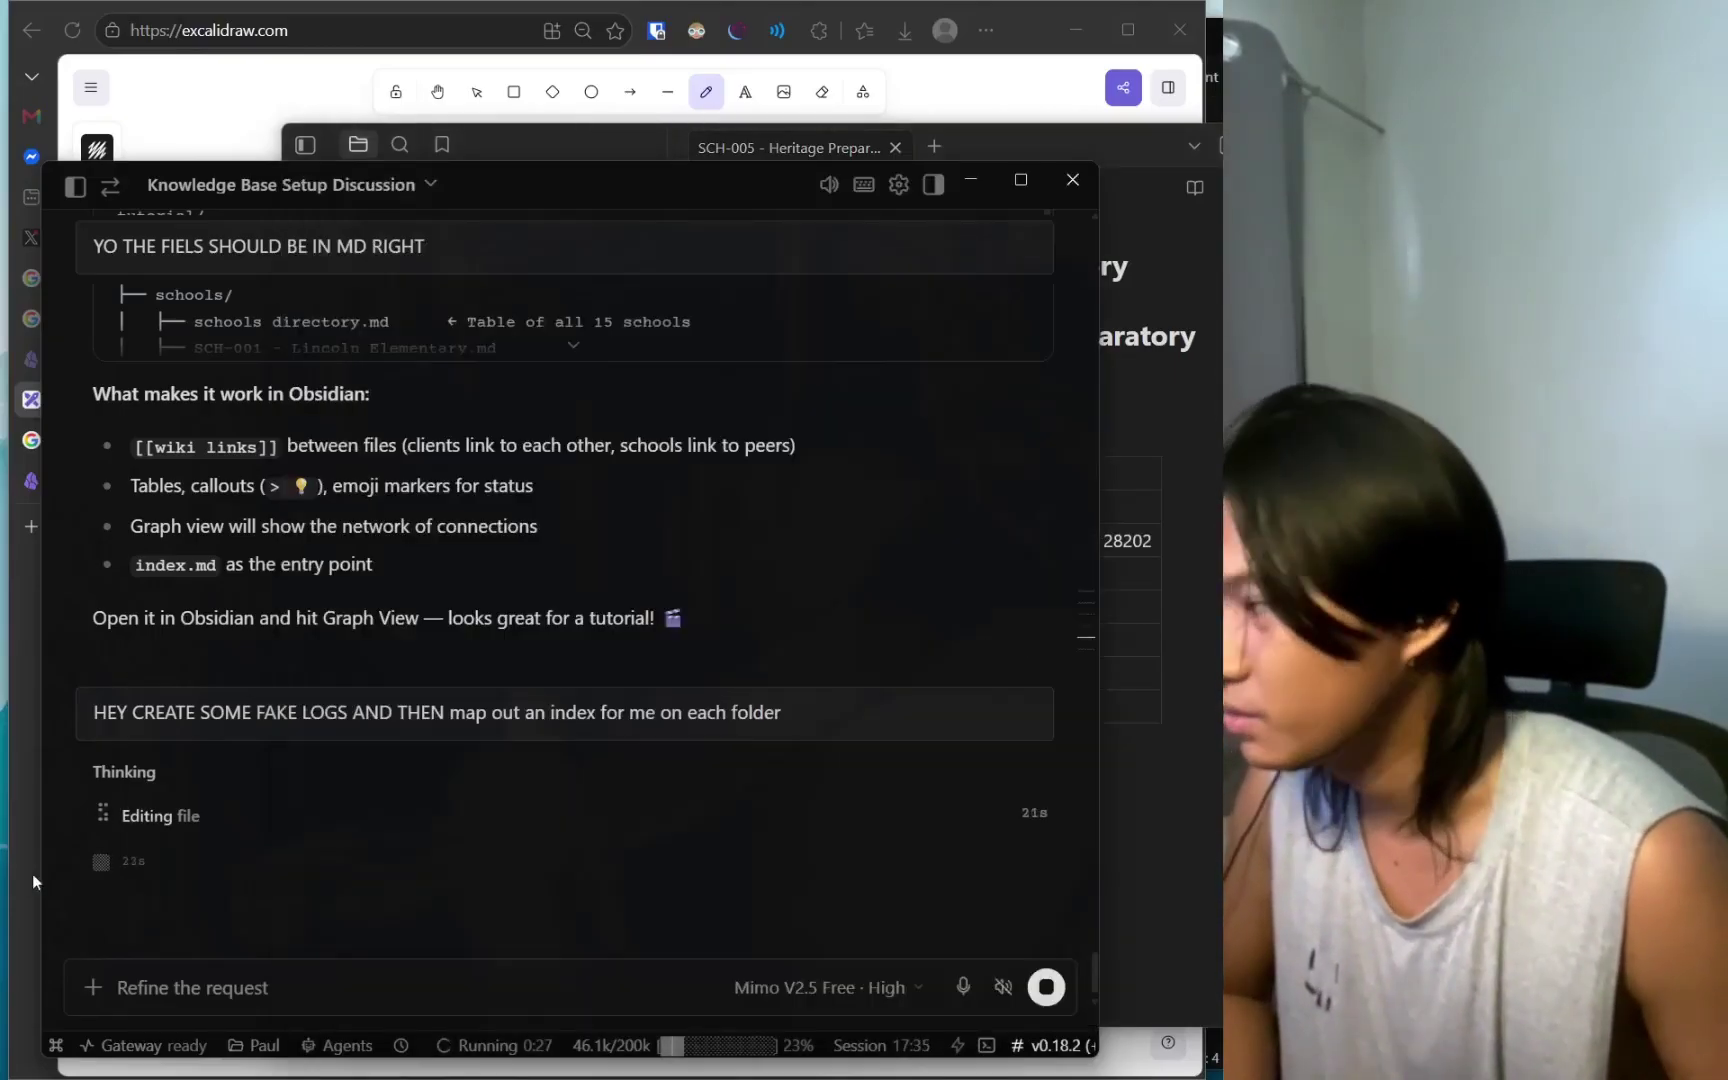
mouse_move(32, 873)
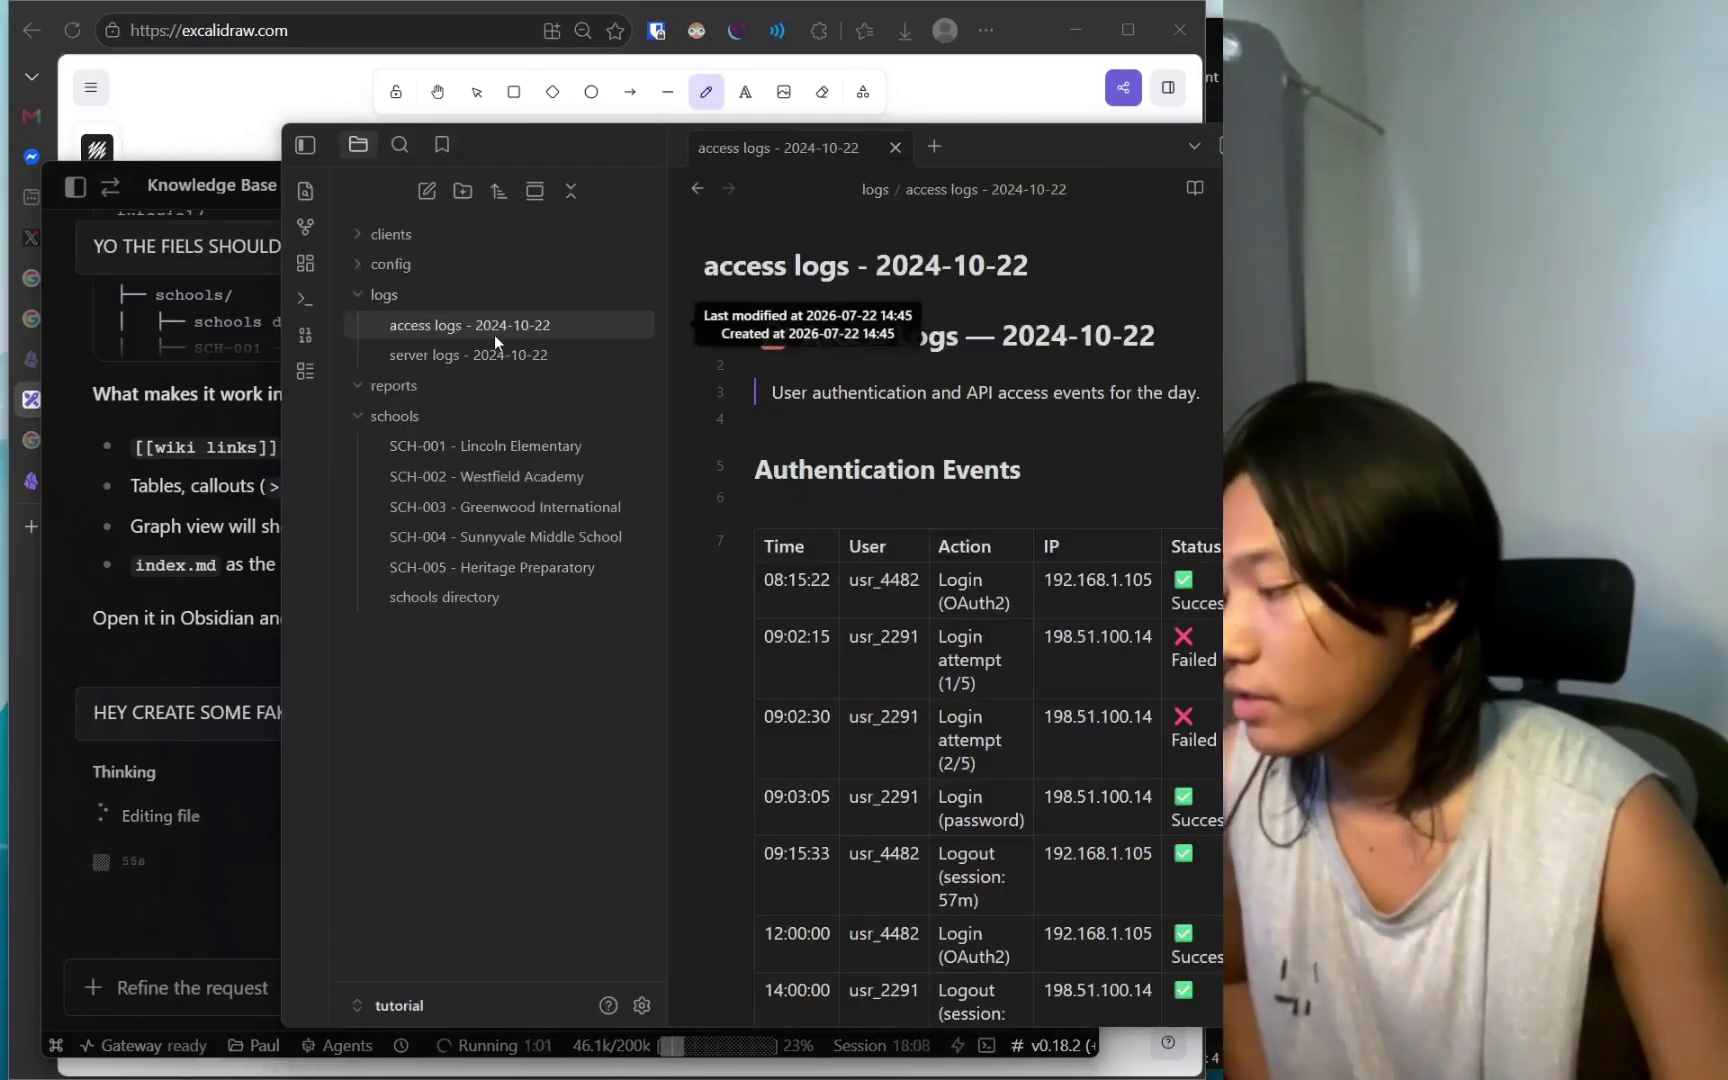
left_click(528, 354)
left_click(529, 329)
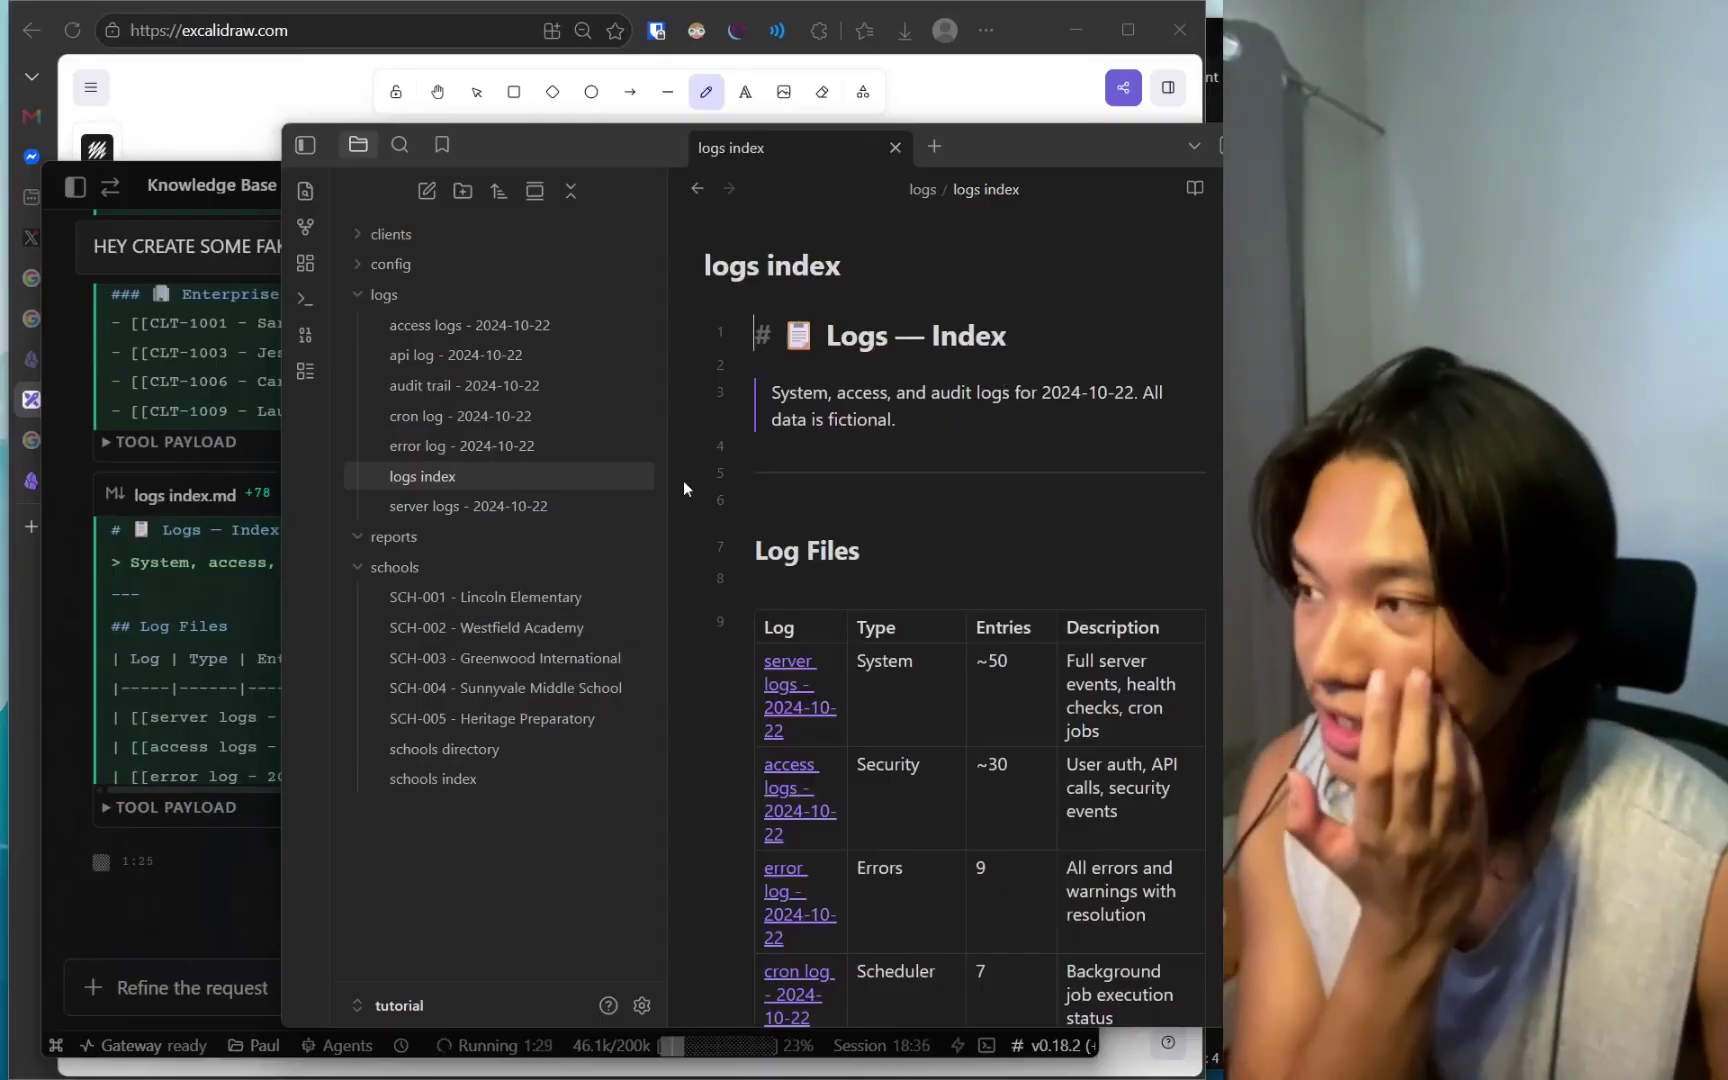
Check the Hermes output, return to Obsidian and examine the logs index note from the log files table to the key events timeline.
left_click(239, 541)
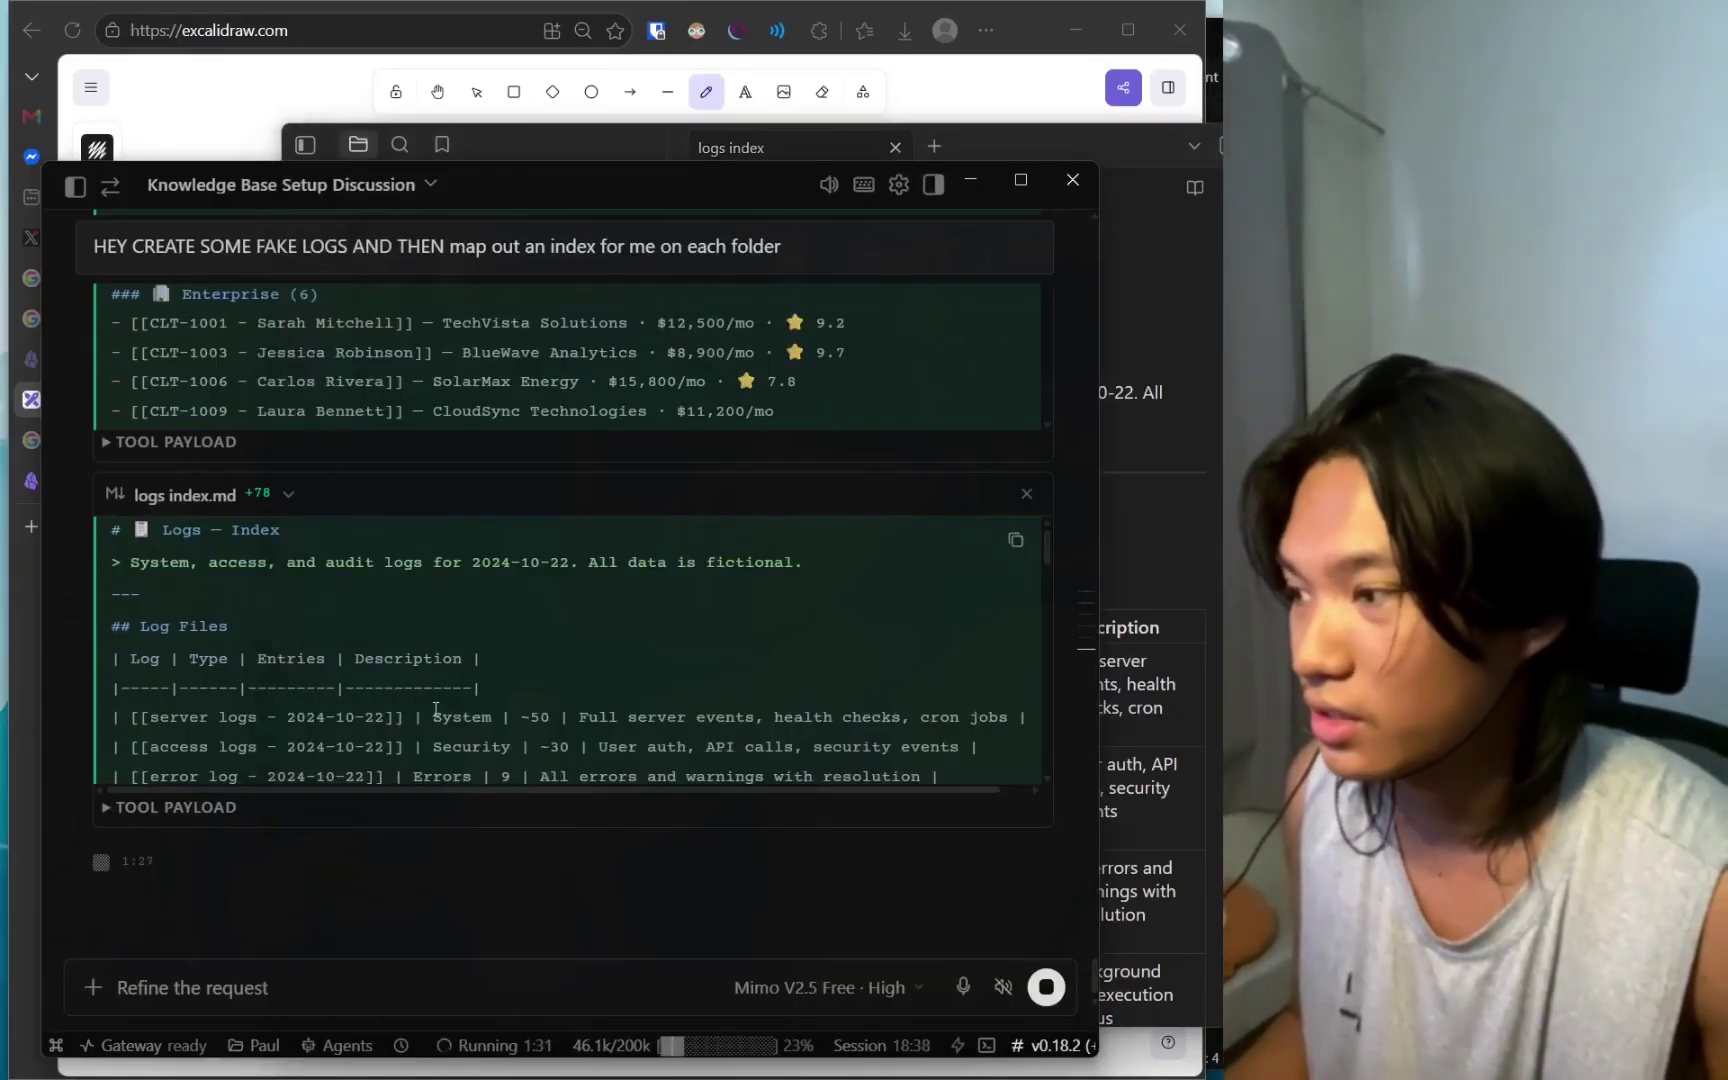
left_click(740, 147)
scroll(710, 300, "down", 10)
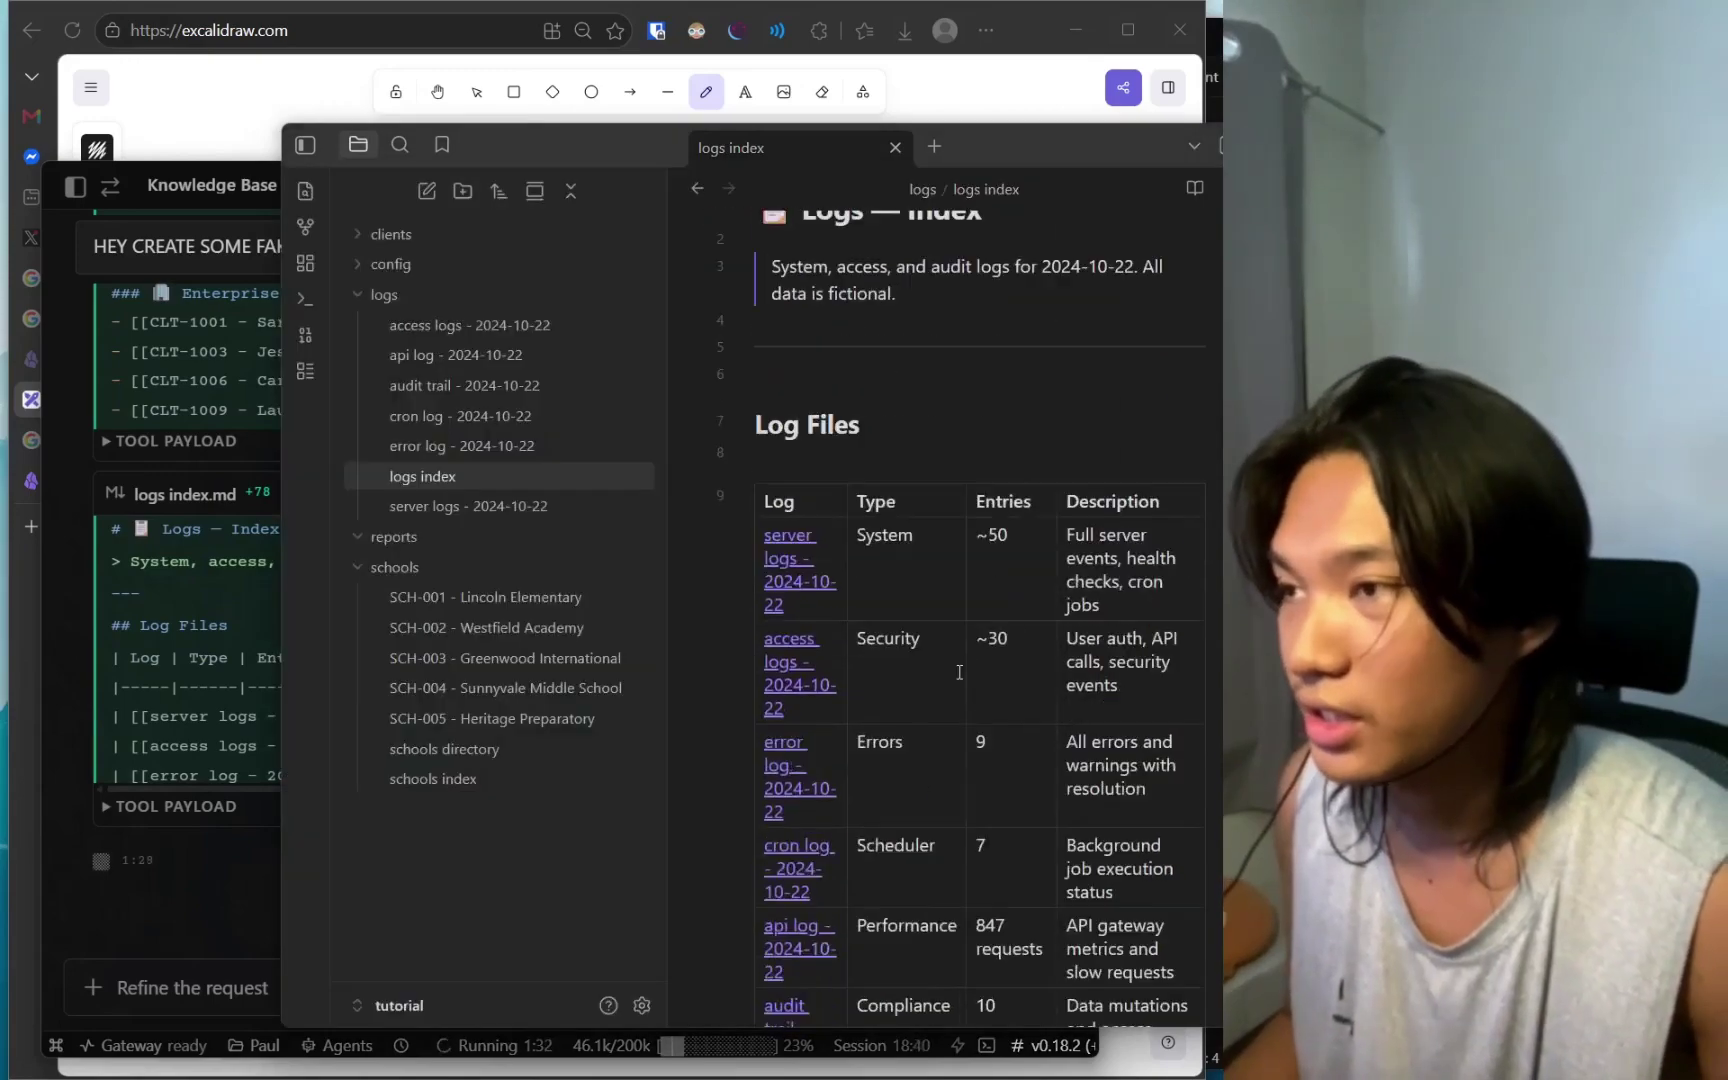
scroll(961, 695, "up", 5)
scroll(961, 695, "up", 3)
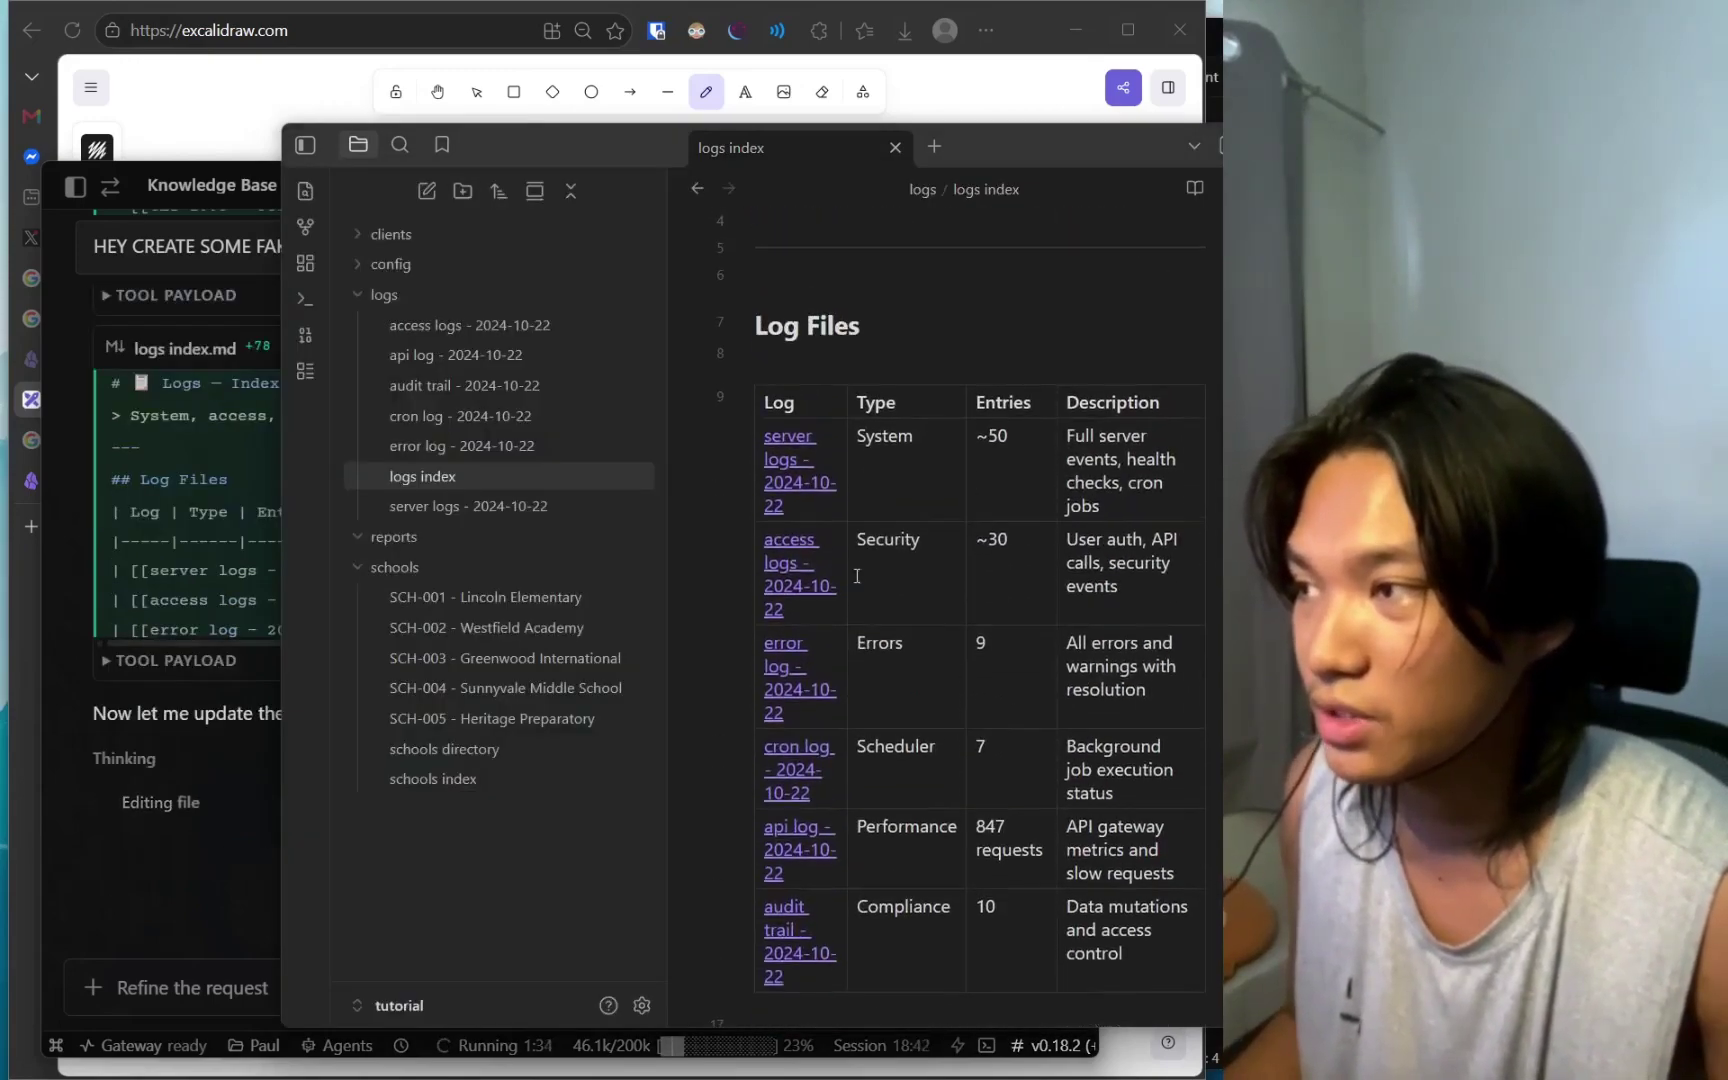
scroll(820, 680, "down", 3)
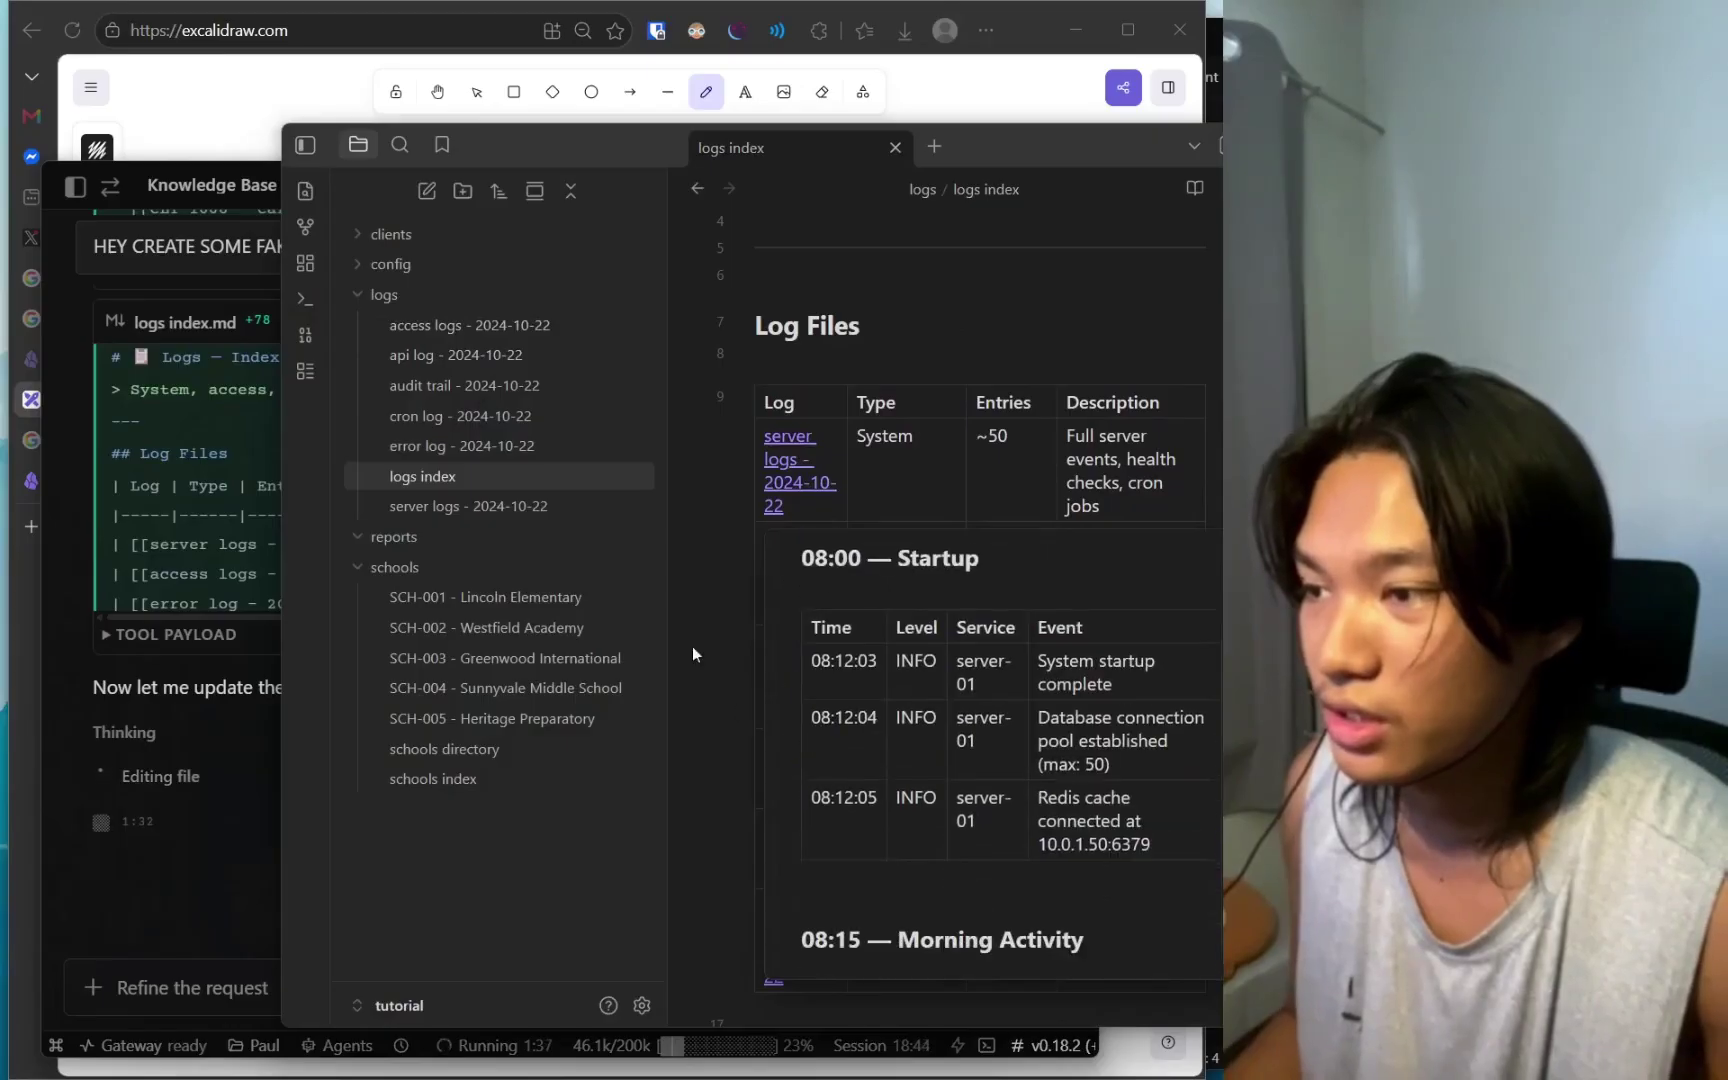
scroll(768, 712, "down", 10)
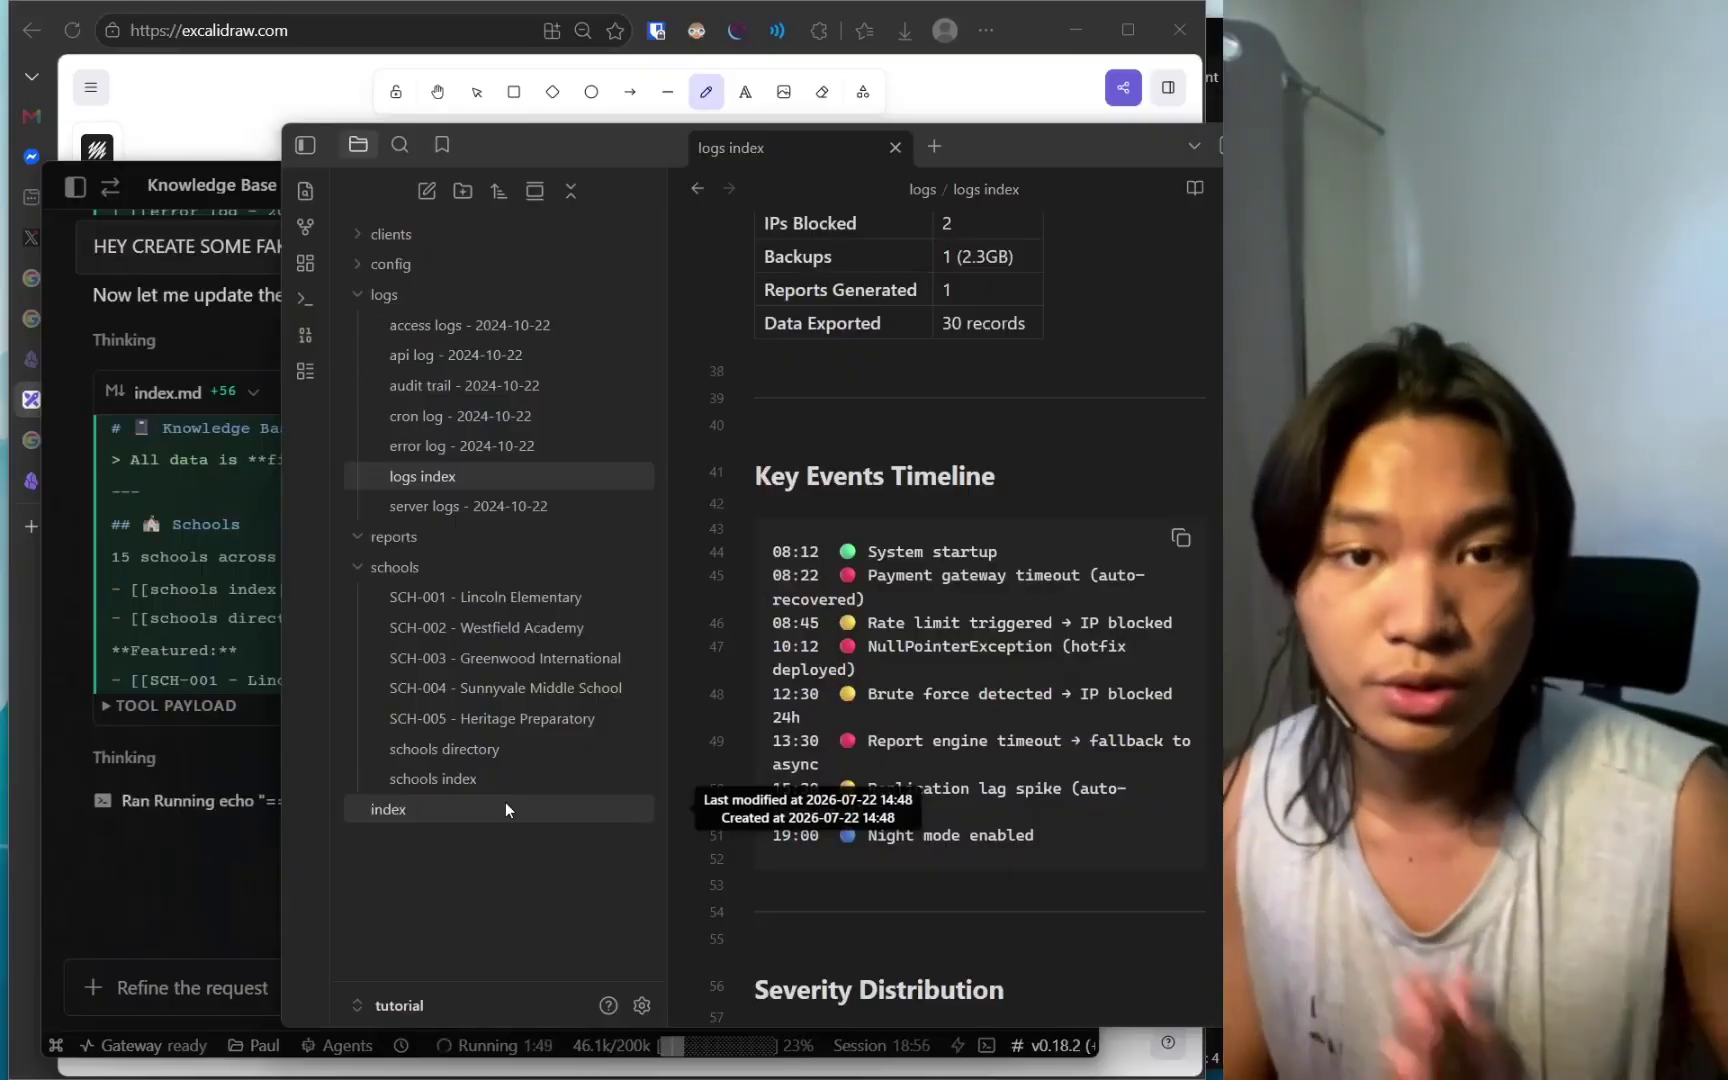
Open the vault's top-level index note and collapse all folders in the file list.
left_click(505, 806)
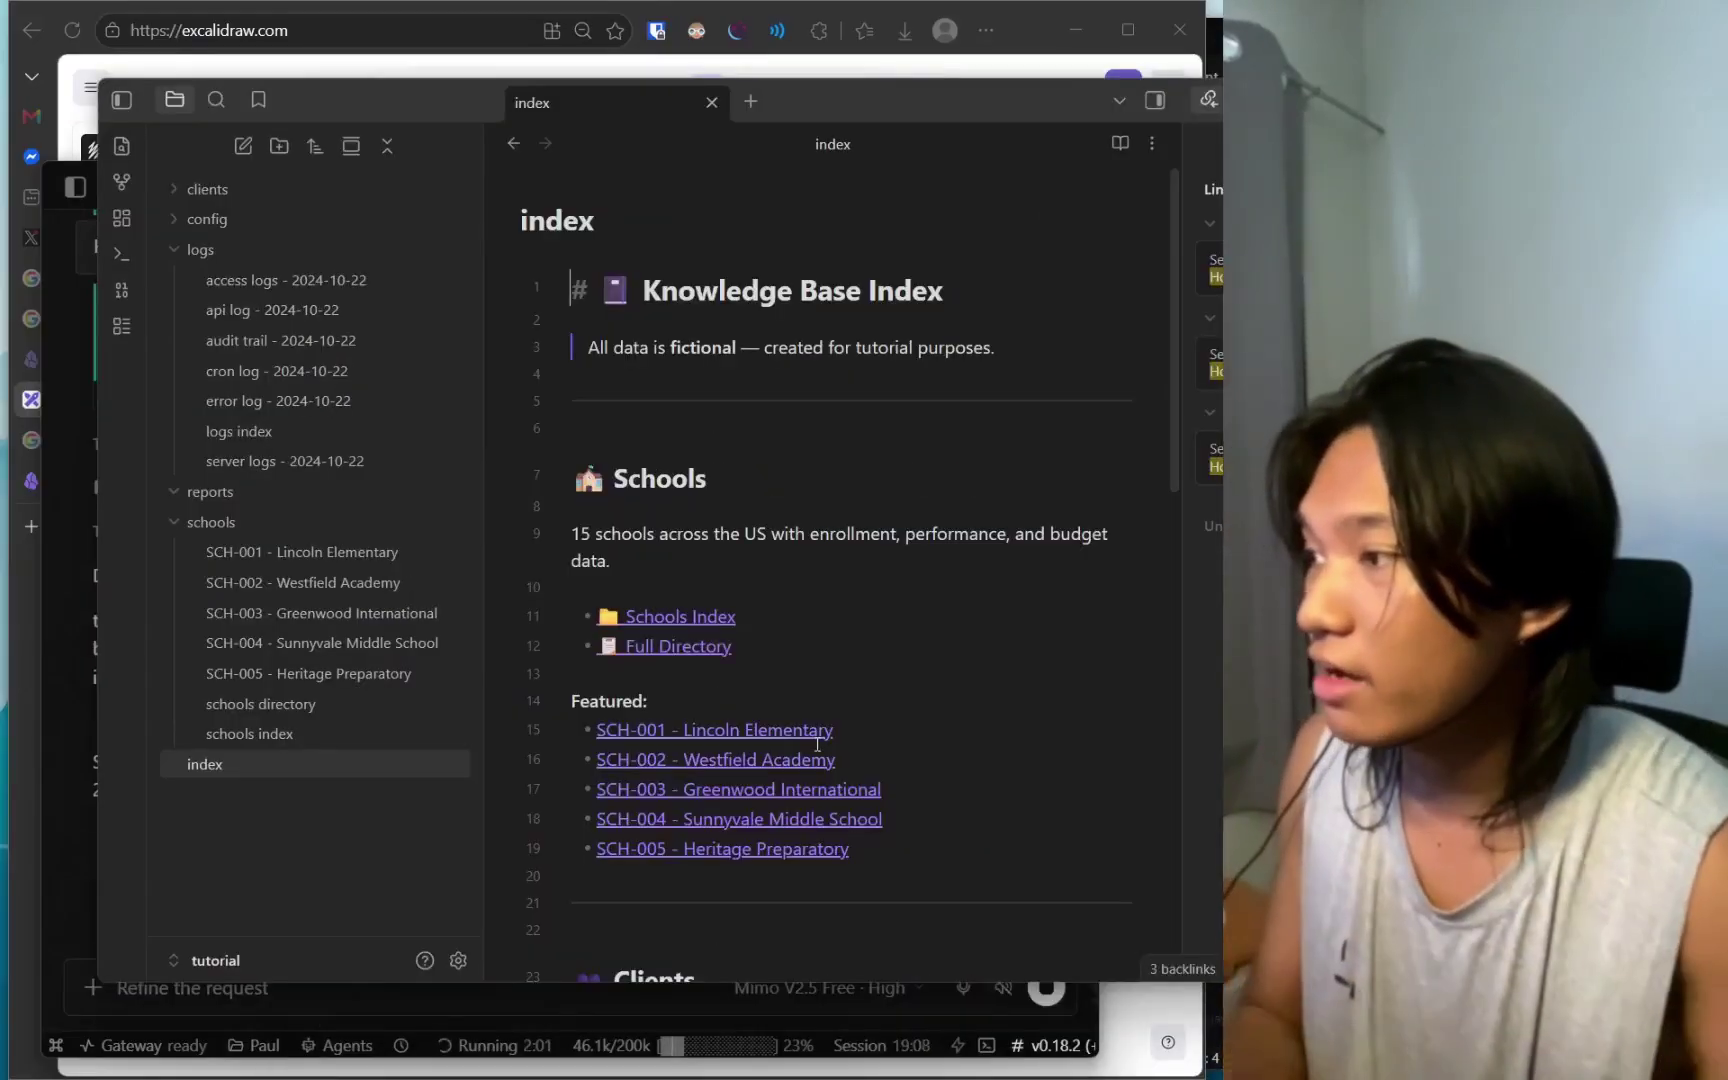
left_click(362, 190)
left_click(387, 146)
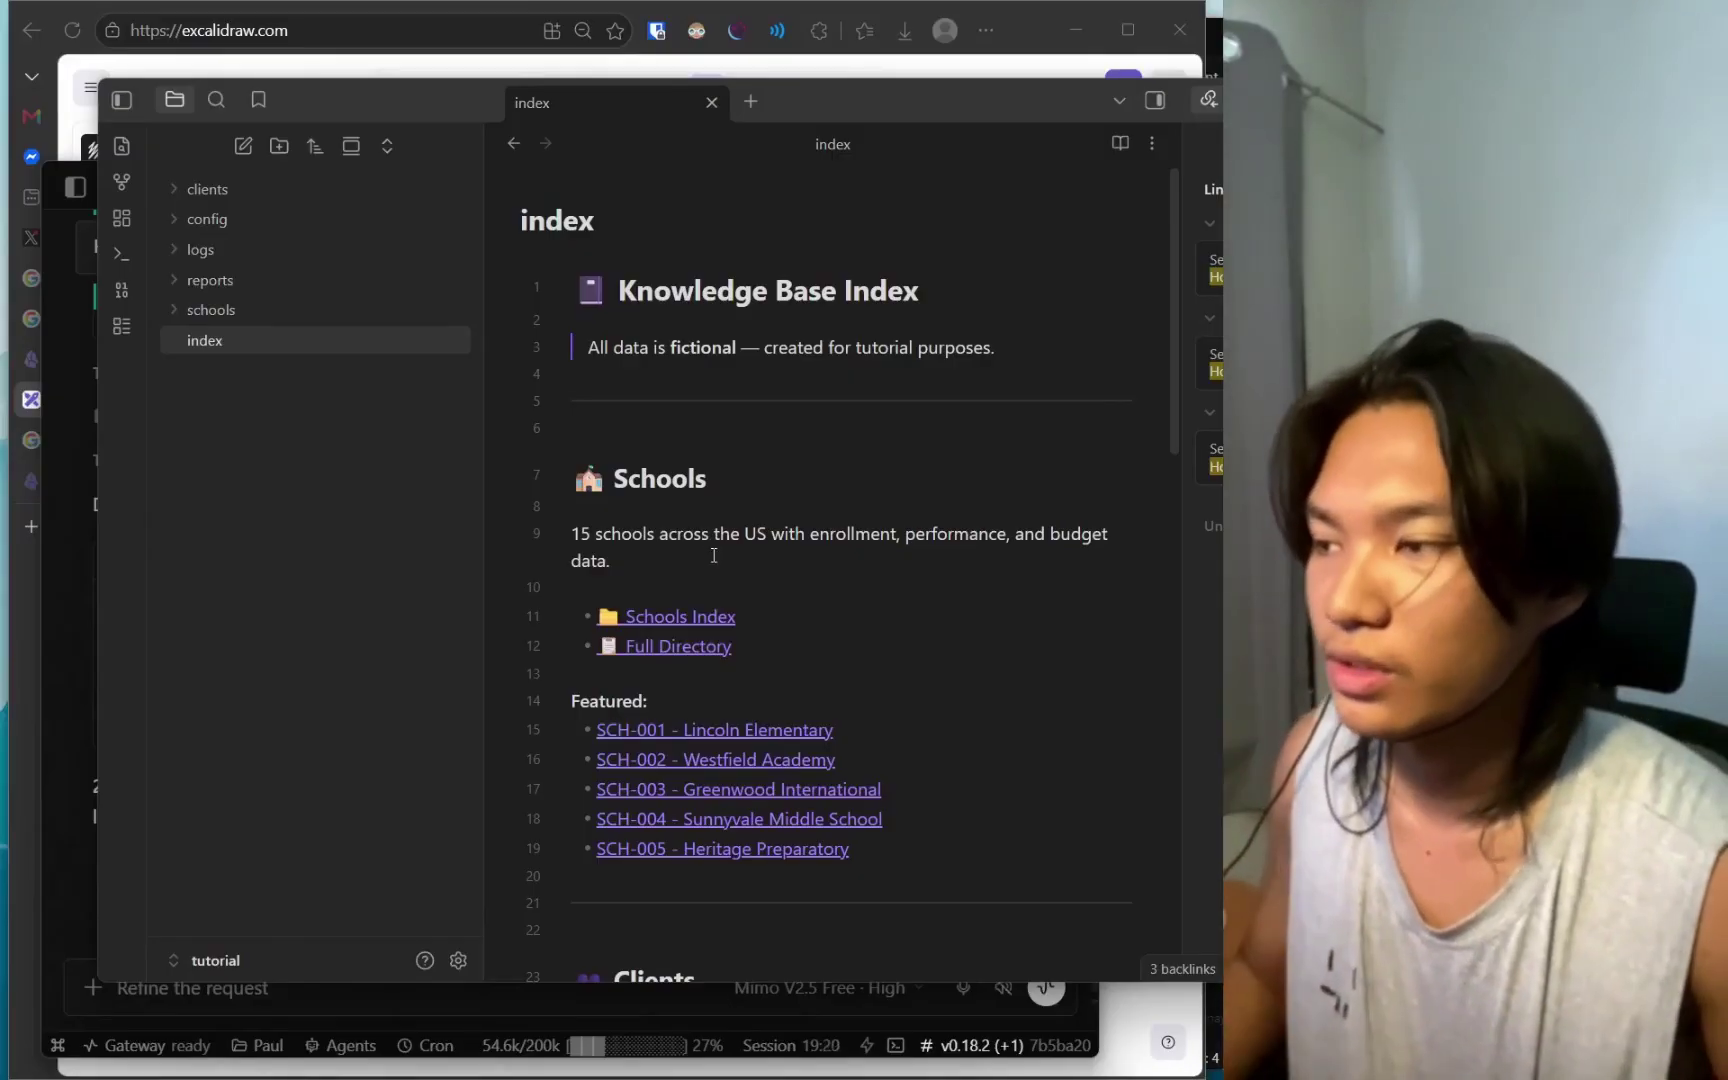
Review the Schools, Clients and Logs sections of the Knowledge Base Index and return to its beginning.
scroll(800, 600, "down", 6)
scroll(829, 550, "up", 6)
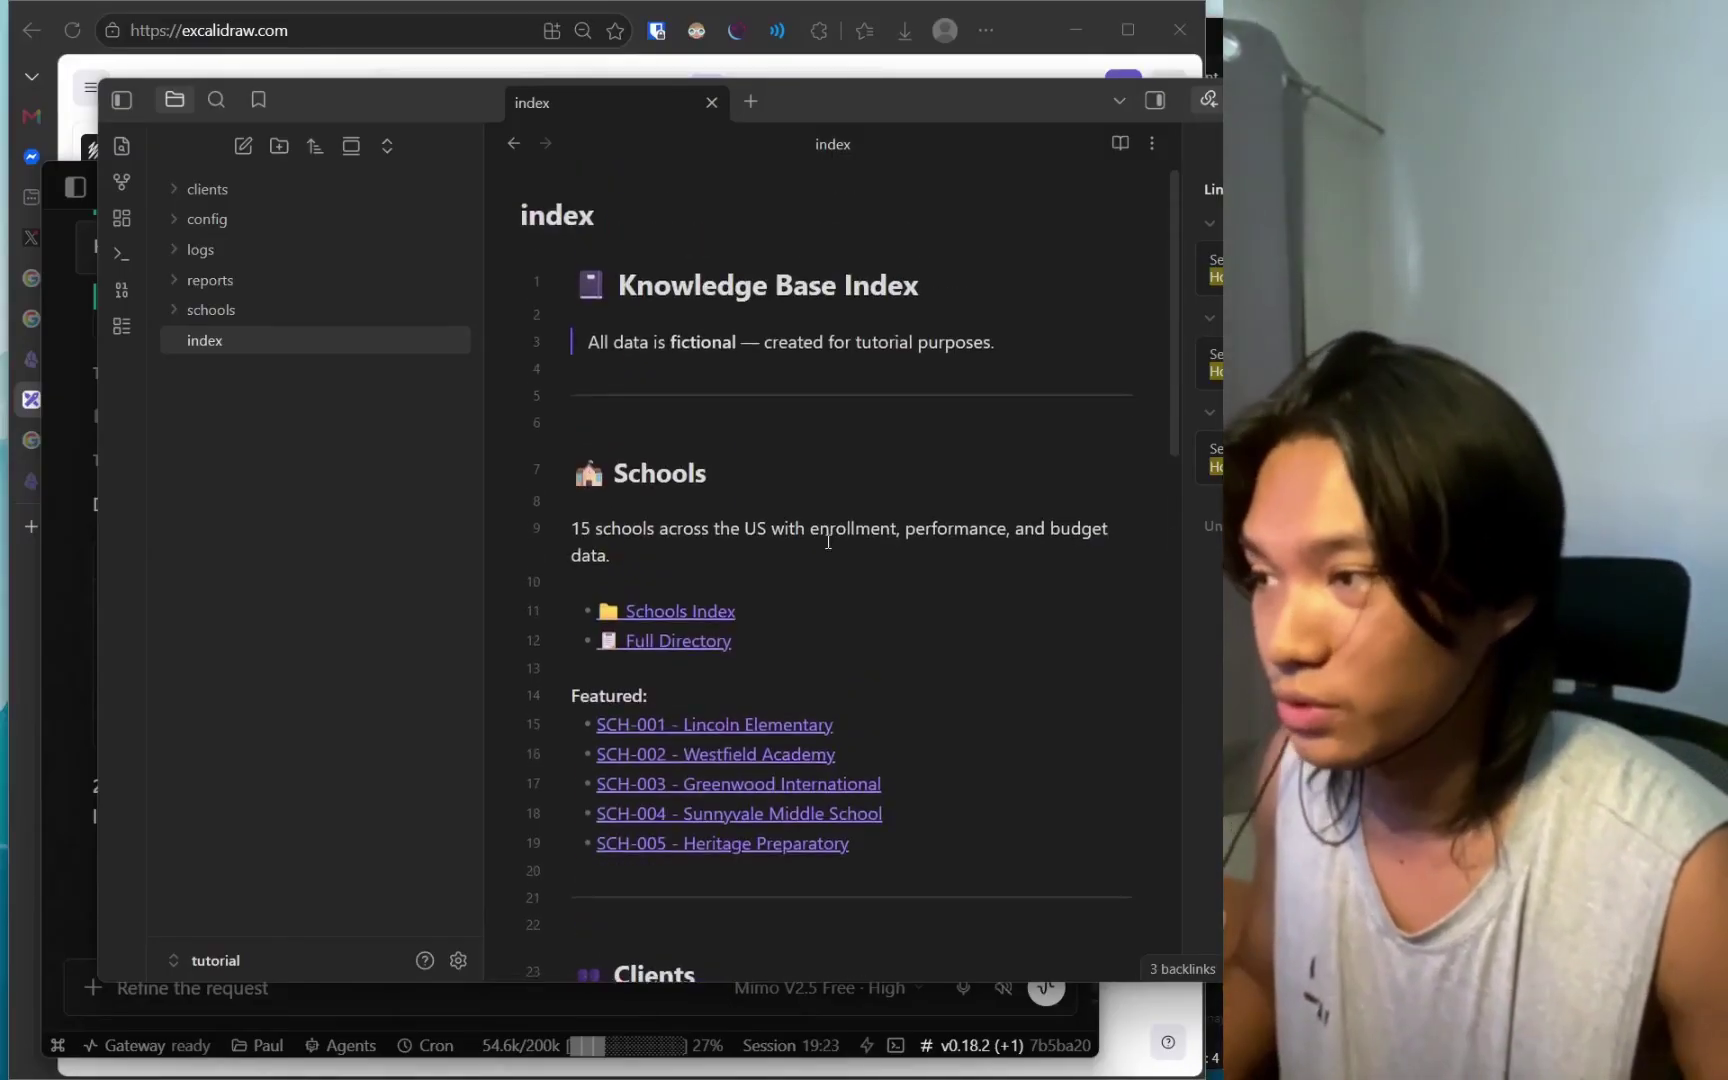
scroll(822, 578, "down", 5)
scroll(822, 578, "down", 3)
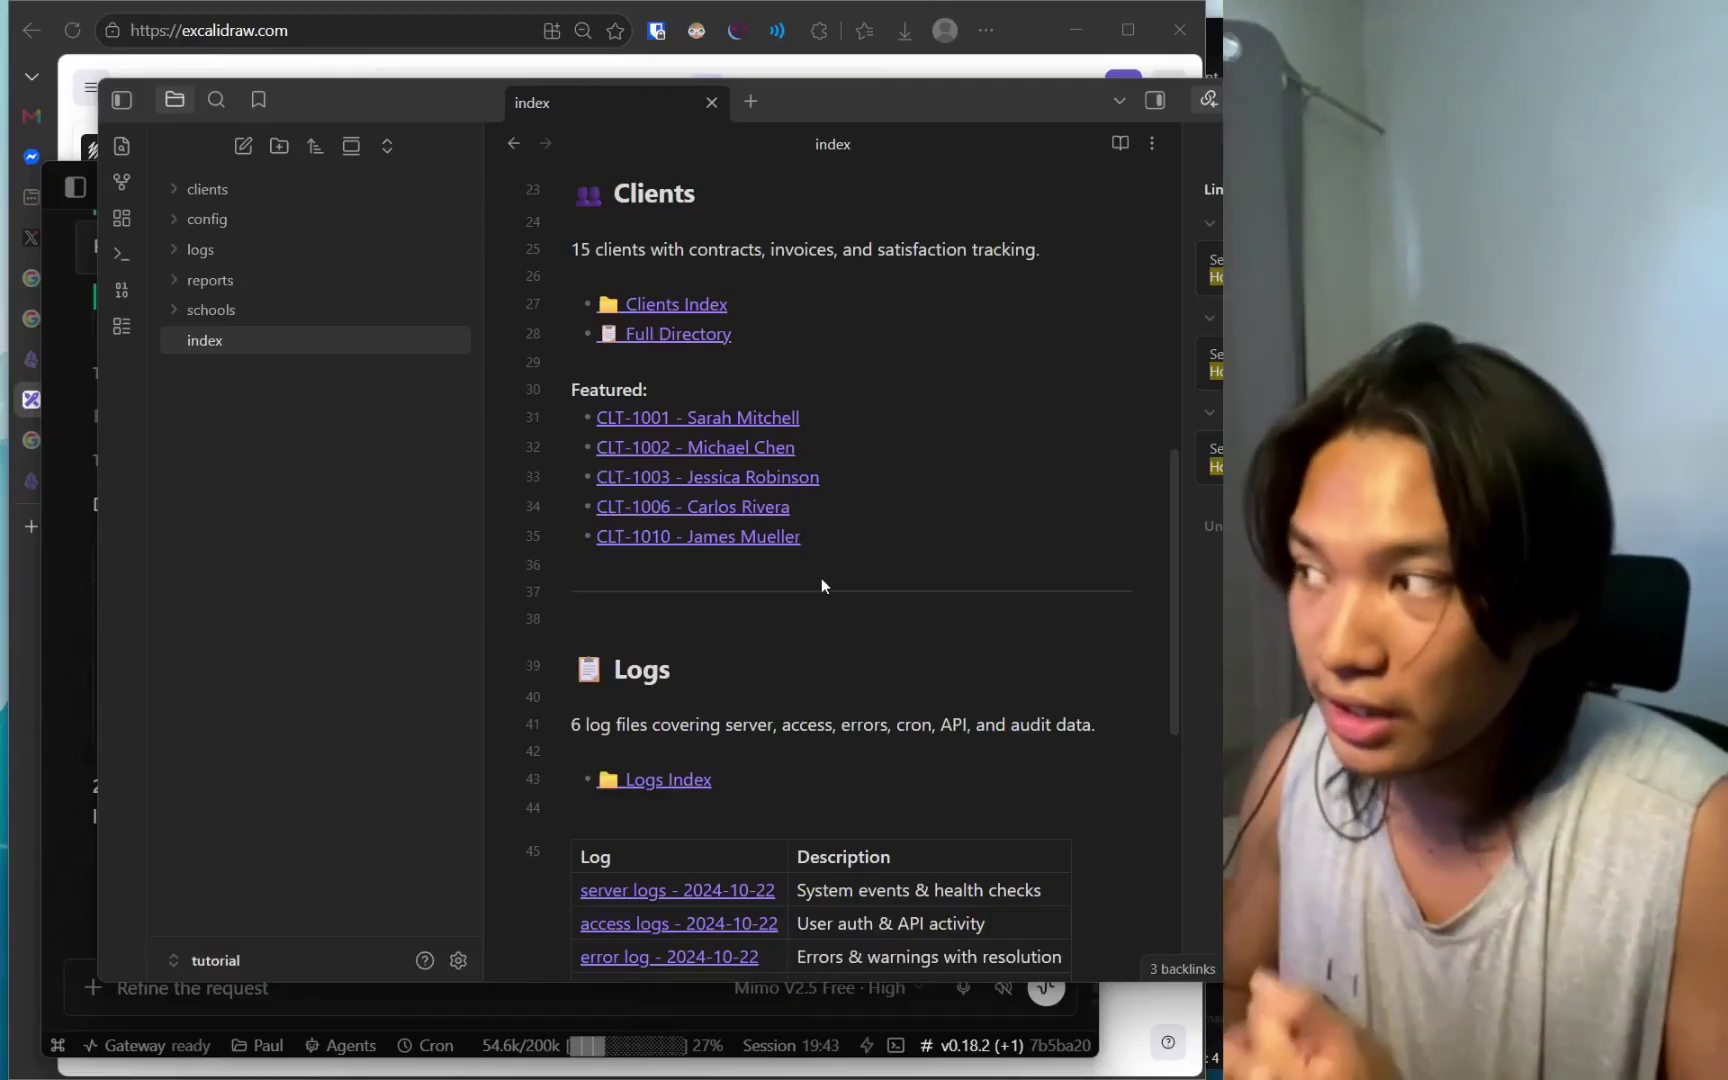
scroll(815, 560, "down", 3)
scroll(700, 610, "up", 5)
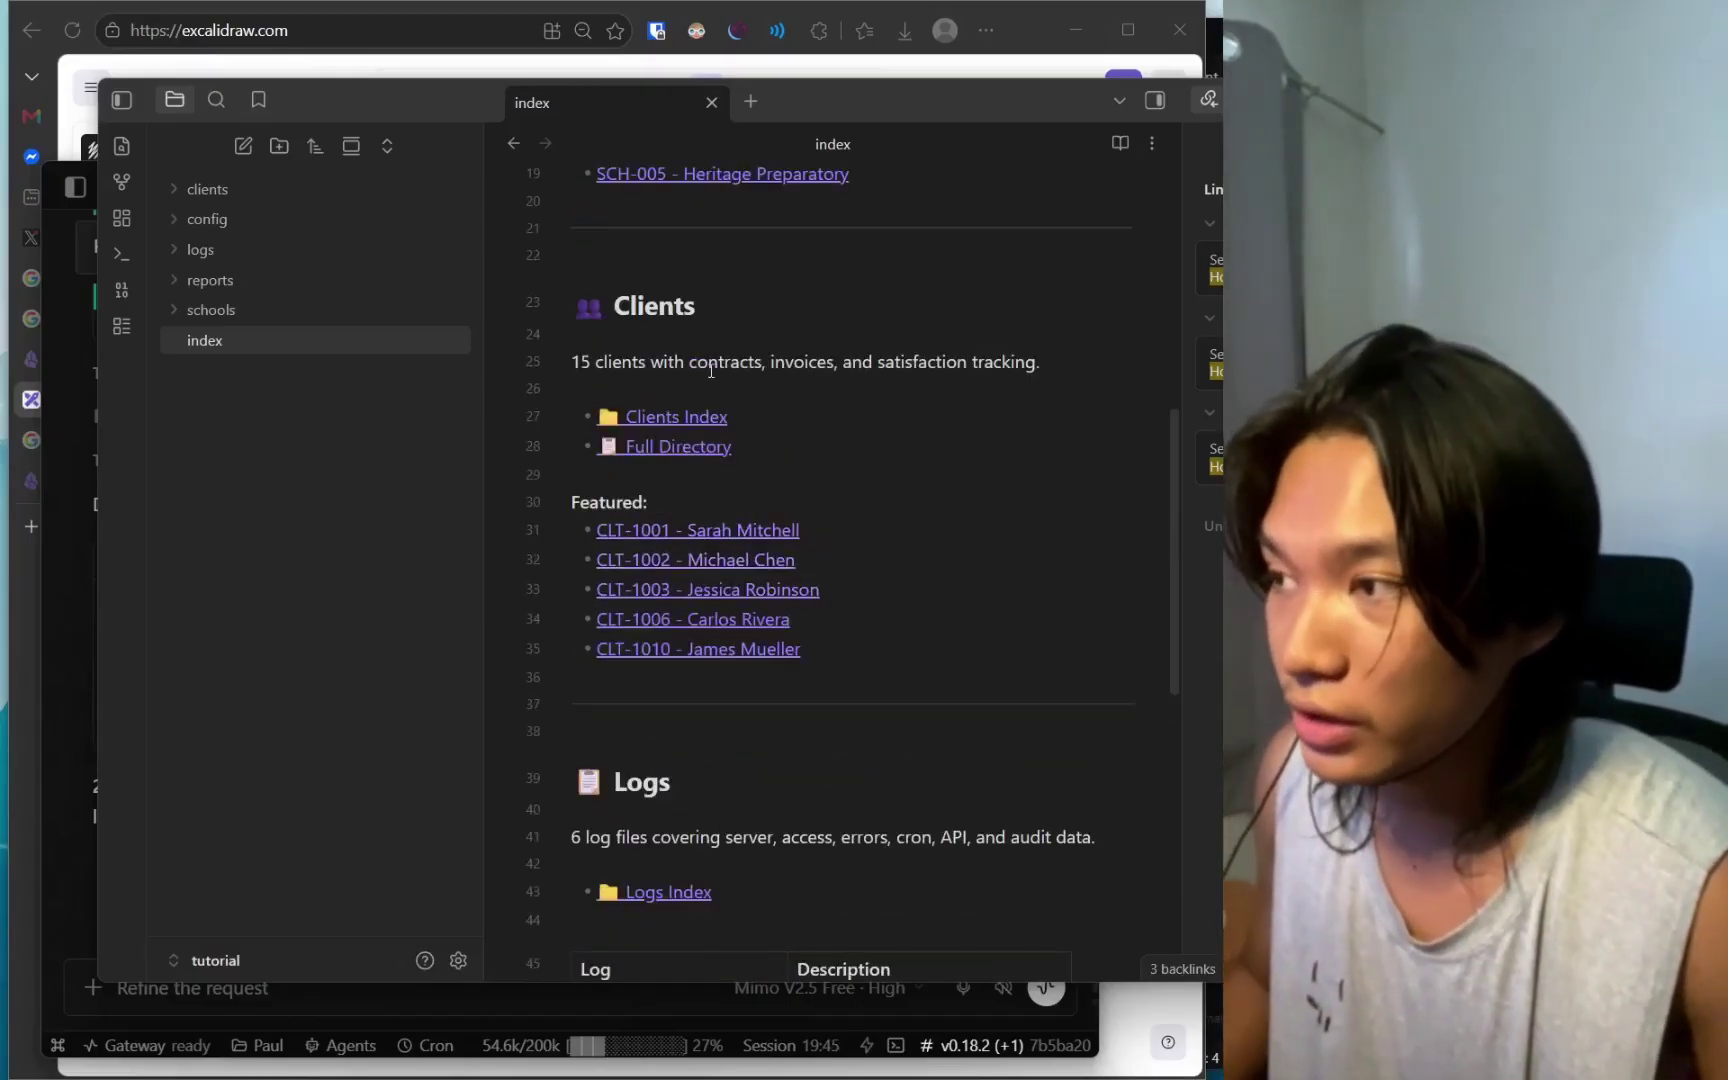
scroll(750, 590, "up", 3)
Follow the links through the Schools Index to SCH-001 - Lincoln Elementary, and return to the index note through its backlink.
left_click(665, 615)
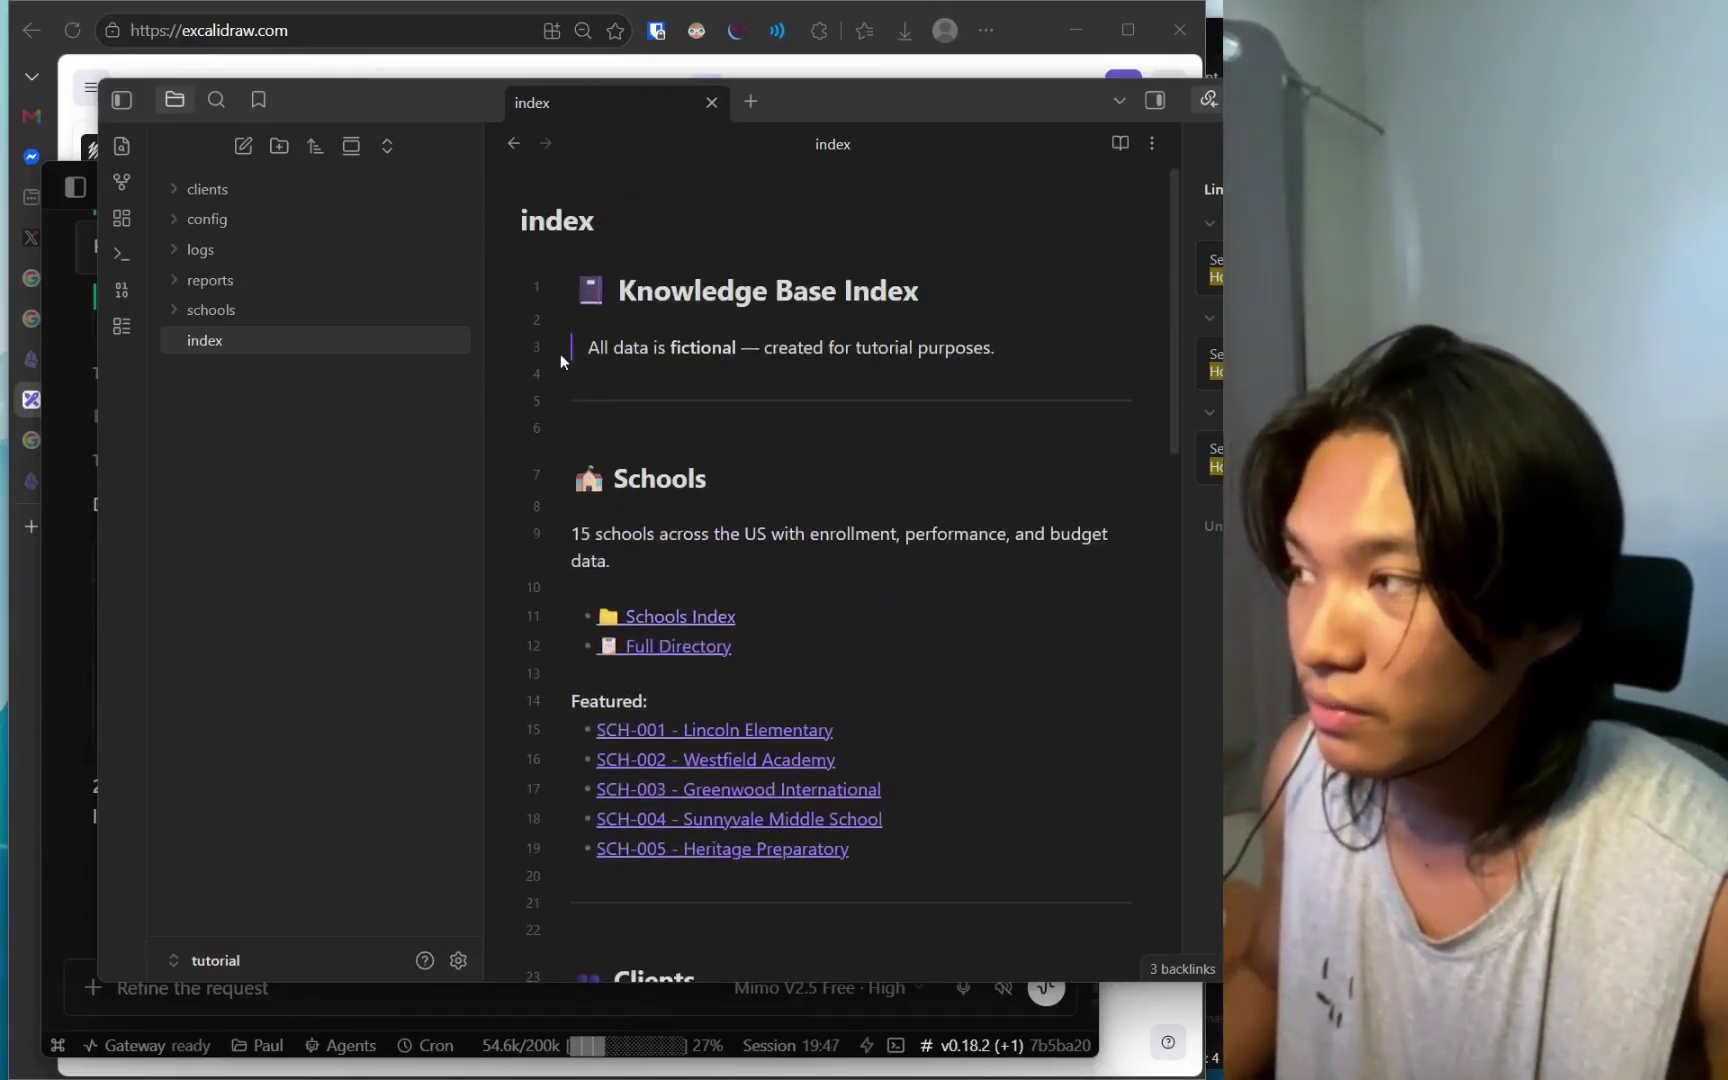
left_click(714, 566)
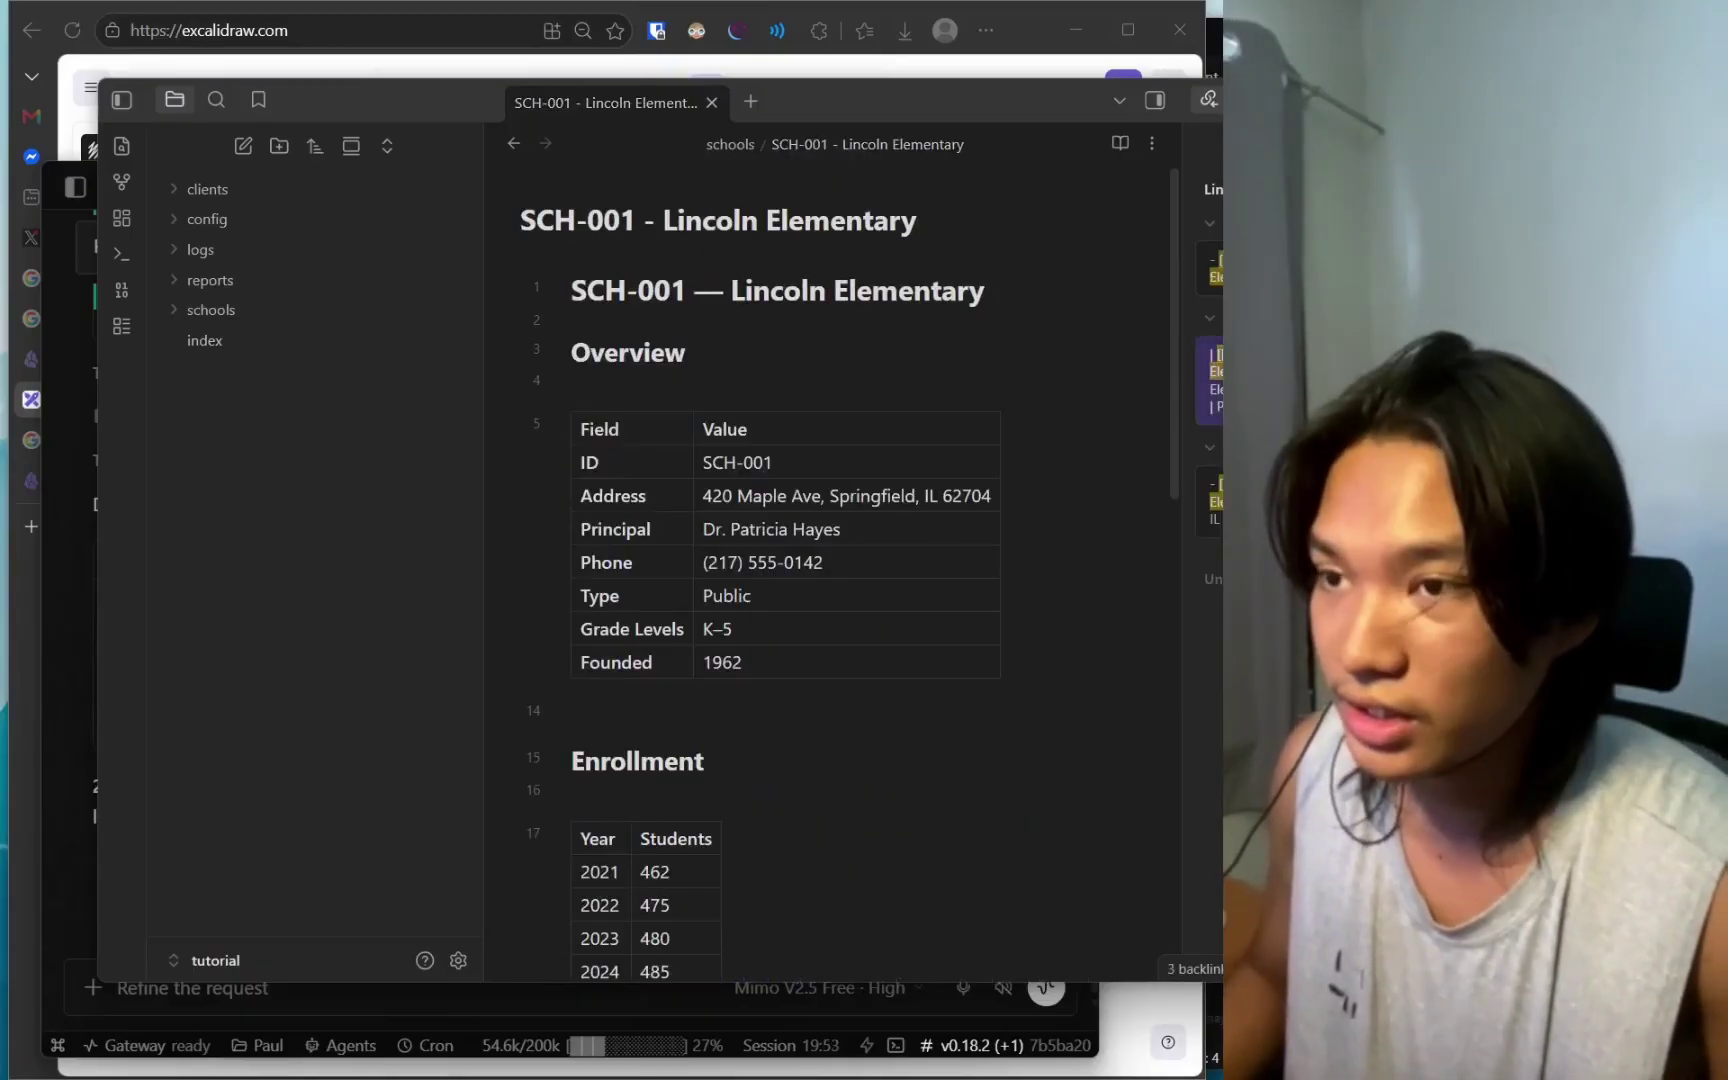
left_click(1212, 268)
left_click(1212, 270)
Open the Schools Index from the main index, review the linked SCH-004 - Sunnyvale Middle School note, and go back to the Schools Index.
scroll(760, 598, "down", 3)
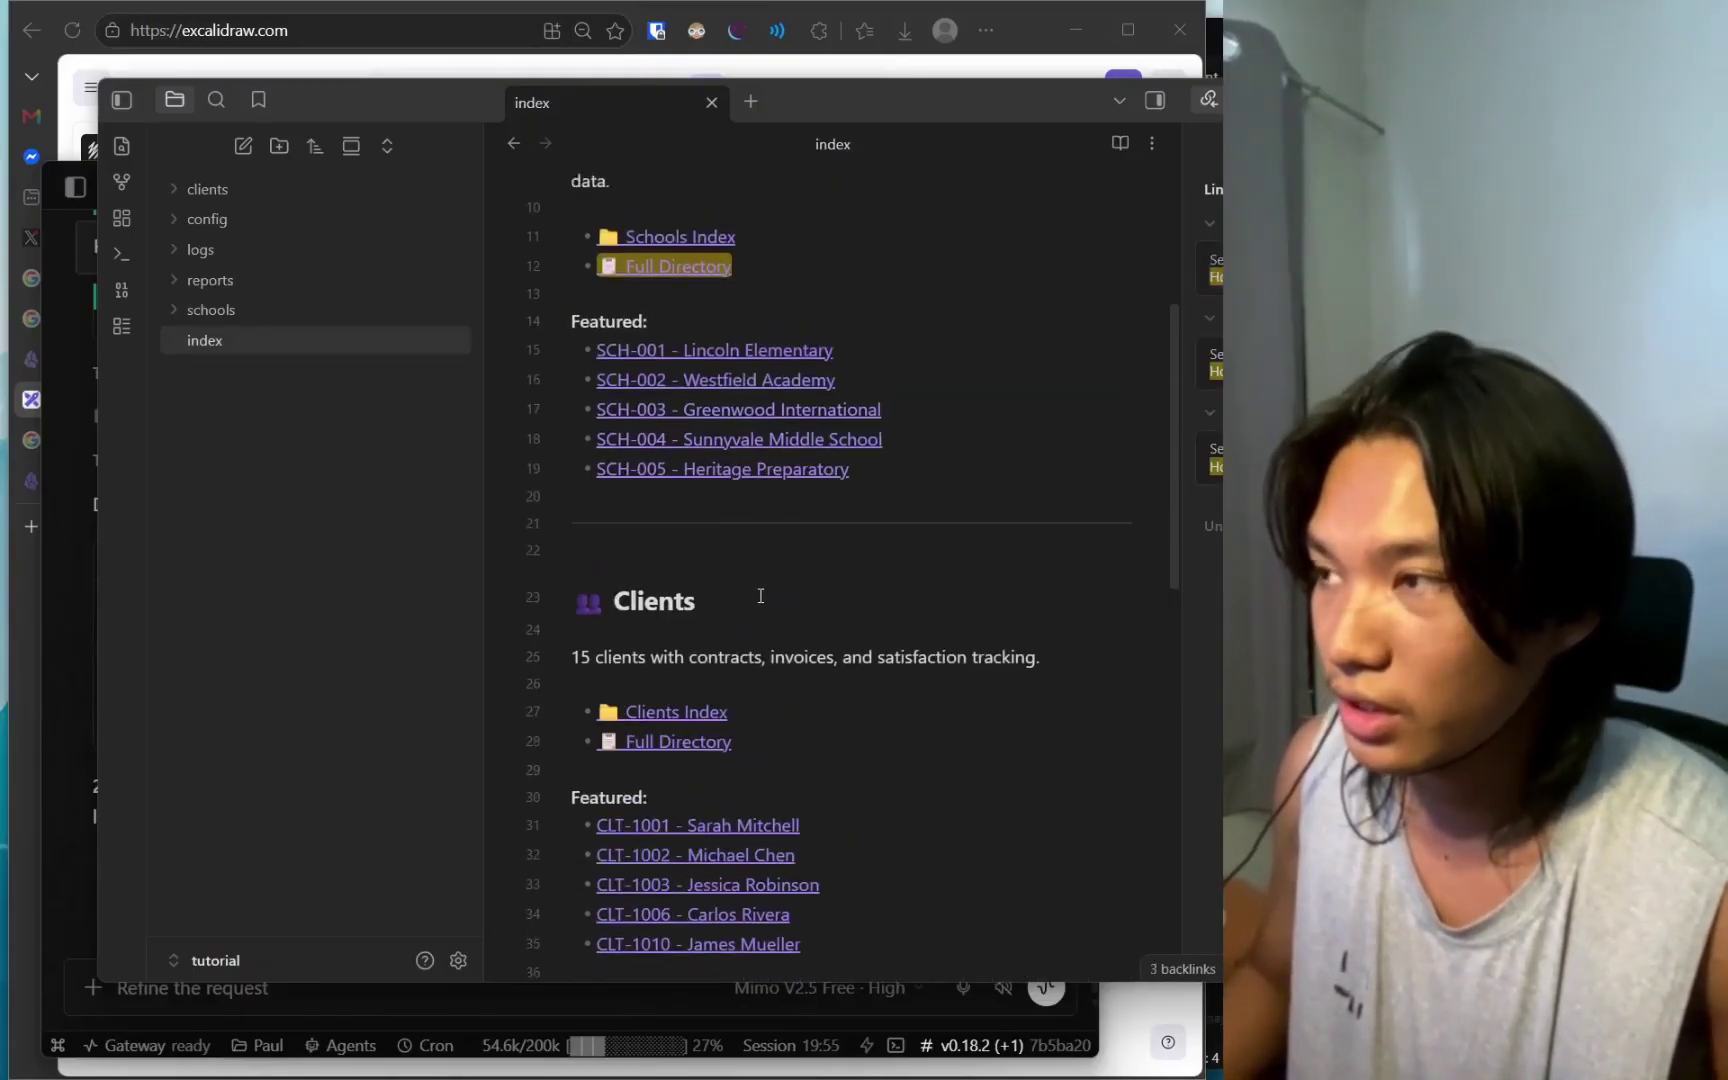
scroll(684, 360, "up", 1)
left_click(678, 325)
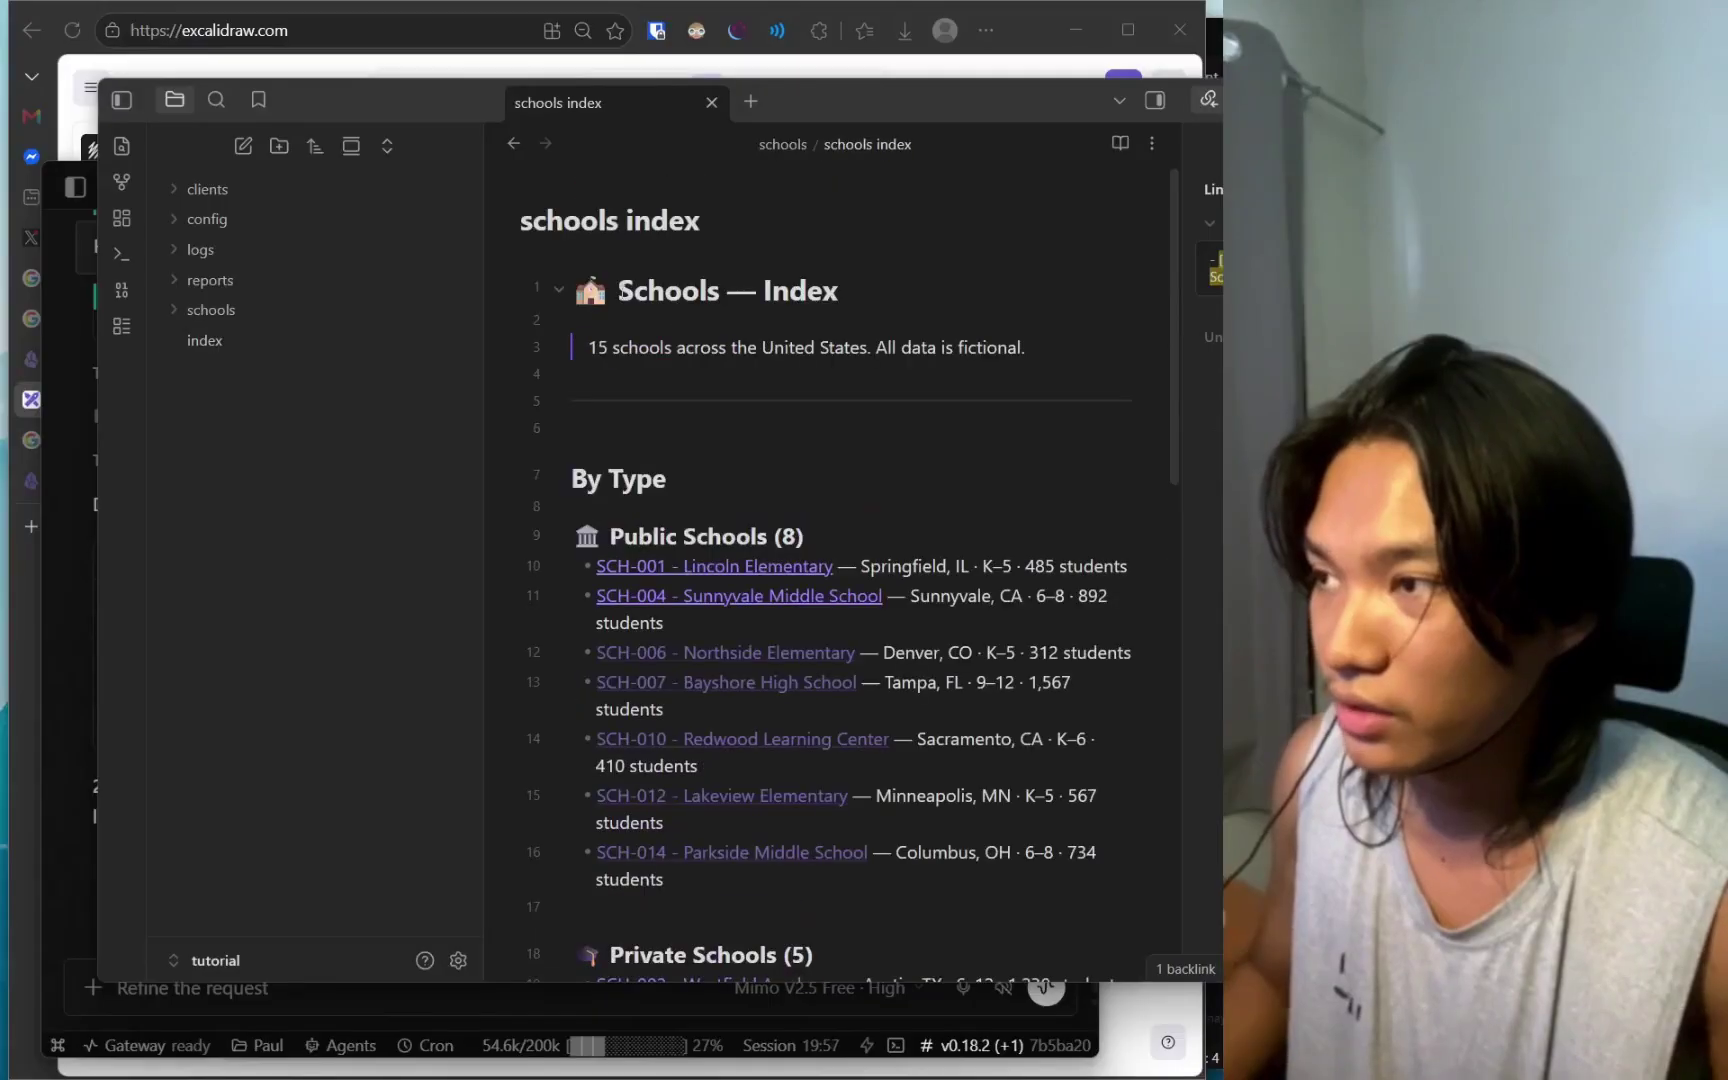
scroll(716, 540, "down", 3)
scroll(716, 540, "up", 3)
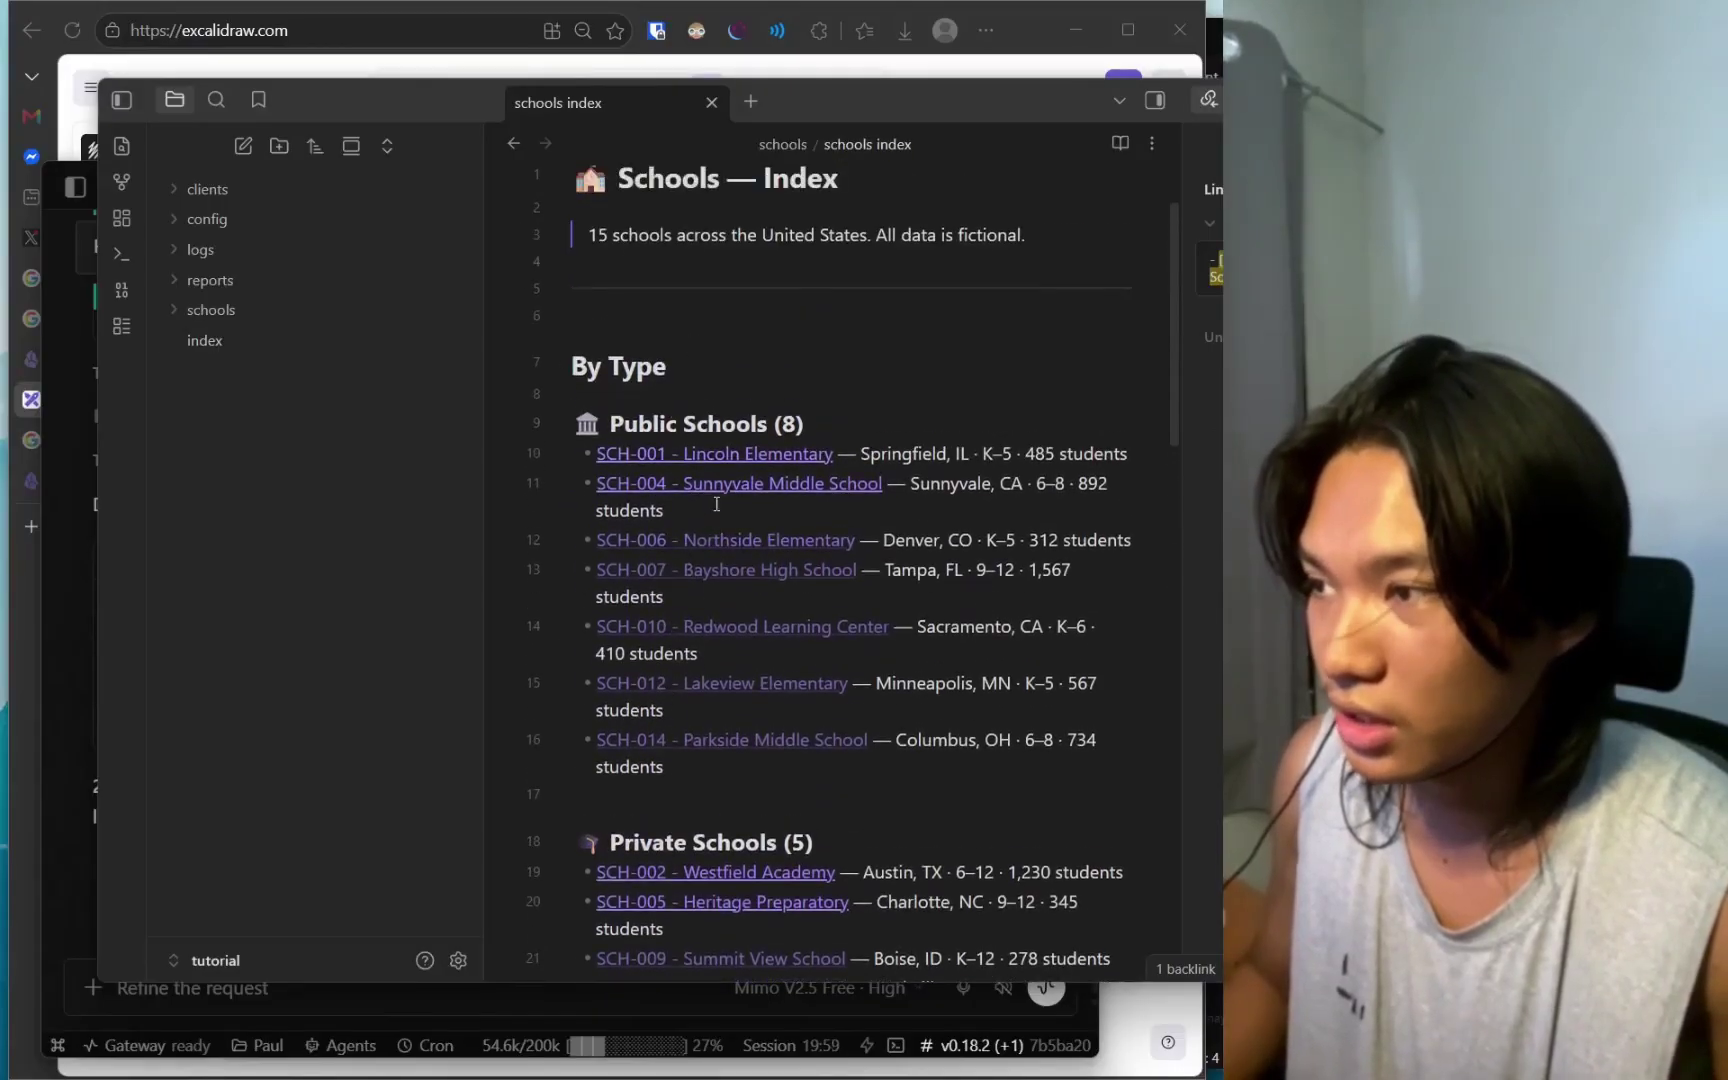
scroll(730, 480, "down", 3)
left_click(720, 375)
scroll(864, 549, "down", 5)
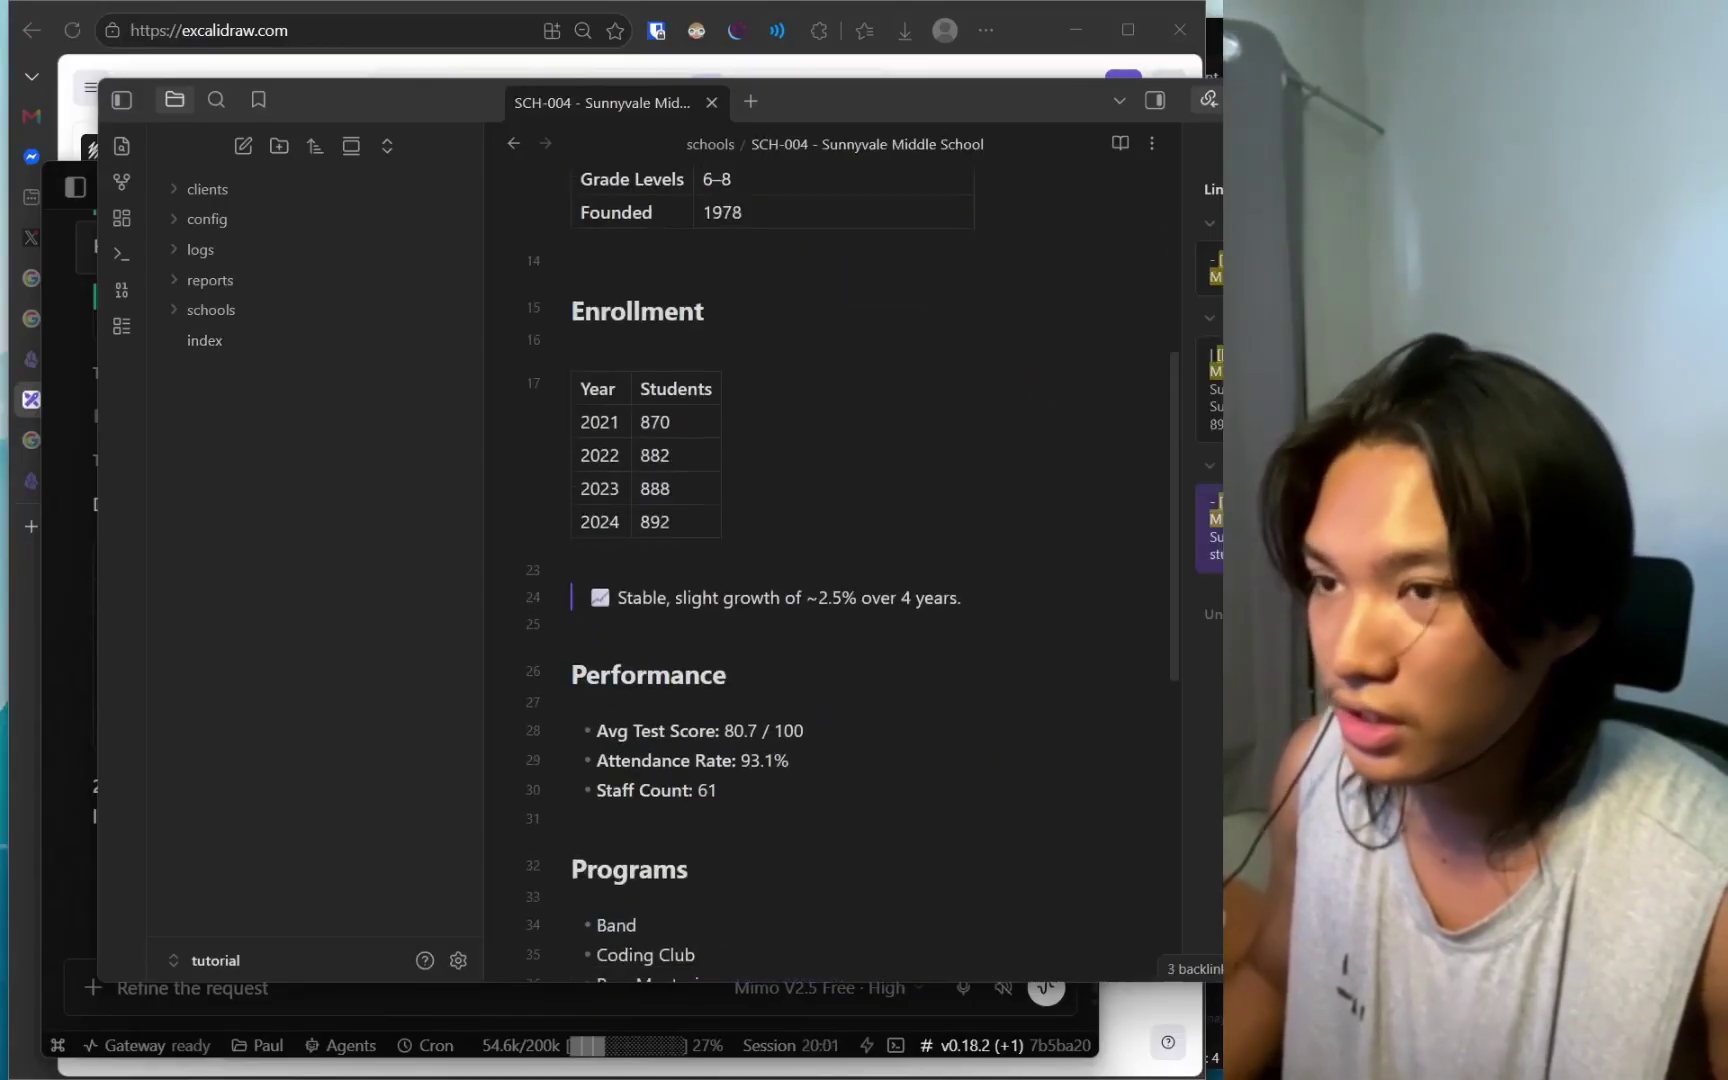
key("ctrl+alt+Left")
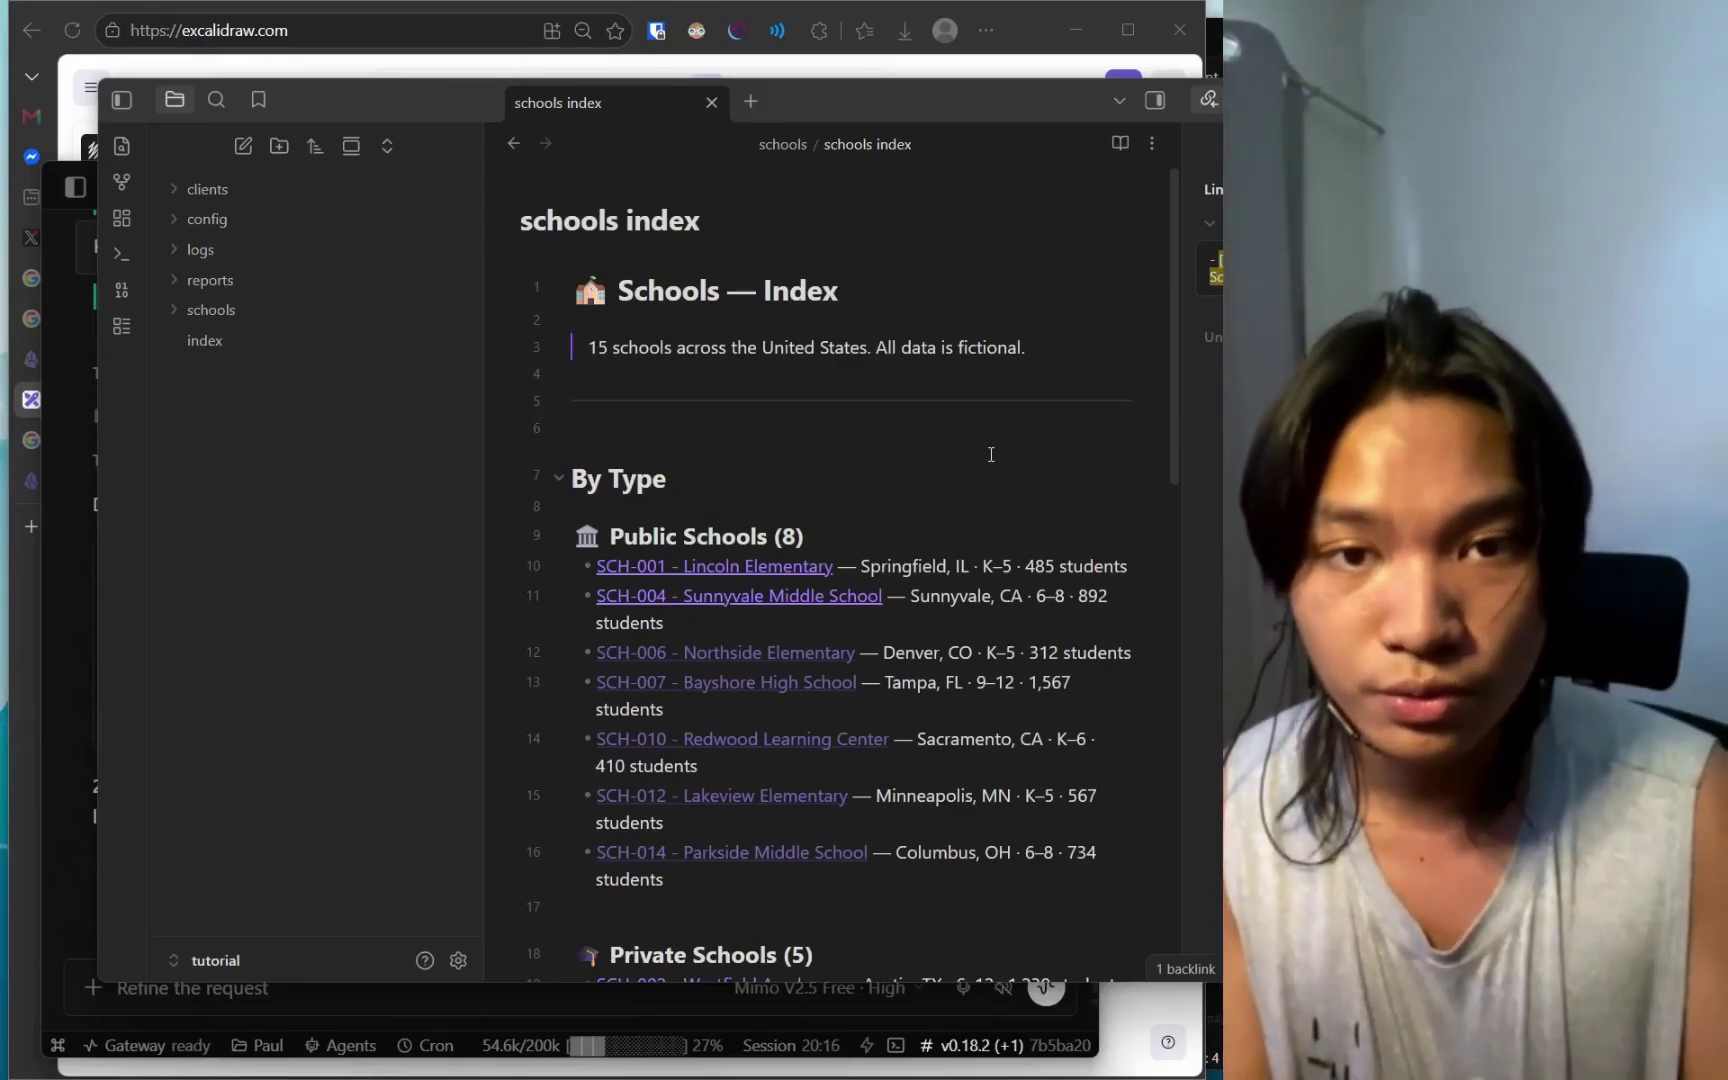
Switch to the Excalidraw board, underline and circle the word claudecode freehand, and undo both strokes.
key("alt+Tab")
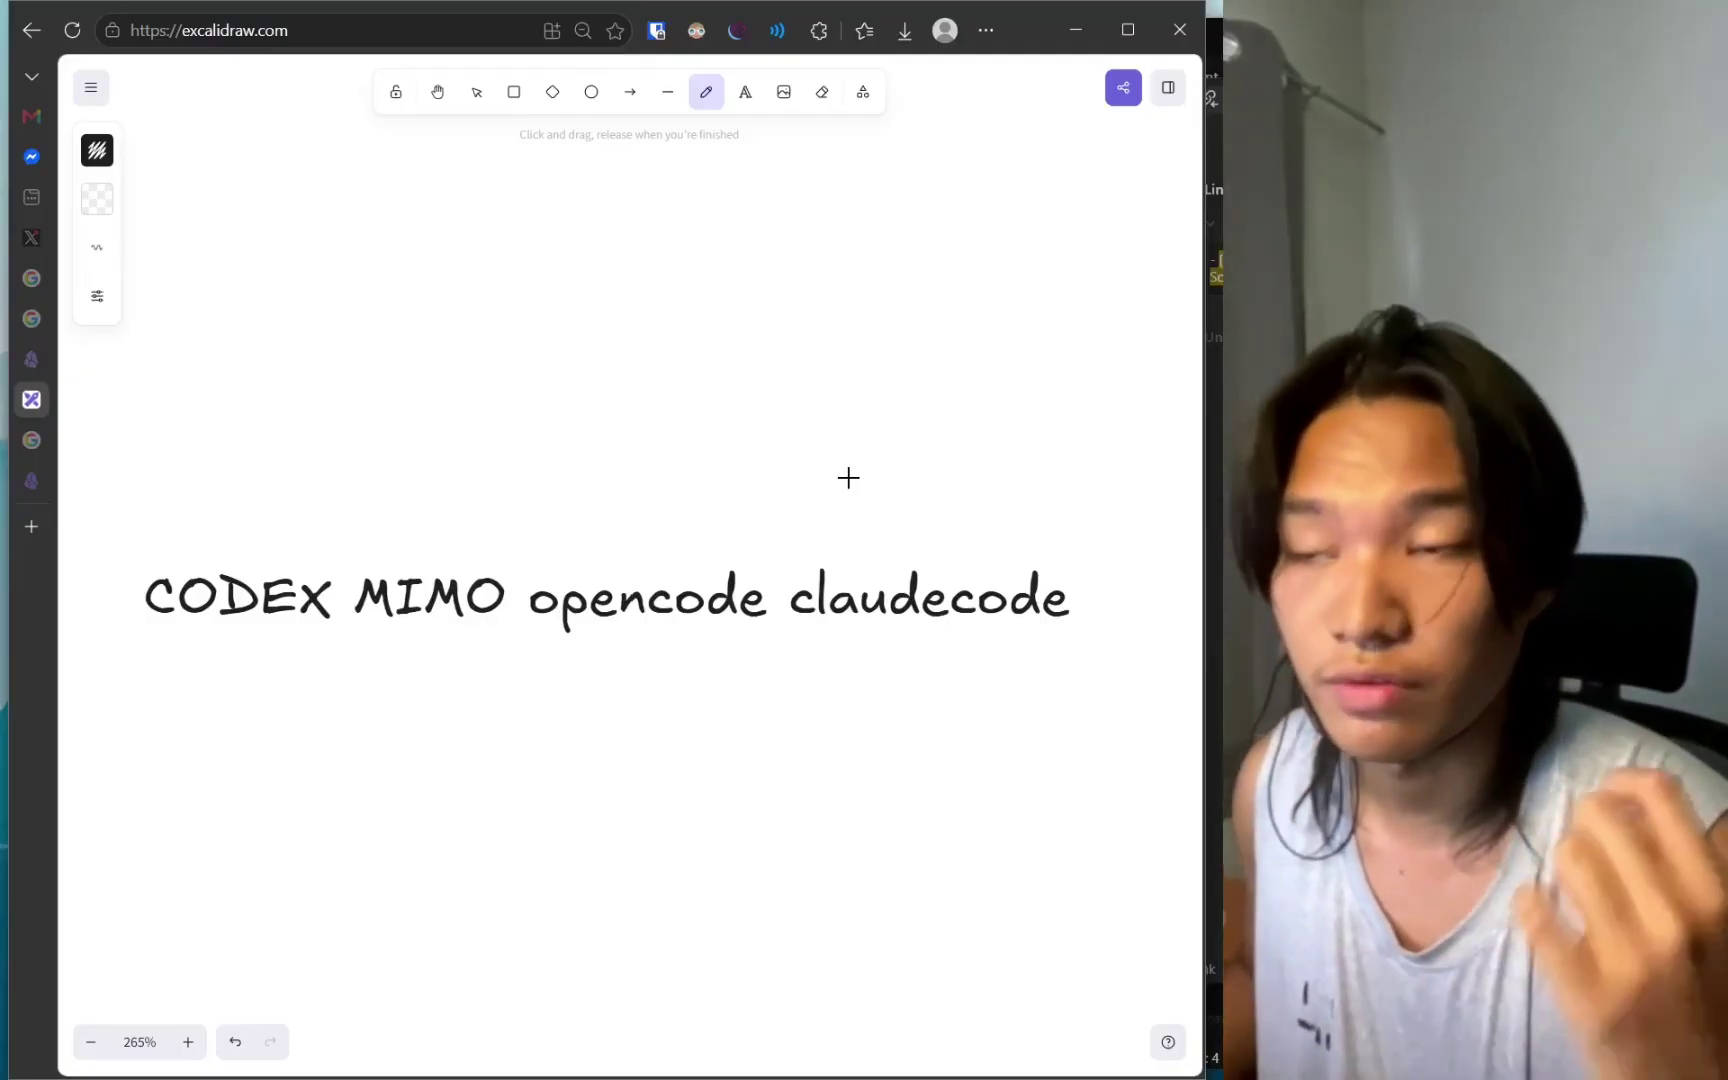
left_click_drag(771, 494, 737, 447)
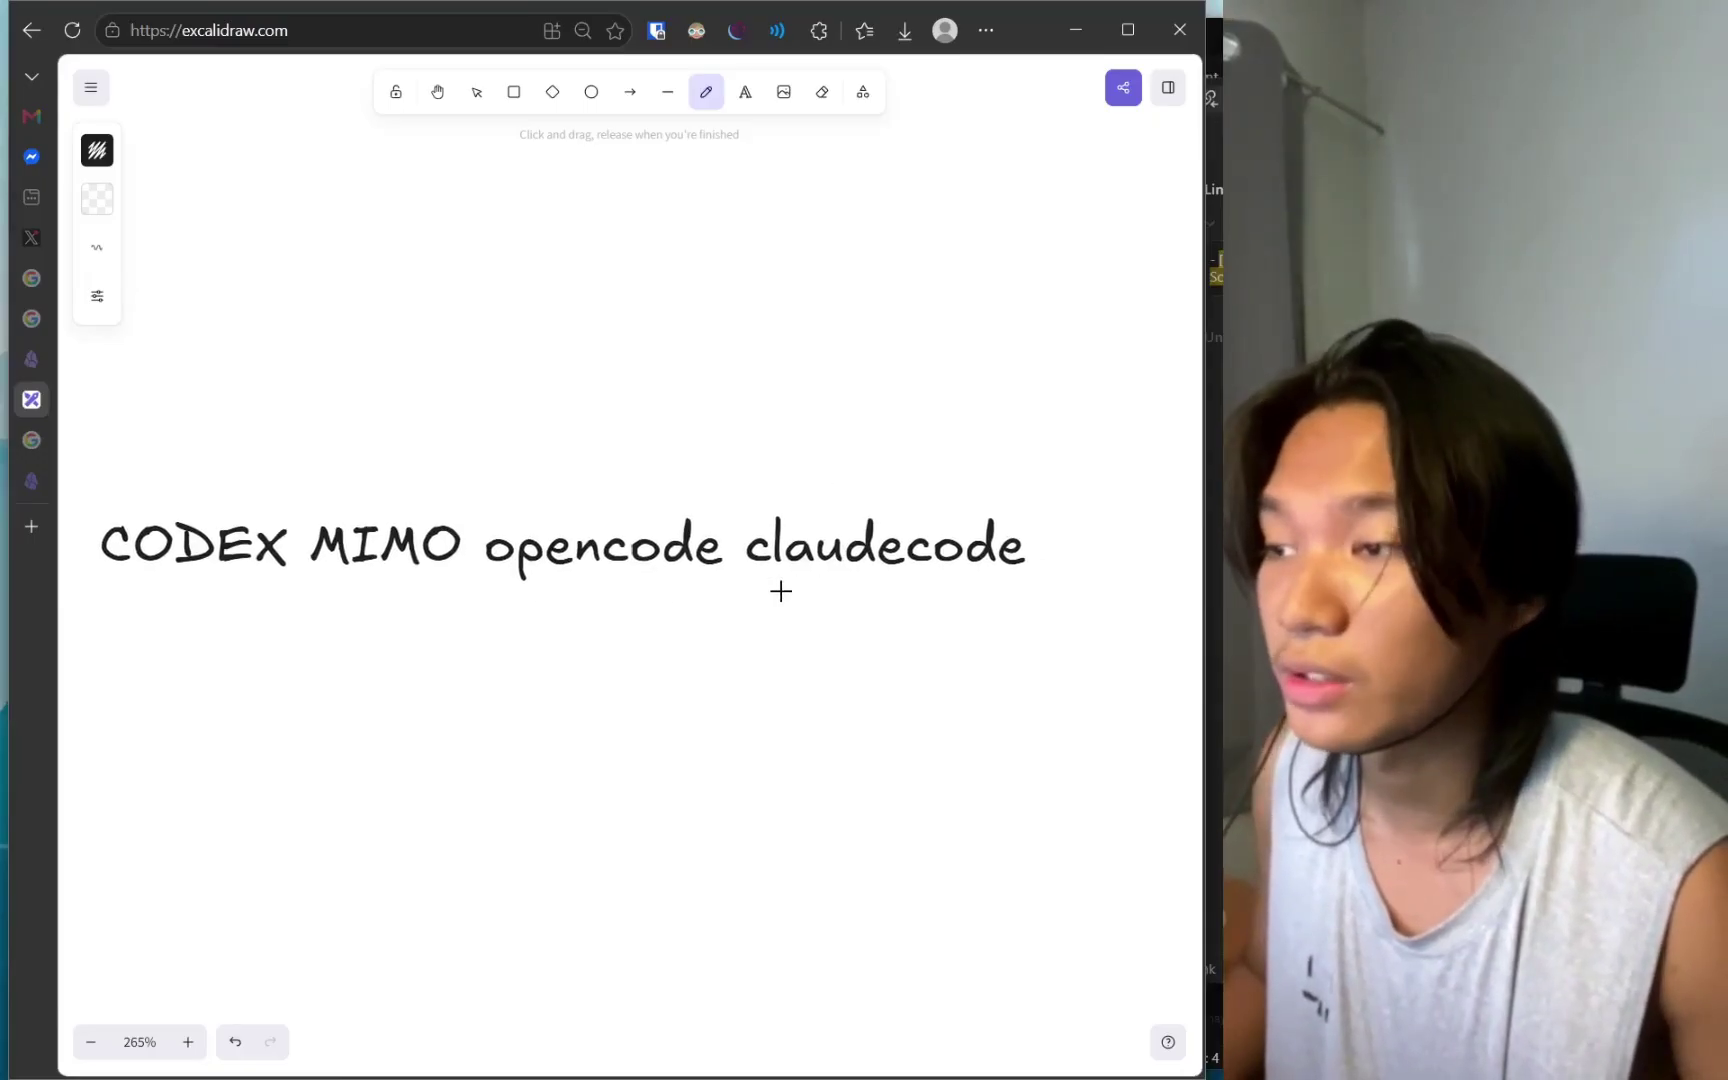
left_click_drag(750, 573, 915, 597)
left_click_drag(1058, 588, 1016, 606)
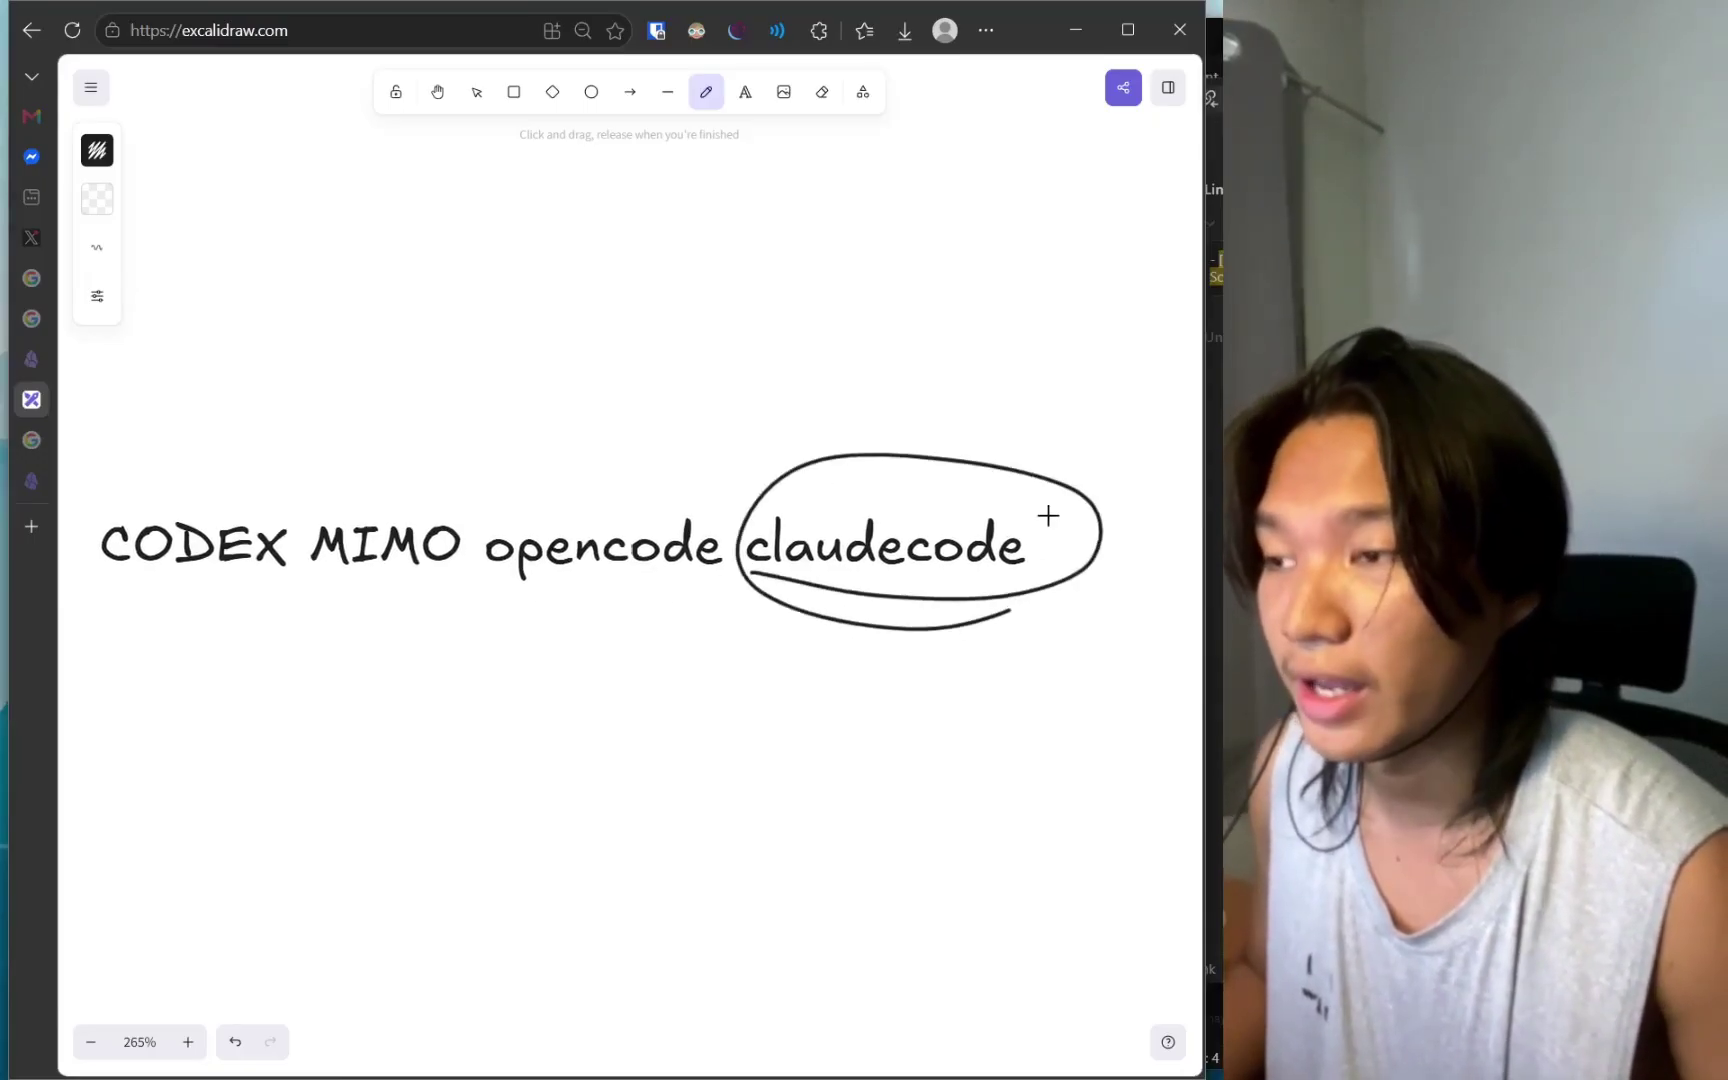
key("ctrl+z")
key("ctrl+z")
left_click_drag(700, 387, 749, 455)
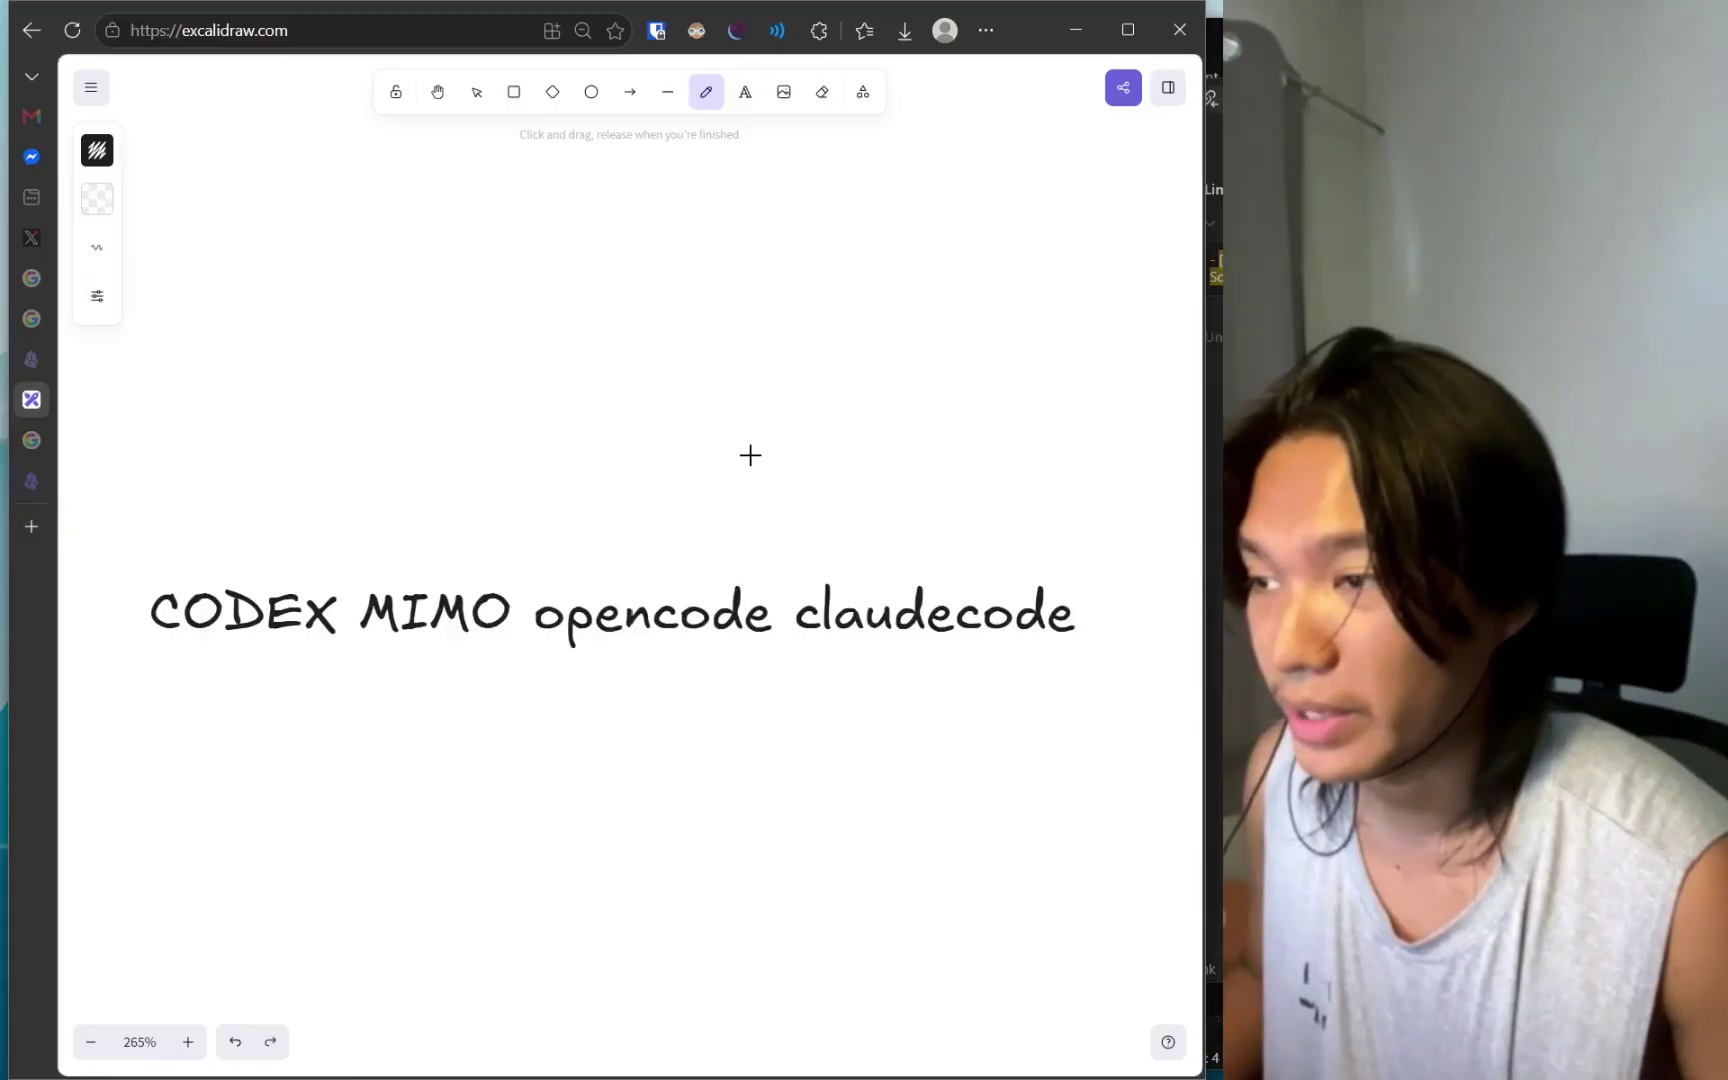
left_click_drag(669, 501, 735, 420)
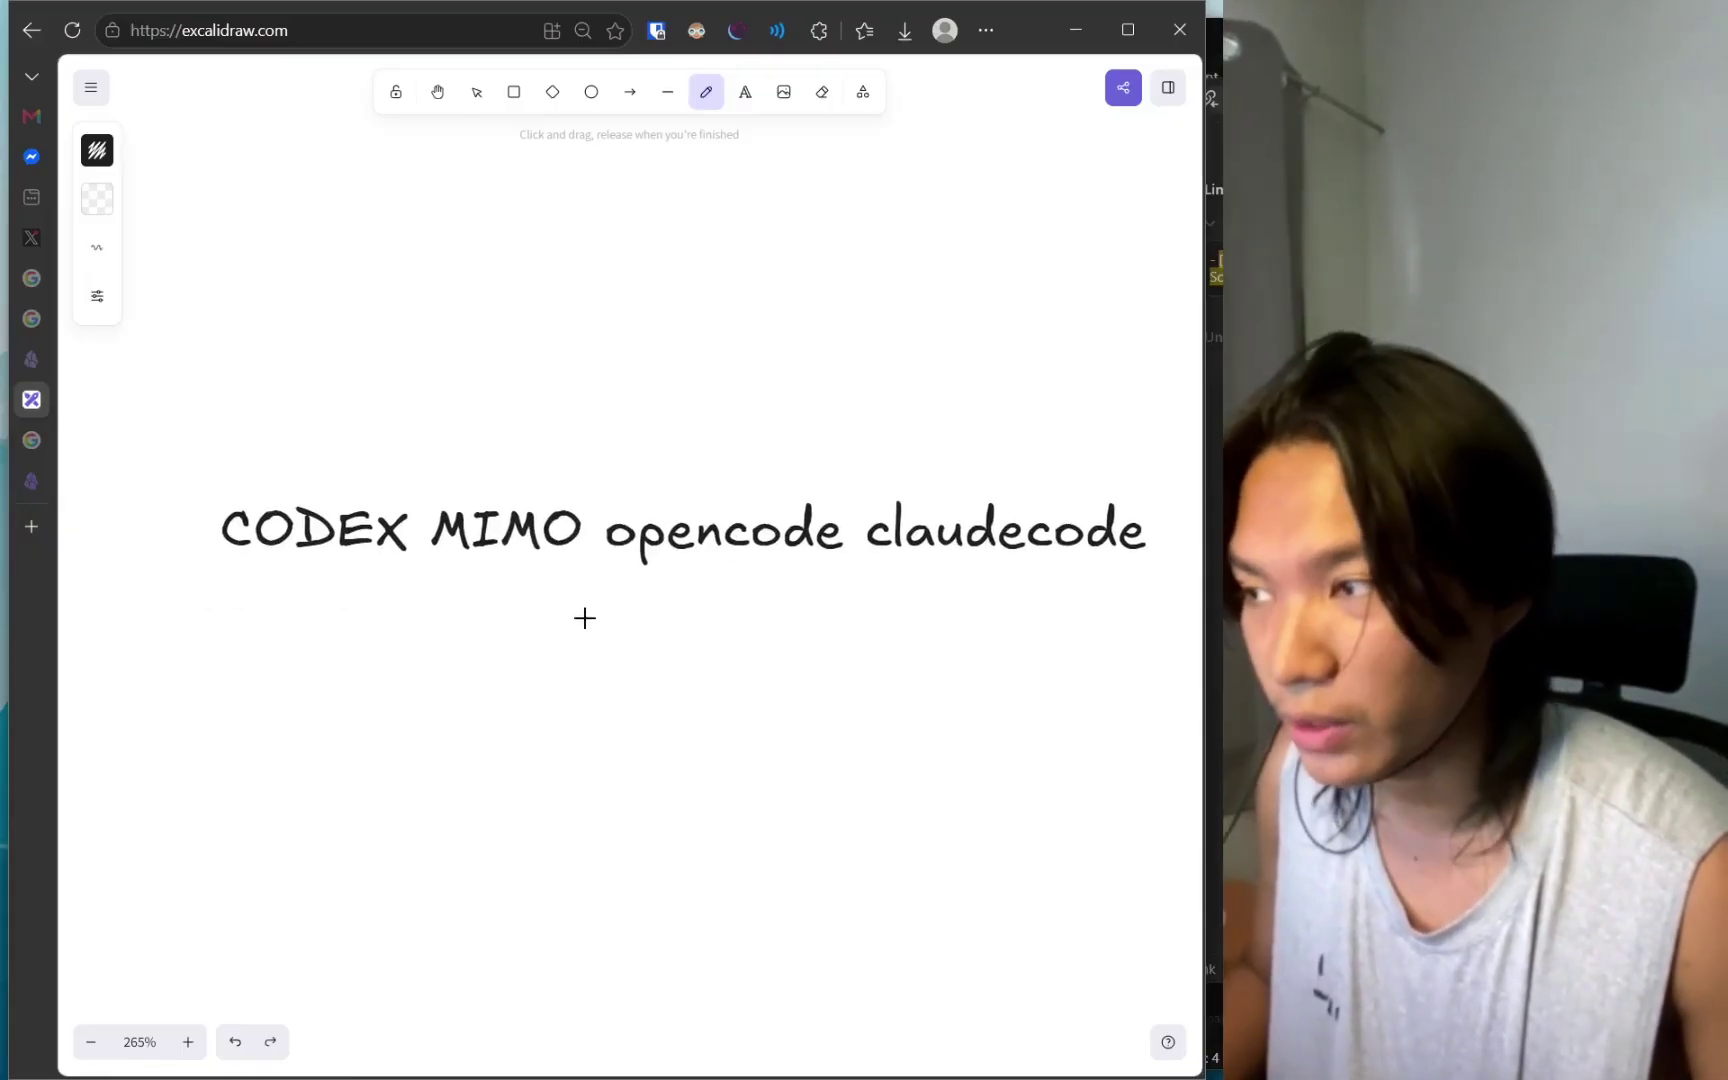
Underline opencode and circle MIMO and CODEX freehand on the board, and undo the last stroke.
left_click_drag(587, 598, 850, 571)
left_click_drag(600, 385, 737, 400)
mouse_move(548, 575)
left_mouse_down()
mouse_move(702, 609)
mouse_move(618, 621)
left_mouse_up()
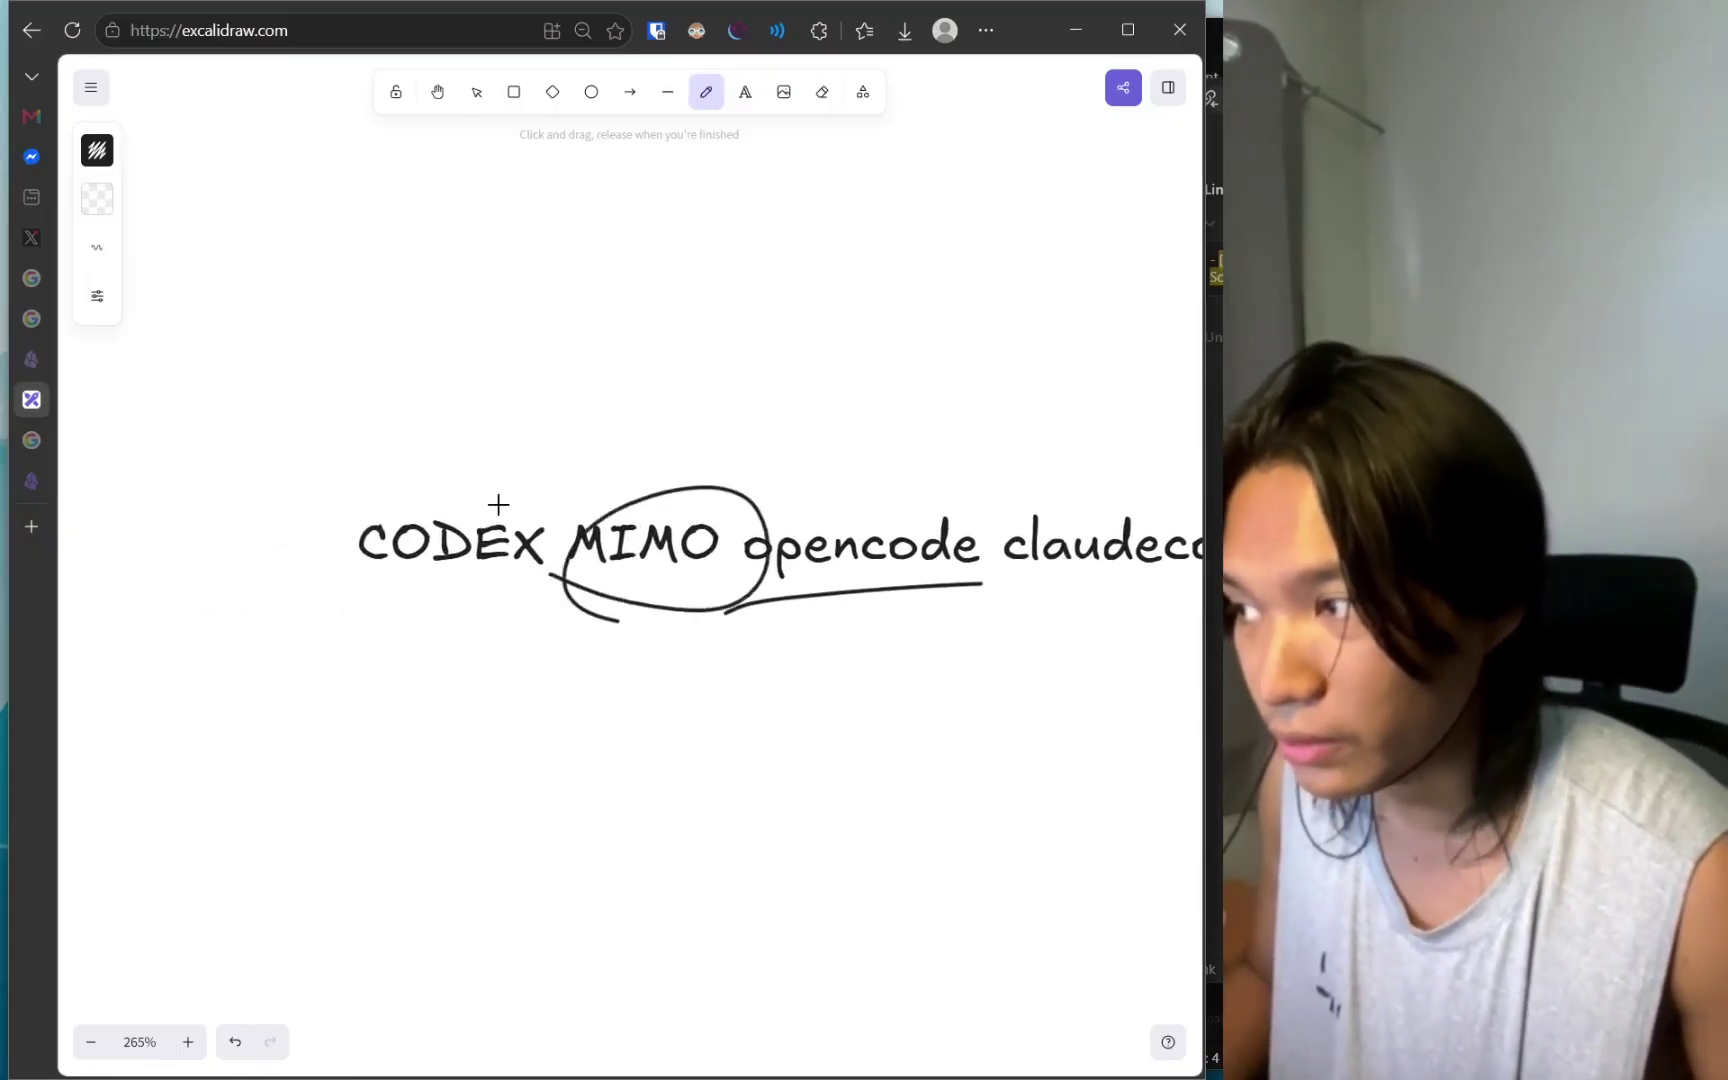
mouse_move(494, 501)
left_mouse_down()
mouse_move(301, 374)
mouse_move(480, 440)
left_mouse_up()
key("ctrl+z")
Switch to the PowerShell terminal, change to the wiki folder on drive D, and start the pi agent there.
key("alt+Tab")
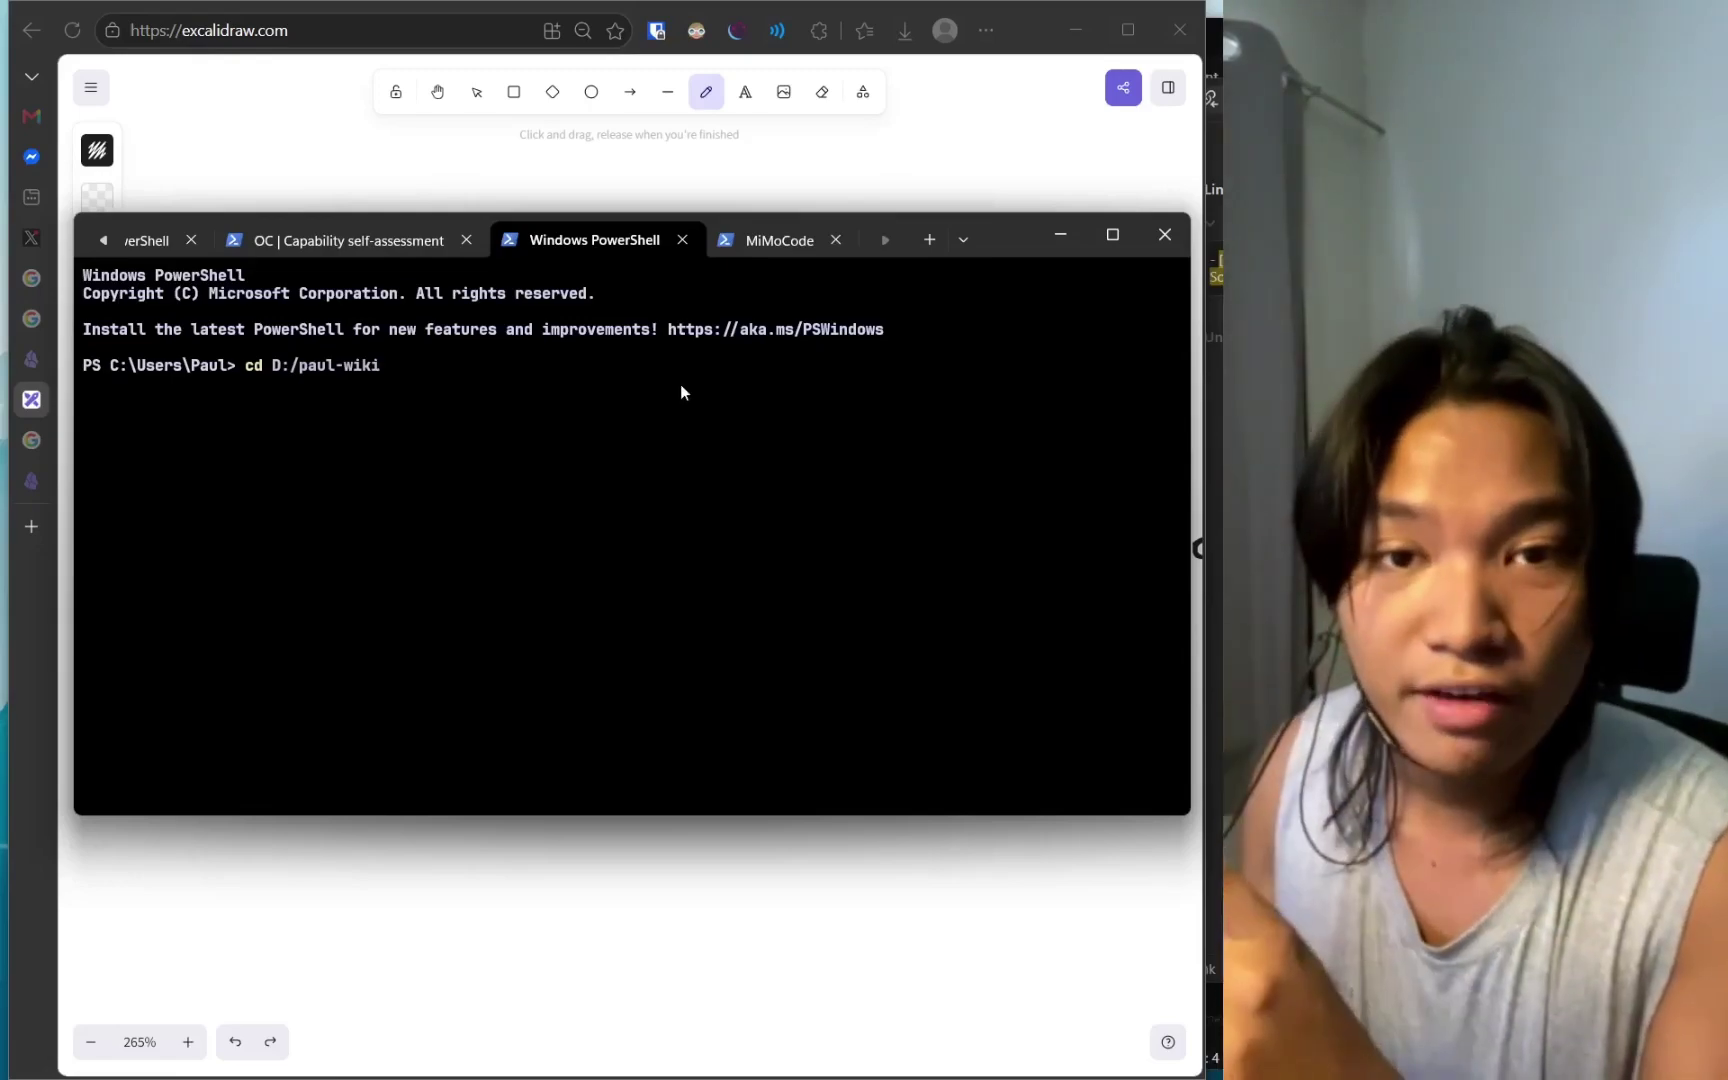
left_click_drag(975, 234, 925, 124)
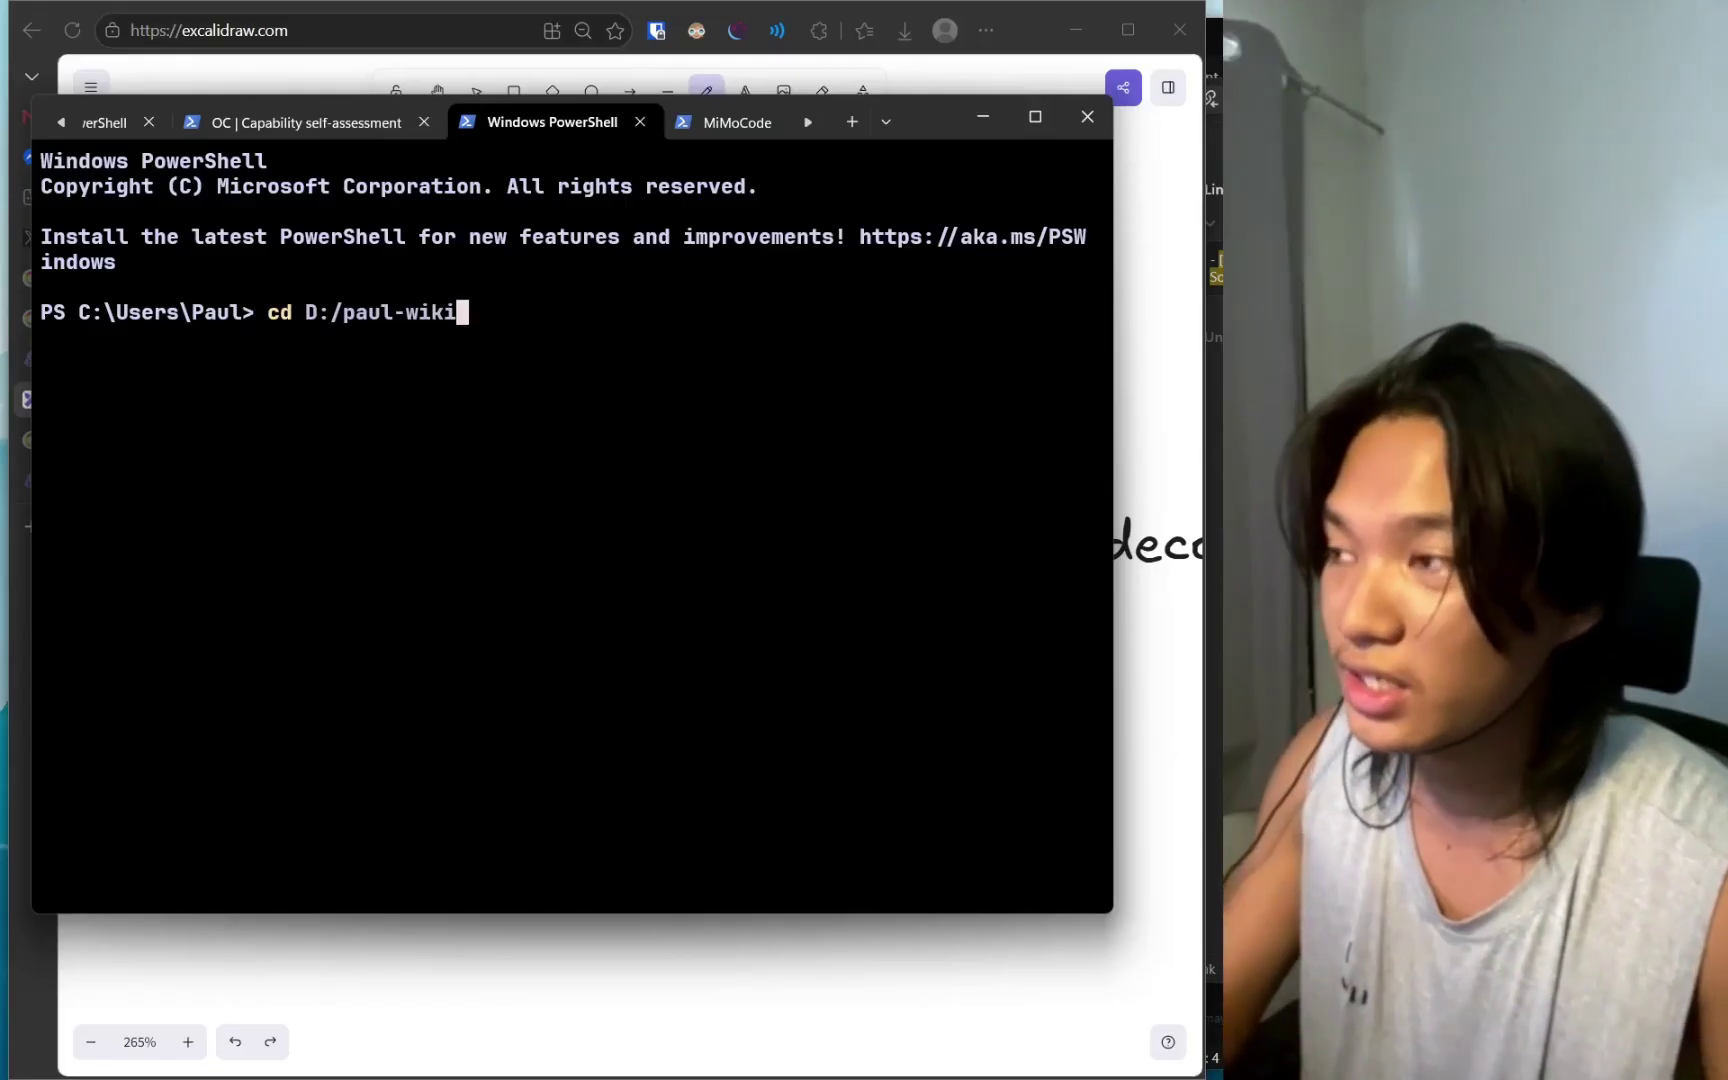
key("Return")
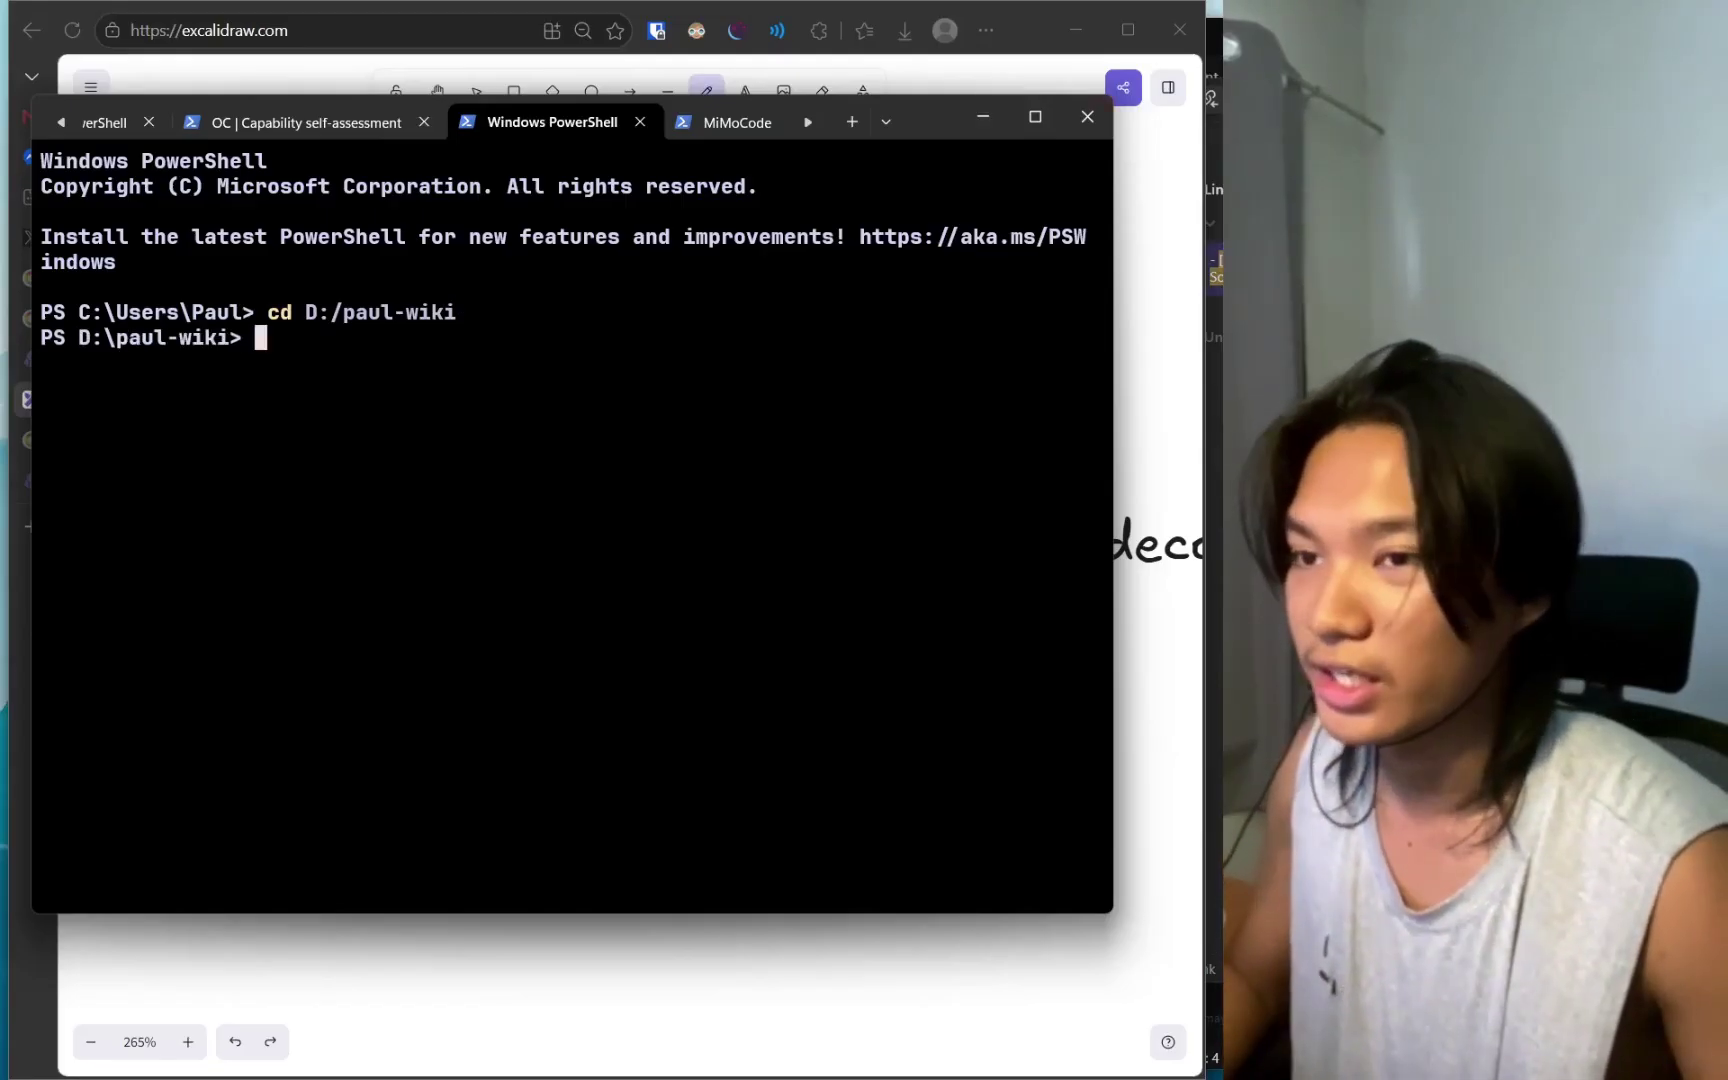
key("alt+Tab")
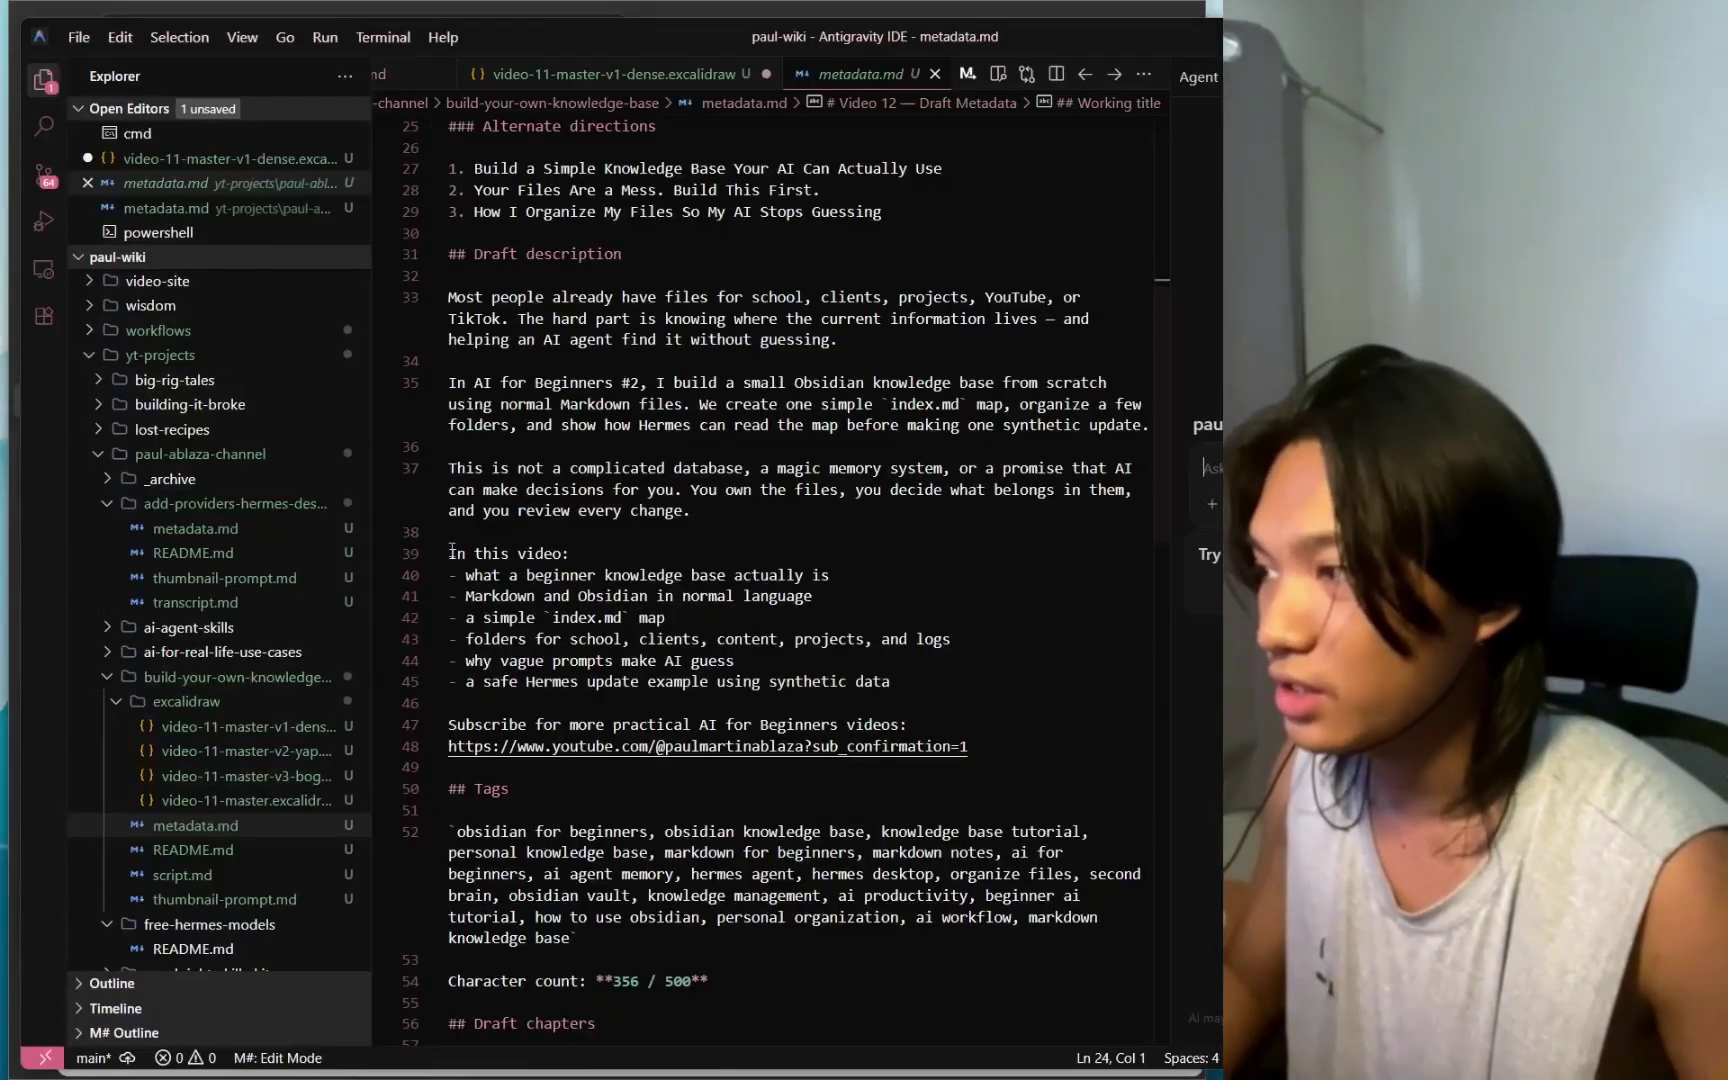
key("alt+Tab")
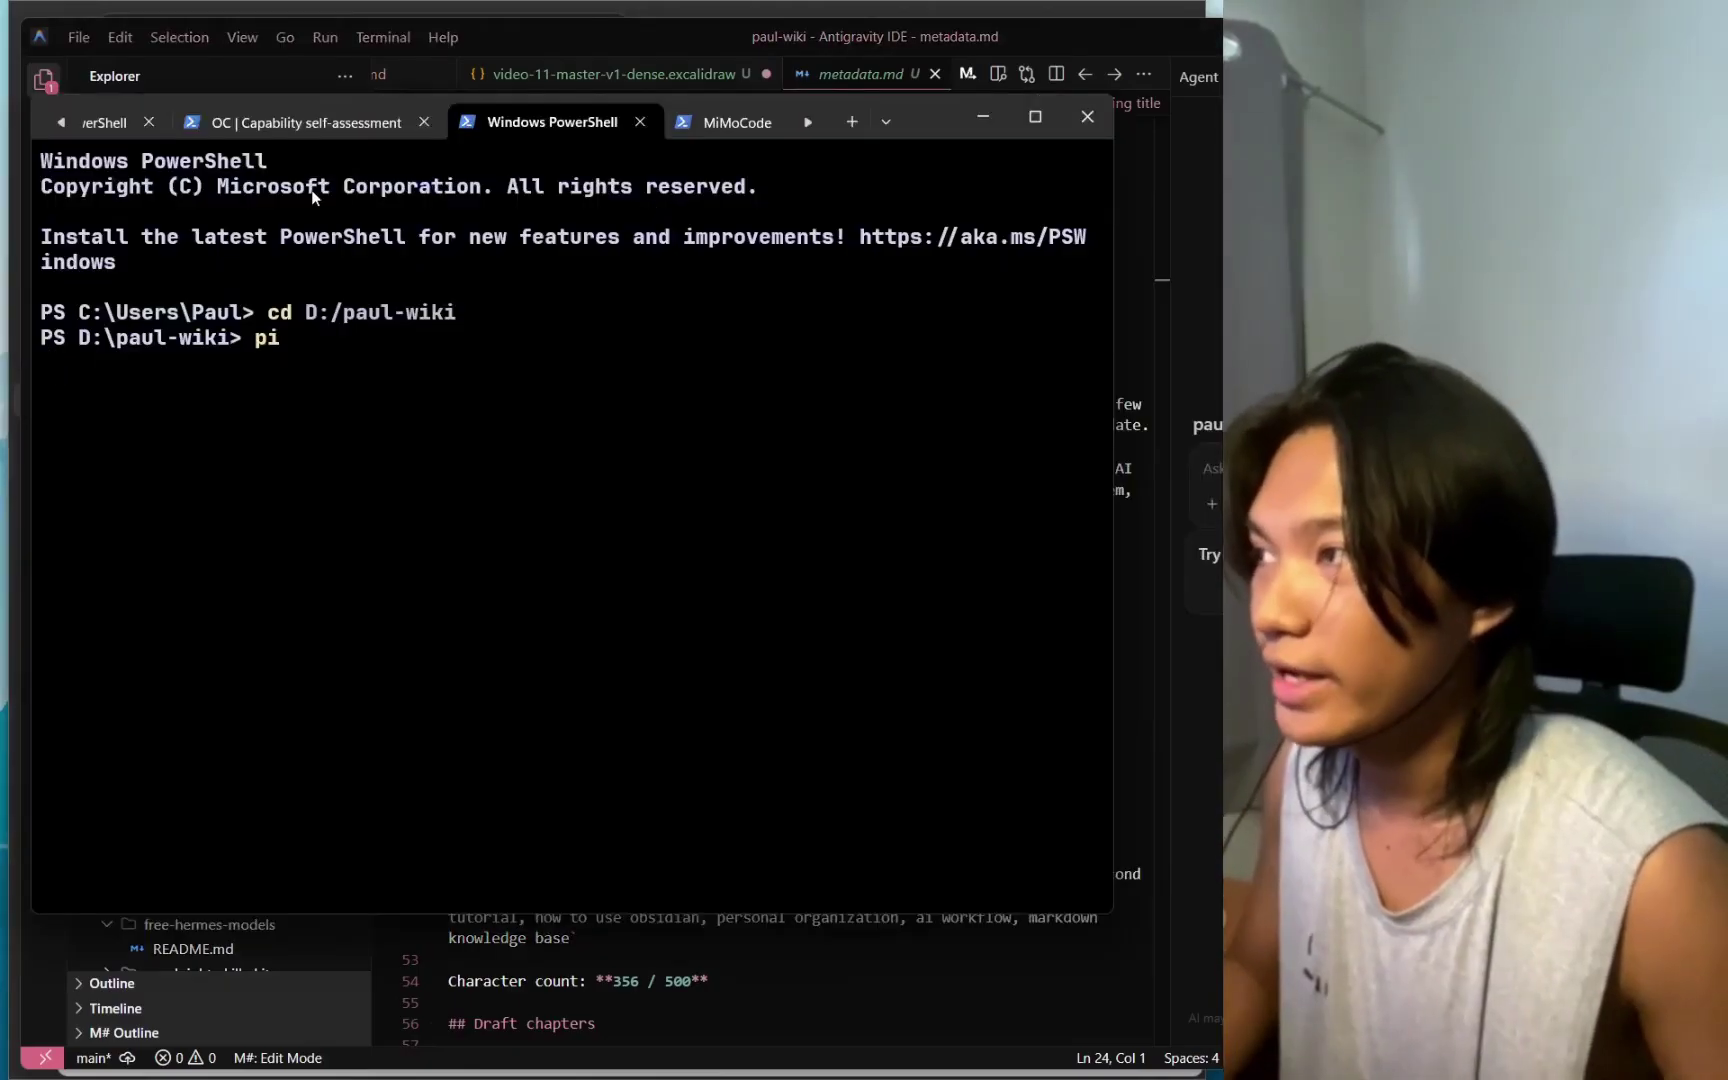
Ask MiMoCode "do you know what is my video 11 and what is it about".
left_click(300, 122)
left_click(738, 124)
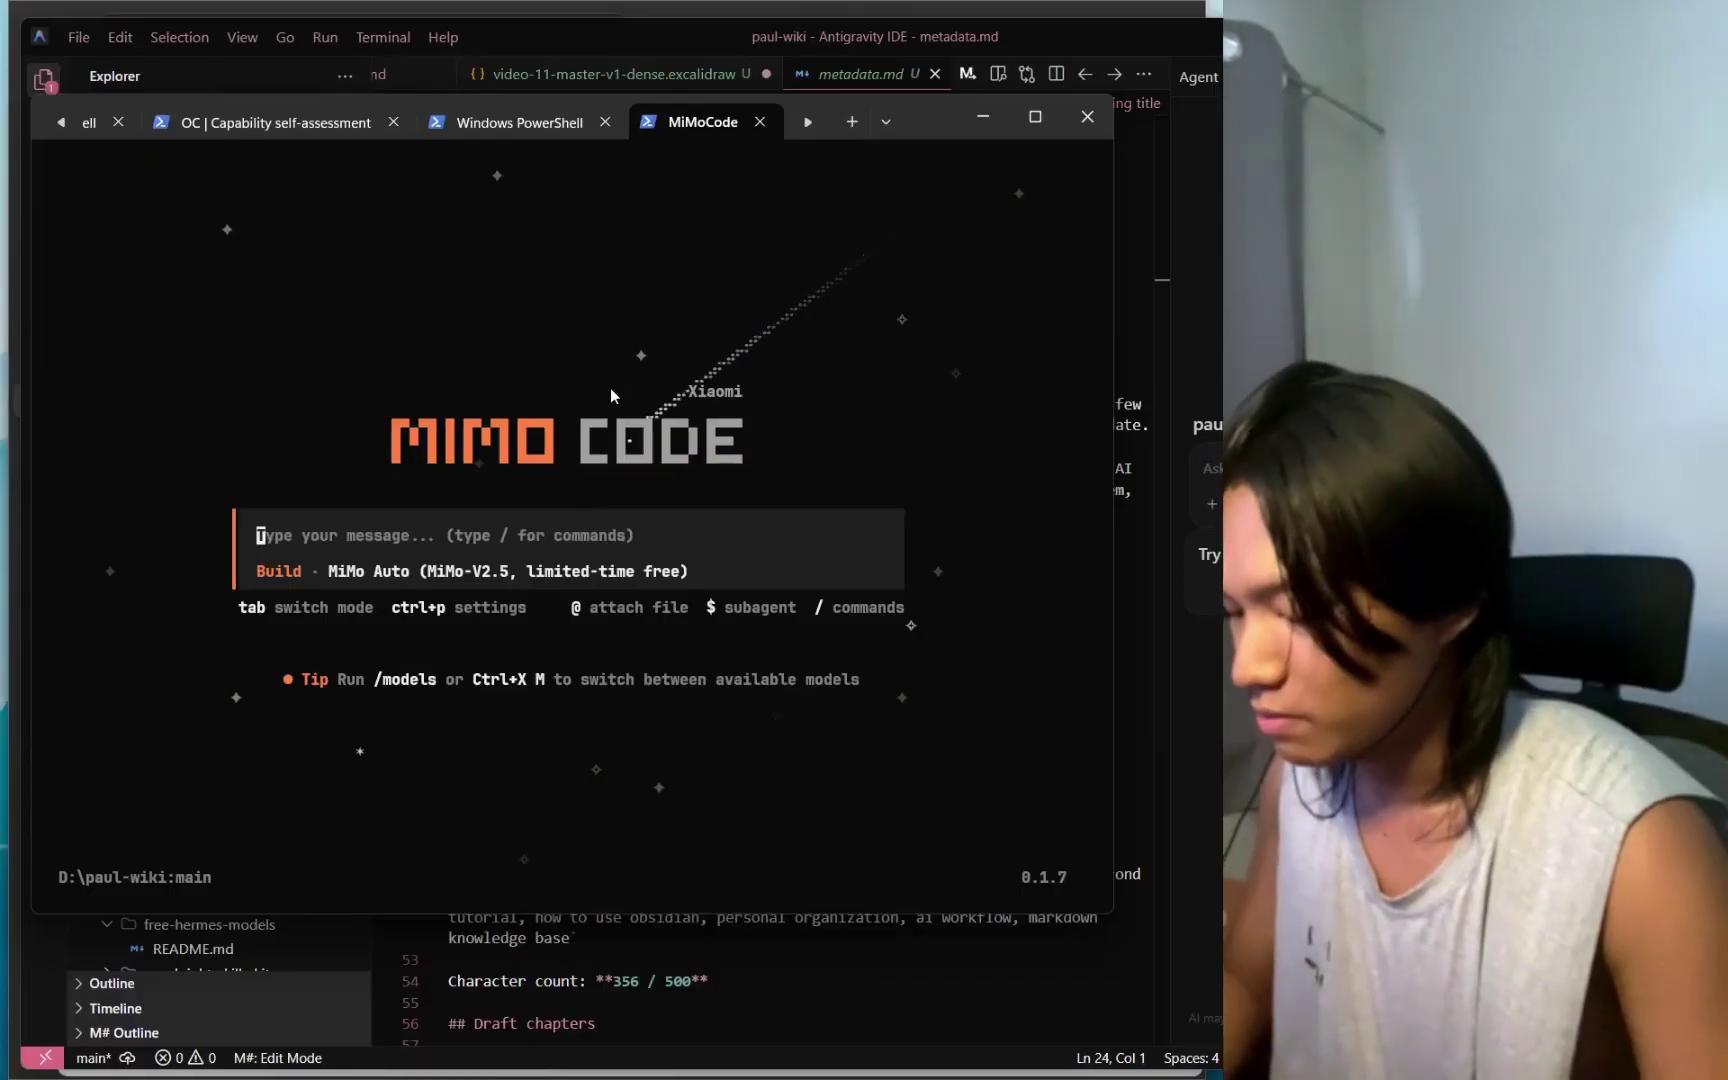
type("do you kno")
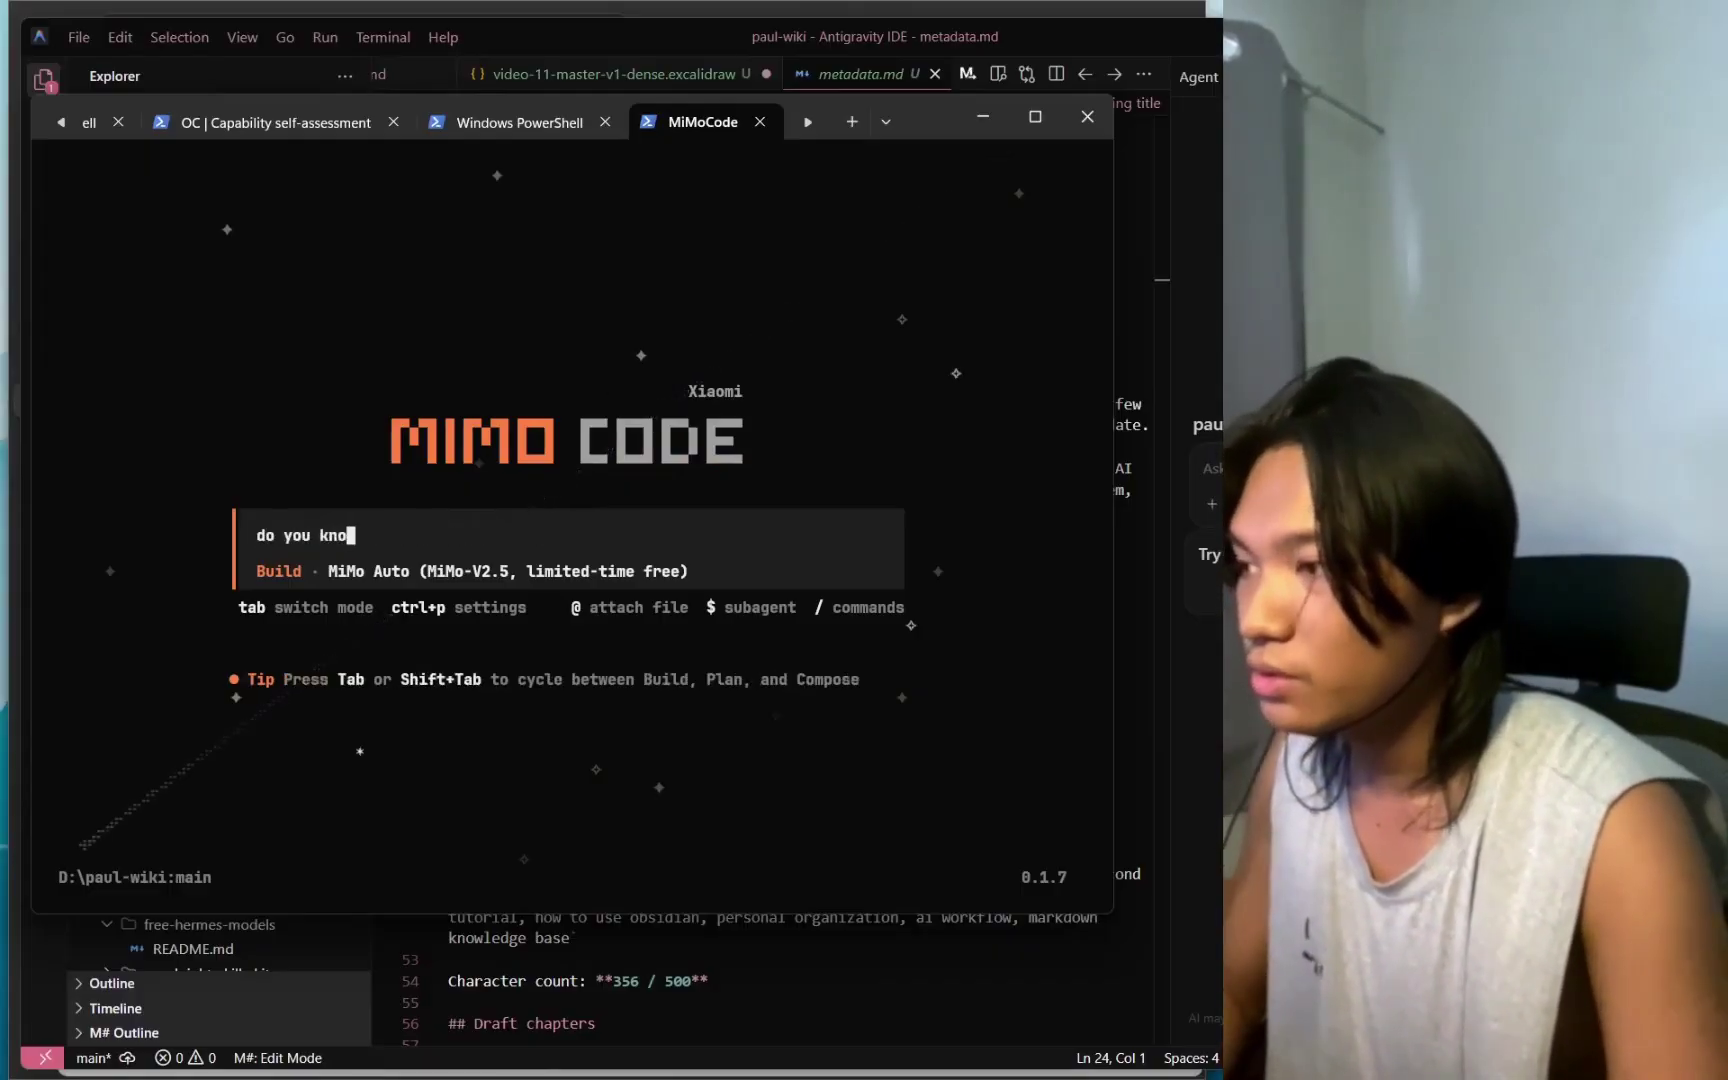
type("w what is my vid")
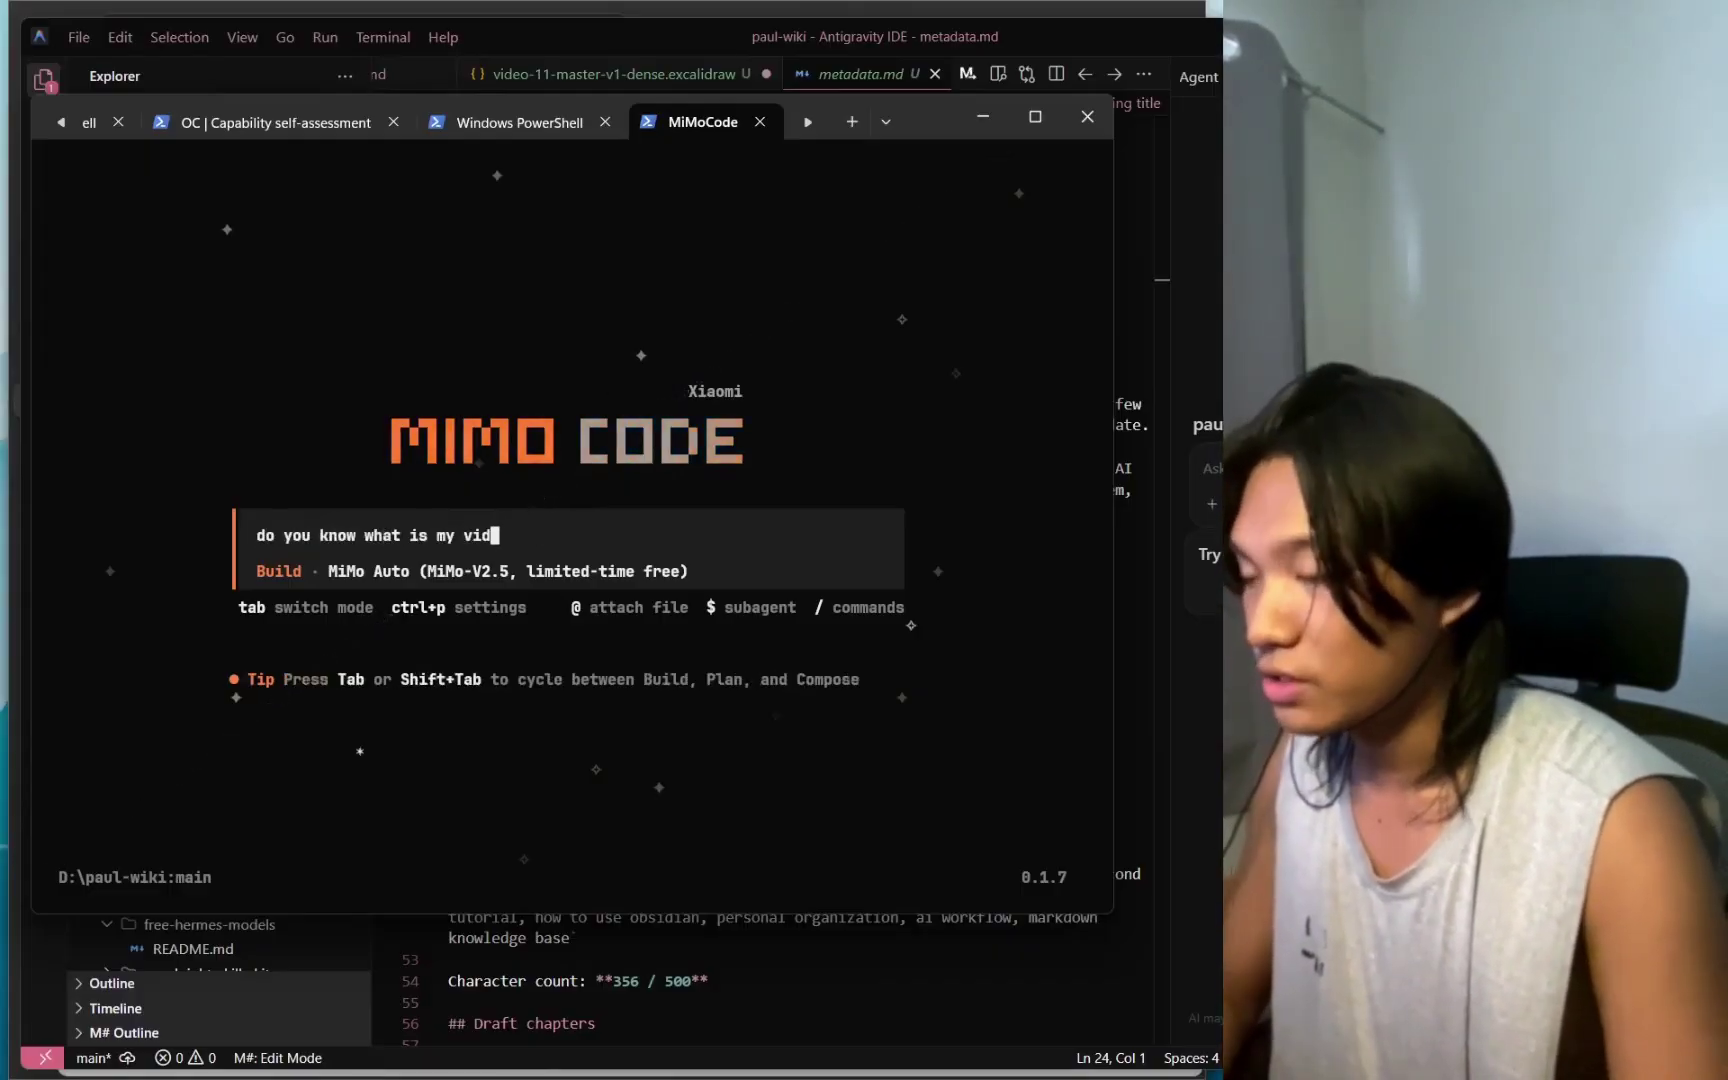
type("eo 11")
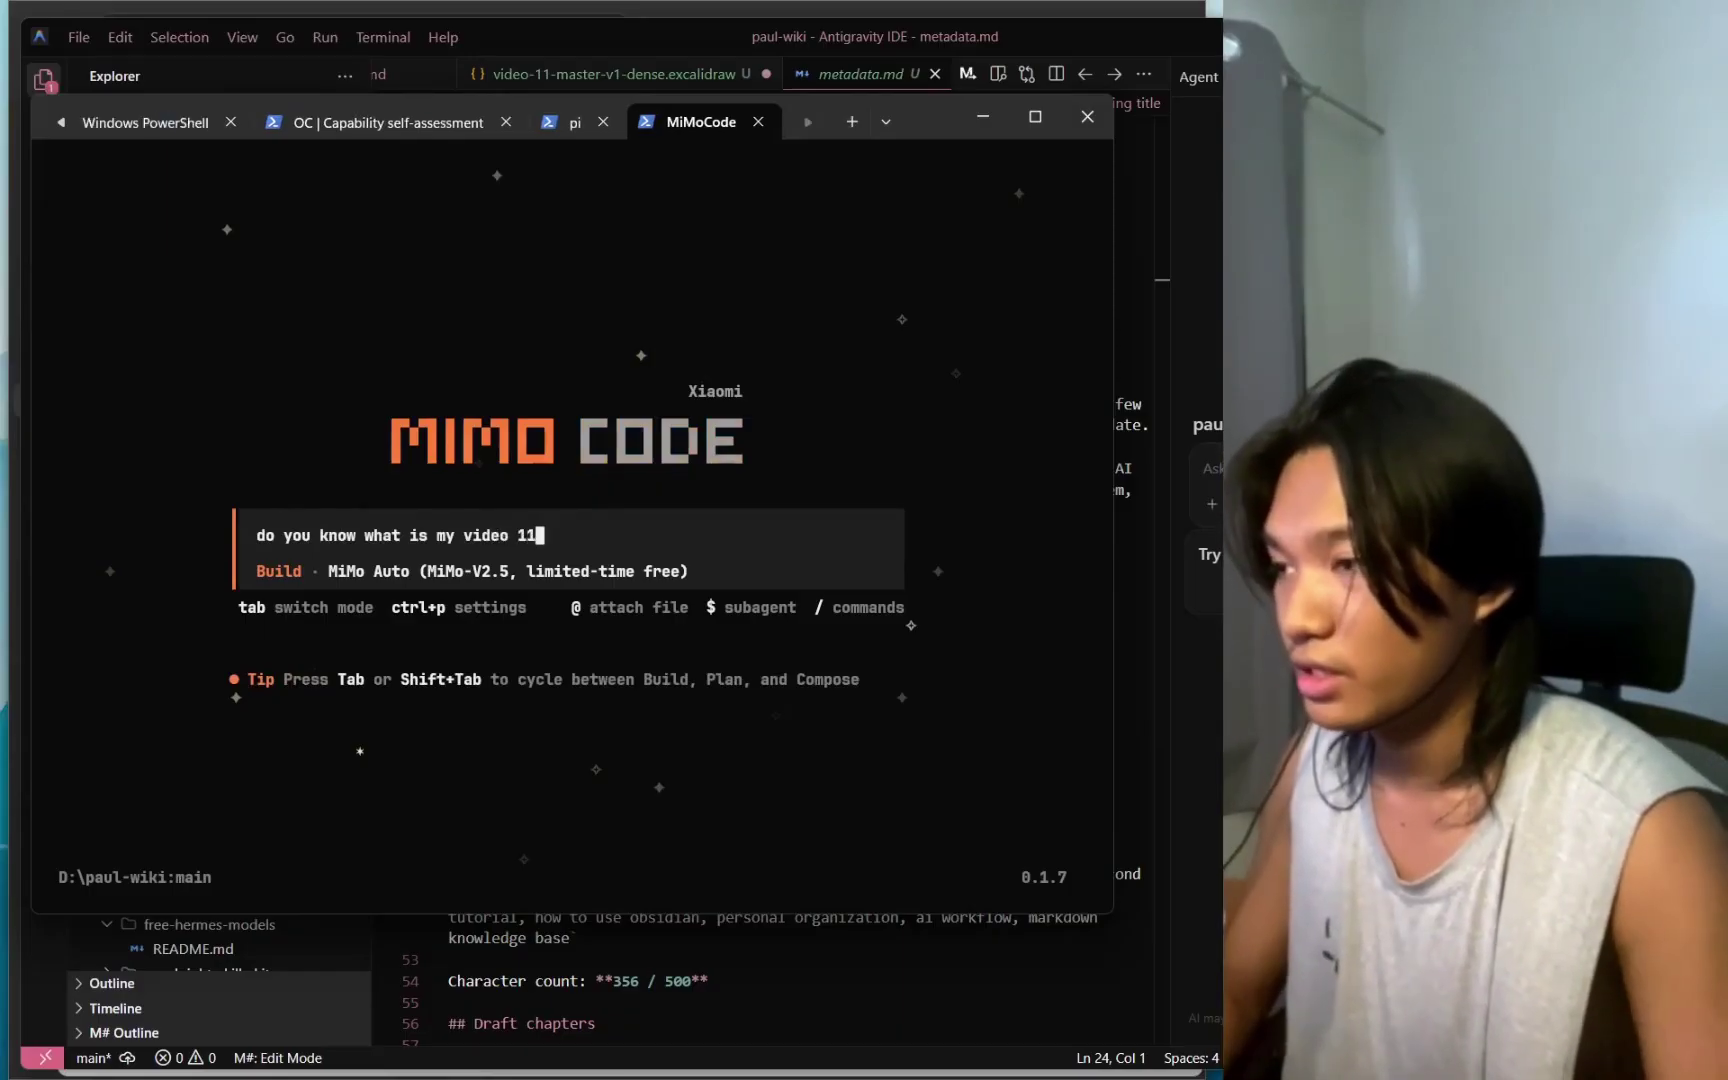
type(" and what is it about")
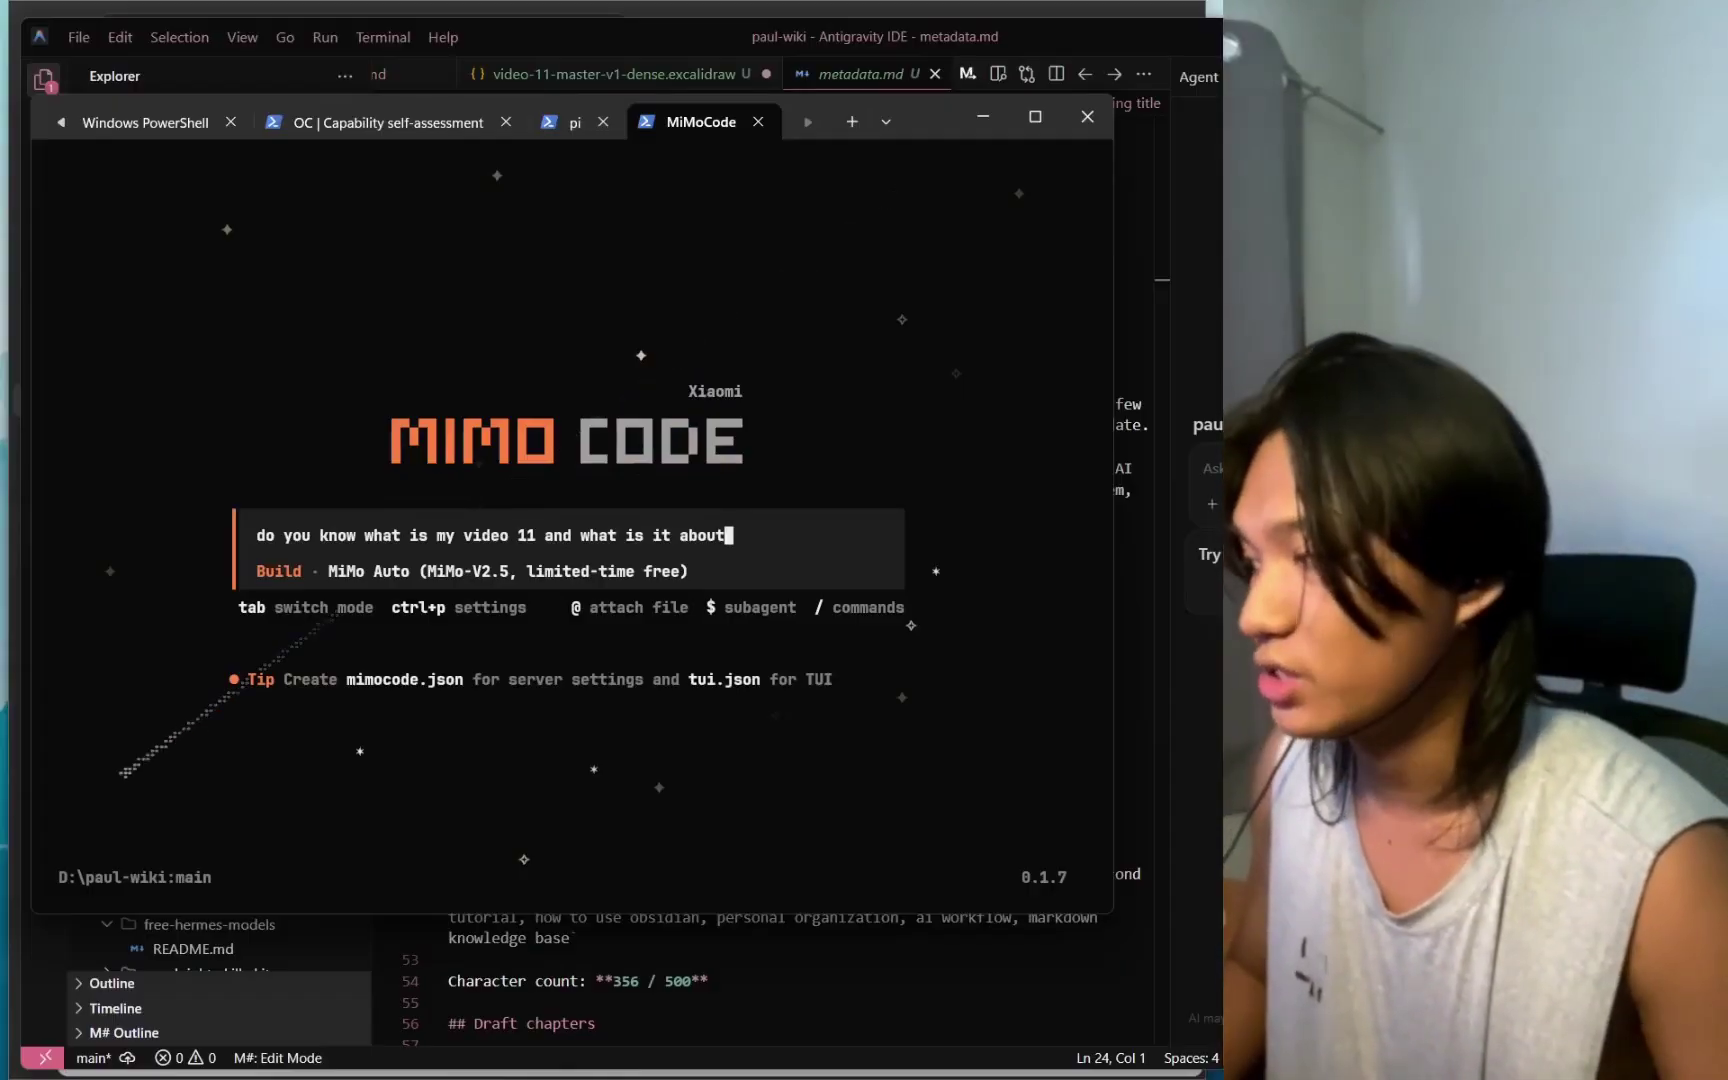
key("Return")
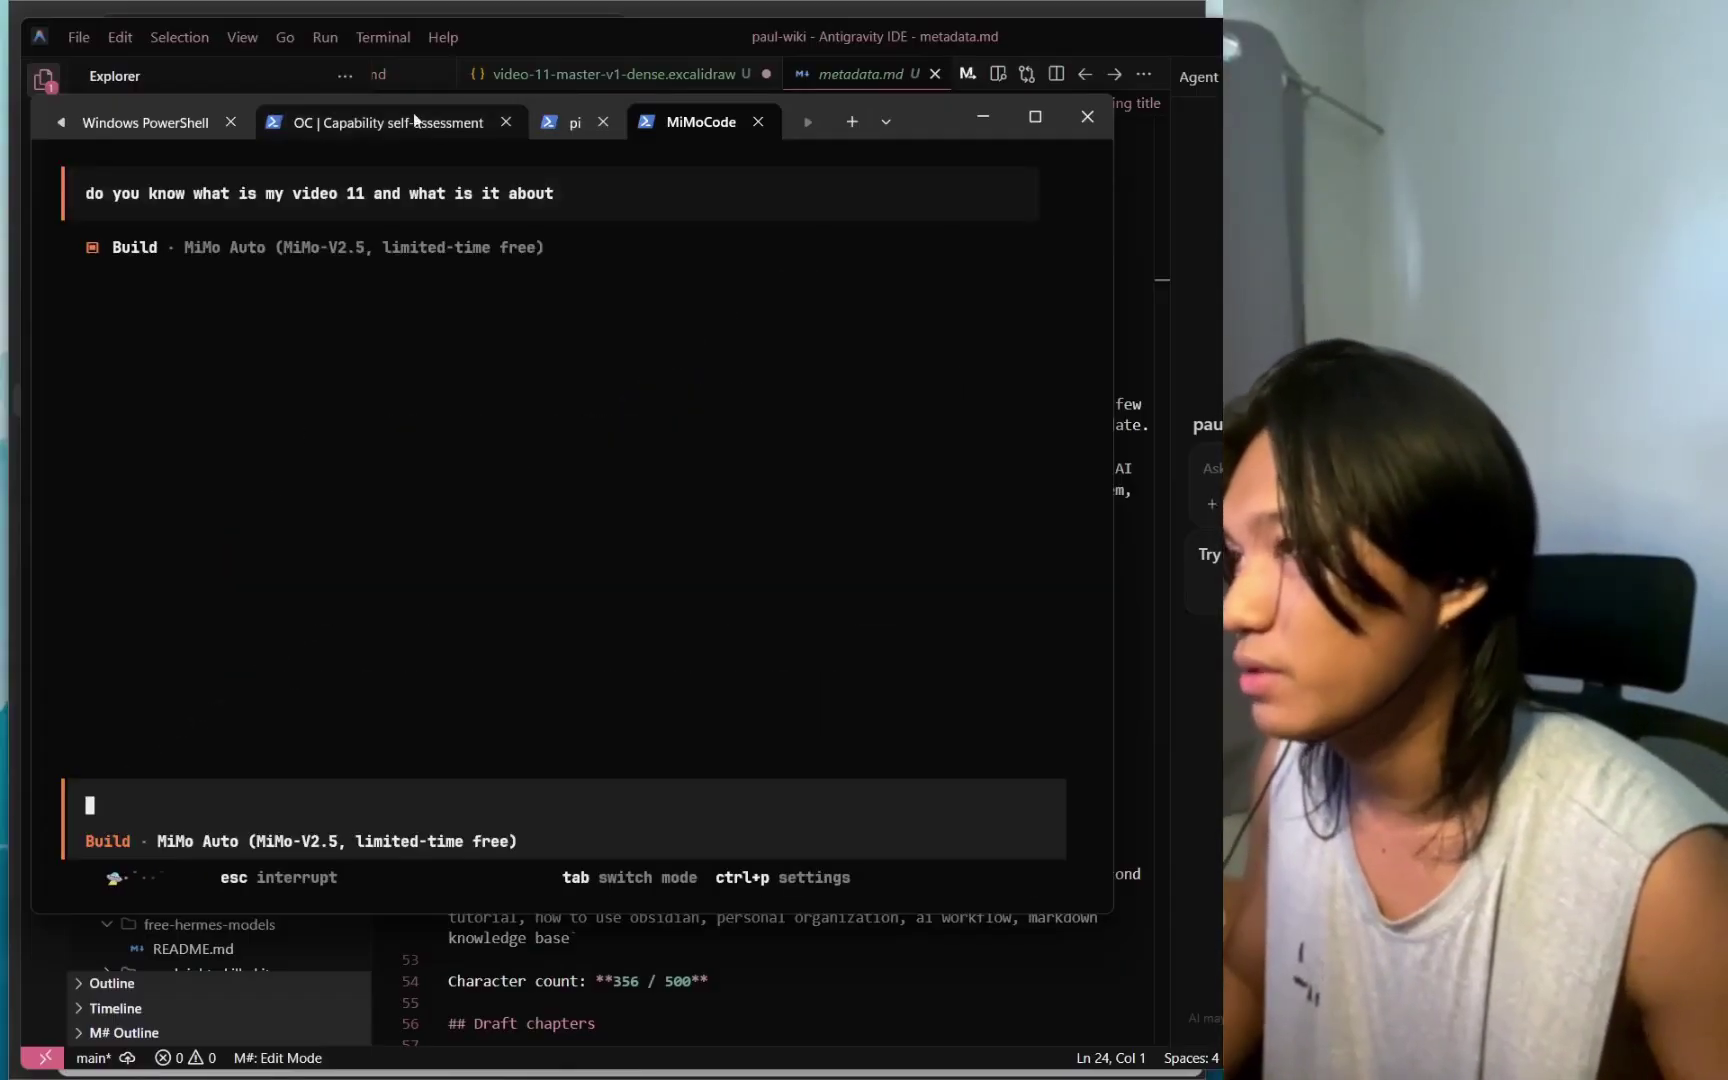
Copy the text of the sent video 11 question and submit it in a new OpenCode session.
left_click(500, 194)
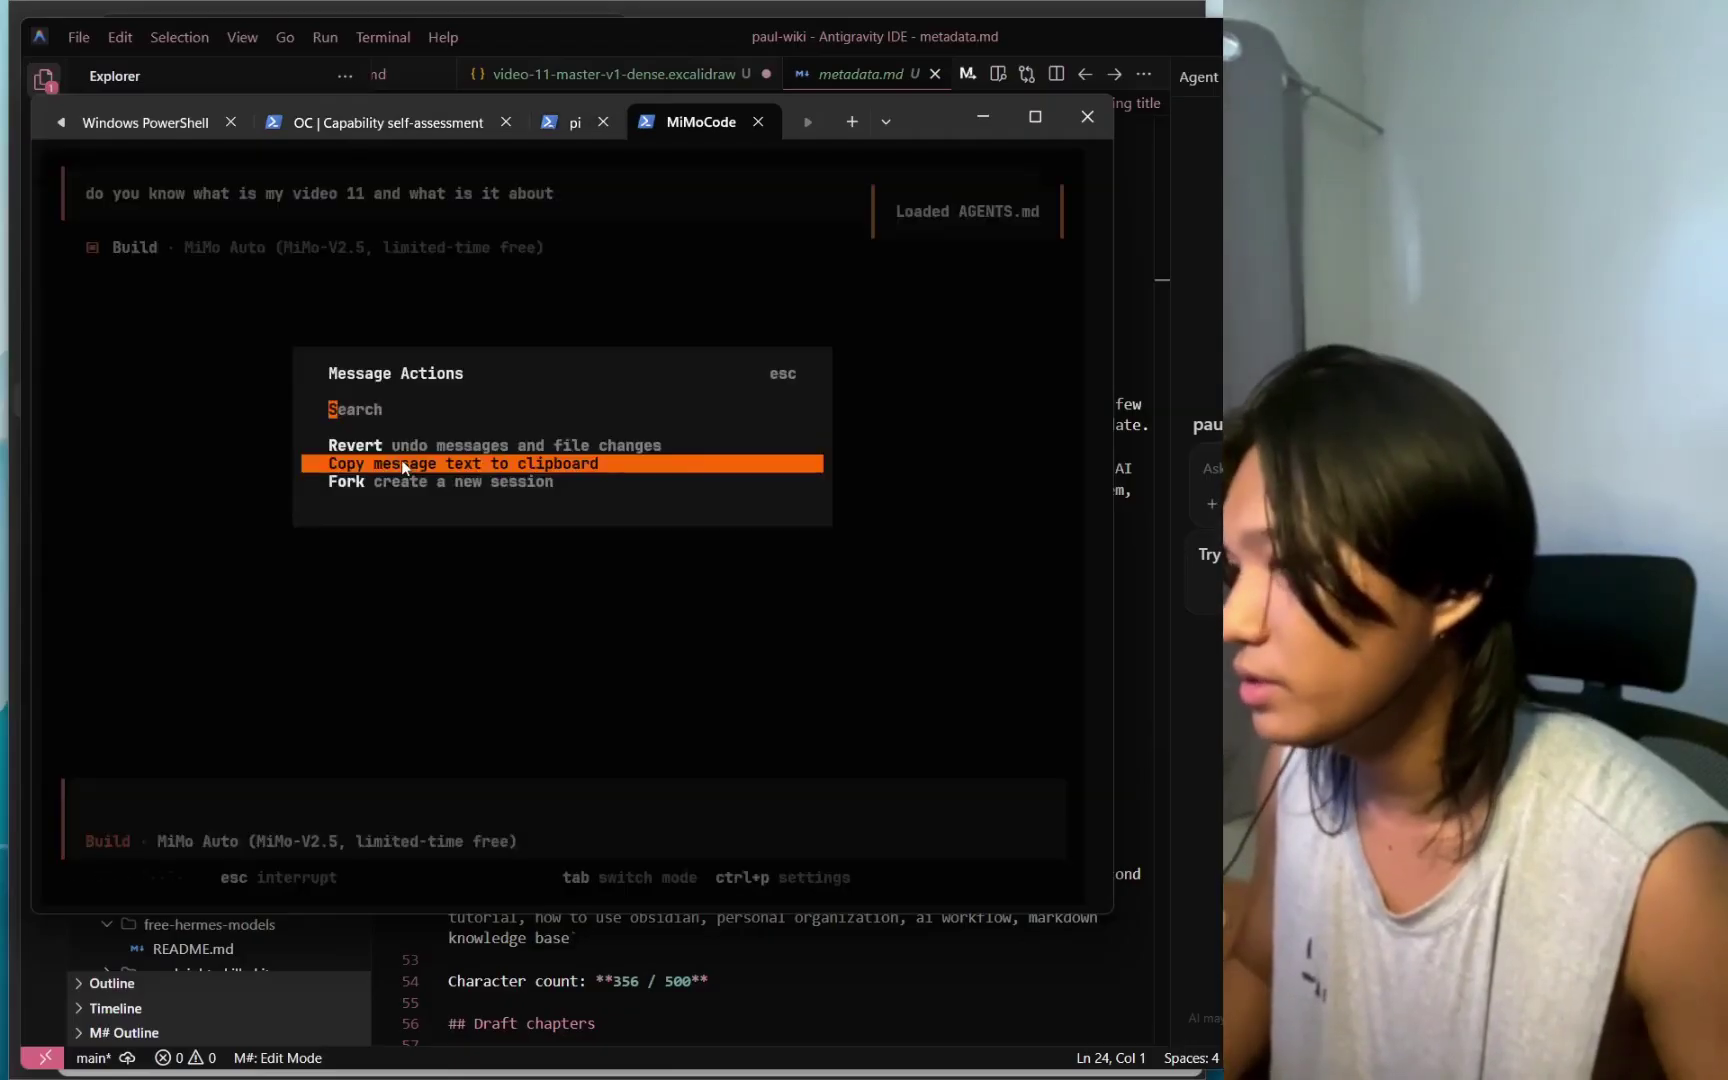
left_click(404, 468)
key("ctrl+Tab")
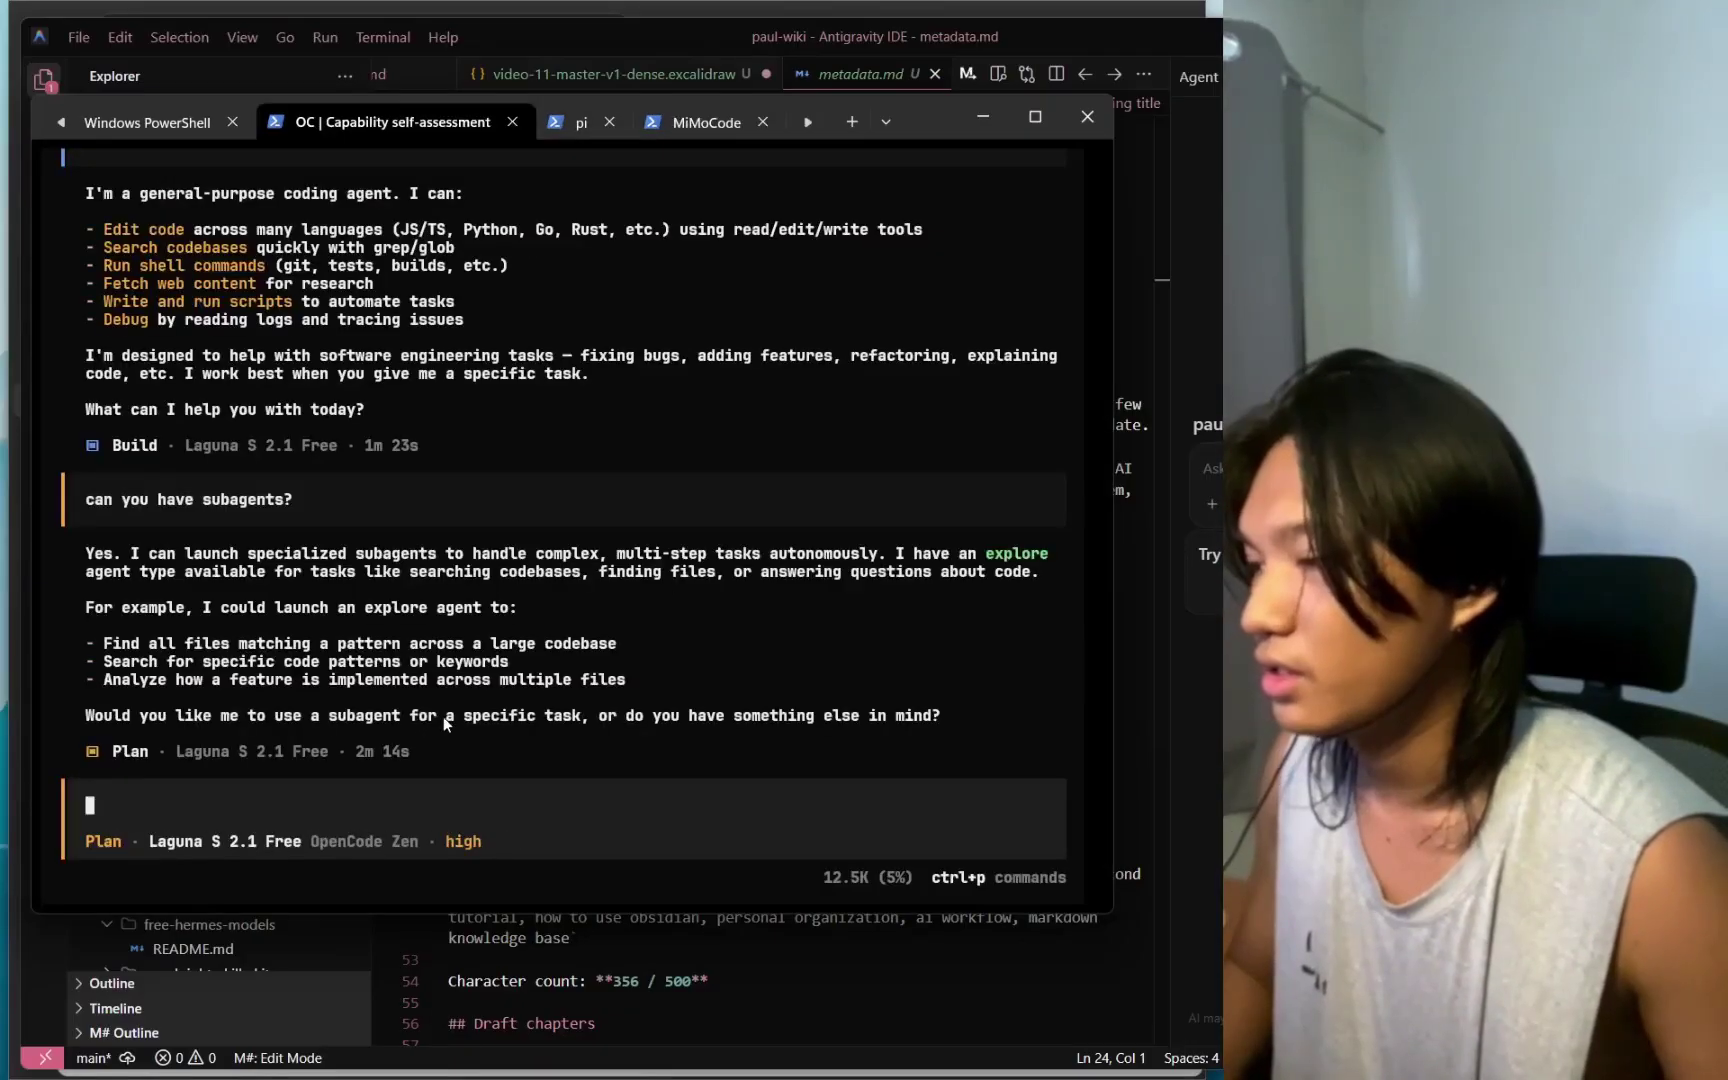
key("ctrl+x")
key("n")
key("ctrl+v")
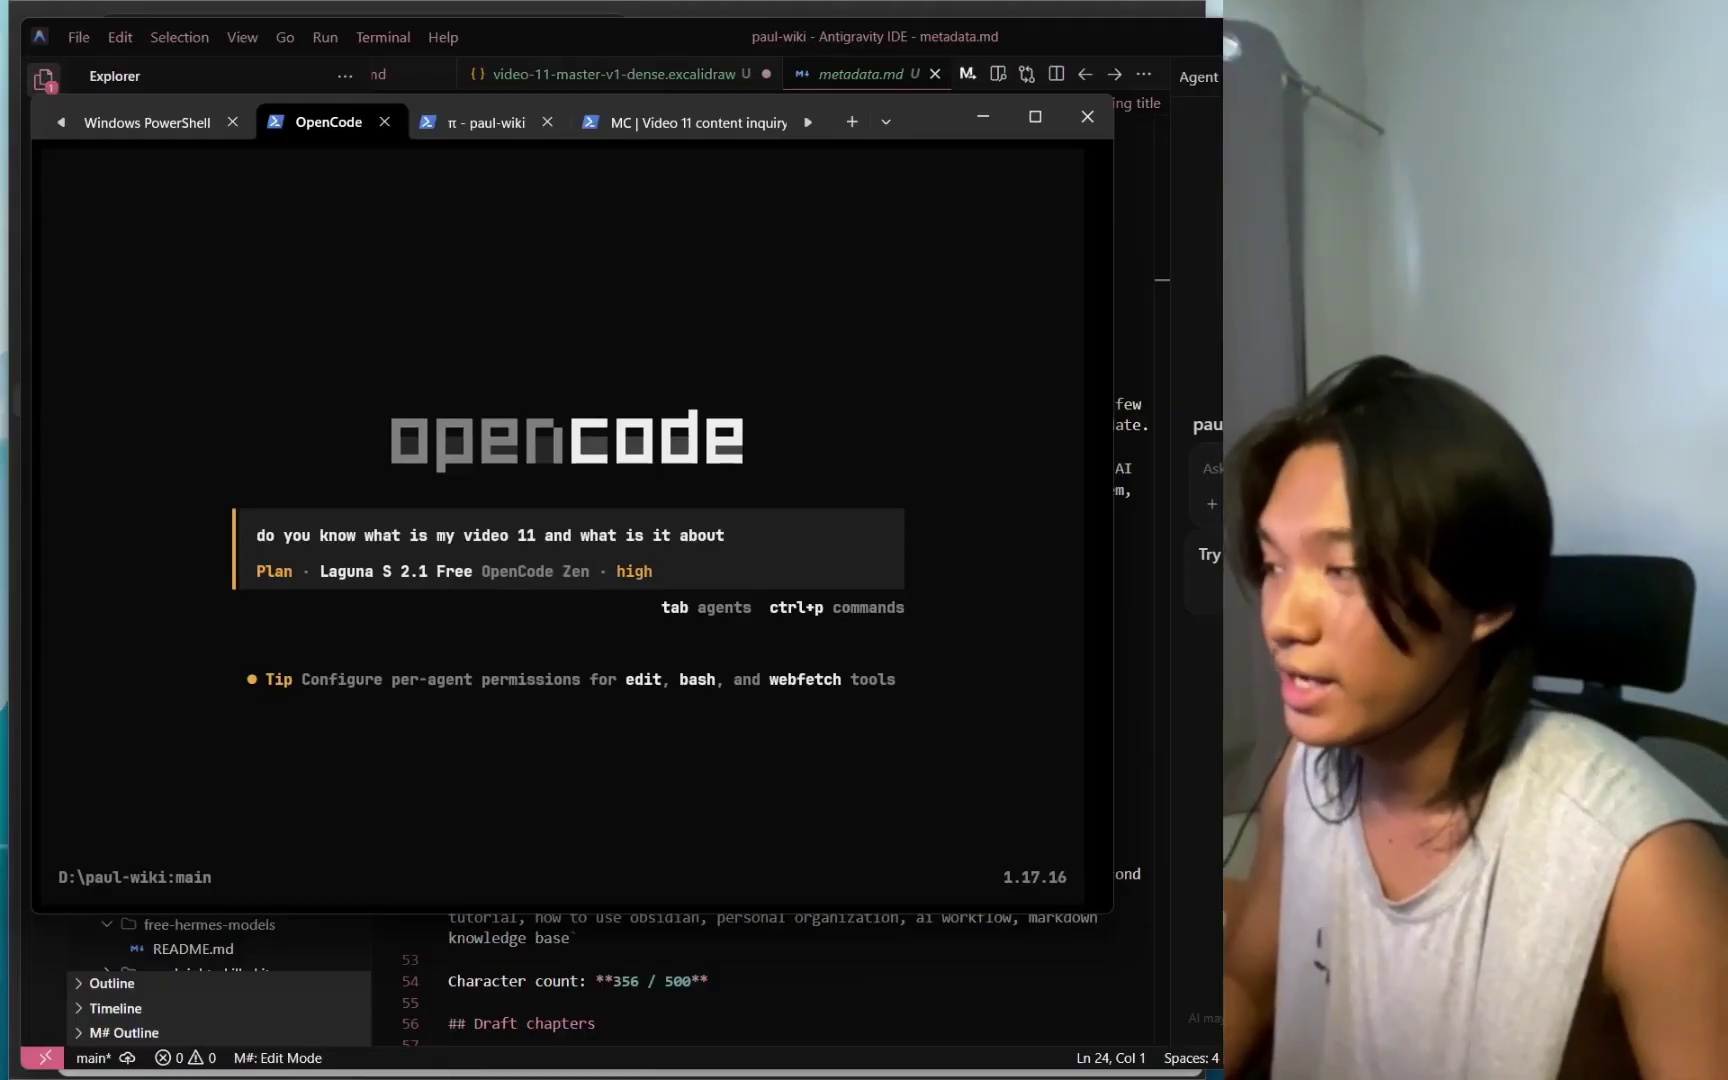
key("Return")
Submit the copied video 11 question to the pi agent and check MiMoCode's progress before returning to pi.
key("ctrl+Tab")
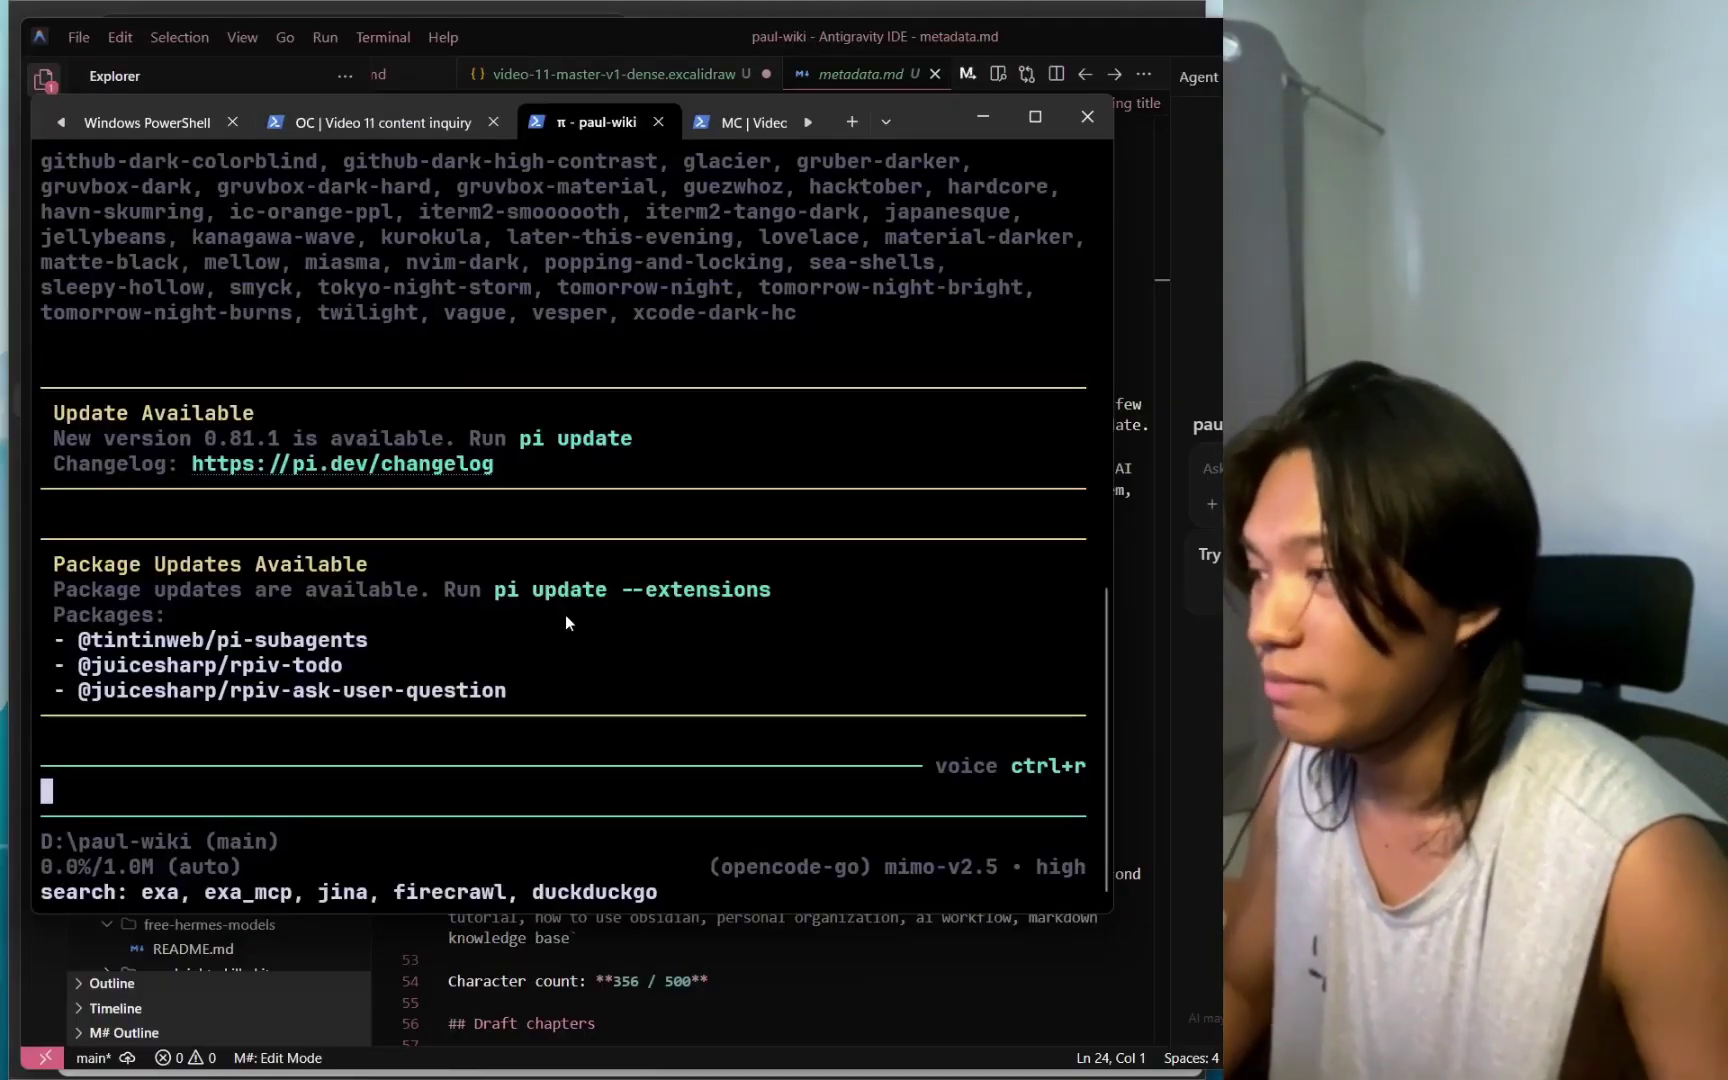
key("ctrl+v")
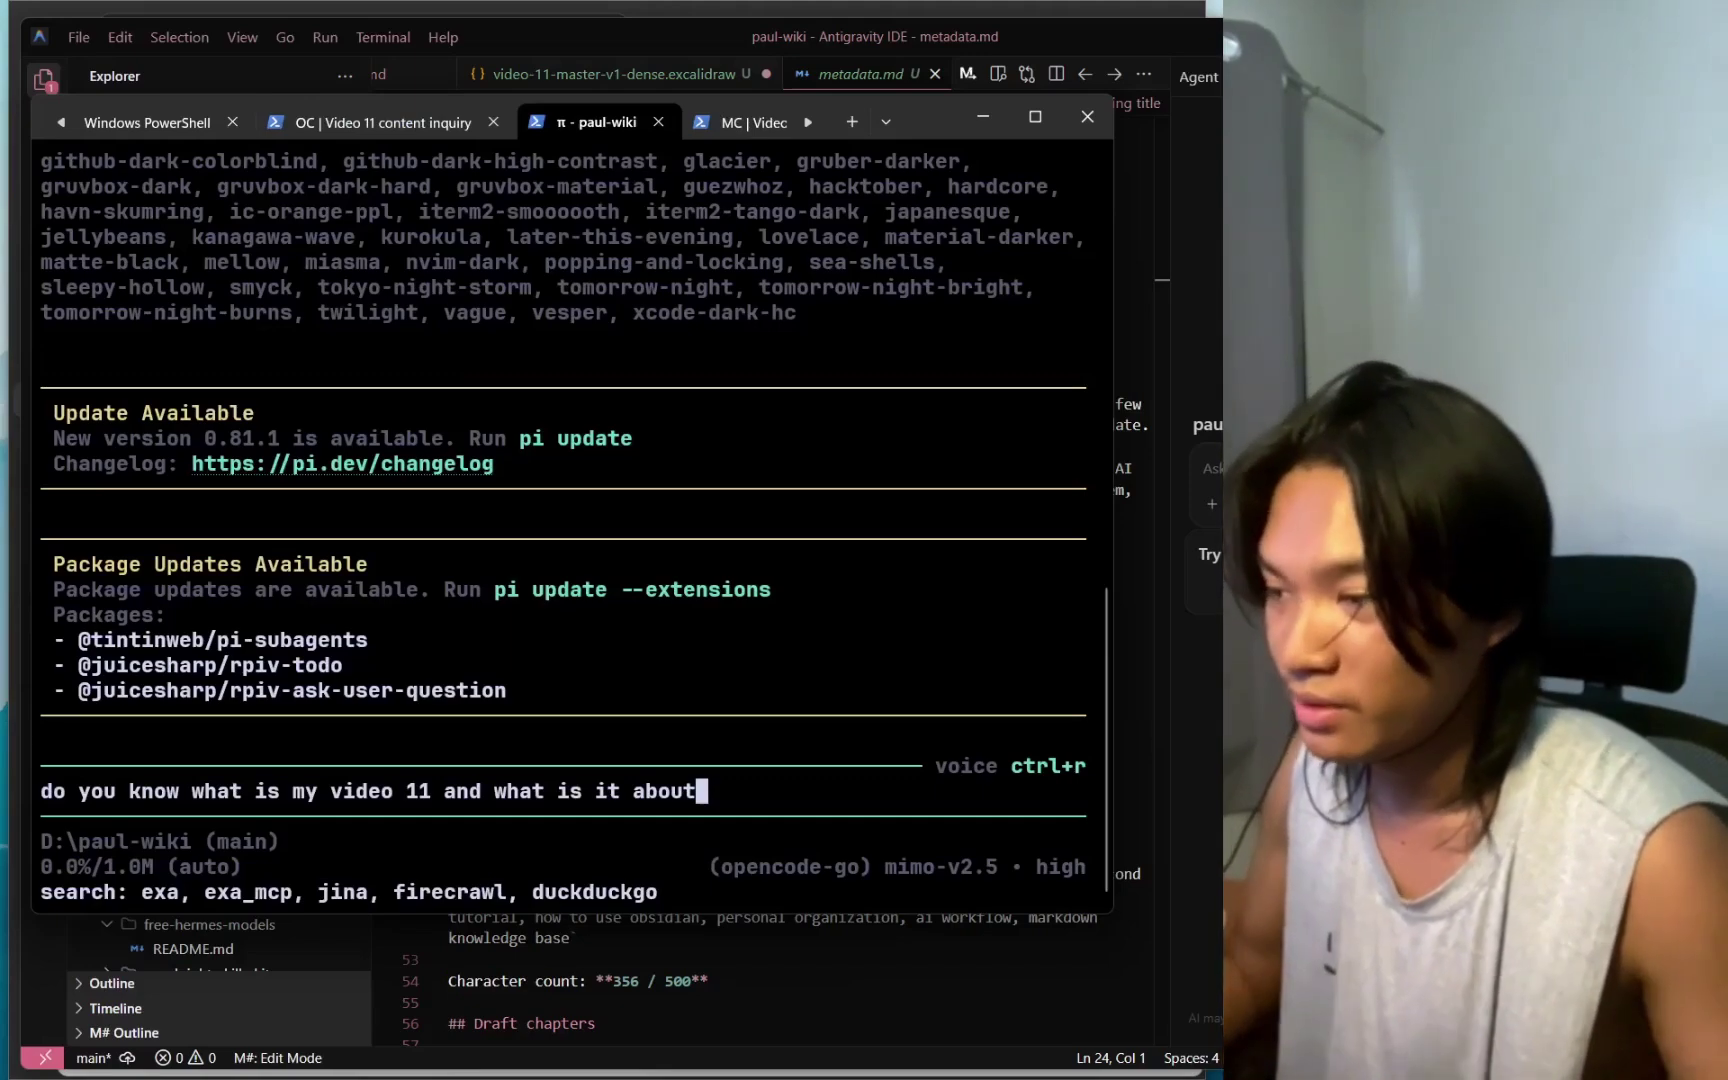
key("ctrl+Tab")
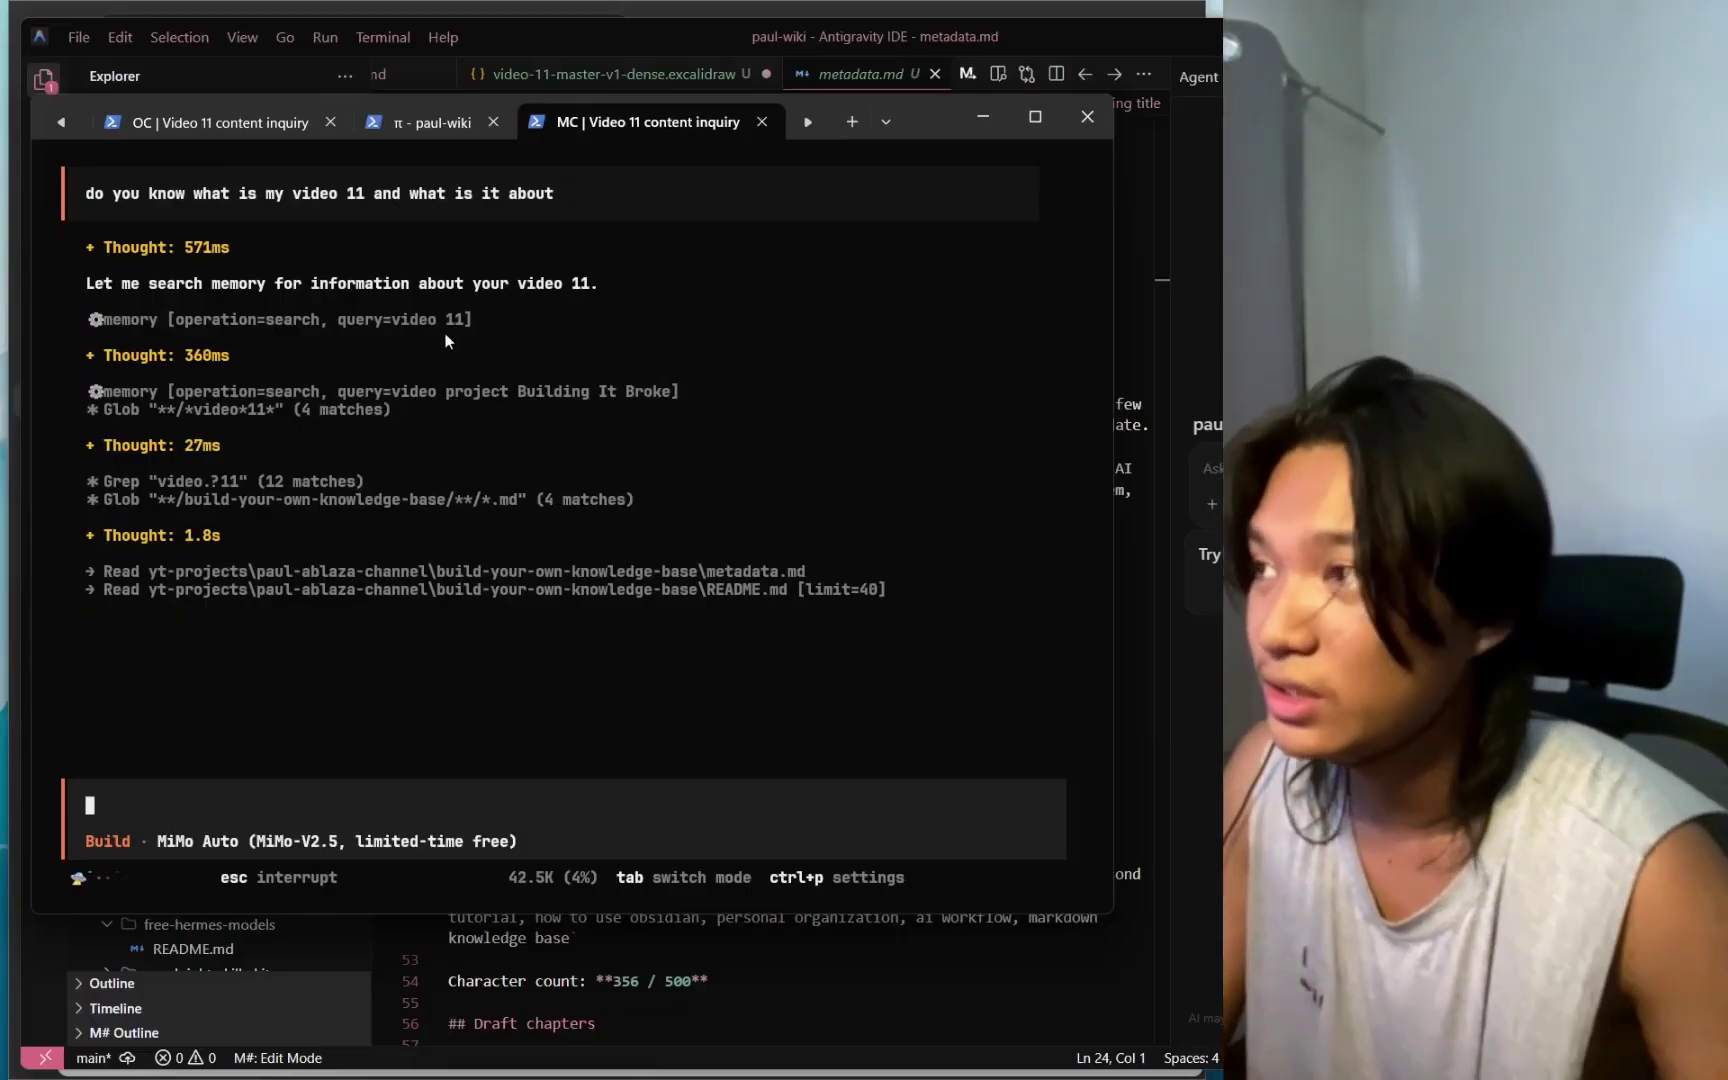
key("ctrl+shift+Tab")
In Antigravity IDE, dismiss the model notice, select Gemini 3.6 Flash (High), send its agent the copied video 11 question, and maximize the window.
left_click_drag(1000, 36, 508, 153)
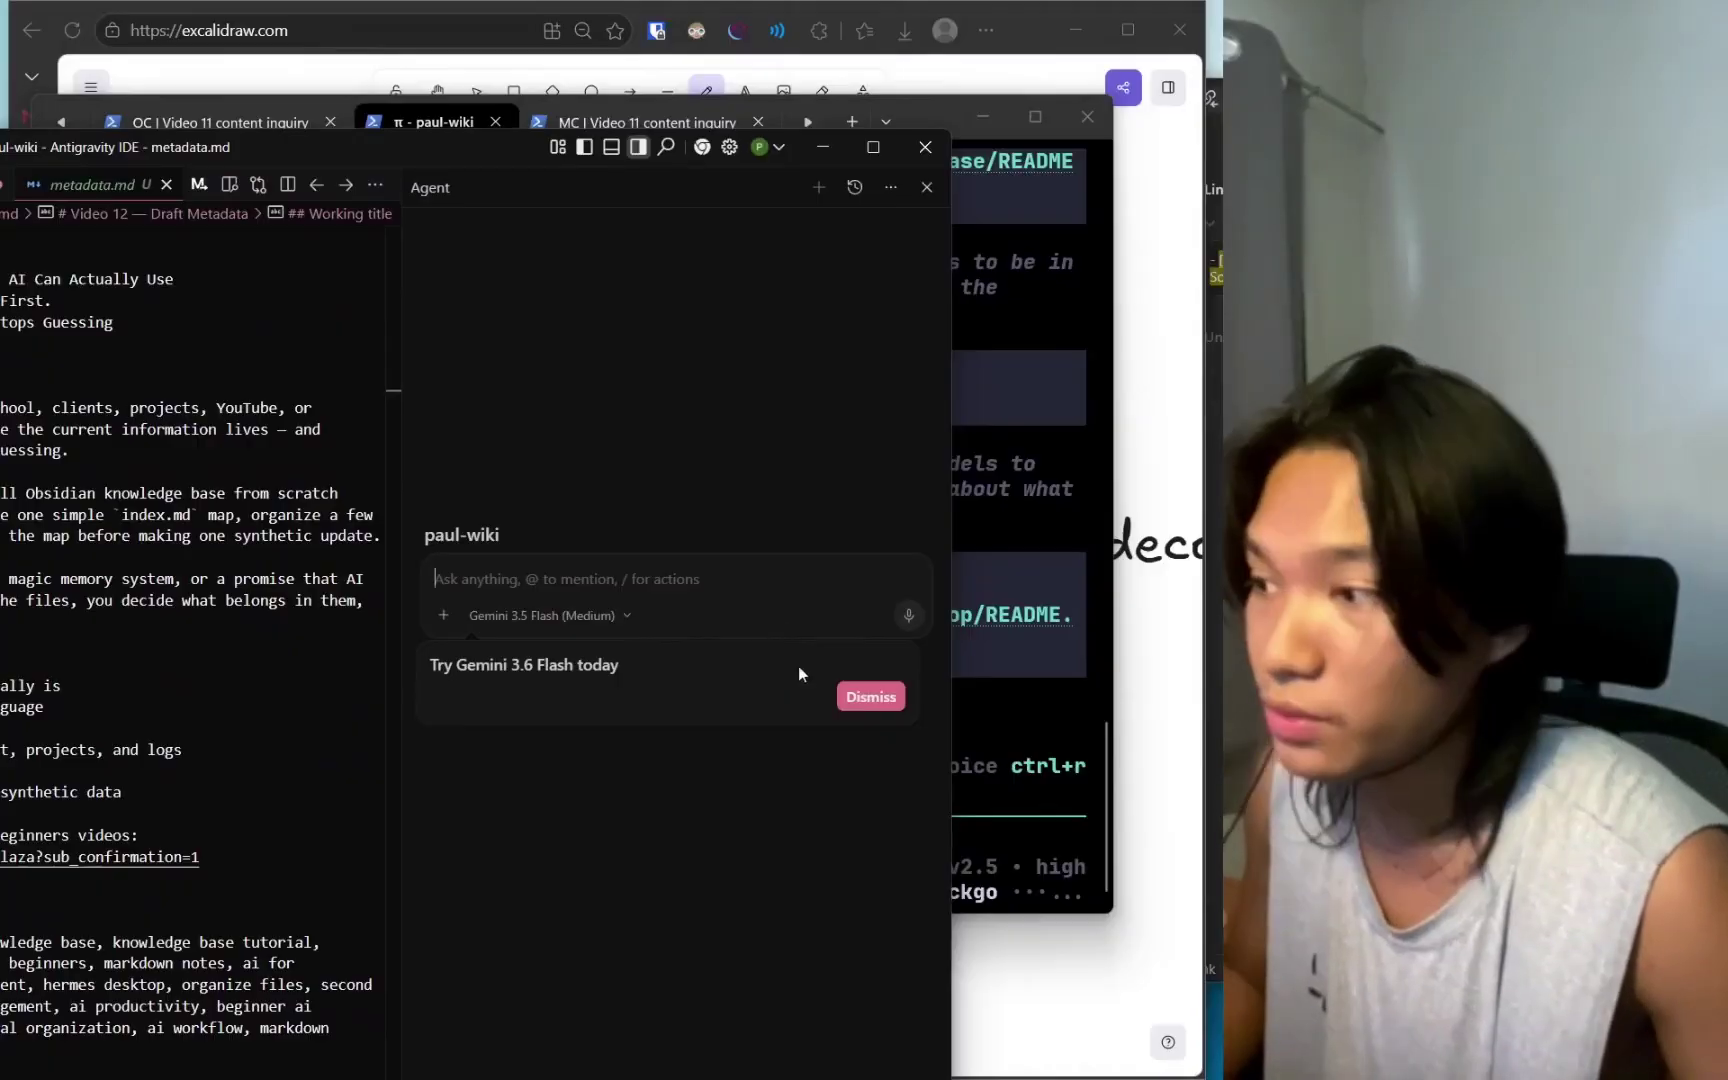
left_click(870, 697)
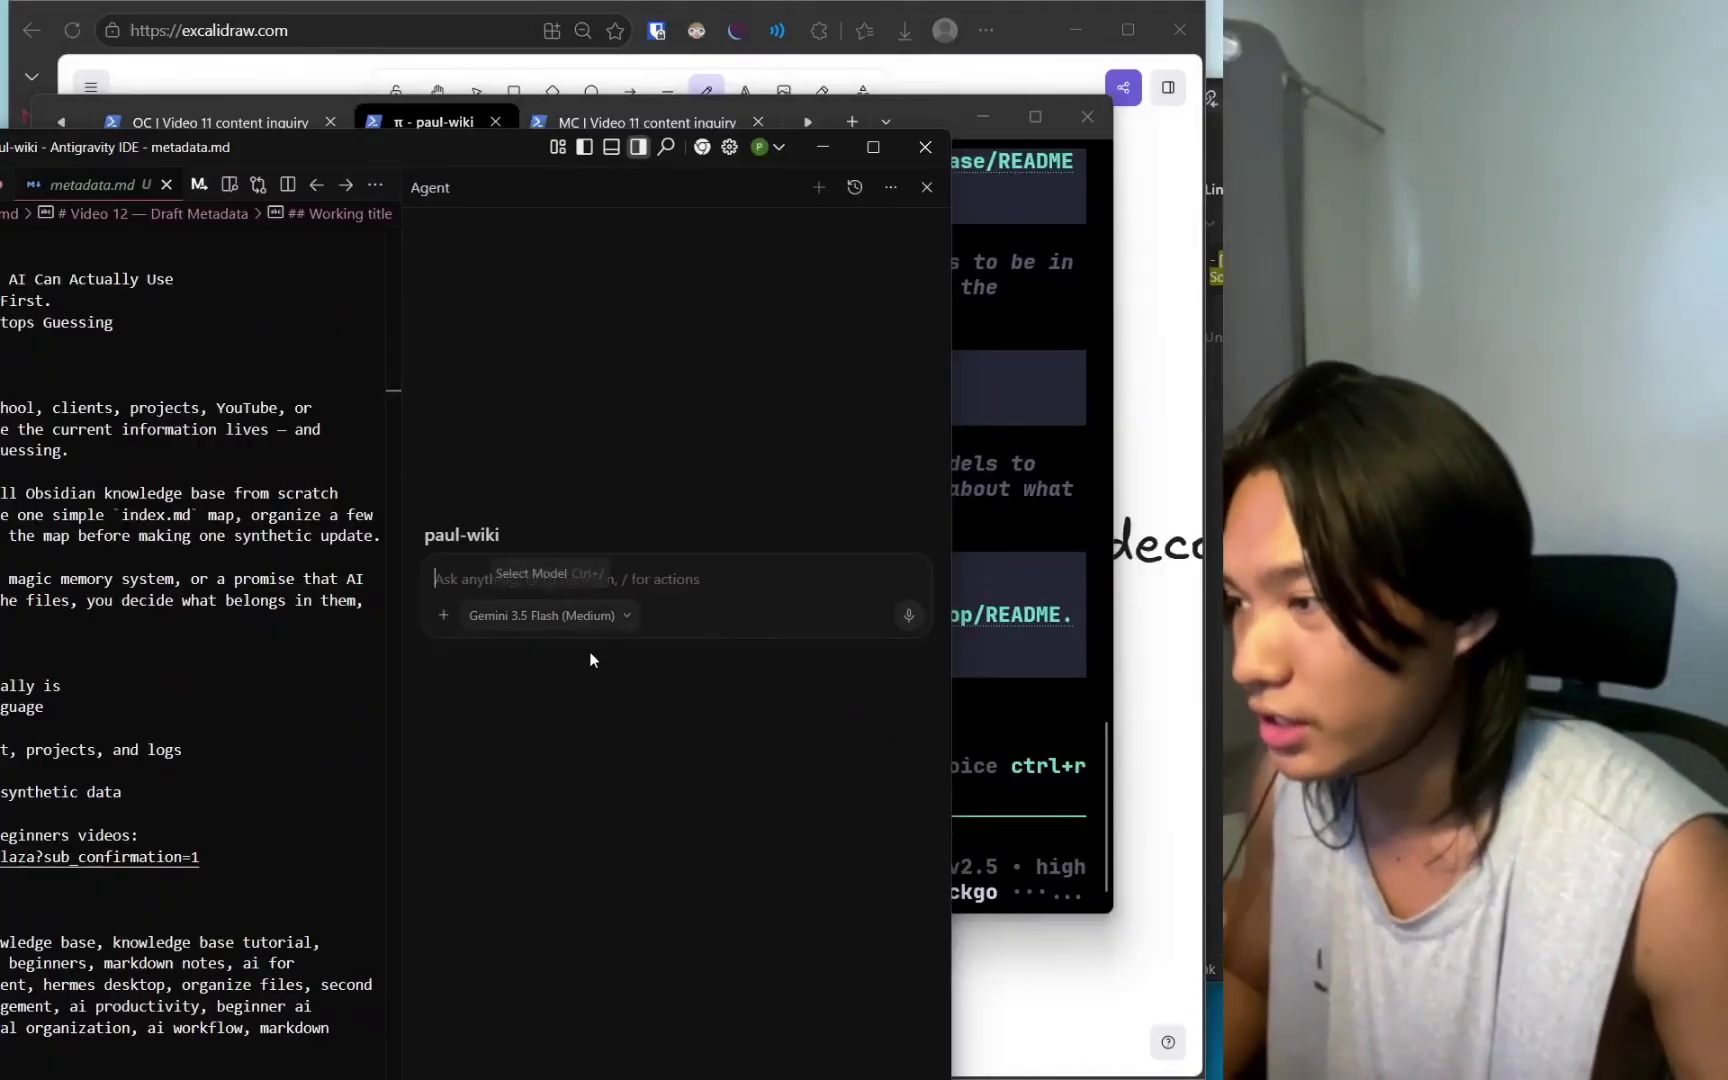
left_click(548, 615)
left_click(568, 688)
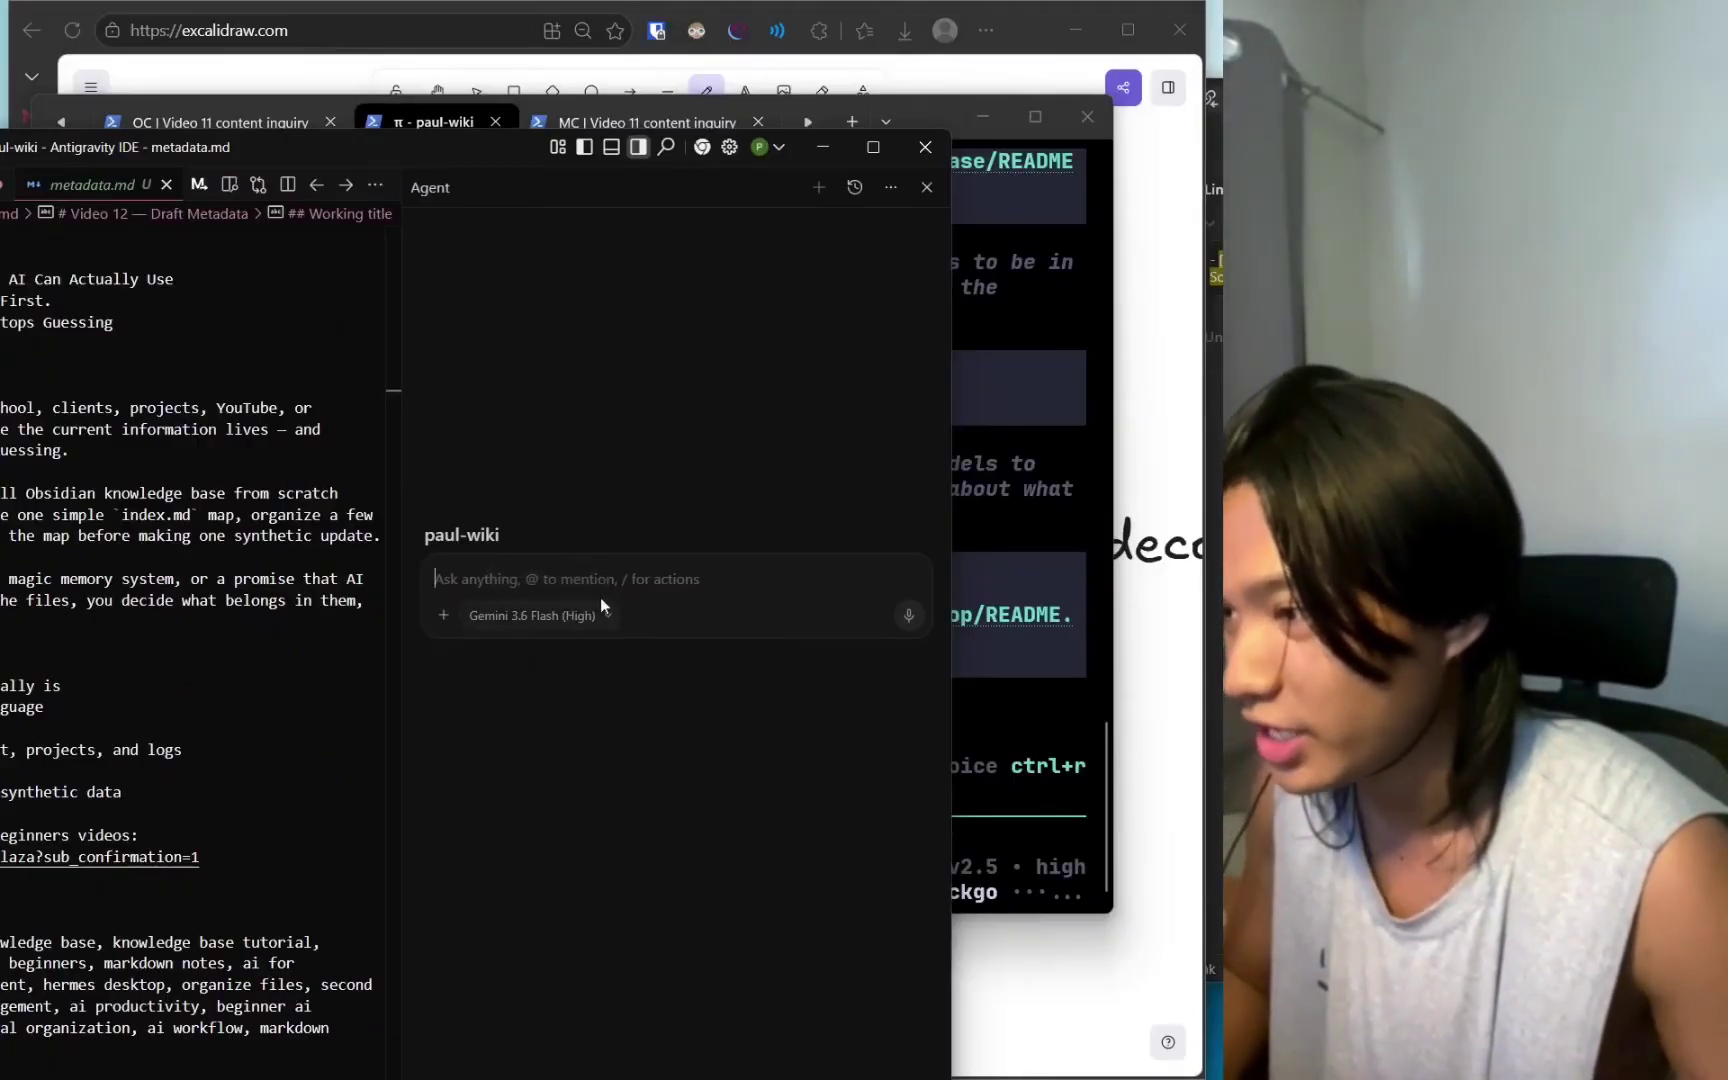
key("ctrl+v")
key("Return")
left_click_drag(466, 144, 463, 103)
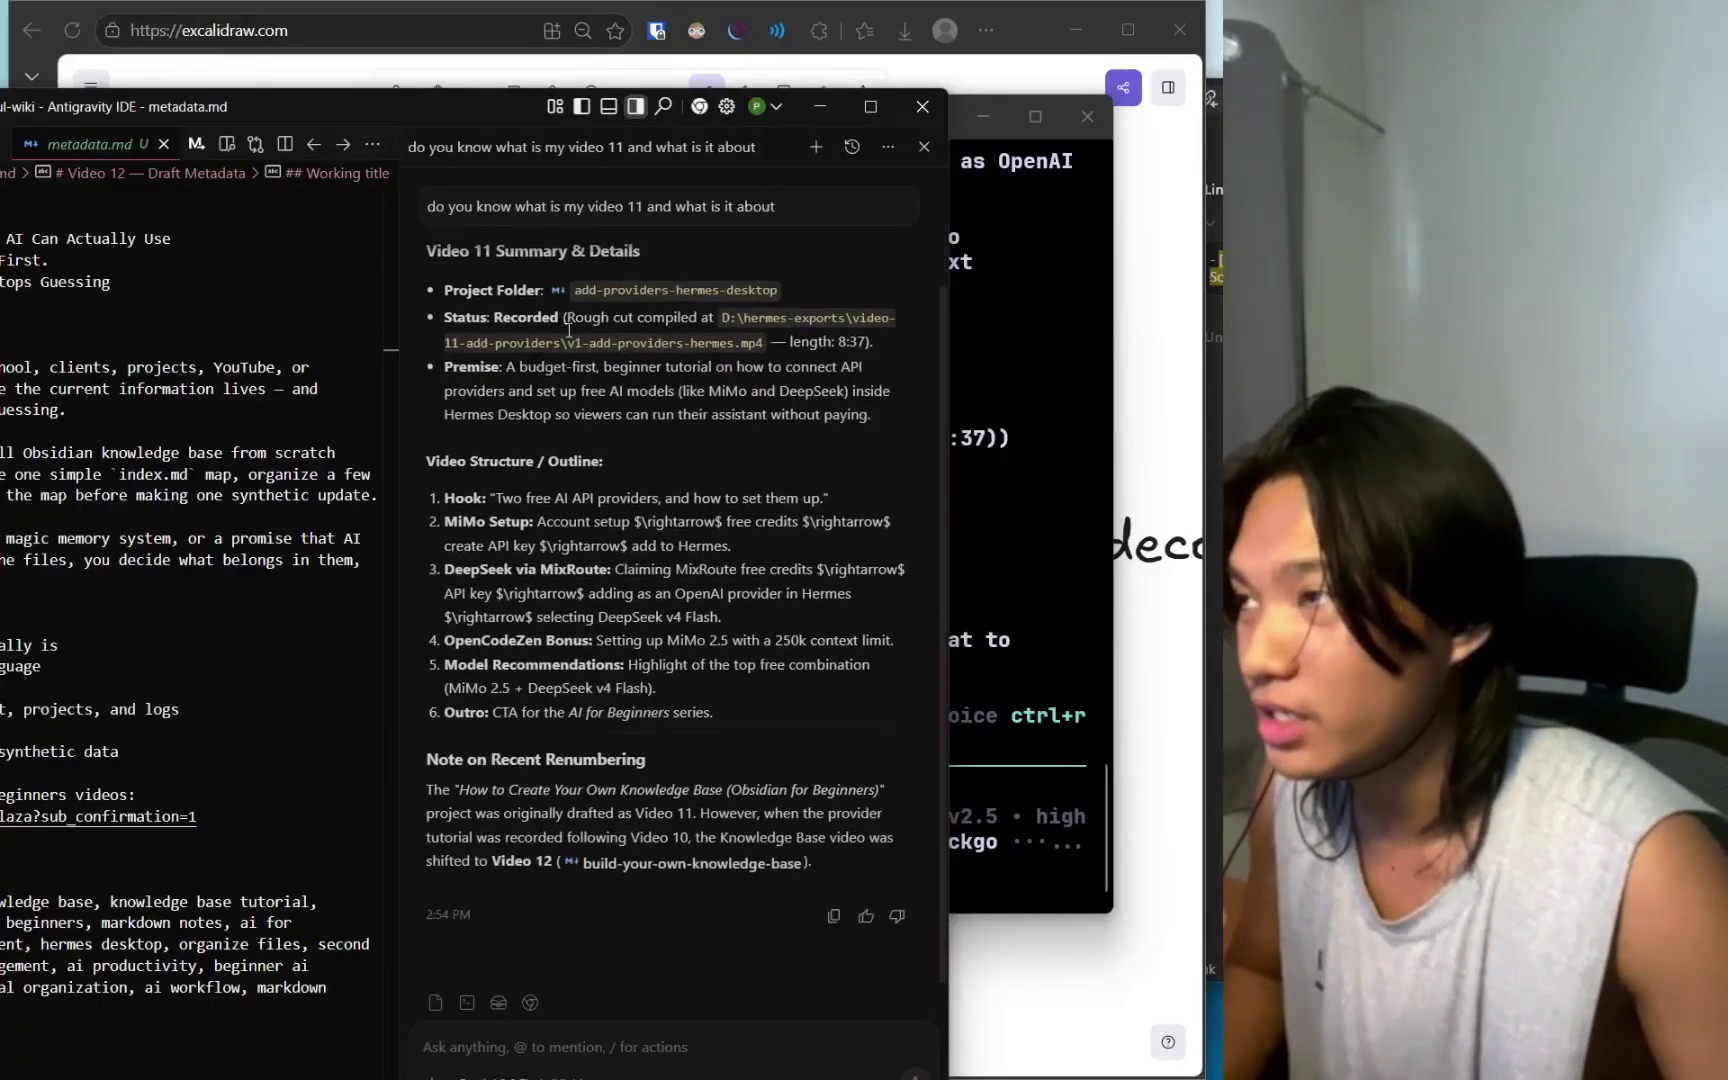
double_click(480, 106)
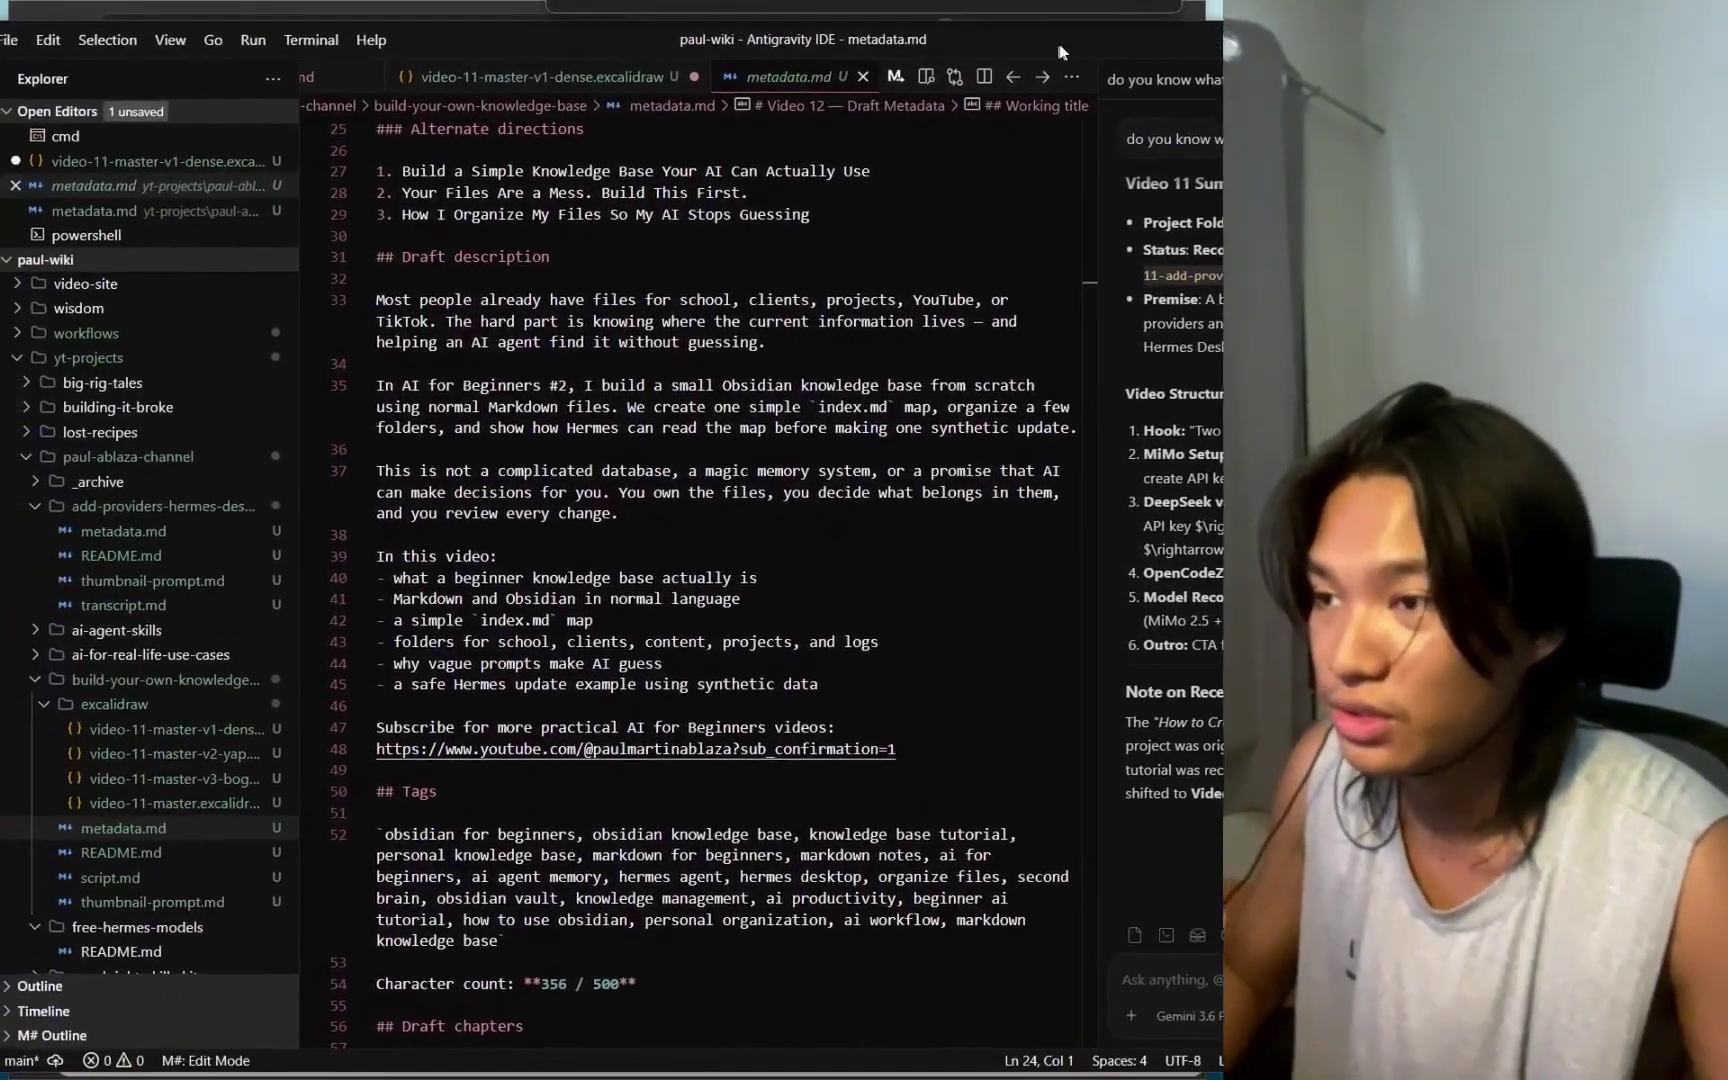
Switch back to the terminal and review the pi agent's answer about video 11 through to its end.
key("alt+Tab")
scroll(531, 373, "down", 2)
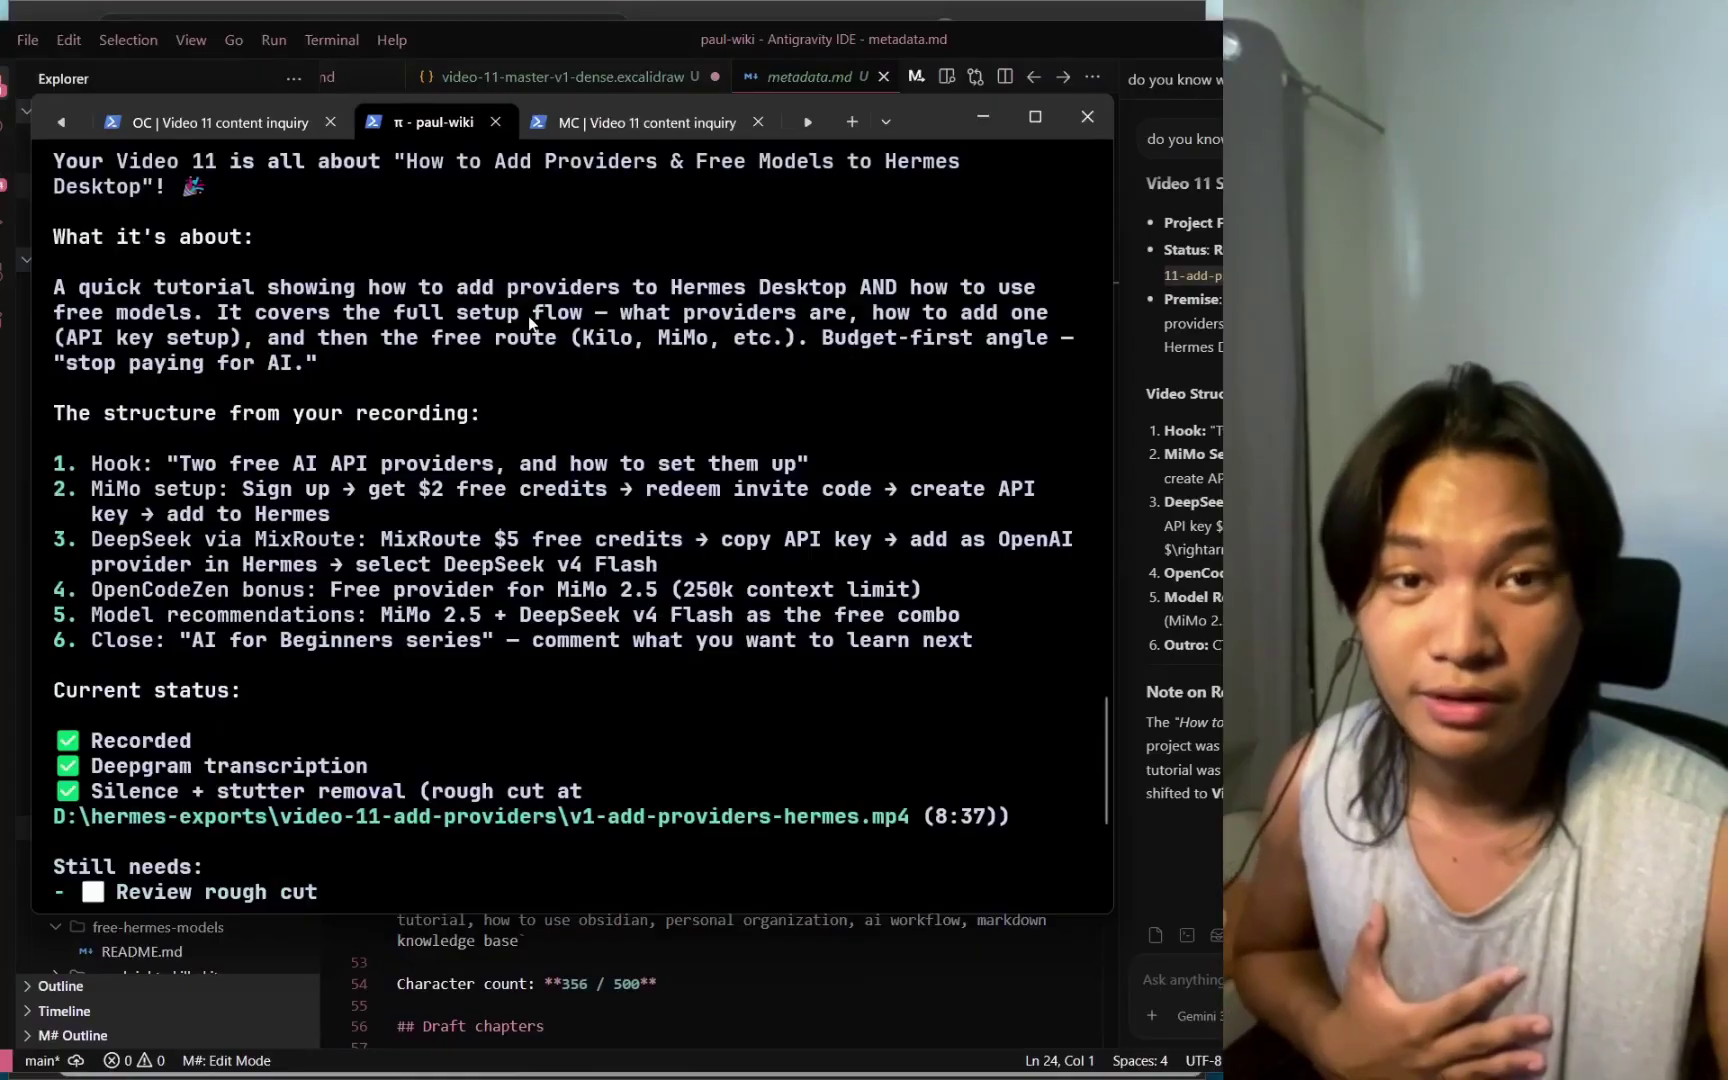
scroll(518, 354, "down", 5)
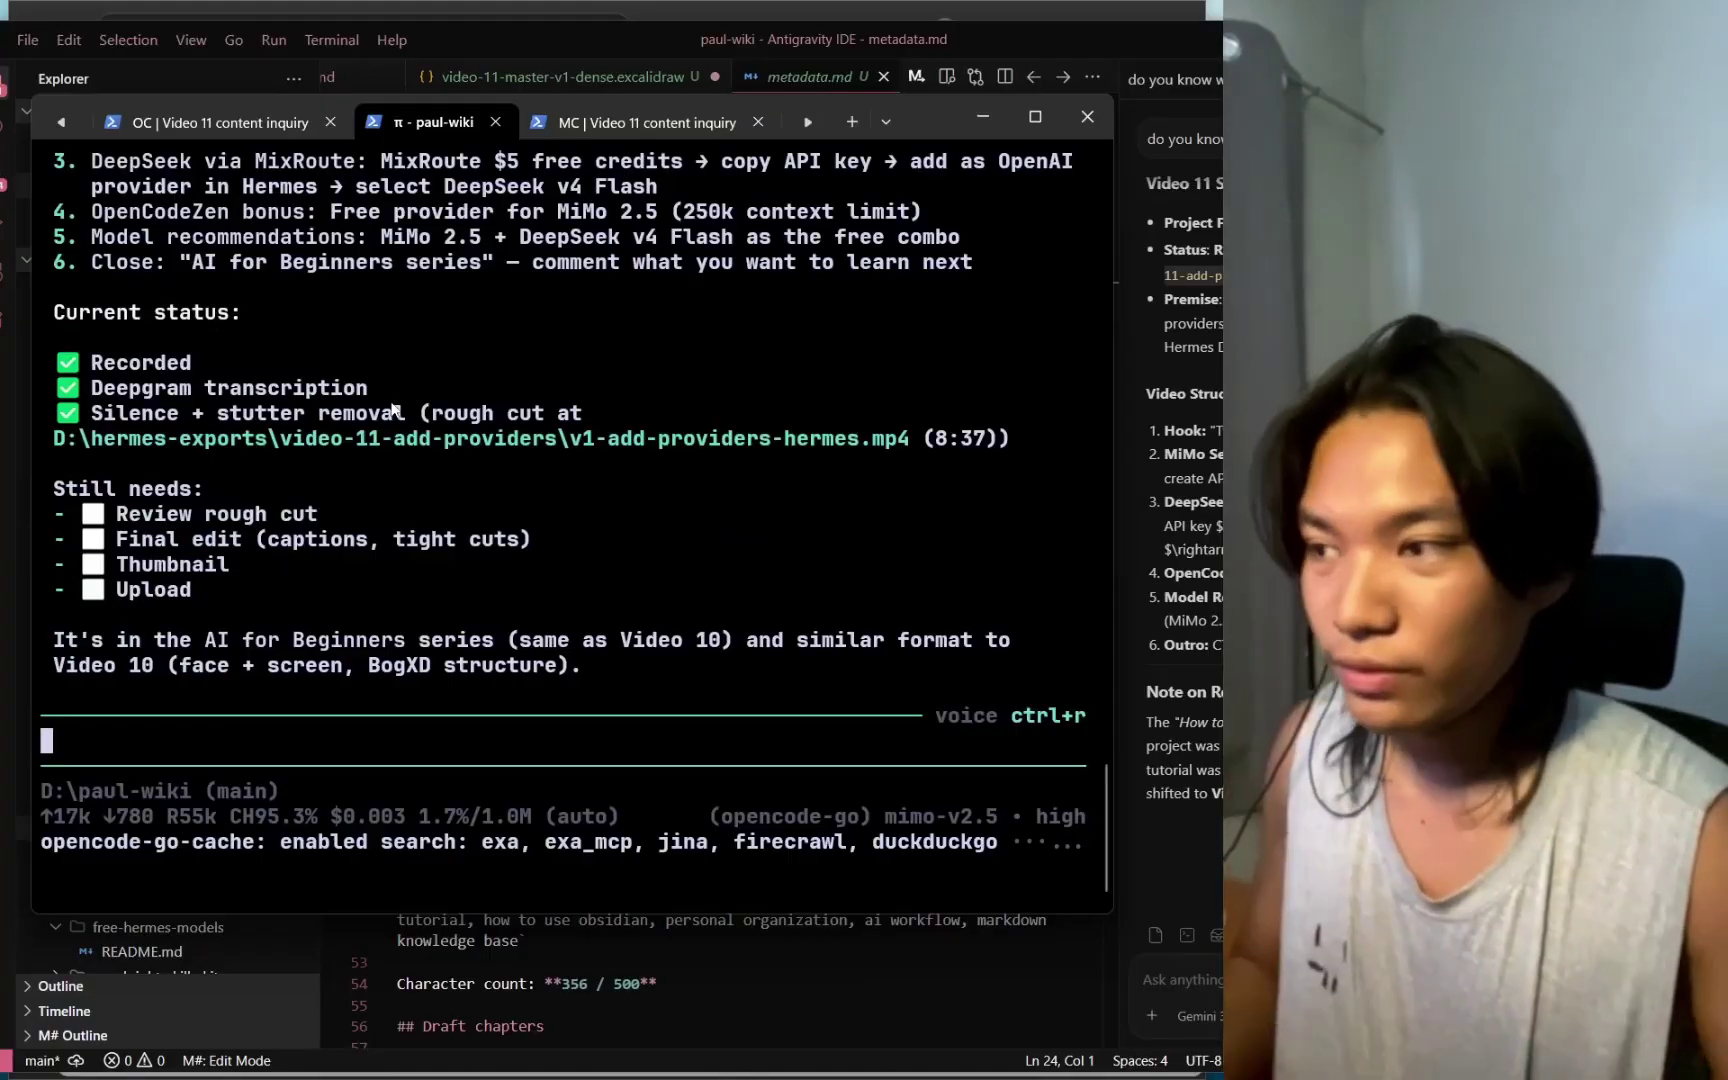
Show the auto-edit-silence-stutter.md workflow in Antigravity IDE with its opening sections highlighted, and check OpenCode's video 11 answer in the terminal.
key("alt+Tab")
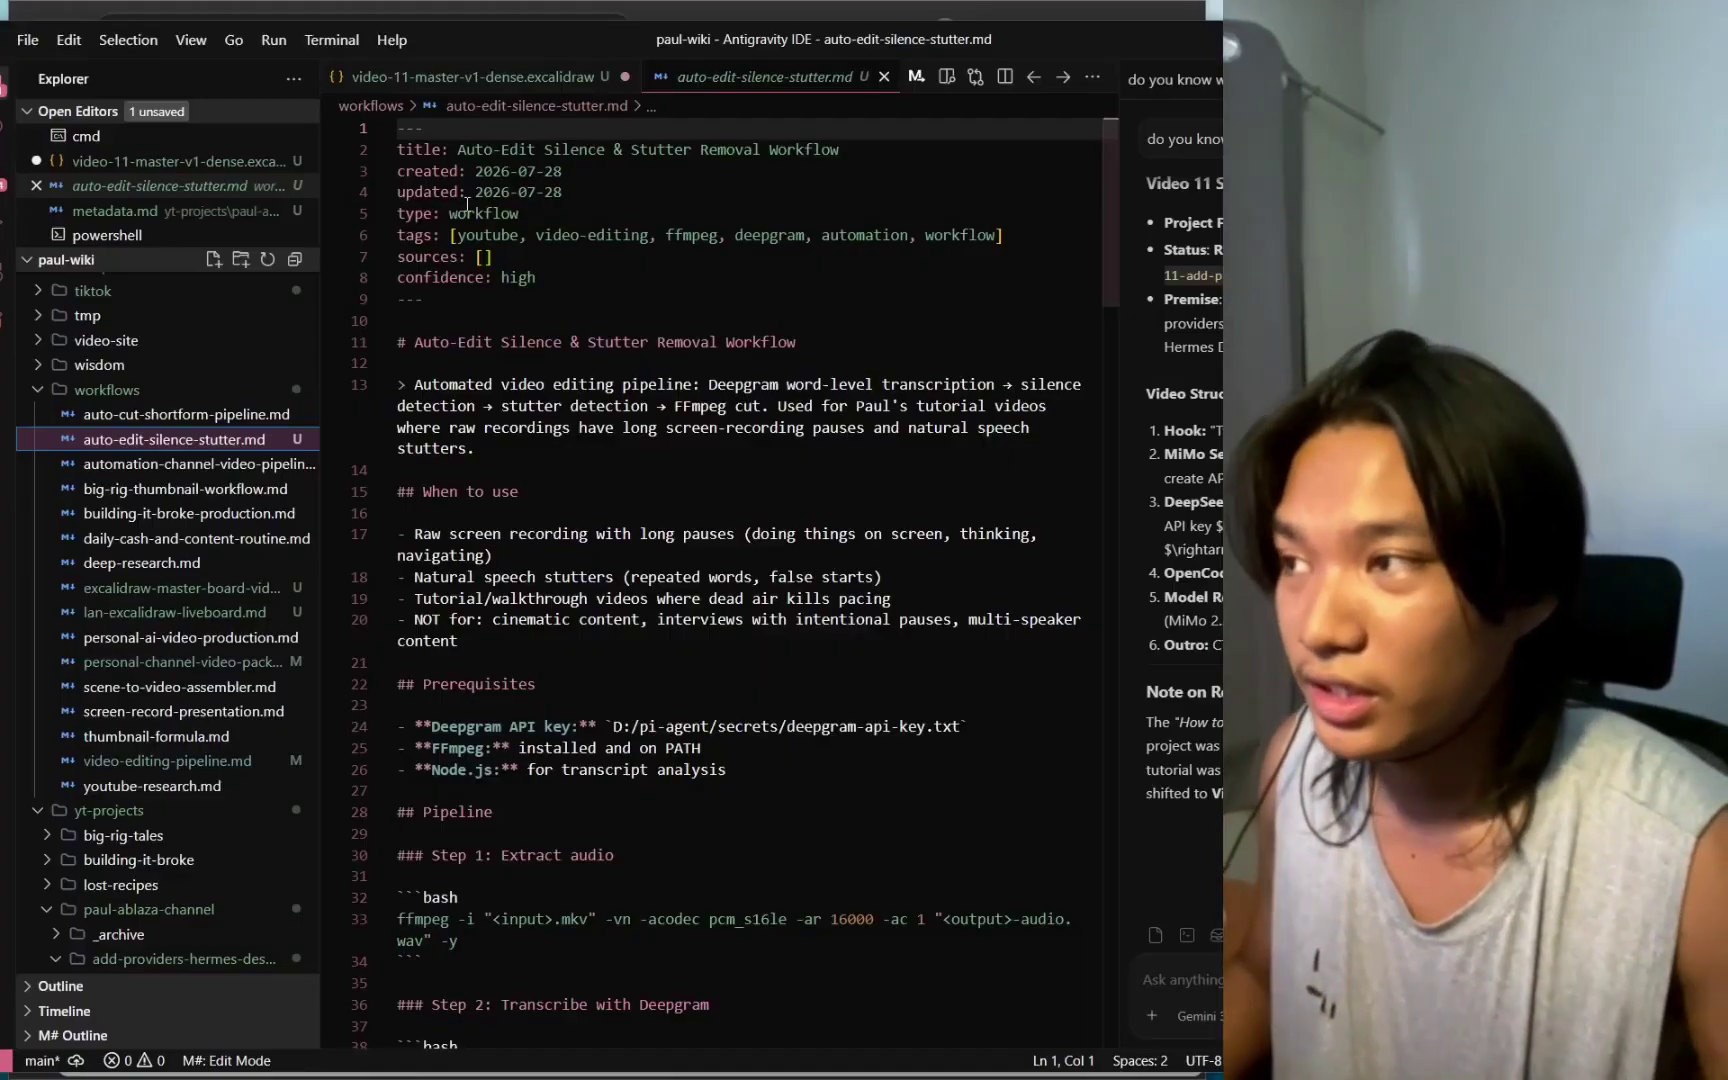
left_click_drag(467, 204, 713, 896)
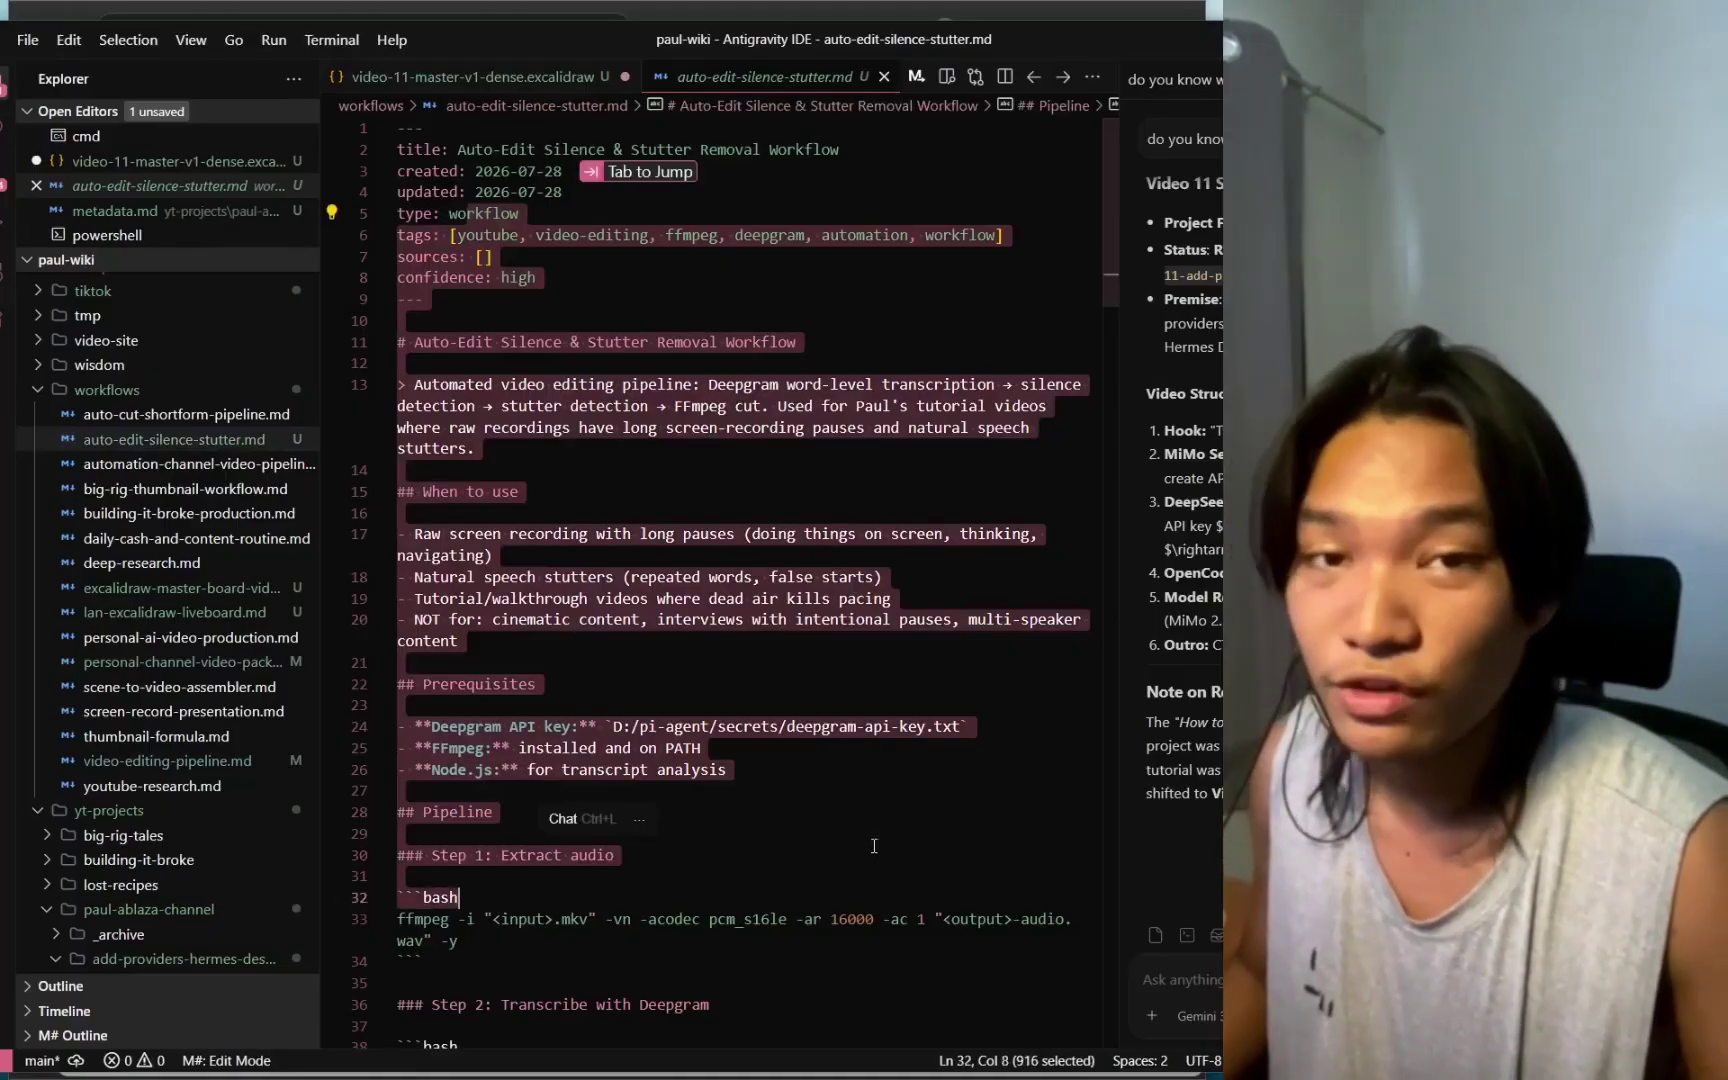
key("alt+Tab")
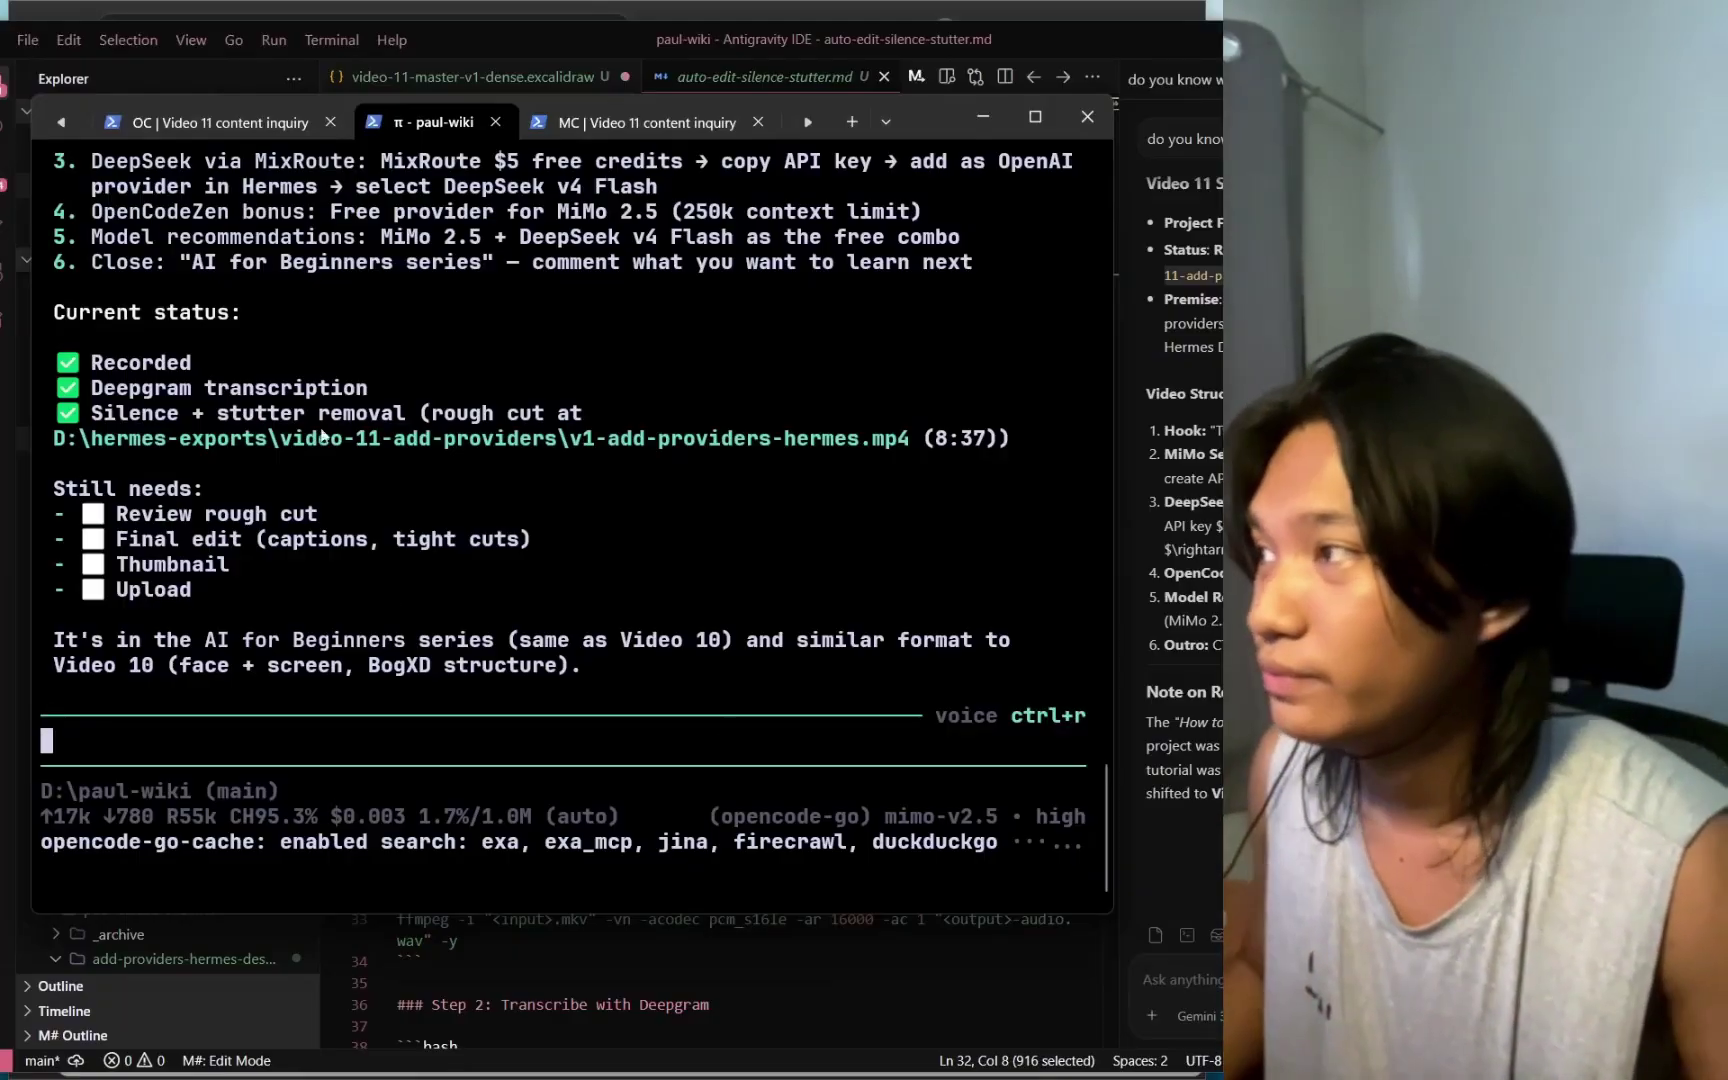
left_click(218, 122)
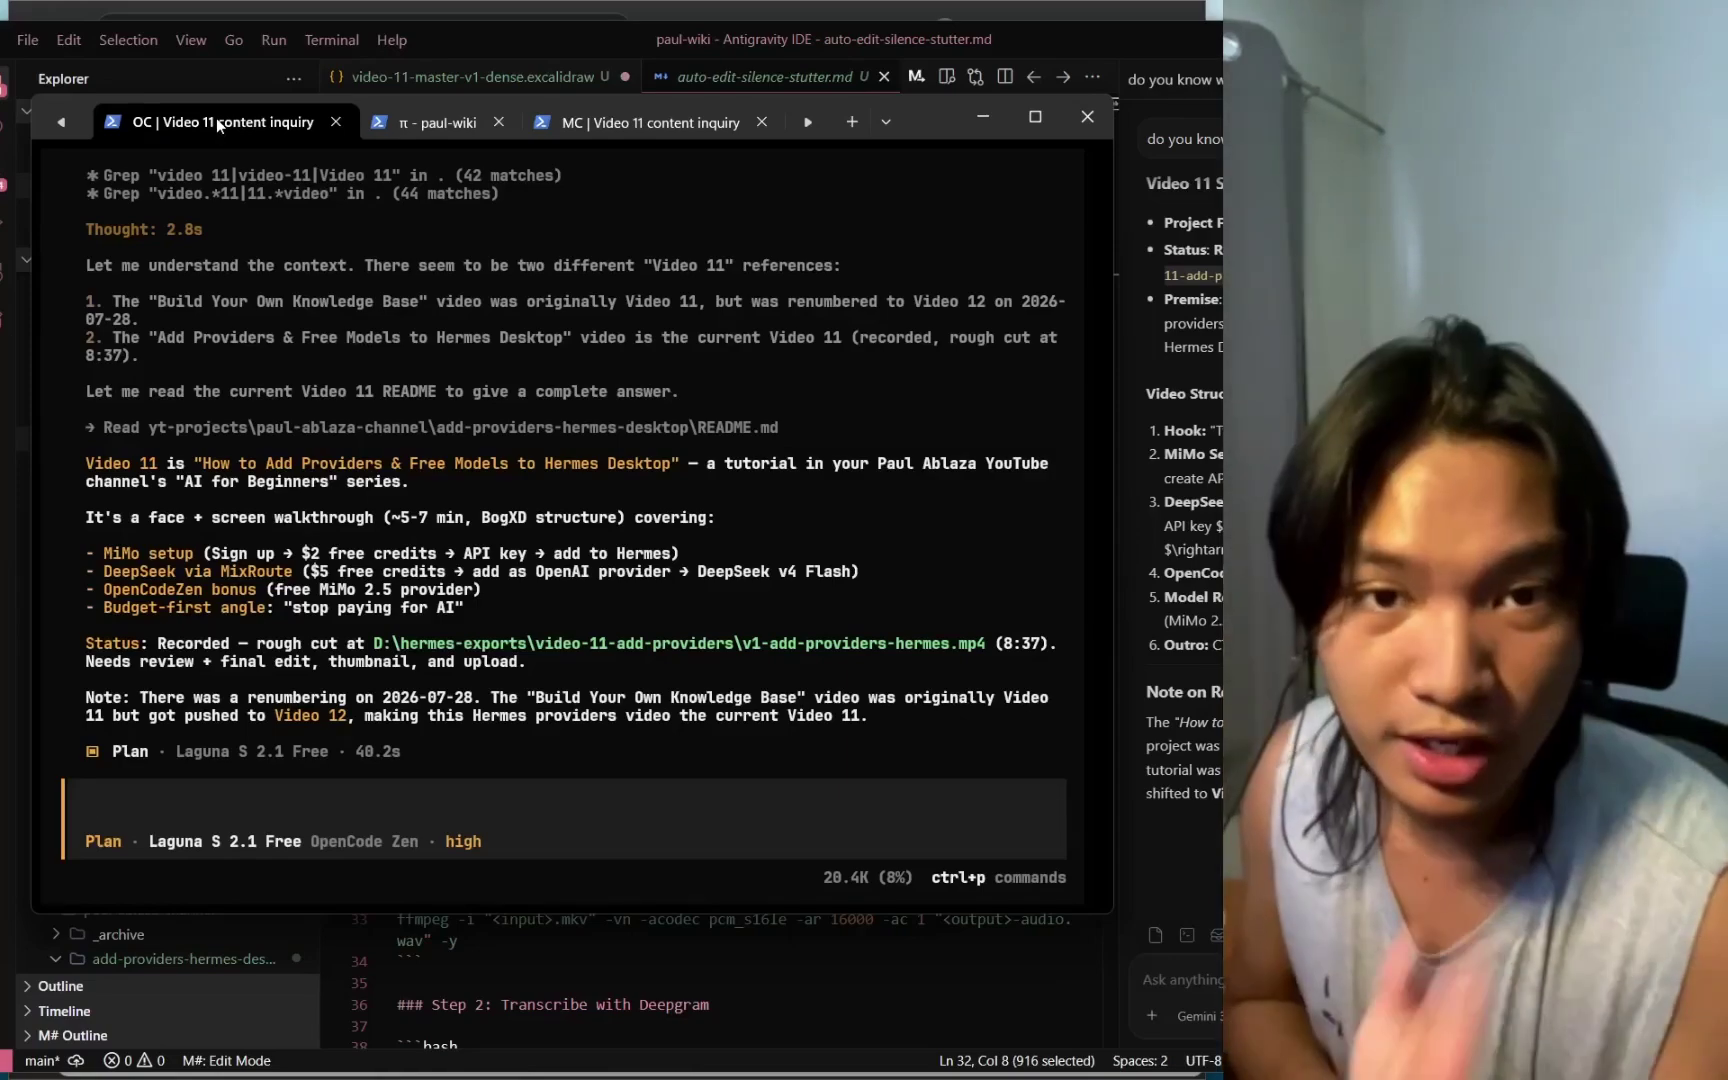
Switch to the Hermes chat and send the request "can you create a skill so we can access the knowledgebase together".
key("alt+Tab")
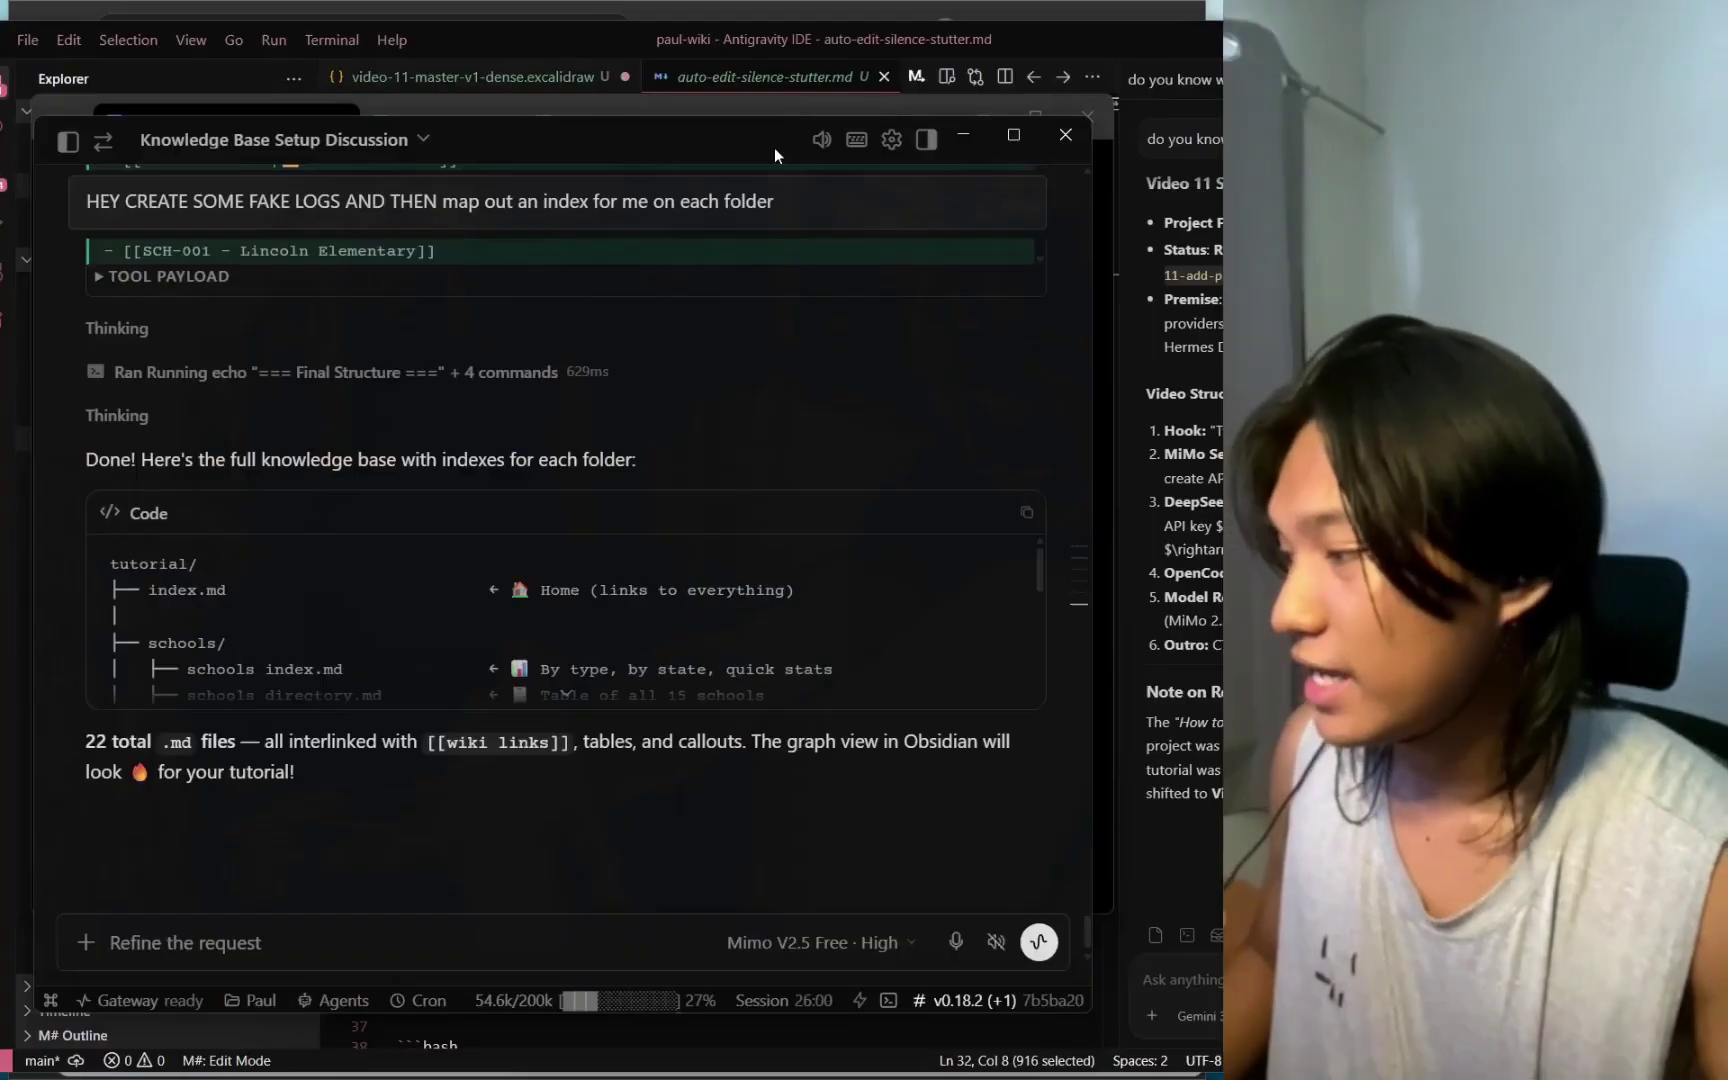
left_click(339, 941)
key("ctrl+v")
key("Return")
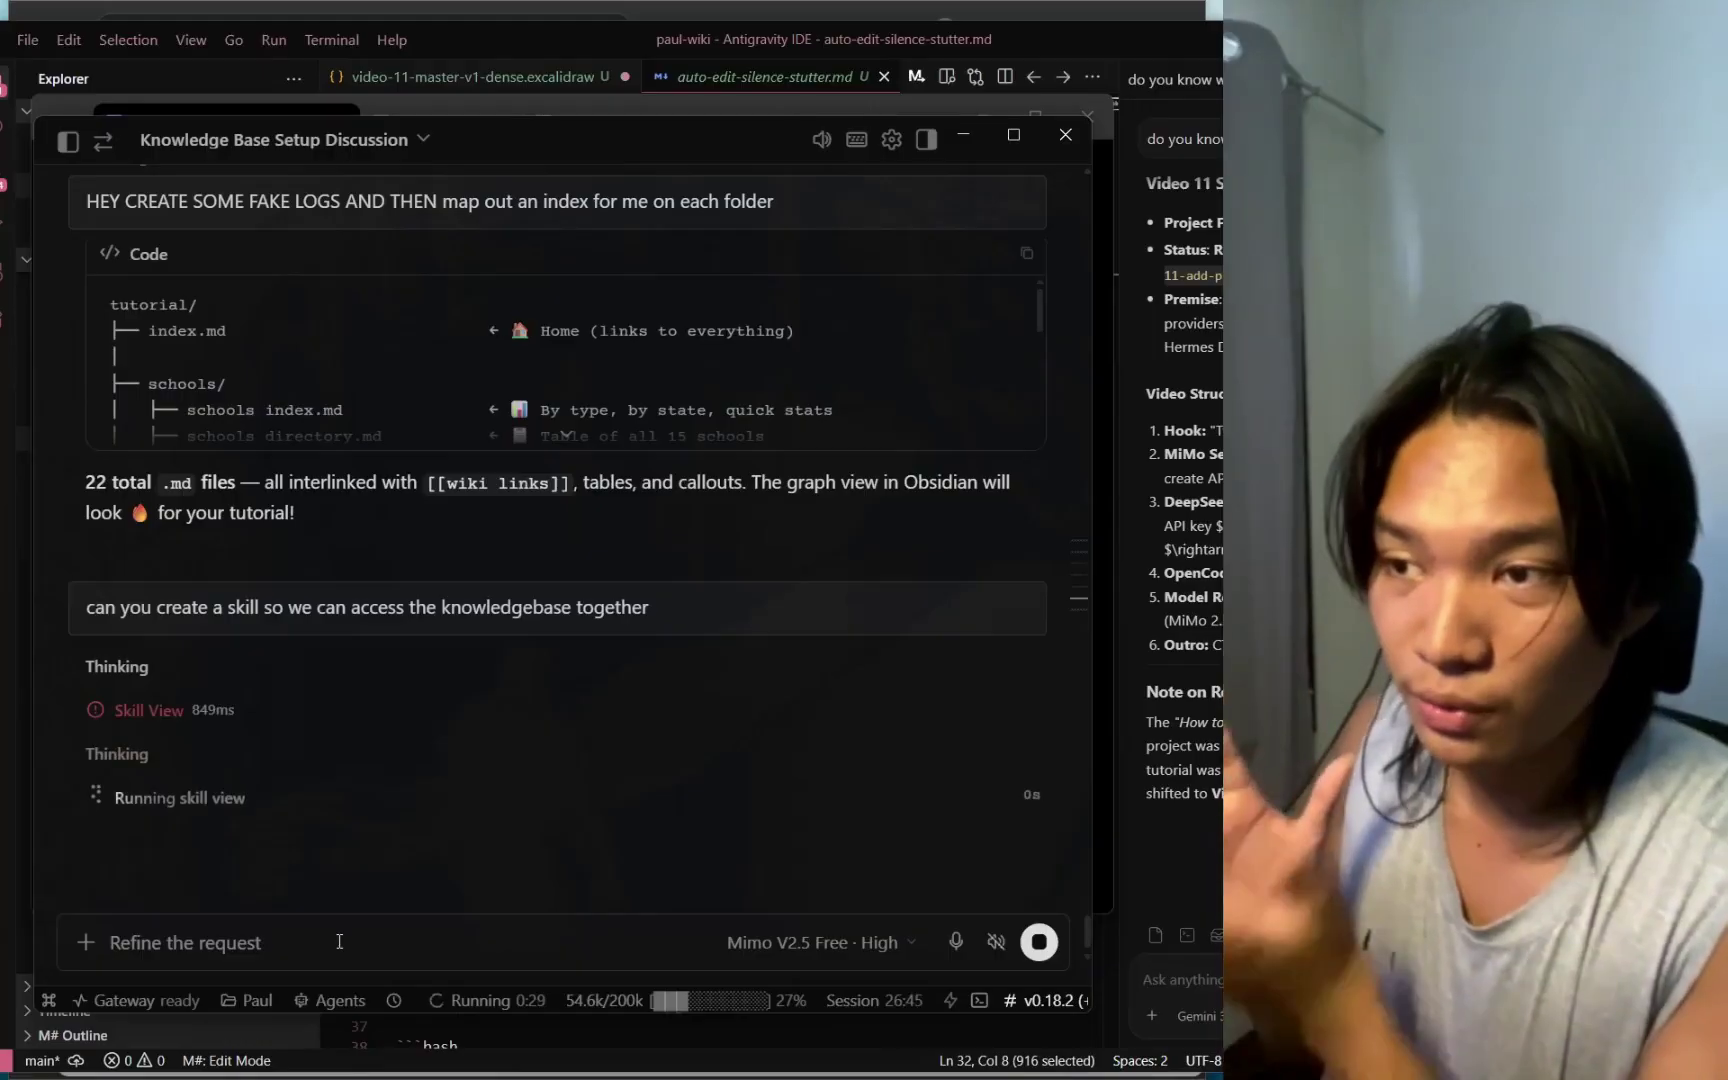
Check Hermes's skill creation progress and review auto-edit-silence-stutter.md in Antigravity IDE down to its output convention and common issues.
left_click(1173, 795)
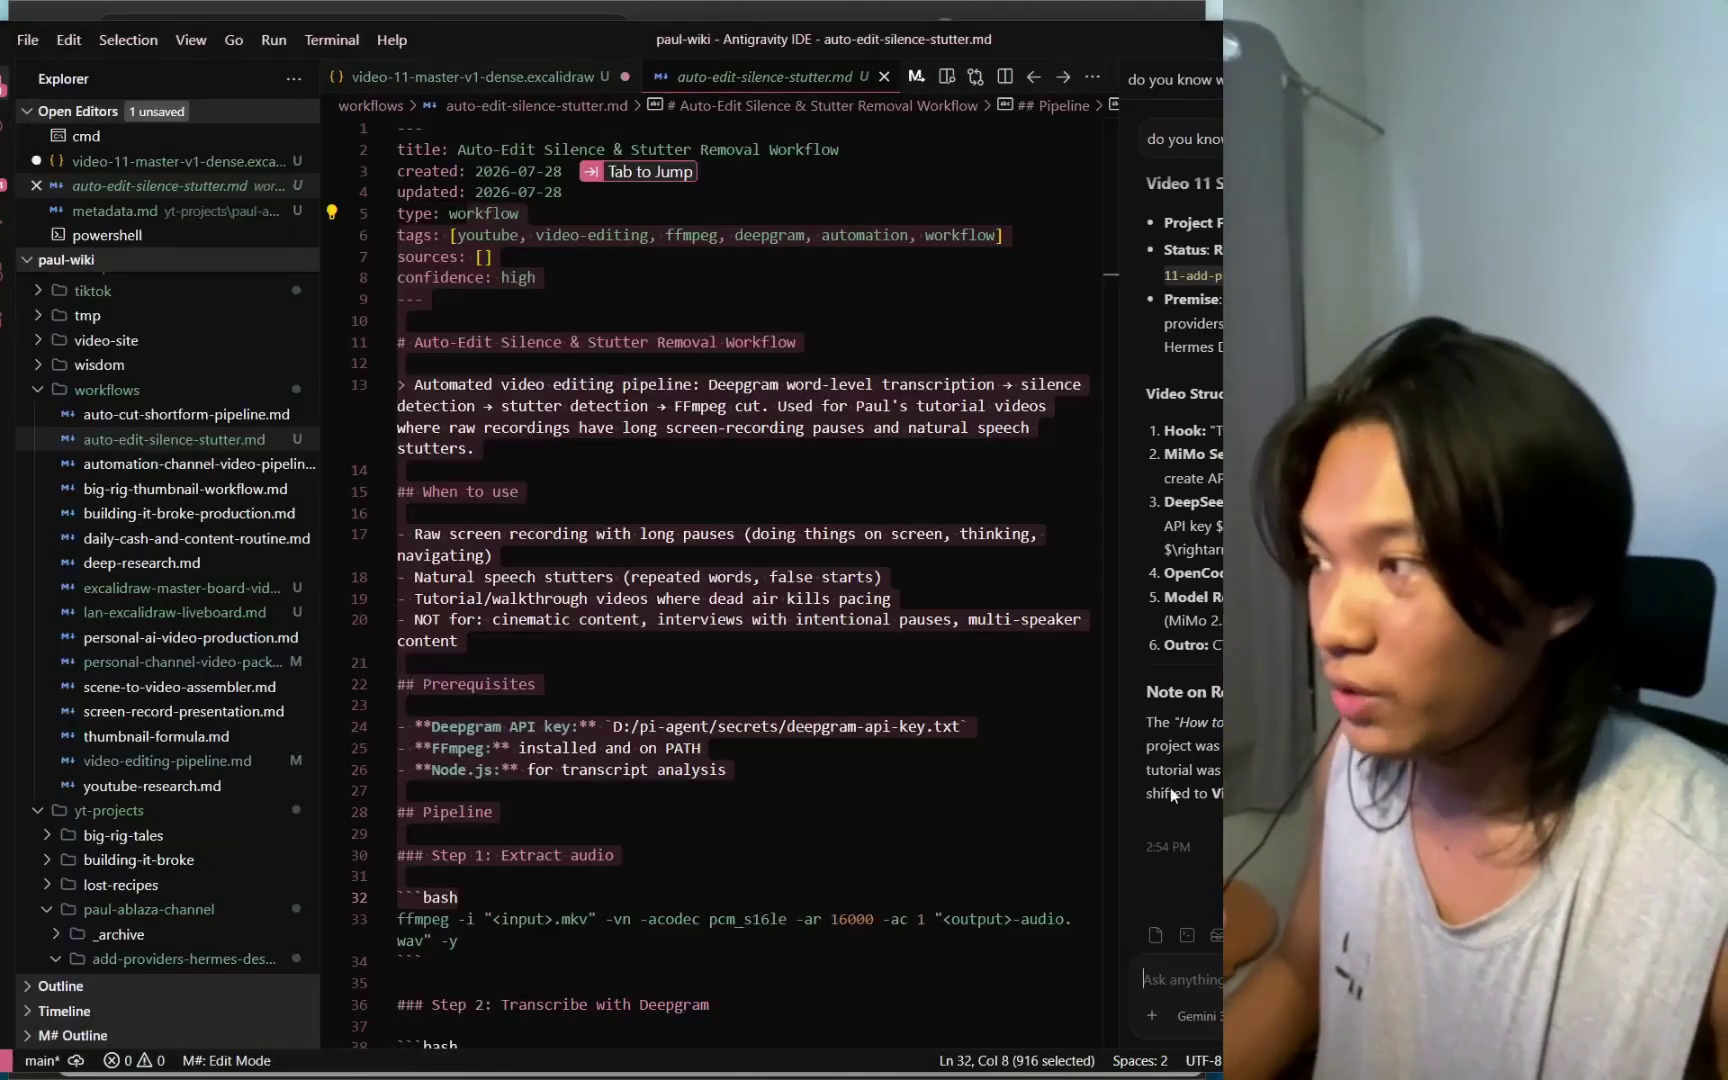
key("alt+Tab")
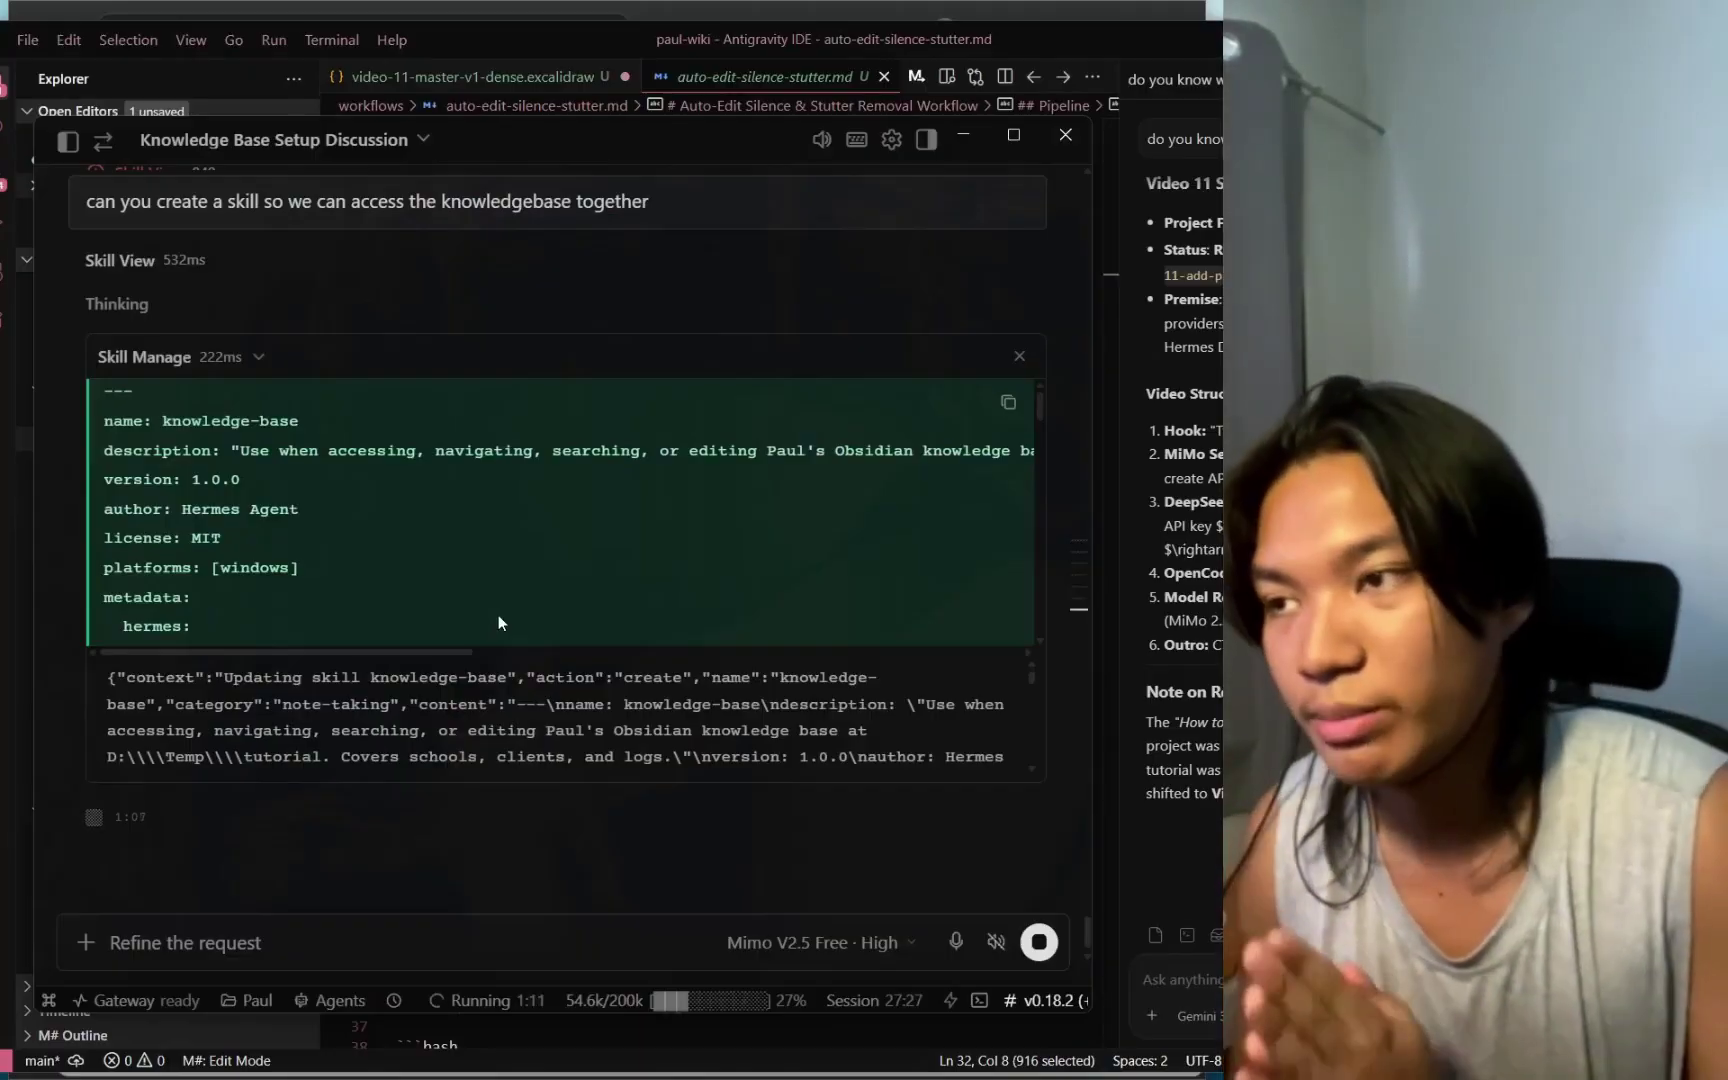
key("alt+Tab")
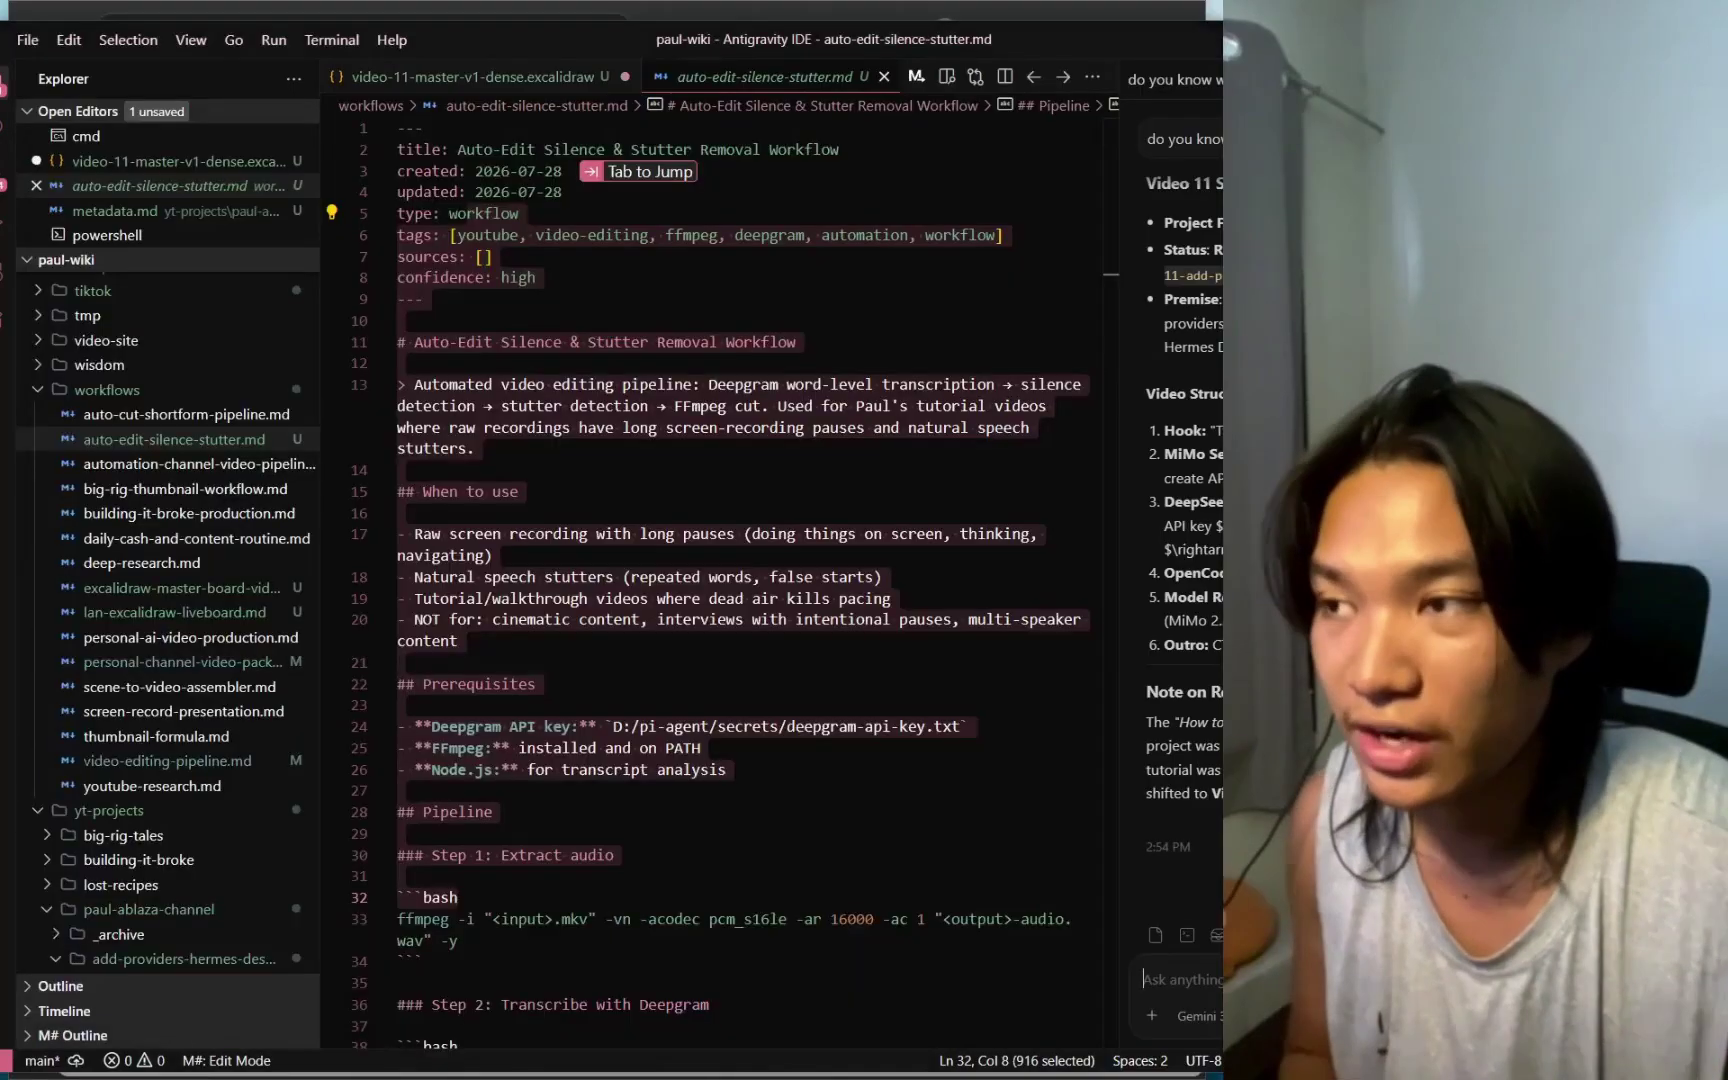
scroll(1063, 319, "down", 10)
scroll(1063, 319, "down", 20)
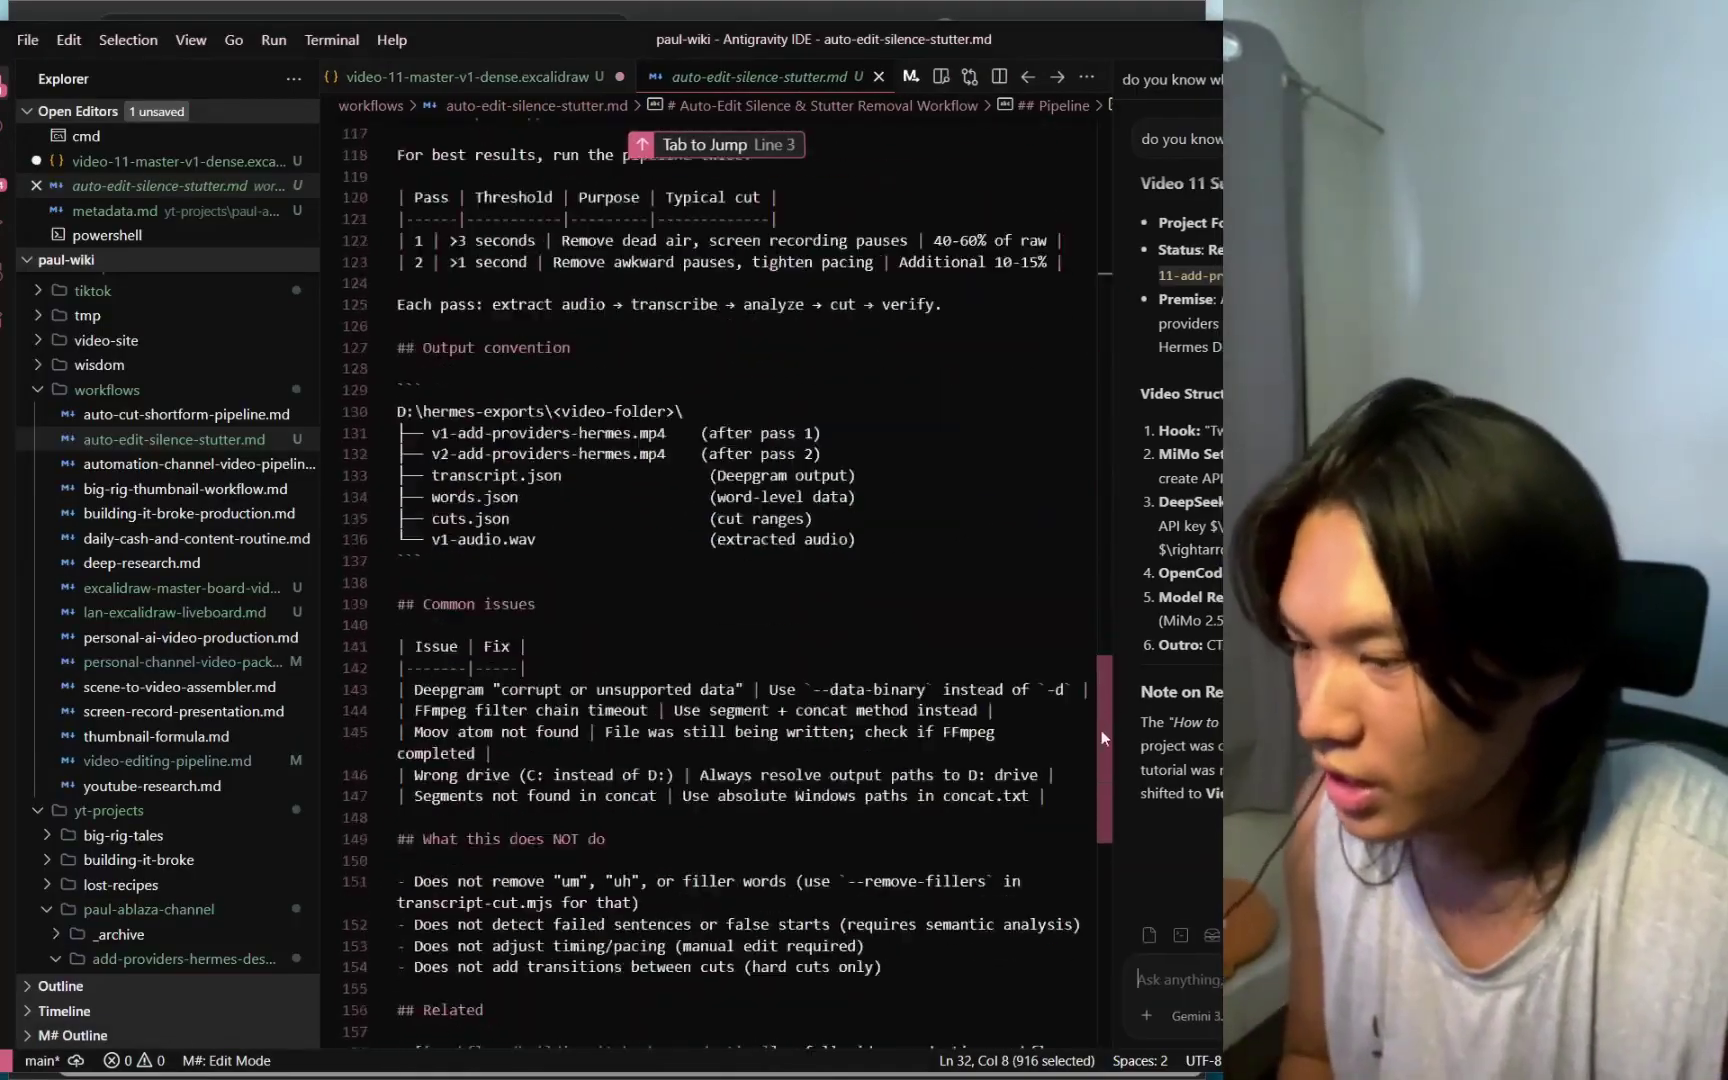
Review auto-edit-silence-stutter.md back up to its beginning, highlighting the summary of the automated video editing pipeline.
left_click_drag(990, 985, 720, 366)
scroll(720, 366, "up", 8)
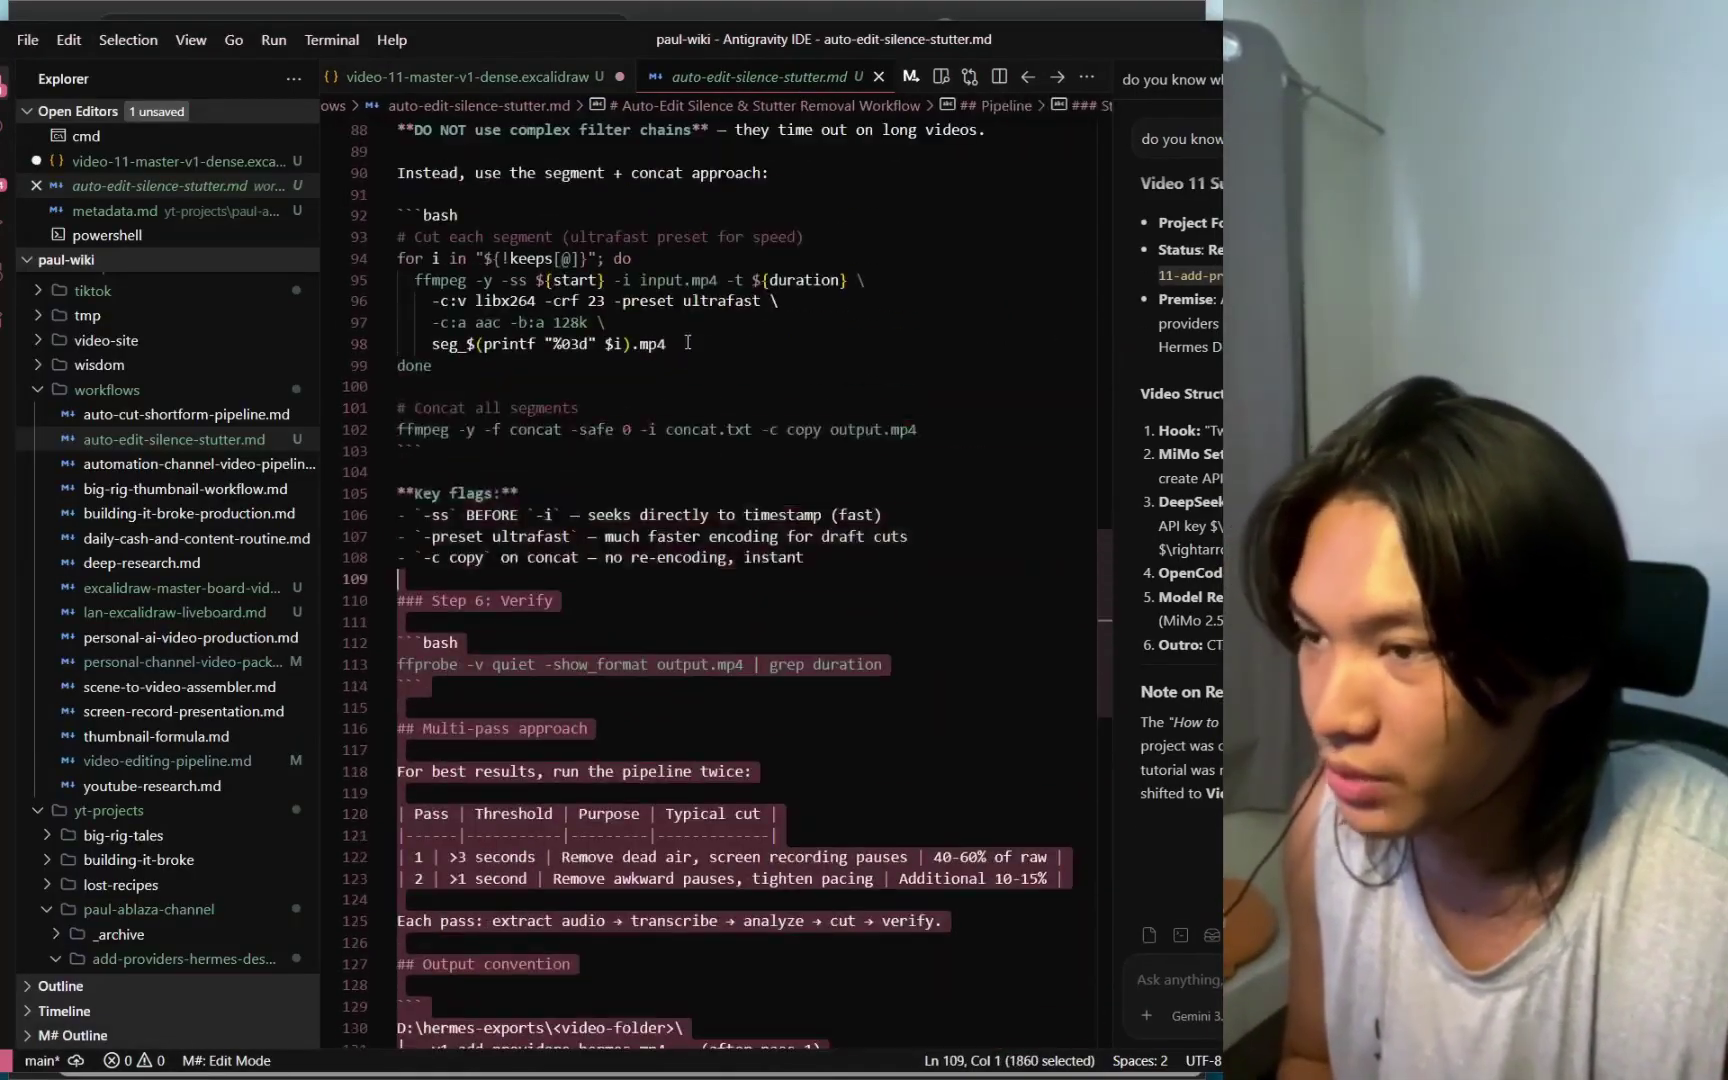
left_click(1080, 665)
left_click_drag(1100, 670, 1100, 295)
left_click(686, 478)
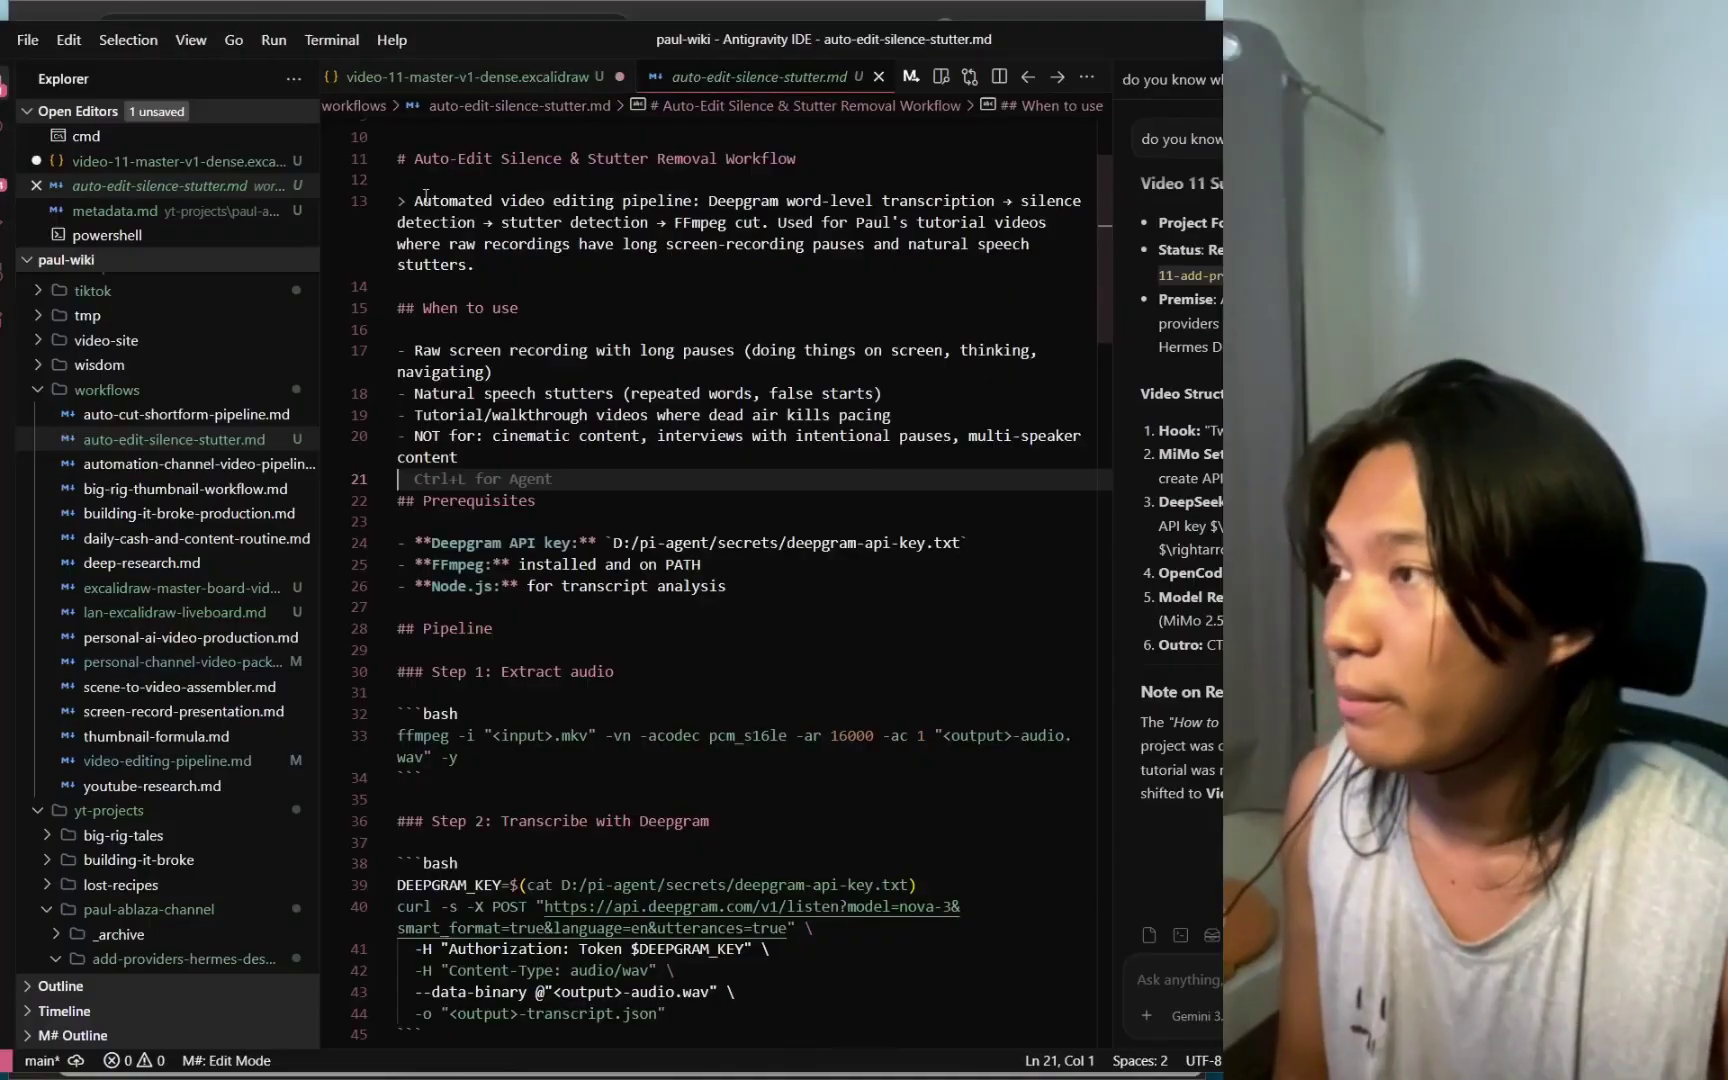
left_click_drag(425, 196, 605, 222)
scroll(605, 222, "up", 3)
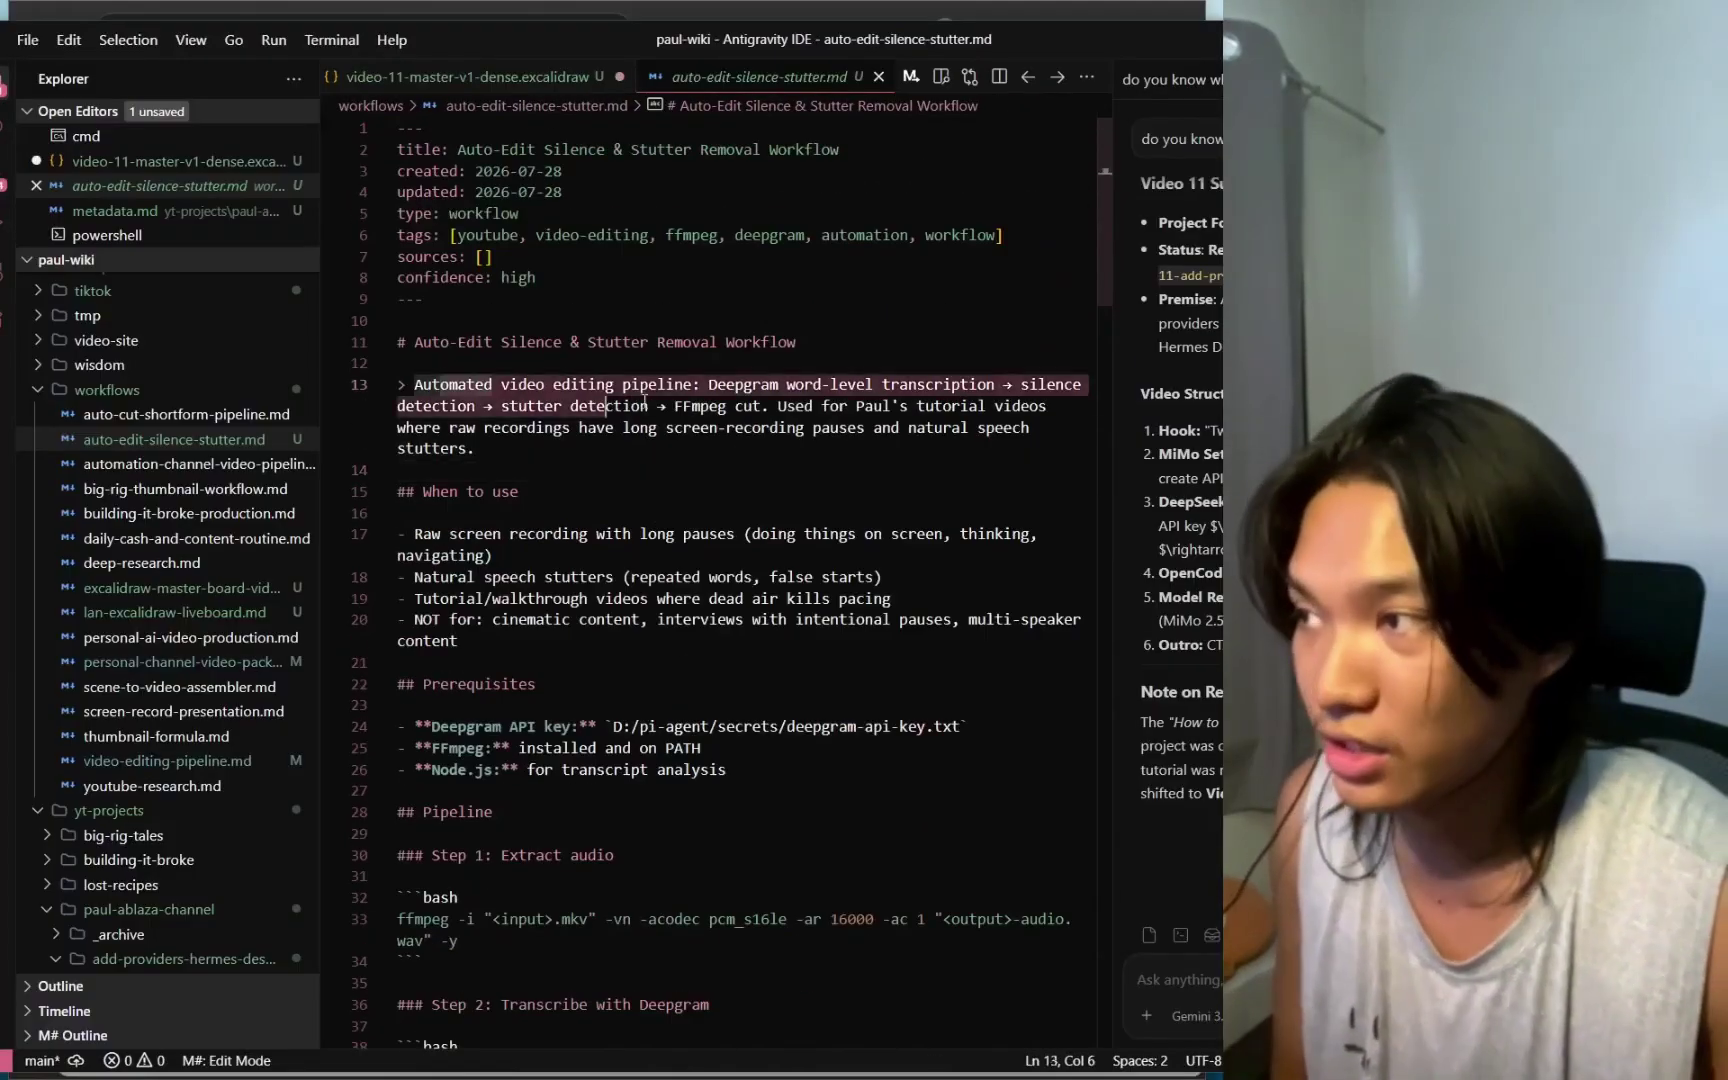
left_click_drag(644, 401, 540, 455)
left_click(752, 496)
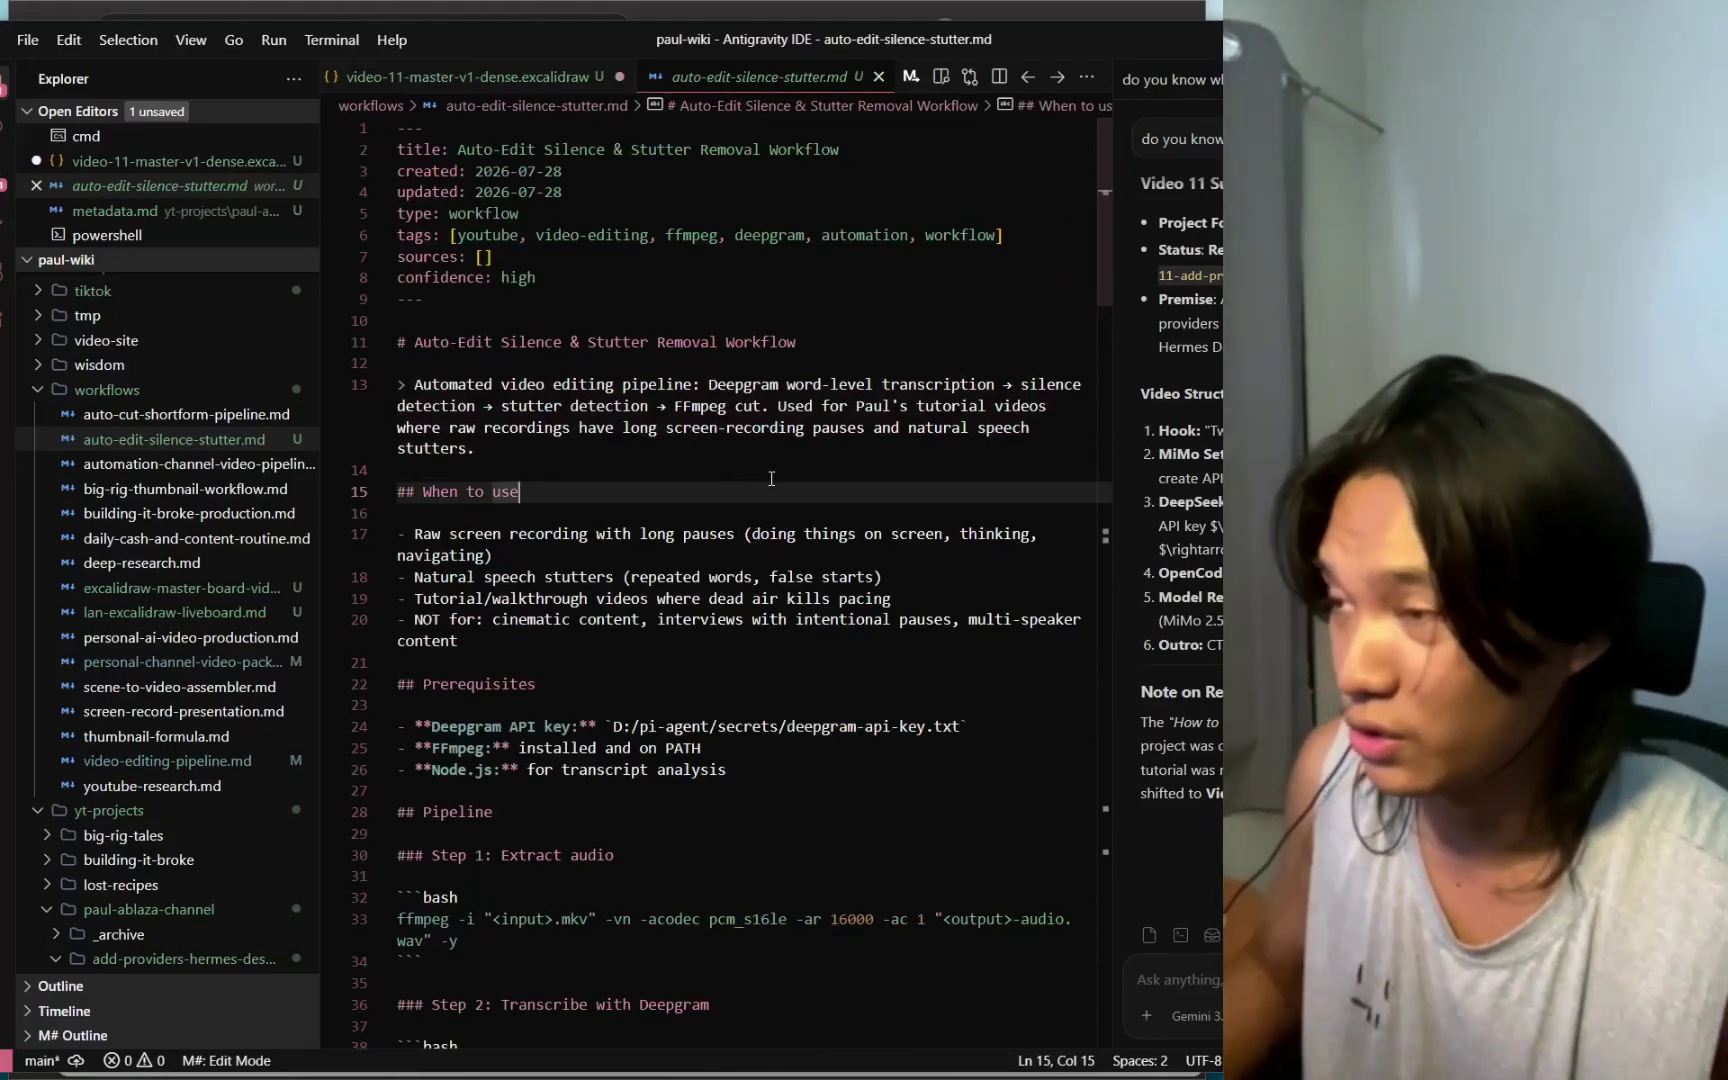
Switch to Hermes, choose the openai-api Deepseek V4 Flash model for a new session, and clear the unsent draft message.
key("alt+Tab")
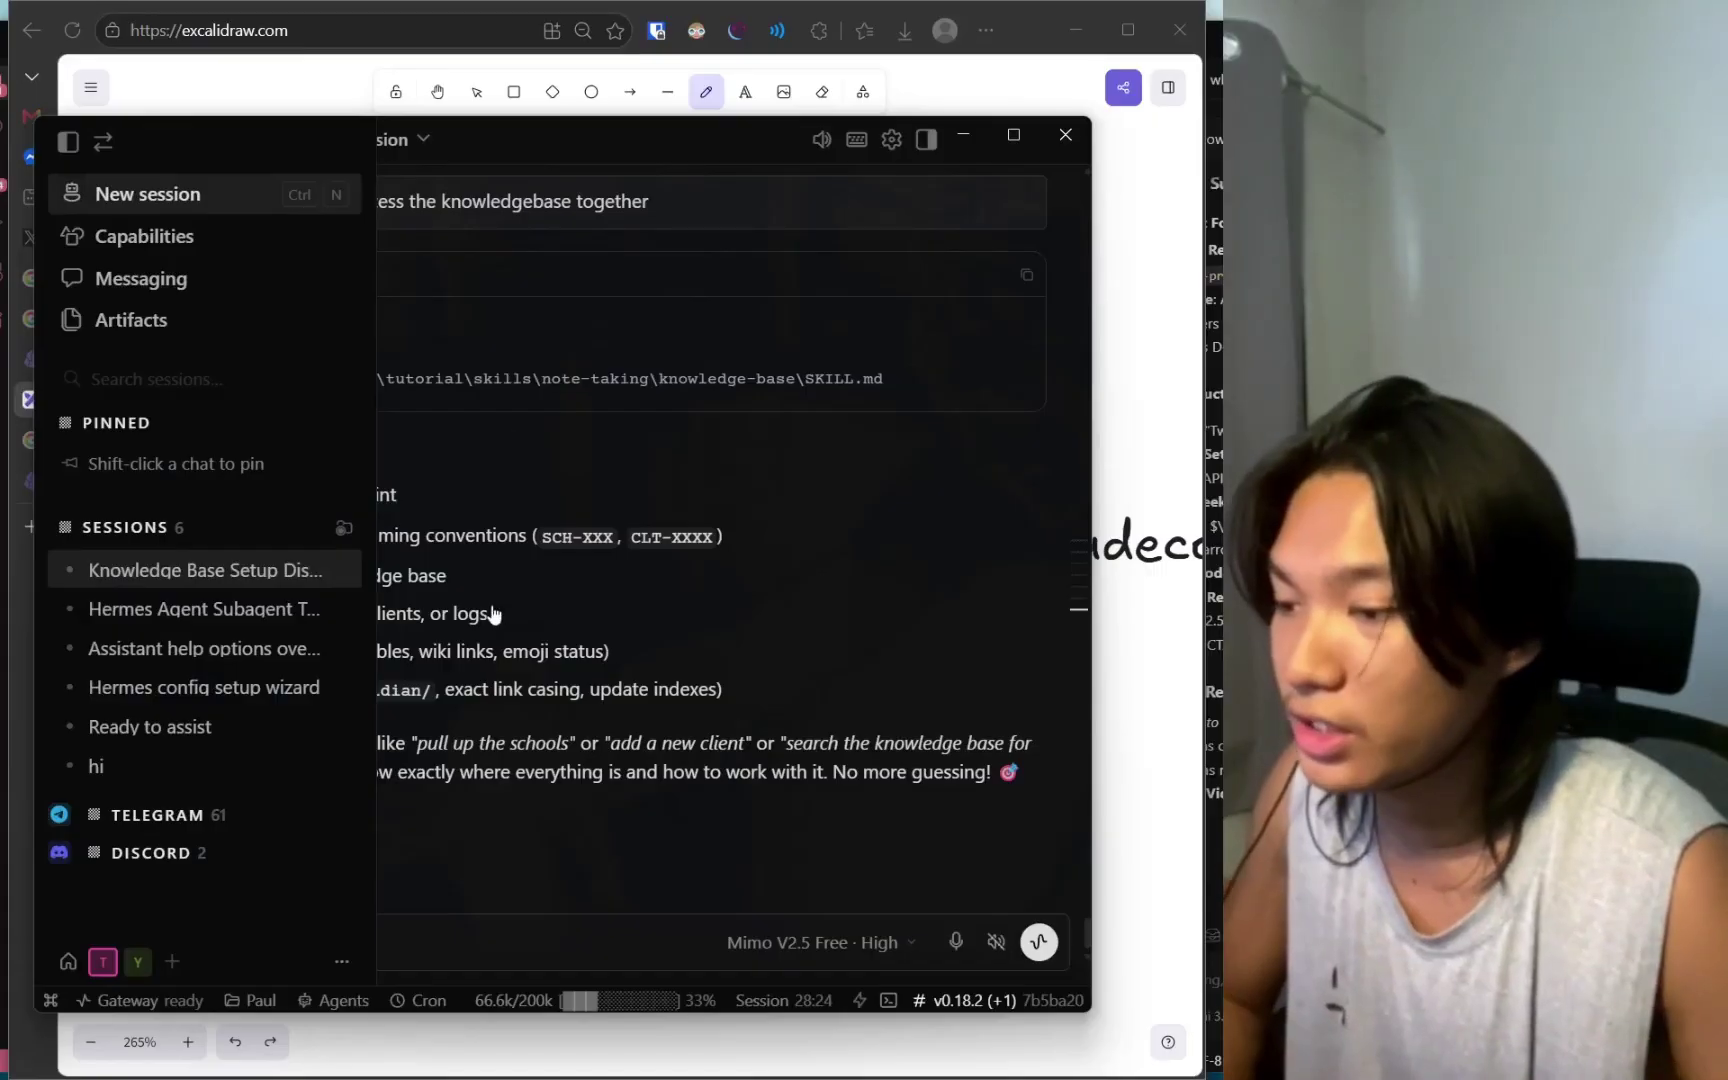
left_click(815, 942)
type("deepseek")
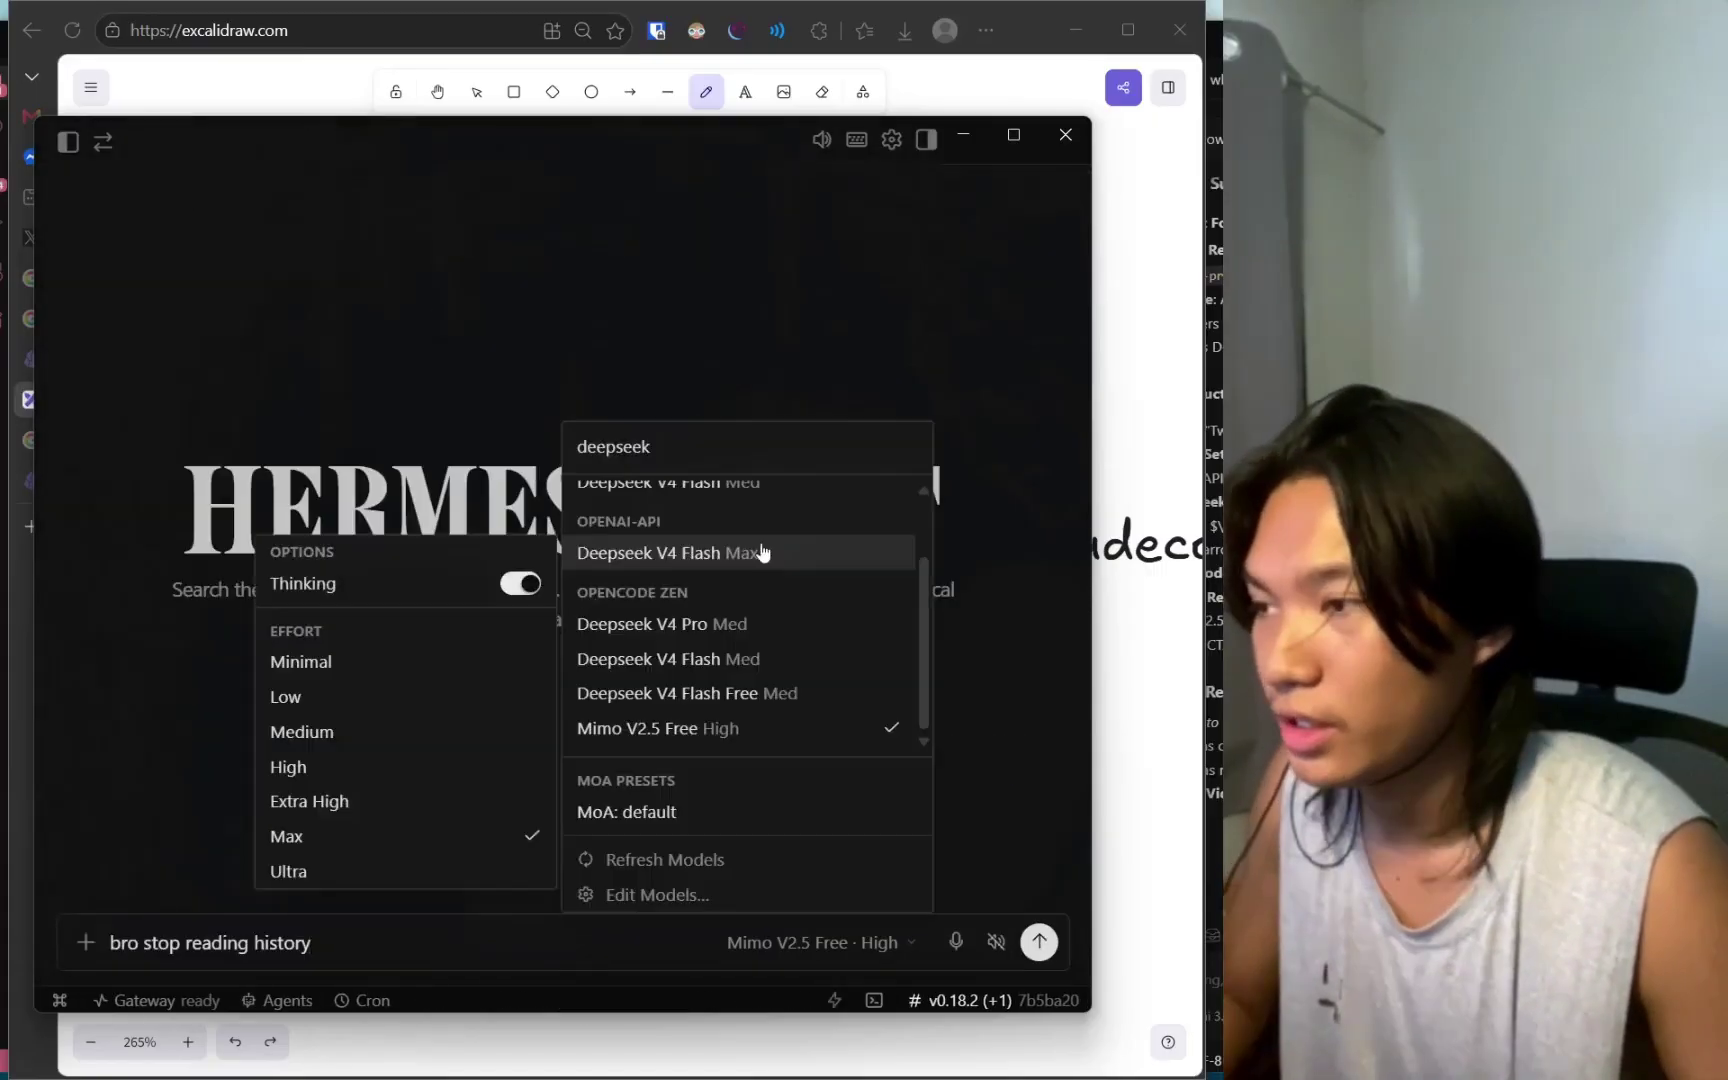
left_click(762, 552)
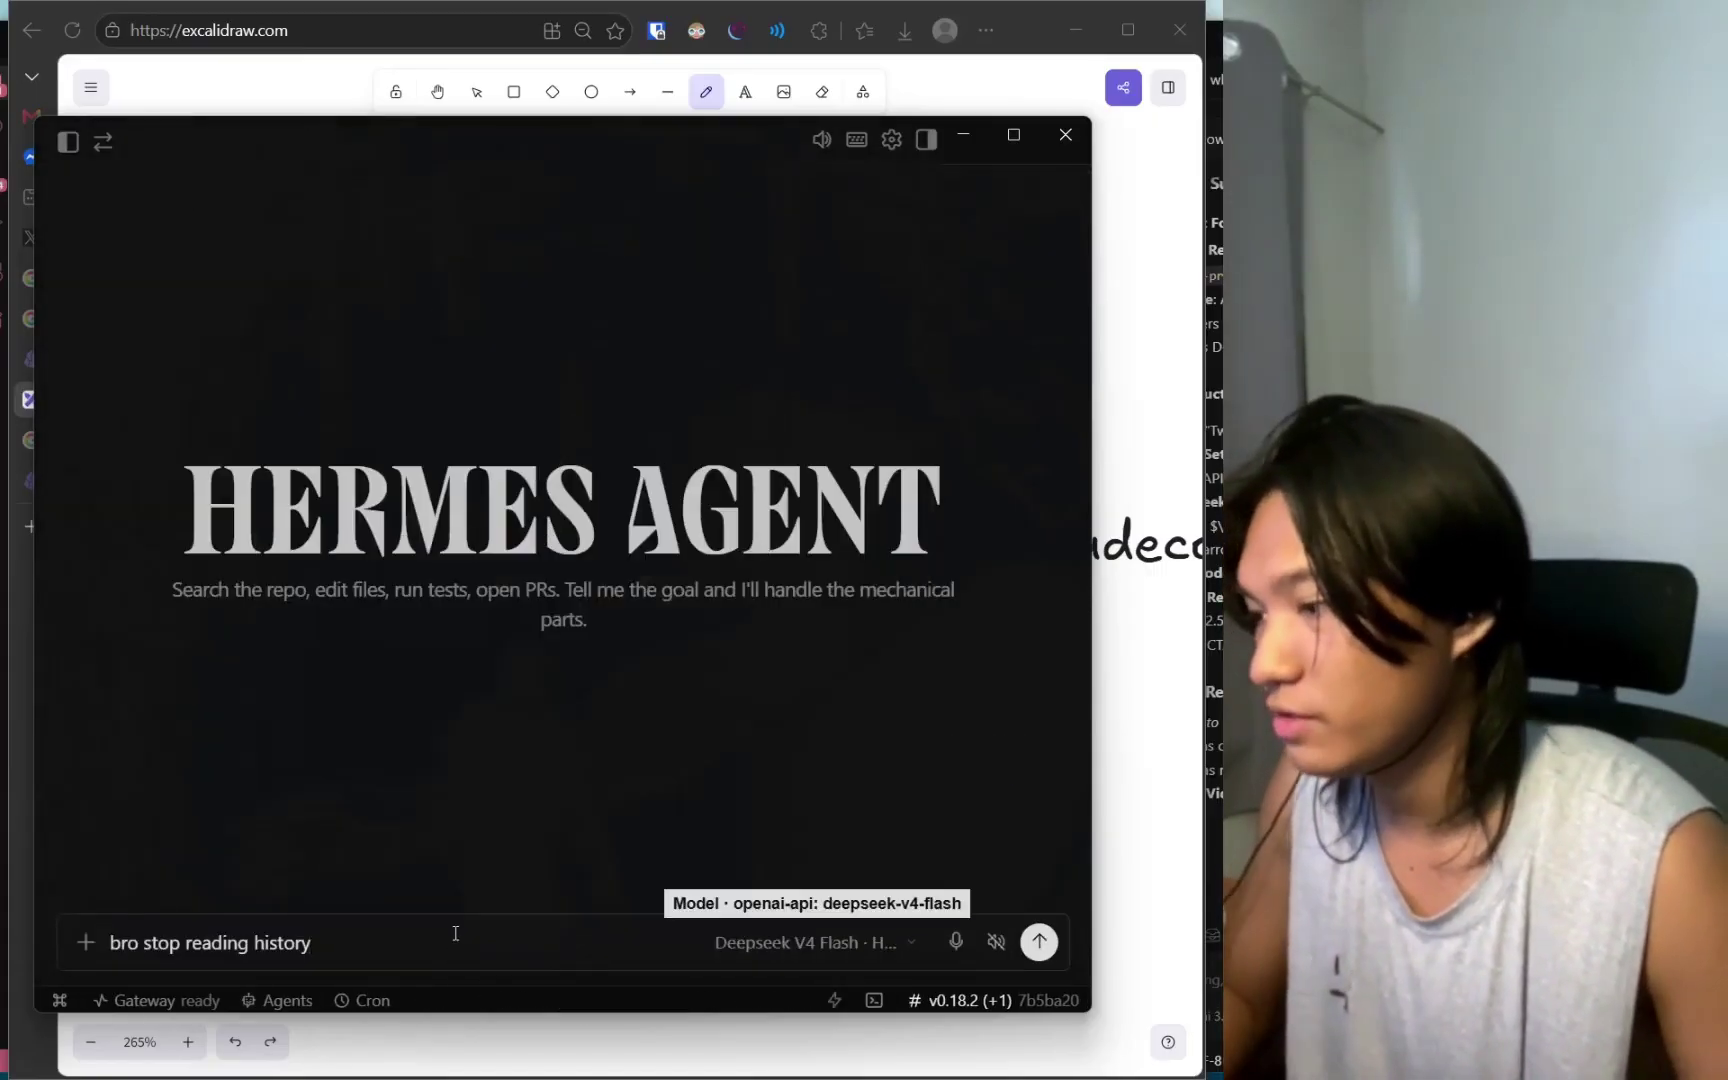
key("ctrl+a")
key("BackSpace")
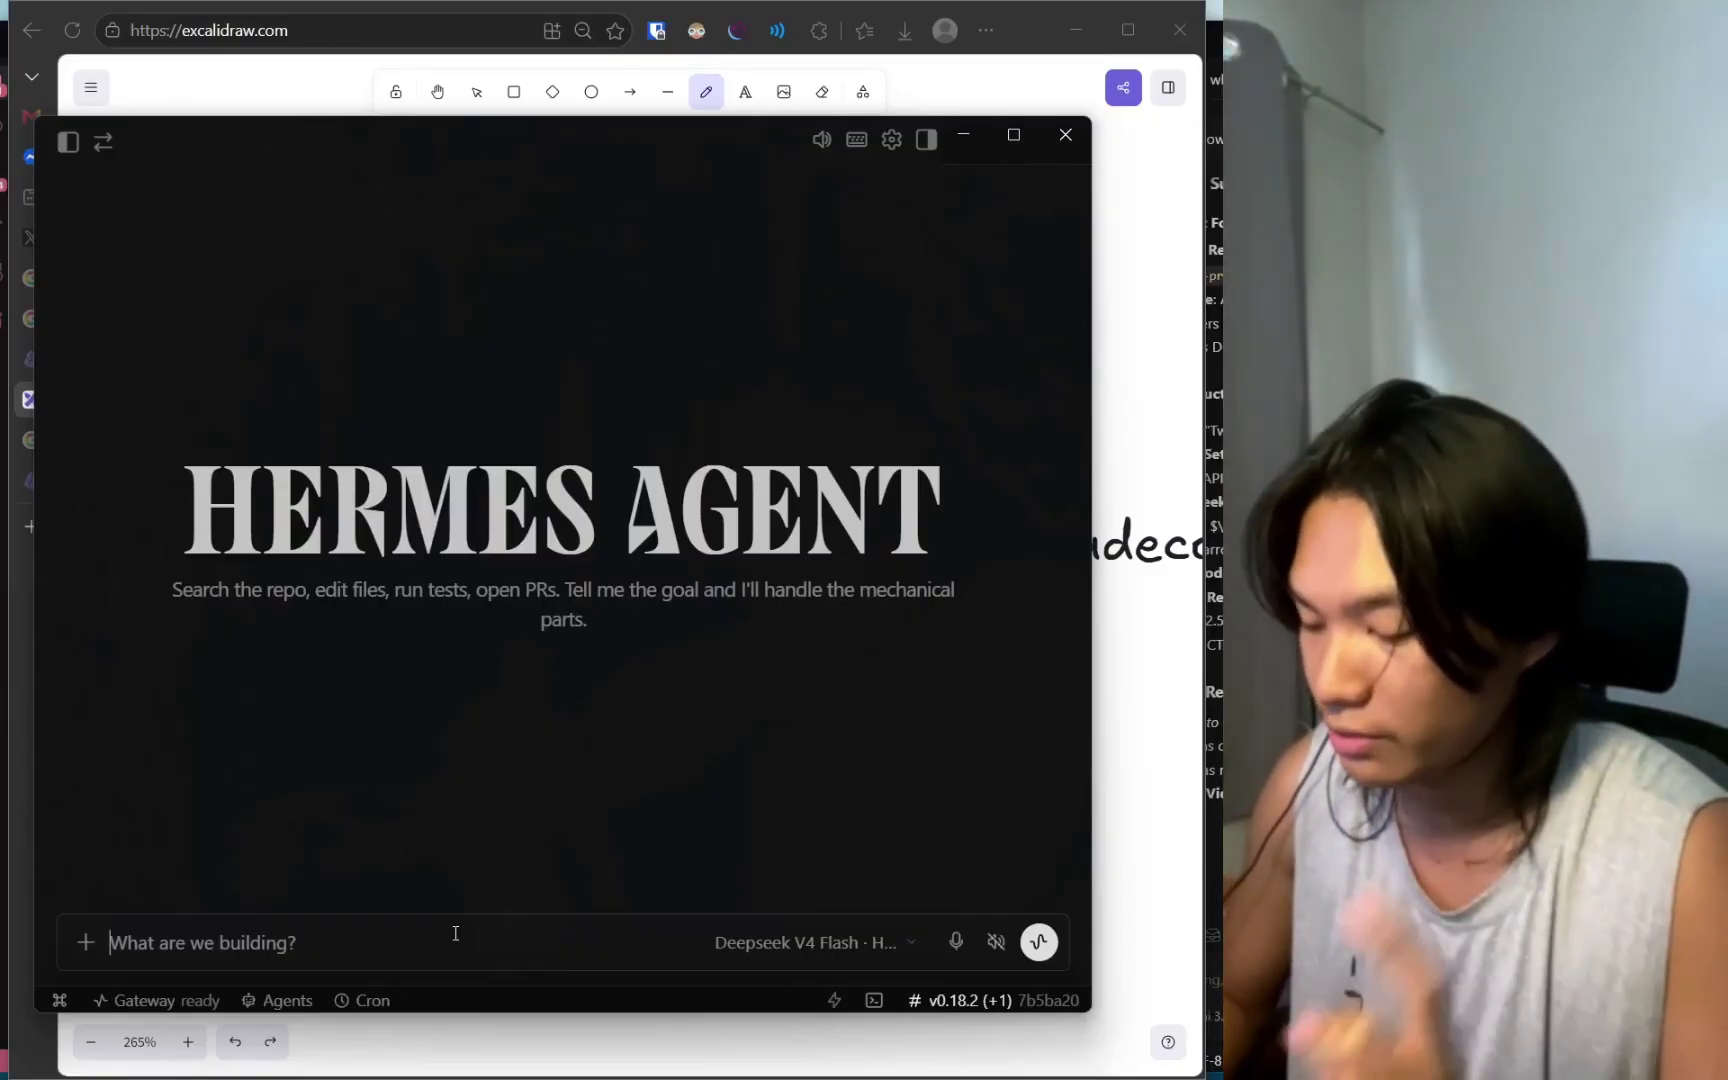
Send the question "do you know my knowledge base" to Hermes in the new session.
type("do y")
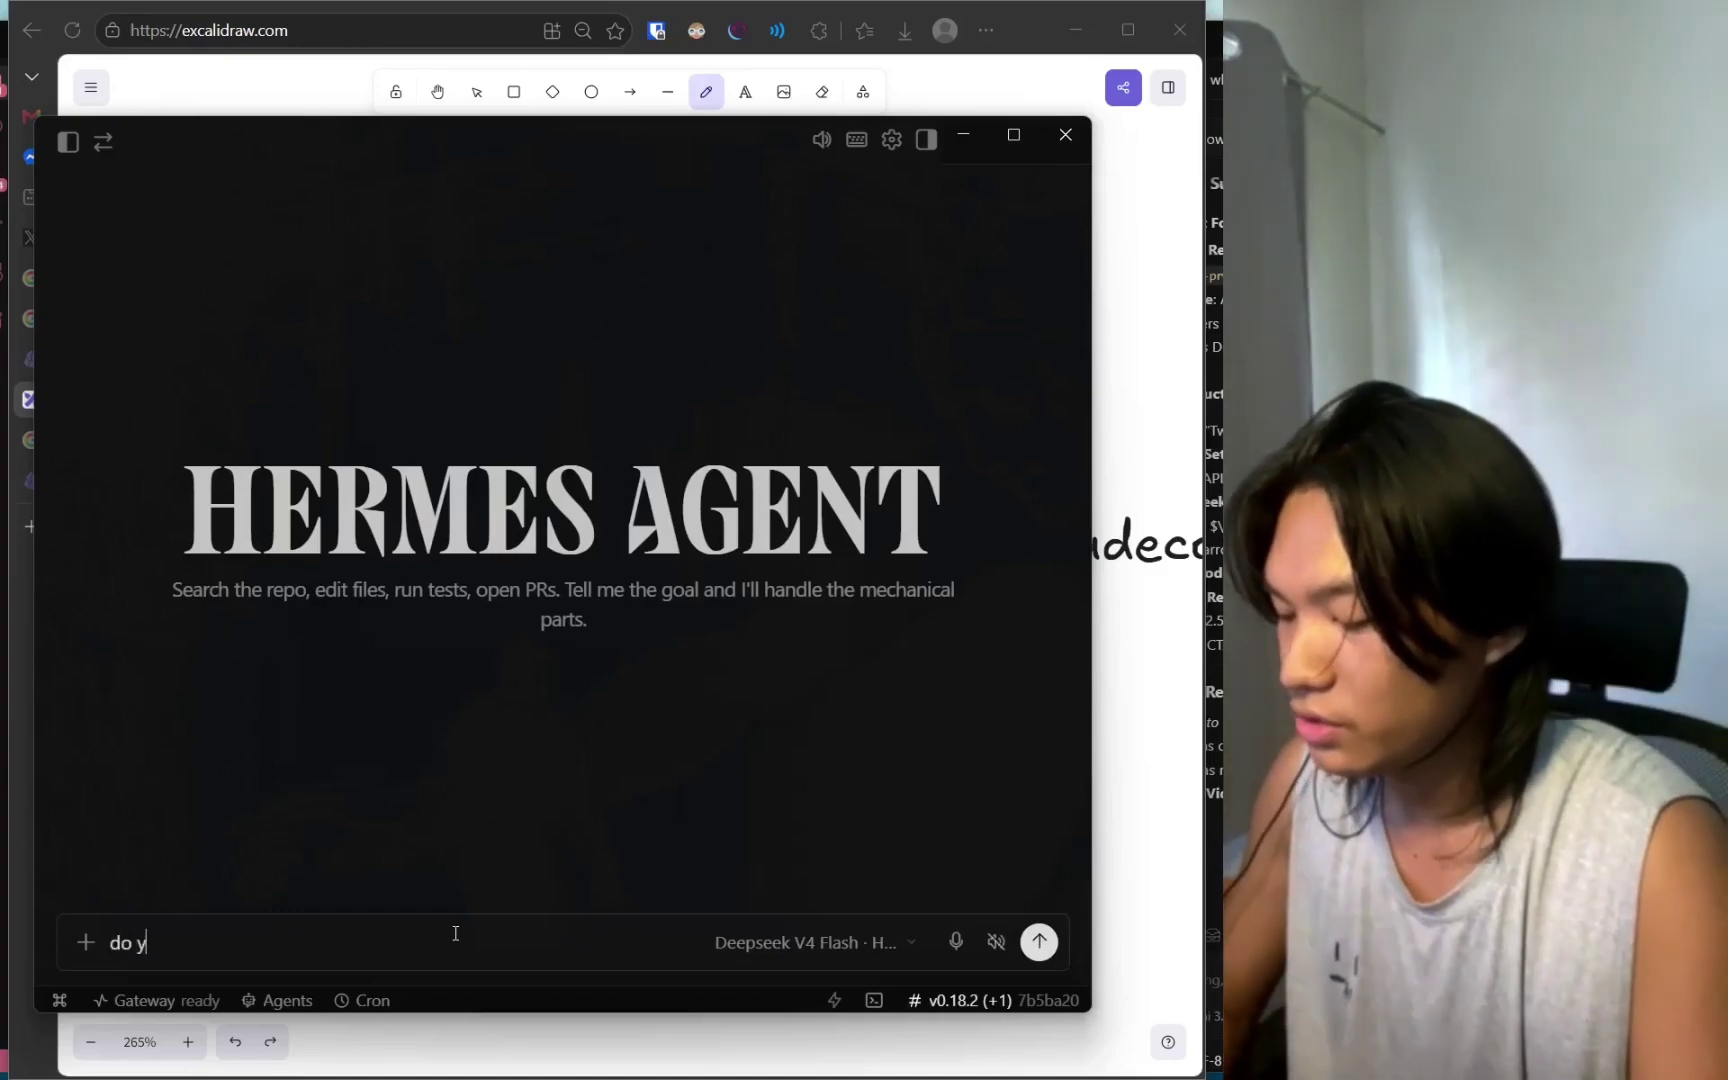
type("ou know my knowledge base")
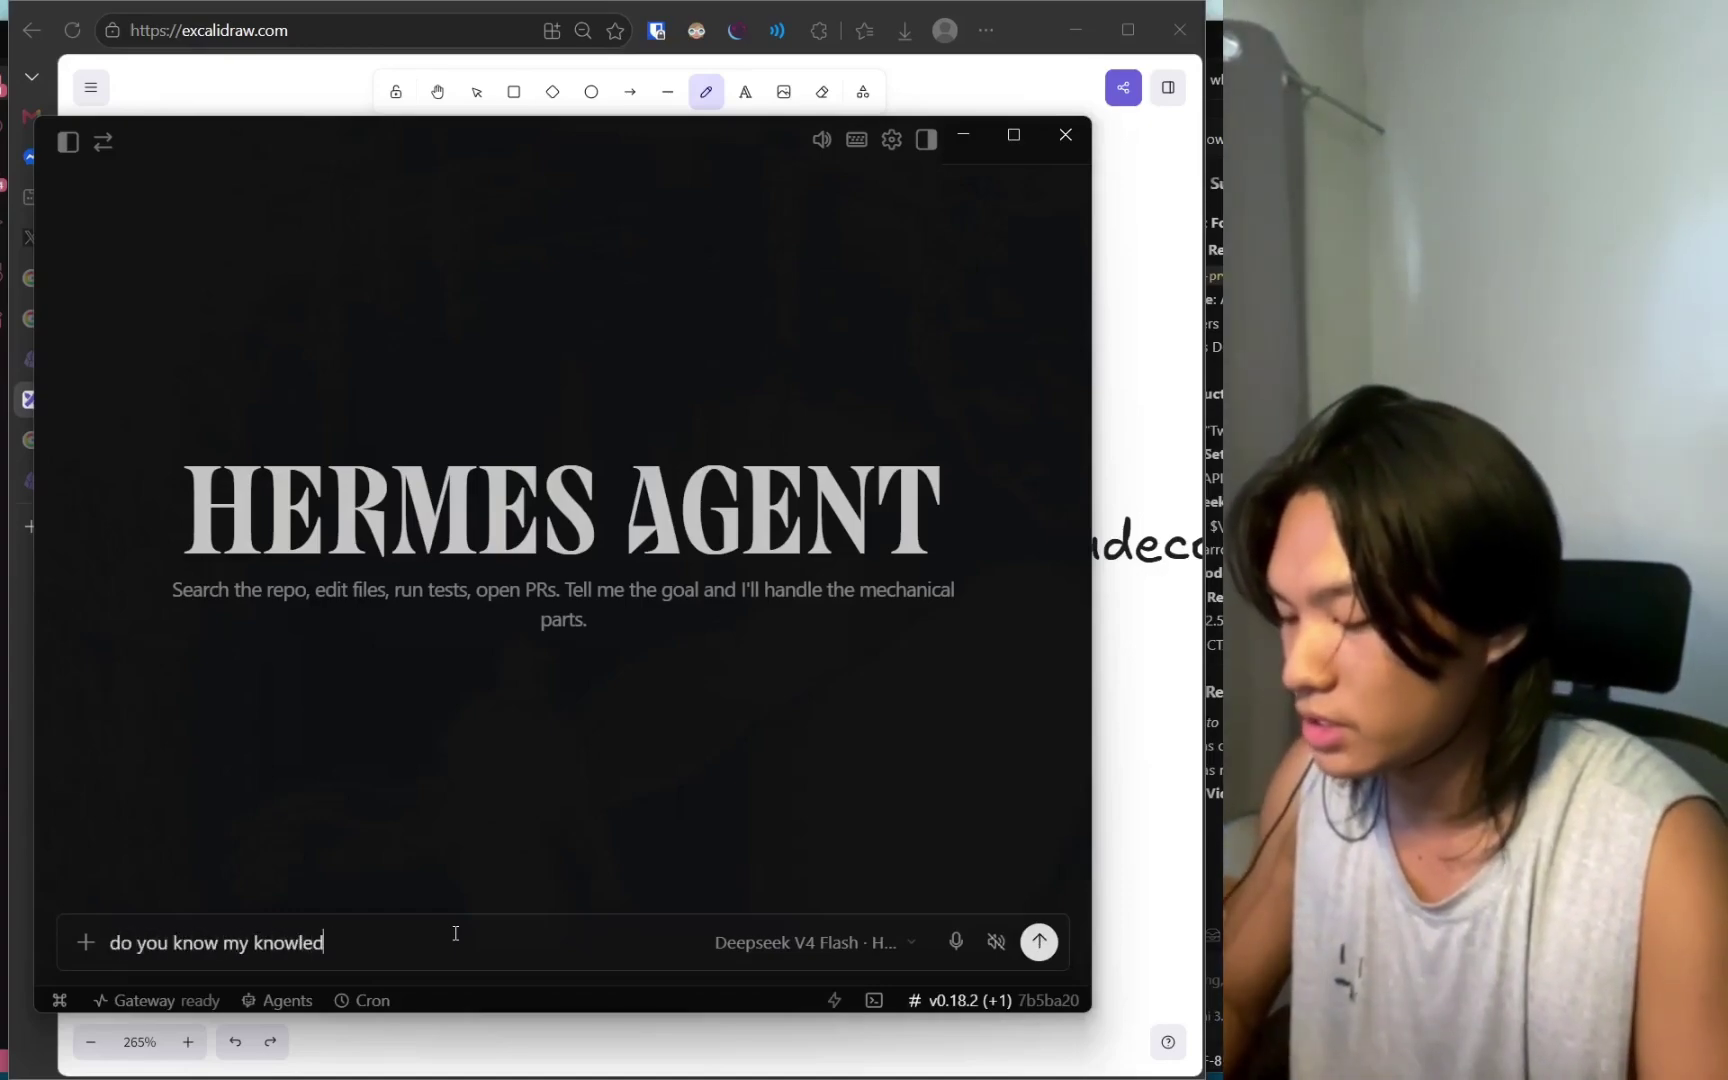
key("Return")
Set the thinking effort of the current Deepseek V4 Flash model to Max.
left_click(805, 942)
scroll(781, 507, "down", 2)
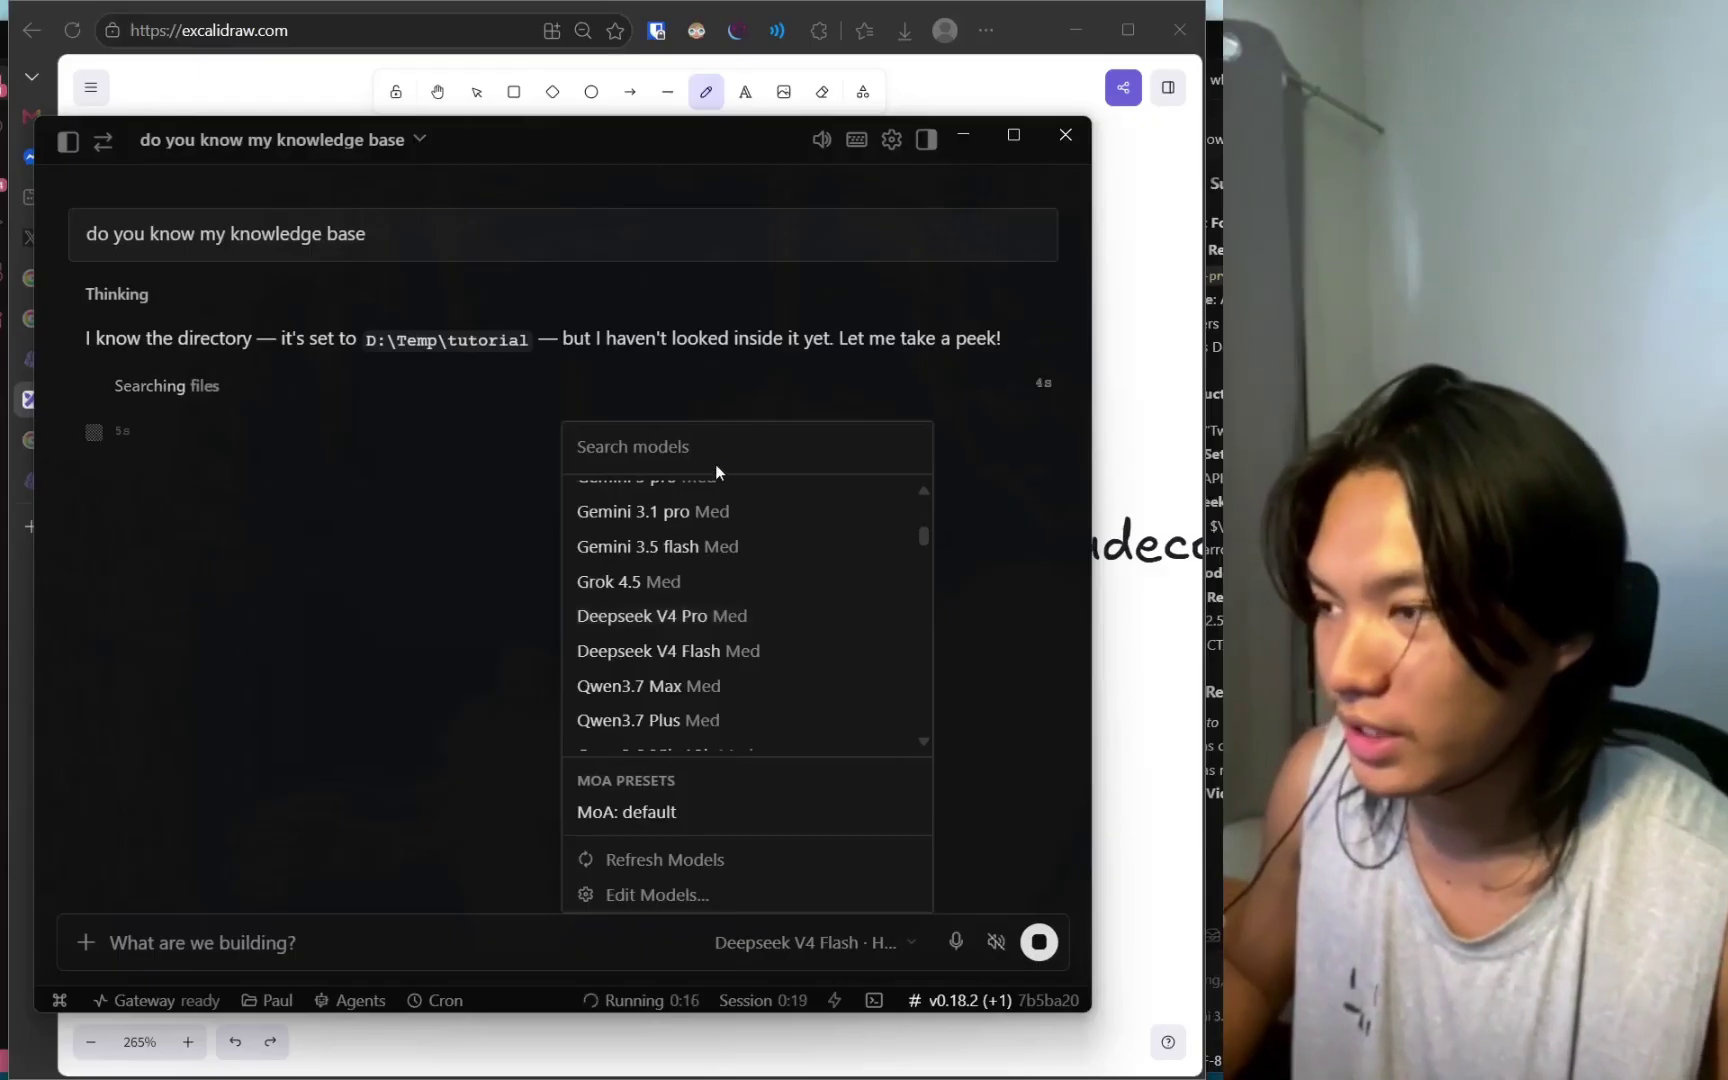
left_click(688, 440)
type("asdasd")
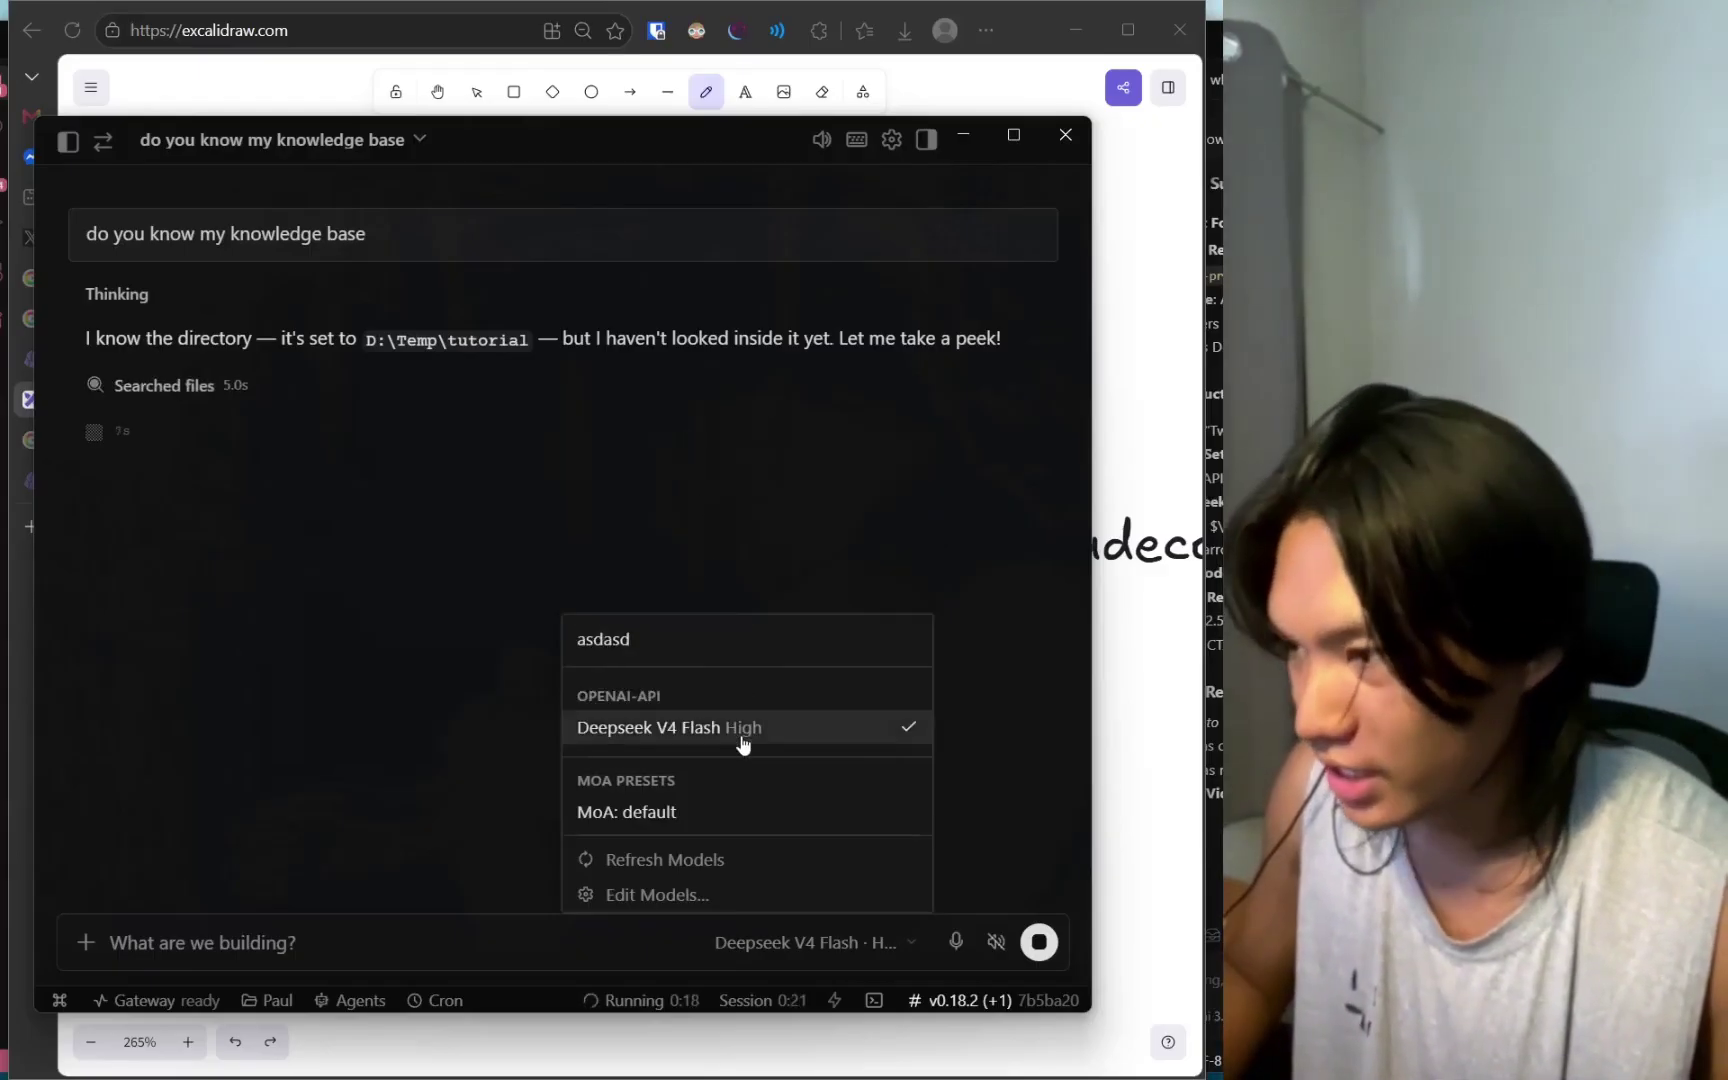
mouse_move(744, 740)
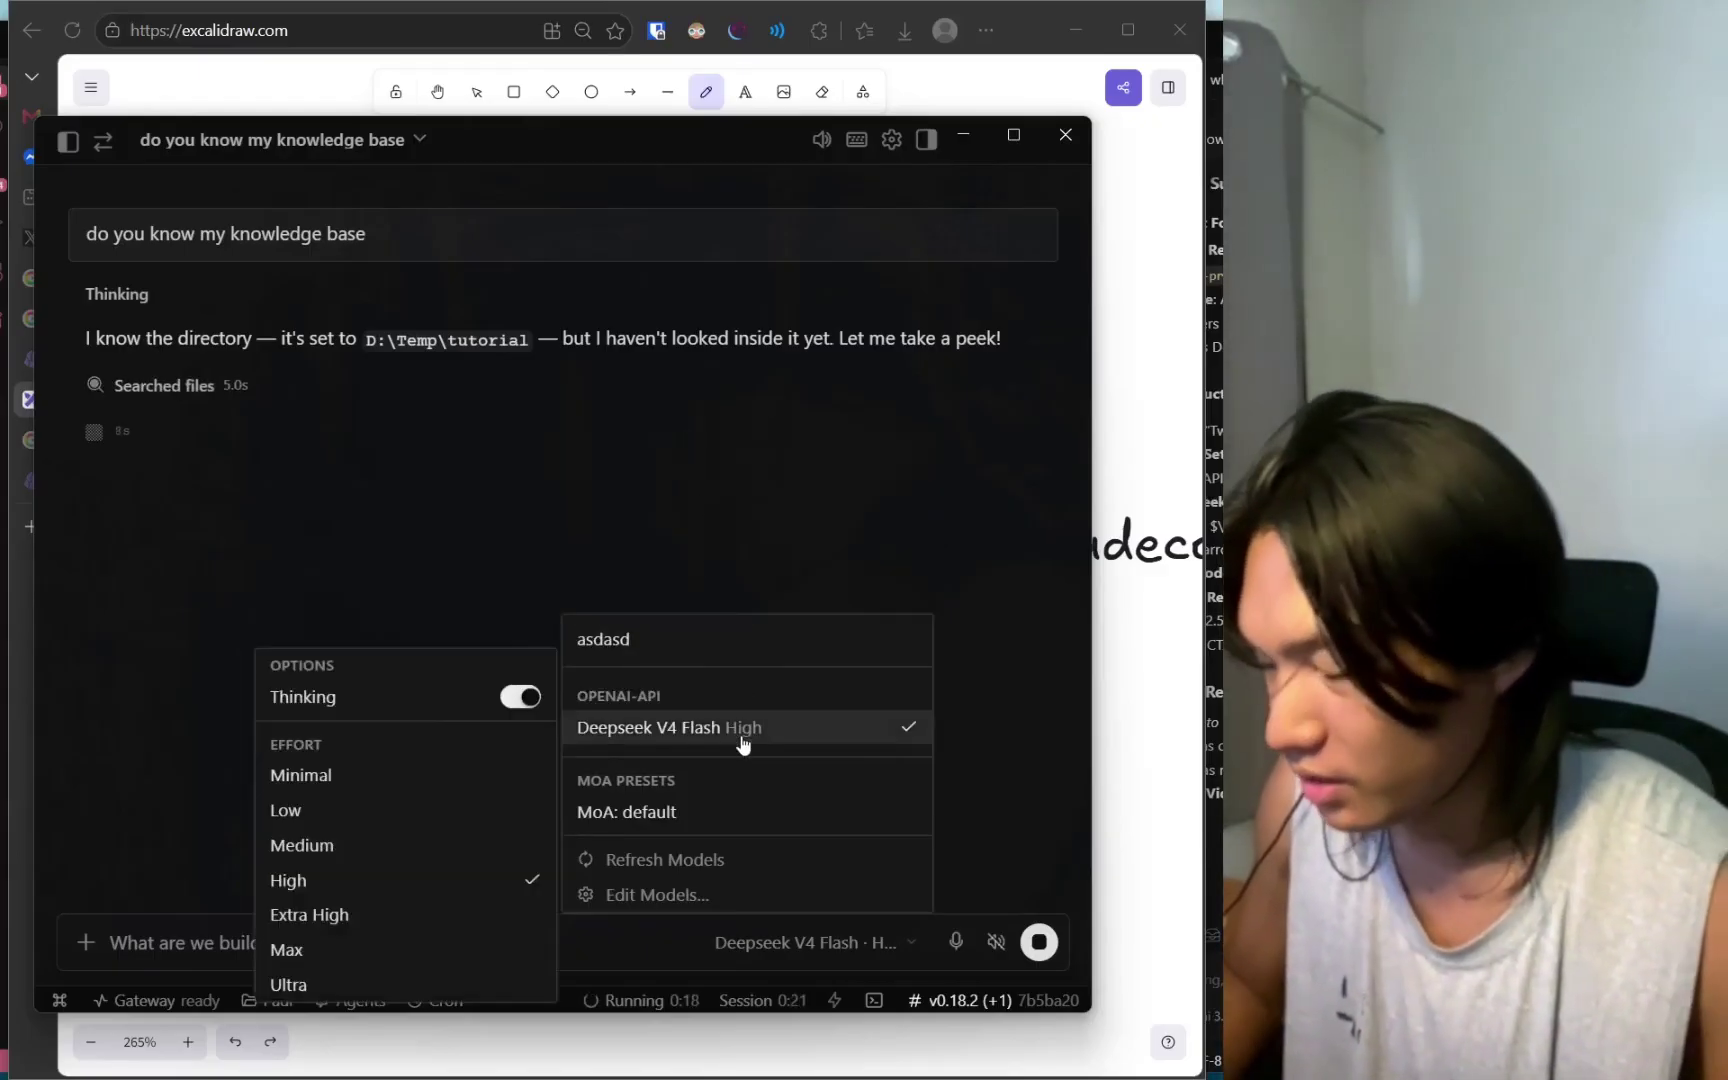
left_click(408, 950)
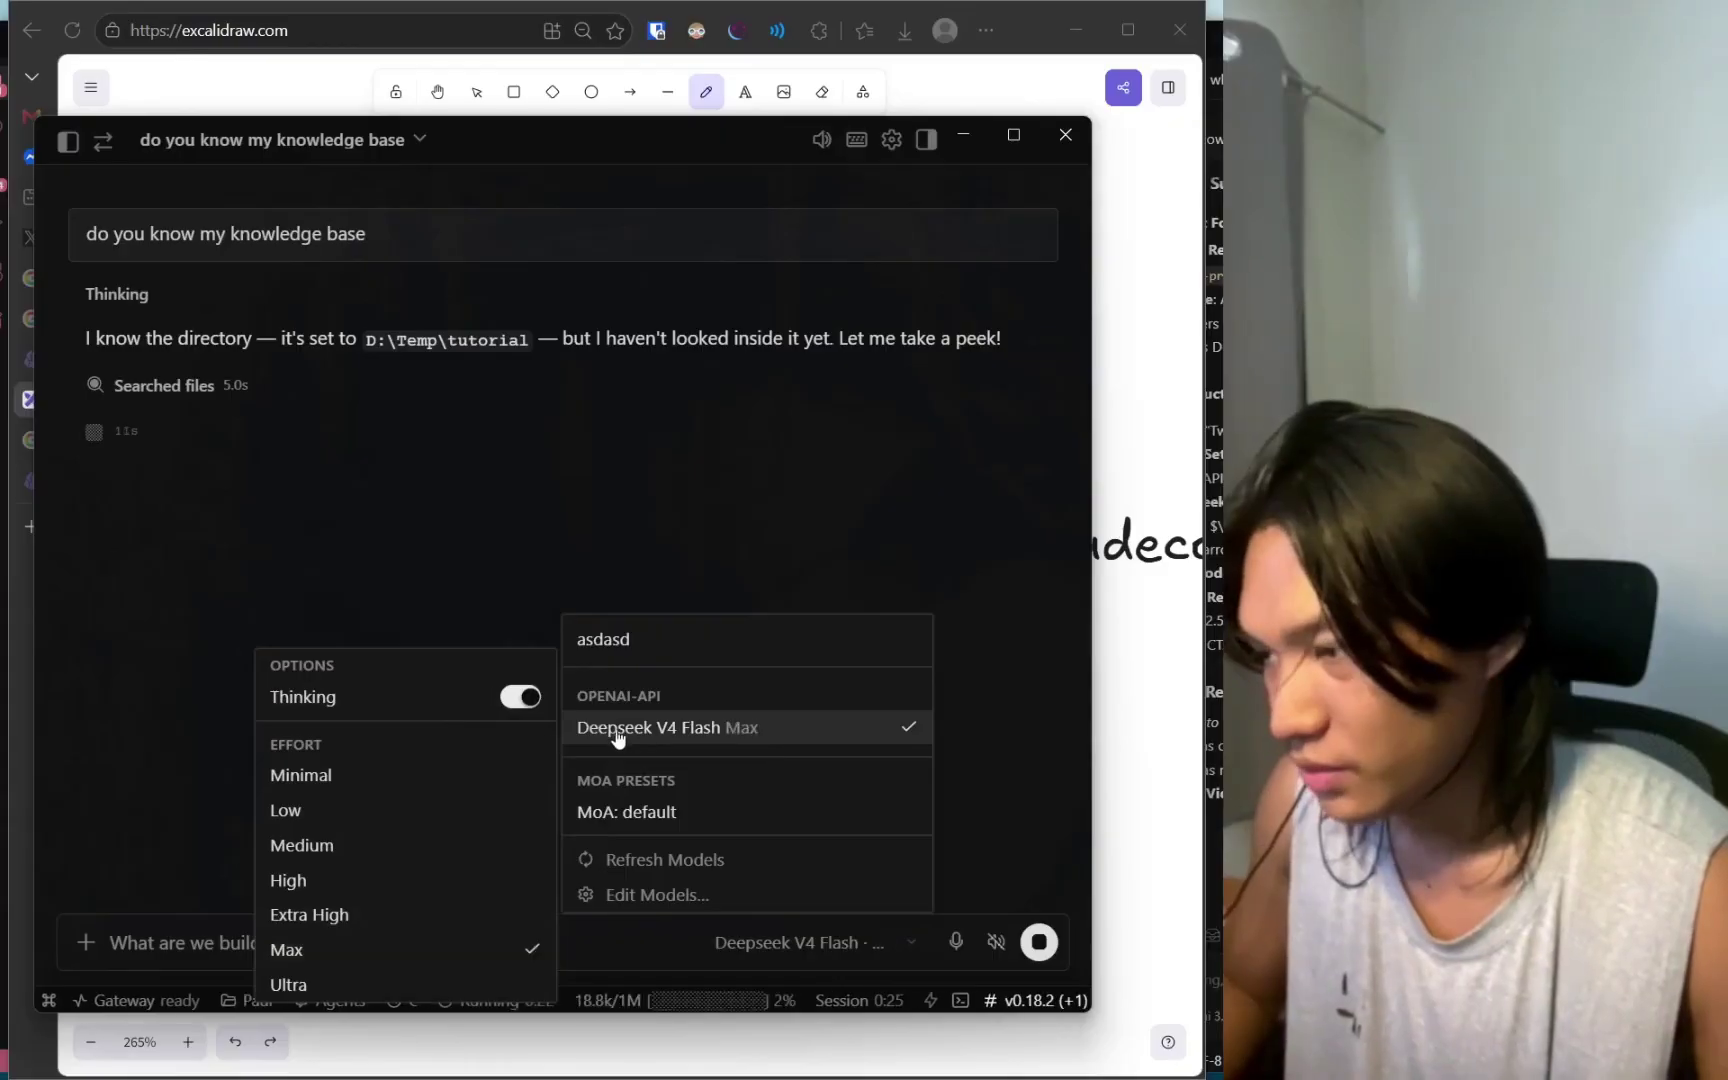
left_click(697, 732)
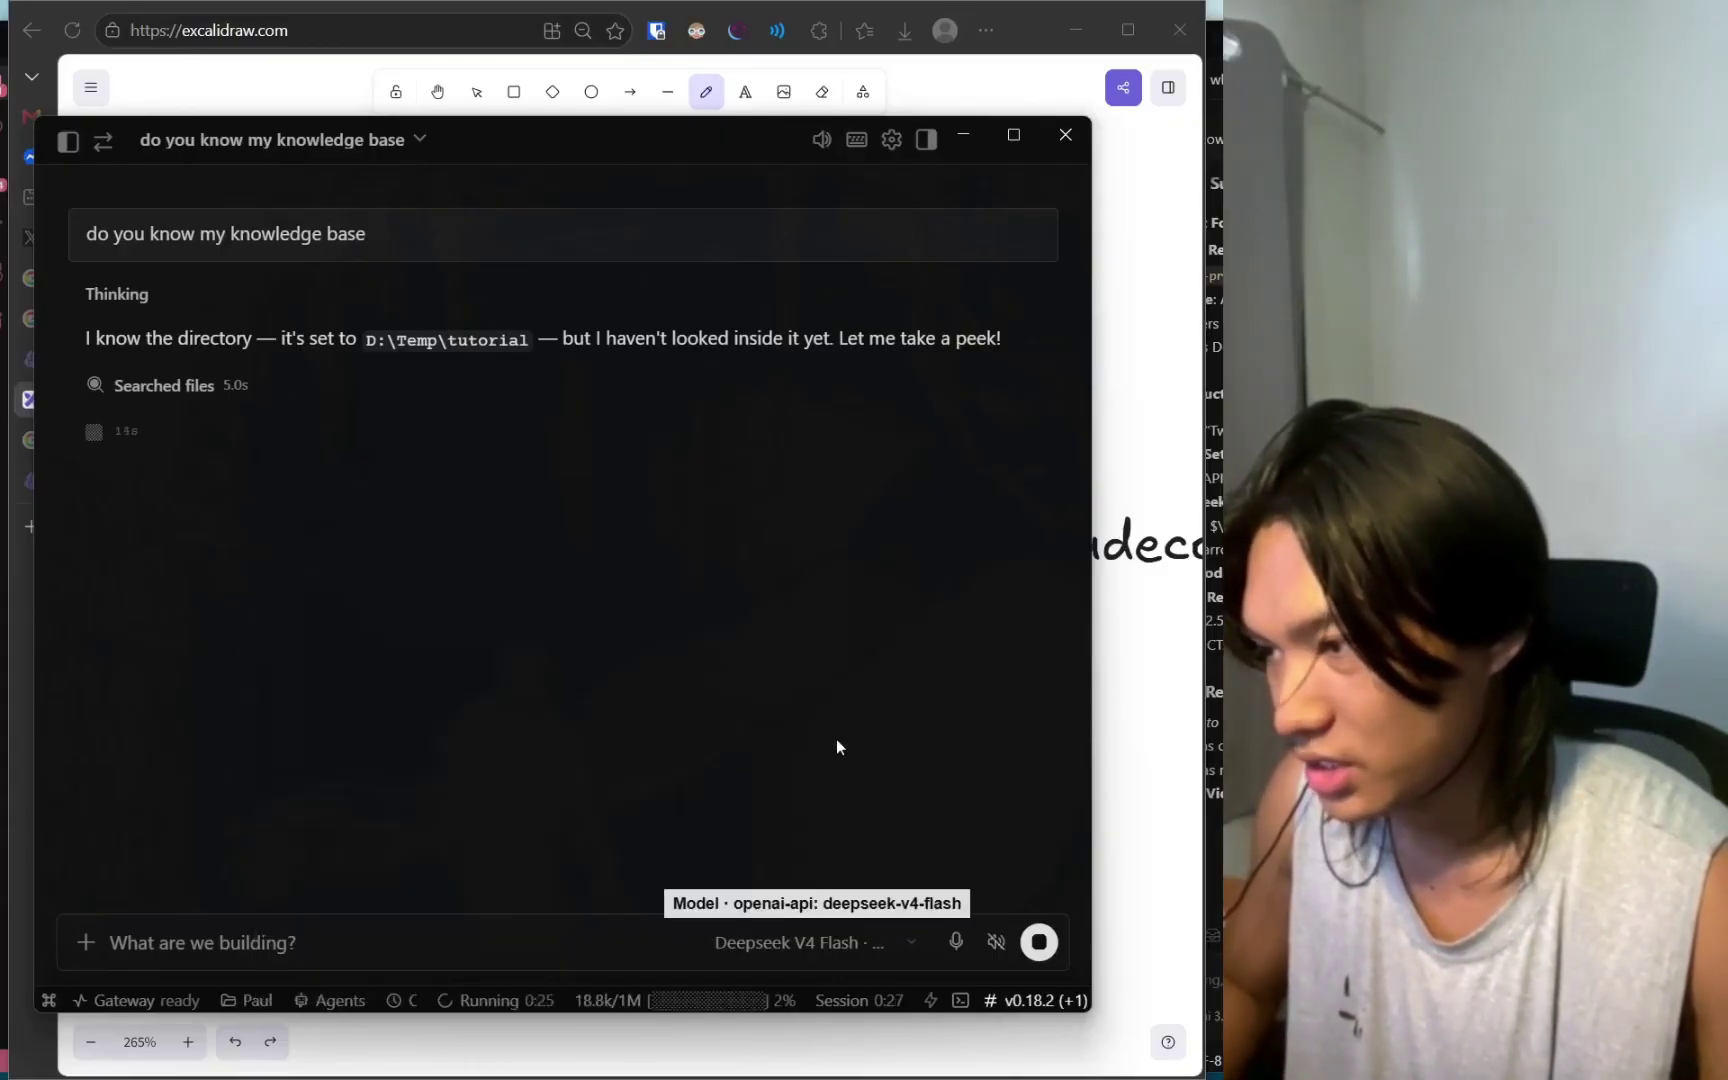
Check the directory named in Hermes's reply, and invoke the /knowledge-base skill with the message "HEY NOW U KNOW MY KNOWELDGE BASE!!!!!!!".
left_click_drag(118, 331, 602, 344)
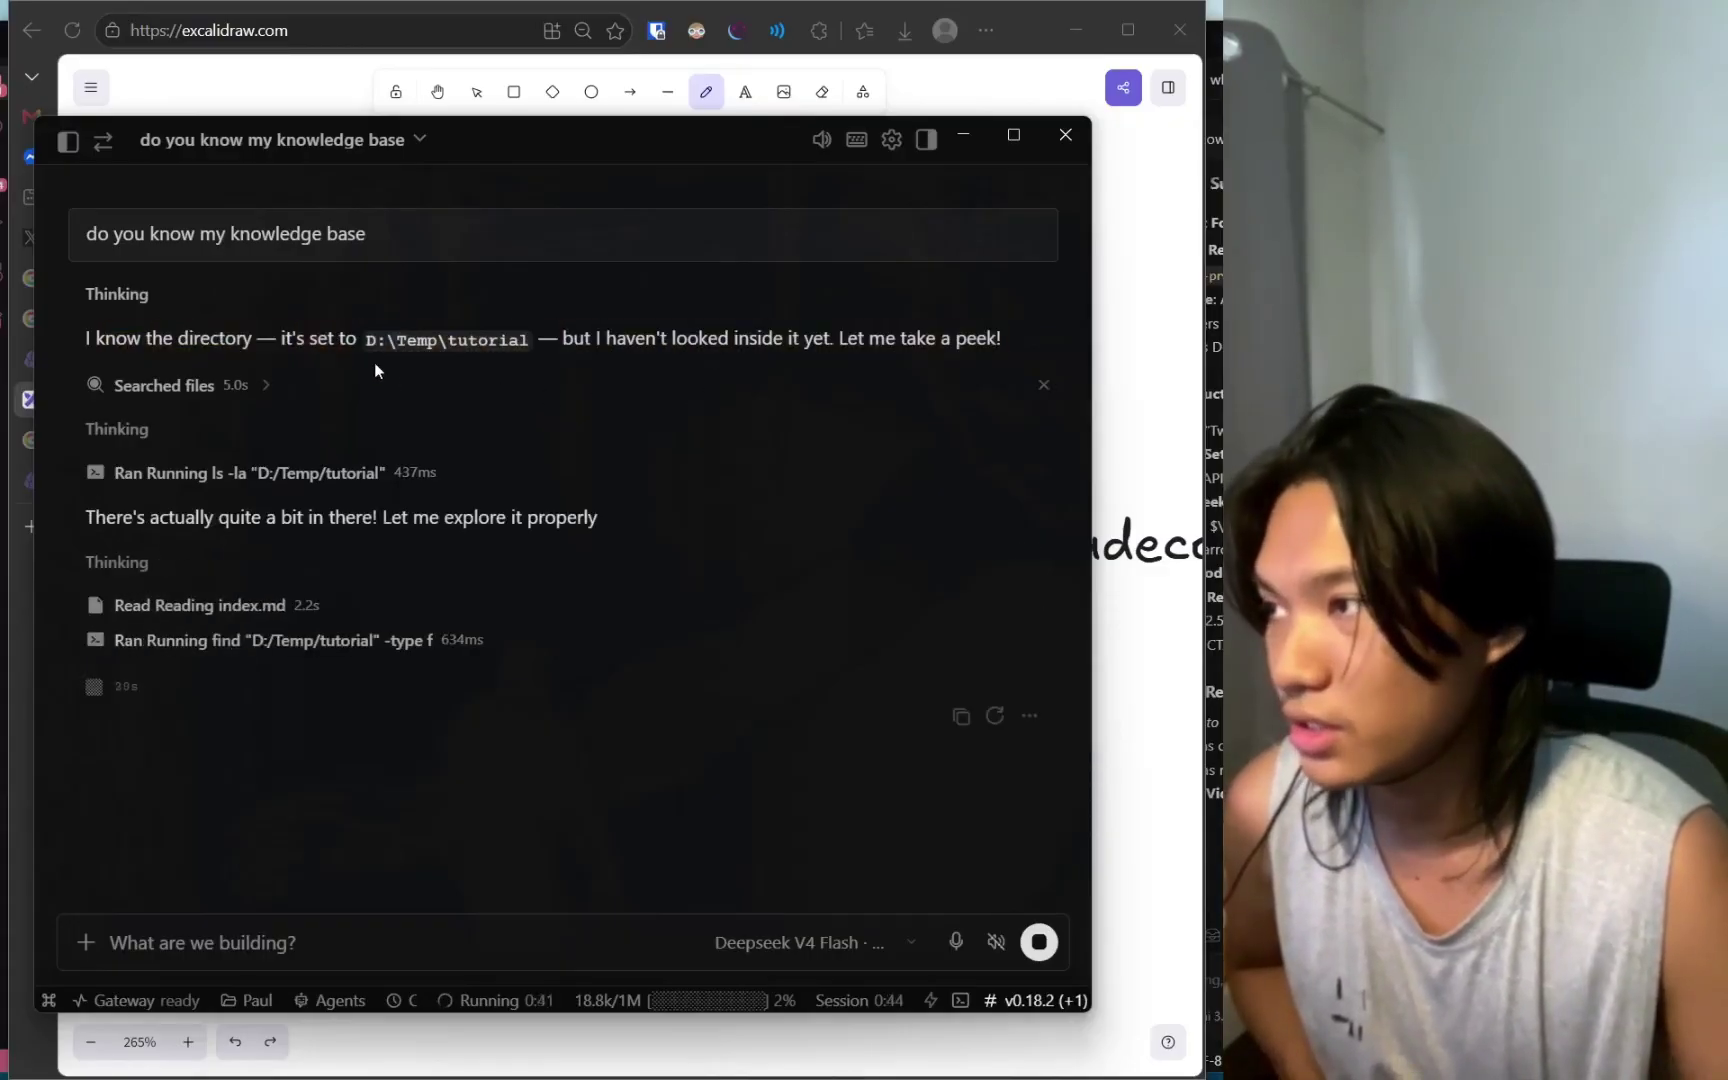
left_click(316, 942)
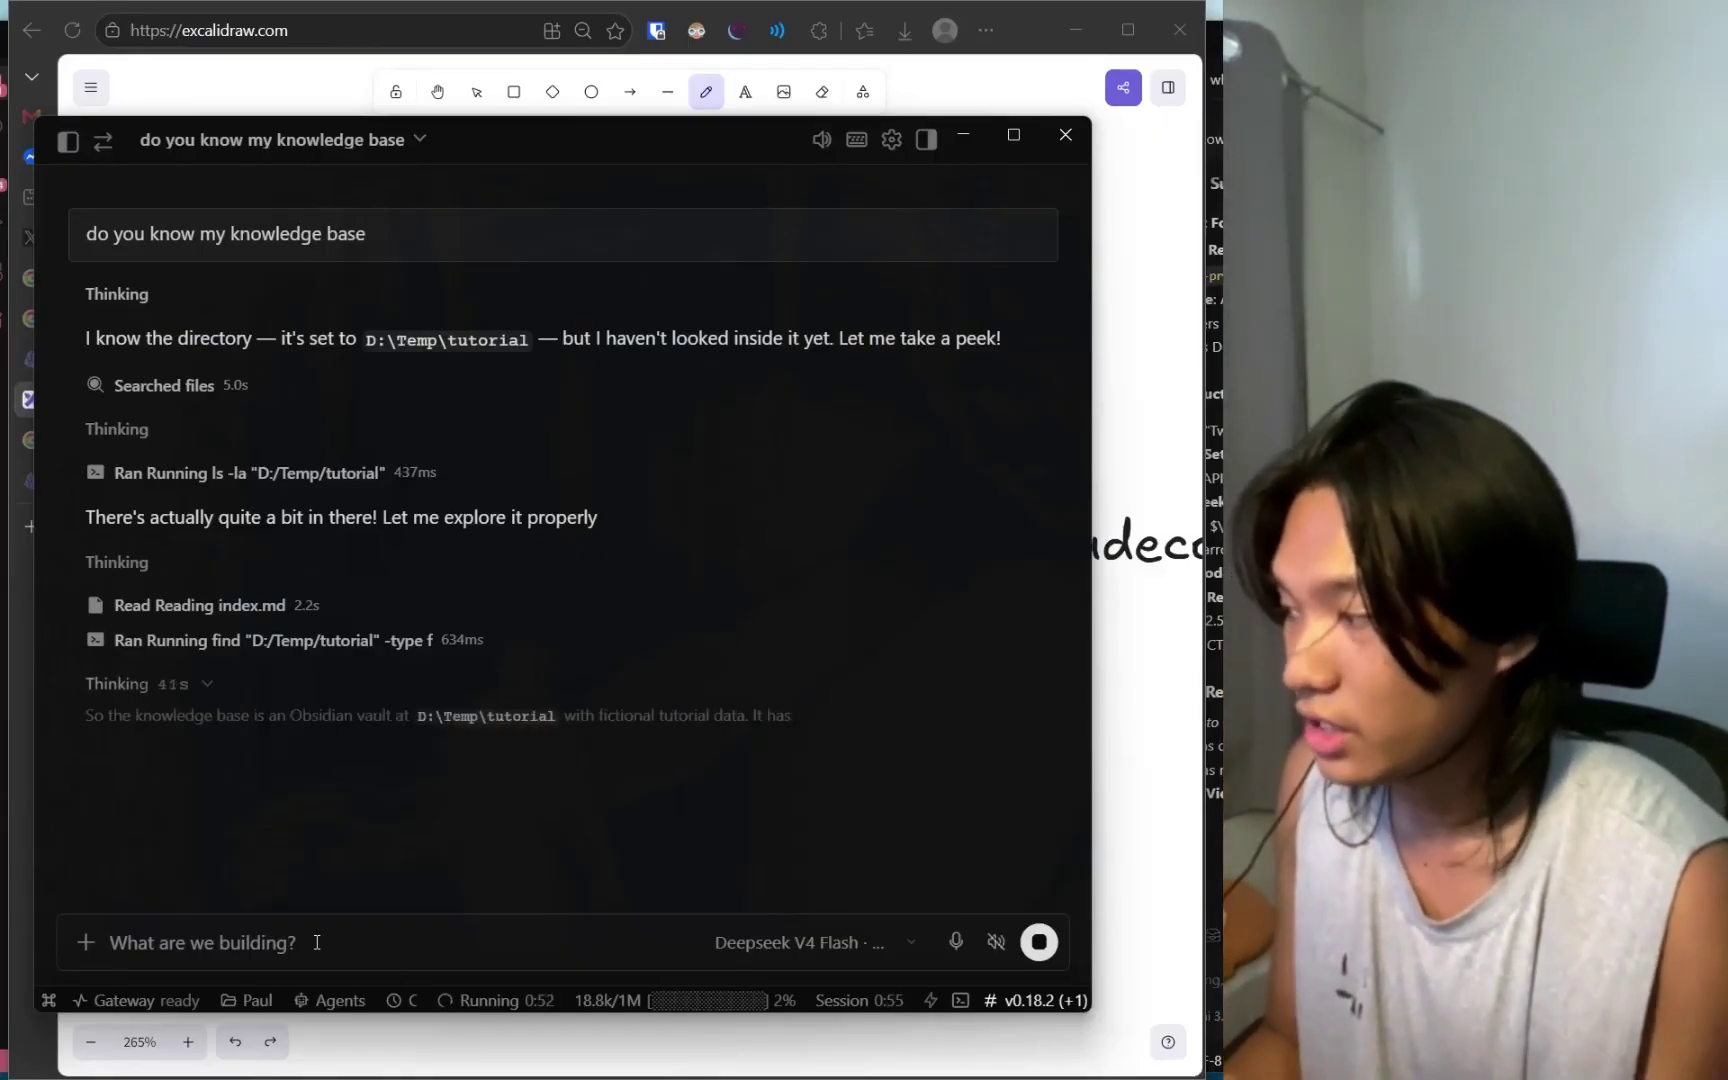
type("/")
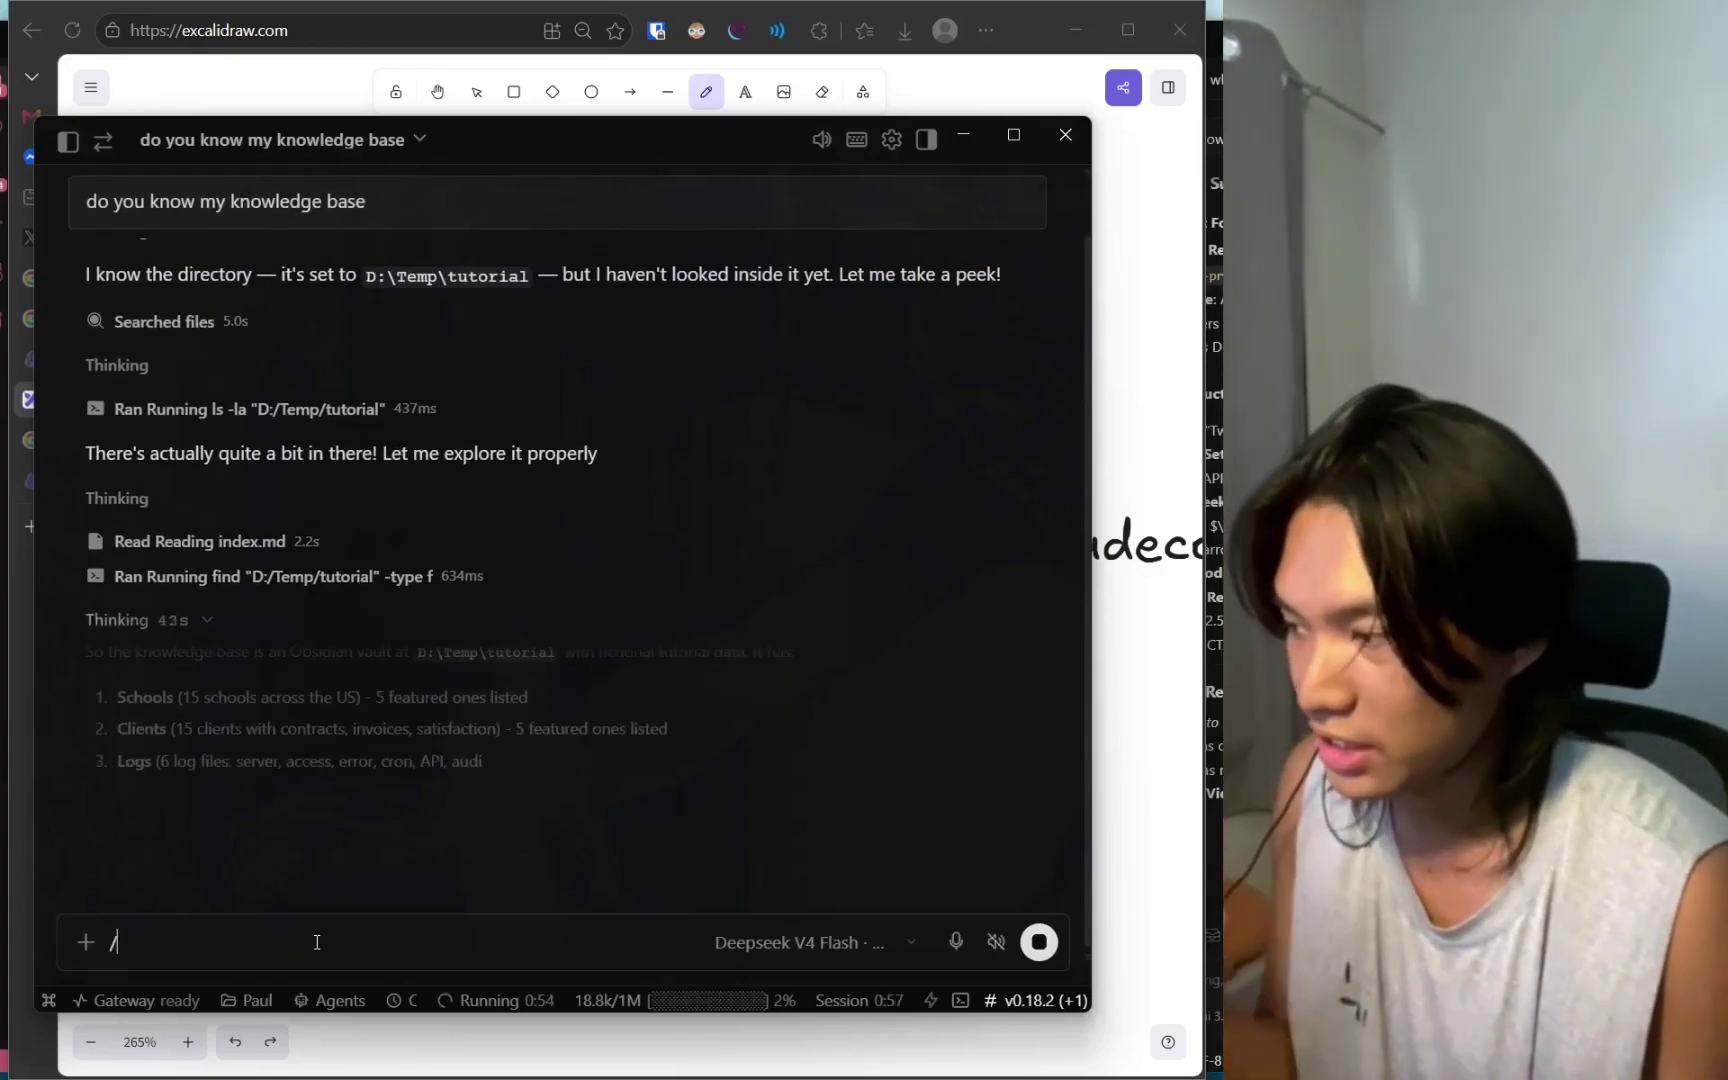
type("know")
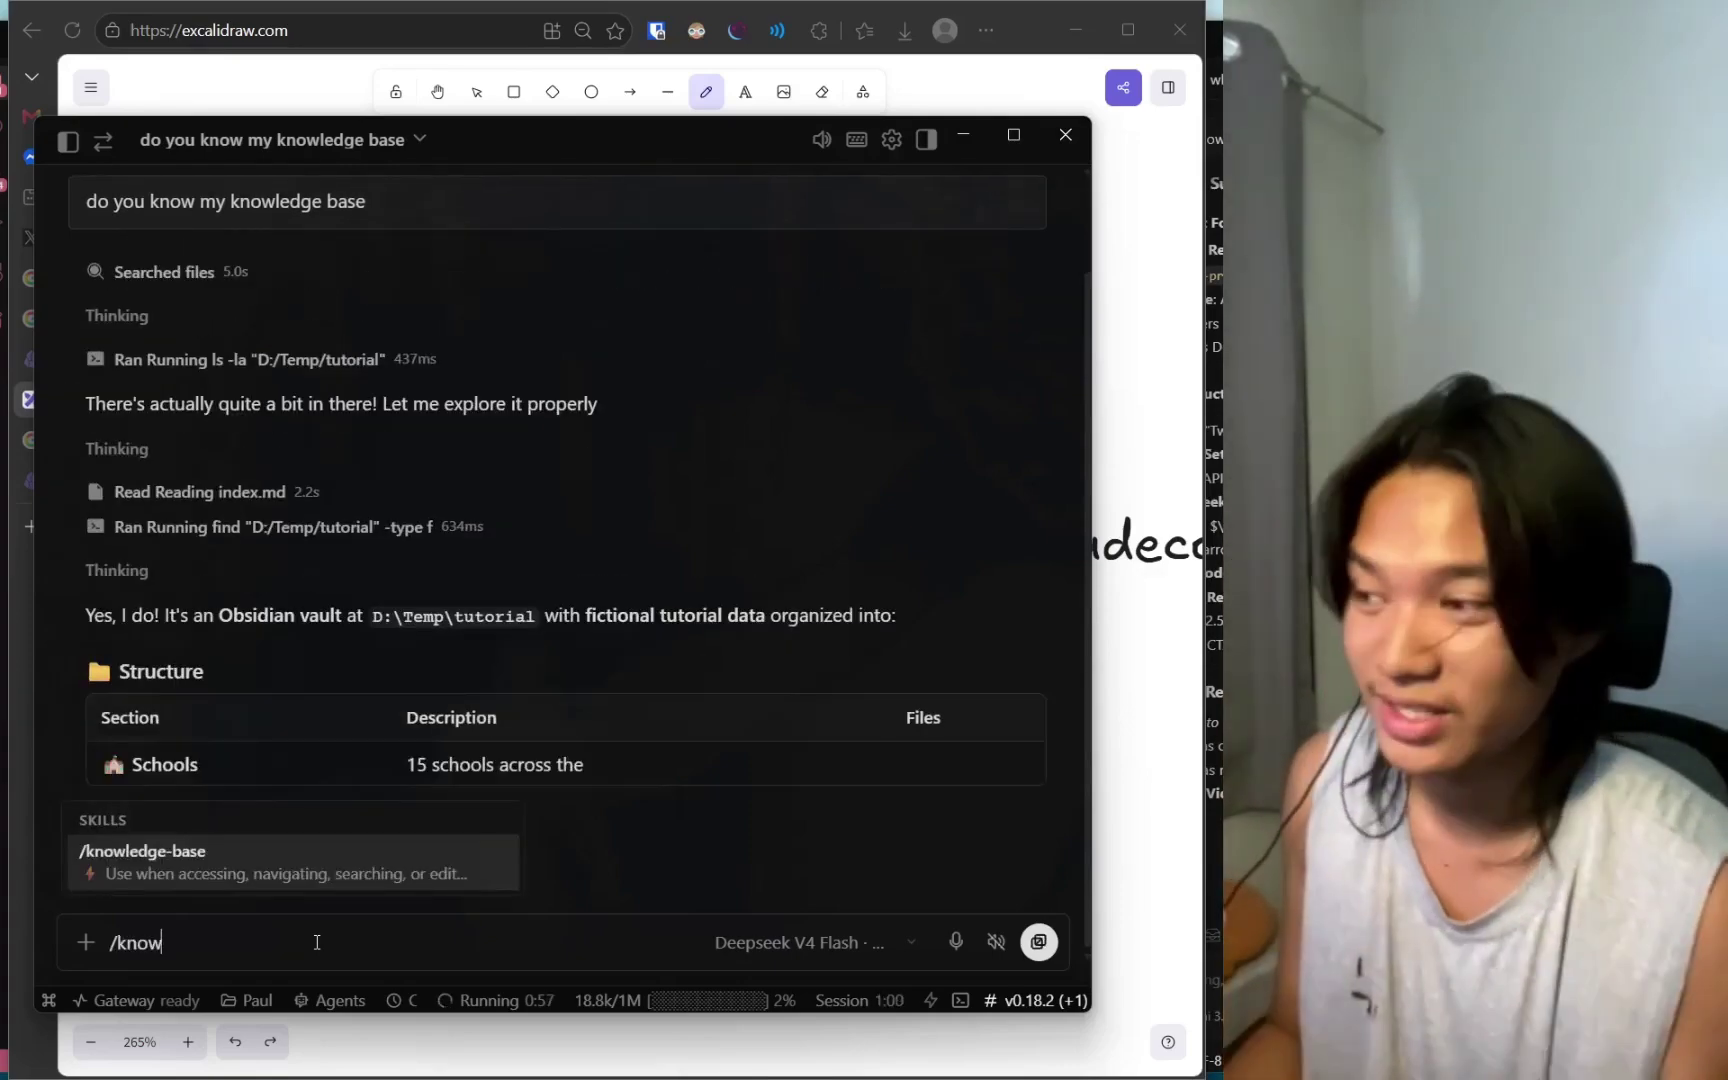
key("Return")
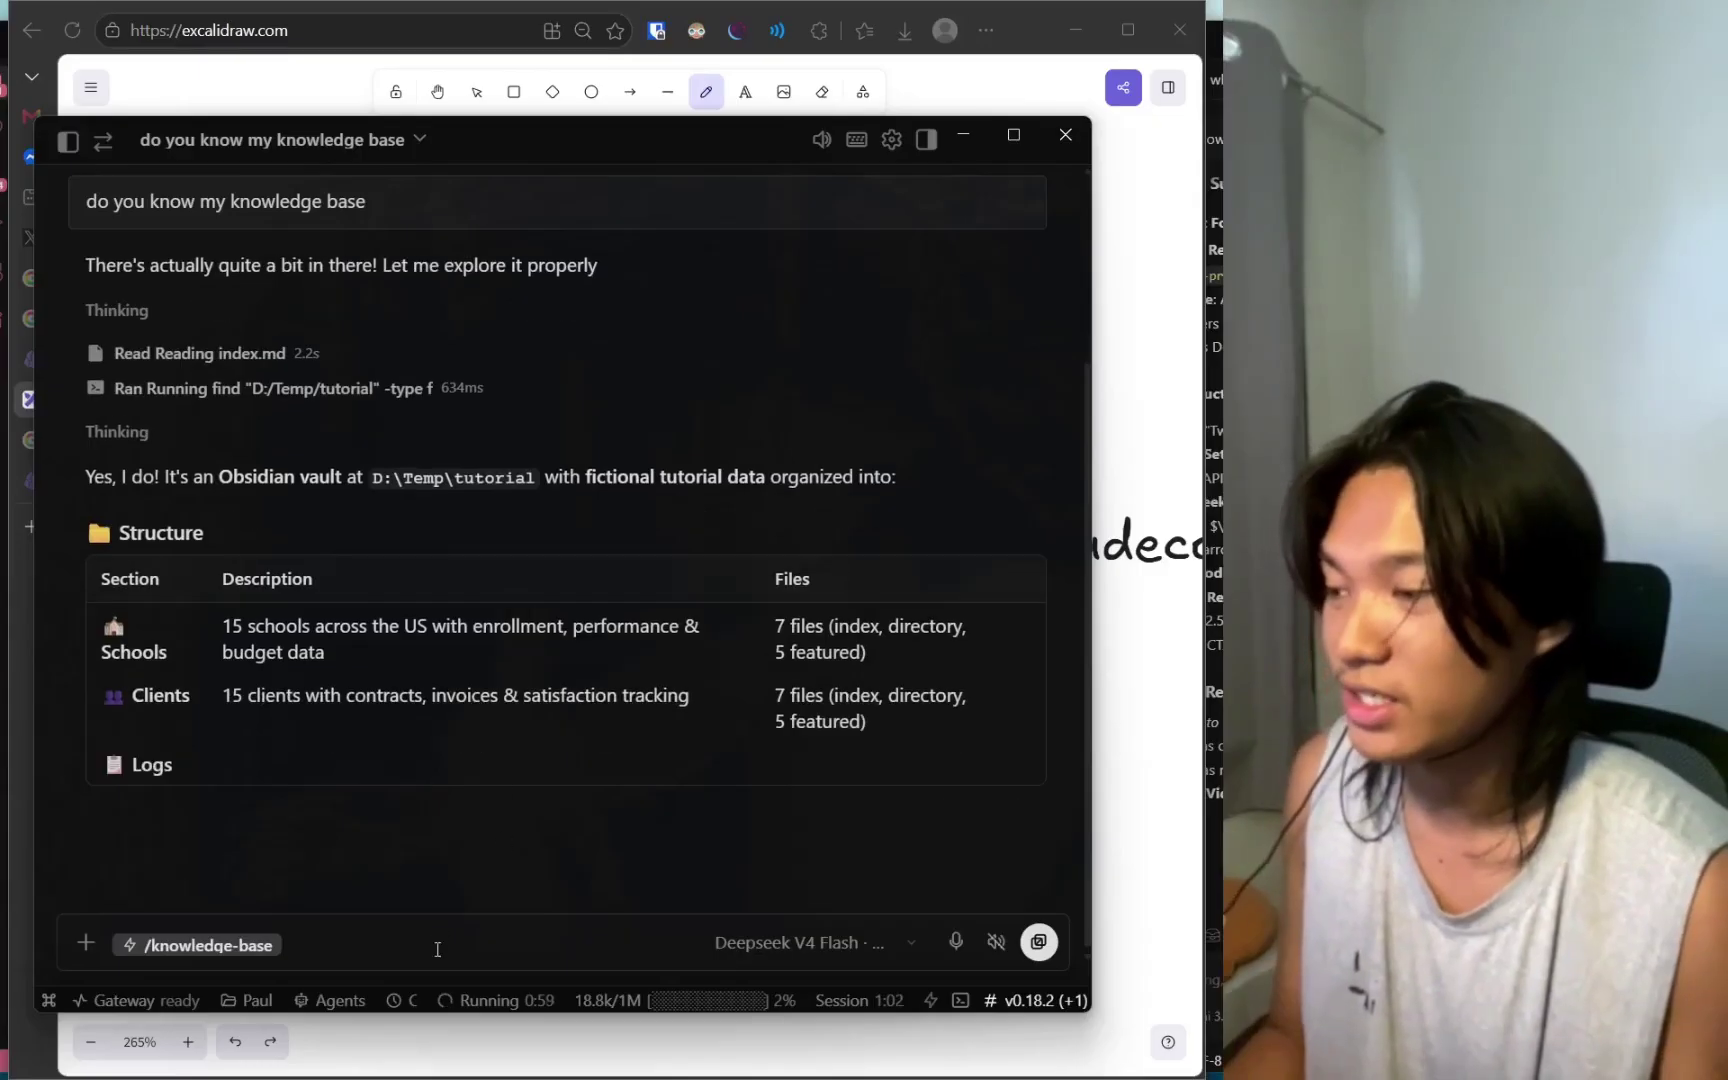
type("HEY NOW U")
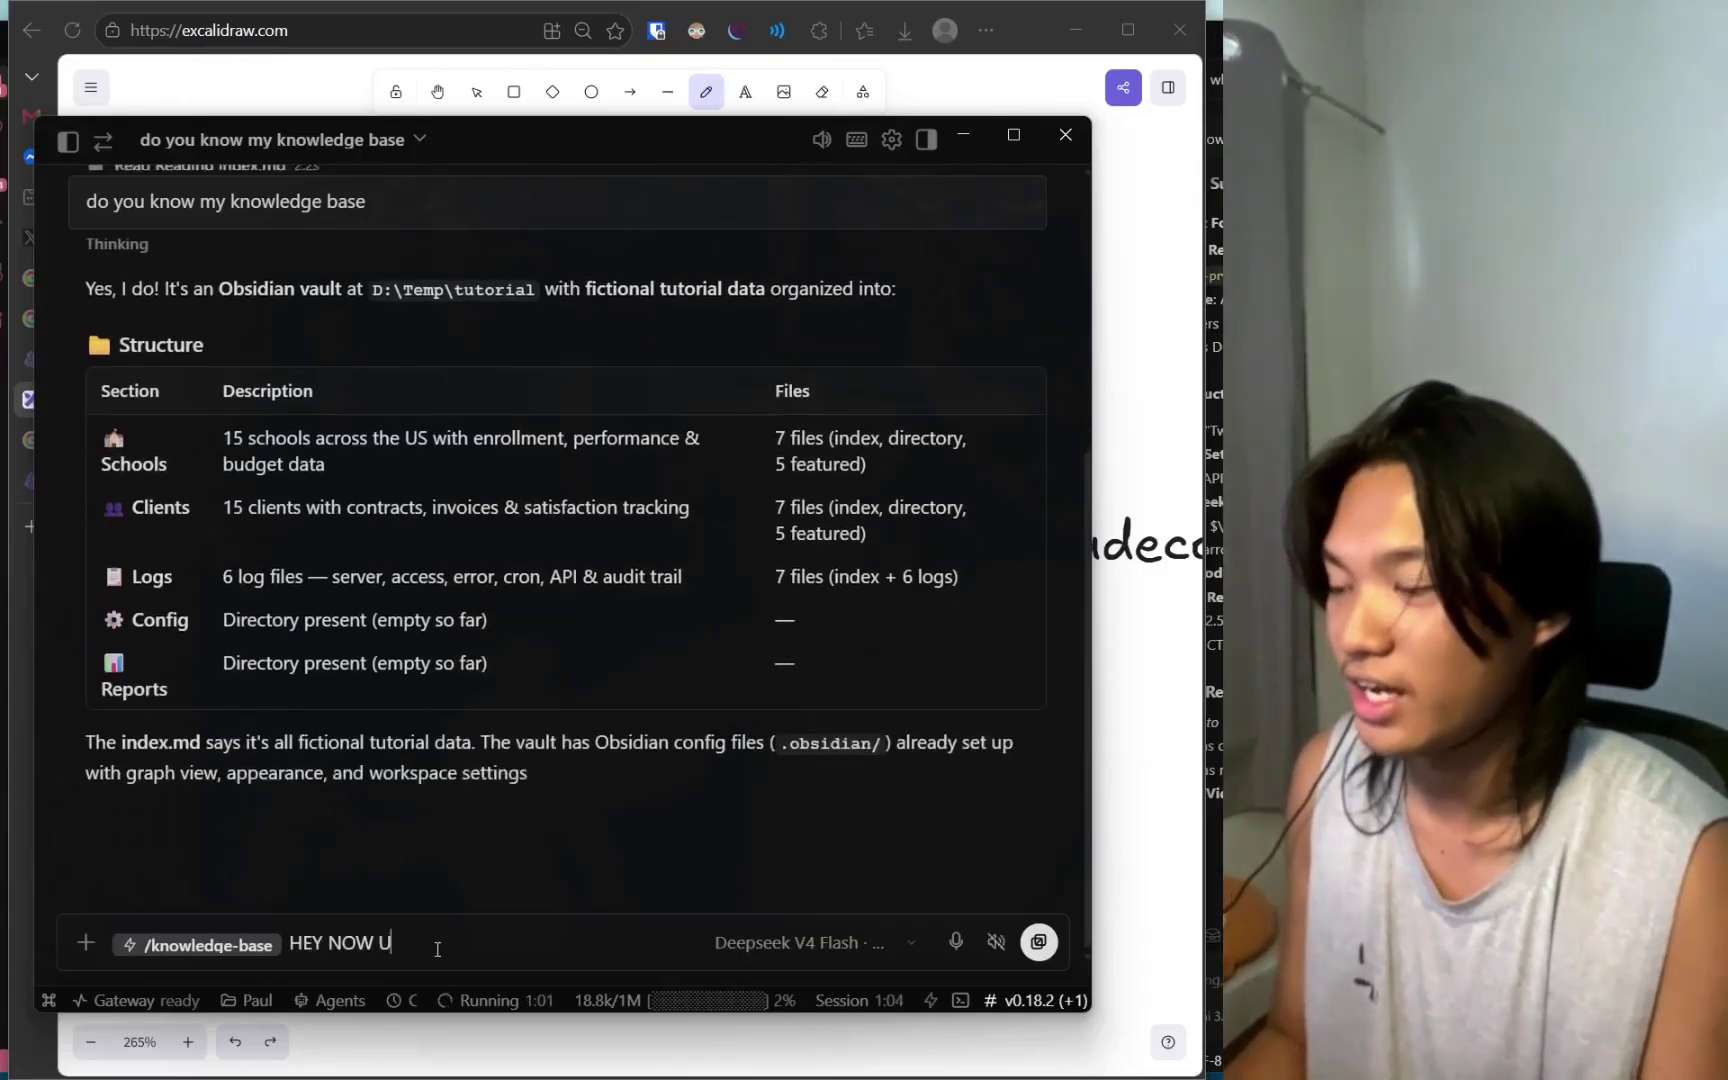
type(" KNOW MY KNOWEL")
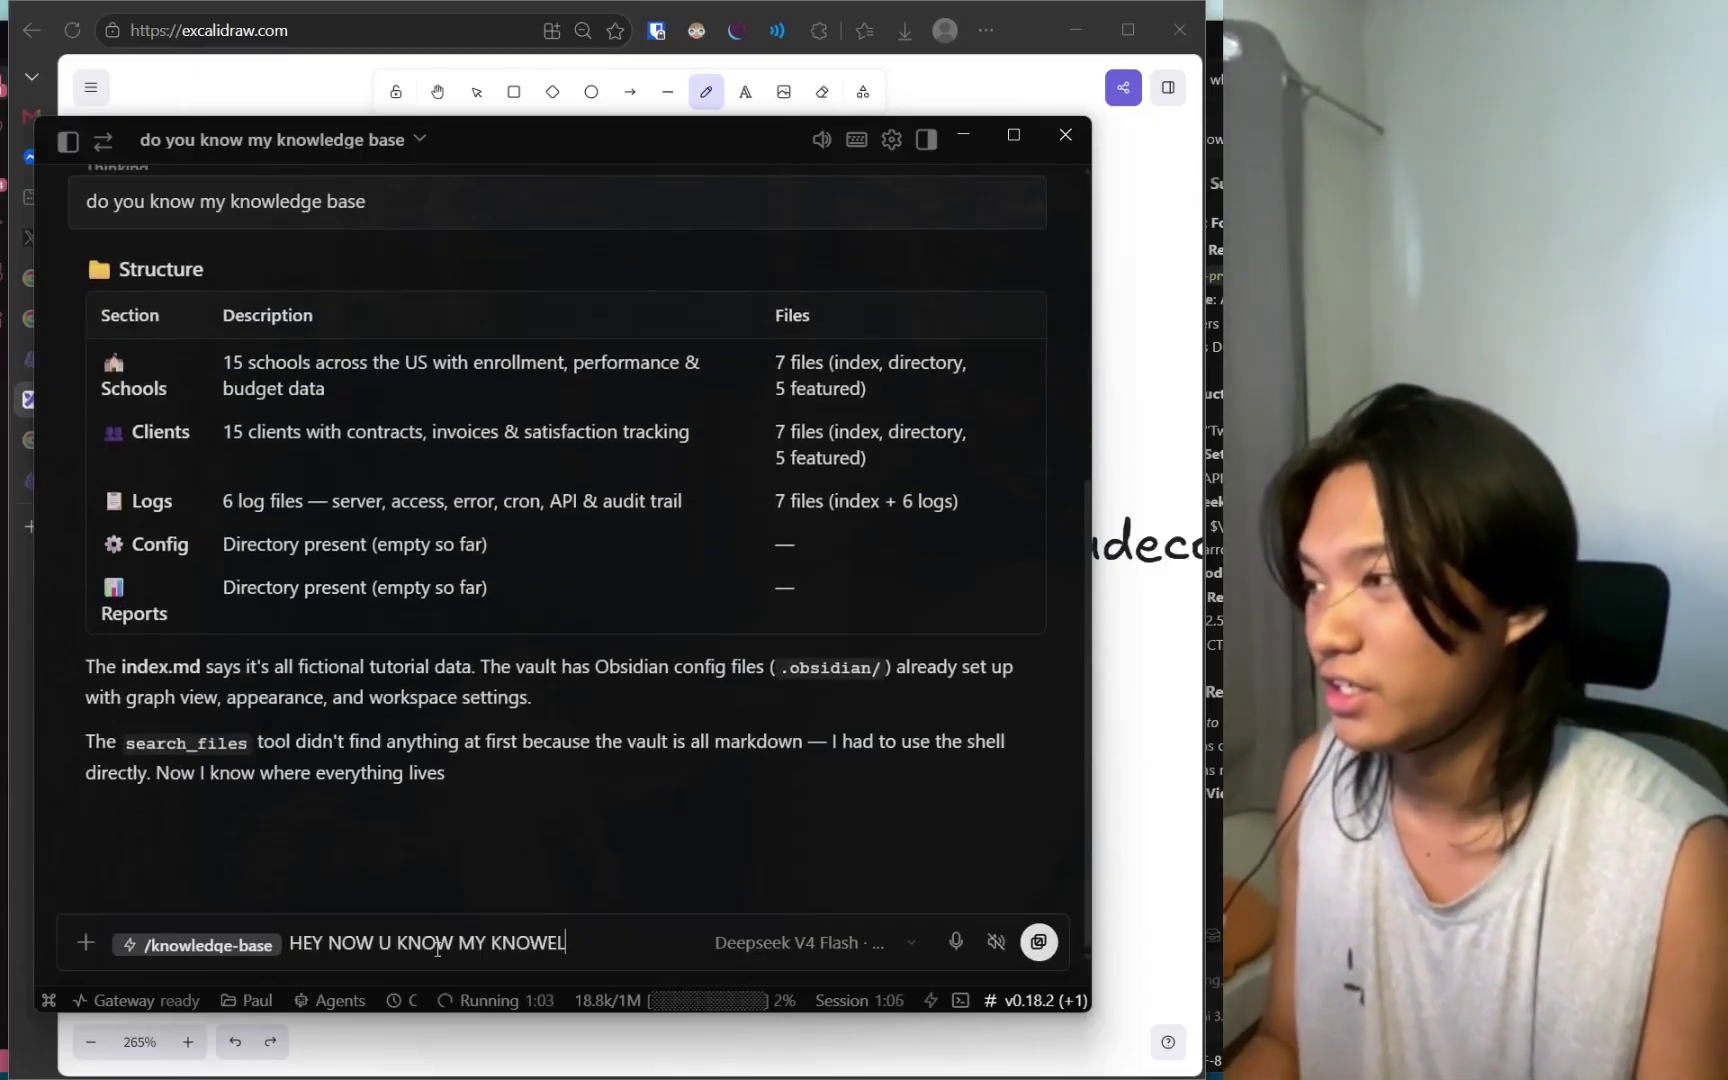
type("DGE BASE!!!!!!!")
key("Return")
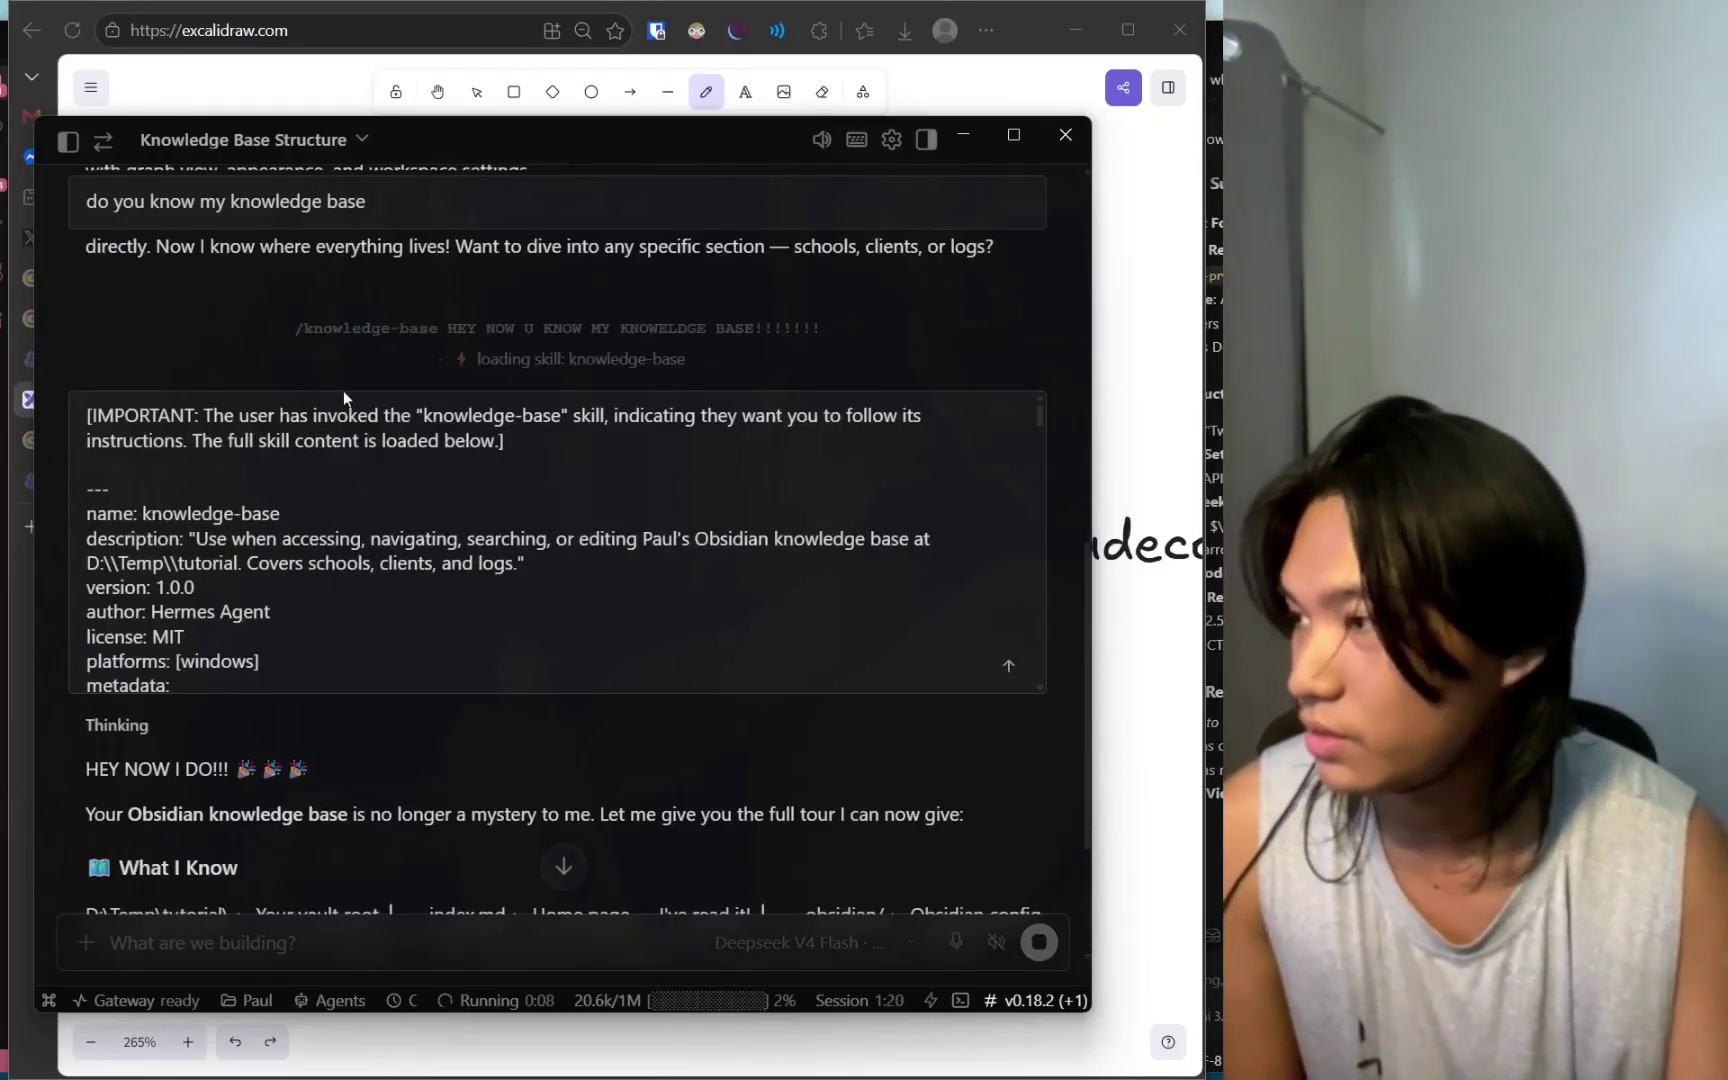
Examine the loaded knowledge-base skill text in the chat, covering its description, tags, overview and usage rules.
left_click_drag(150, 528, 656, 528)
left_click(417, 581)
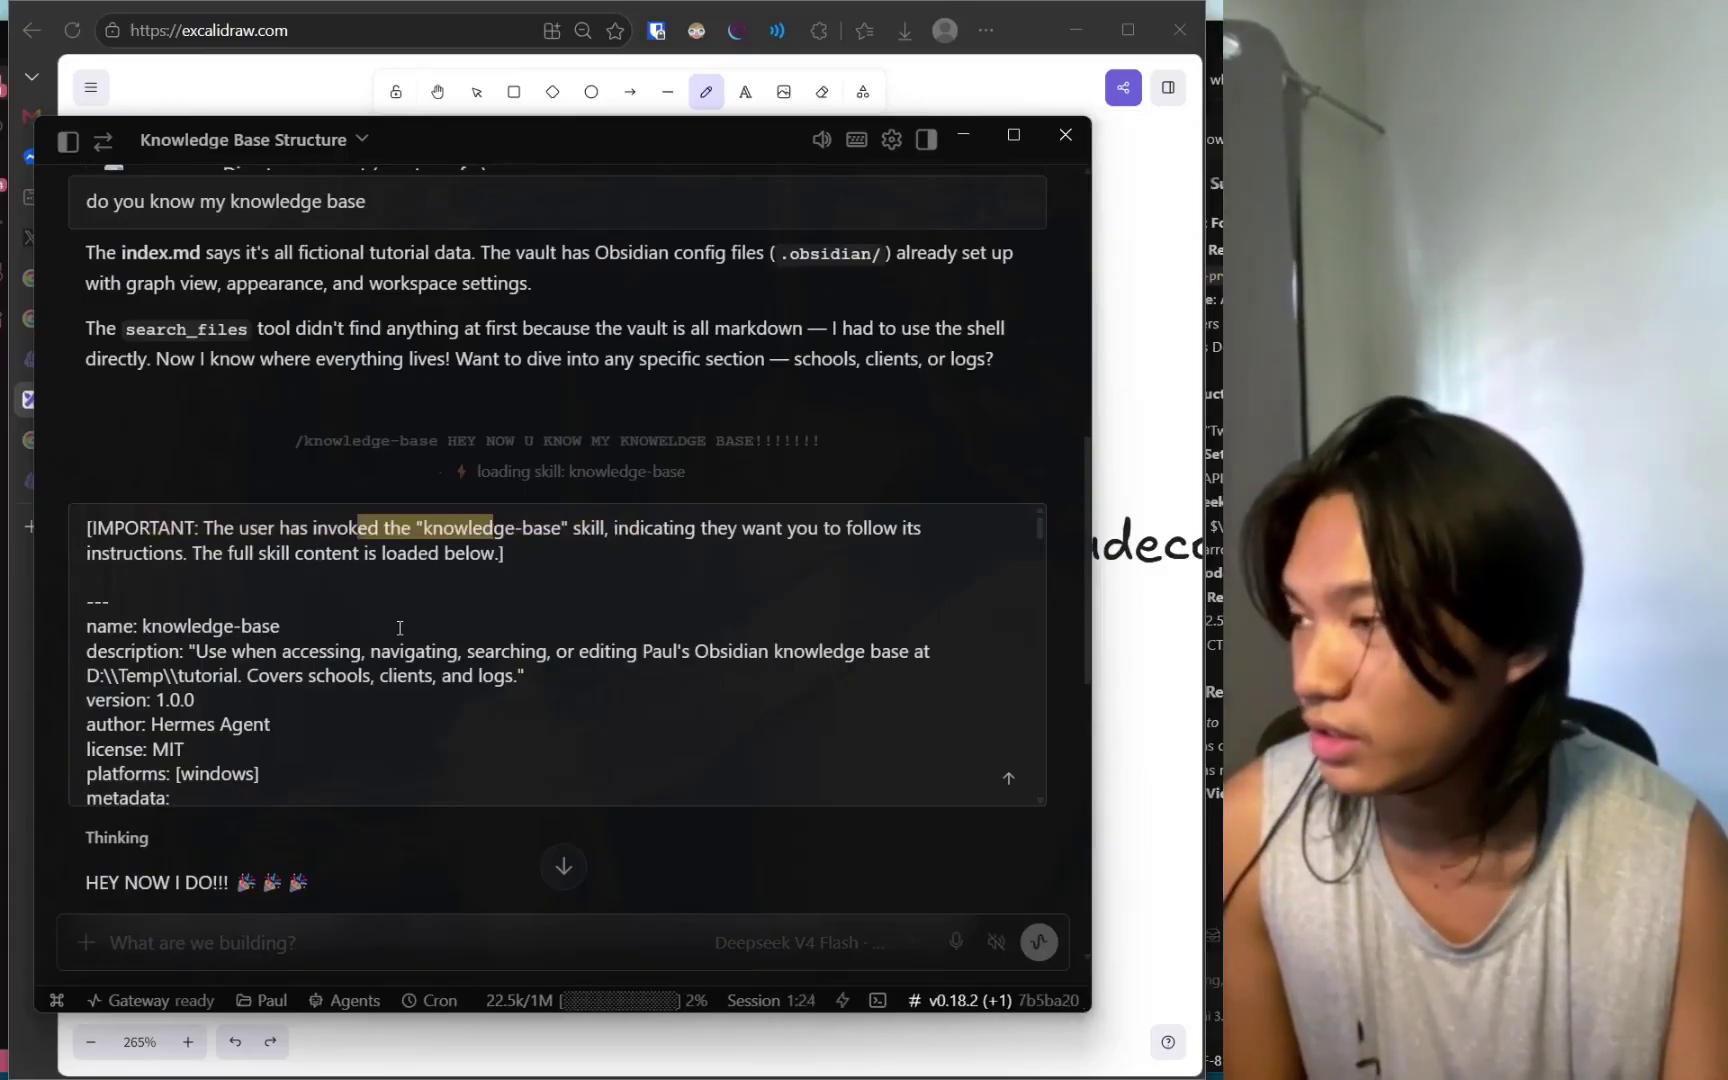
scroll(320, 582, "down", 2)
left_click_drag(188, 538, 703, 551)
left_click(703, 551)
scroll(340, 650, "down", 4)
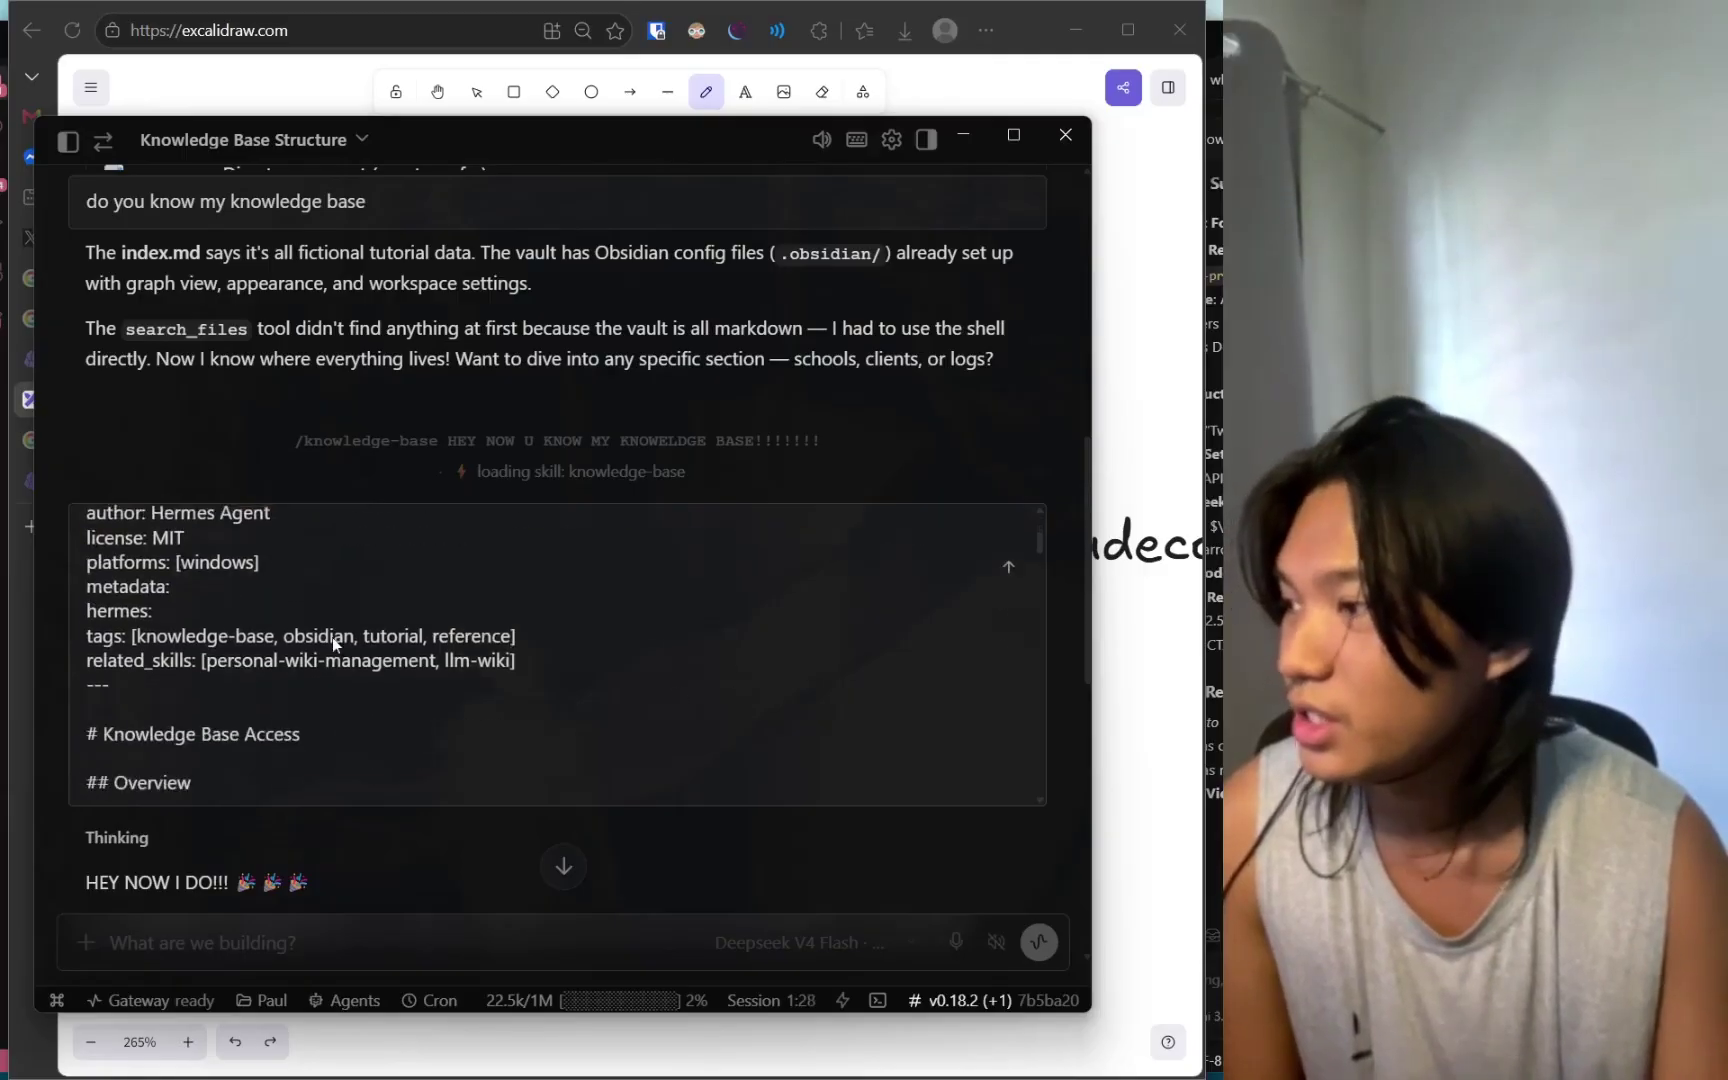
scroll(404, 684, "up", 3)
left_click_drag(186, 622, 359, 625)
scroll(359, 625, "down", 4)
left_click_drag(201, 594, 602, 596)
scroll(450, 605, "down", 2)
scroll(518, 610, "up", 2)
left_click(422, 707)
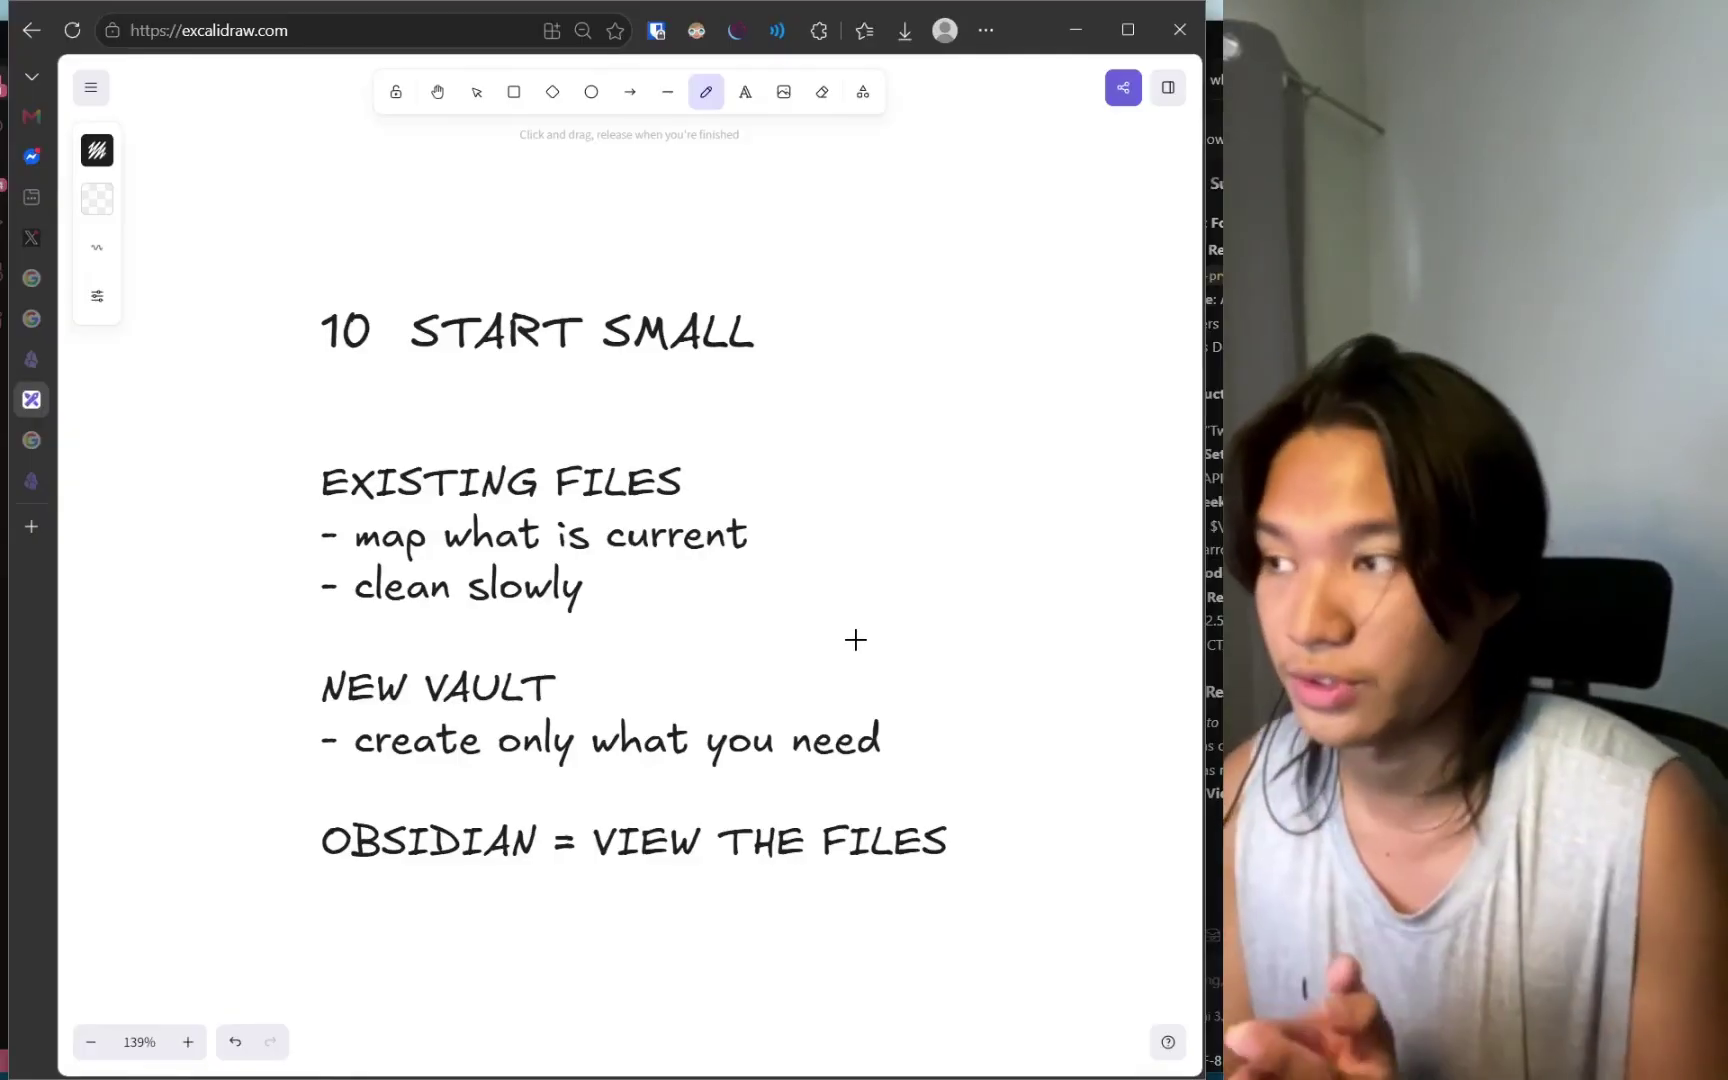
Show the Excalidraw board's START SMALL section and the note examples listing the tiktok affiliate workflow, views tracker and competitor analysis log.
key("v")
scroll(945, 420, "down", 5)
scroll(750, 428, "up", 5)
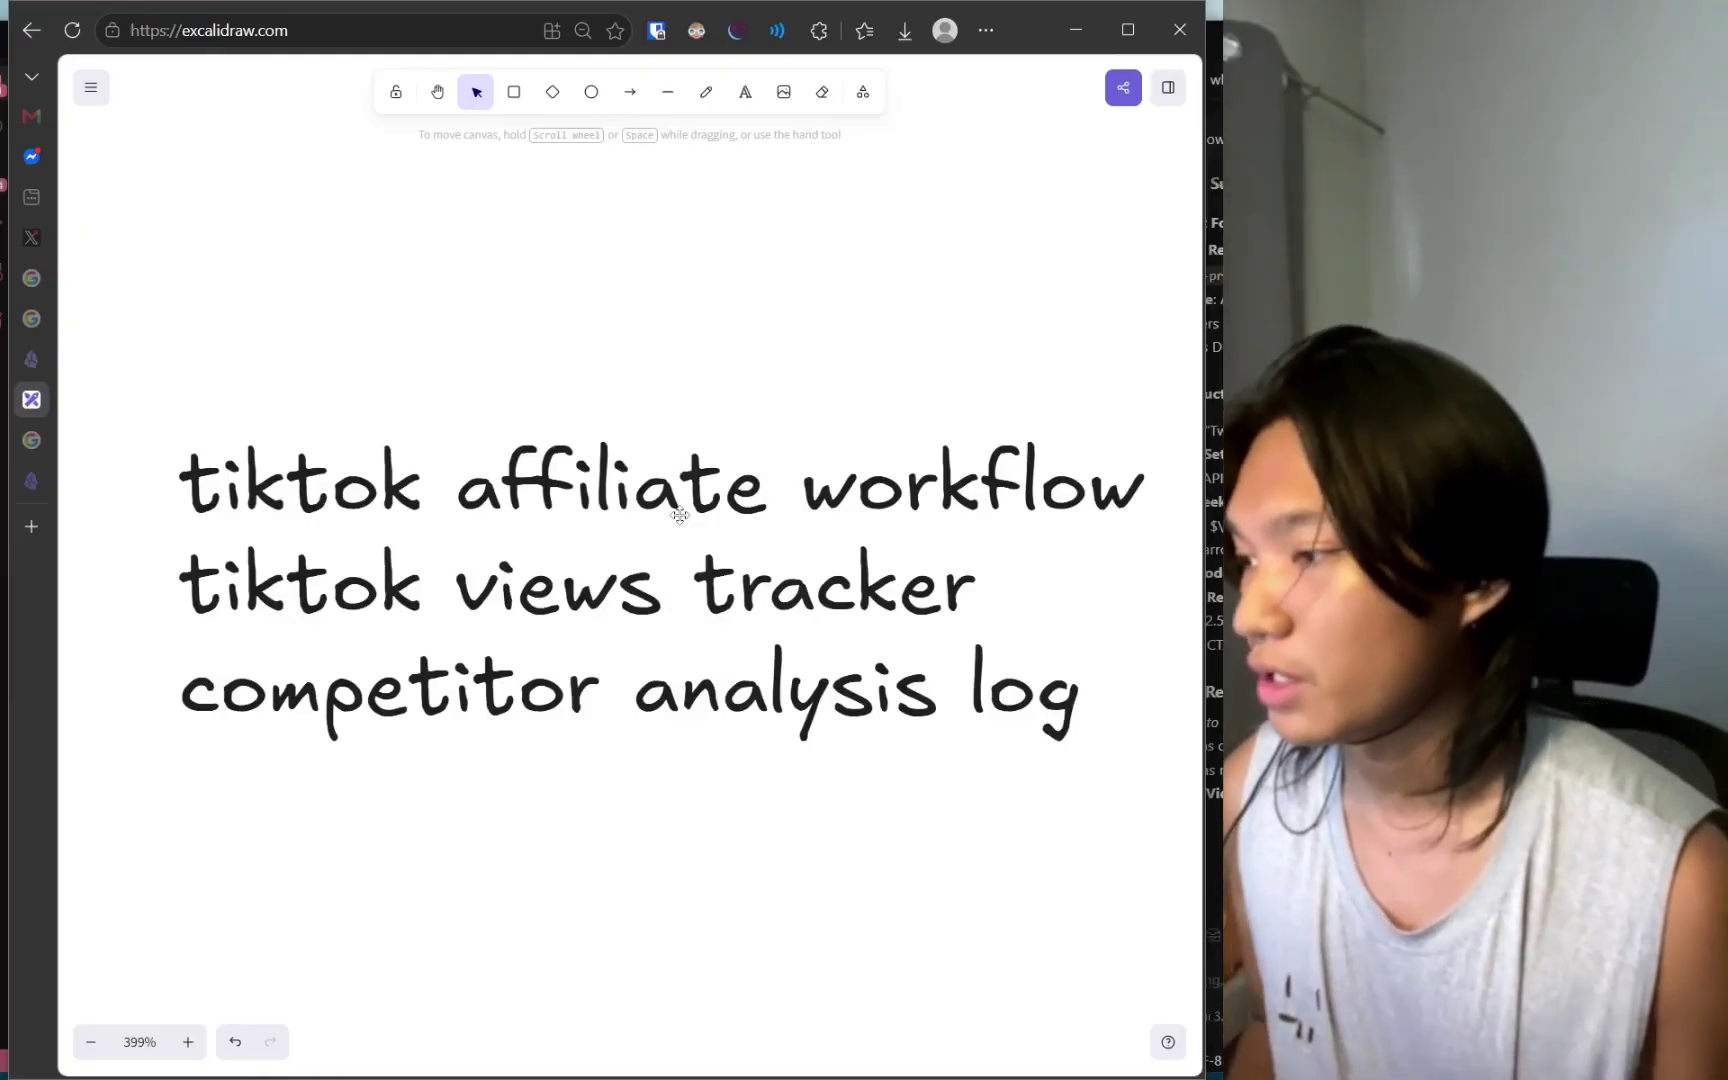
scroll(800, 520, "right", 2)
scroll(937, 528, "down", 5)
key("super")
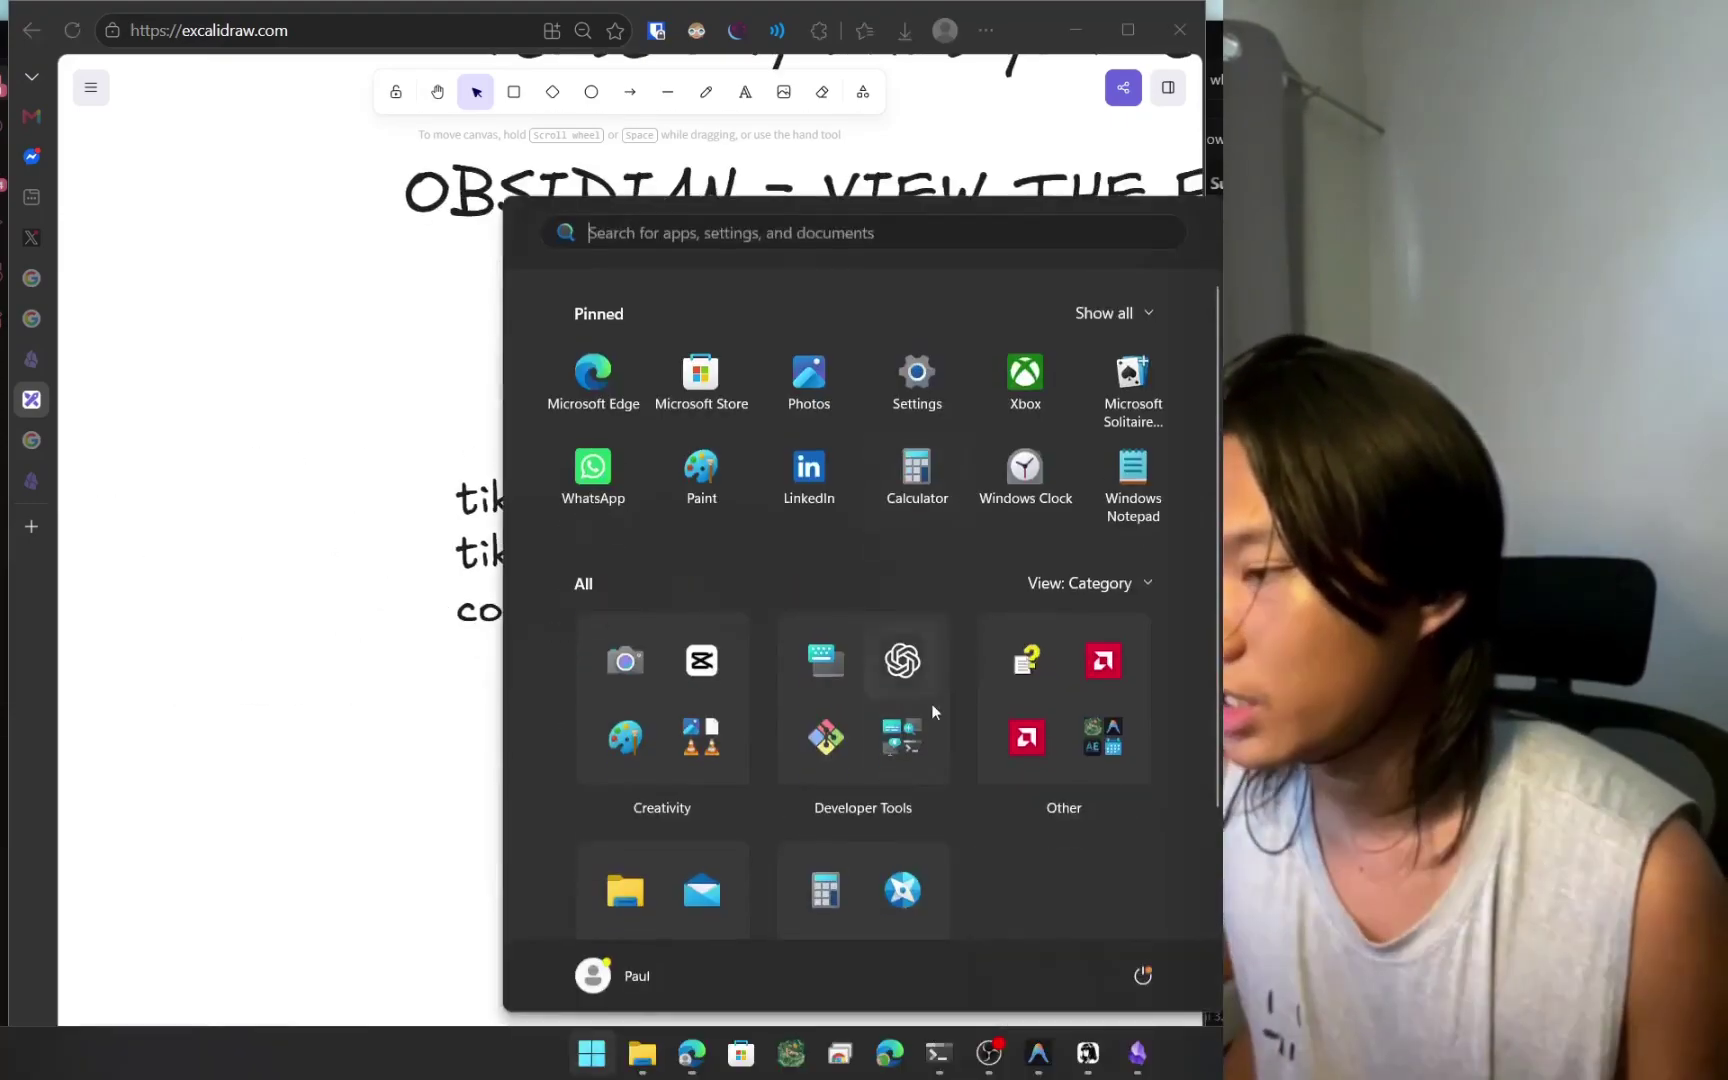
key("Escape")
scroll(528, 536, "up", 3)
scroll(640, 350, "up", 2)
left_click(706, 92)
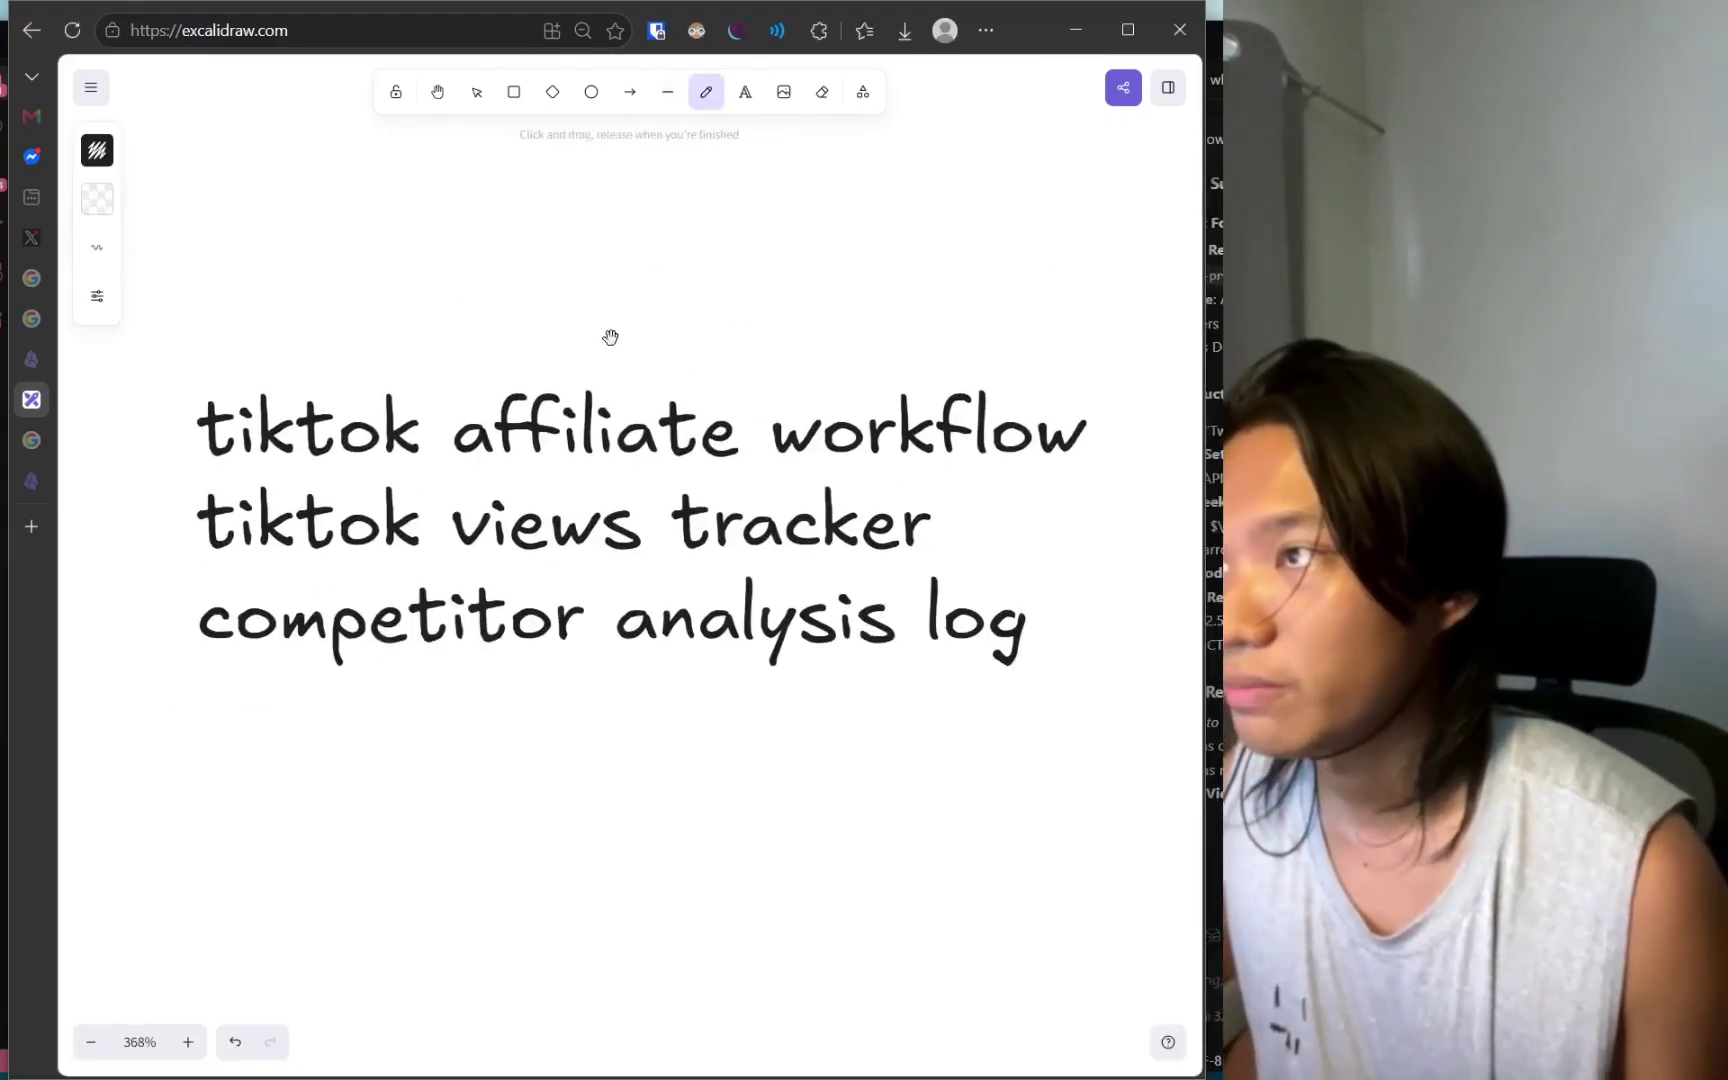
mouse_move(610, 337)
left_mouse_down()
mouse_move(802, 355)
mouse_move(744, 285)
mouse_move(366, 224)
left_mouse_up()
key("ctrl+z")
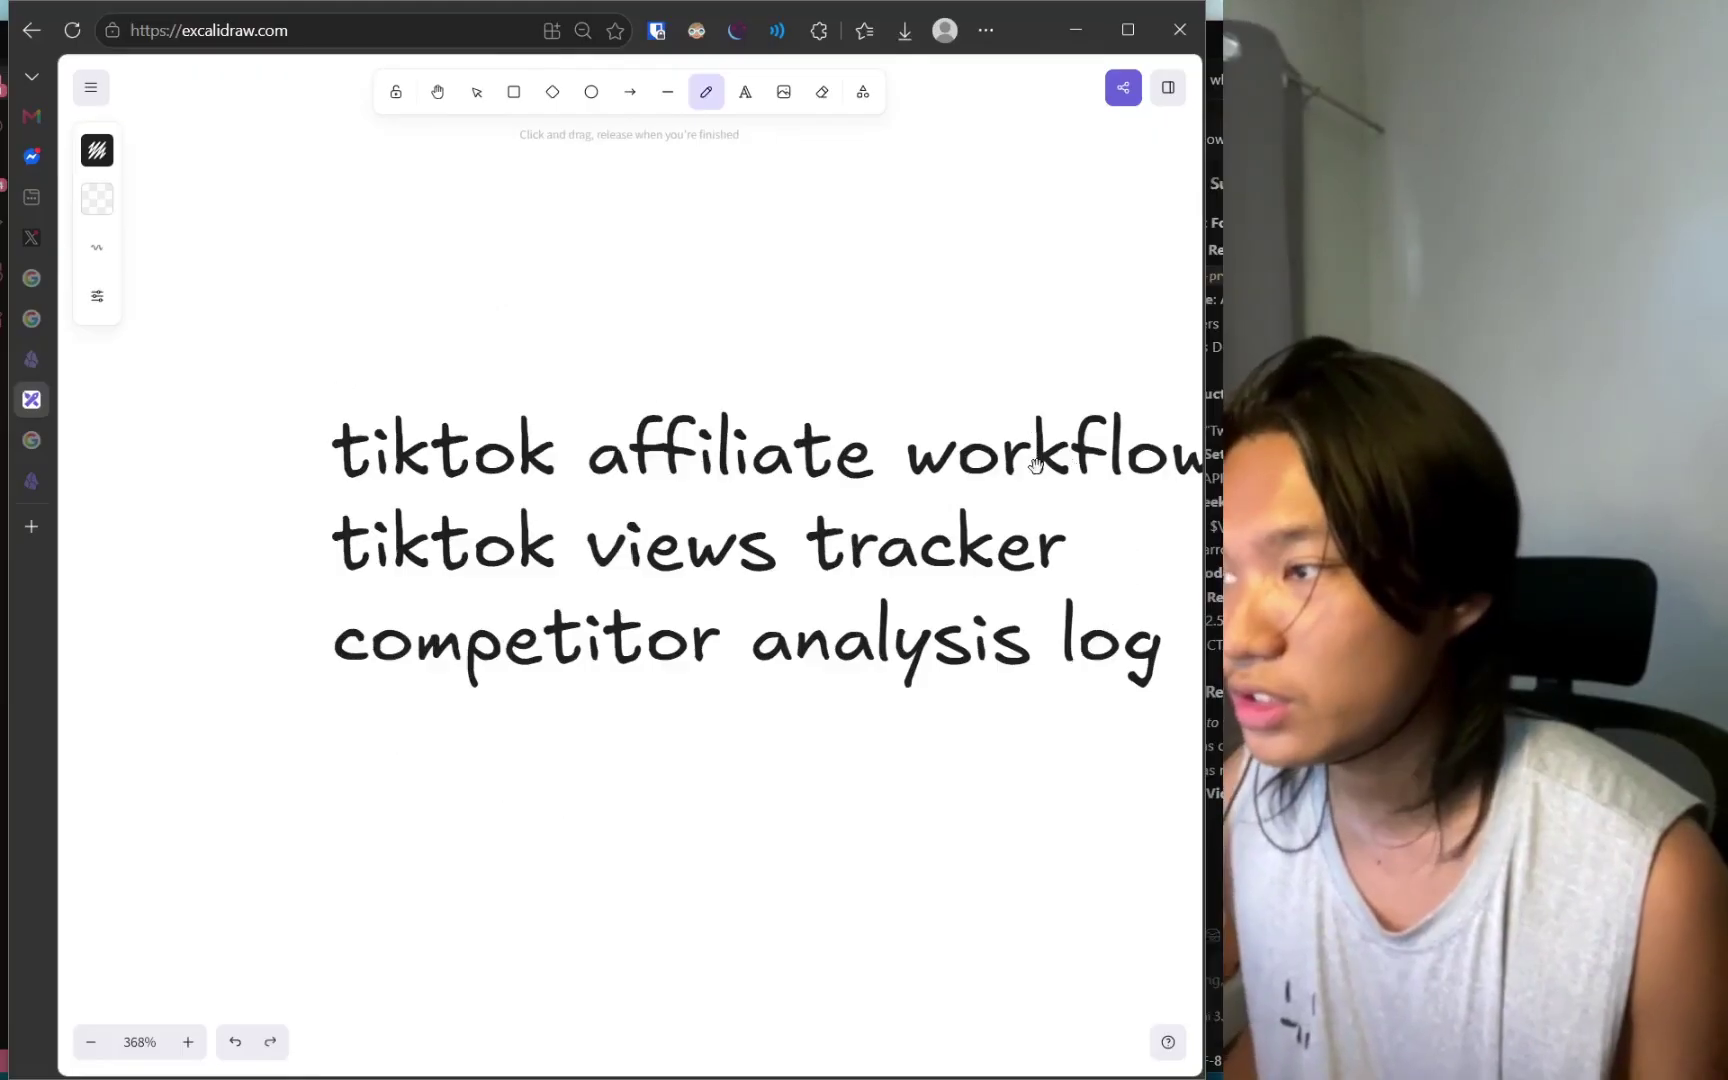
scroll(1035, 463, "right", 2)
scroll(814, 598, "down", 2)
scroll(779, 725, "up", 1)
left_click_drag(518, 288, 643, 303)
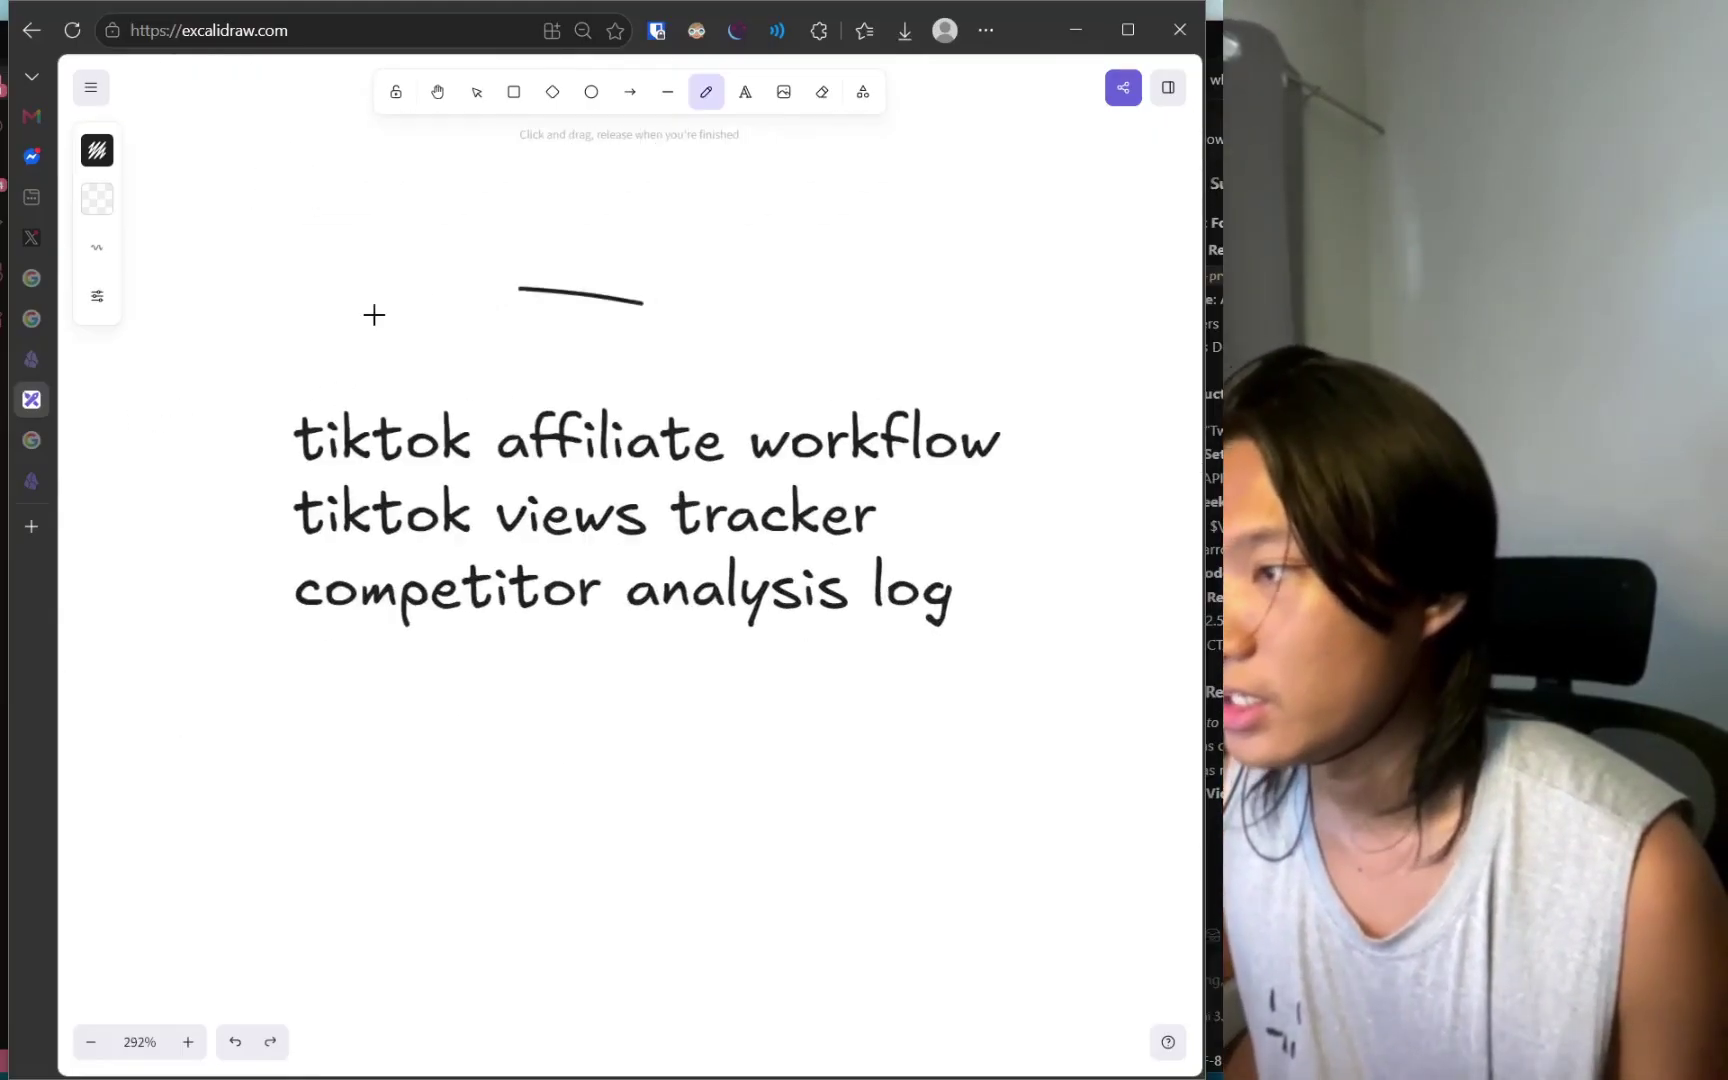
left_click_drag(374, 315, 328, 293)
key("ctrl+z")
scroll(590, 397, "up", 1)
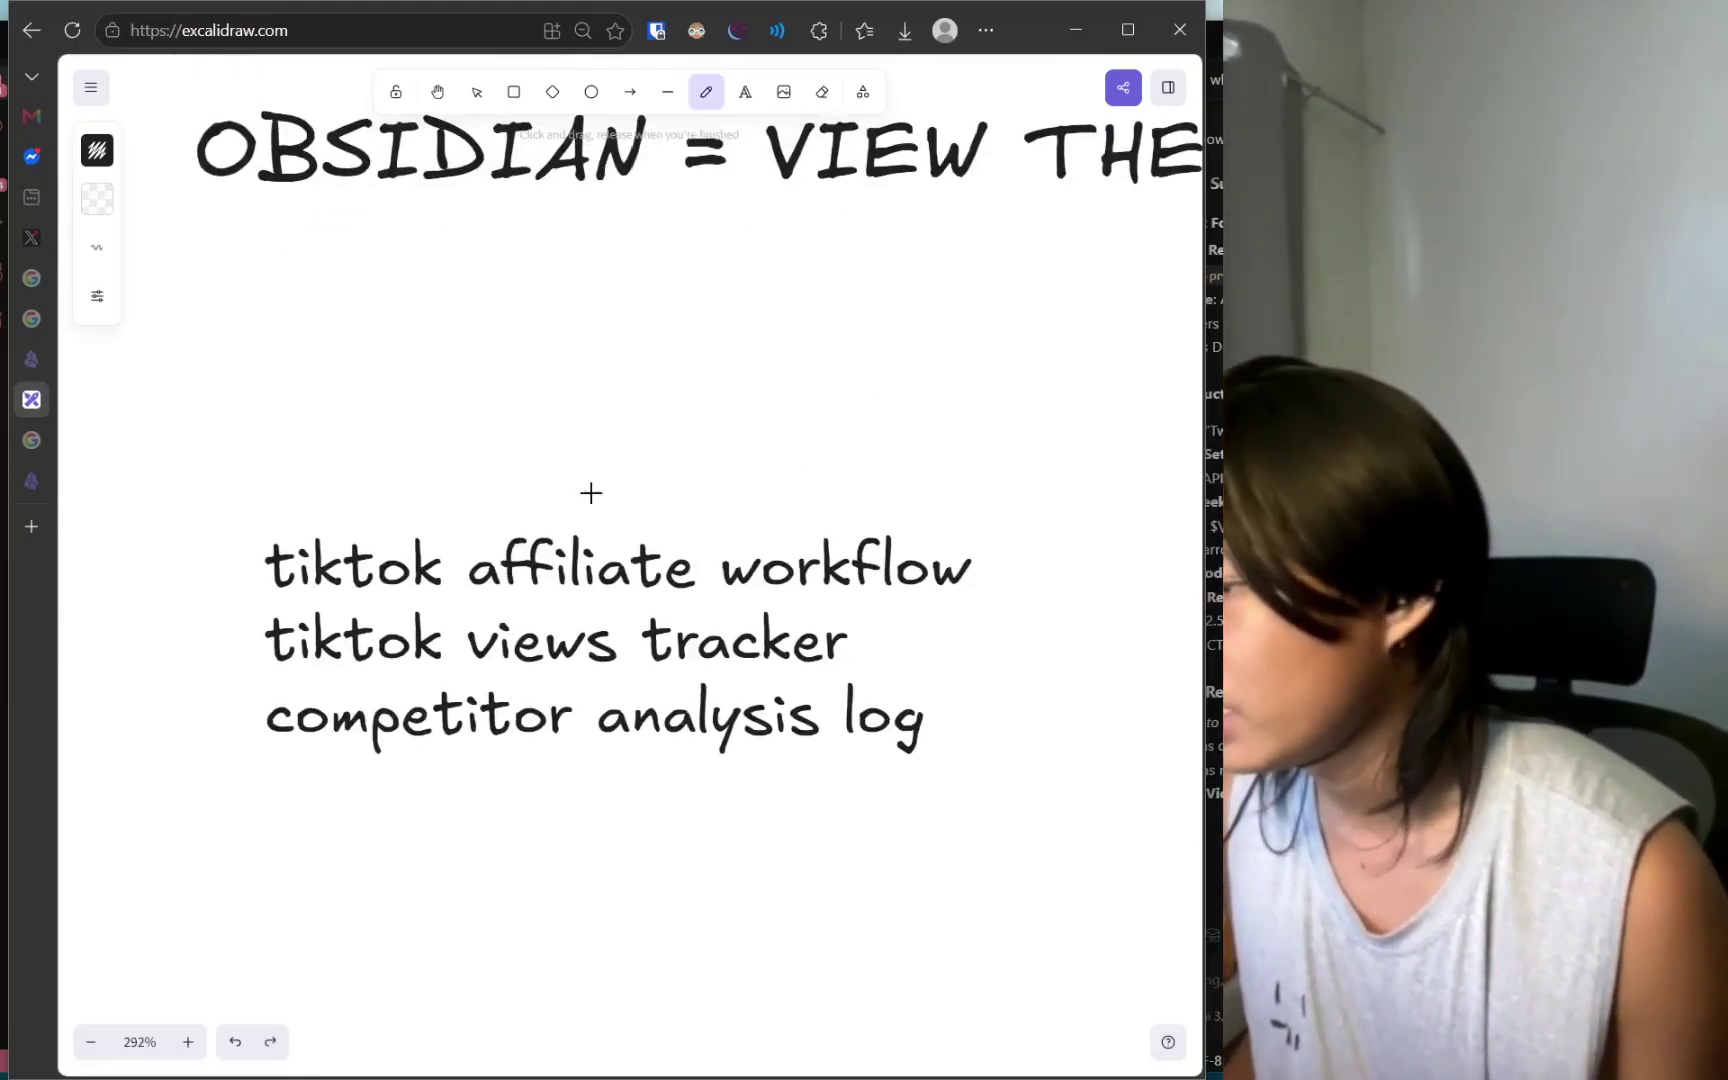
mouse_move(413, 438)
left_mouse_down()
mouse_move(505, 964)
mouse_move(617, 386)
left_mouse_up()
key("ctrl+z")
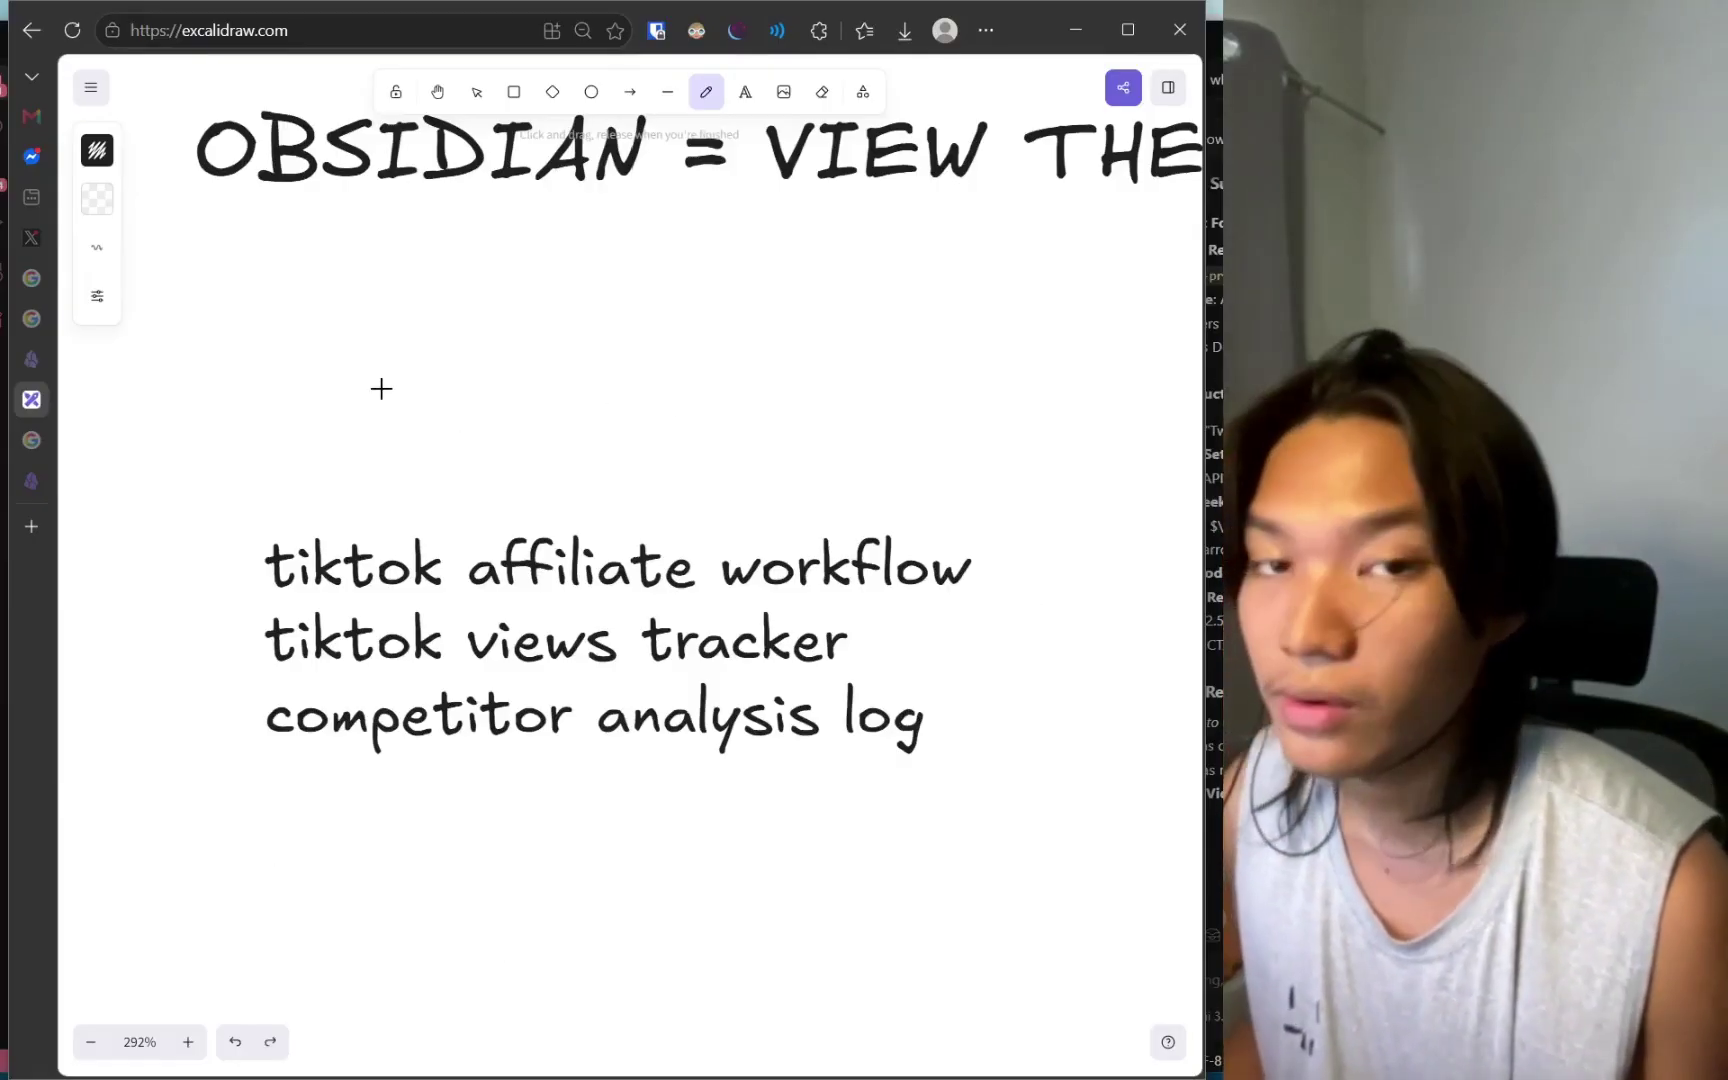
Fit the whole Excalidraw board in view and switch back to the Hermes chat.
key("shift+1")
key("alt+Tab")
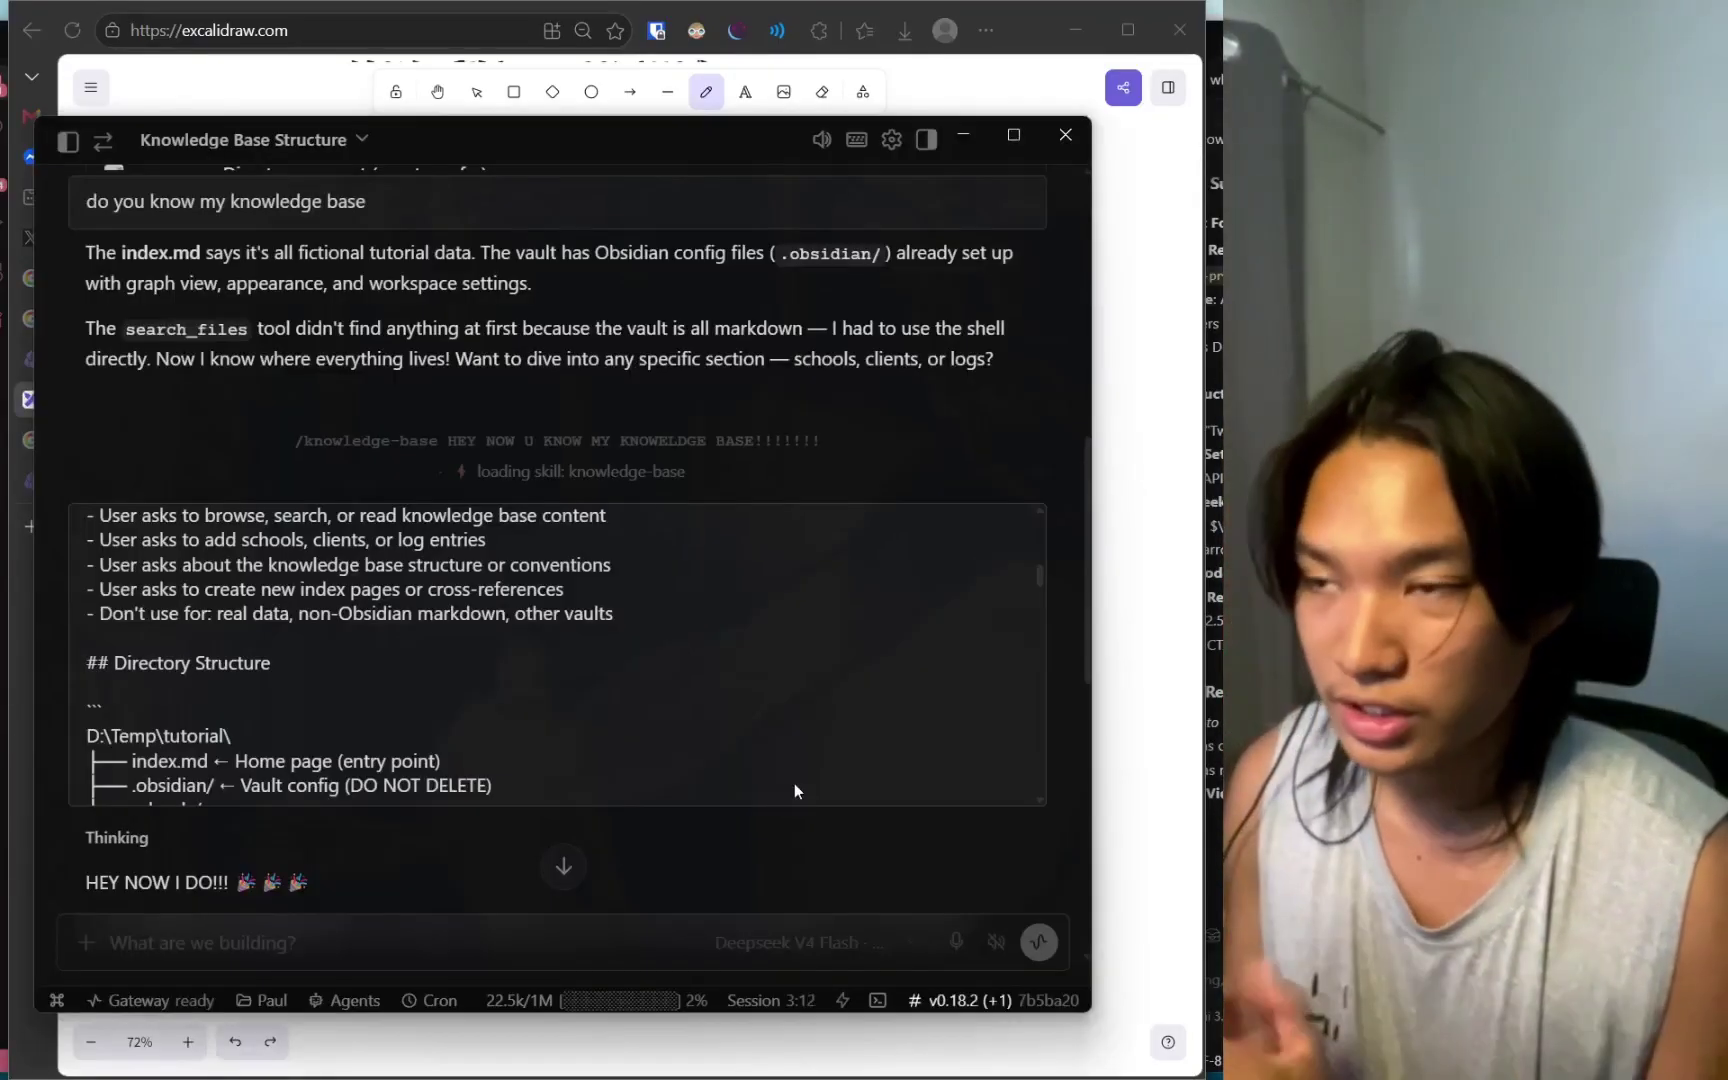